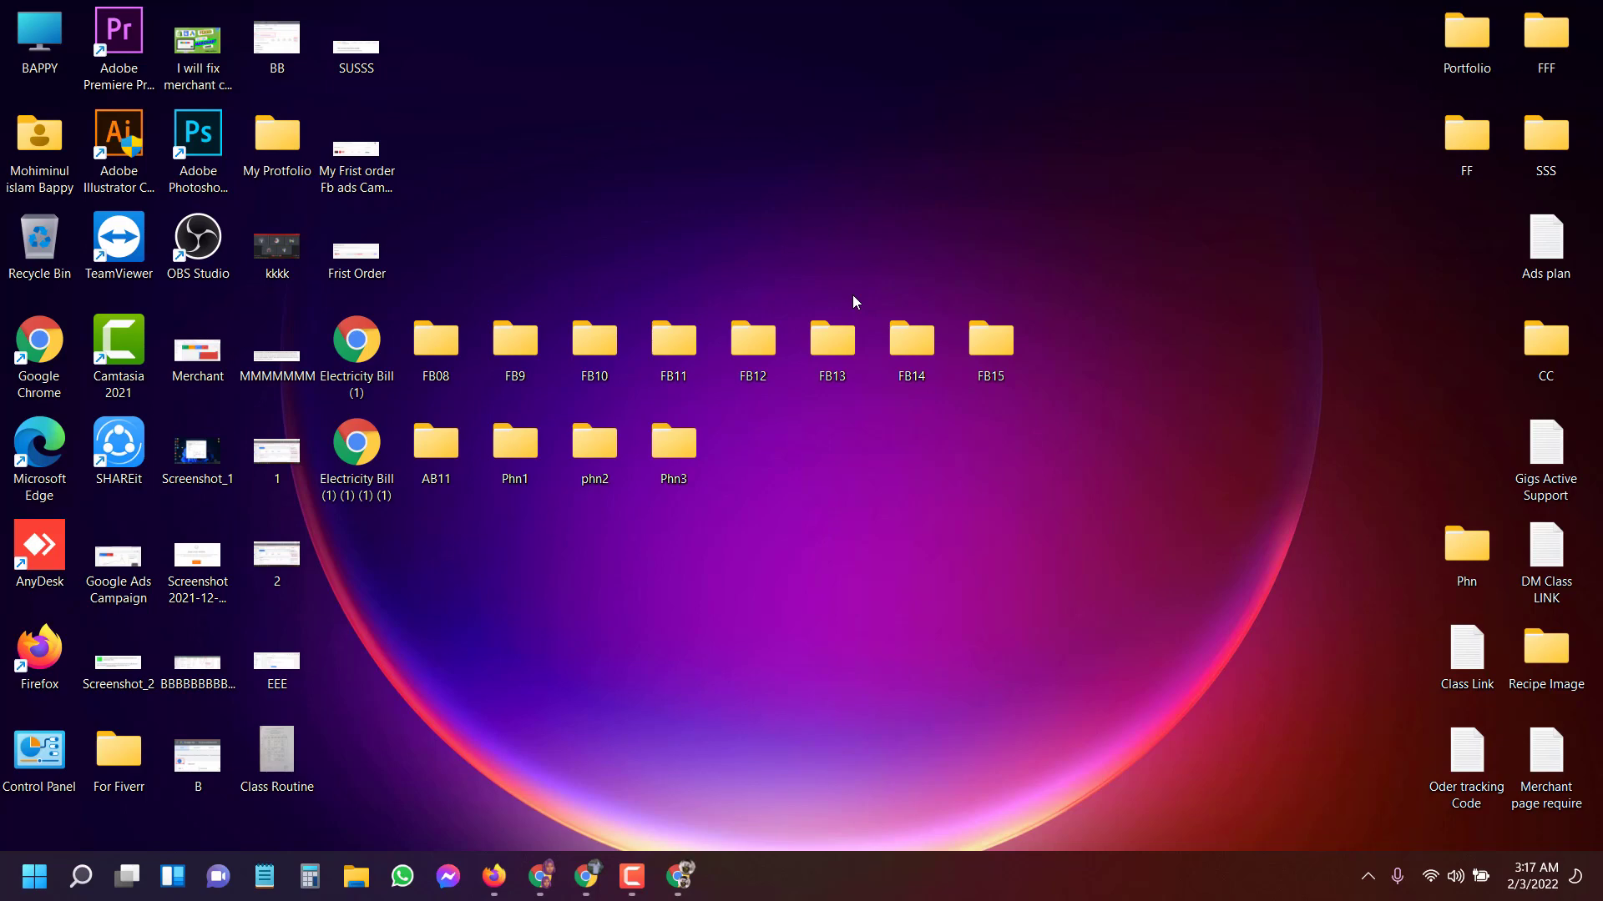
Open the CC folder and preview the Untitled-1-01 cookbook cover in Photos, then close it.
{"action": "double_click", "coordinate": [1520, 358]}
{"action": "double_click", "coordinate": [453, 57]}
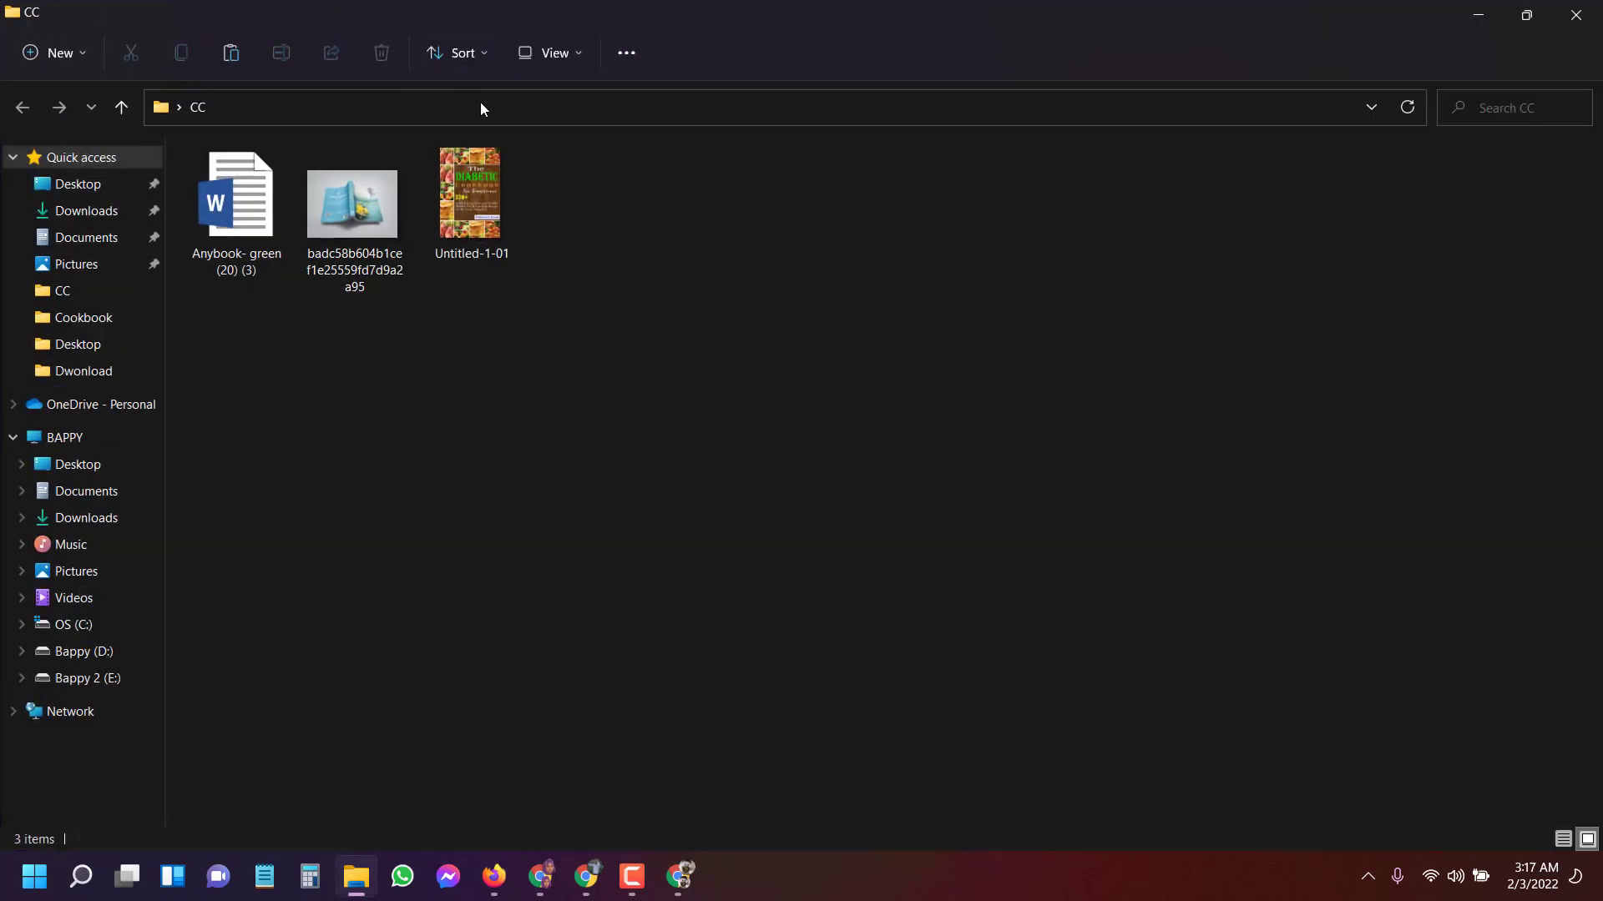
{"action": "double_click", "coordinate": [493, 219]}
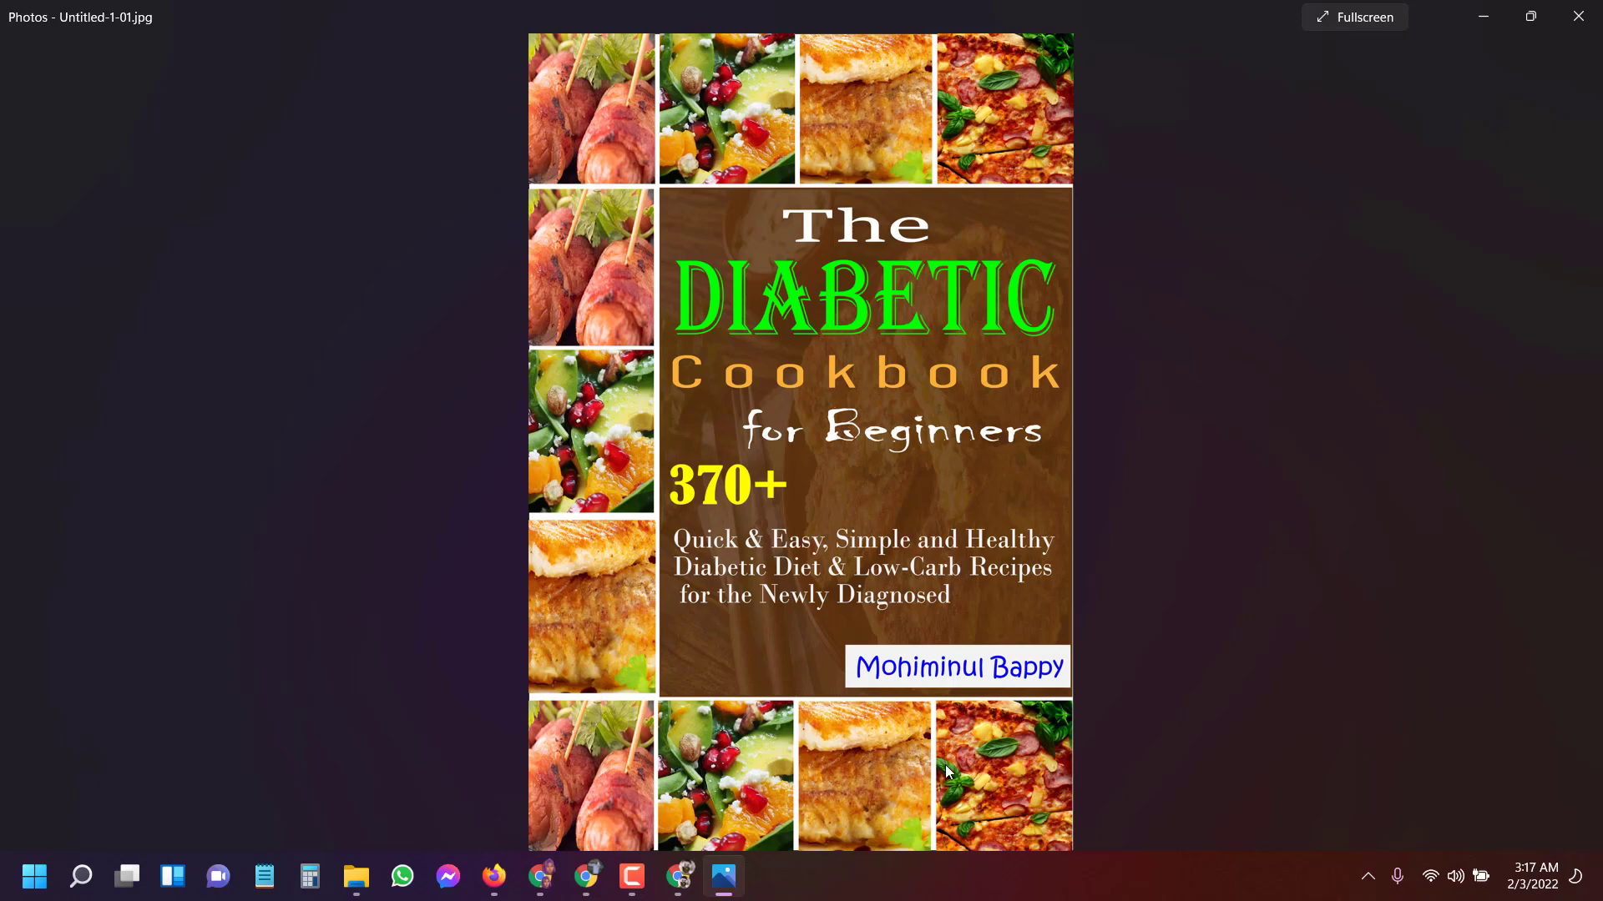
{"action": "scroll", "coordinate": [642, 340], "scroll_direction": "up", "scroll_amount": 2}
{"action": "scroll", "coordinate": [641, 339], "scroll_direction": "down", "scroll_amount": 3}
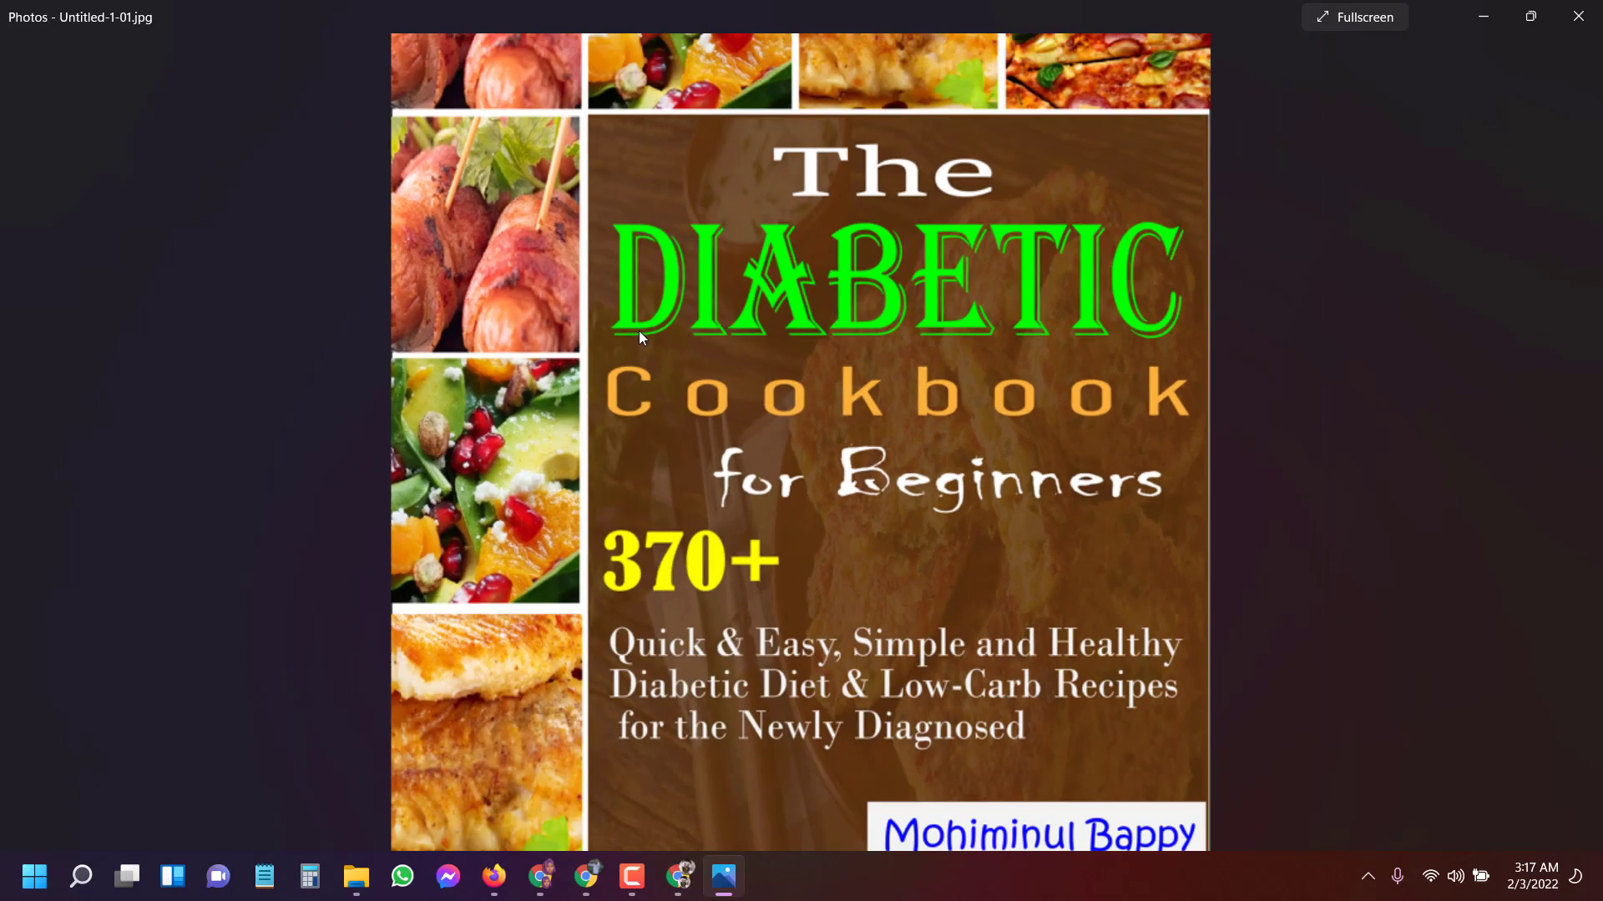
{"action": "left_click", "coordinate": [1577, 17]}
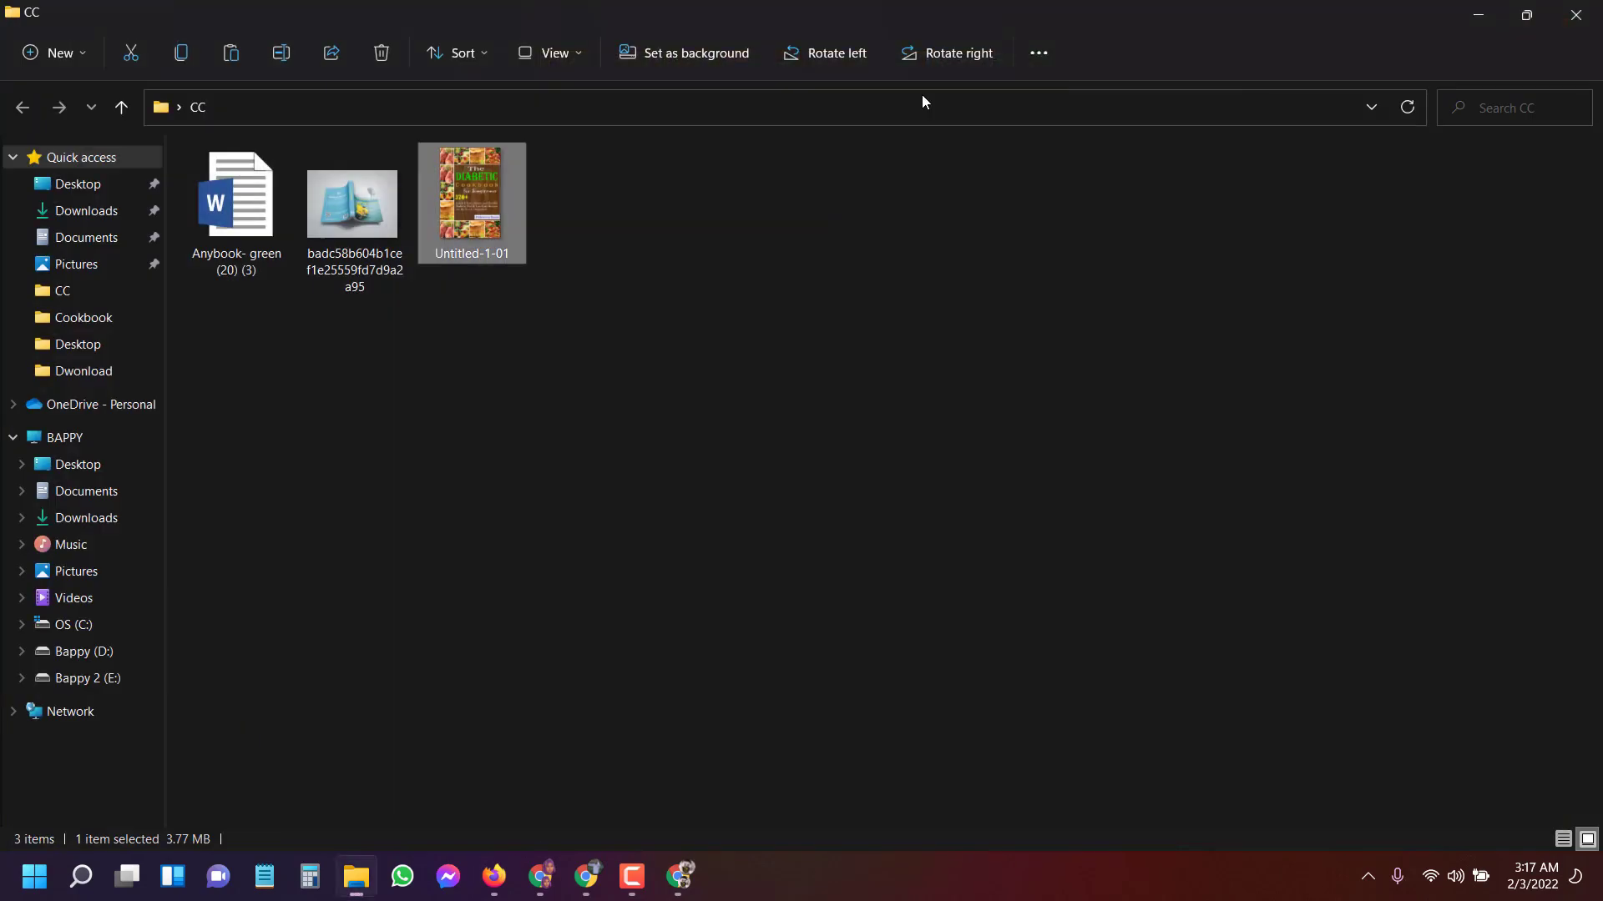
{"action": "double_click", "coordinate": [353, 215]}
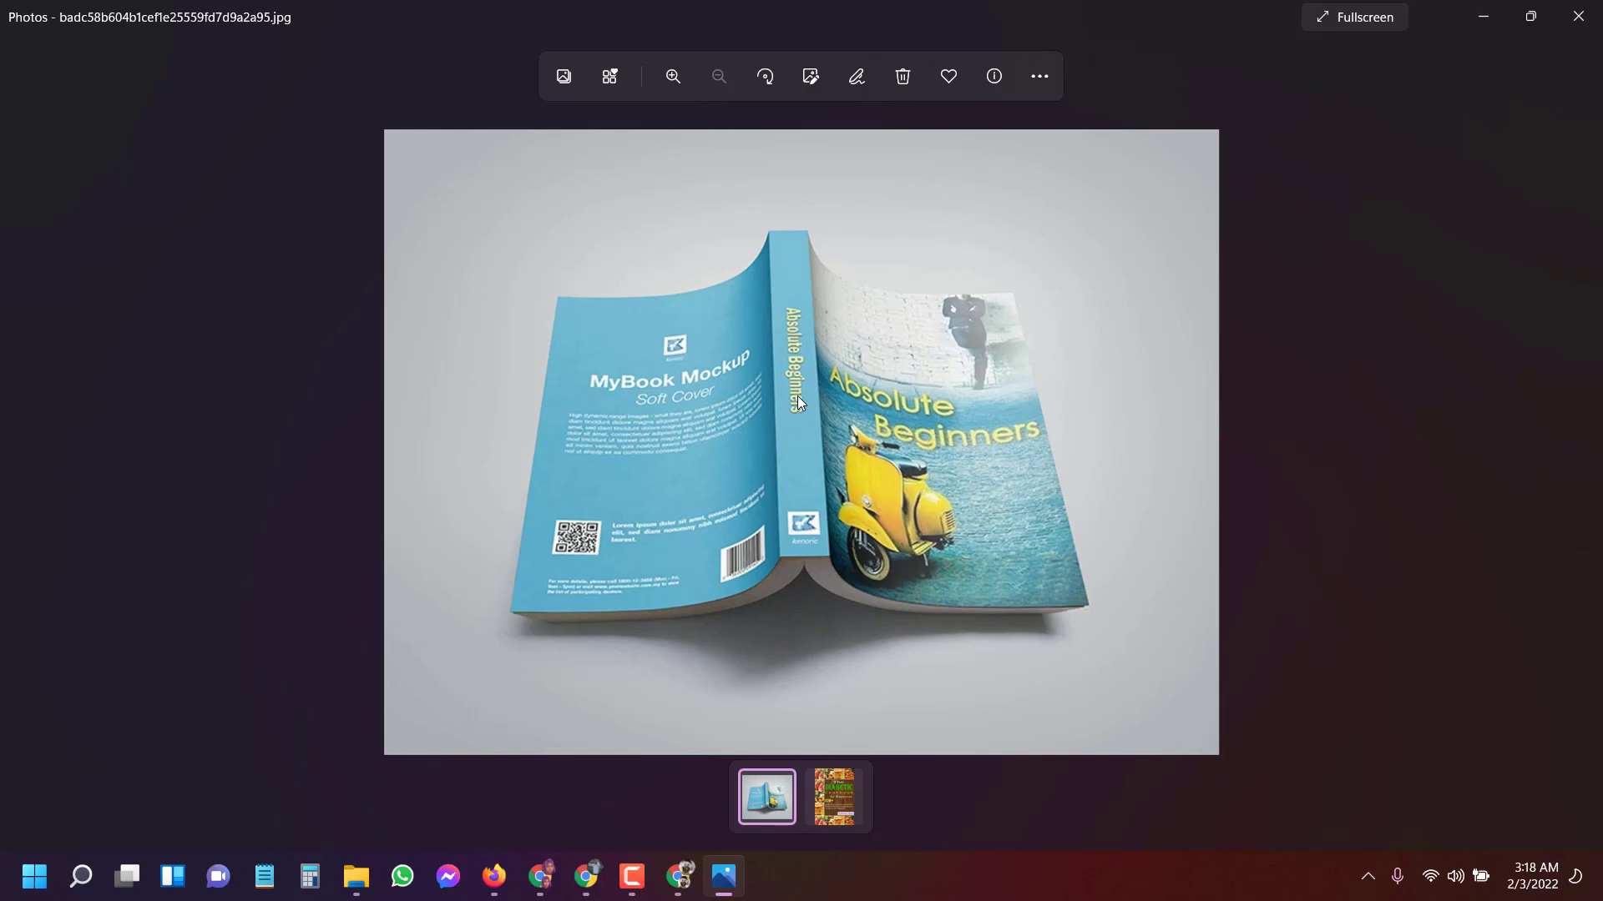
{"action": "left_click", "coordinate": [1575, 9]}
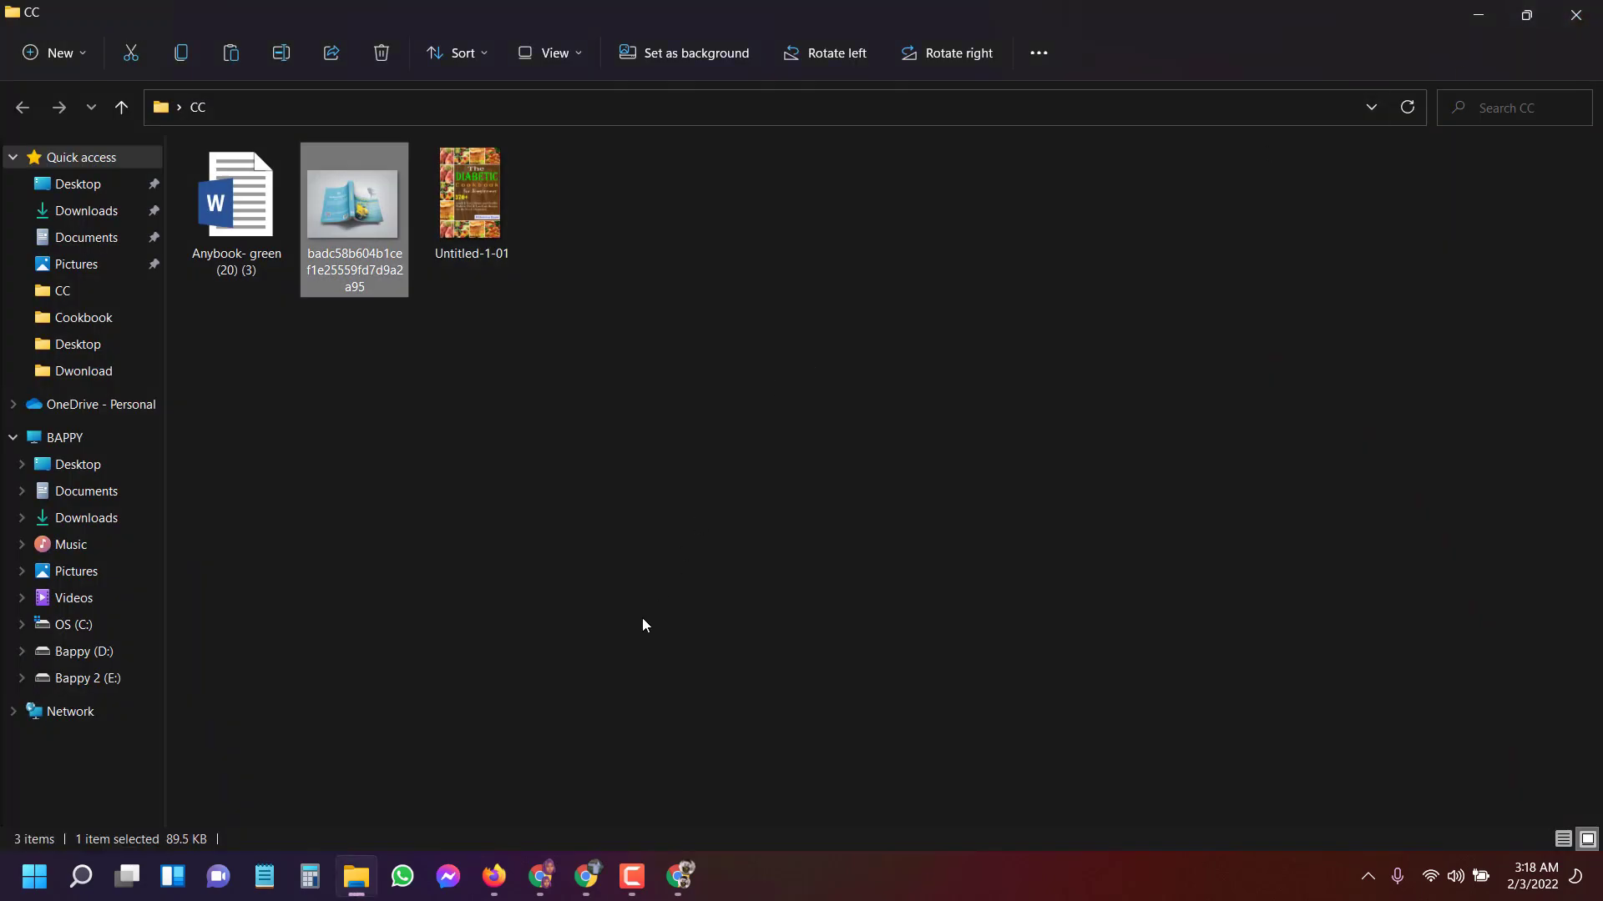
Google 'kdp book cover template' in Chrome and open Amazon's Paperback Cover Templates result.
{"action": "left_click", "coordinate": [674, 878]}
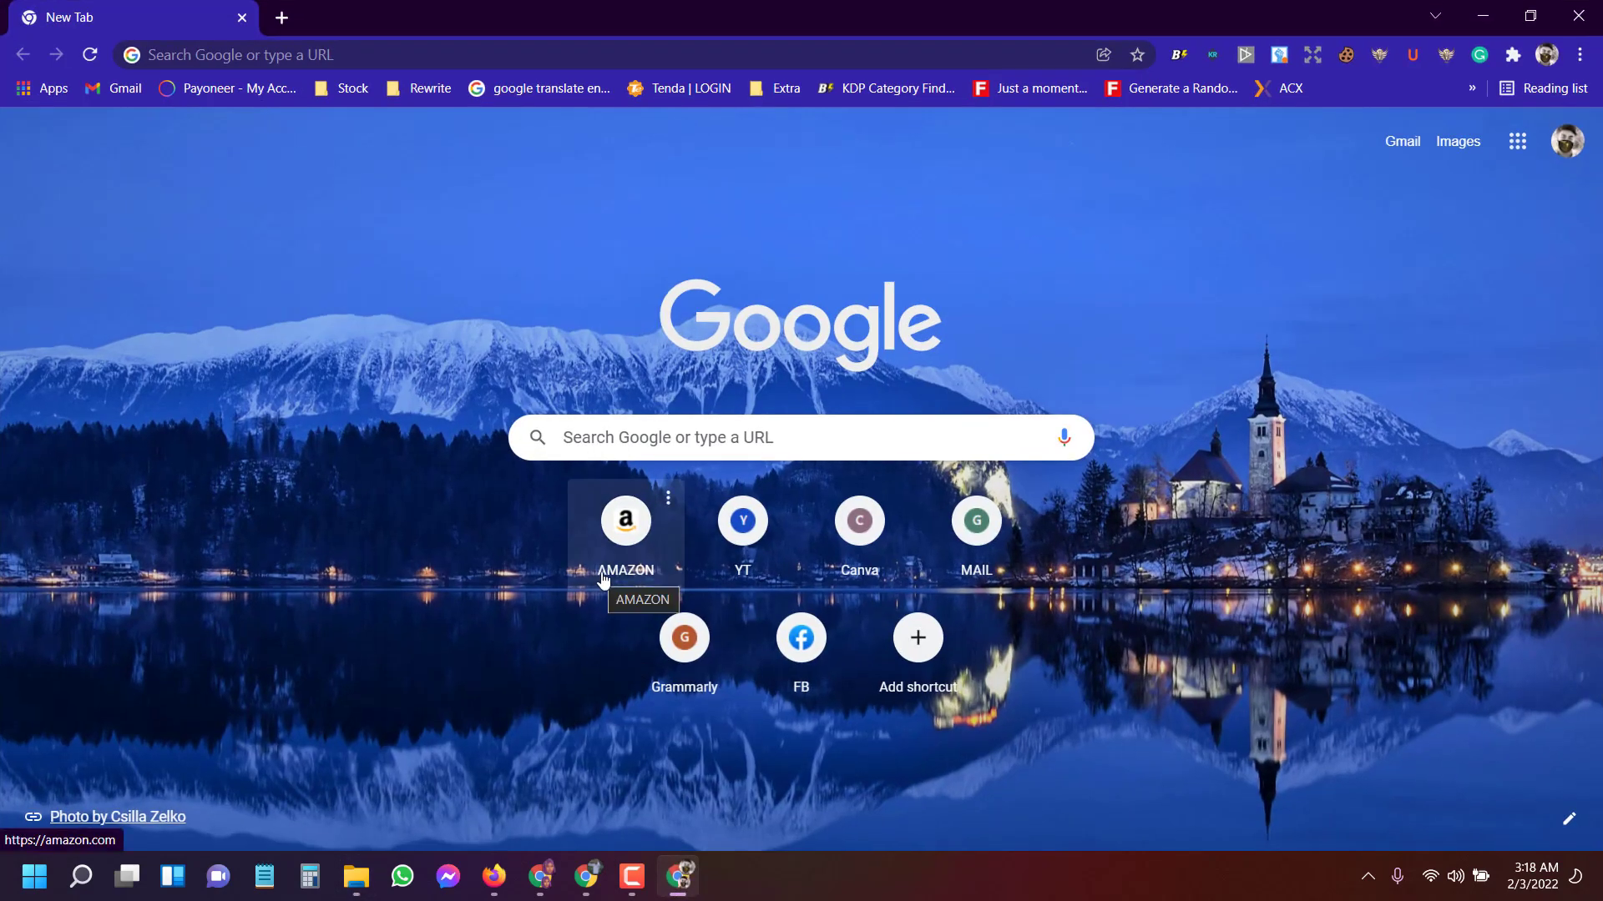
{"action": "left_click", "coordinate": [643, 437]}
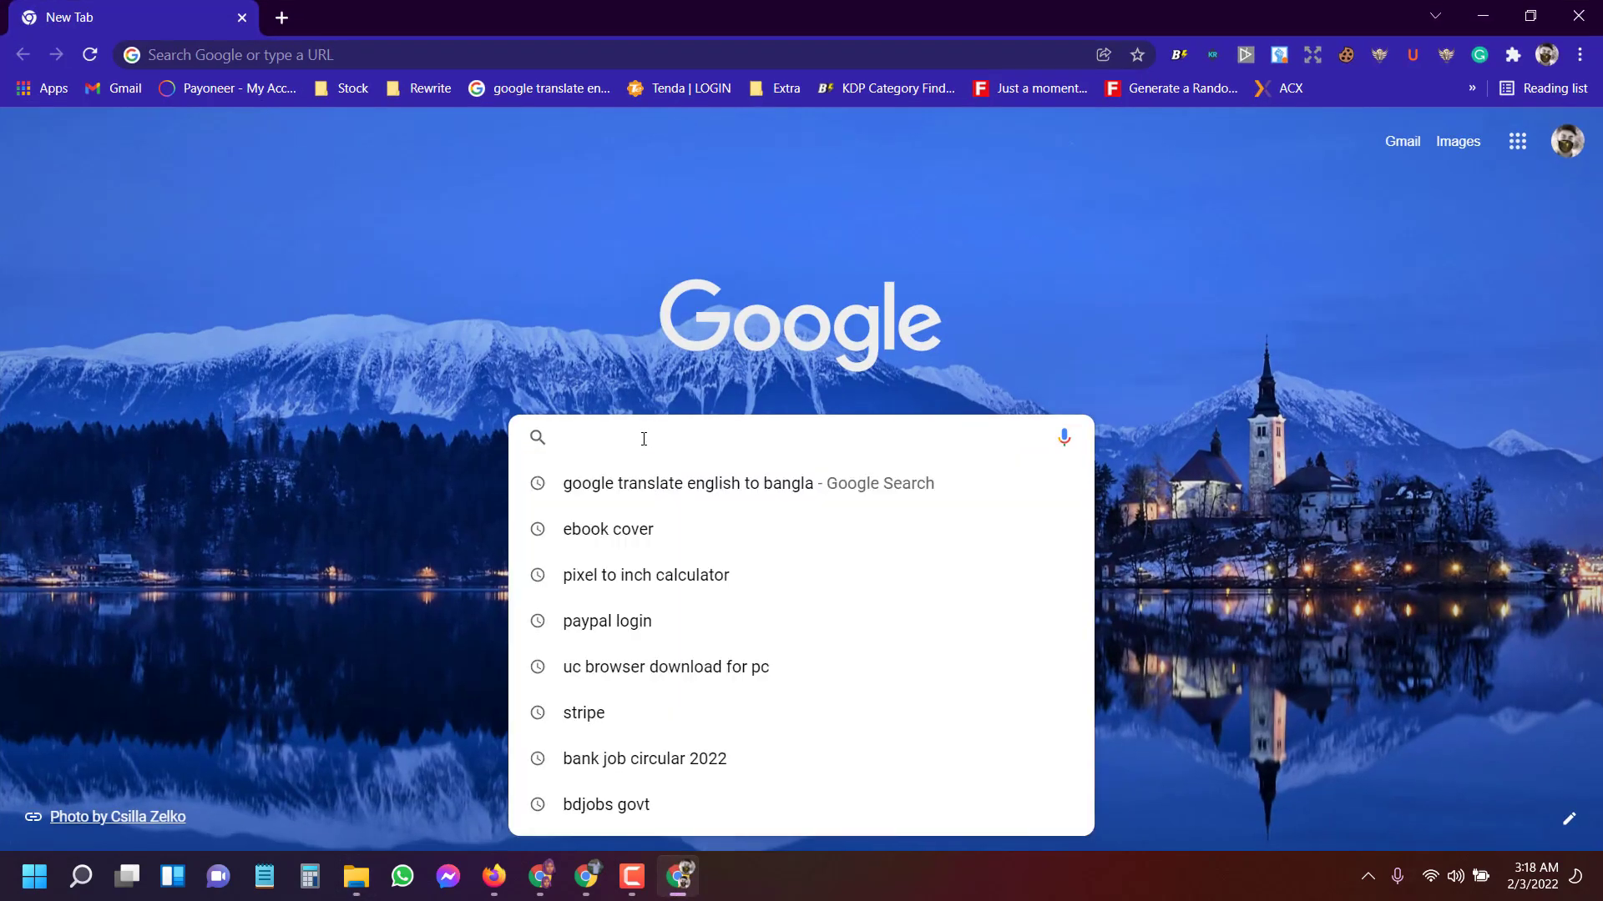
{"action": "type", "text": "kdp"}
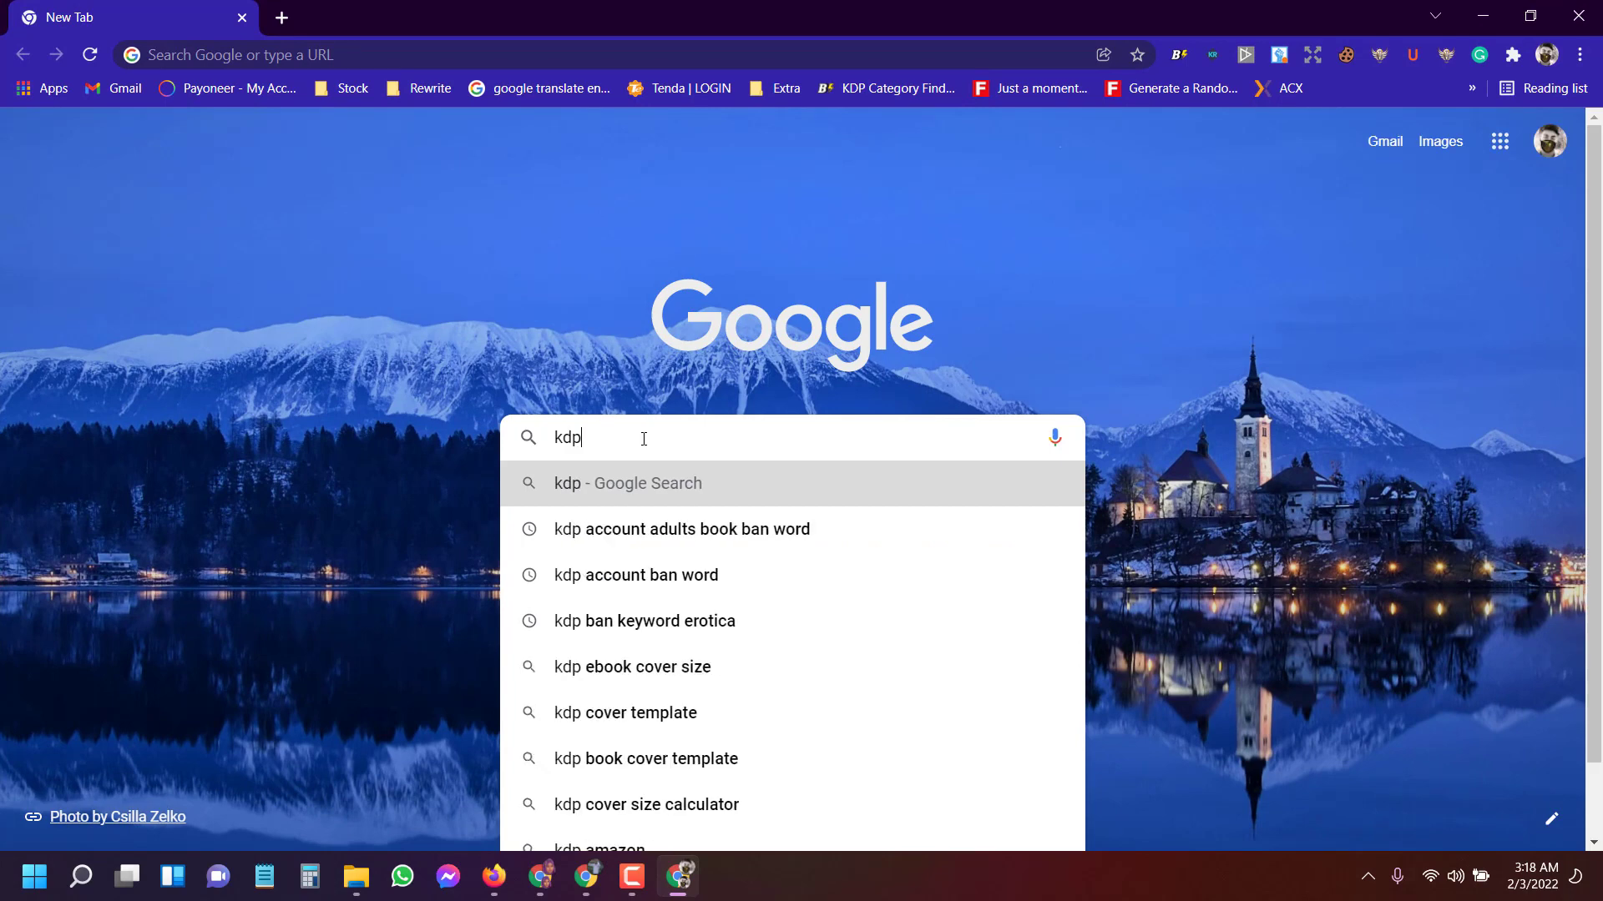
{"action": "type", "text": " book"}
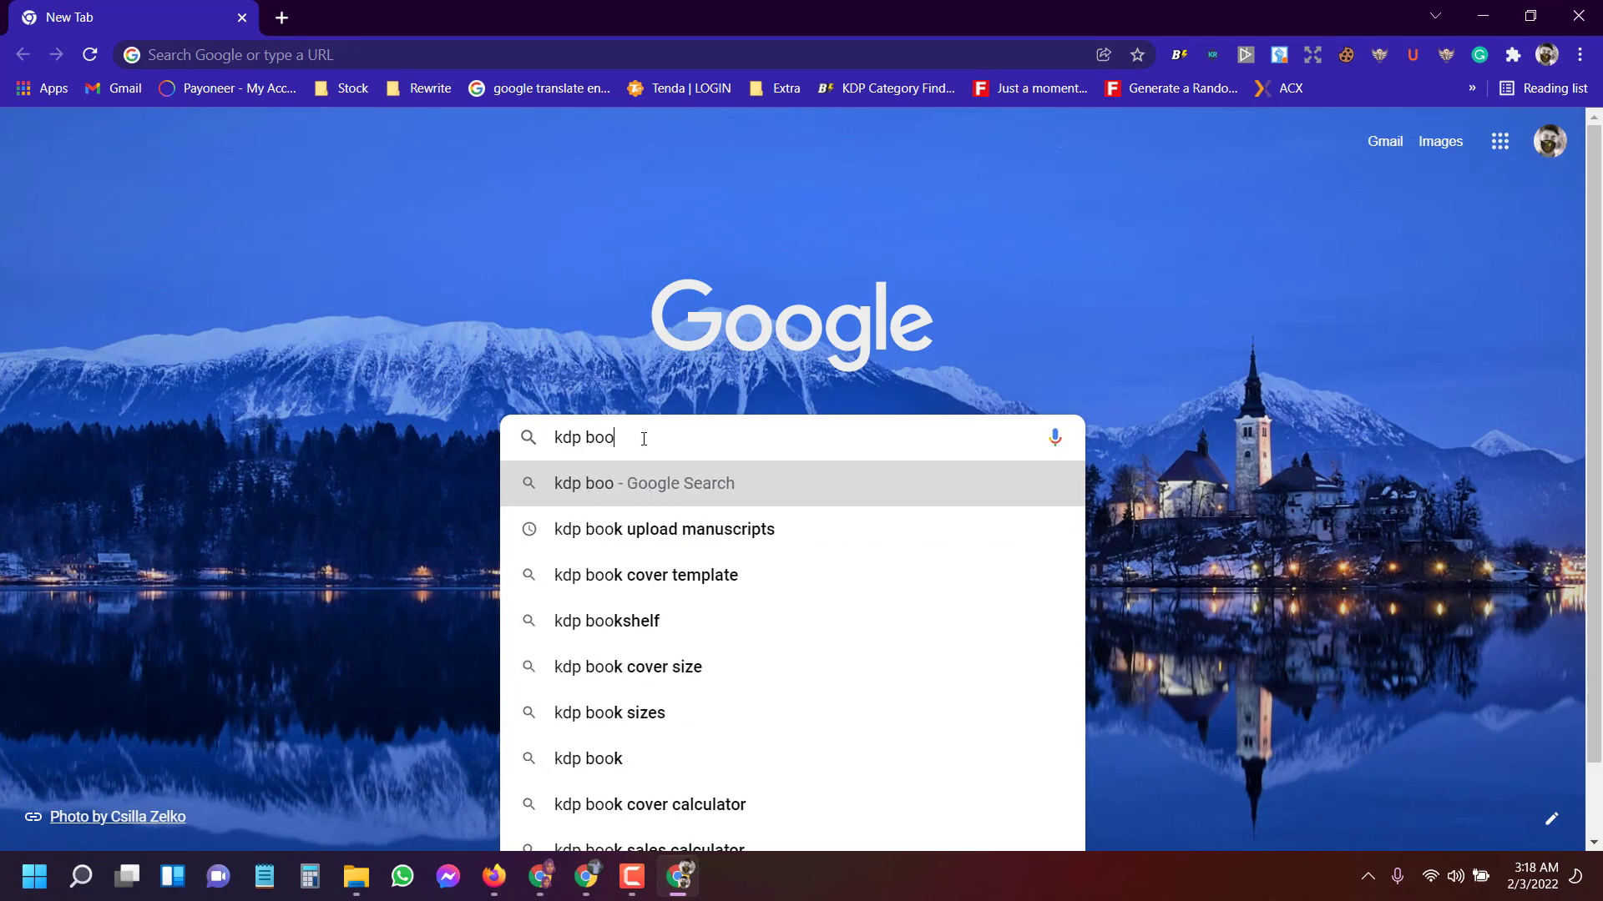
{"action": "left_click", "coordinate": [699, 579]}
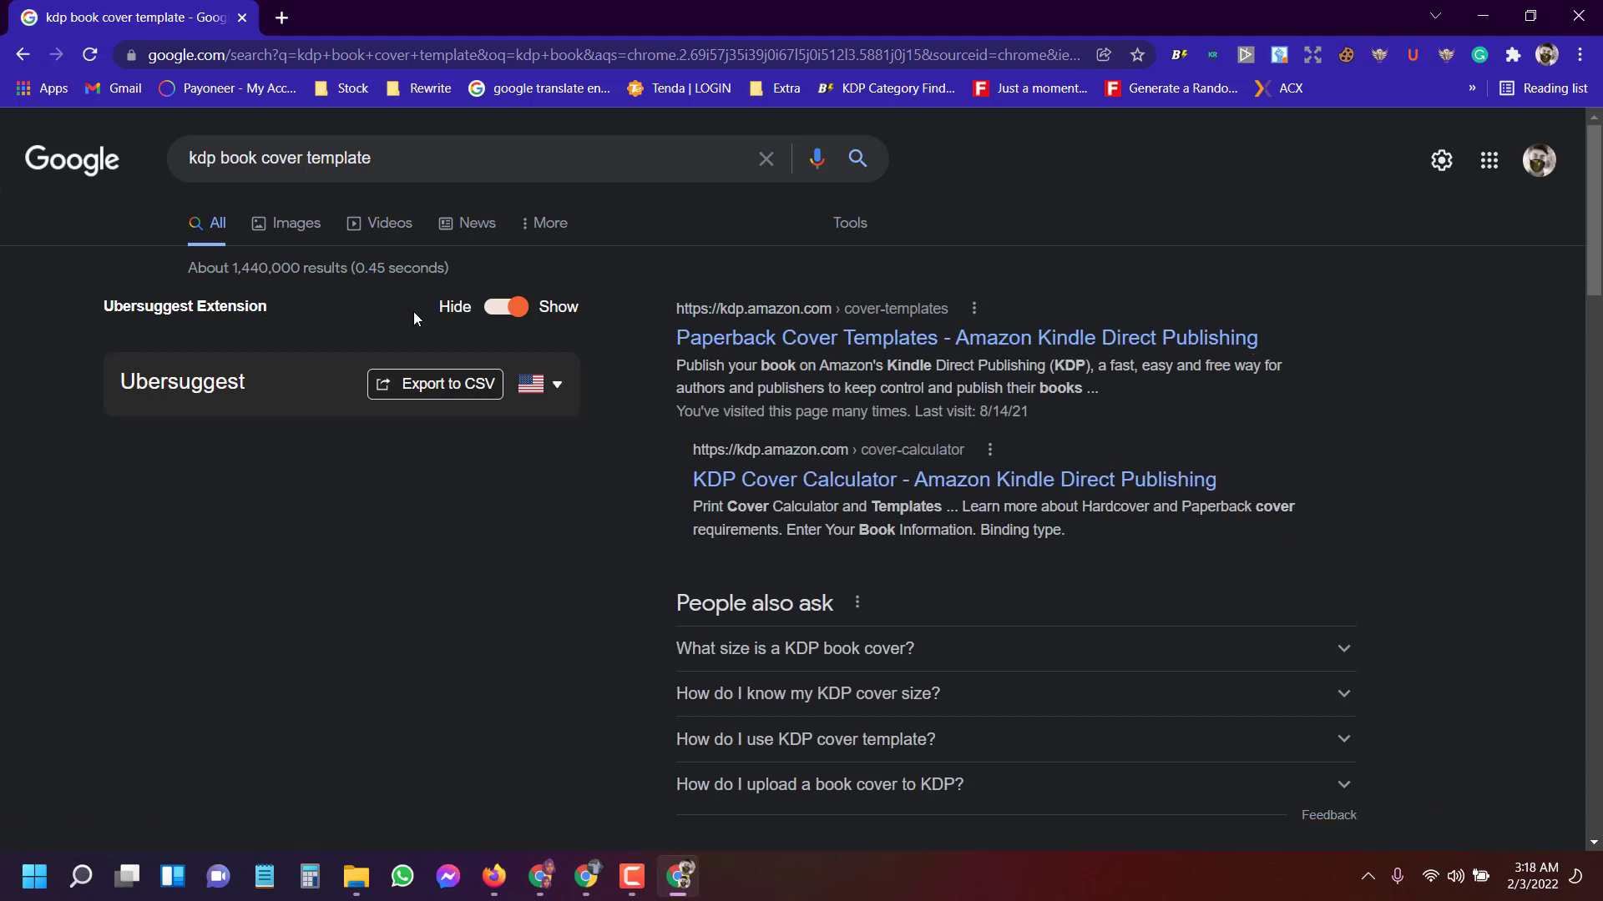
{"action": "left_click", "coordinate": [507, 307]}
{"action": "left_click", "coordinate": [800, 347]}
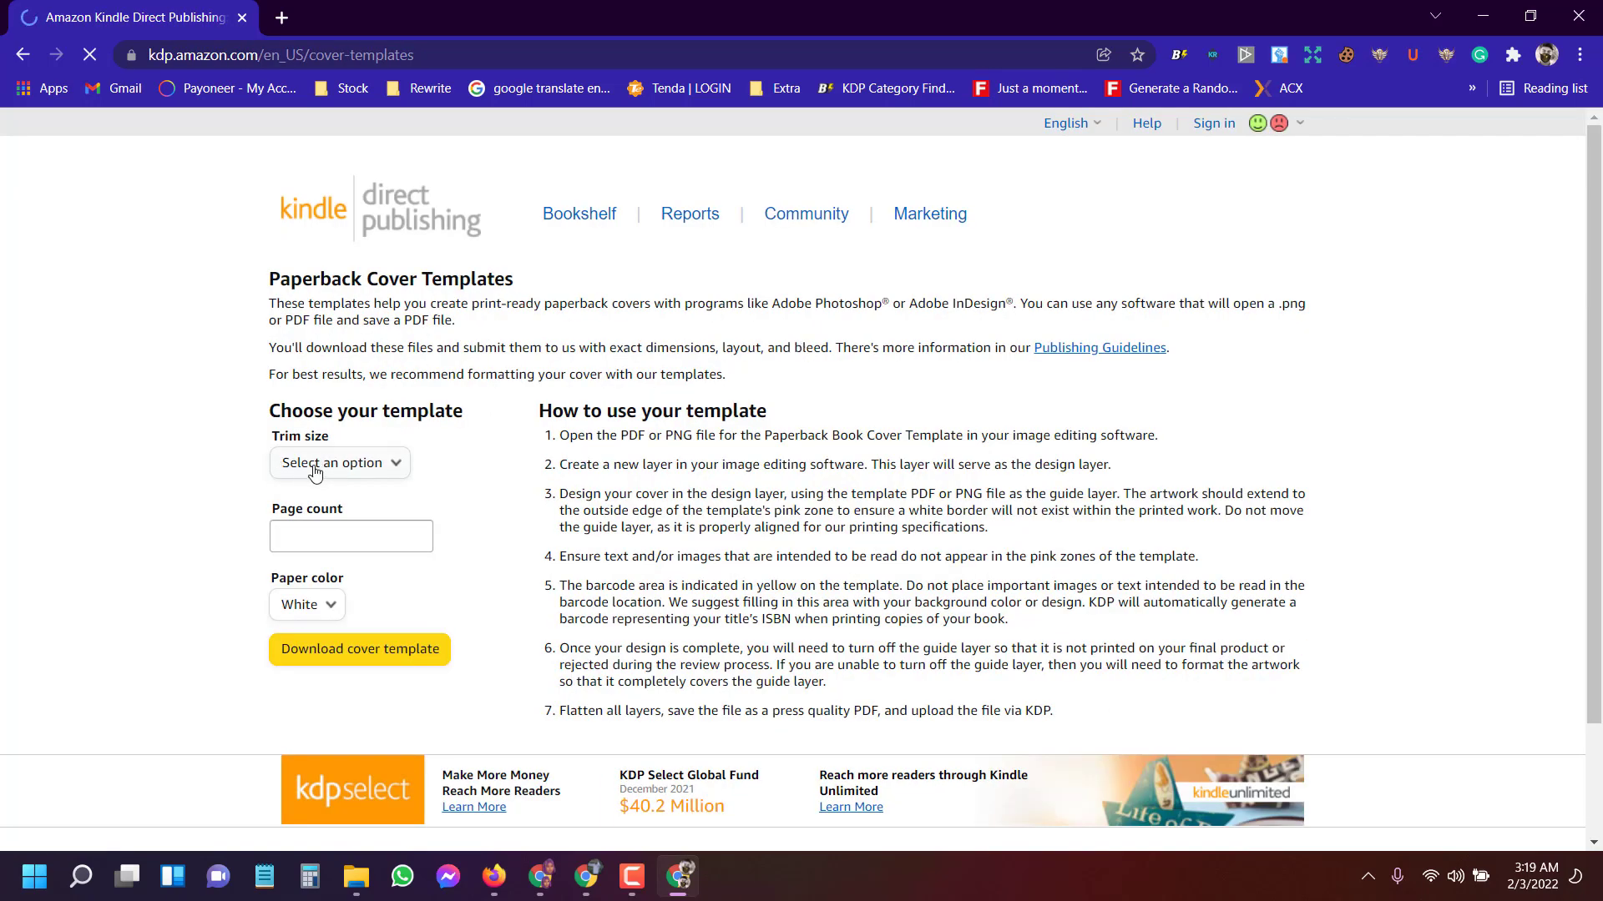
Choose the 6 x 9 in trim size on the KDP cover template page, then minimize Chrome.
{"action": "left_click", "coordinate": [363, 465]}
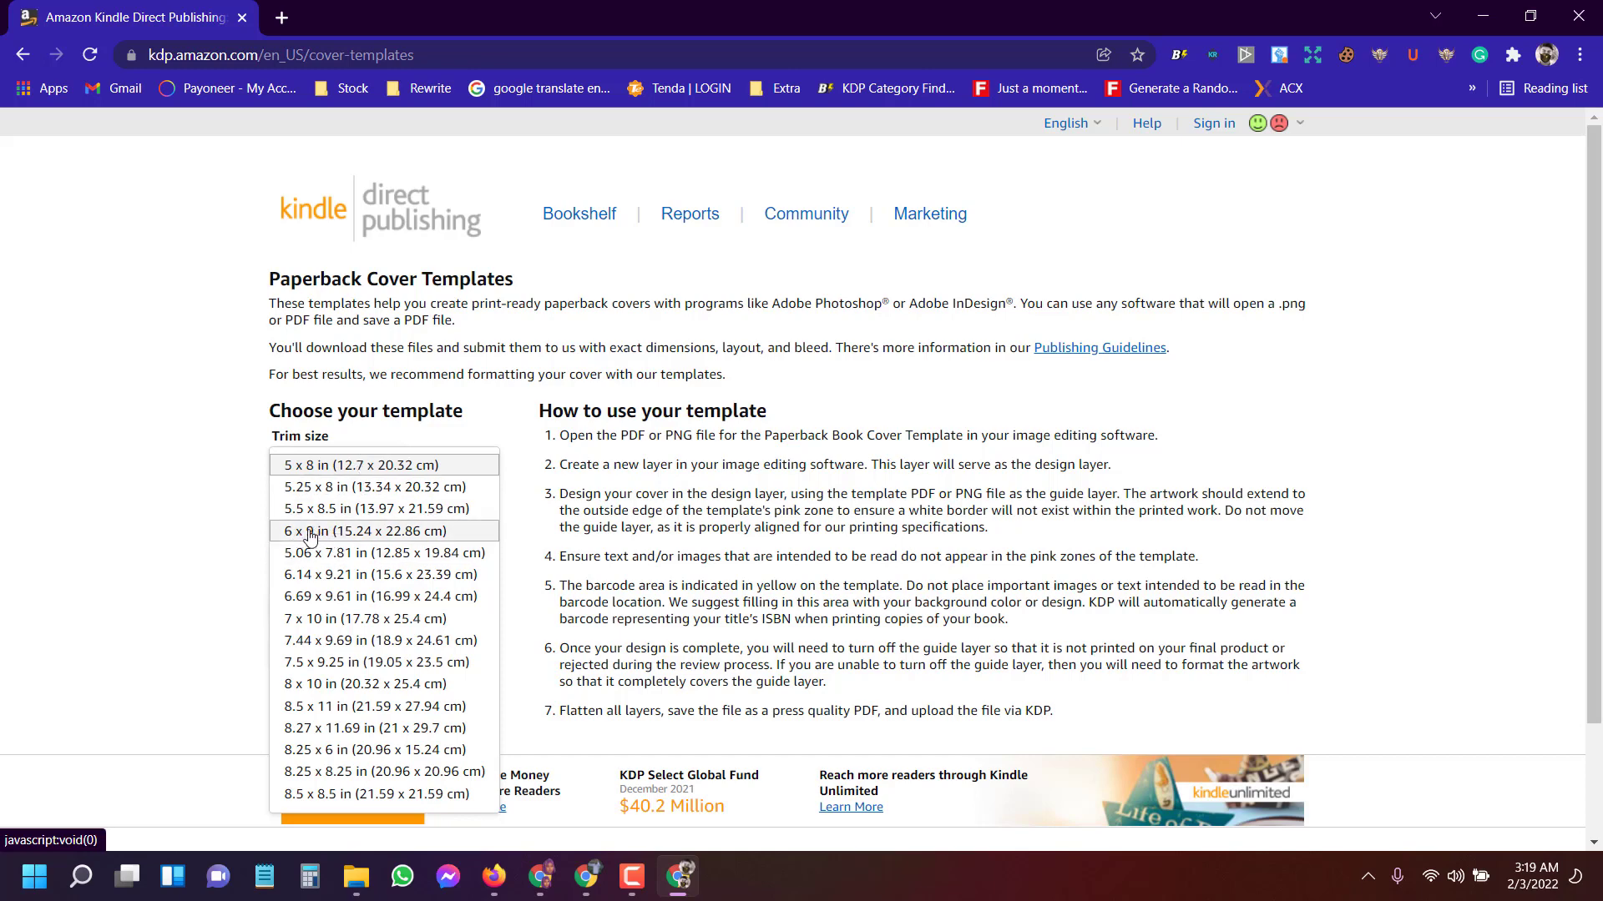
{"action": "scroll", "coordinate": [310, 536], "scroll_direction": "down", "scroll_amount": 1}
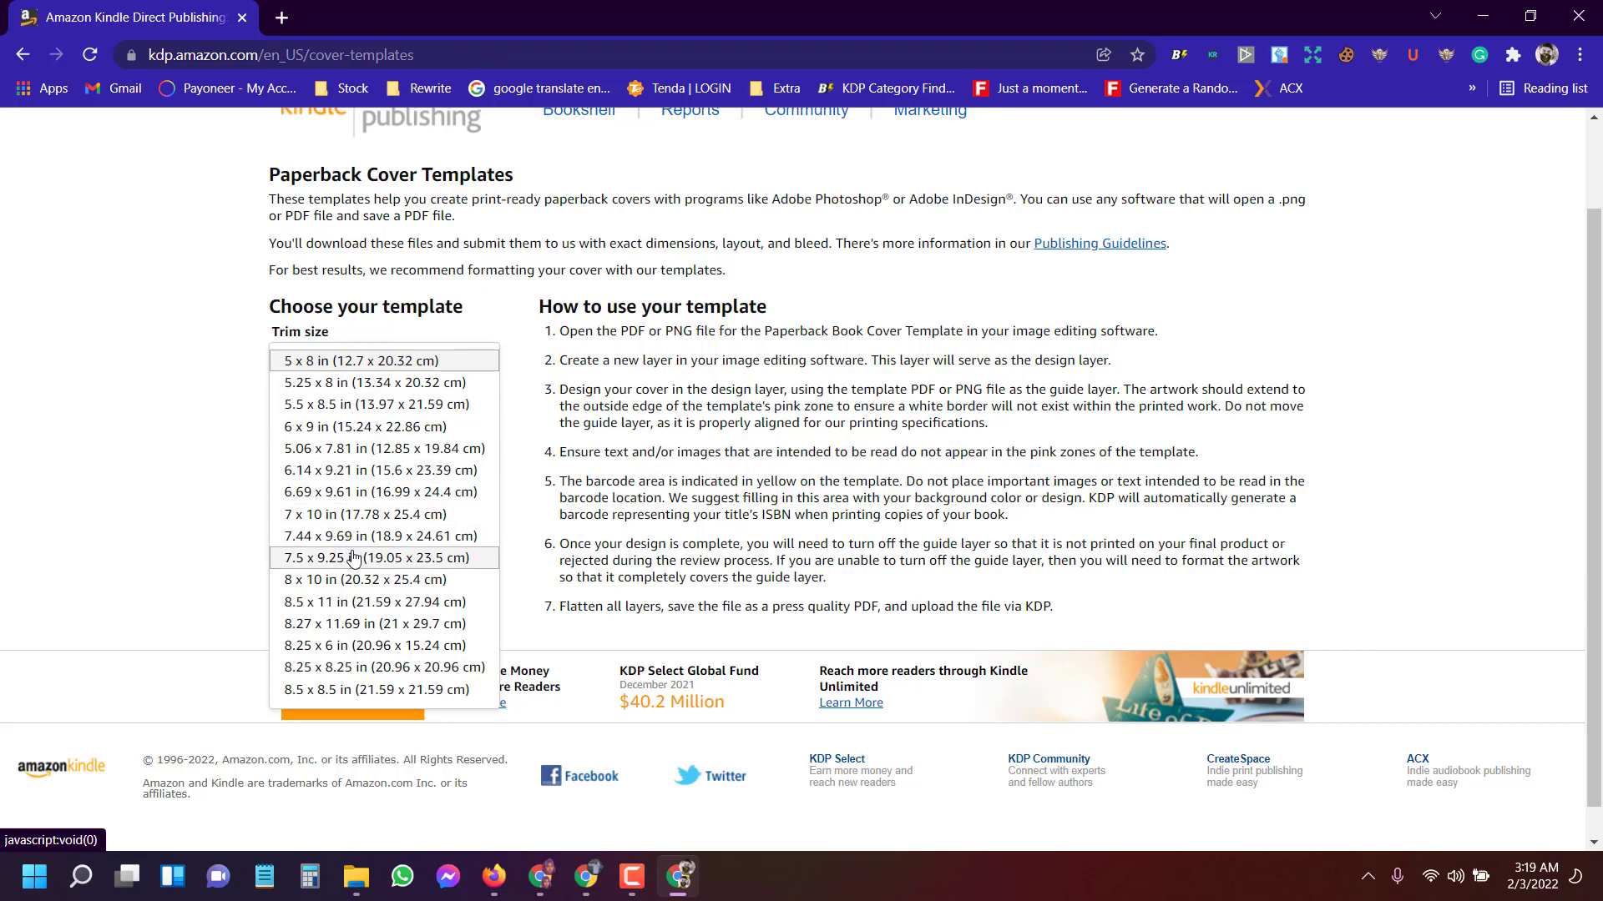
{"action": "left_click", "coordinate": [347, 434]}
{"action": "left_click", "coordinate": [389, 428]}
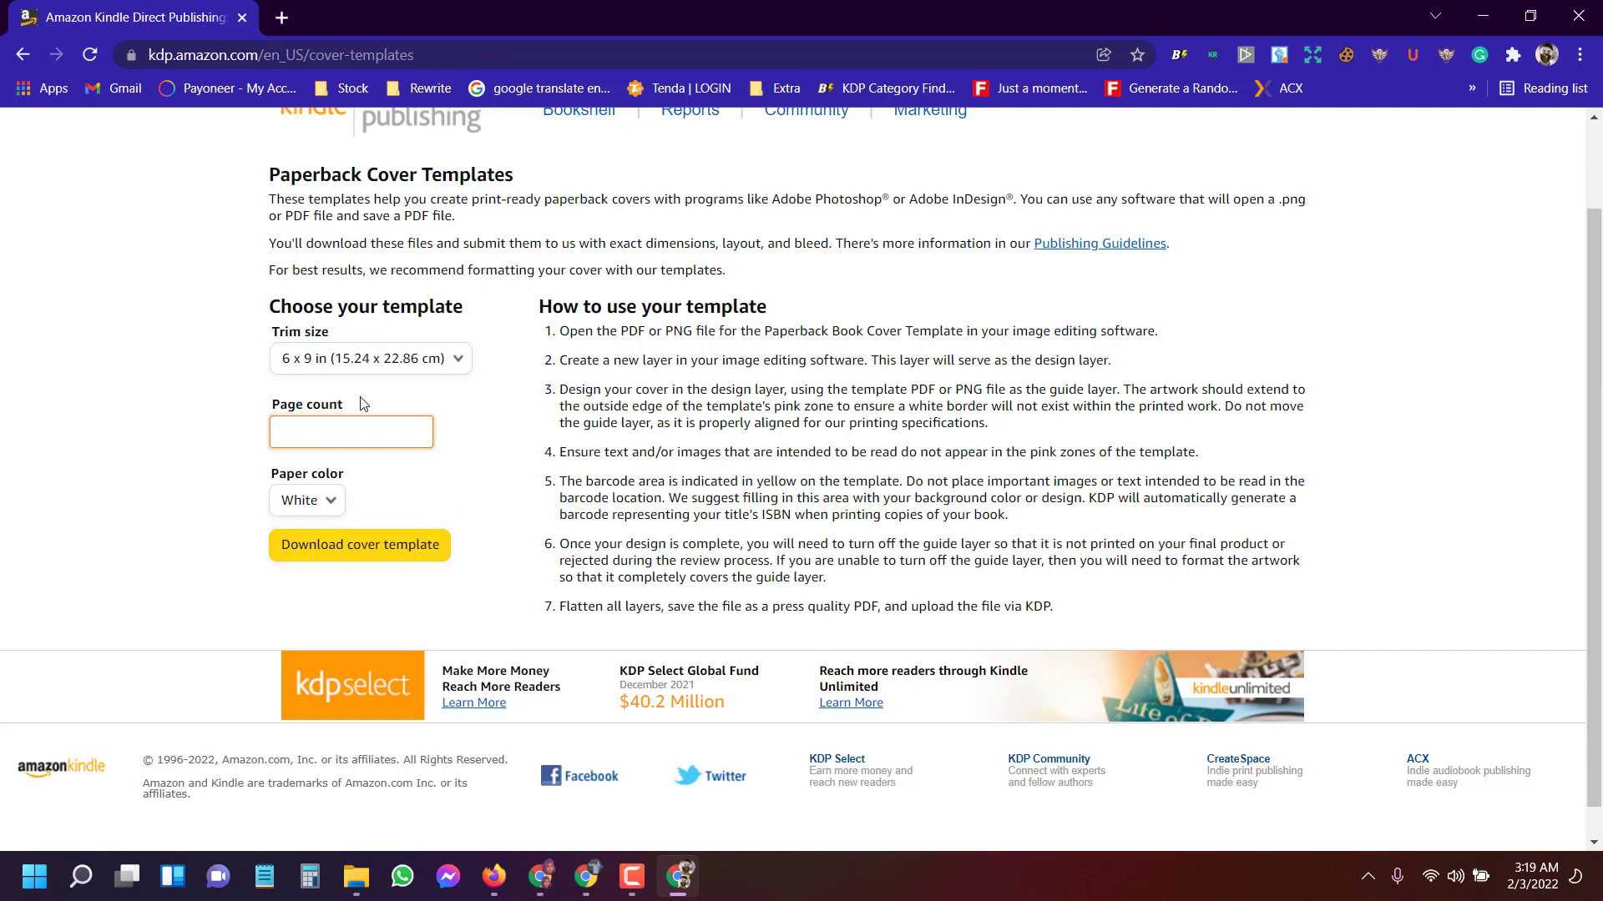
{"action": "triple_click", "coordinate": [196, 405]}
{"action": "left_click", "coordinate": [307, 414]}
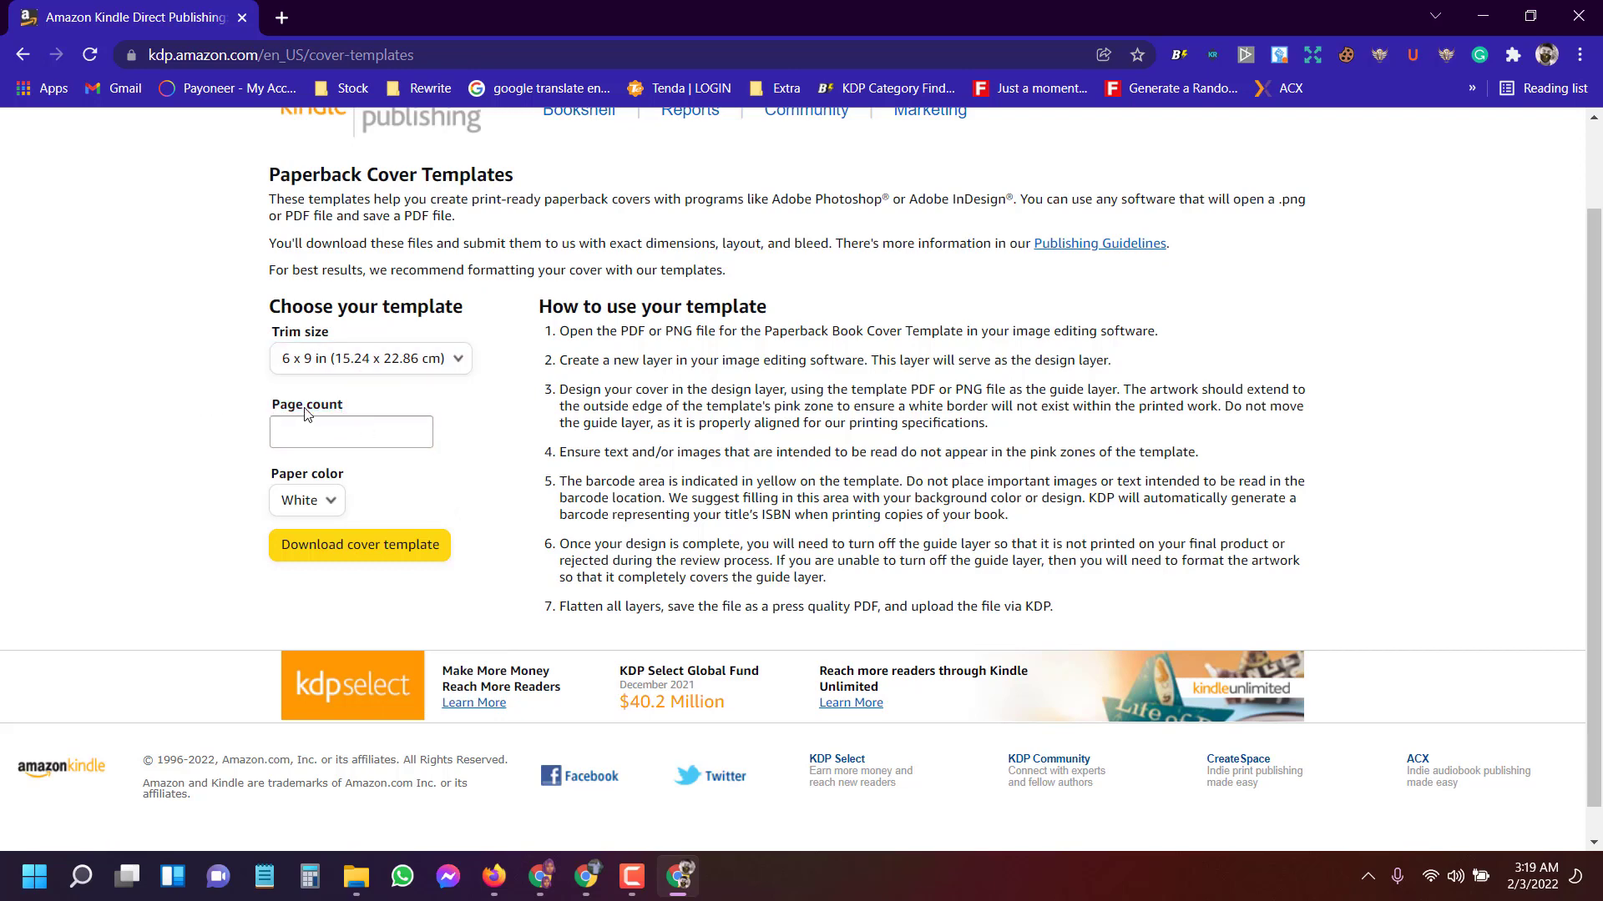
{"action": "left_click", "coordinate": [1478, 17]}
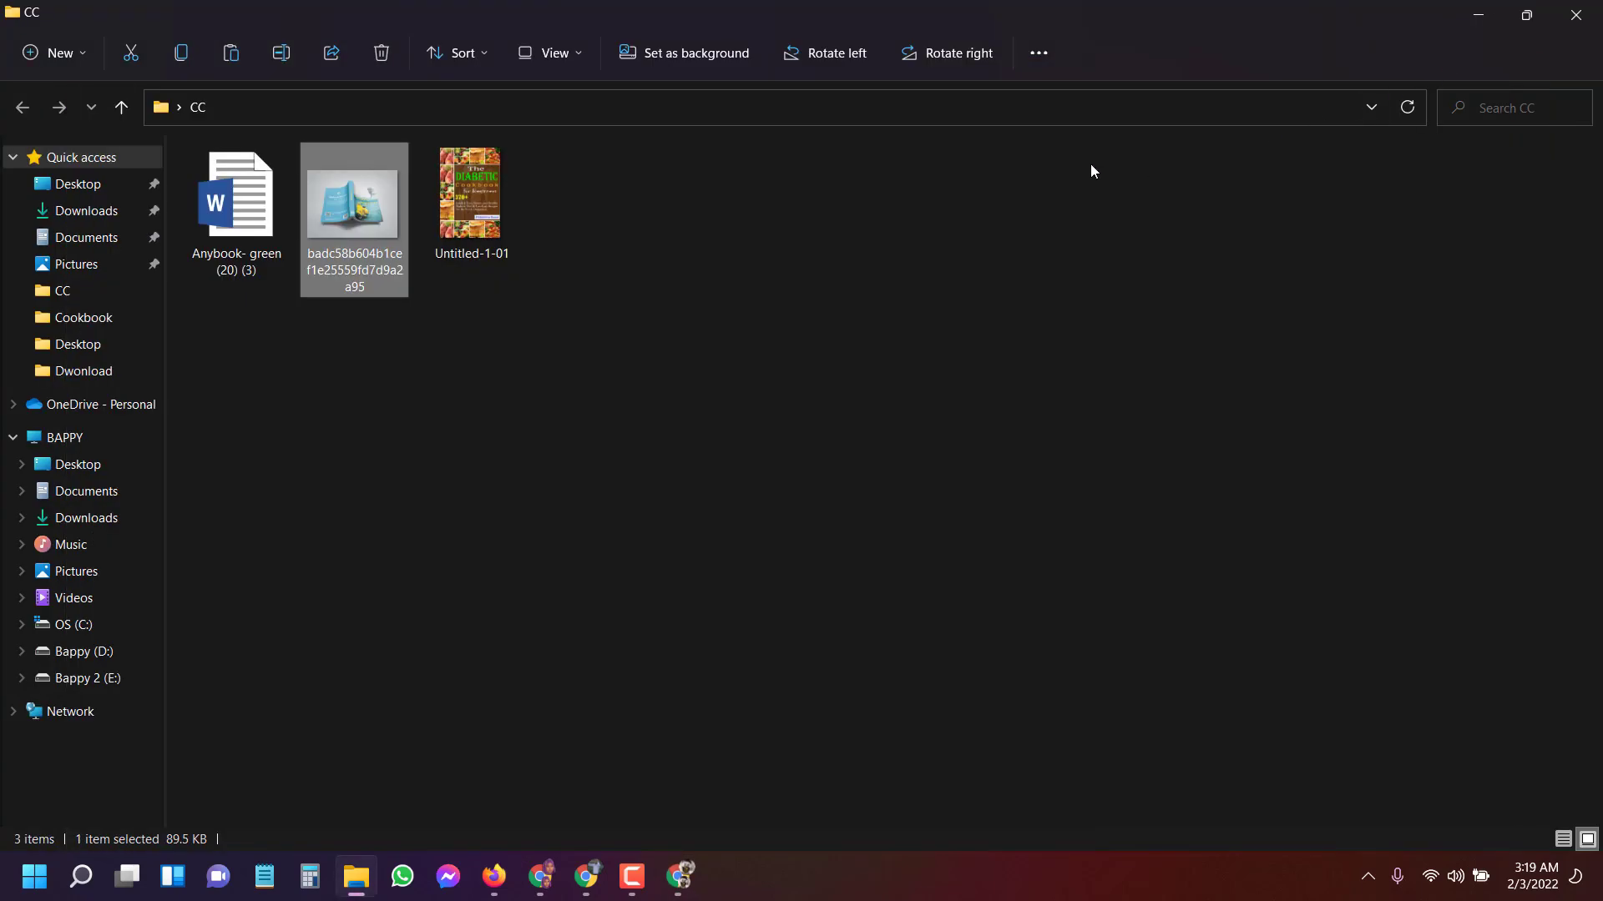
Open the Anybook- green (20) (3) manuscript in Word.
{"action": "left_click", "coordinate": [288, 320]}
{"action": "mouse_move", "coordinate": [247, 222]}
{"action": "left_mouse_down"}
{"action": "mouse_move", "coordinate": [262, 293]}
{"action": "mouse_move", "coordinate": [238, 224]}
{"action": "mouse_move", "coordinate": [237, 252]}
{"action": "left_mouse_up"}
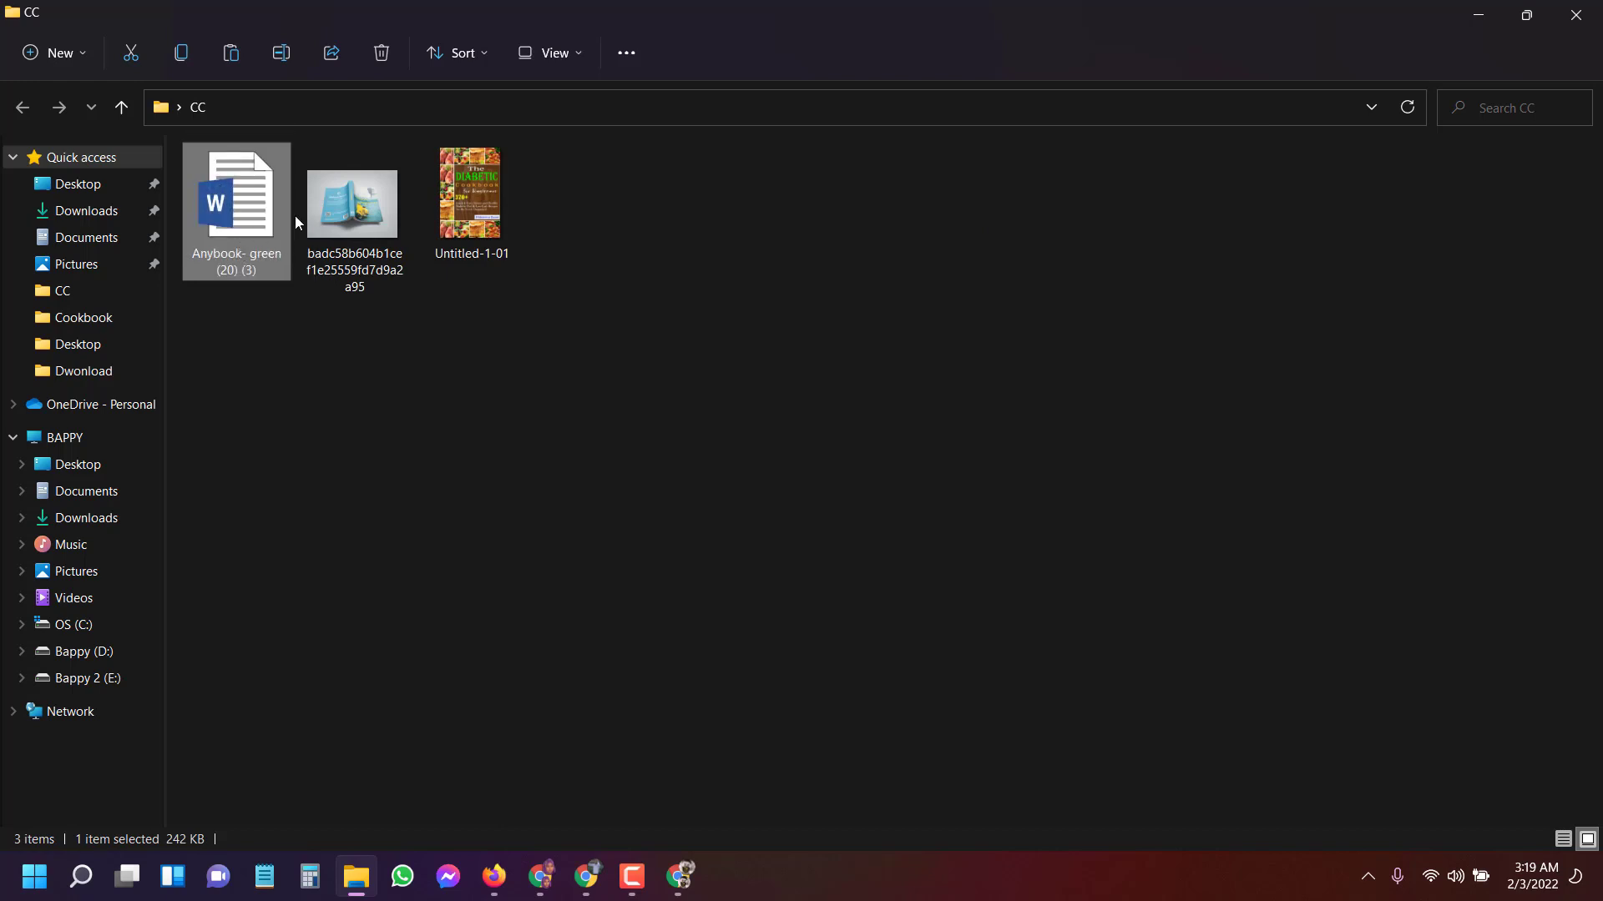
{"action": "double_click", "coordinate": [263, 217]}
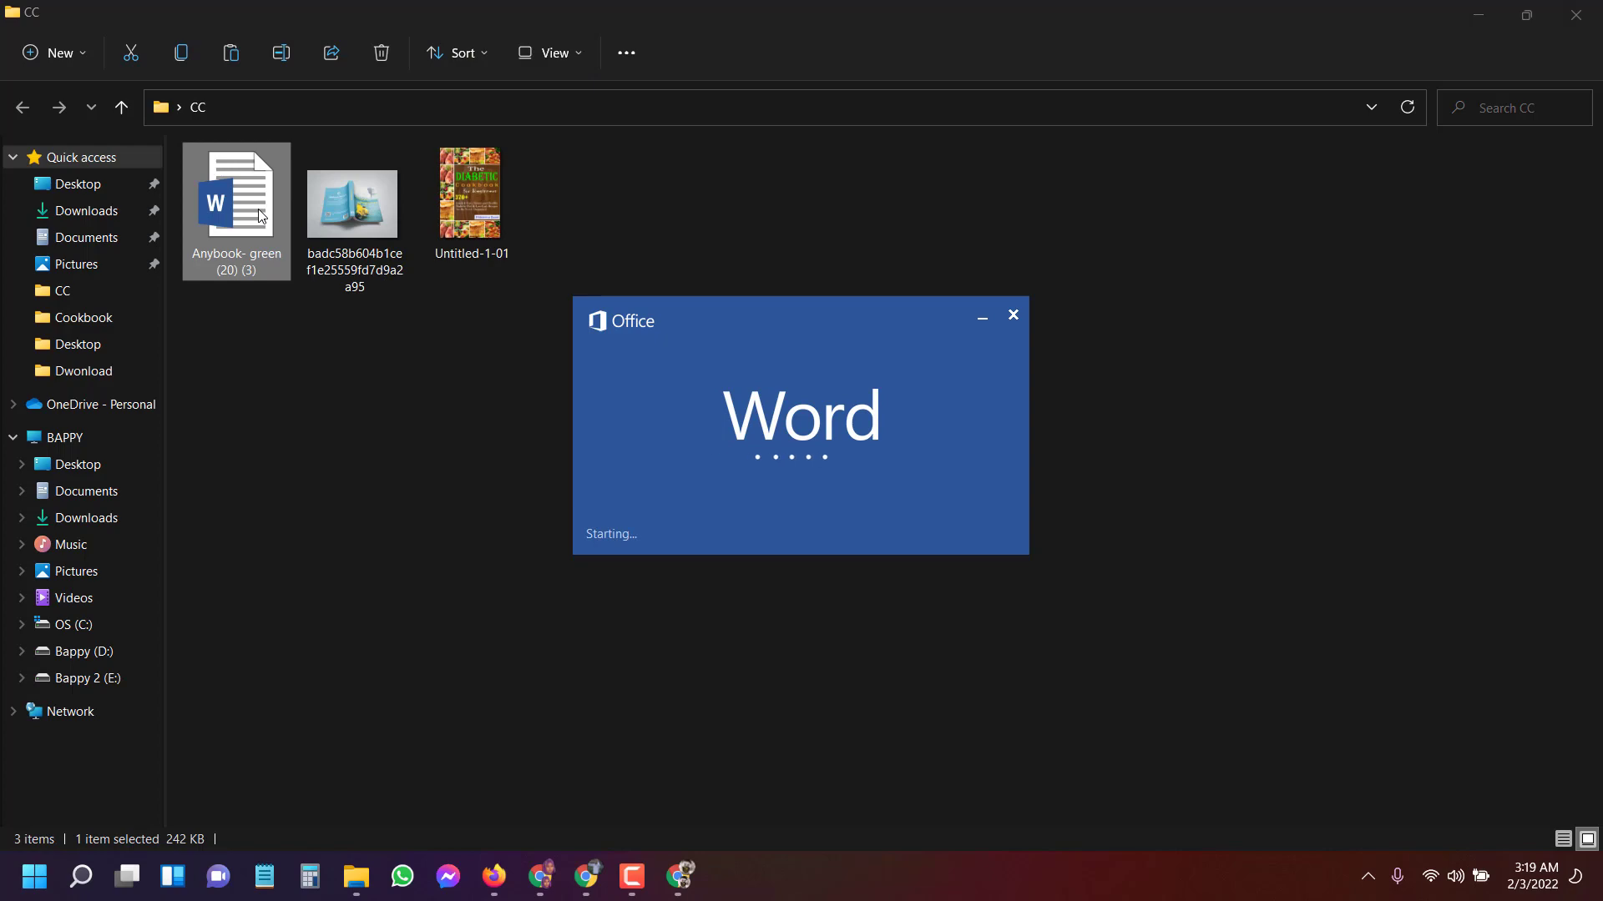
Jump to the last page to confirm the manuscript runs 921 pages.
{"action": "scroll", "coordinate": [860, 409], "scroll_direction": "down", "scroll_amount": 3}
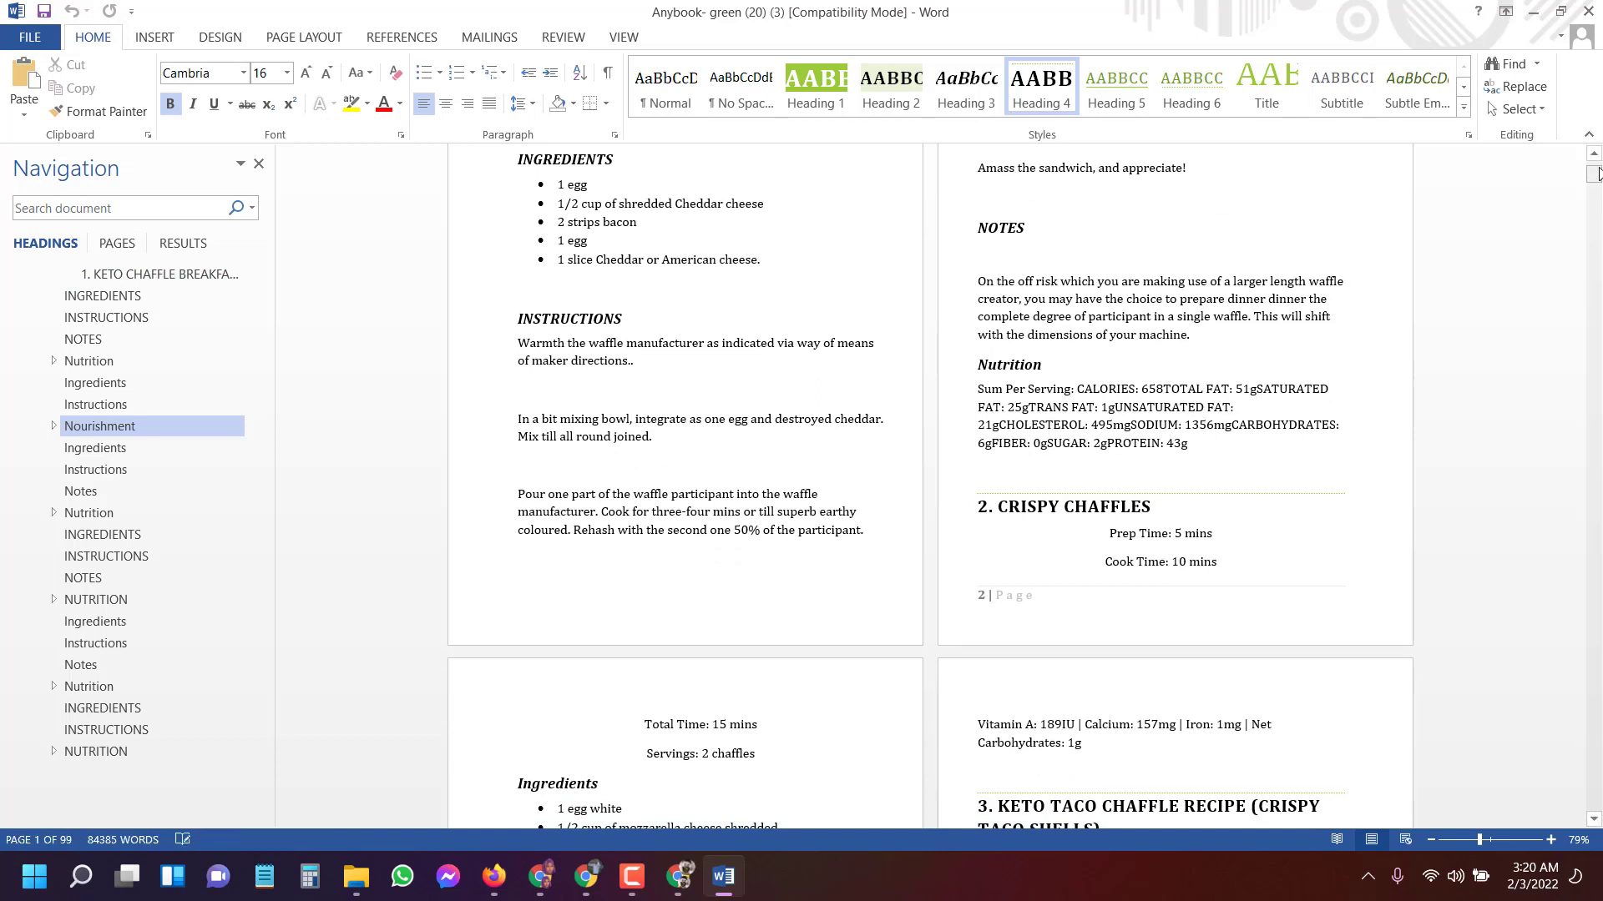
{"action": "left_click_drag", "start_coordinate": [1593, 171], "coordinate": [1596, 803]}
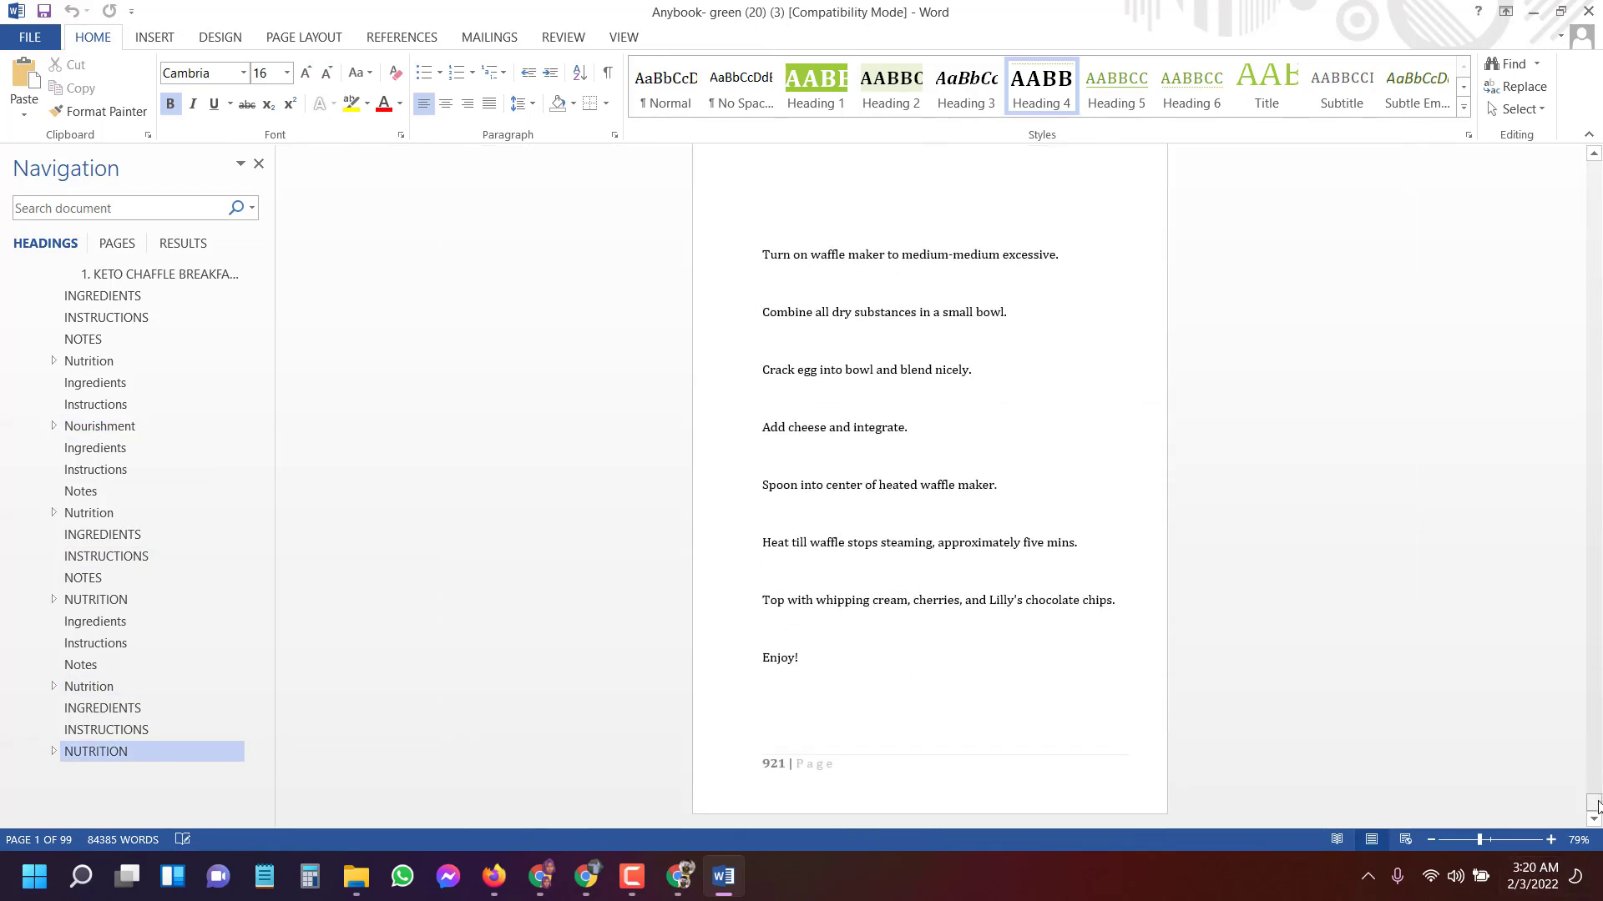
{"action": "left_click", "coordinate": [1595, 806]}
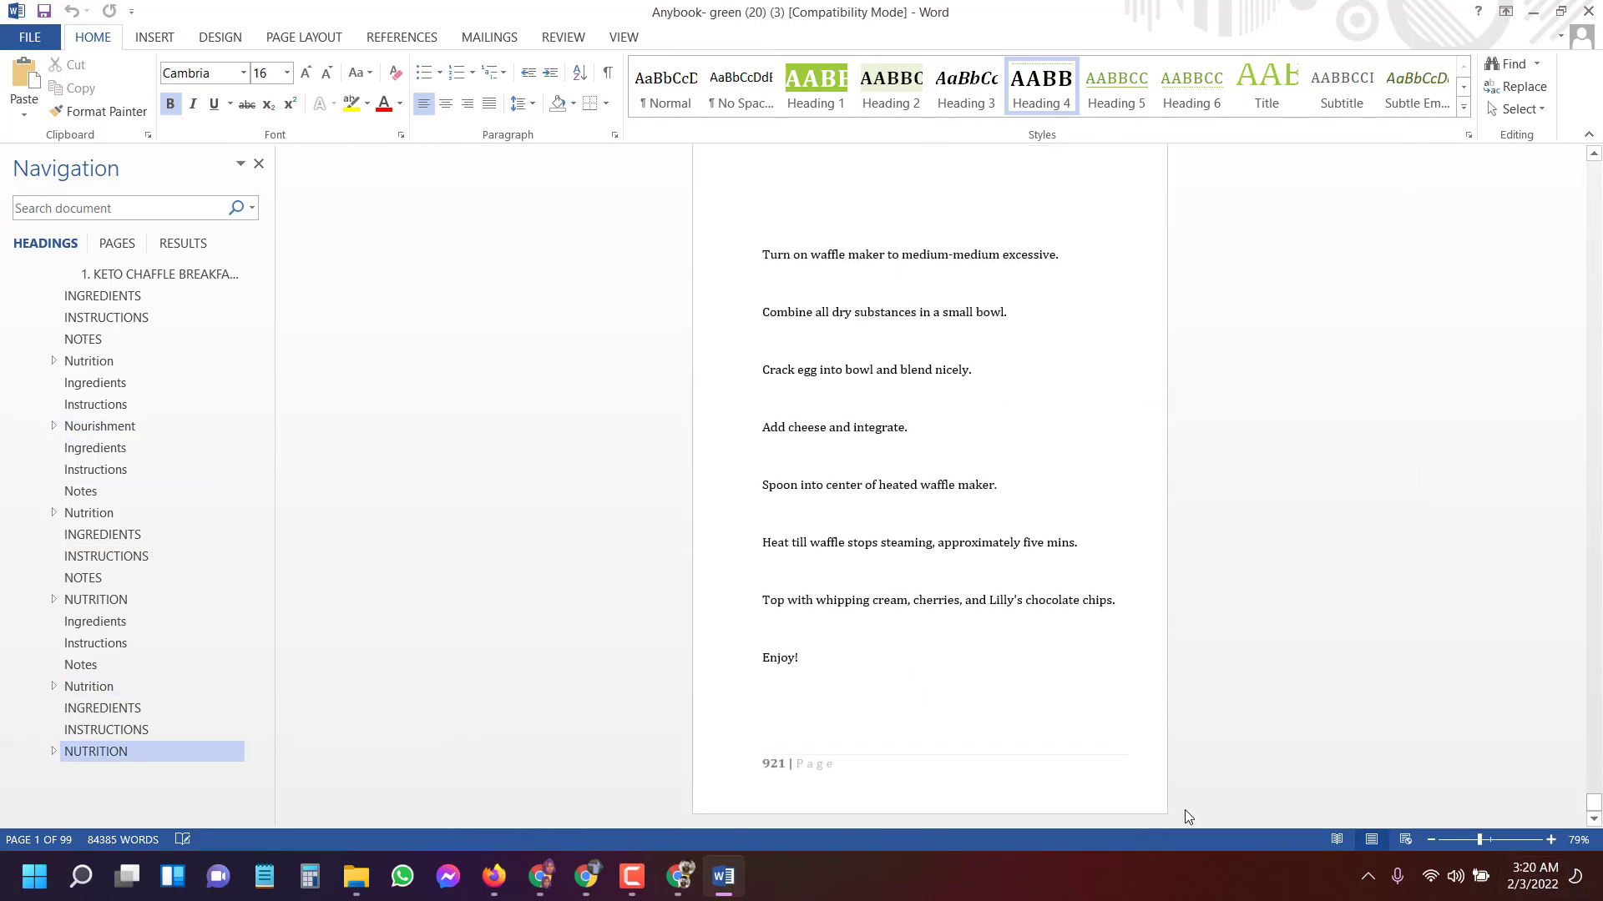
{"action": "double_click", "coordinate": [762, 760]}
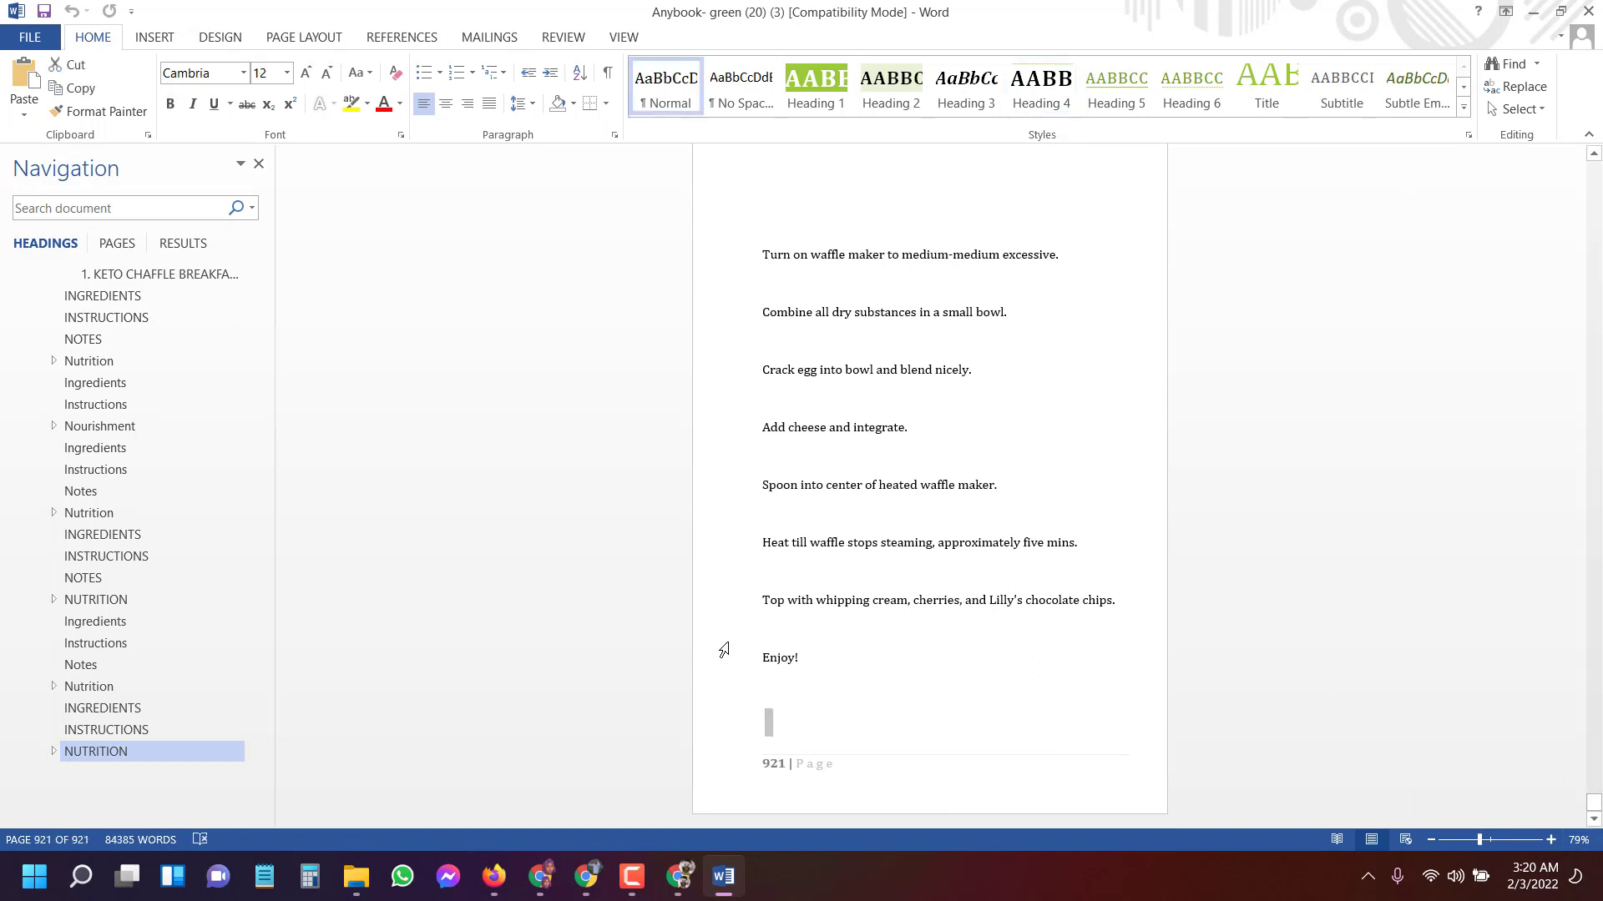
{"action": "left_click", "coordinate": [792, 701]}
{"action": "scroll", "coordinate": [1001, 700], "scroll_direction": "up", "scroll_amount": 2}
{"action": "left_click_drag", "start_coordinate": [1594, 803], "coordinate": [1572, 578]}
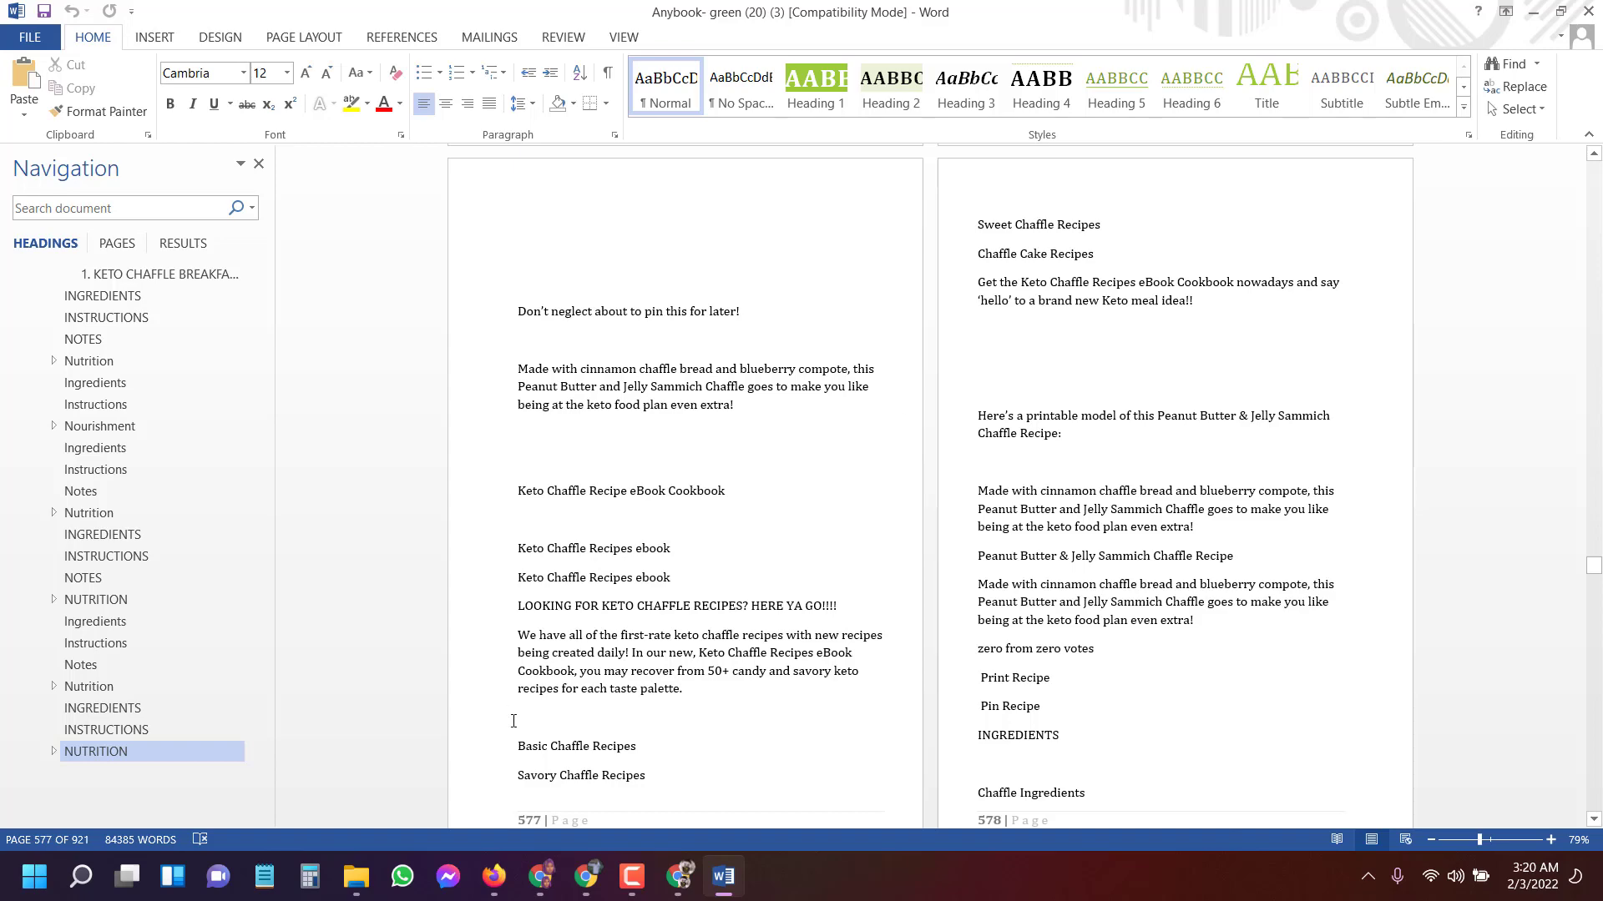
{"action": "scroll", "coordinate": [682, 585], "scroll_direction": "down", "scroll_amount": 3}
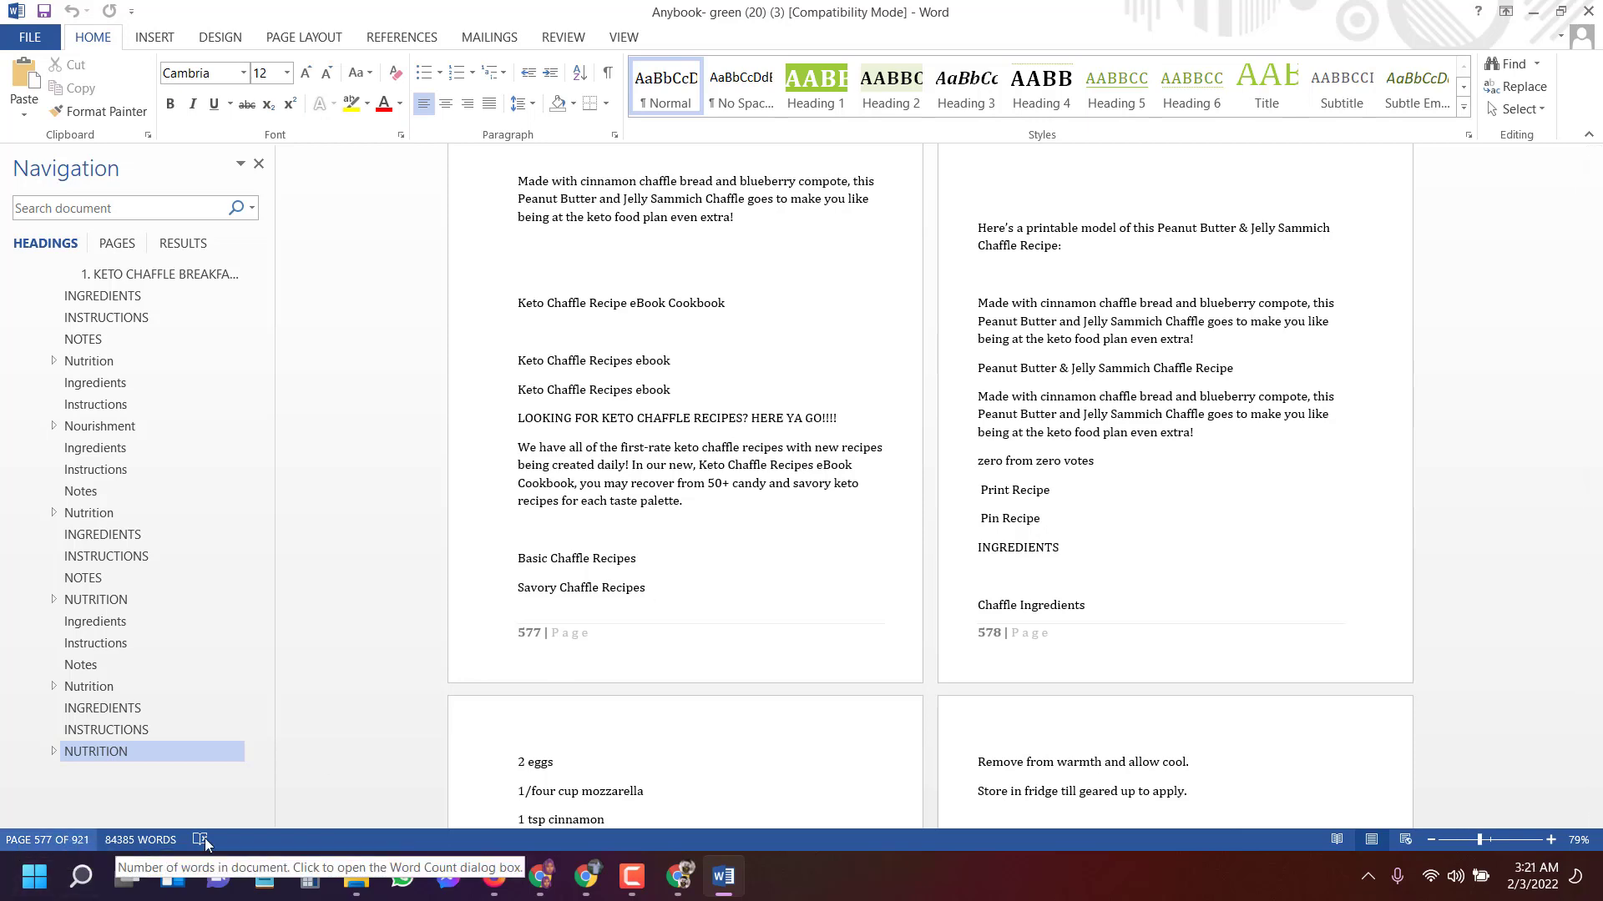
Enter 921 as the page count on the KDP cover template page.
{"action": "left_click", "coordinate": [678, 876]}
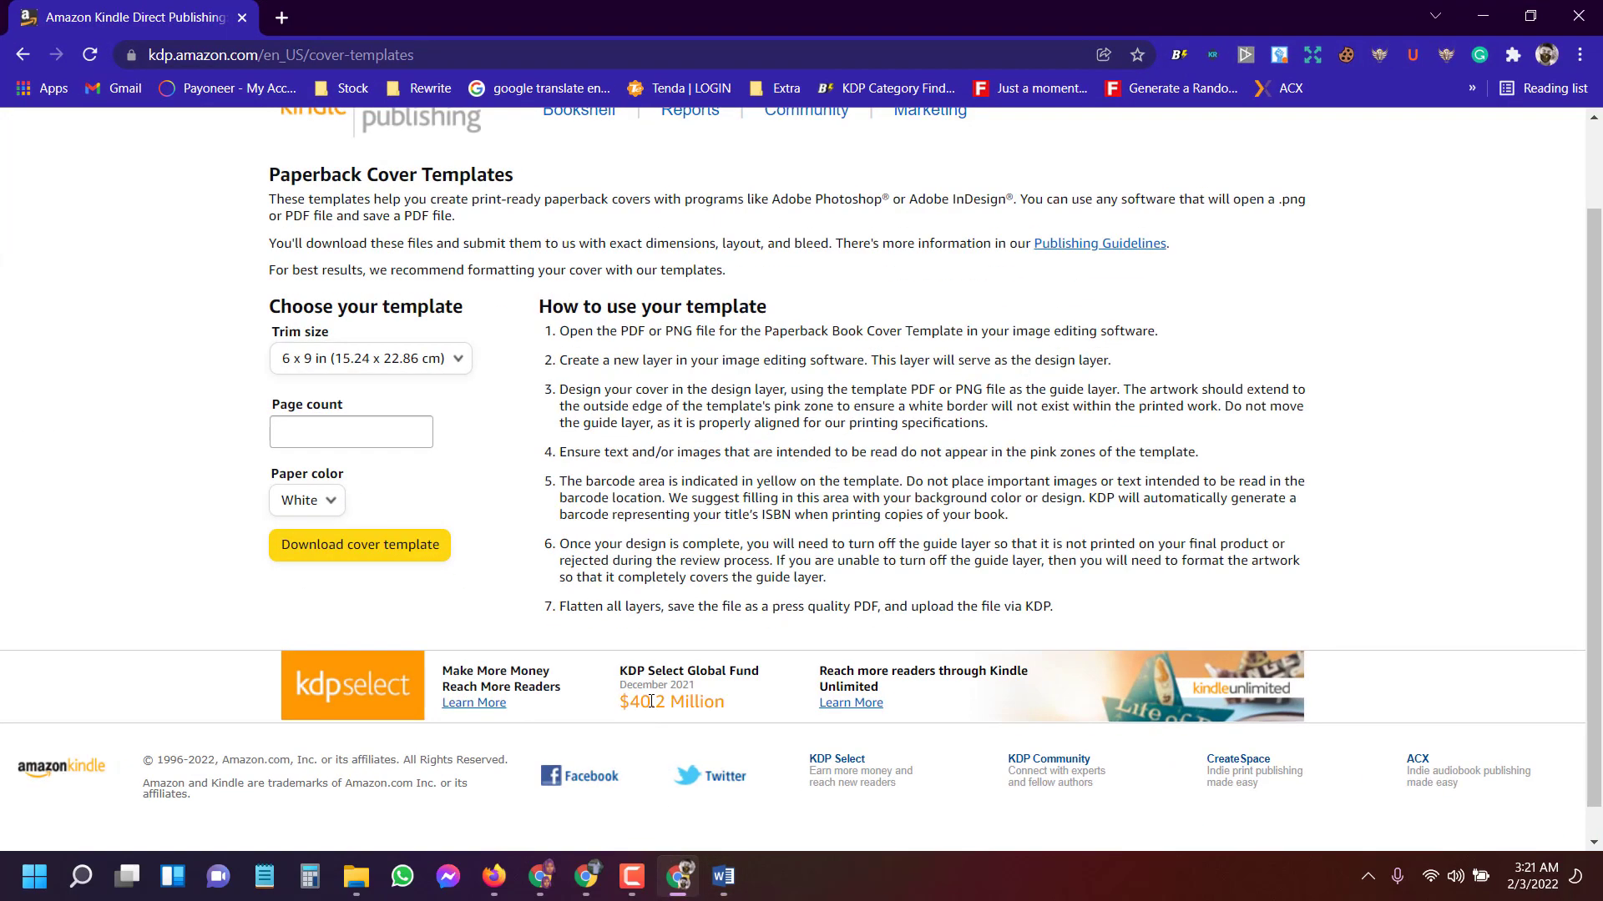
{"action": "left_click", "coordinate": [324, 428]}
{"action": "type", "text": "921"}
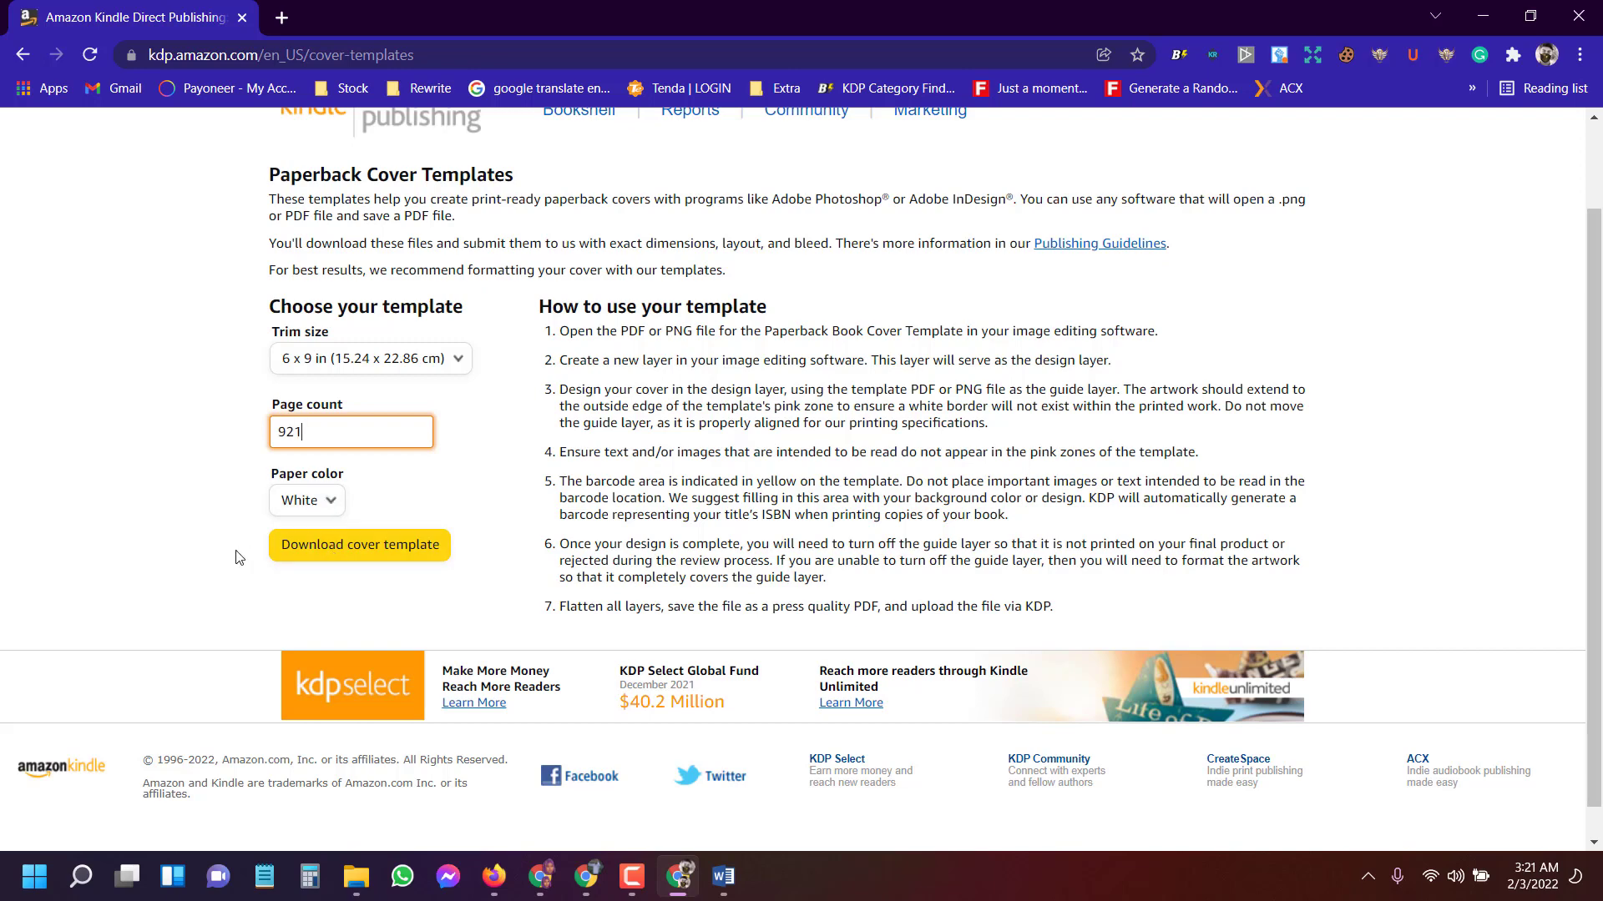
{"action": "left_click", "coordinate": [361, 551]}
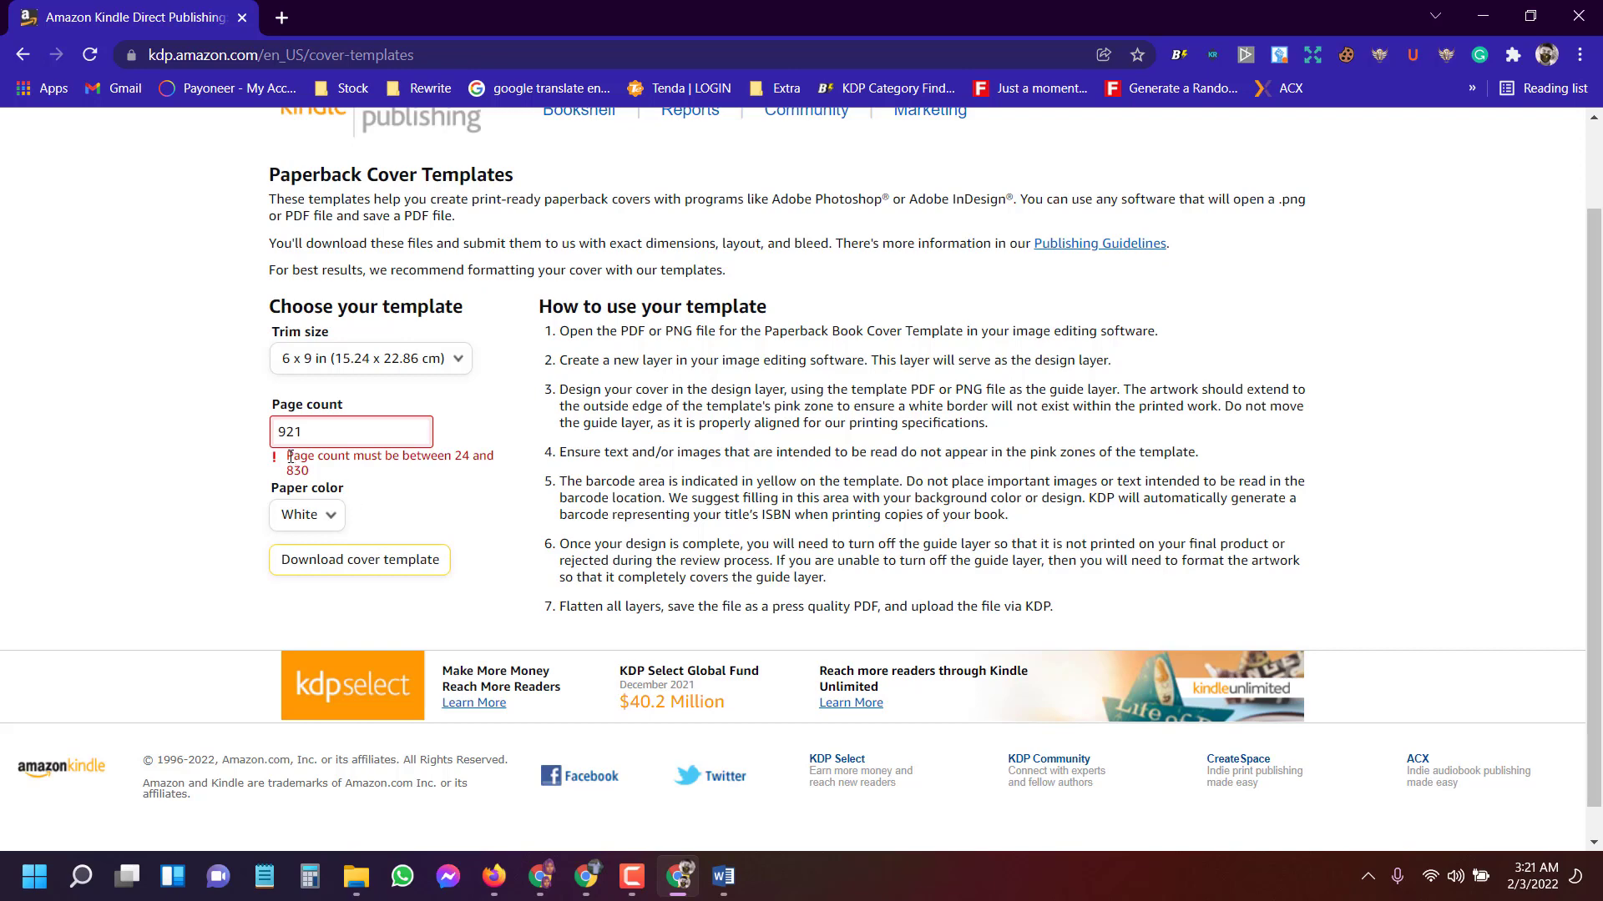
Check the page-count limit message, then return to the Word manuscript.
{"action": "left_click_drag", "start_coordinate": [290, 457], "coordinate": [467, 458]}
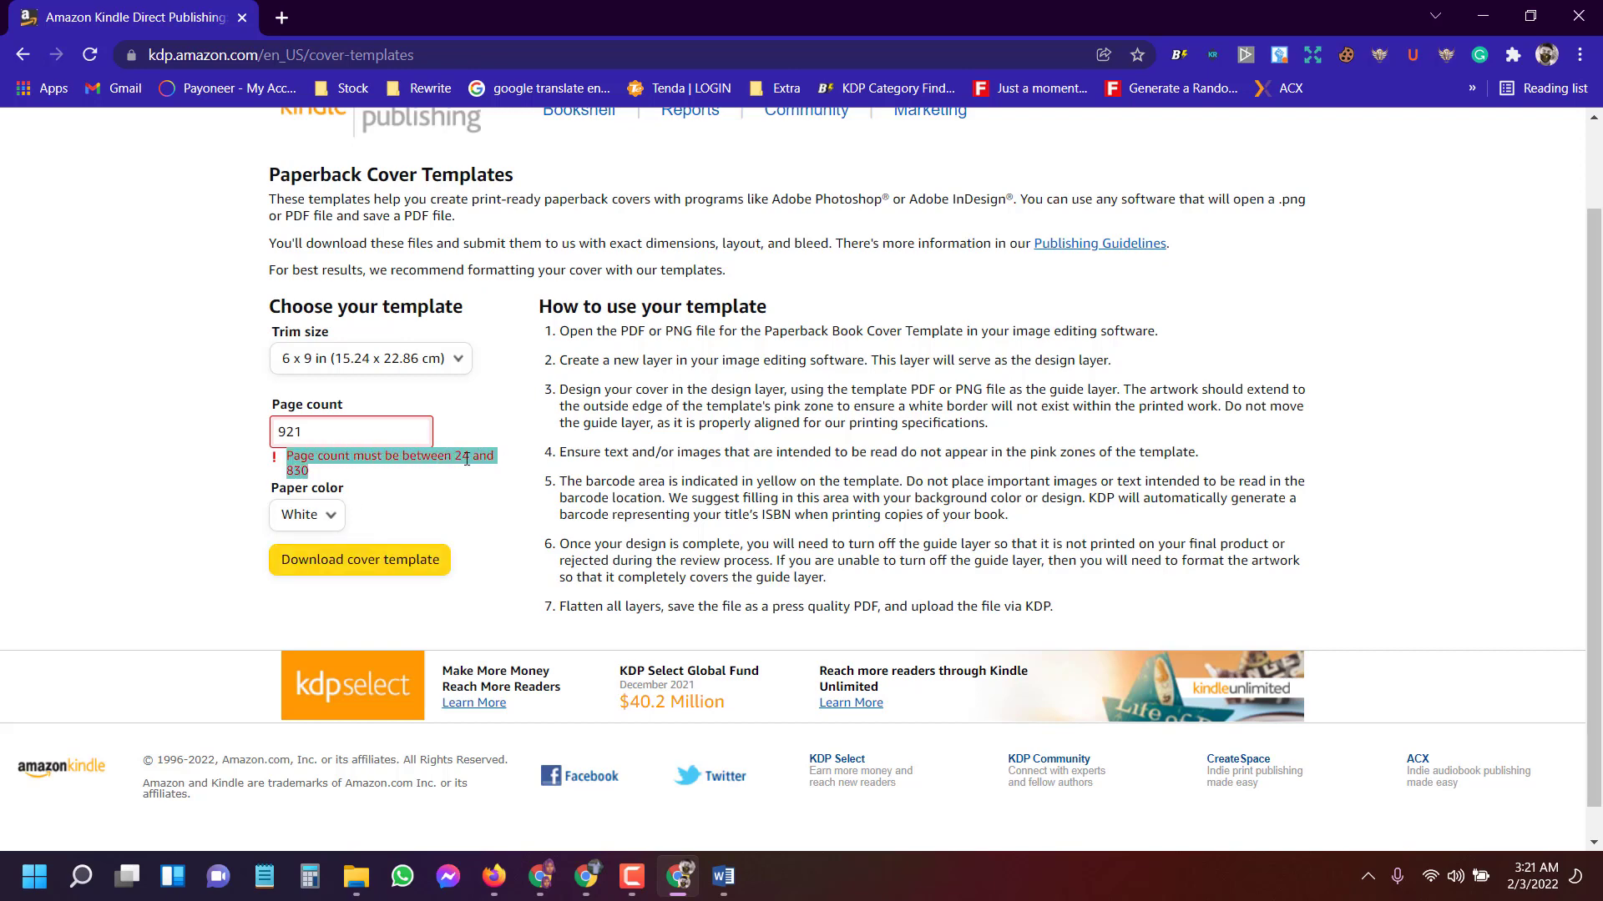
{"action": "left_click", "coordinate": [305, 463]}
{"action": "left_click_drag", "start_coordinate": [322, 425], "coordinate": [3, 435]}
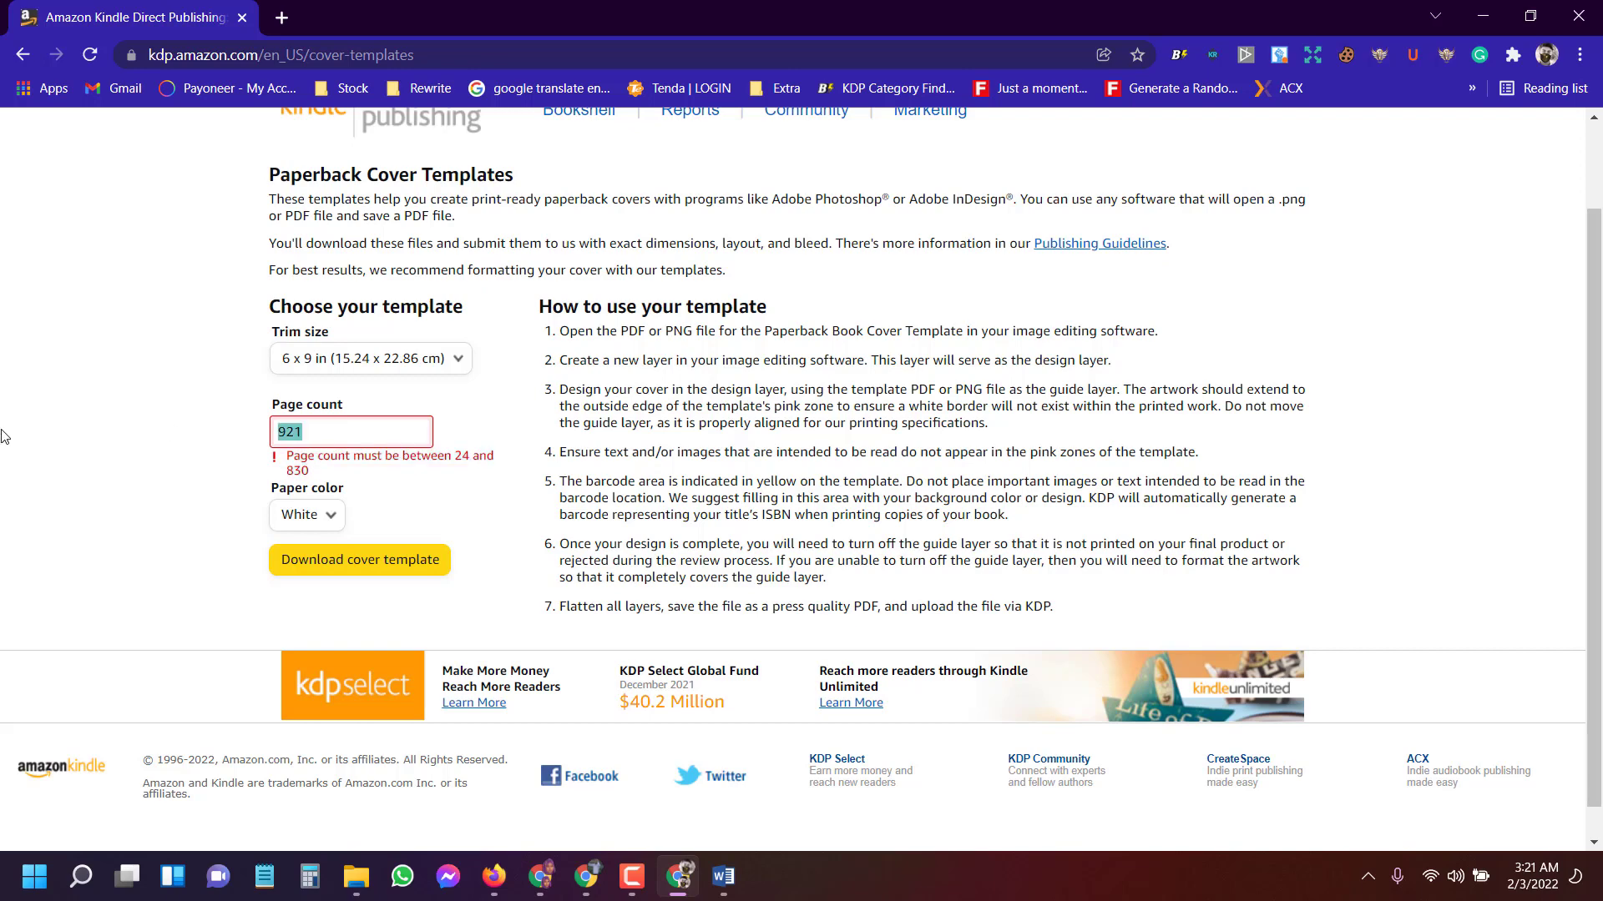
{"action": "left_click", "coordinate": [323, 433]}
{"action": "left_click_drag", "start_coordinate": [357, 426], "coordinate": [3, 399]}
{"action": "left_click", "coordinate": [3, 399]}
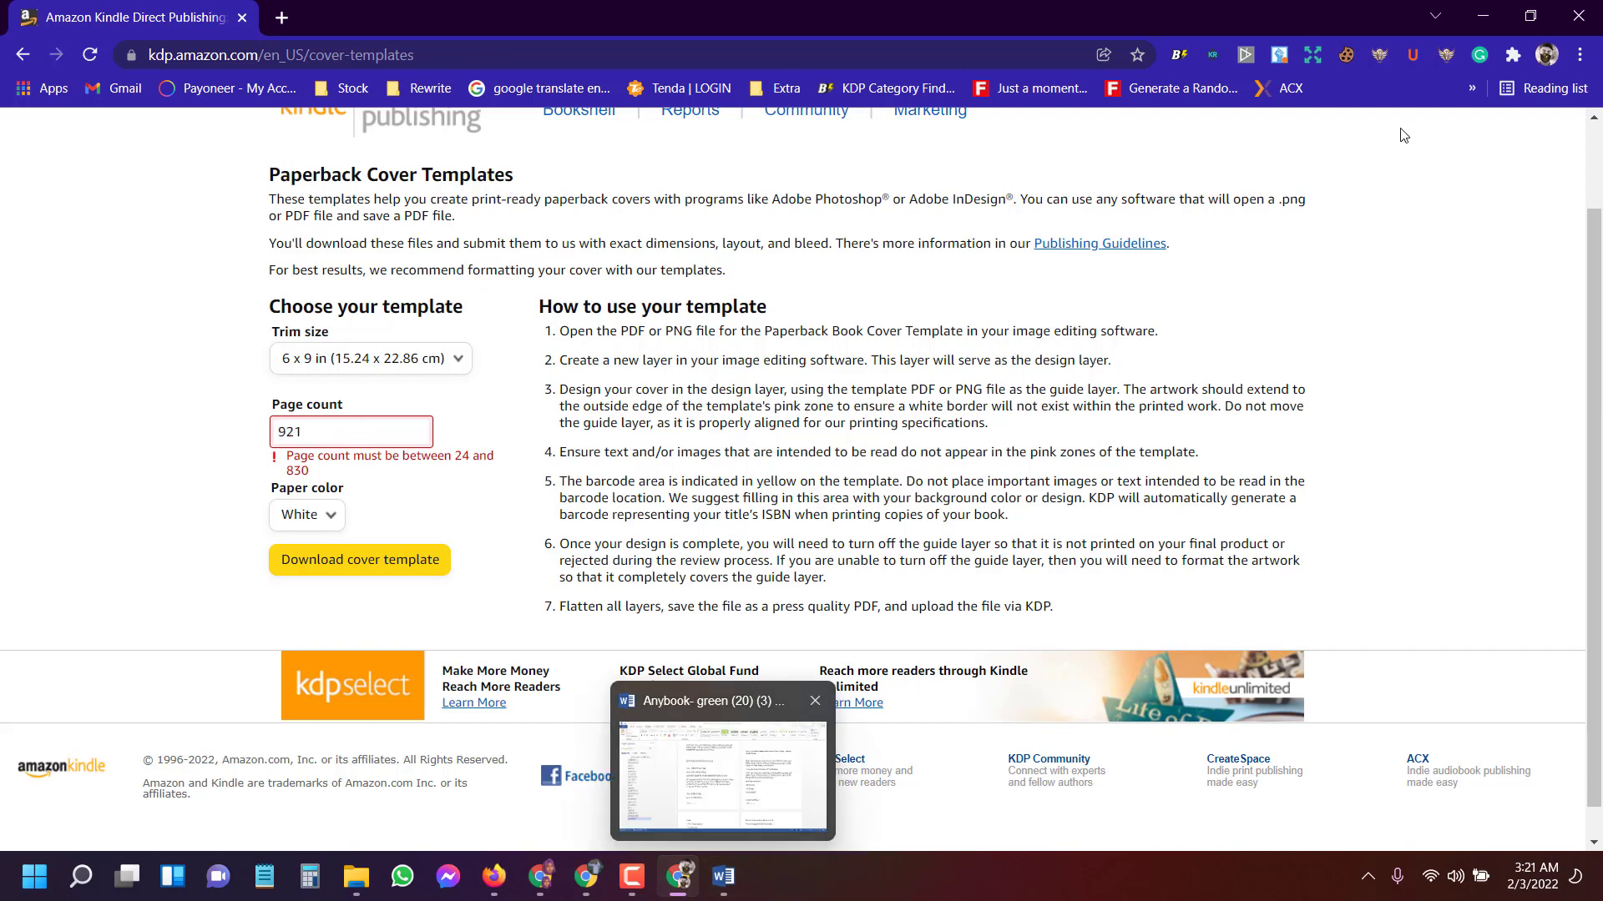
{"action": "left_click", "coordinate": [723, 877]}
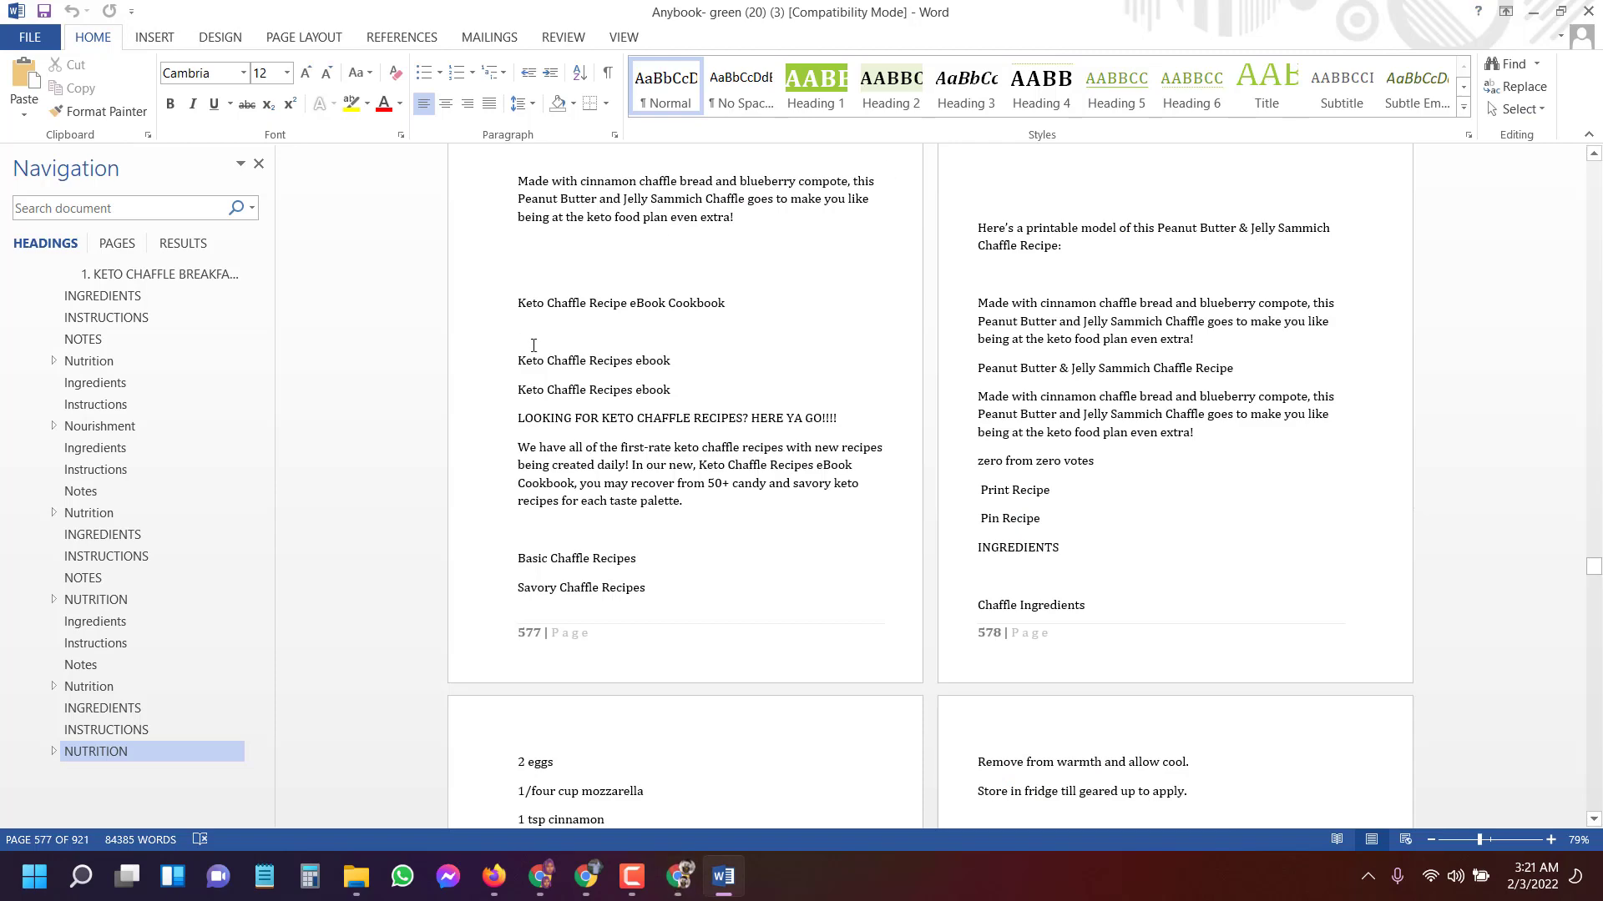
{"action": "scroll", "coordinate": [533, 345], "scroll_direction": "down", "scroll_amount": 2}
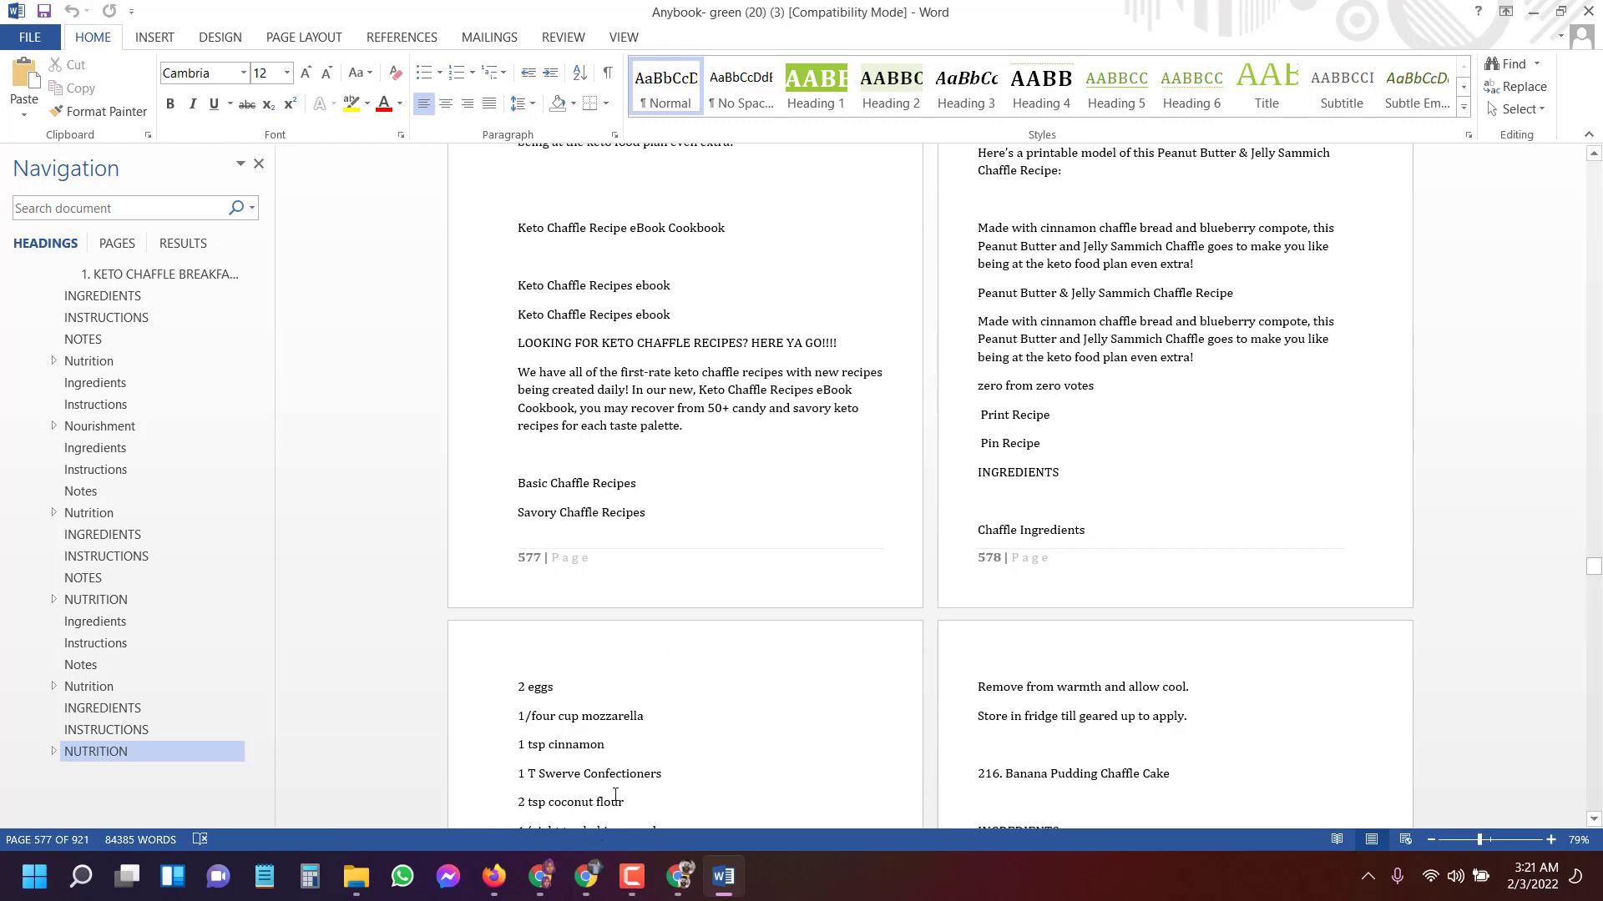
Change the KDP template page count to 800 and download the cover template.
{"action": "left_click", "coordinate": [682, 873]}
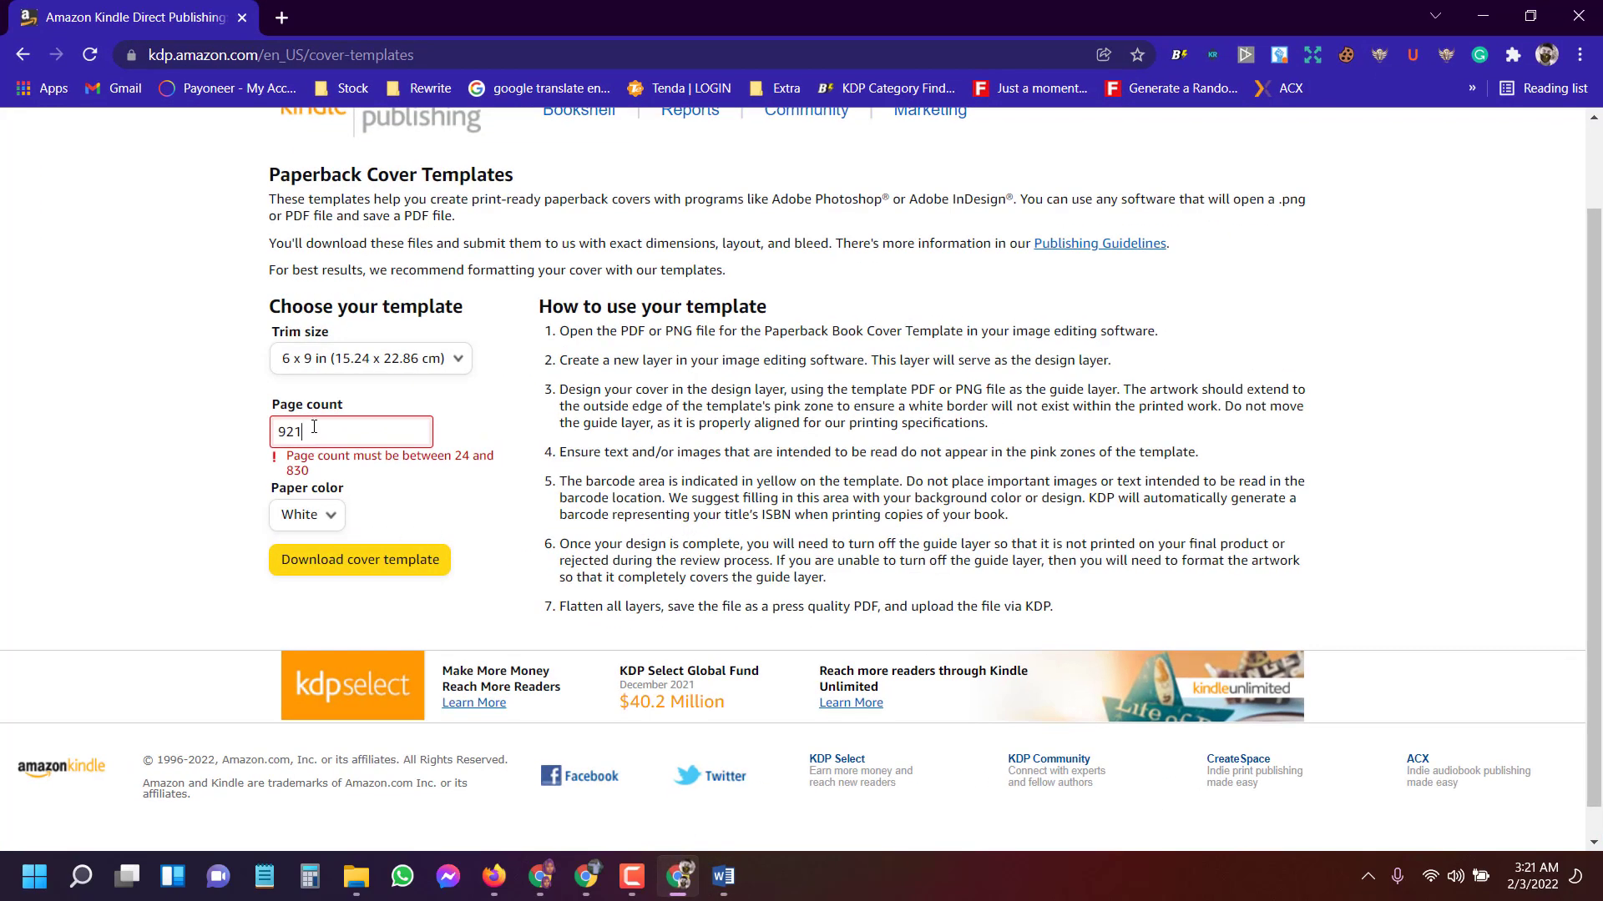
{"action": "left_click_drag", "start_coordinate": [367, 431], "coordinate": [0, 428]}
{"action": "type", "text": "800"}
{"action": "scroll", "coordinate": [117, 505], "scroll_direction": "up", "scroll_amount": 2}
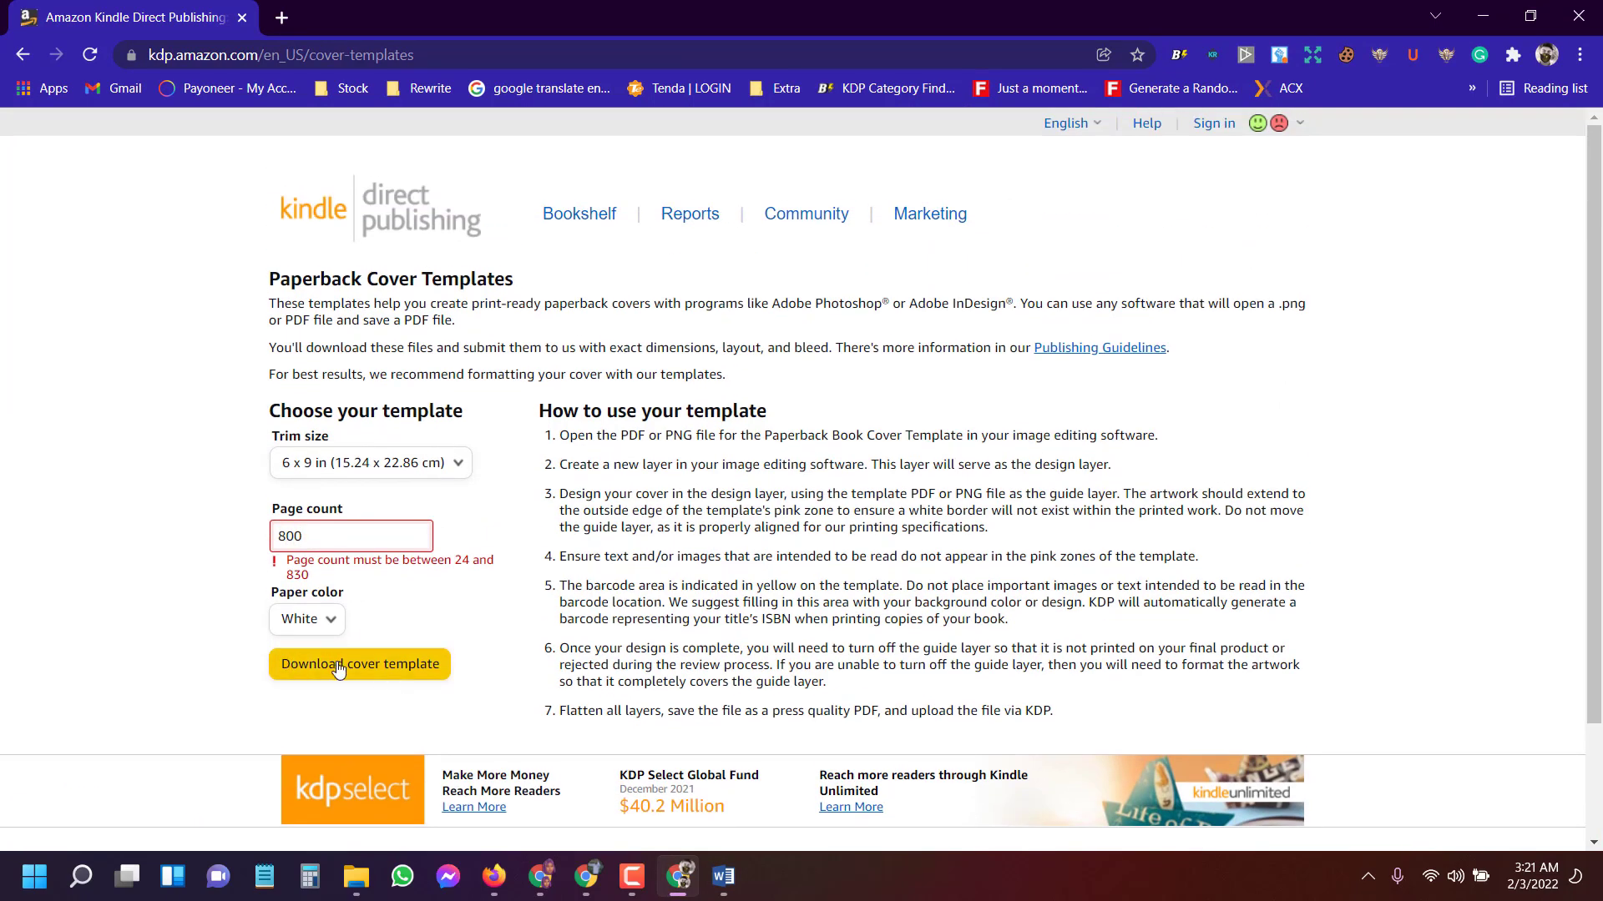
{"action": "left_click", "coordinate": [378, 673]}
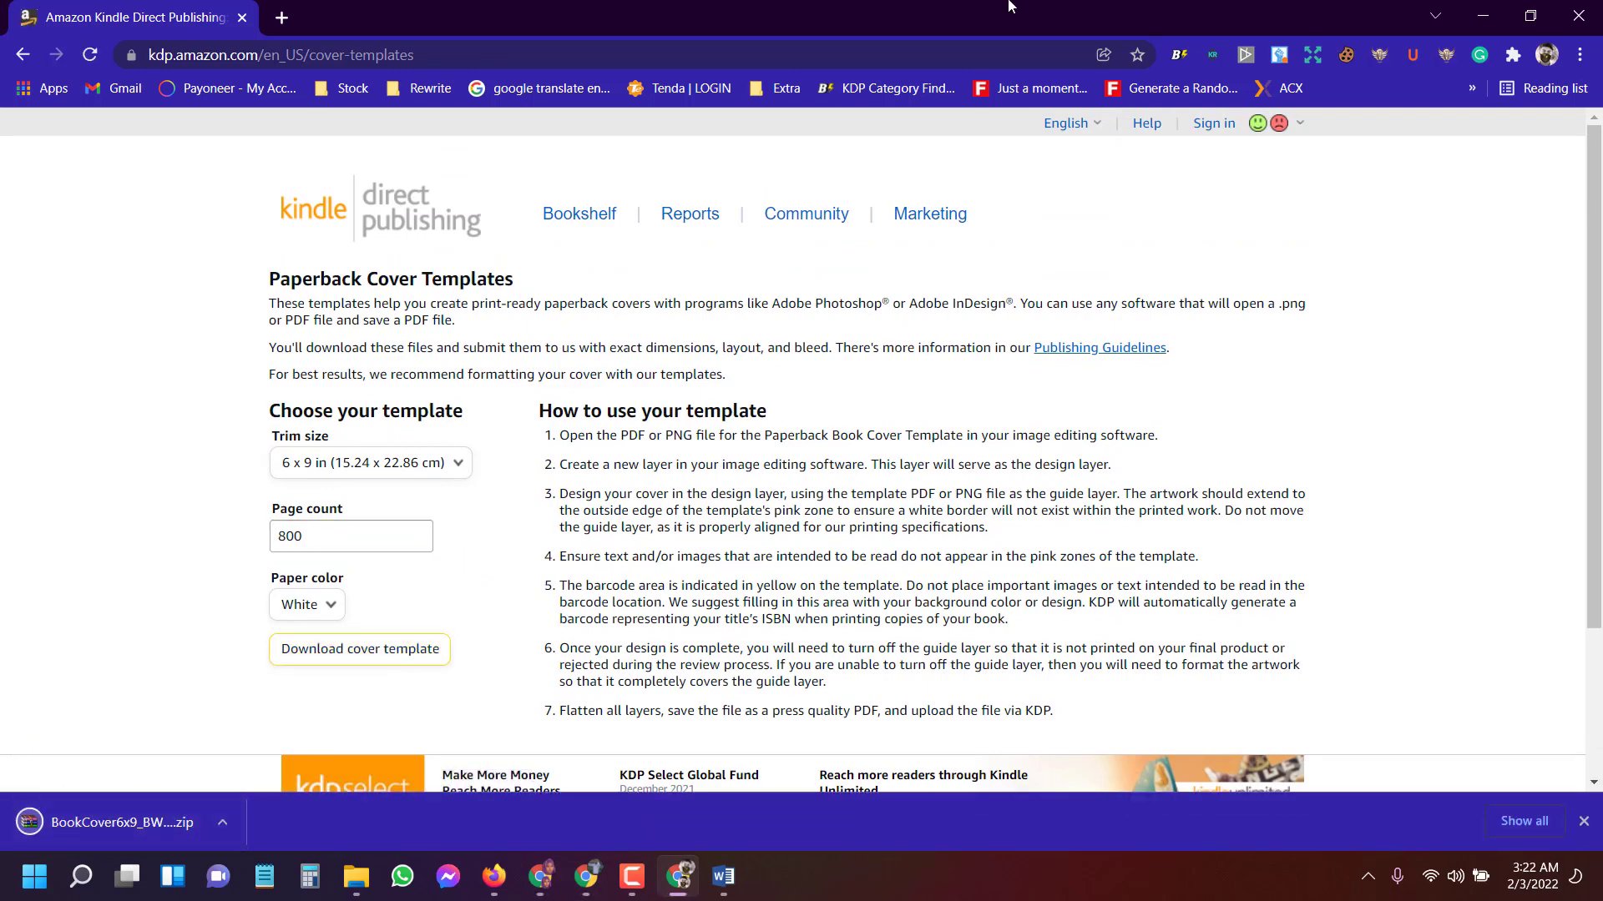
Move the downloaded BookCover6x9_BW template zip into the CC folder.
{"action": "left_click", "coordinate": [1530, 16]}
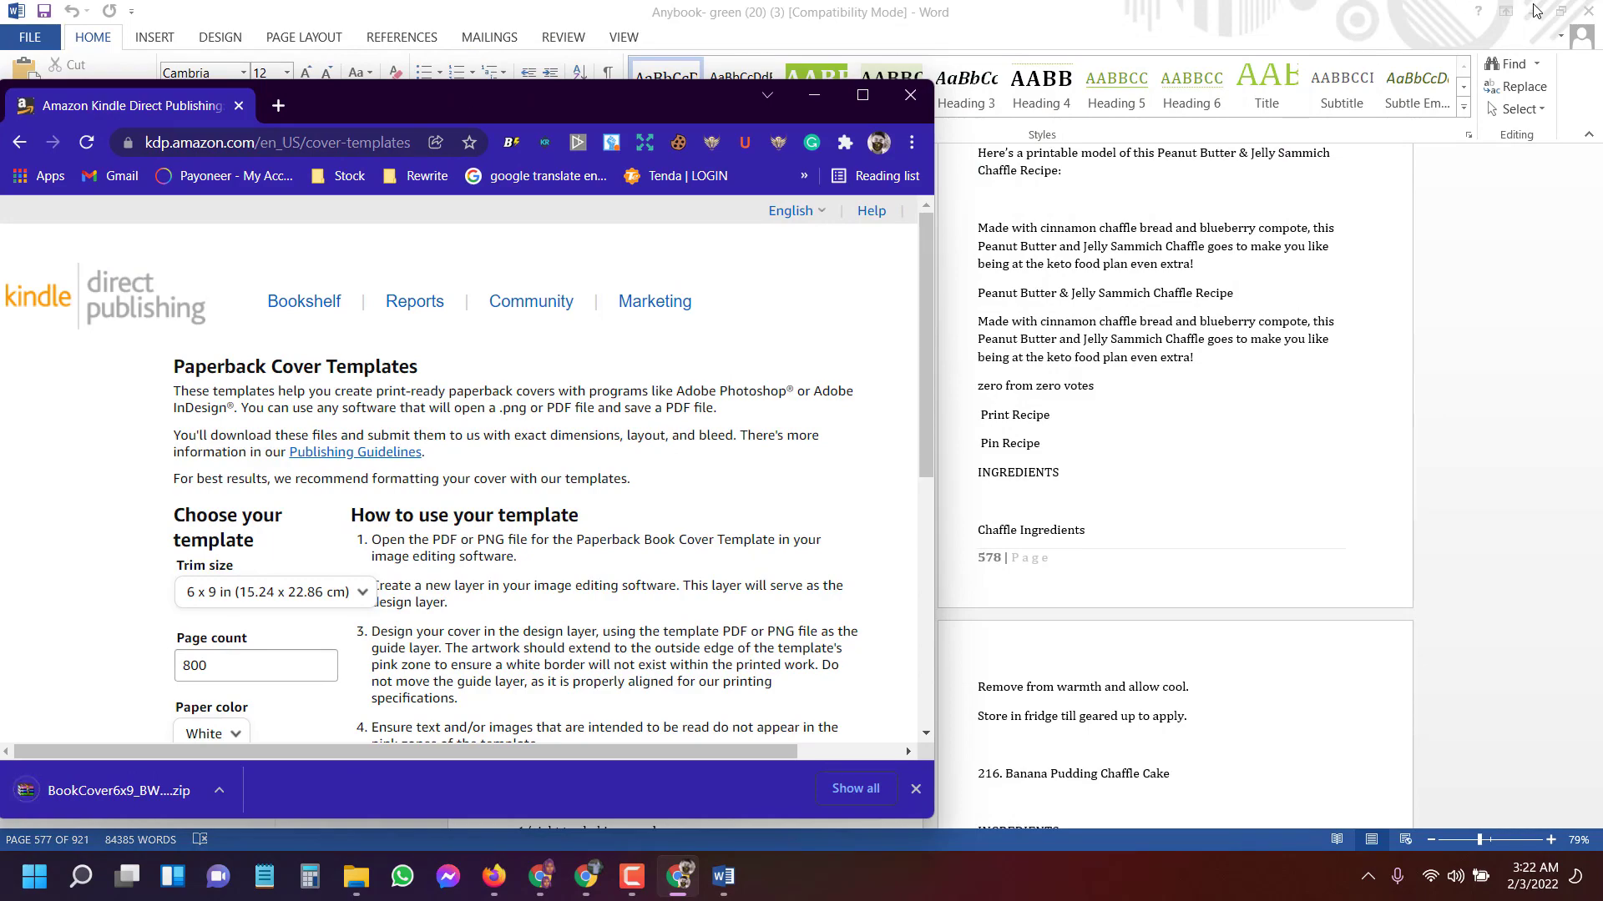
{"action": "left_click", "coordinate": [1530, 14]}
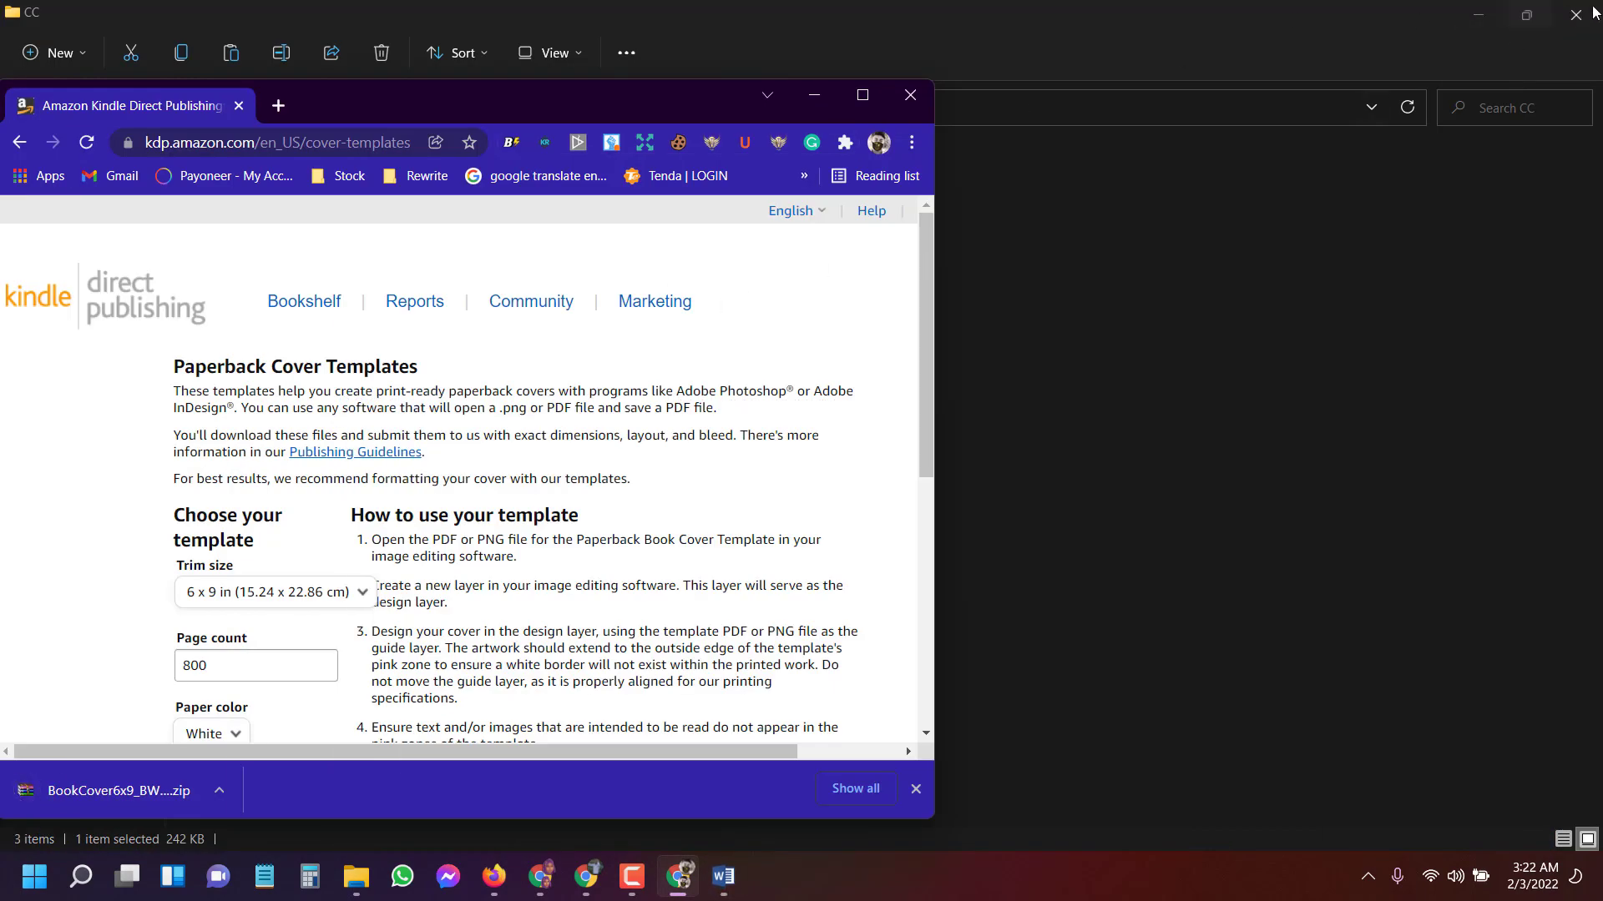
{"action": "left_click", "coordinate": [1502, 13]}
{"action": "left_click", "coordinate": [1478, 14]}
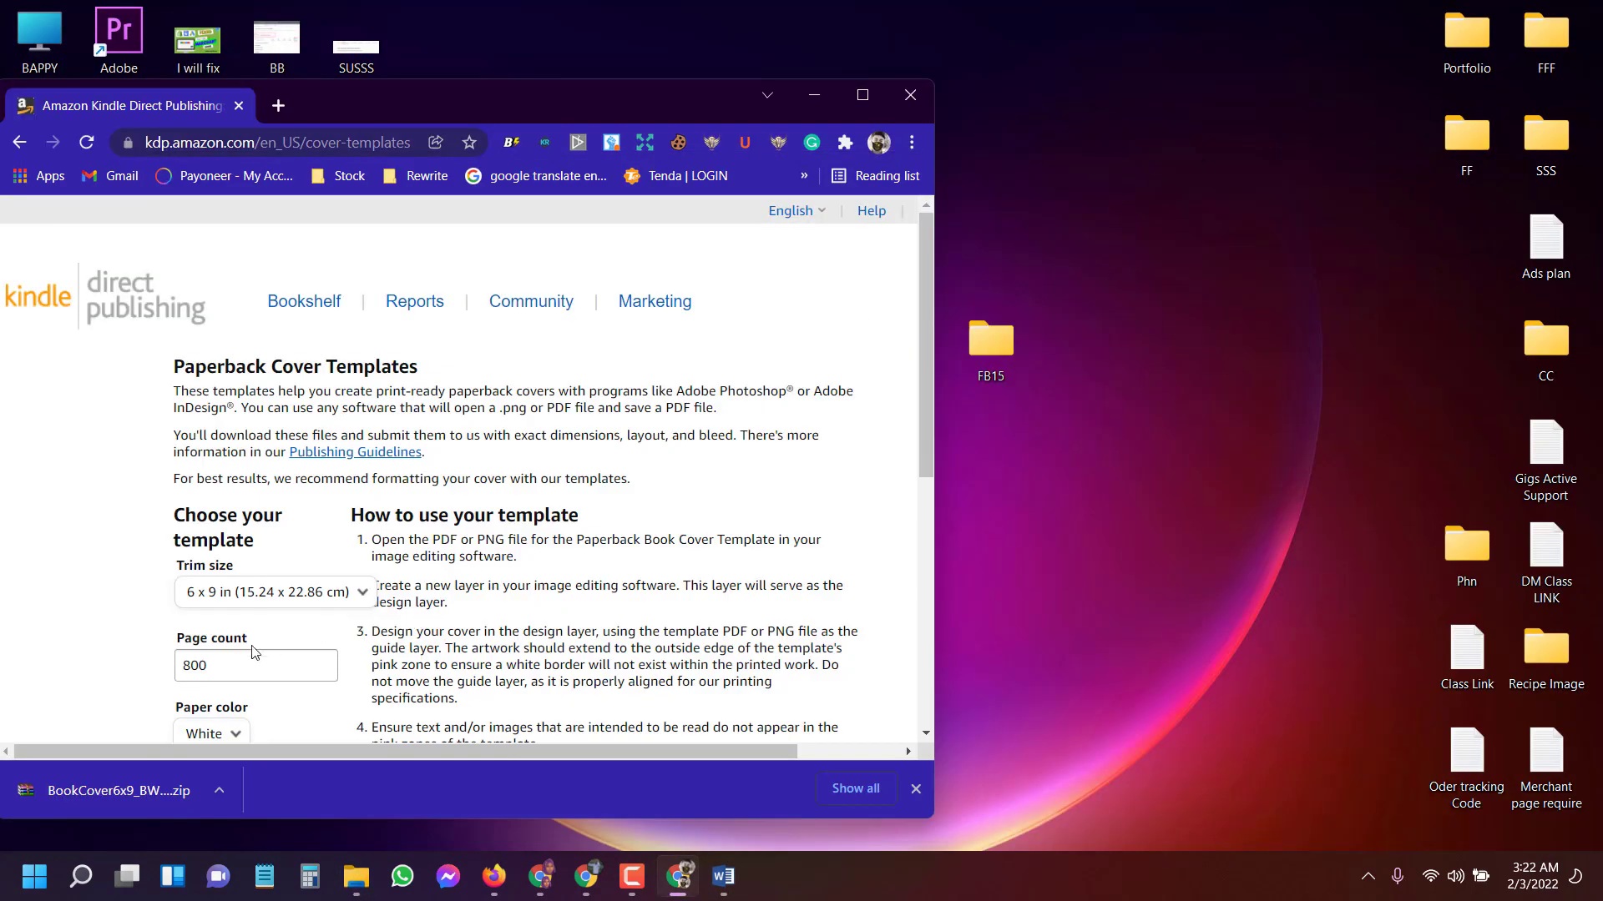
{"action": "left_click_drag", "start_coordinate": [122, 794], "coordinate": [1547, 348]}
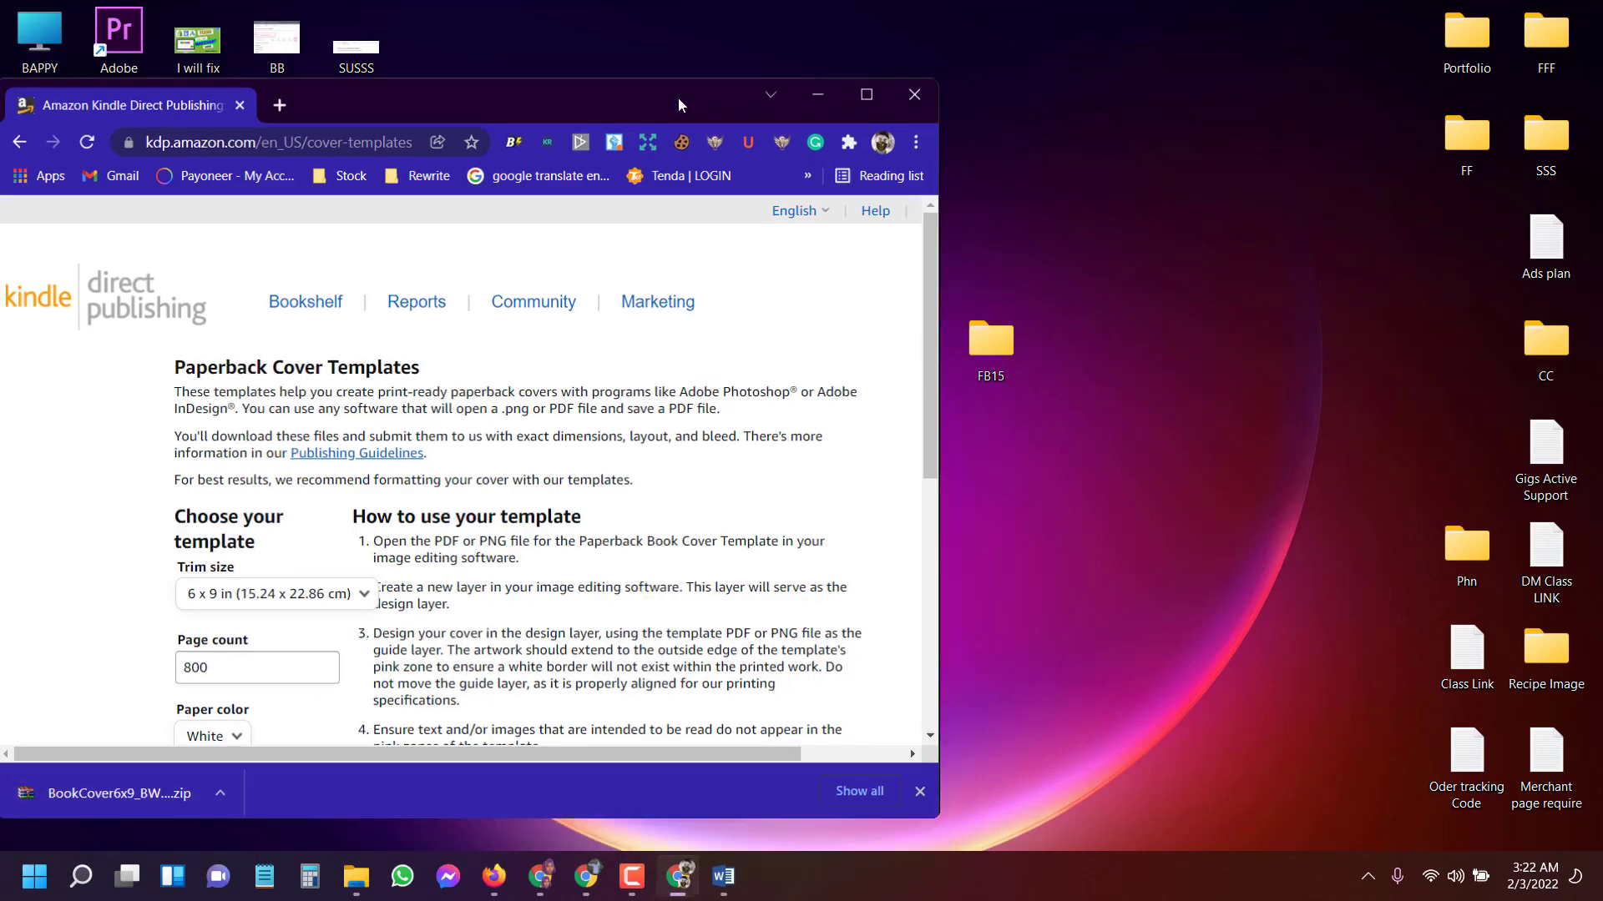
{"action": "double_click", "coordinate": [678, 98]}
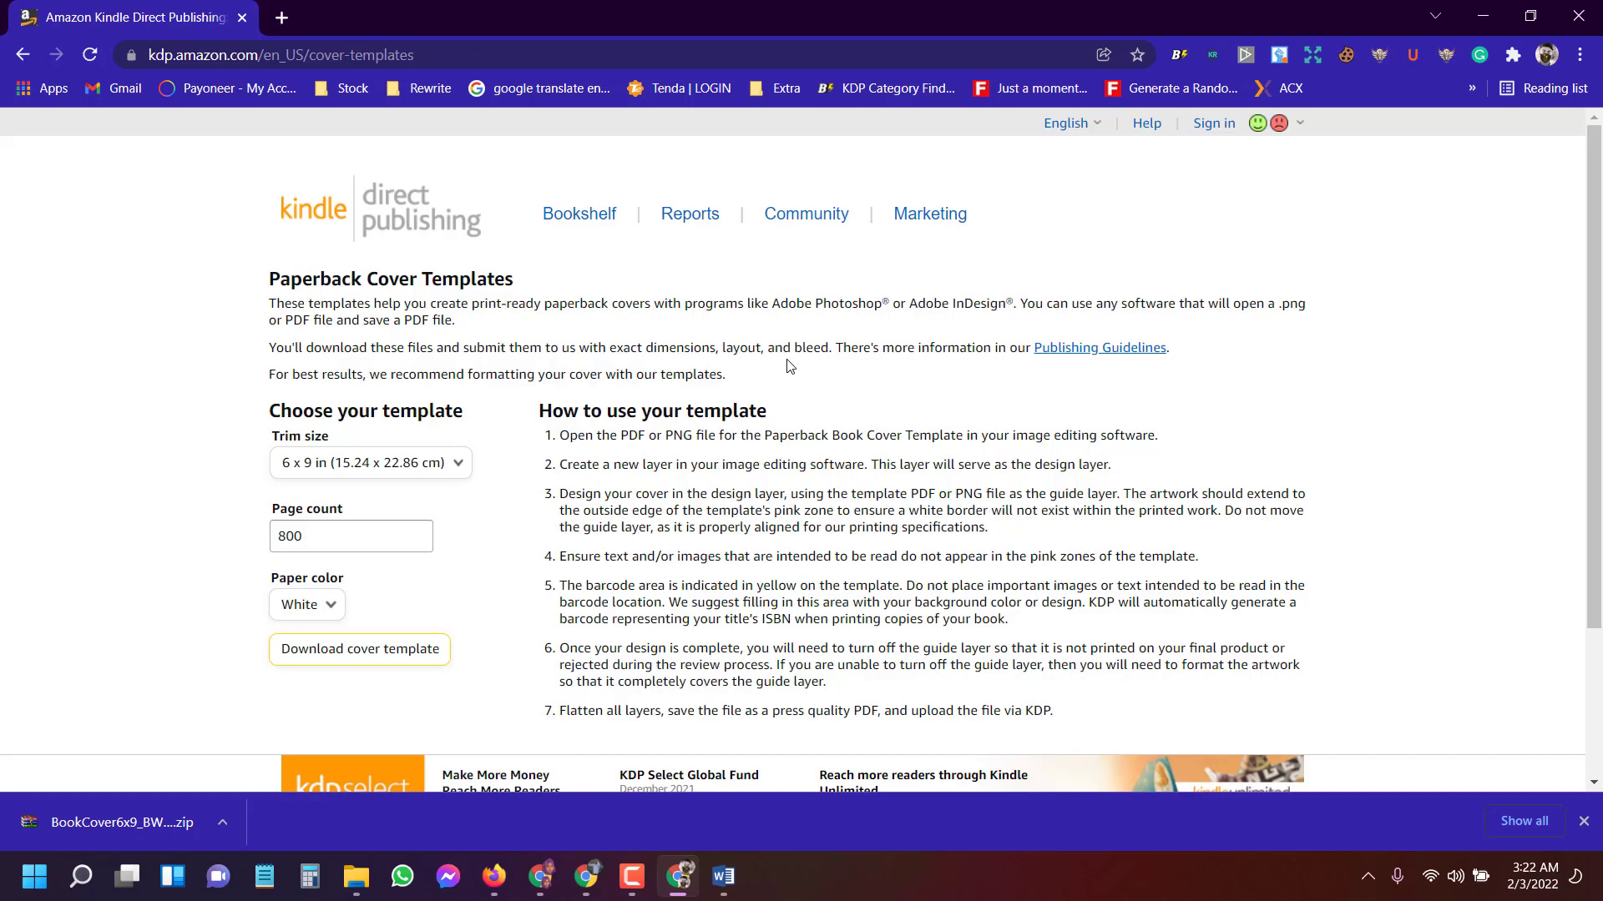
{"action": "left_click", "coordinate": [1583, 821]}
Extract the BookCover6x9_BW_800 zip in the CC folder to its suggested folder.
{"action": "left_click", "coordinate": [1530, 16]}
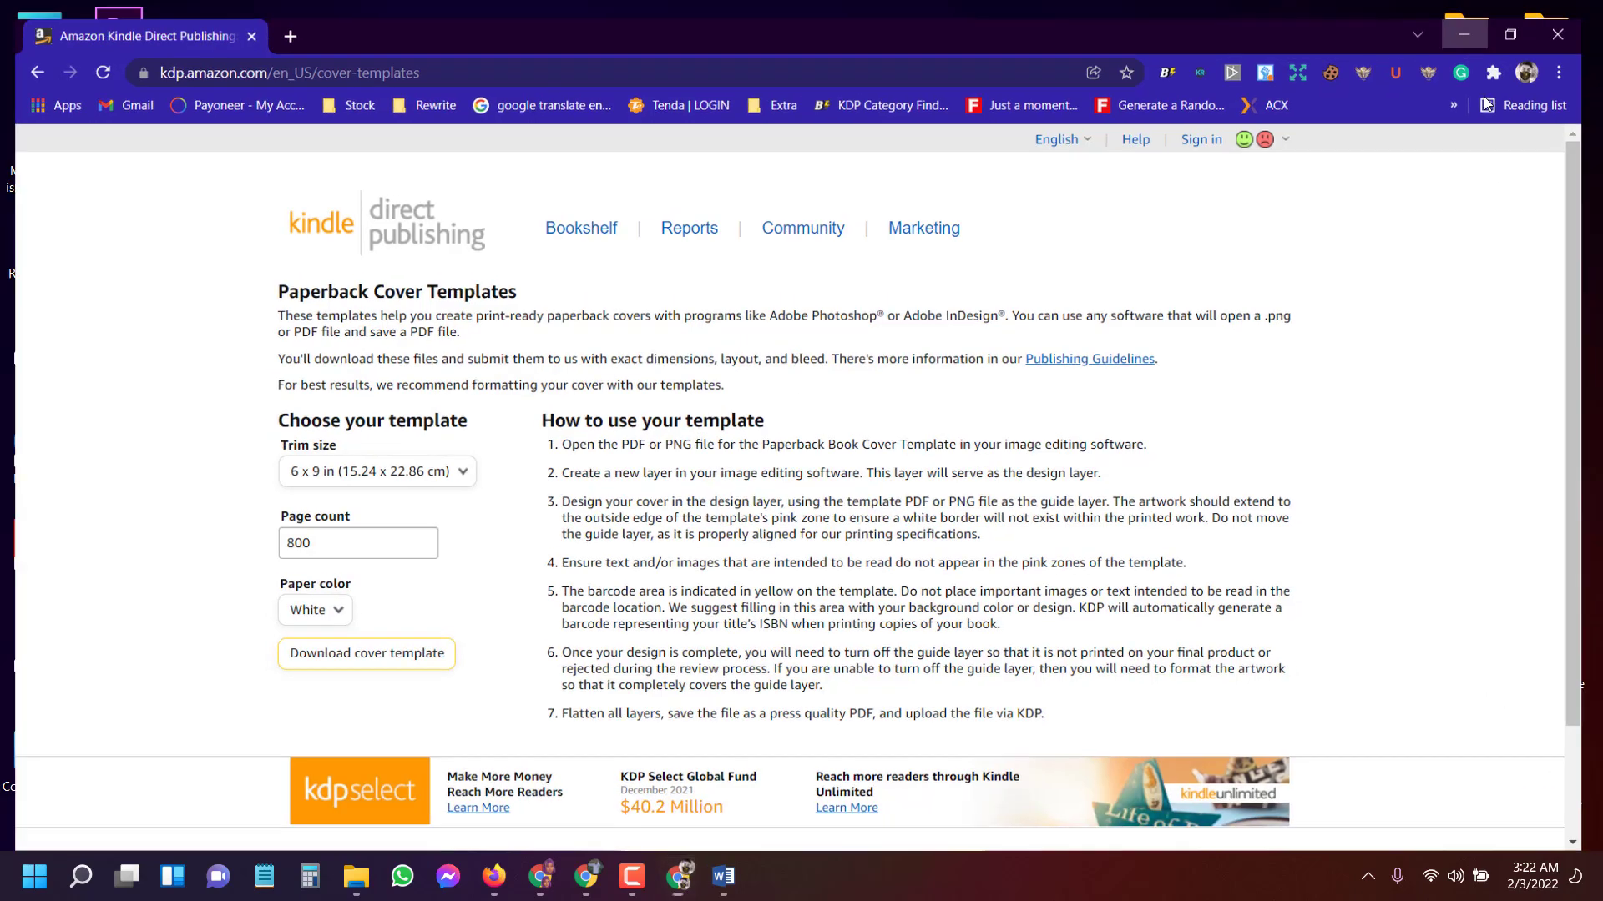
{"action": "left_click", "coordinate": [1463, 34]}
{"action": "double_click", "coordinate": [1536, 342]}
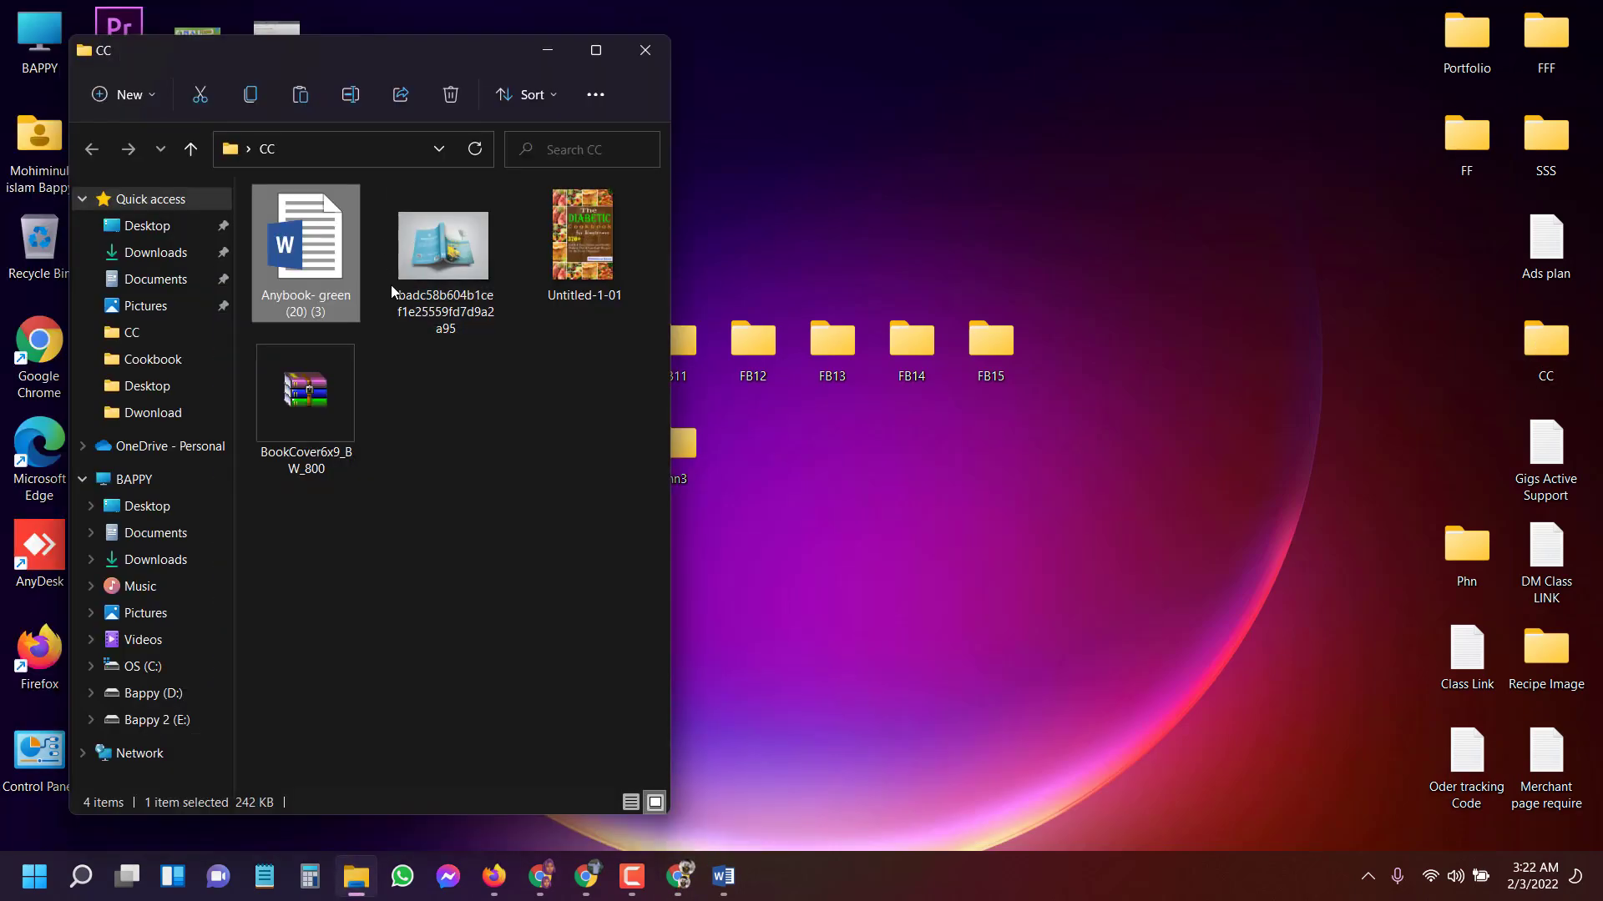
{"action": "left_click", "coordinate": [294, 417]}
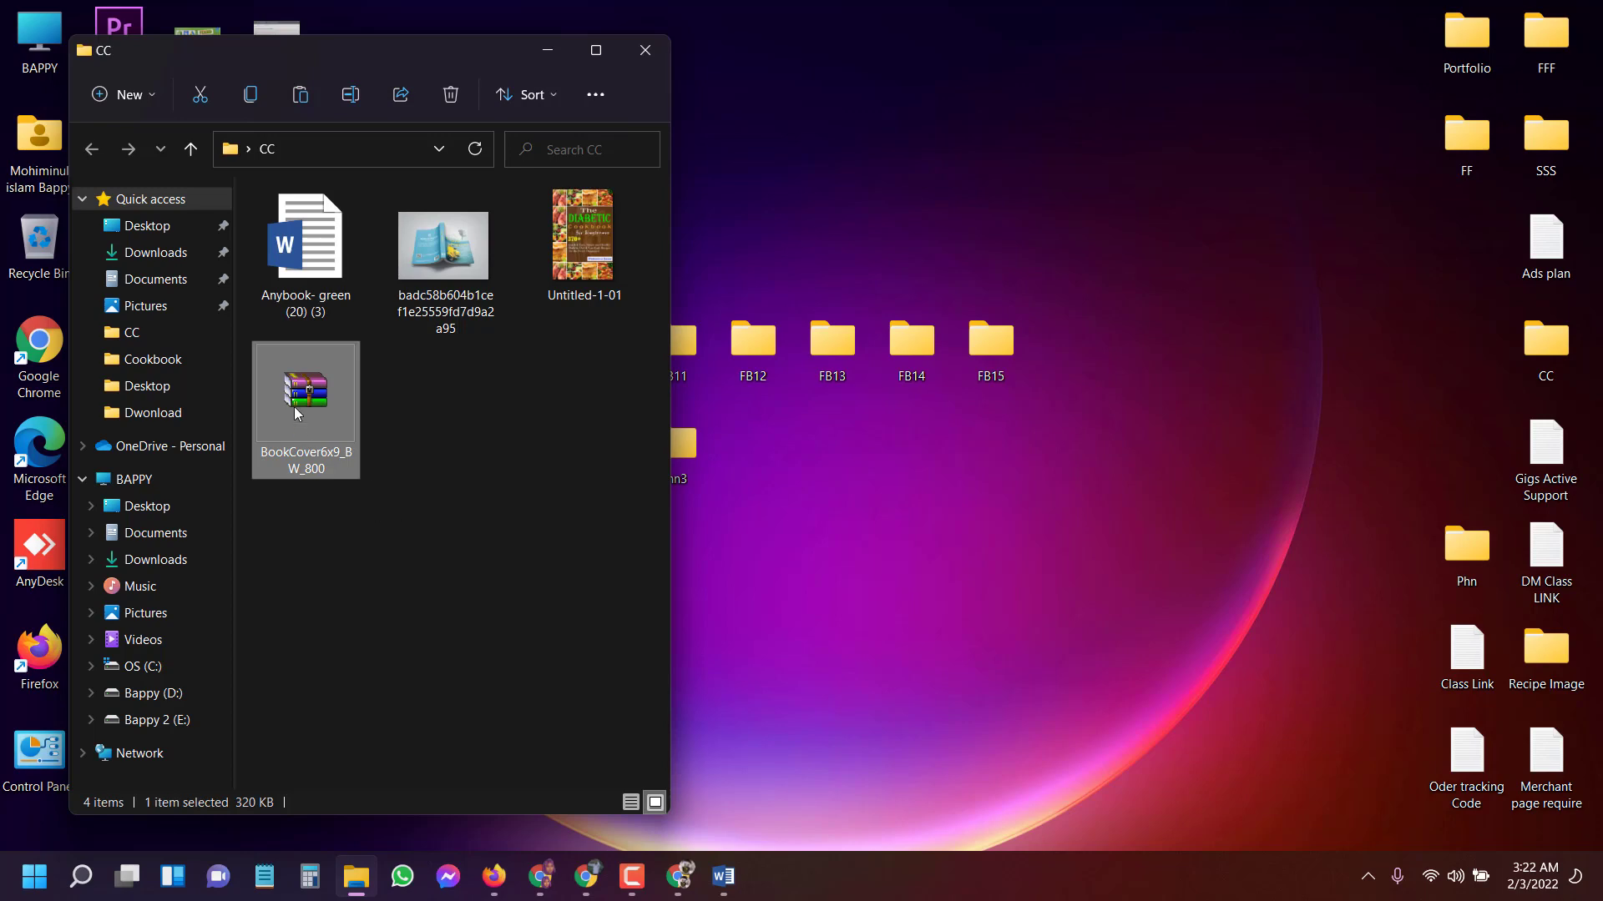
{"action": "right_click", "coordinate": [286, 382]}
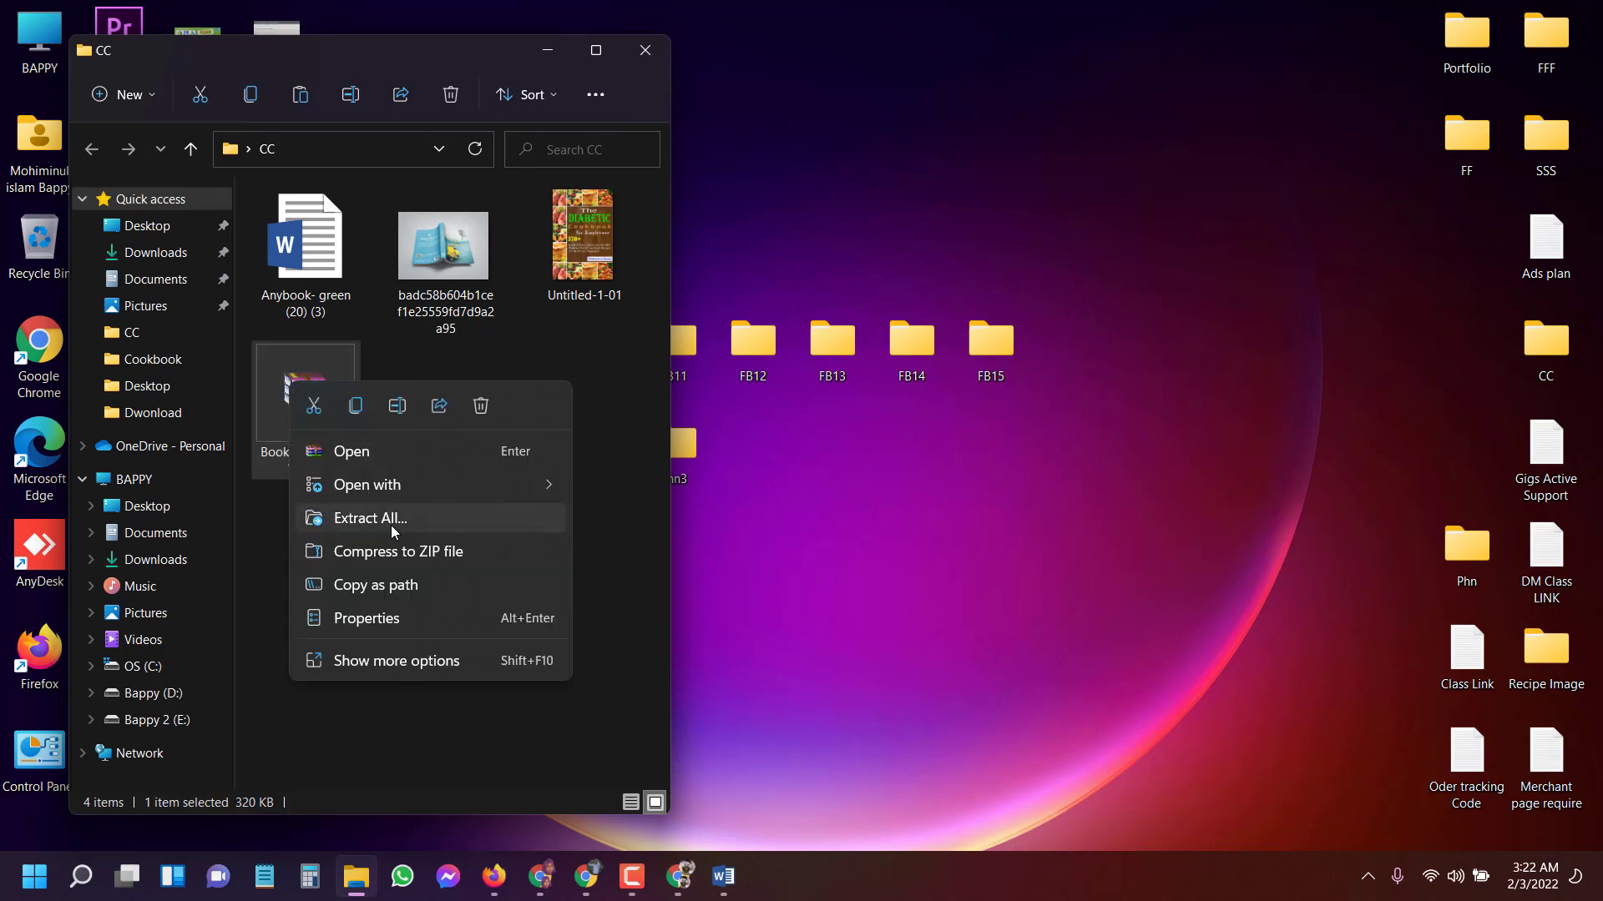
{"action": "left_click", "coordinate": [416, 520]}
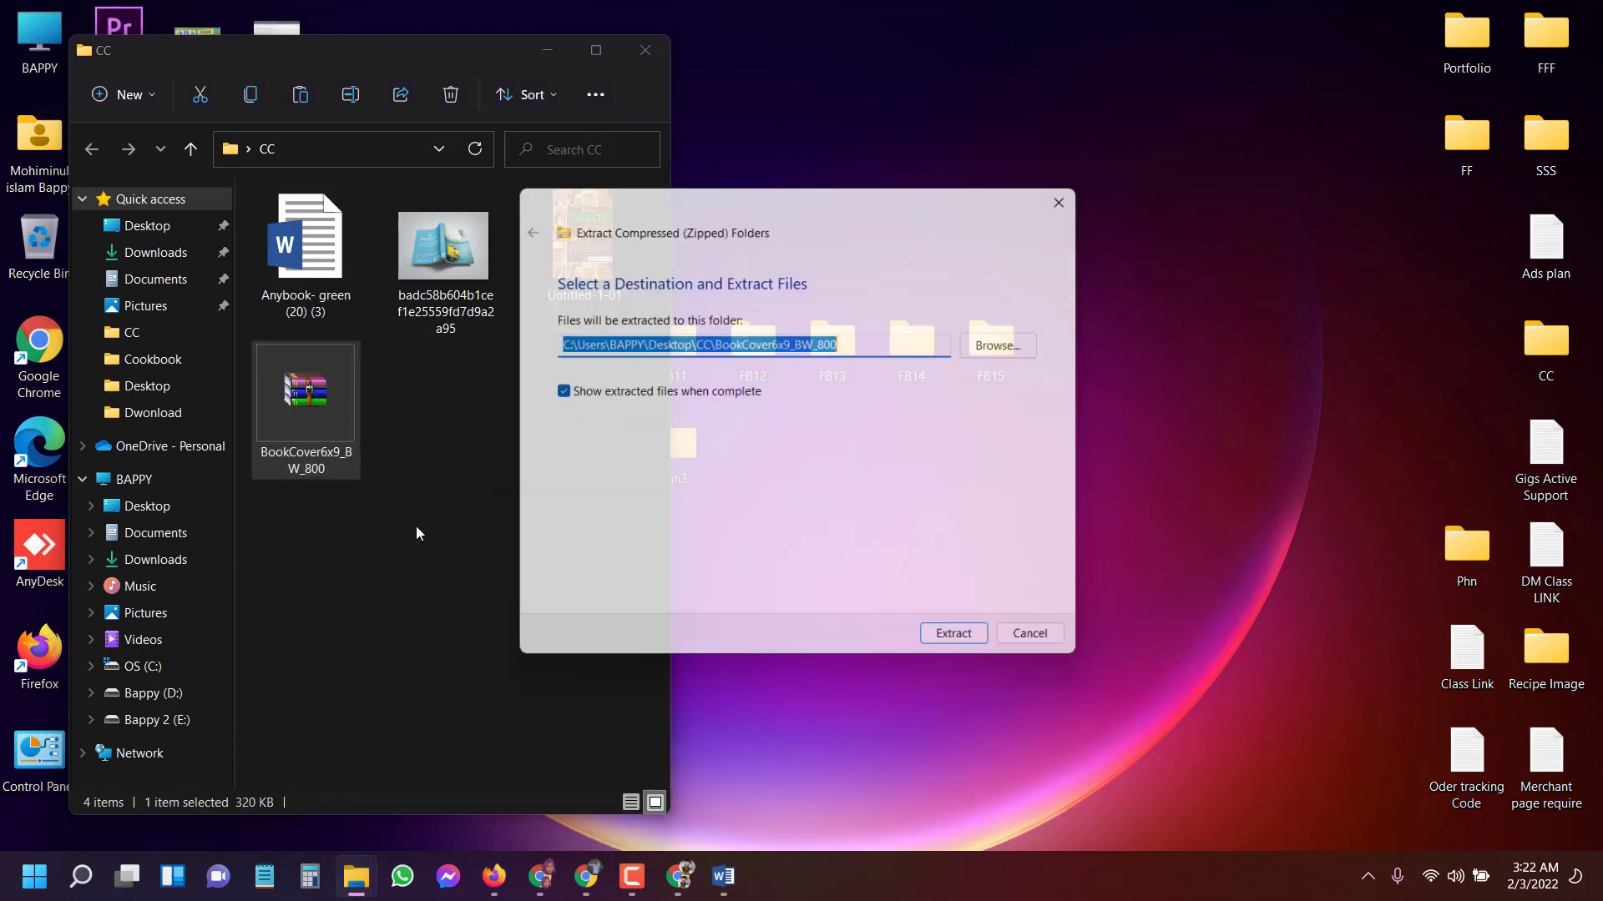
{"action": "left_click", "coordinate": [965, 649]}
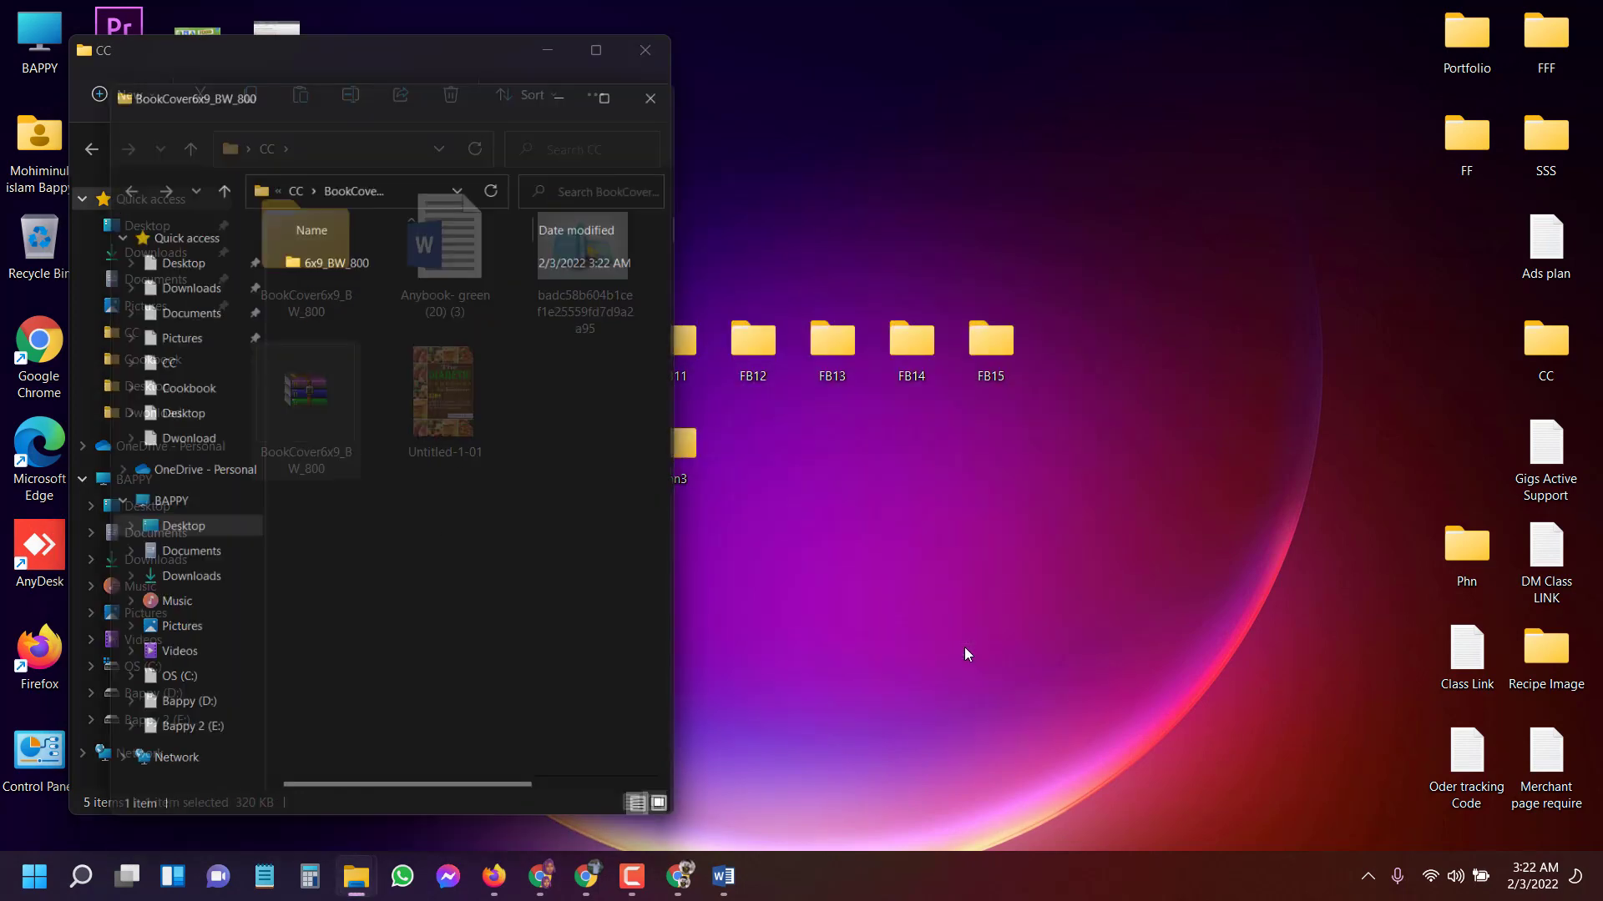
Delete the zip and open the extracted BookCover6x9_BW_800 > 6x9_BW_800 folder.
{"action": "left_click", "coordinate": [672, 77]}
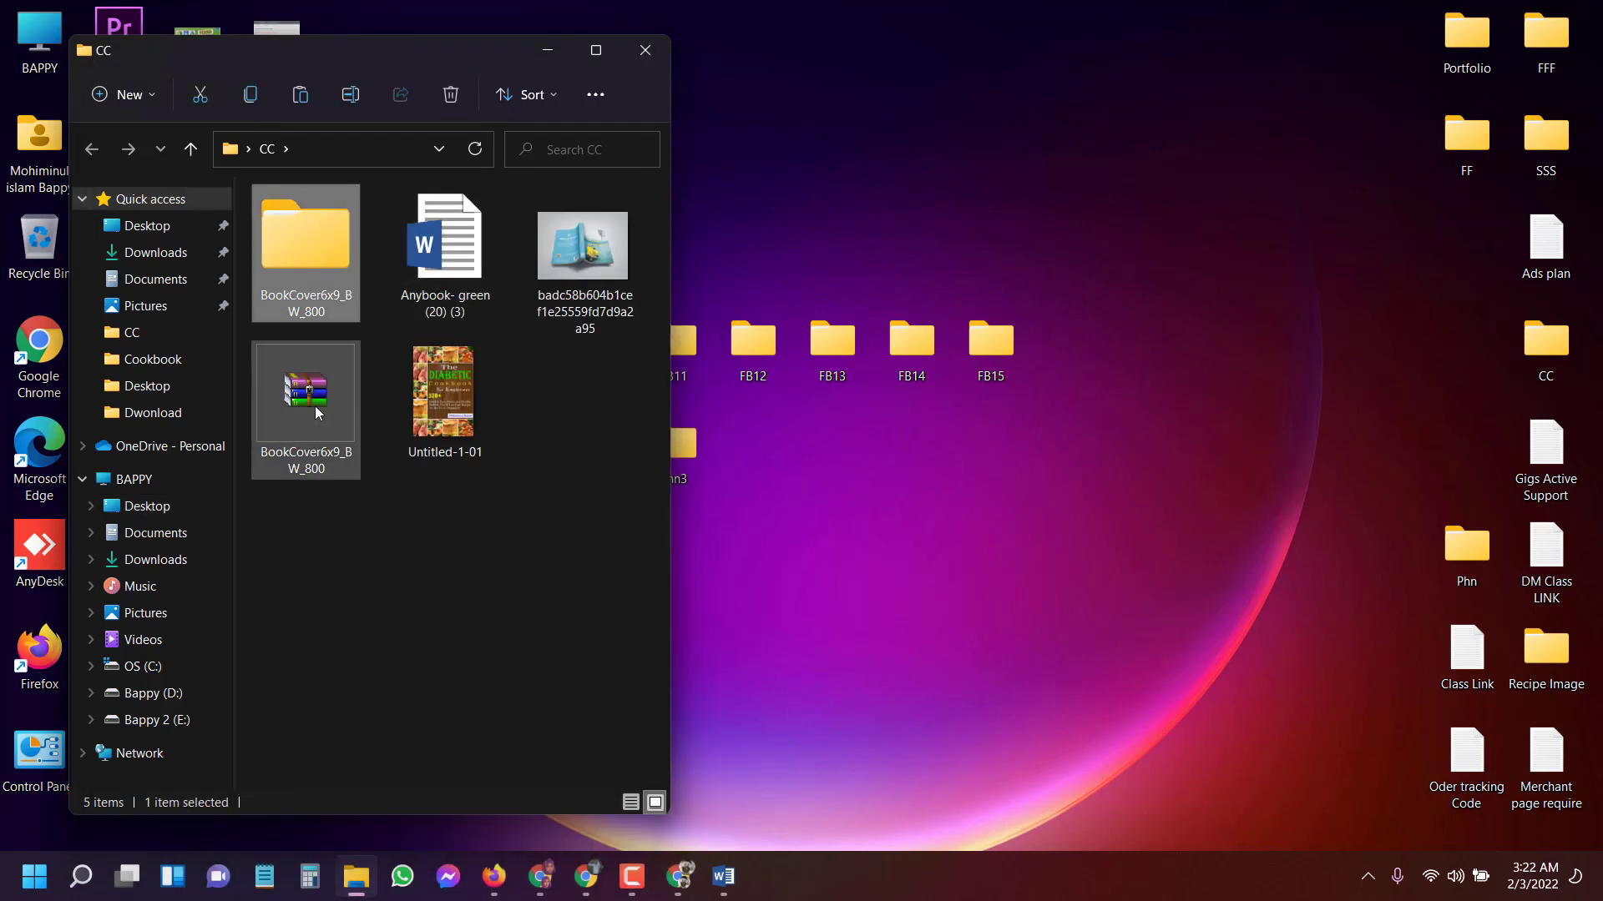
{"action": "left_click", "coordinate": [450, 94]}
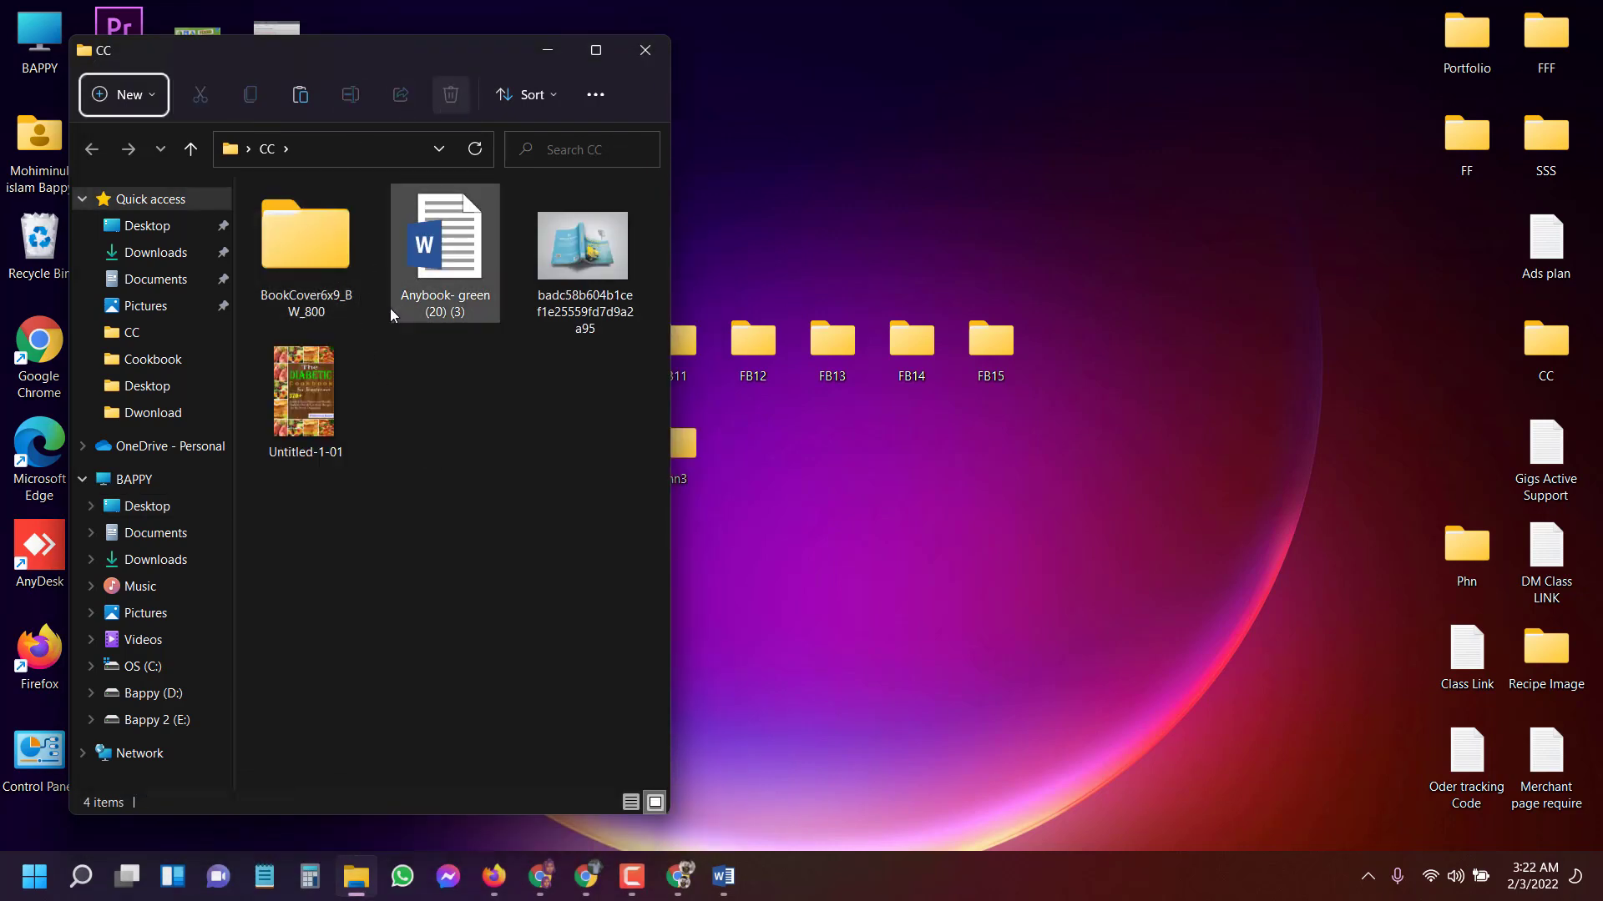
{"action": "left_click", "coordinate": [298, 252]}
{"action": "double_click", "coordinate": [298, 253]}
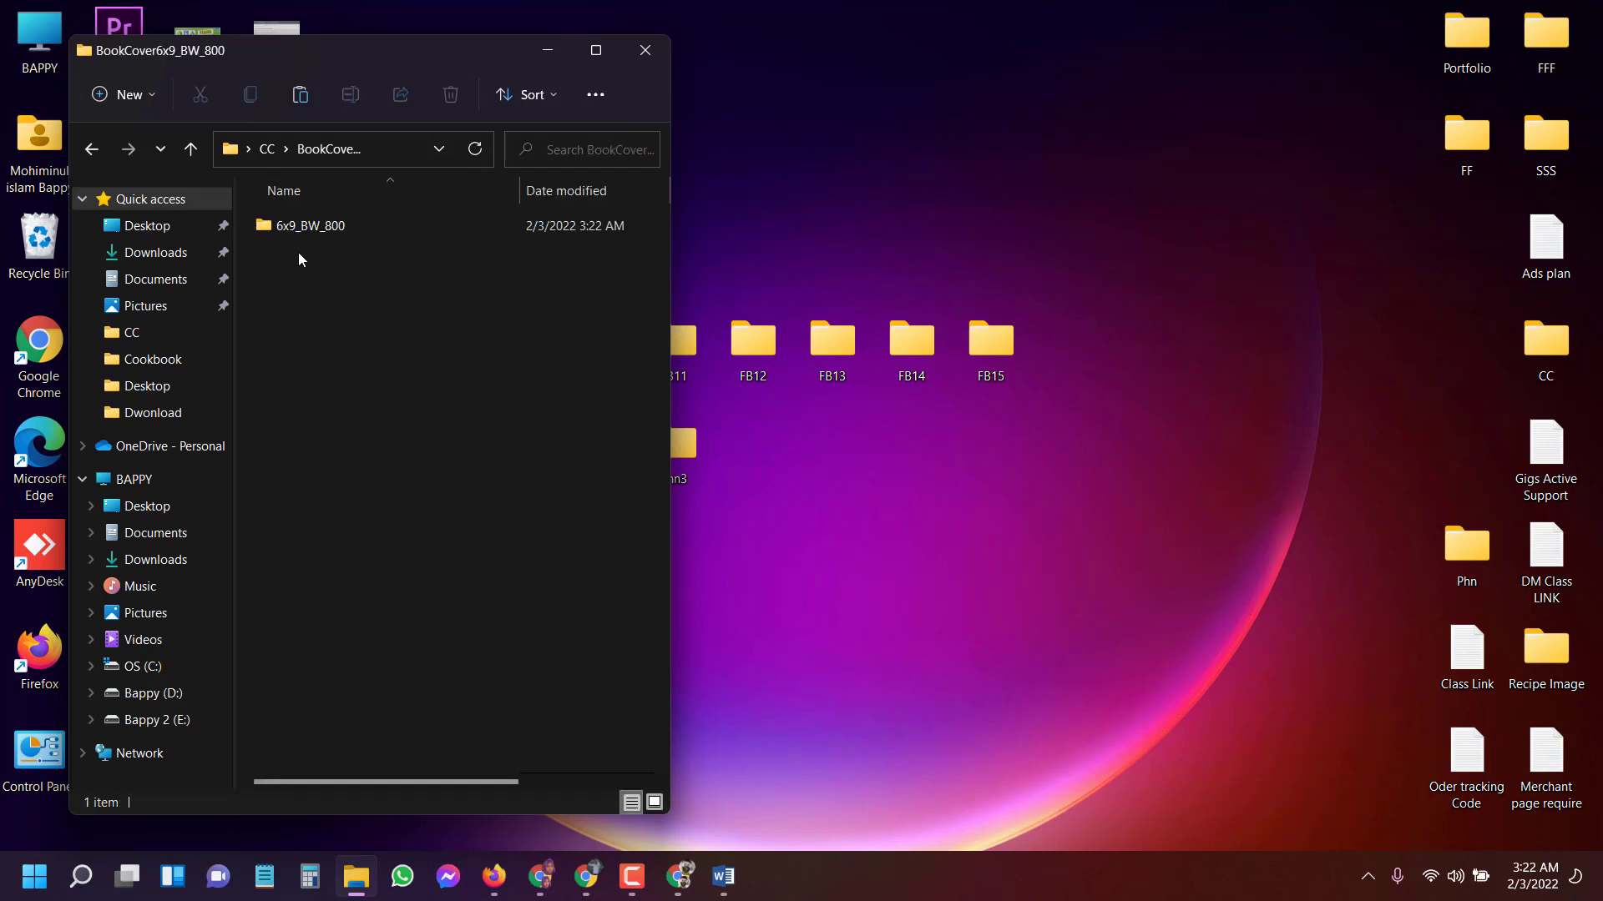
{"action": "left_click", "coordinate": [316, 227]}
{"action": "double_click", "coordinate": [316, 227]}
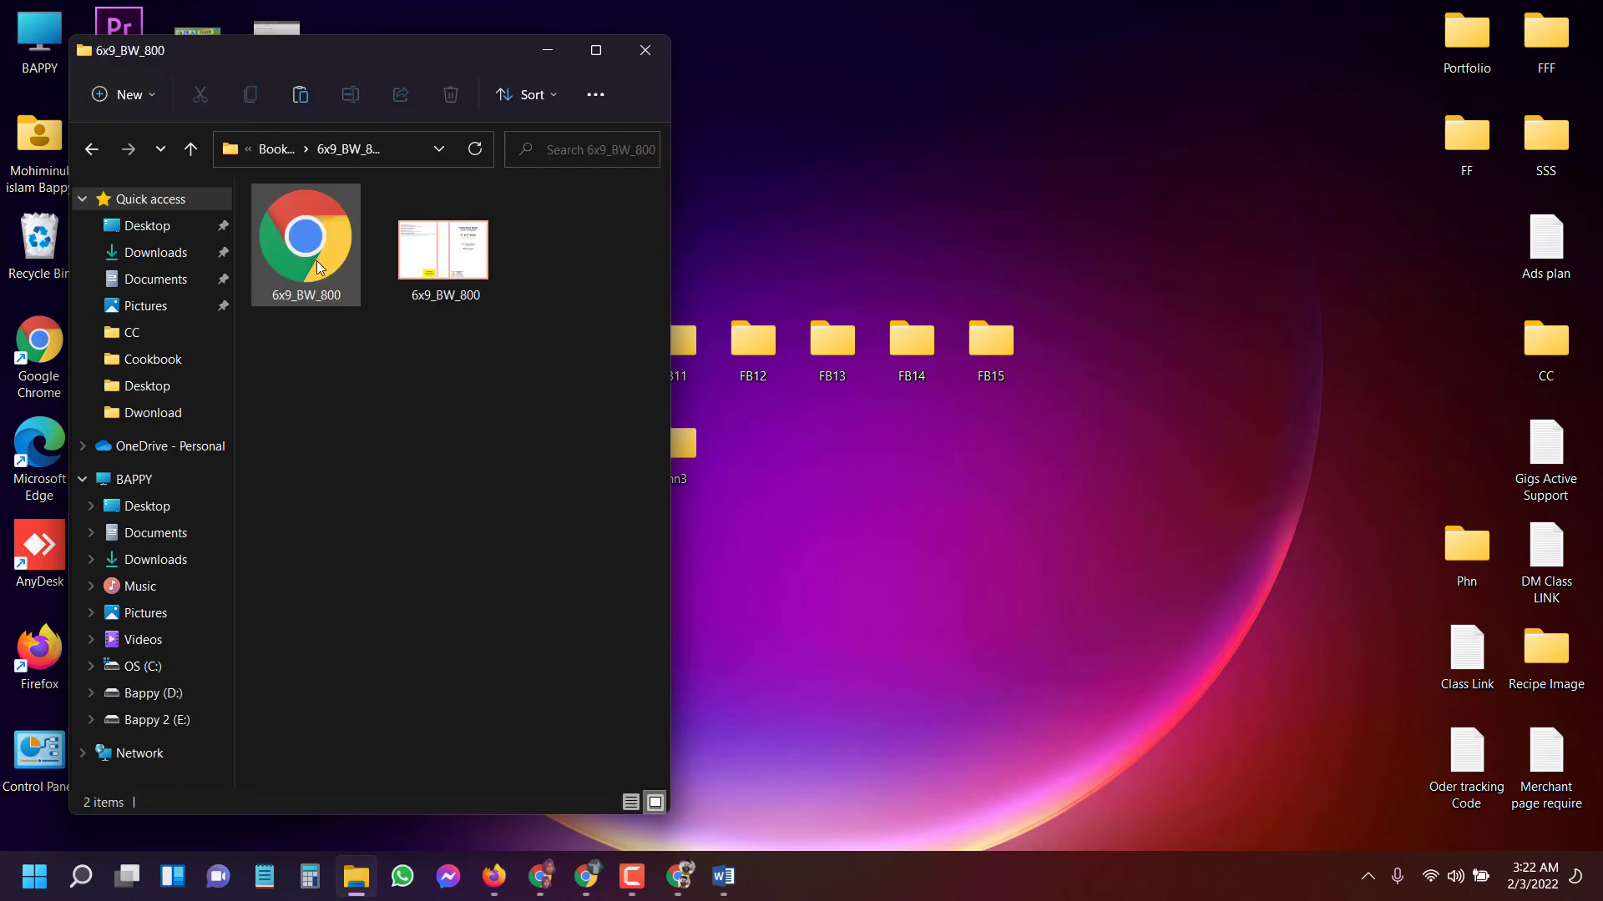
{"action": "left_click", "coordinate": [305, 239]}
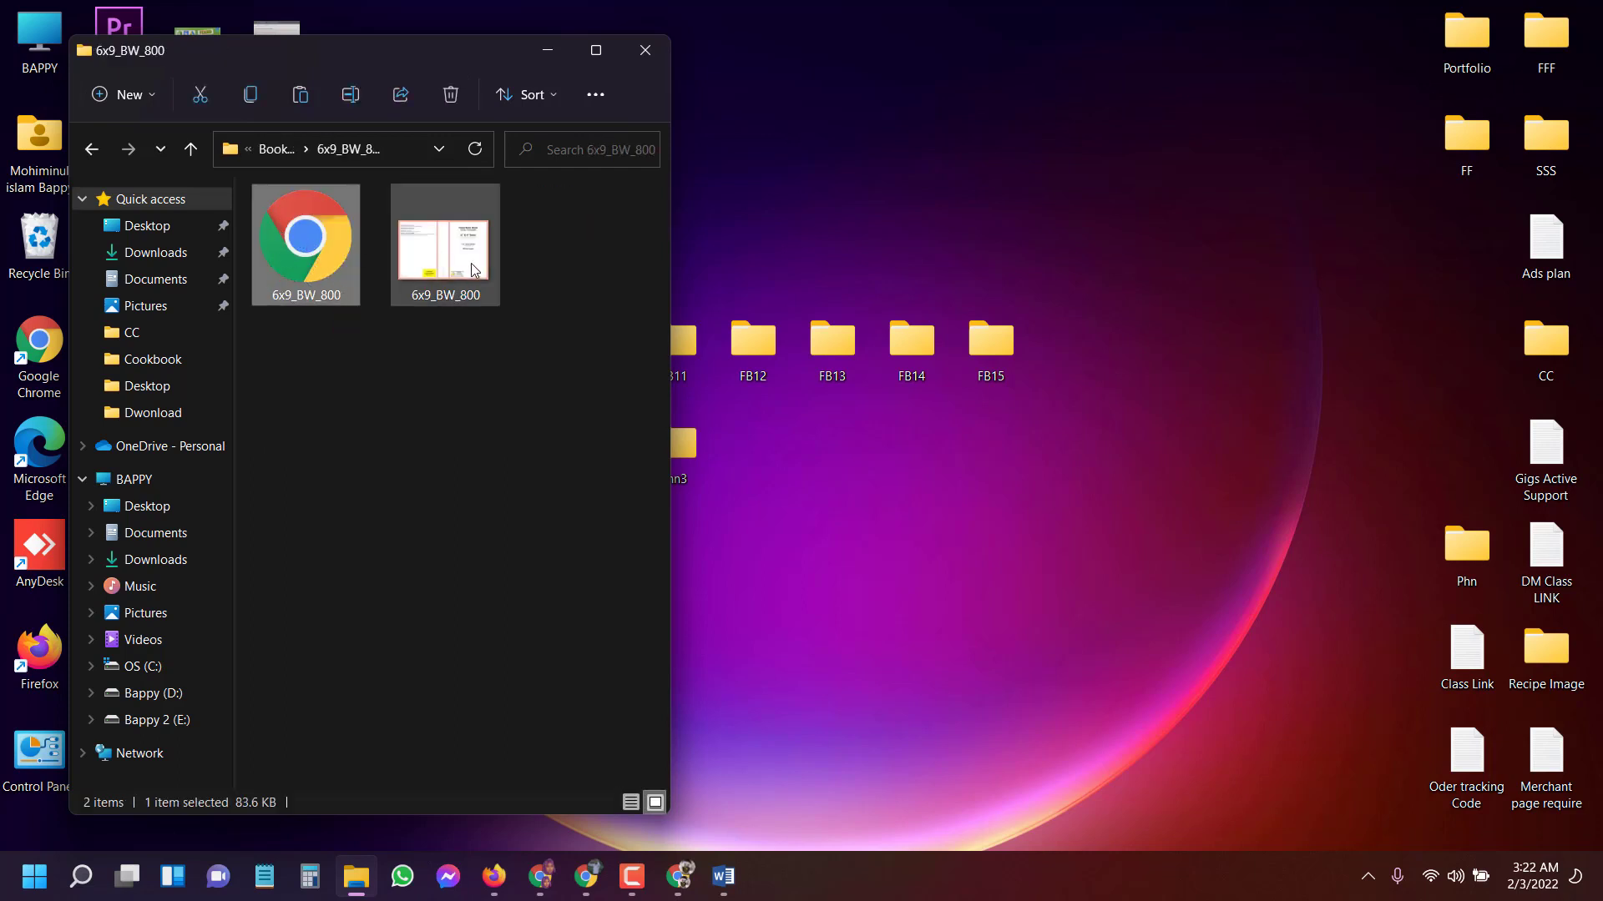
Preview 6x9_BW_800.png in Photos, then close Photos and the template folder window.
{"action": "double_click", "coordinate": [414, 257]}
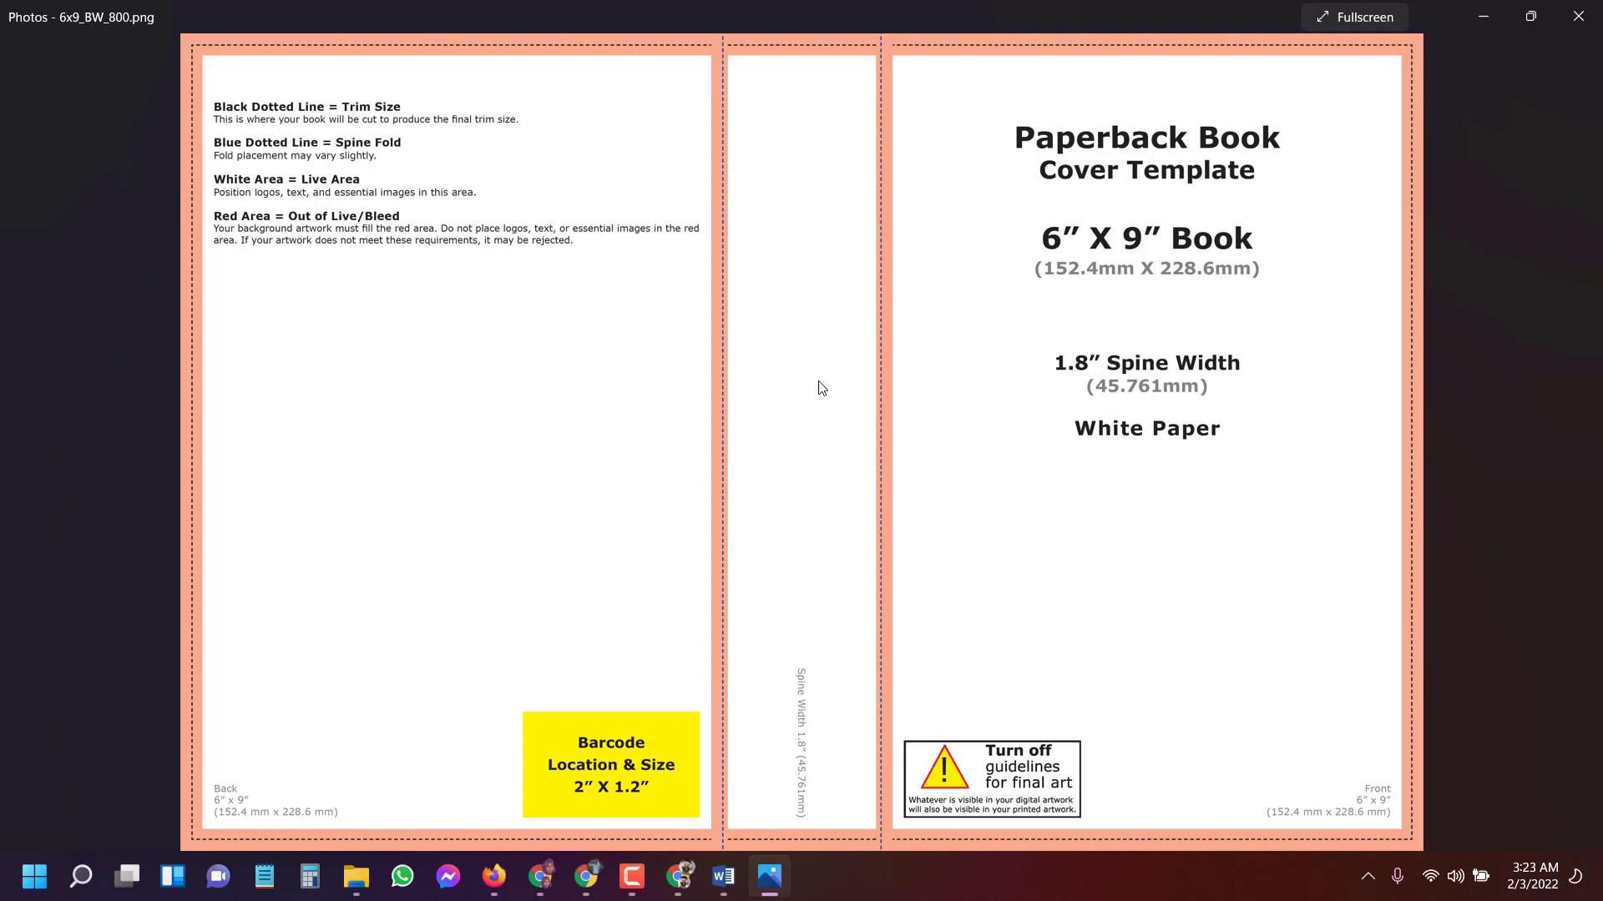
{"action": "left_click", "coordinate": [1599, 6]}
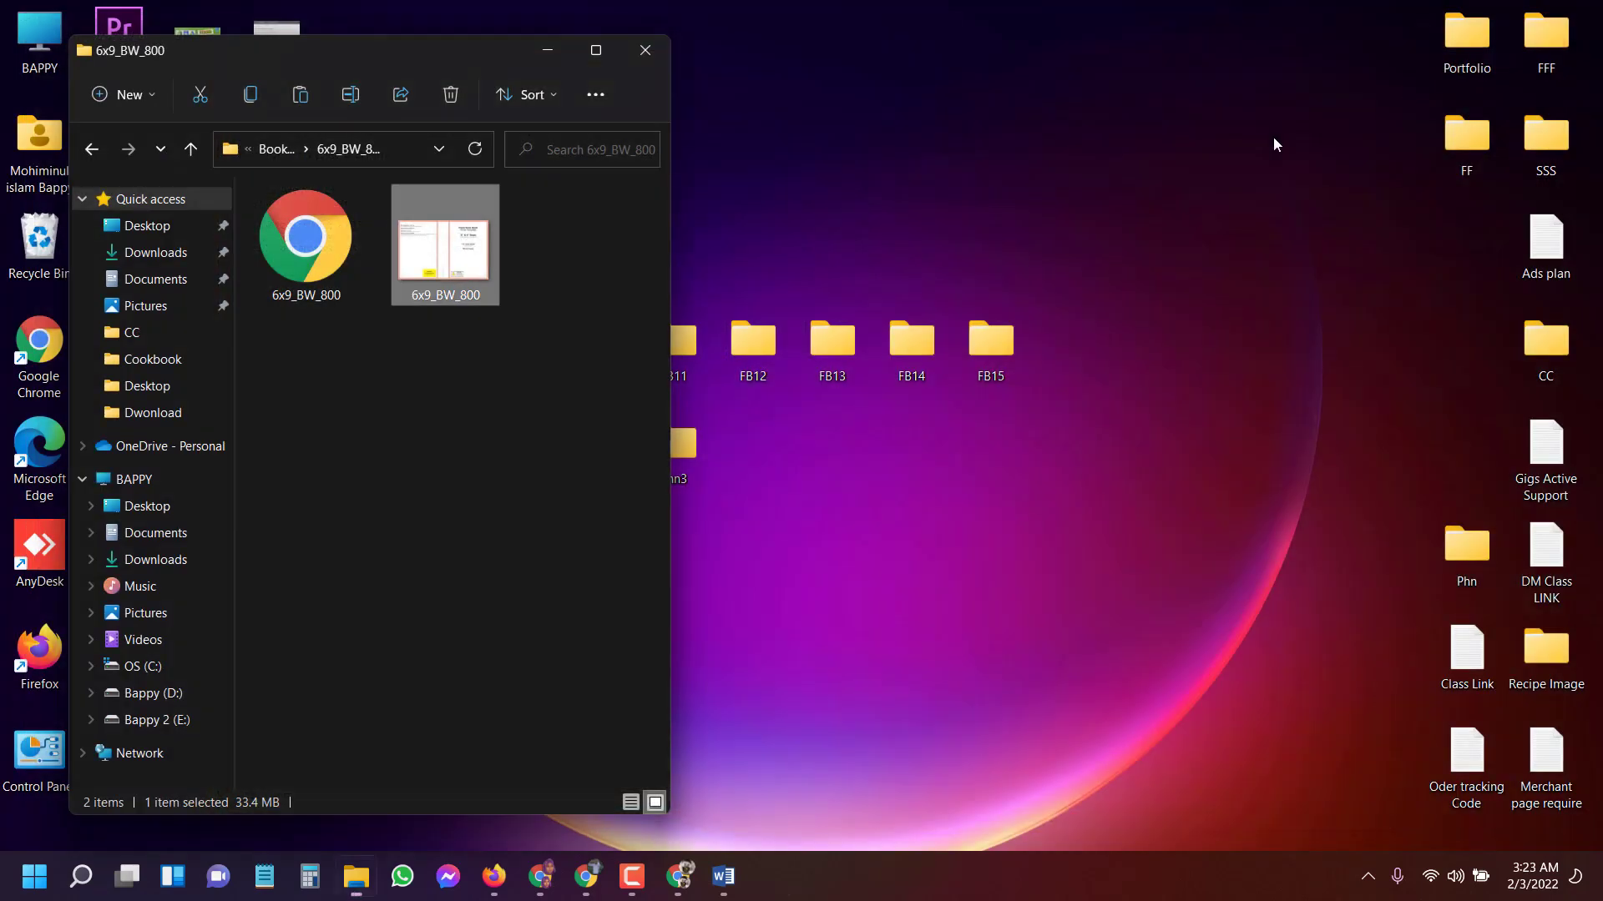
{"action": "left_click", "coordinate": [644, 50]}
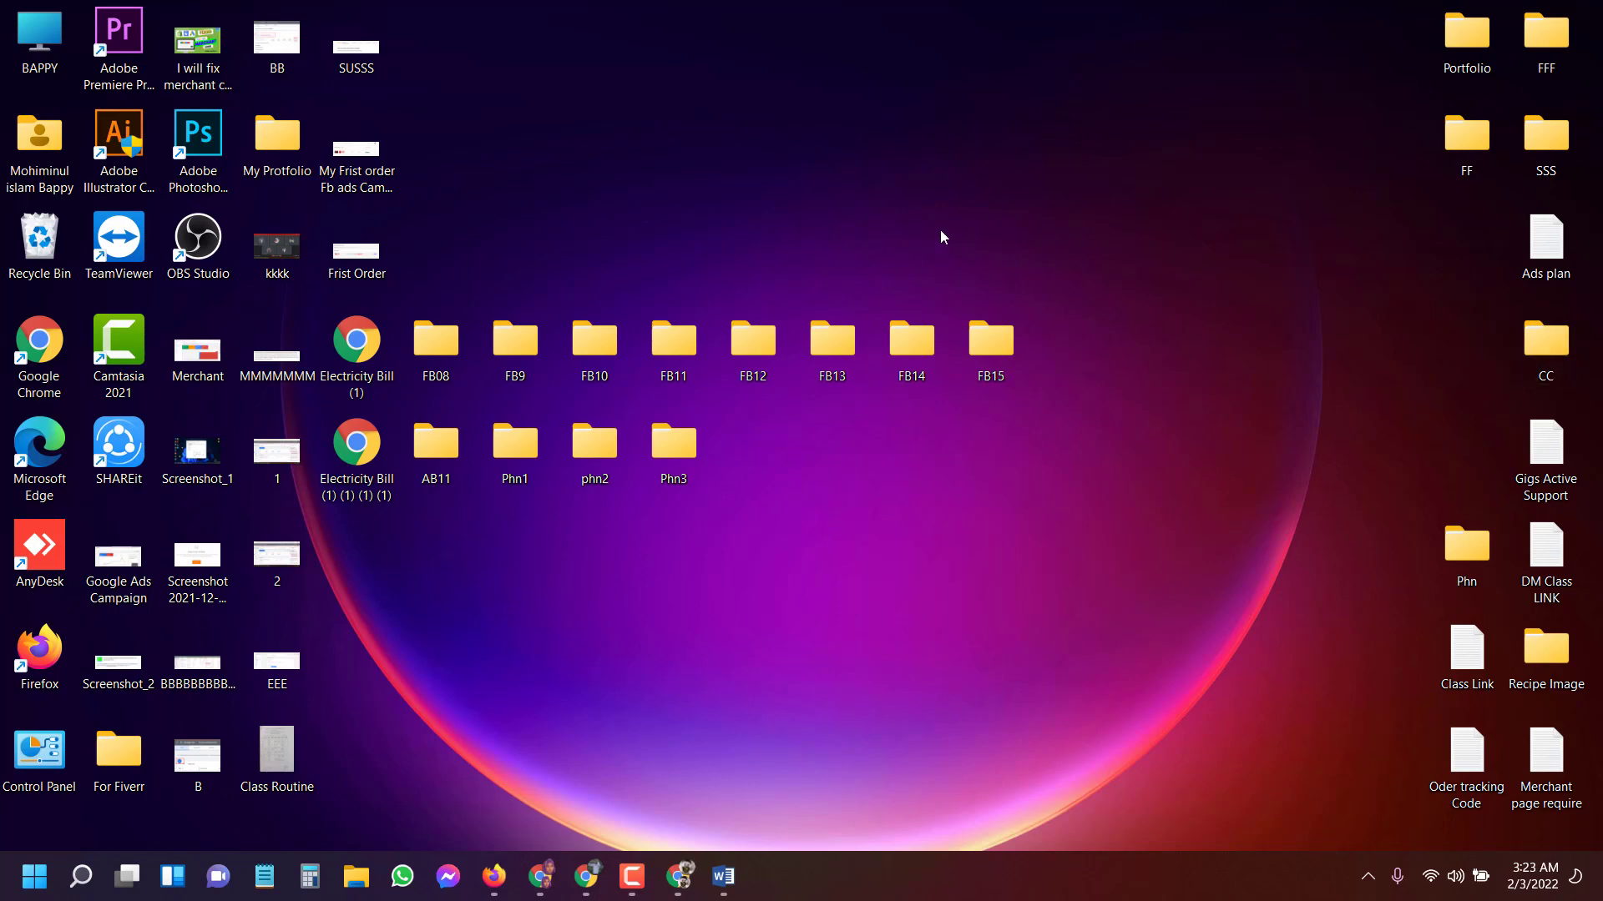
View Untitled-1-01 in Photos, close it, then select all and deselect in CC.
{"action": "left_click", "coordinate": [327, 399]}
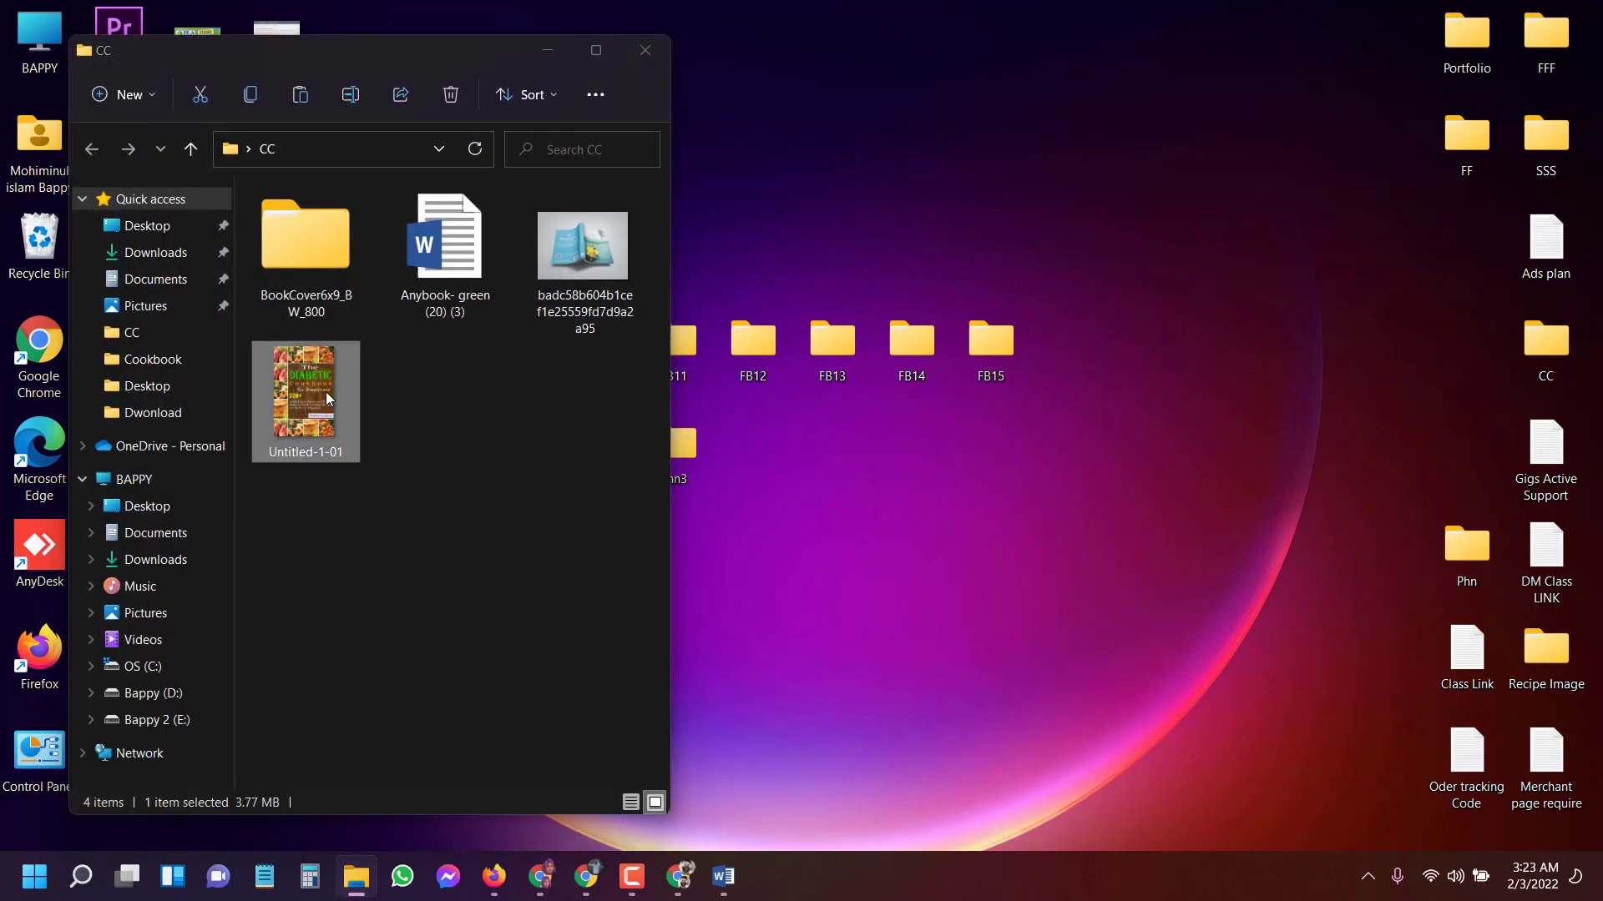
{"action": "double_click", "coordinate": [326, 399]}
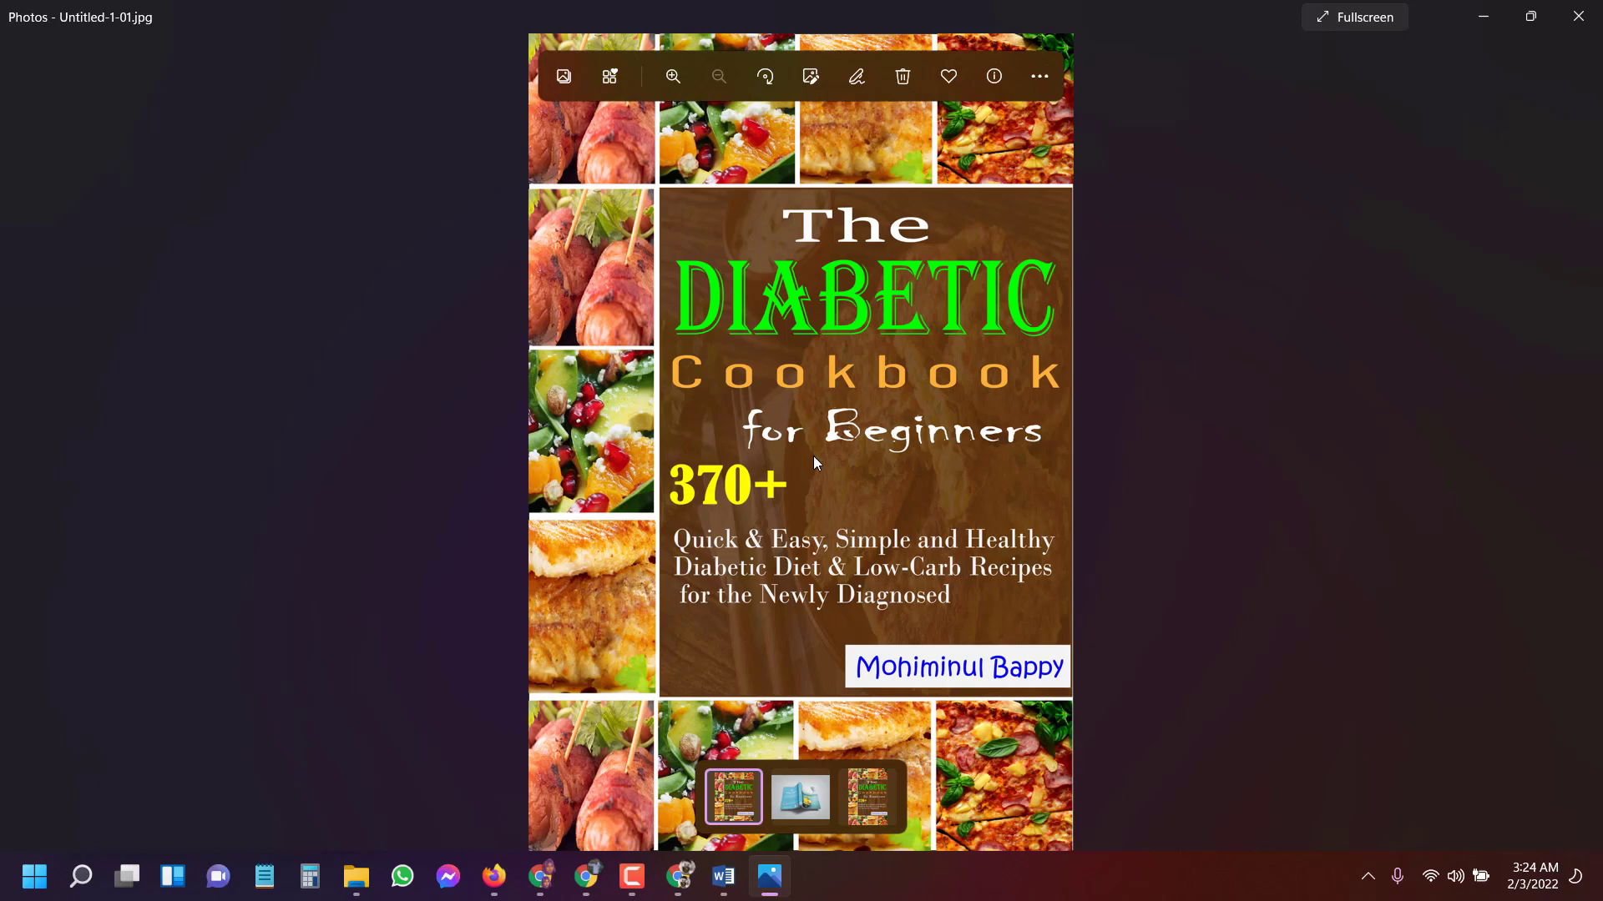
{"action": "left_click", "coordinate": [1578, 16]}
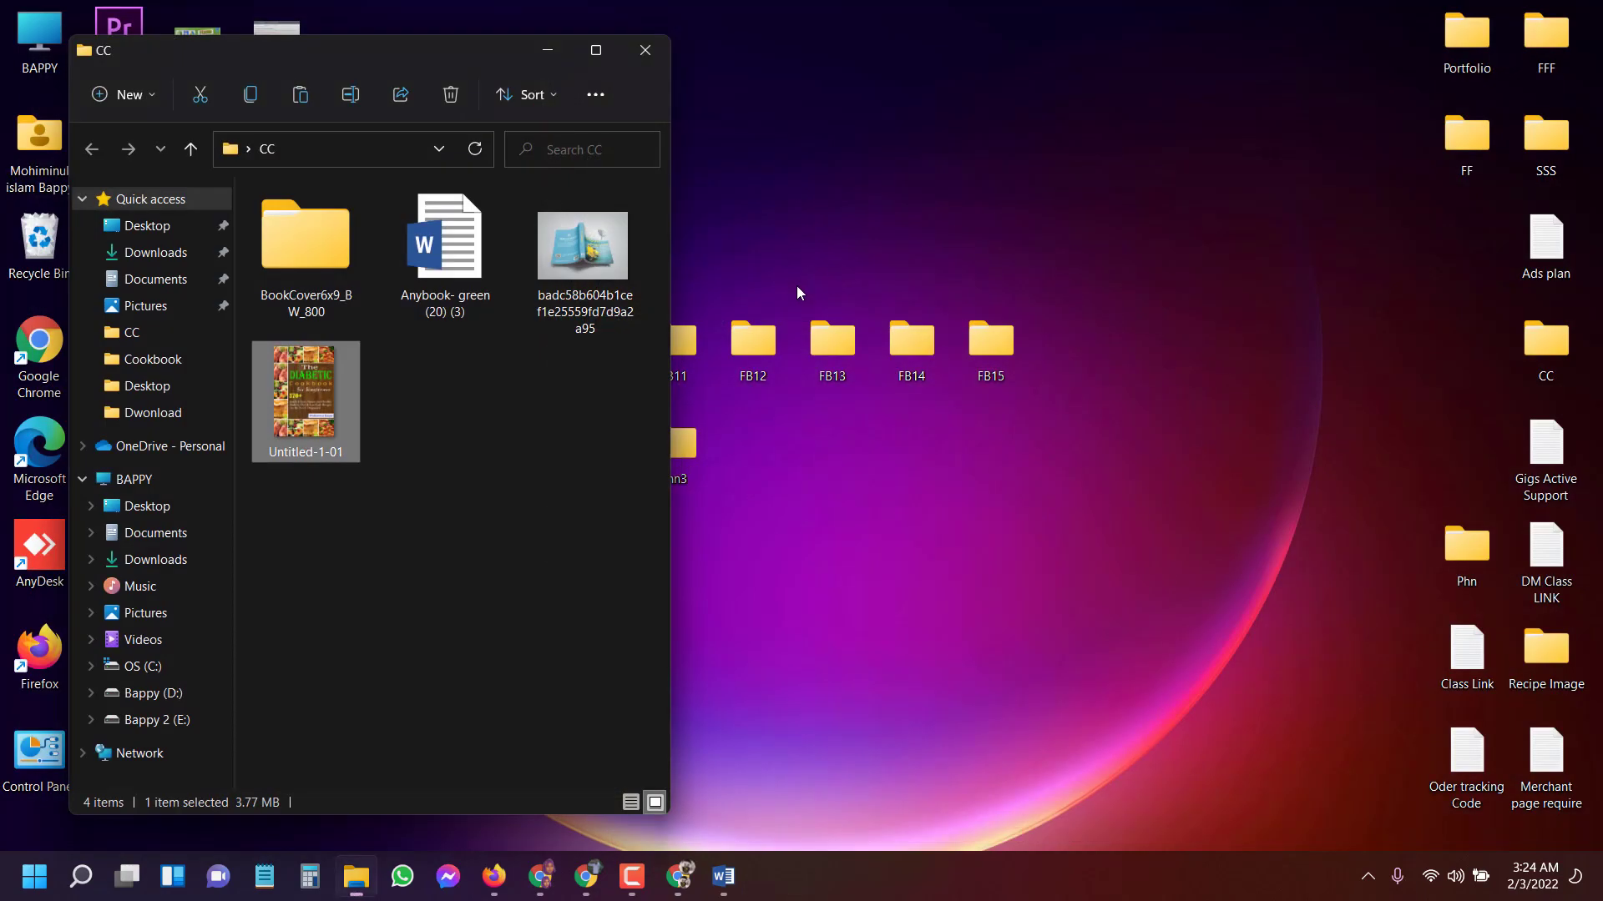
{"action": "key", "text": "ctrl+a"}
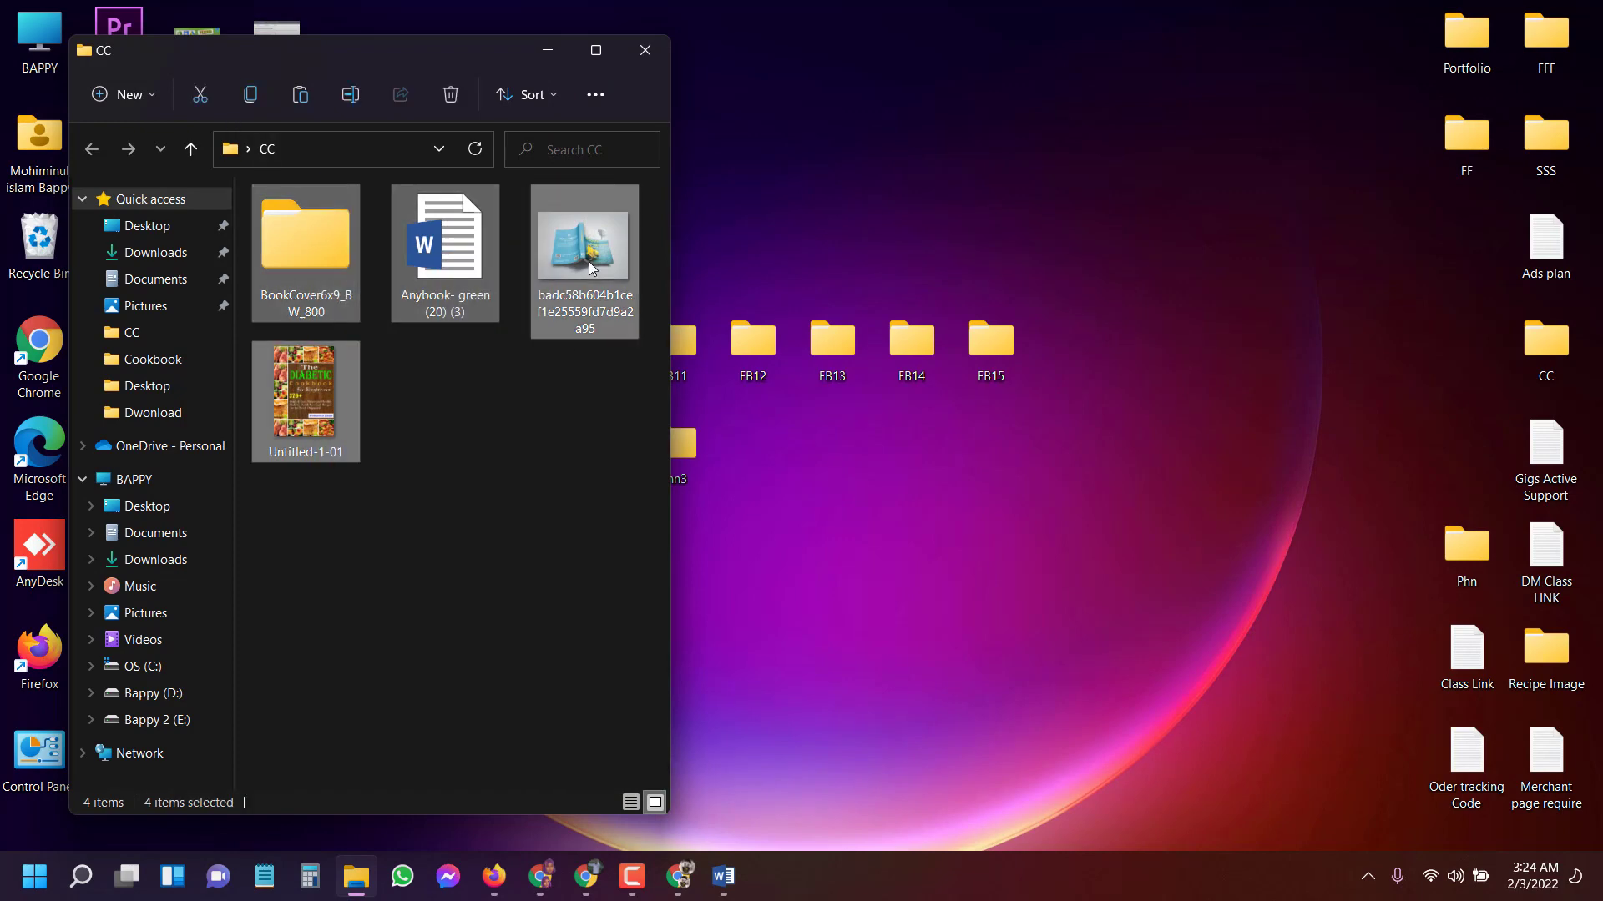
{"action": "left_click", "coordinate": [521, 441]}
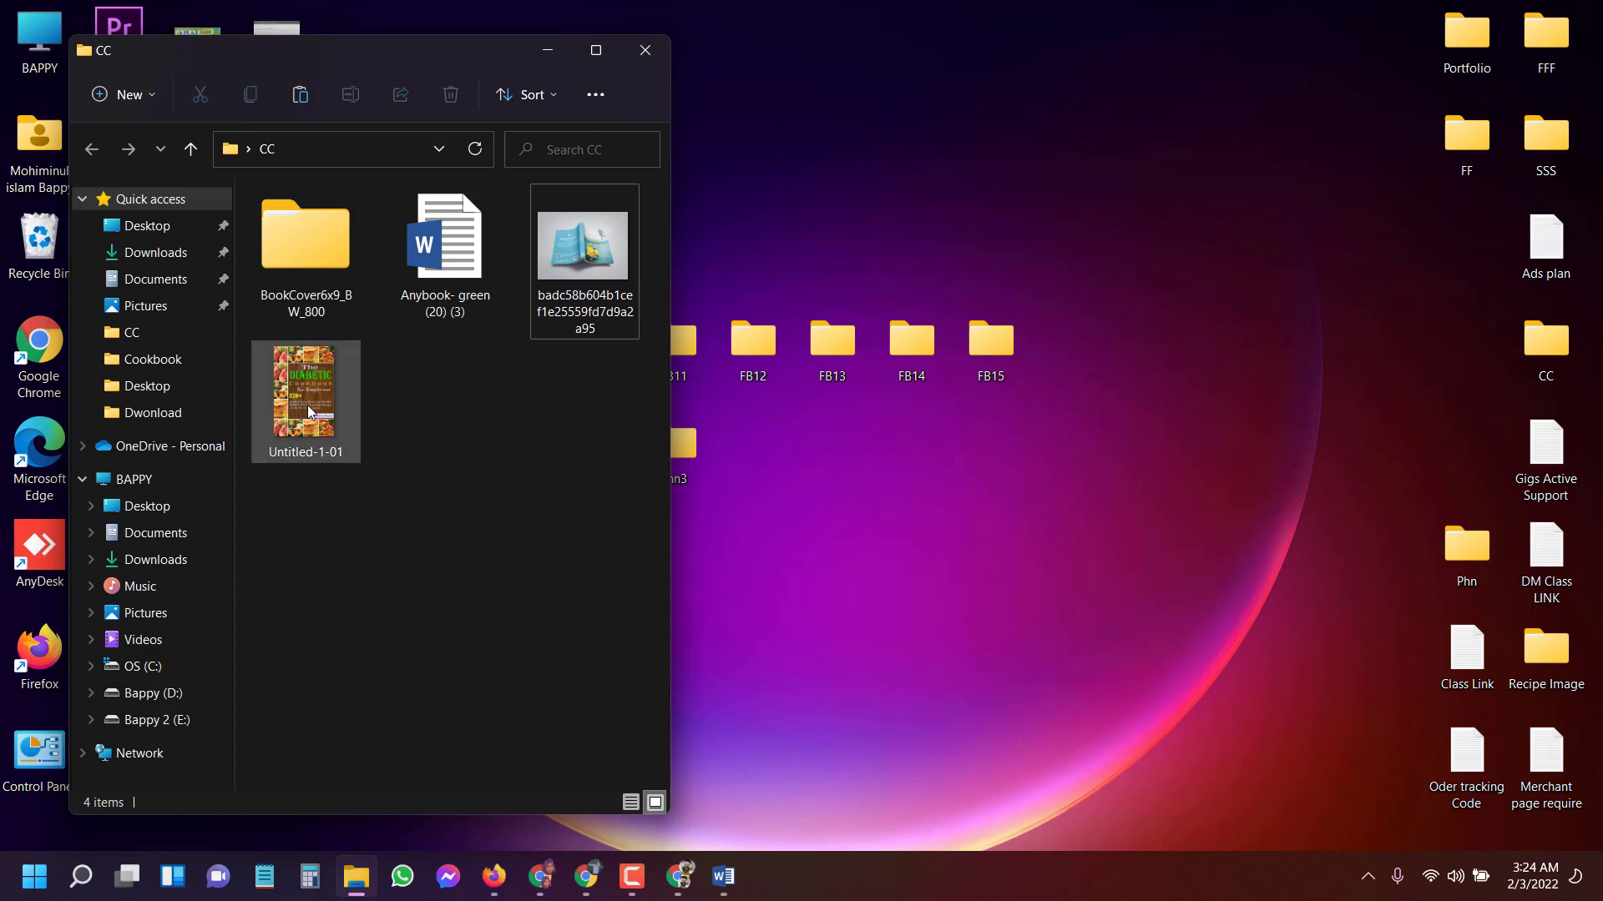
{"action": "mouse_move", "coordinate": [309, 412]}
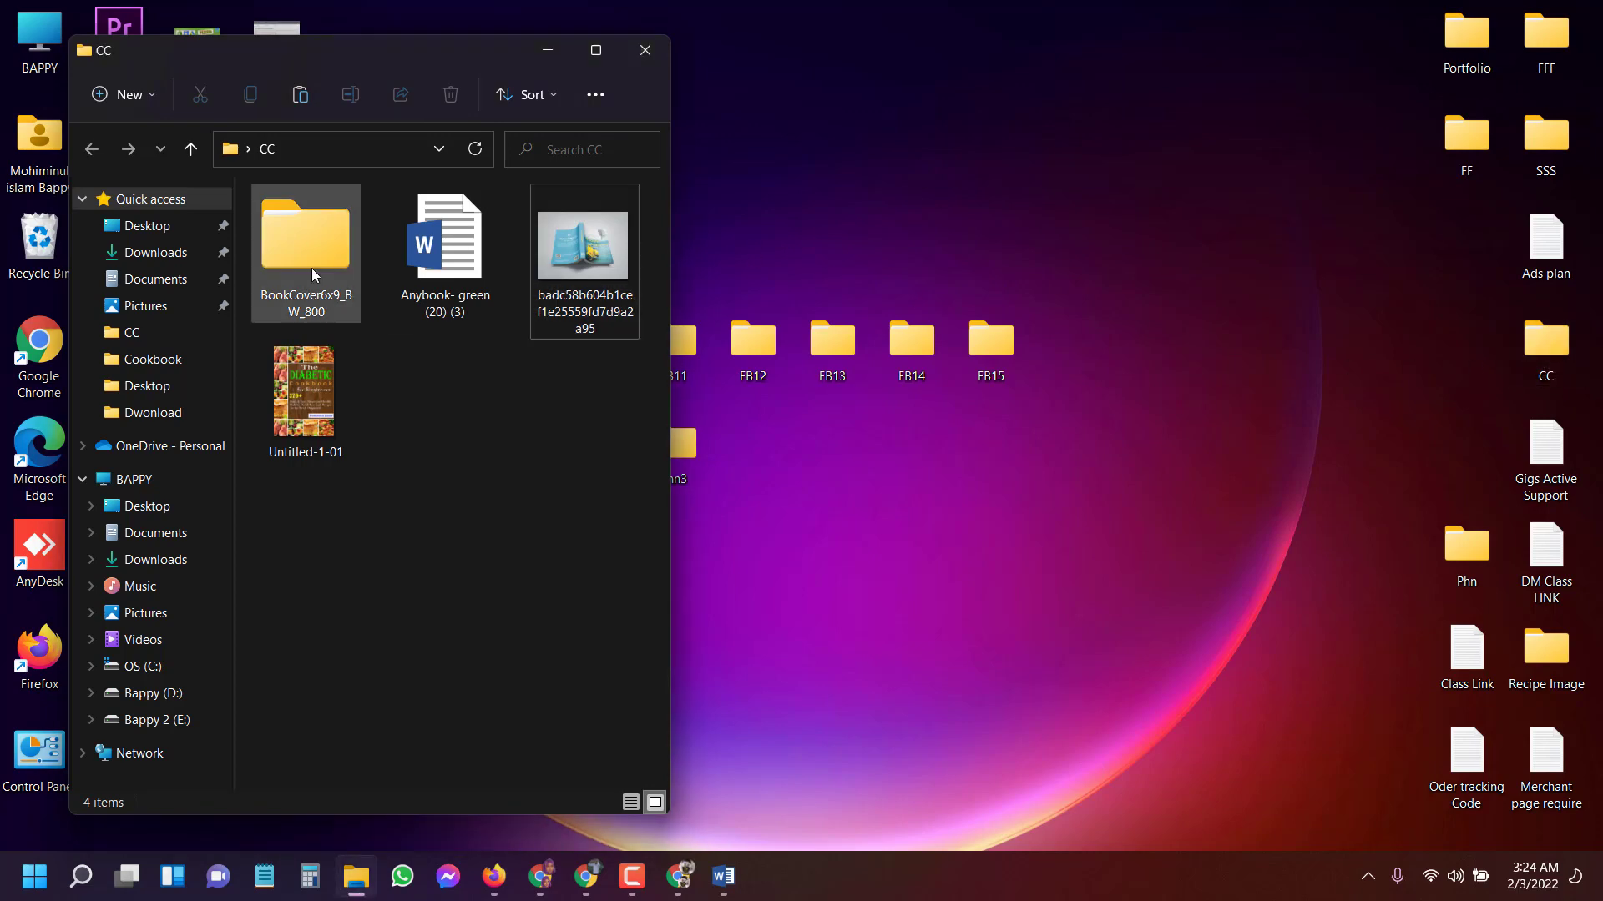
View 6x9_BW_800.png from BookCover6x9_BW_800 > 6x9_BW_800 in Photos, then return to CC.
{"action": "double_click", "coordinate": [332, 263]}
{"action": "left_click", "coordinate": [371, 228]}
{"action": "double_click", "coordinate": [371, 228]}
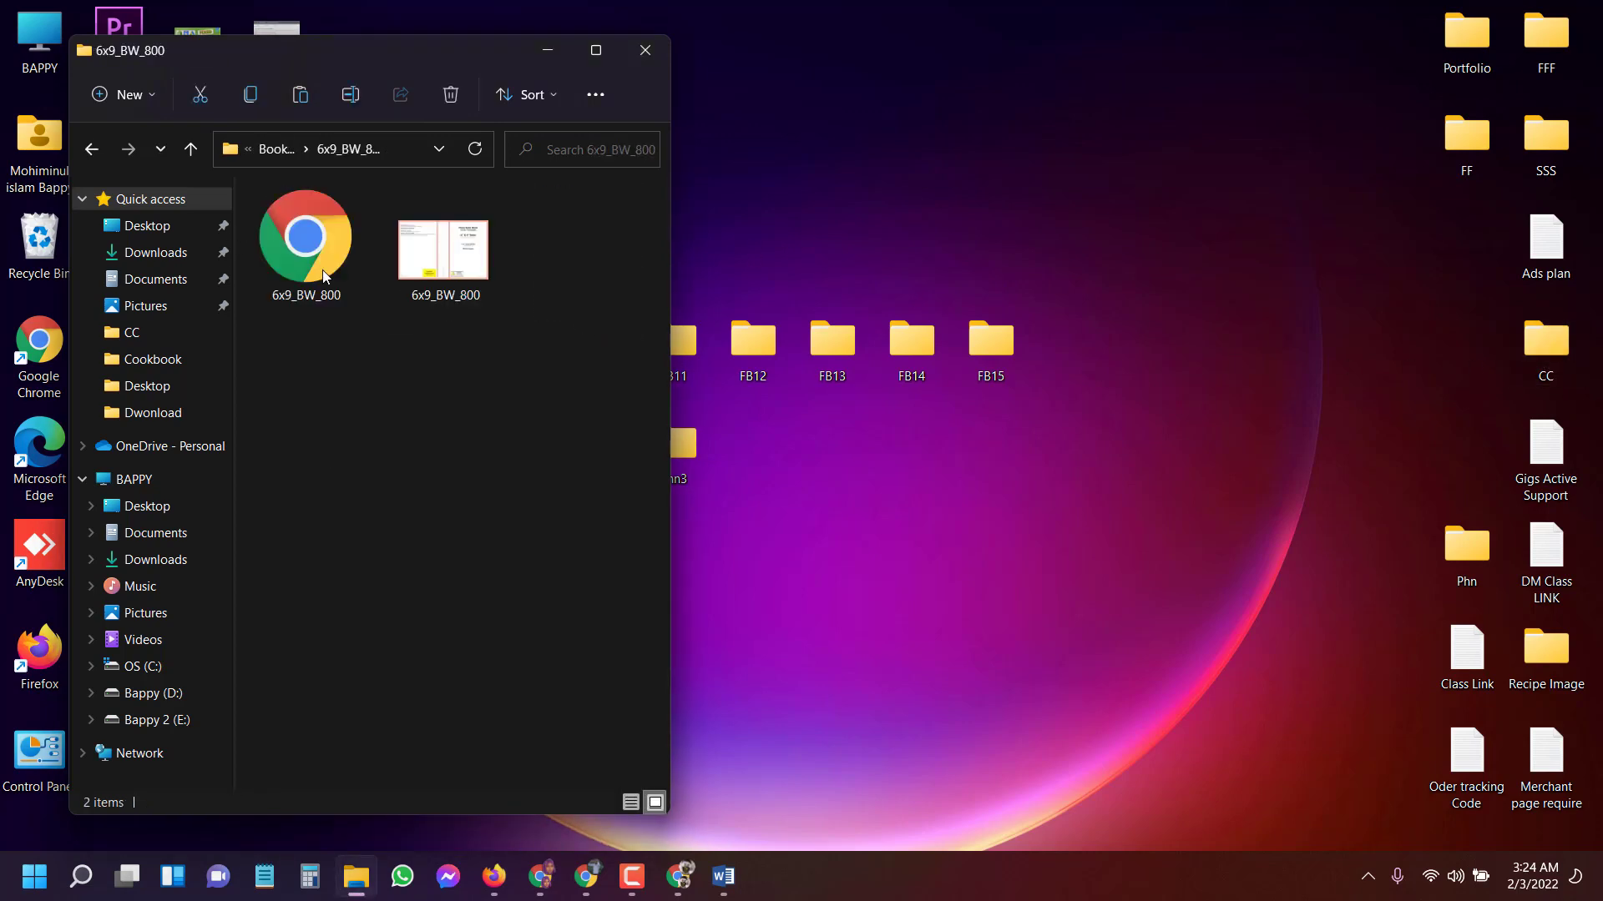
{"action": "double_click", "coordinate": [445, 247]}
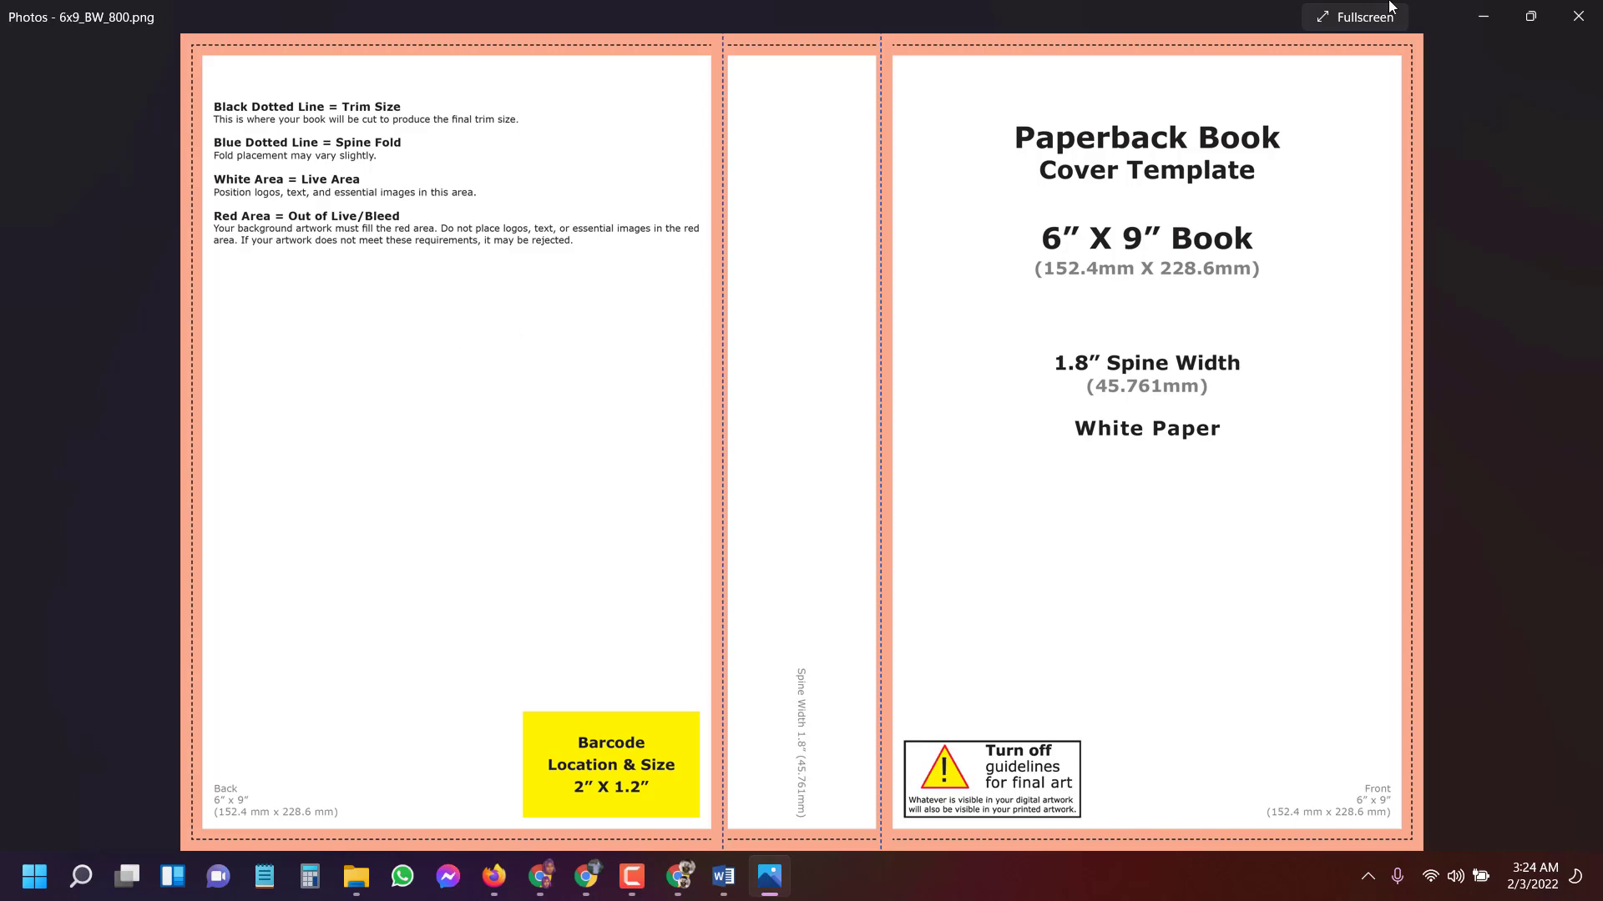
{"action": "left_click", "coordinate": [1486, 17]}
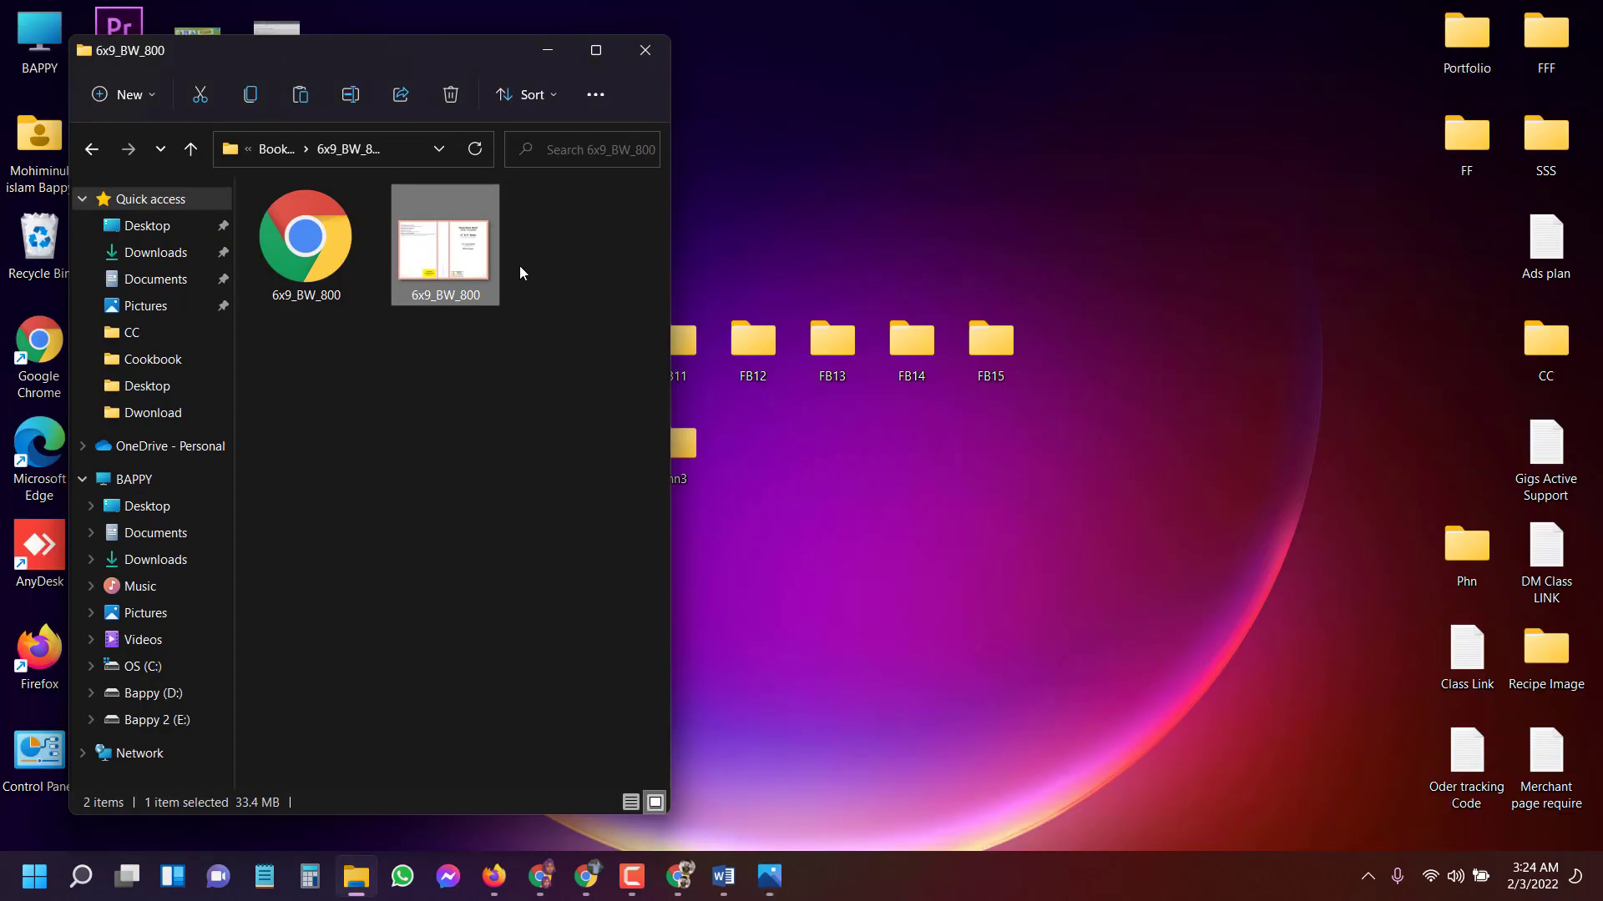
{"action": "left_click", "coordinate": [92, 149]}
{"action": "left_click", "coordinate": [92, 149]}
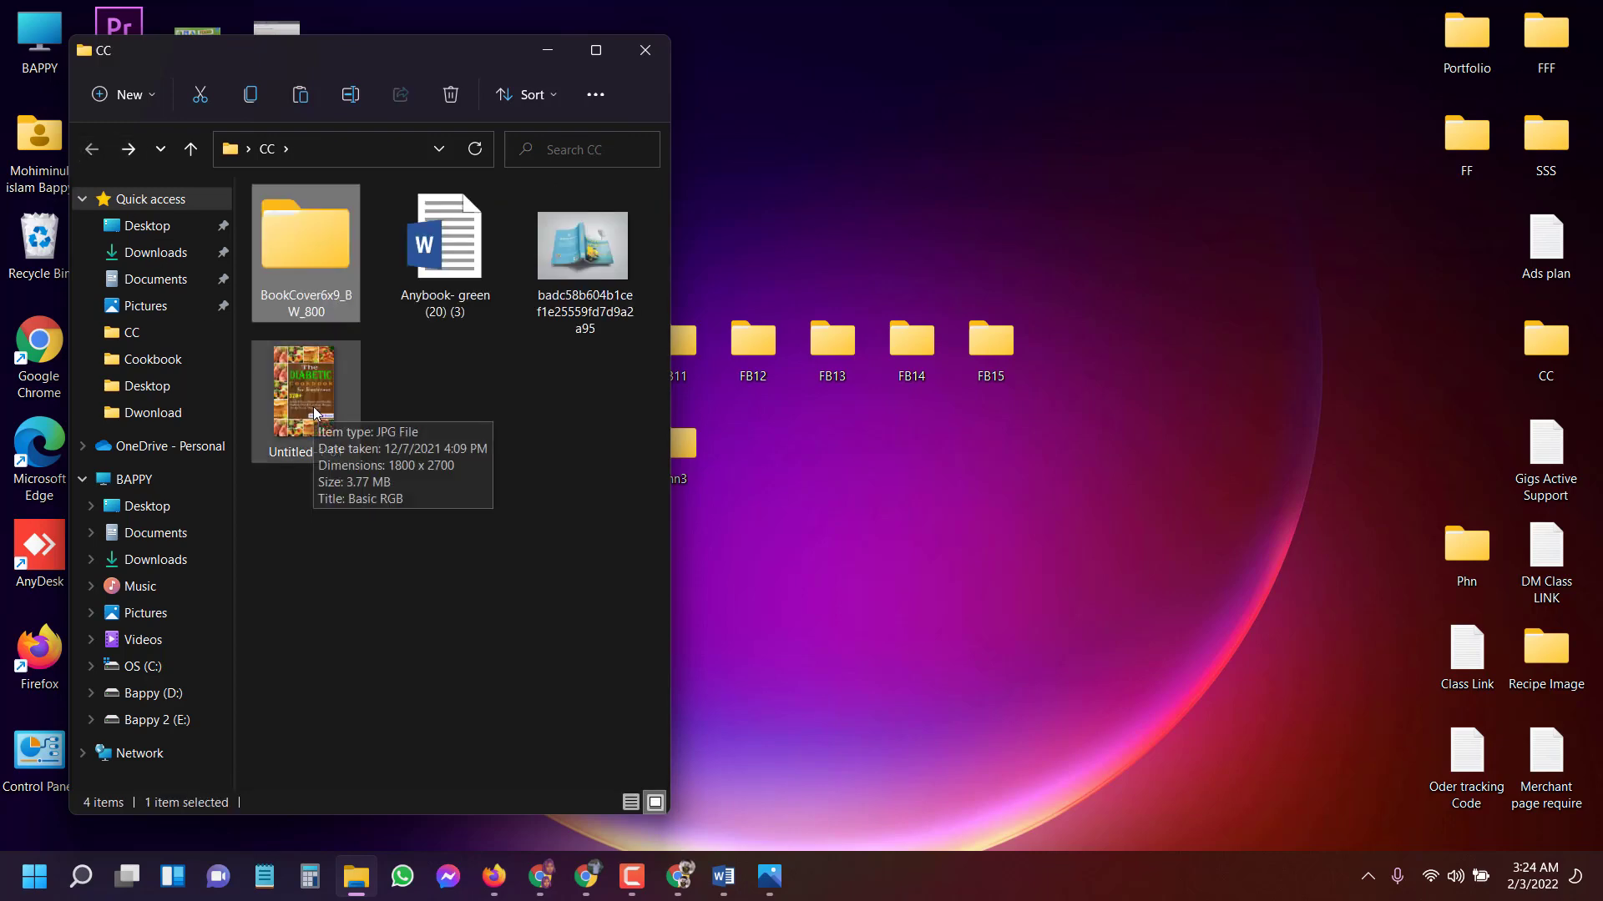
{"action": "double_click", "coordinate": [315, 413]}
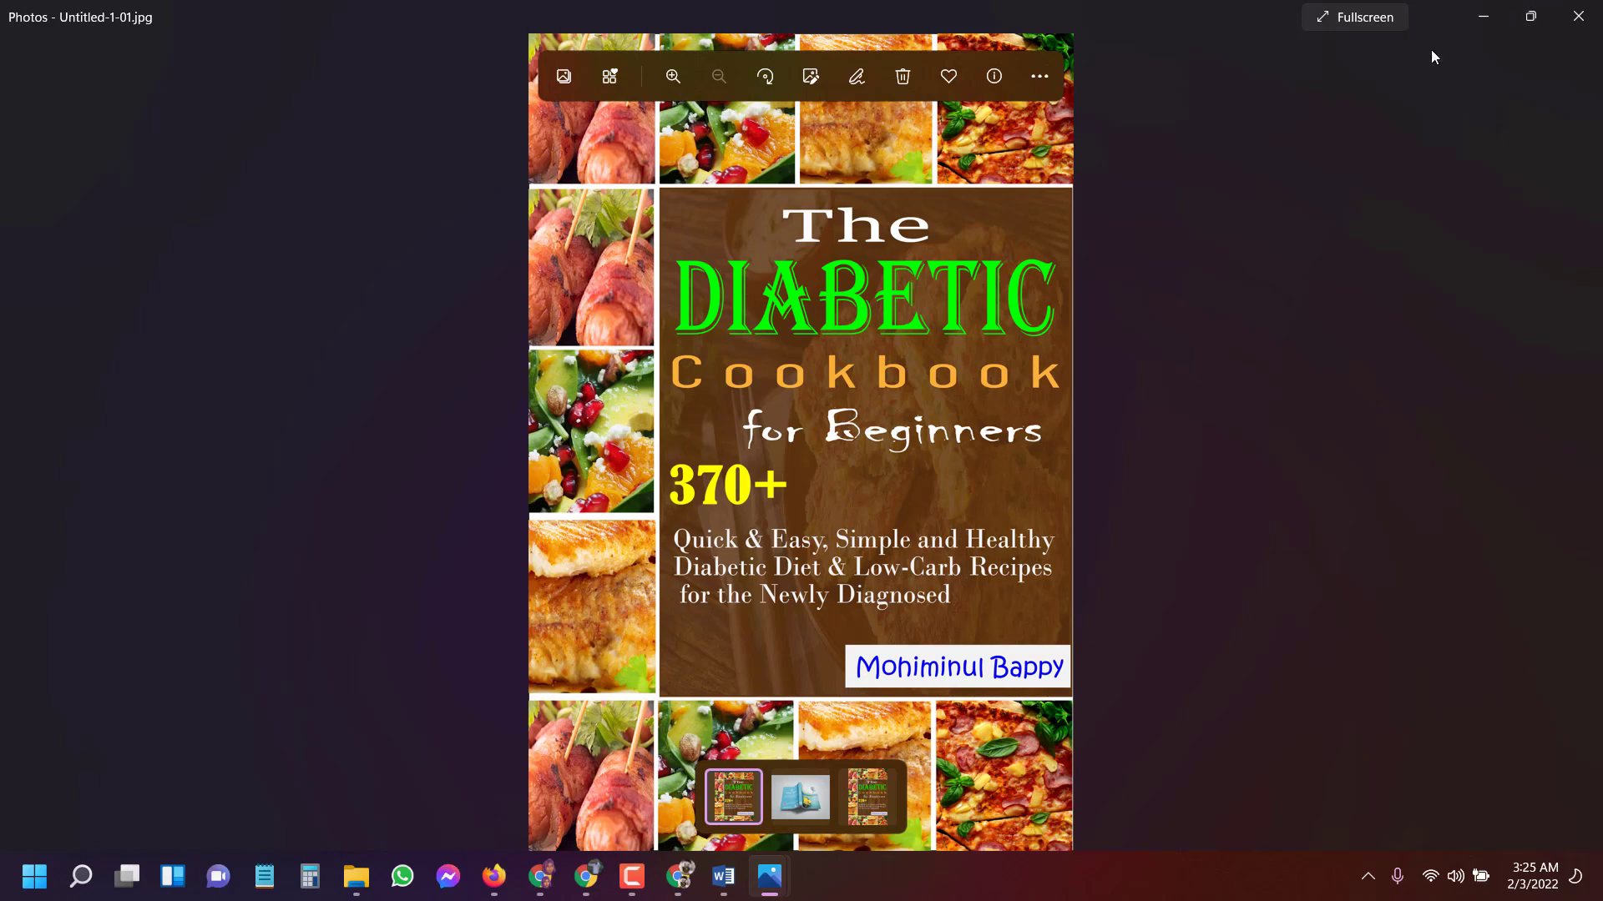
{"action": "left_click", "coordinate": [1482, 17]}
{"action": "left_click", "coordinate": [583, 268]}
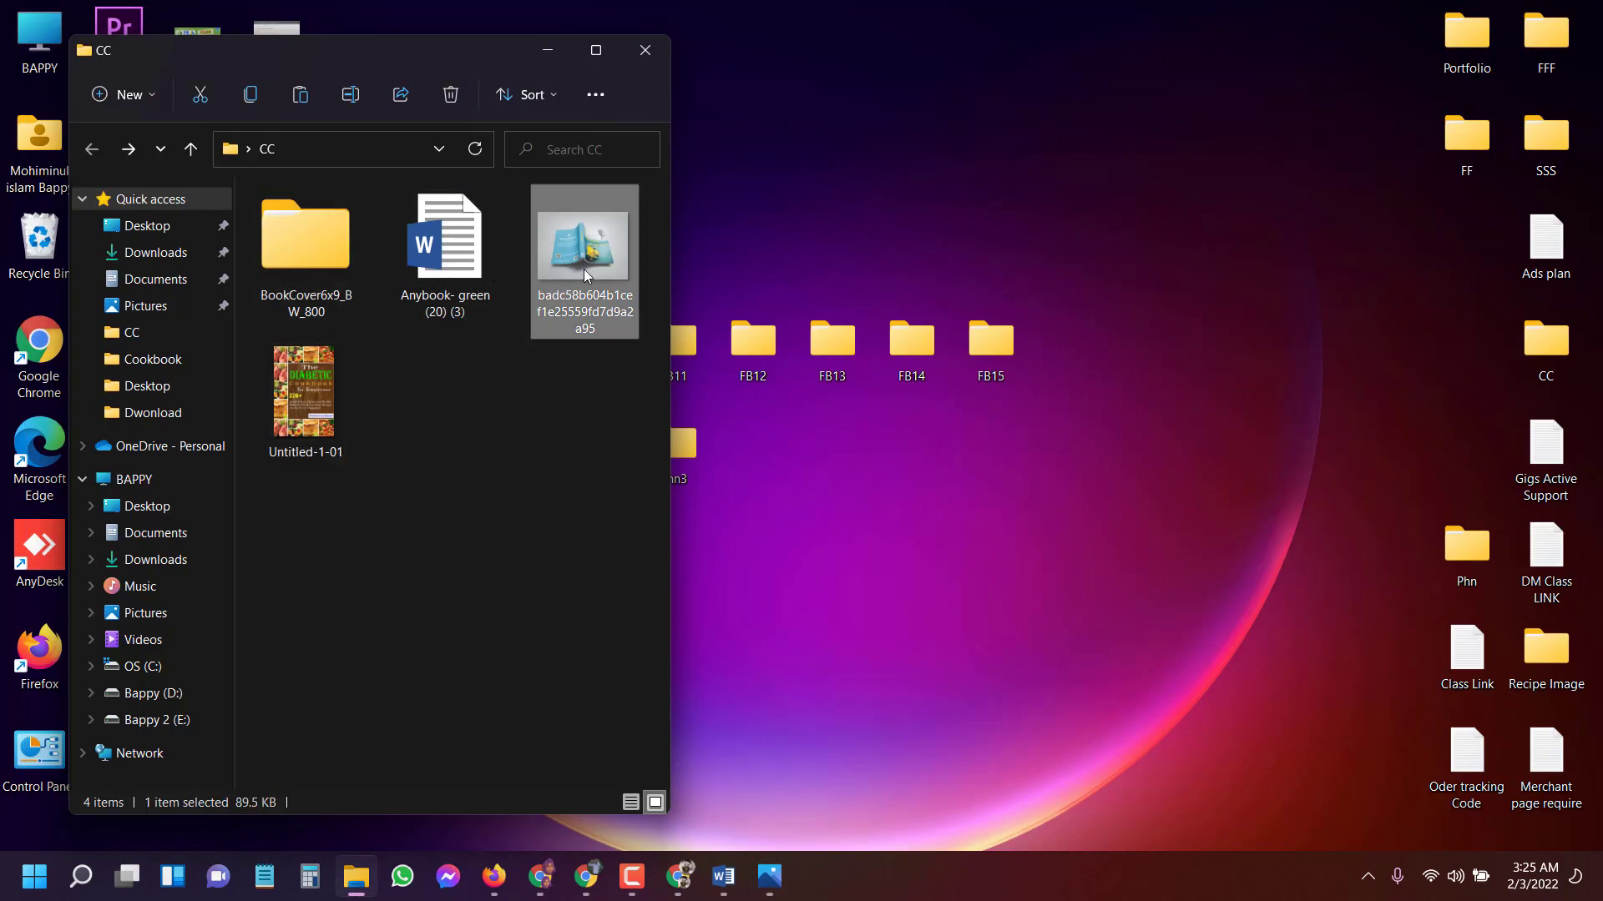
{"action": "double_click", "coordinate": [584, 268]}
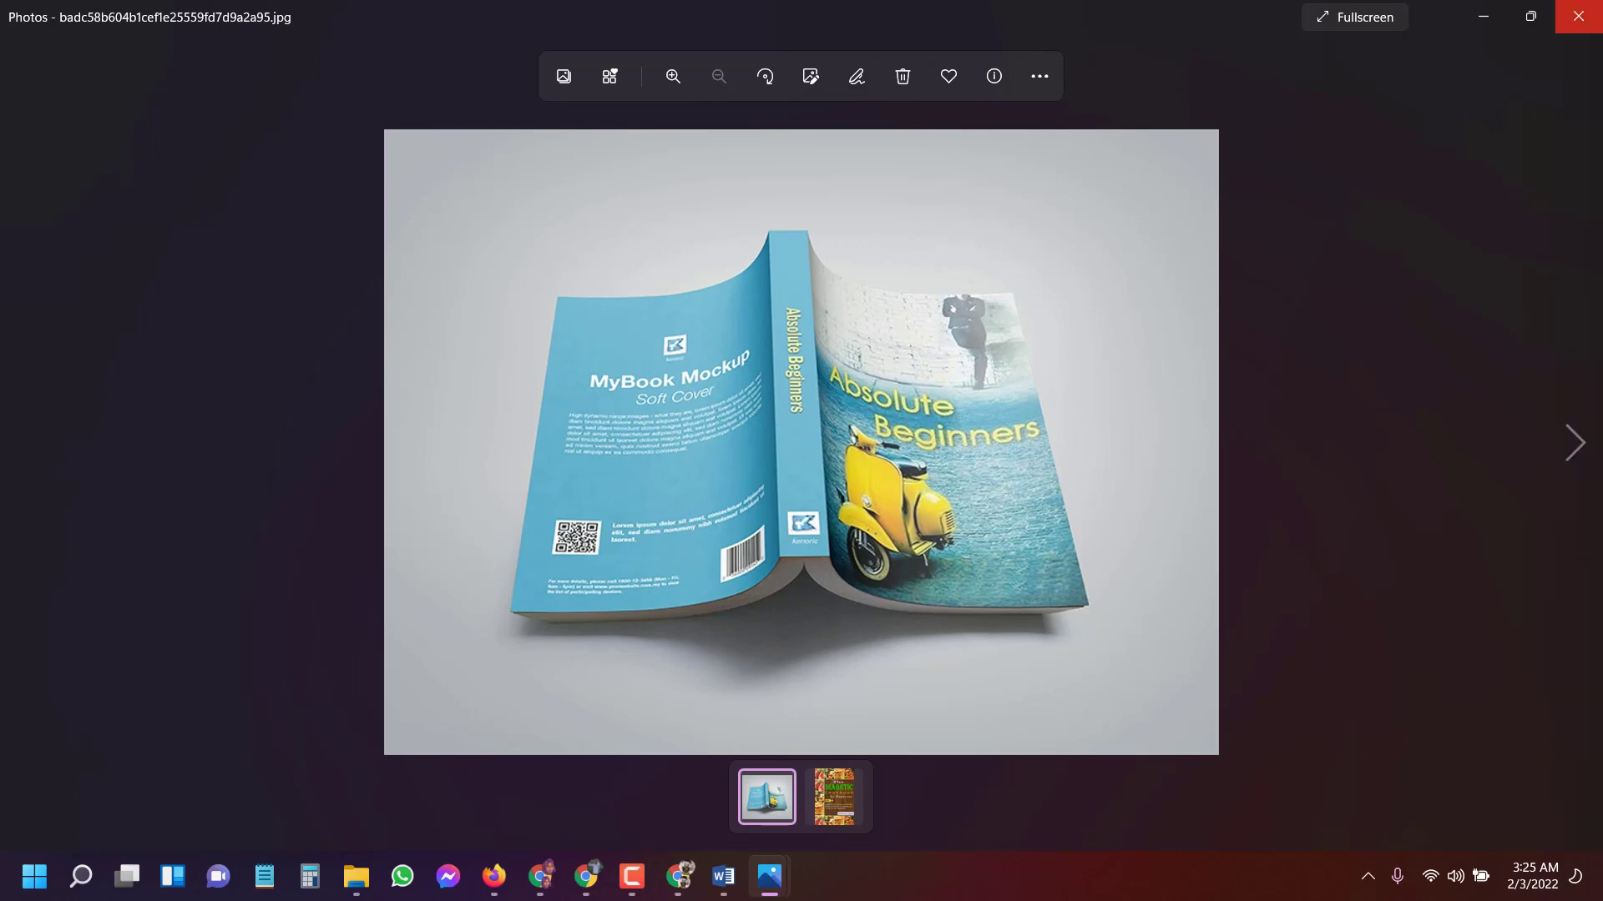
{"action": "left_click", "coordinate": [1577, 16]}
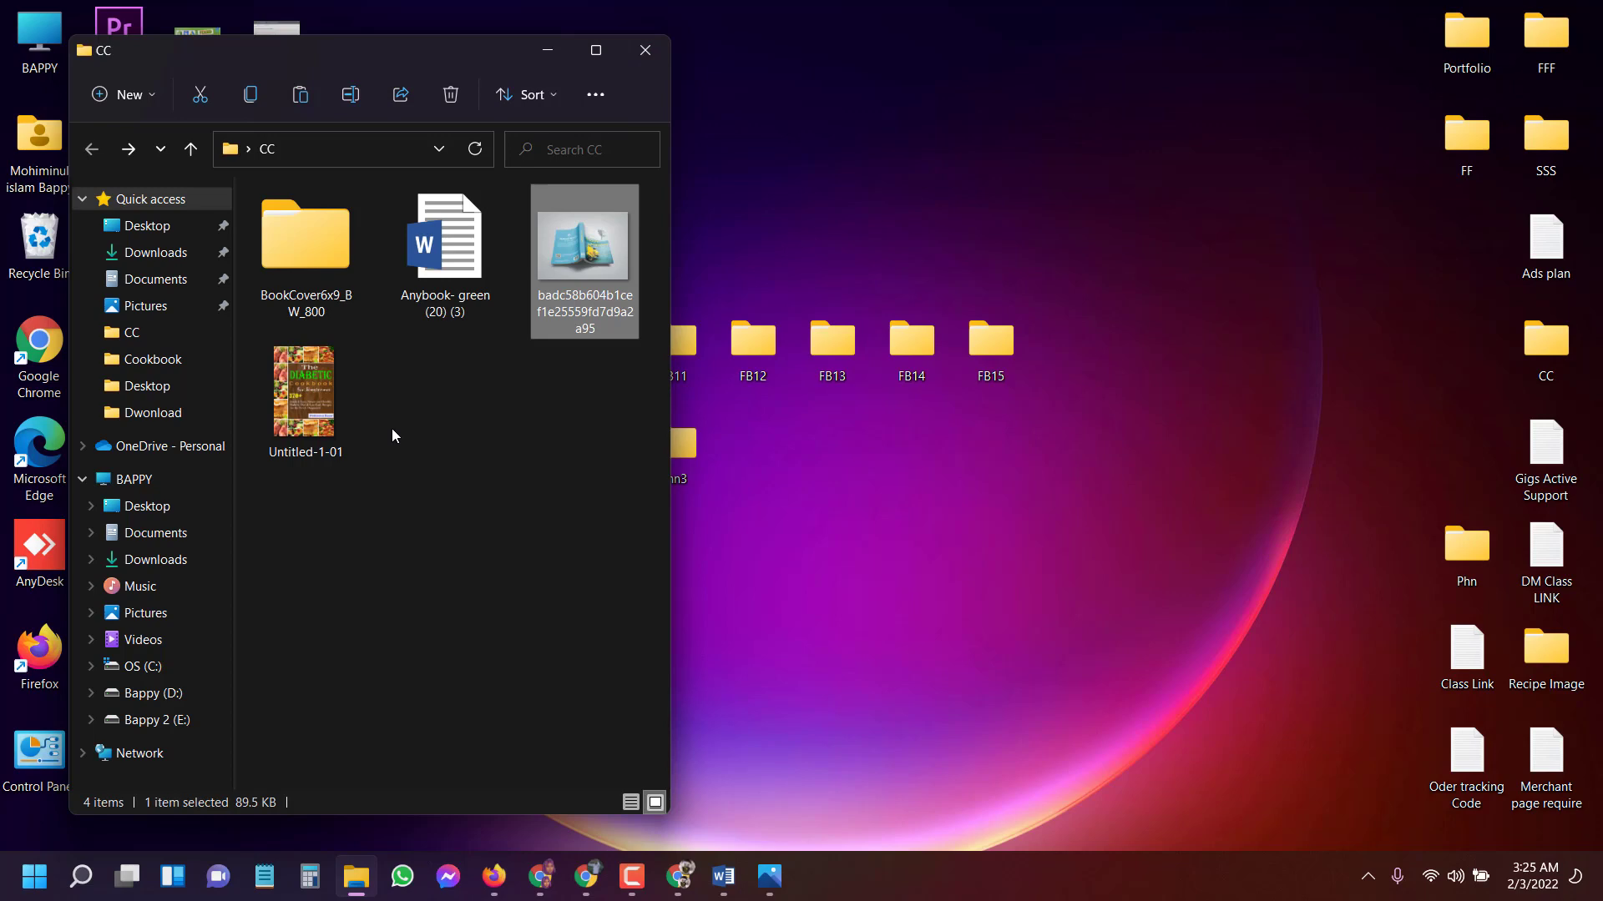
Move the CC folder window aside and launch Adobe Illustrator CC 2019 from its desktop shortcut.
{"action": "left_click_drag", "start_coordinate": [336, 429], "coordinate": [307, 373]}
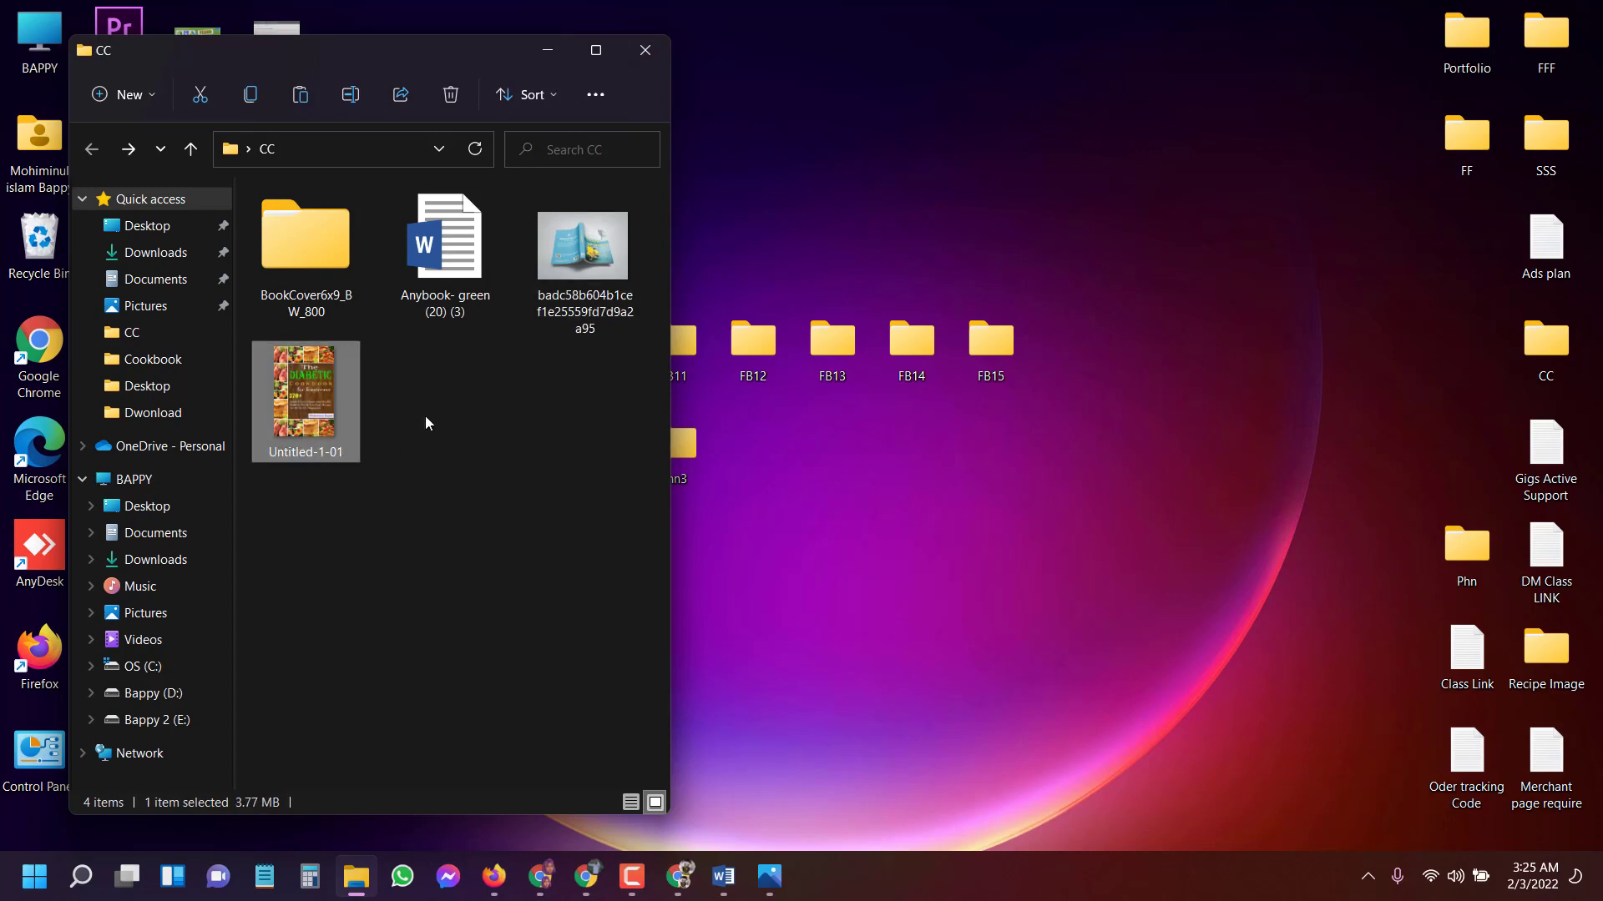
{"action": "left_click_drag", "start_coordinate": [373, 60], "coordinate": [1140, 51]}
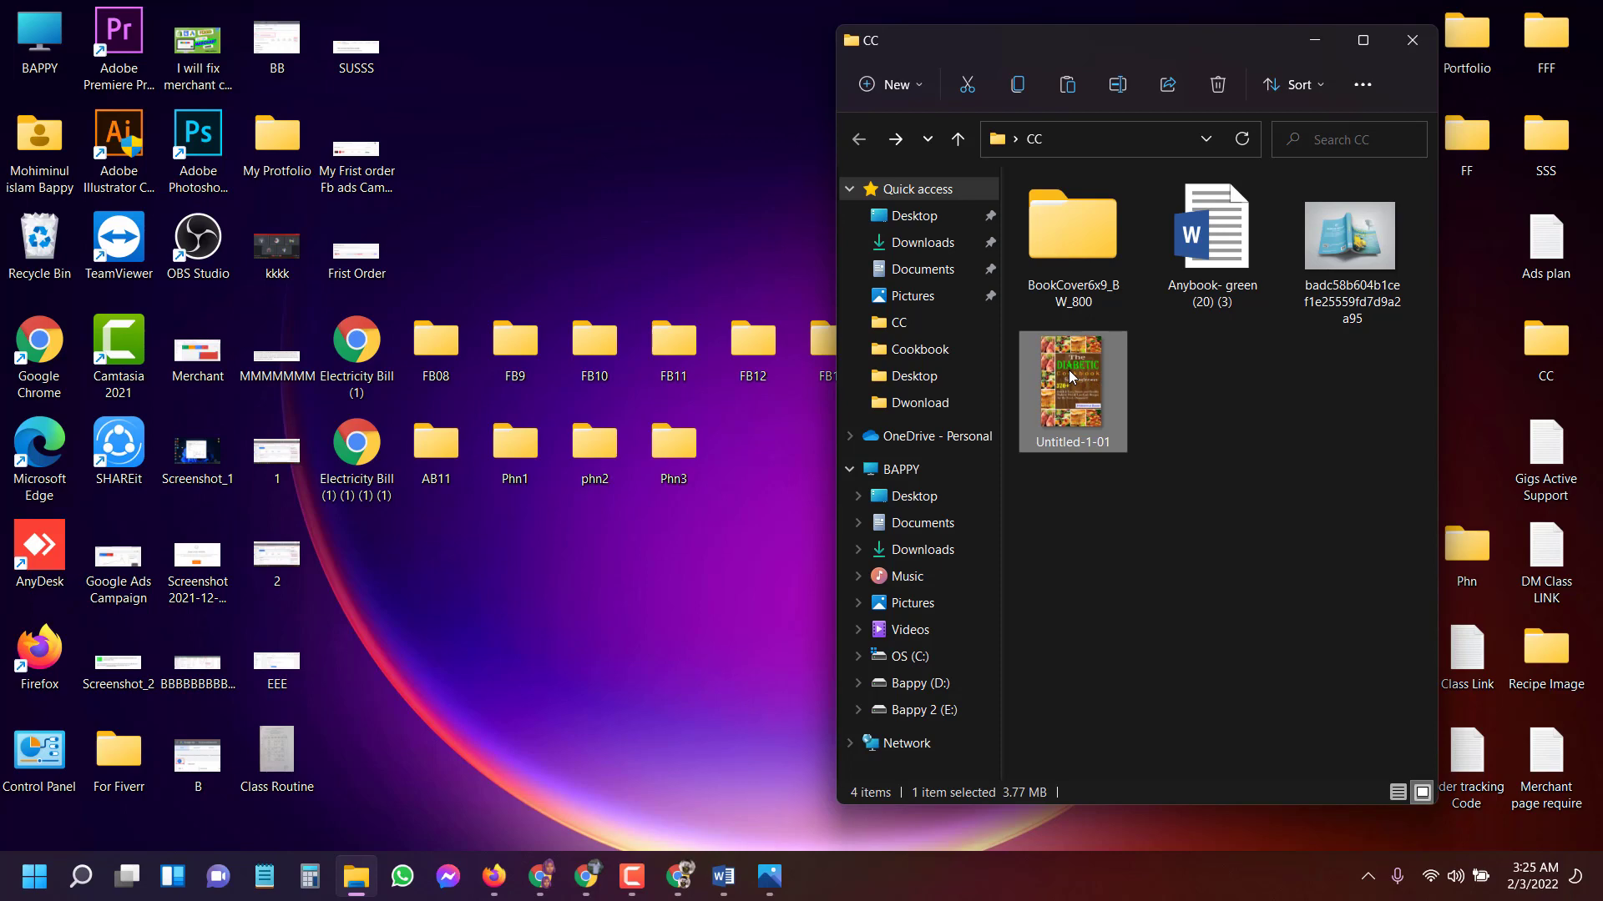
{"action": "left_click", "coordinate": [117, 132]}
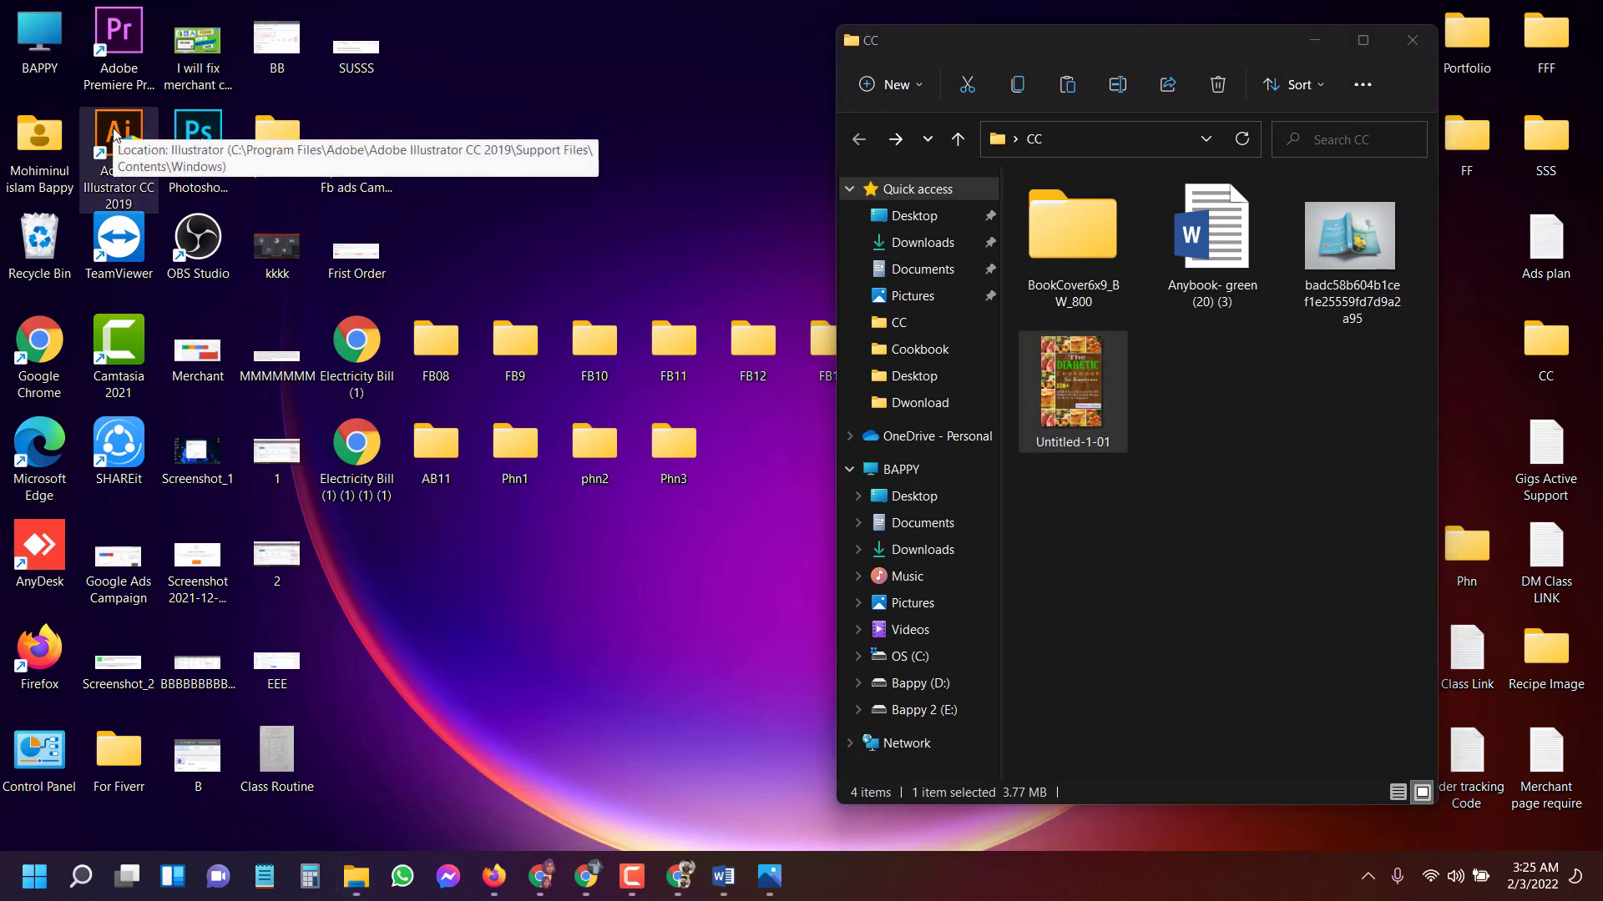
{"action": "left_click", "coordinate": [637, 616]}
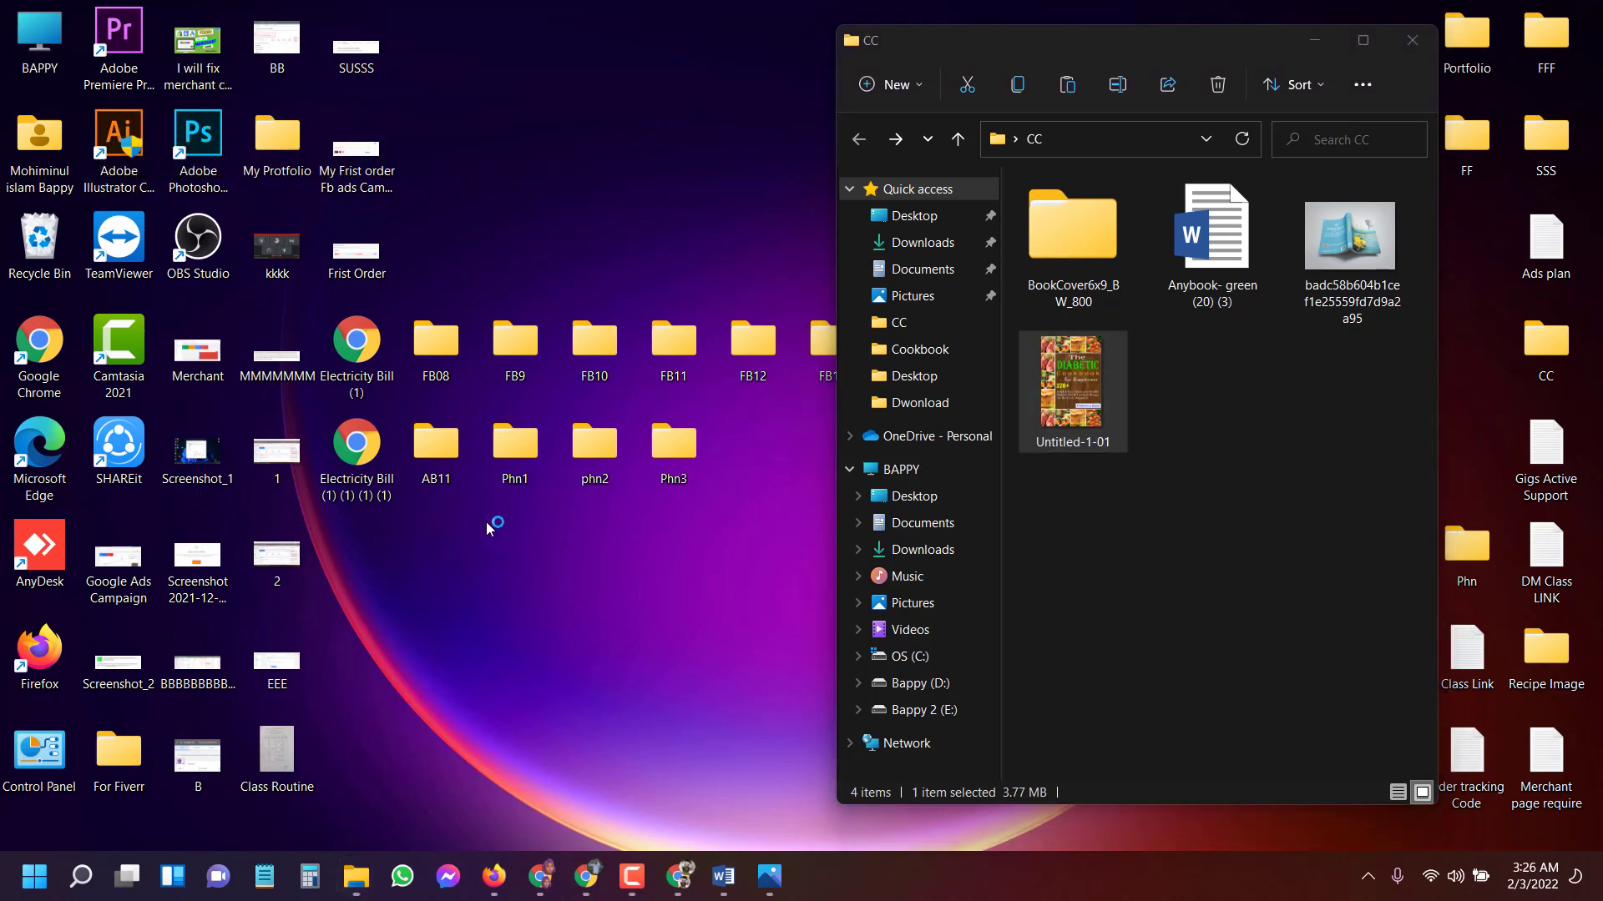
Bring up the Anybook manuscript and return to recipe 1, KETO CHAFFLE BREAKFAST SANDWICH.
{"action": "left_click", "coordinate": [1215, 252]}
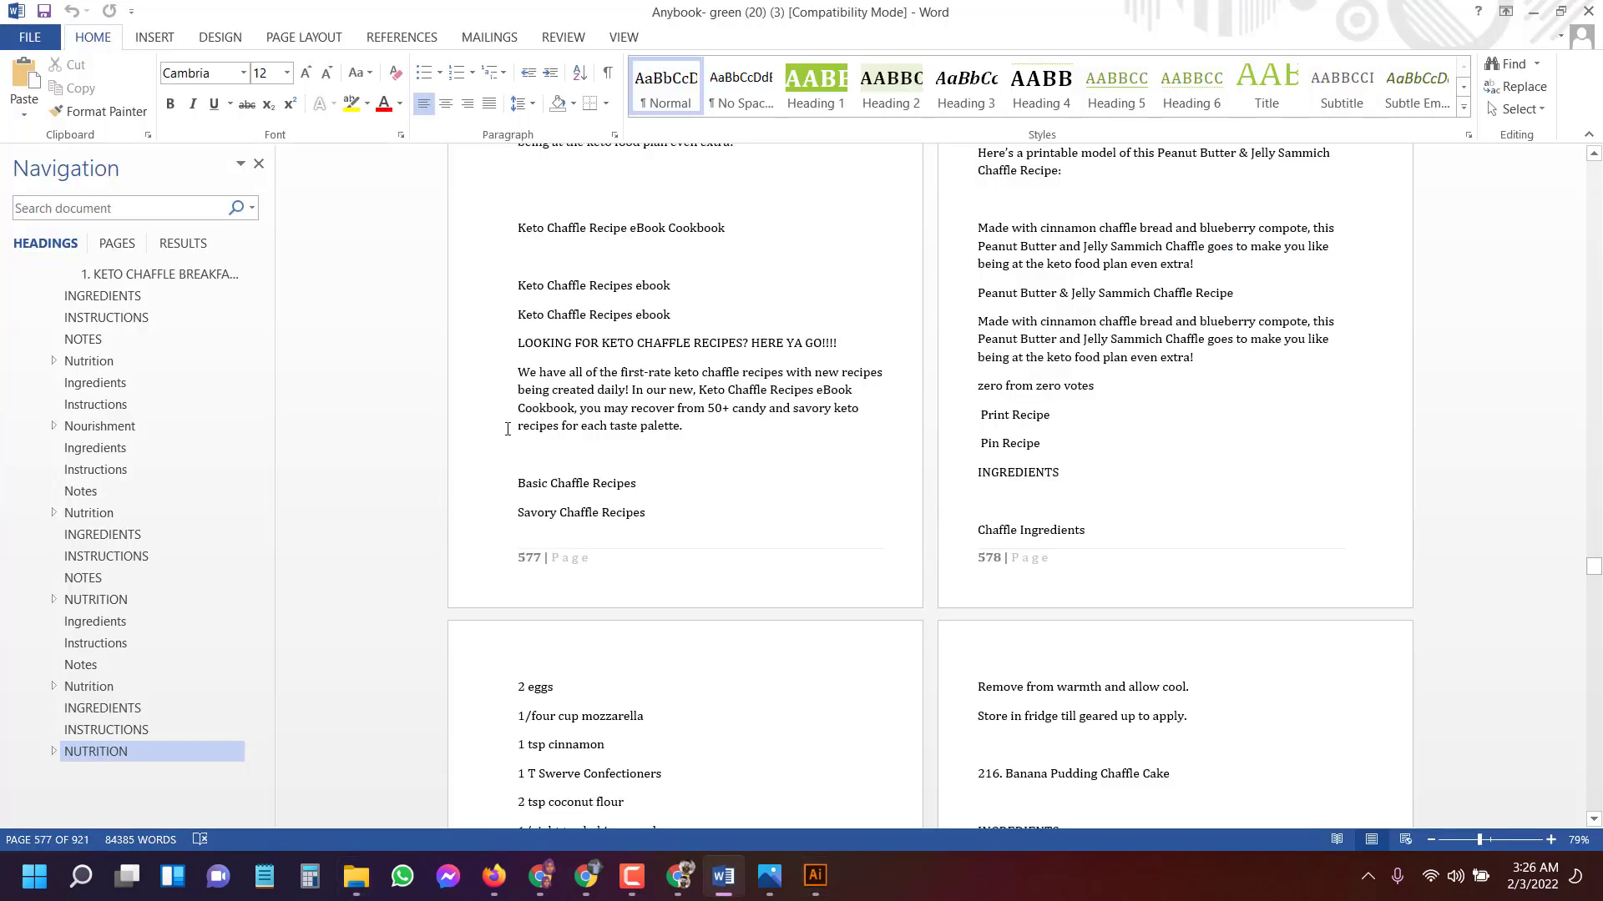
{"action": "left_click", "coordinate": [90, 360]}
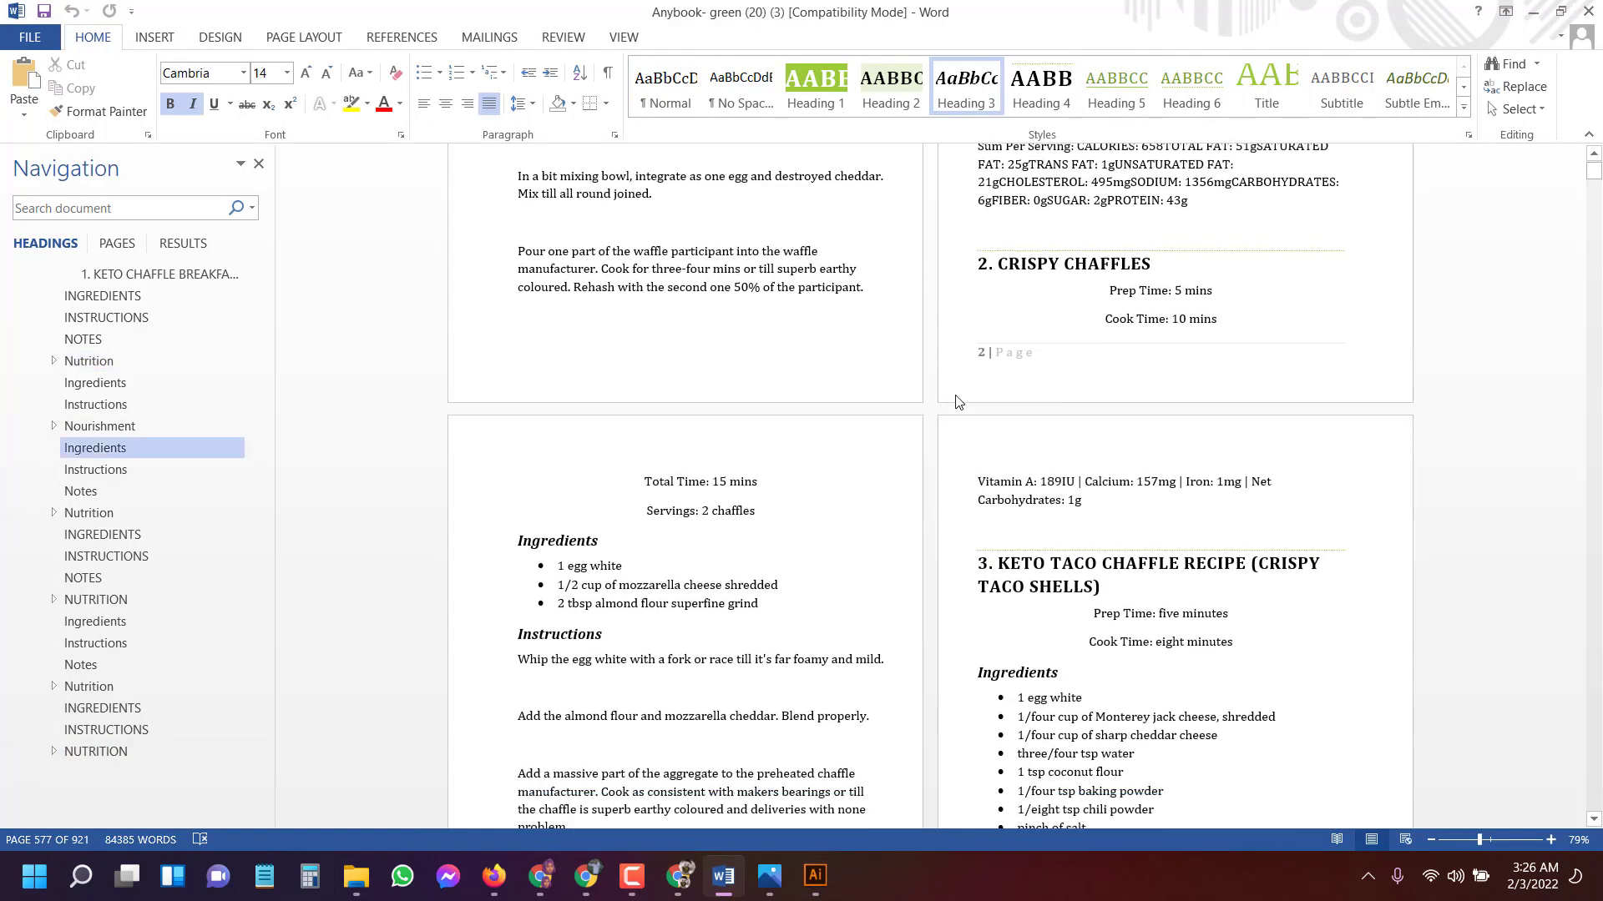
{"action": "scroll", "coordinate": [957, 403], "scroll_direction": "down", "scroll_amount": 5}
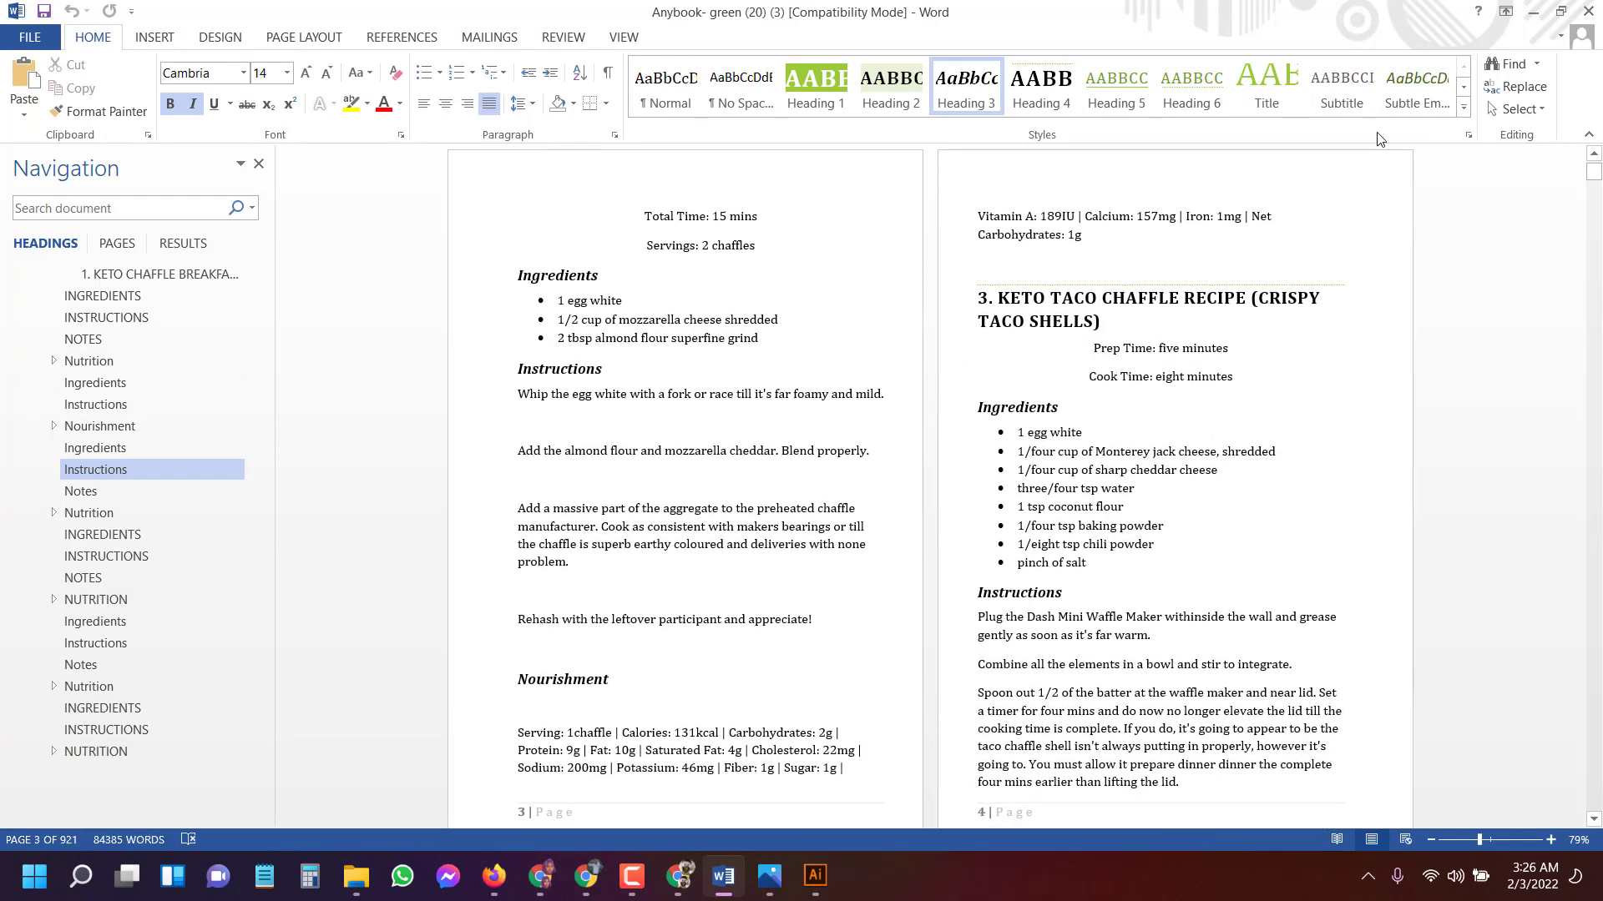
{"action": "scroll", "coordinate": [1600, 498], "scroll_direction": "up", "scroll_amount": 3}
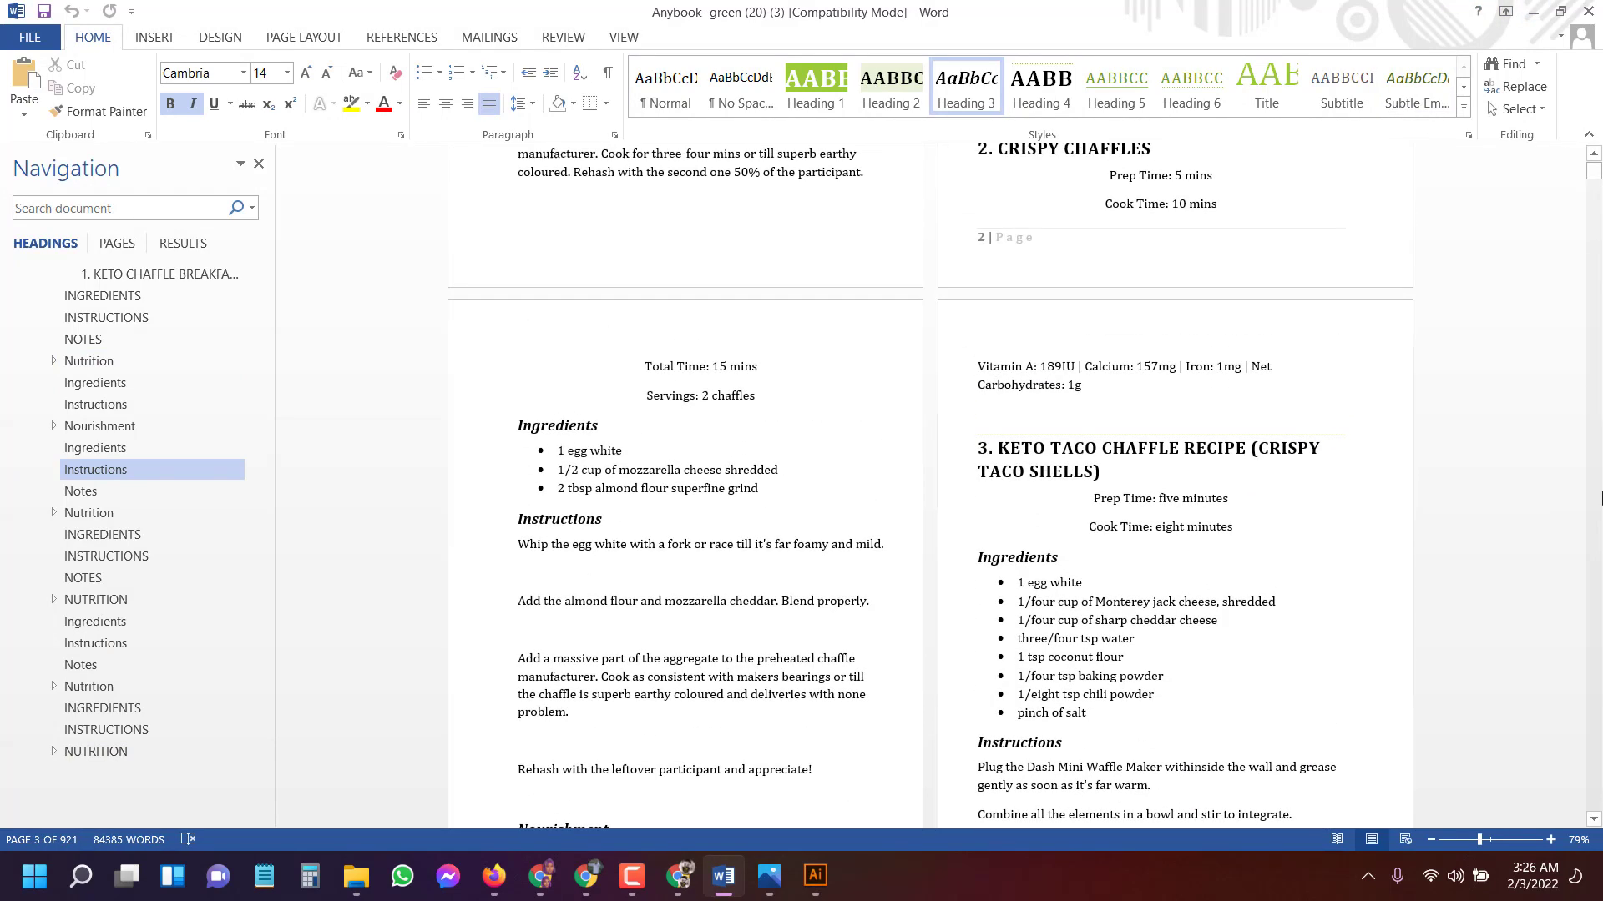
{"action": "left_click_drag", "start_coordinate": [1595, 170], "coordinate": [1588, 126]}
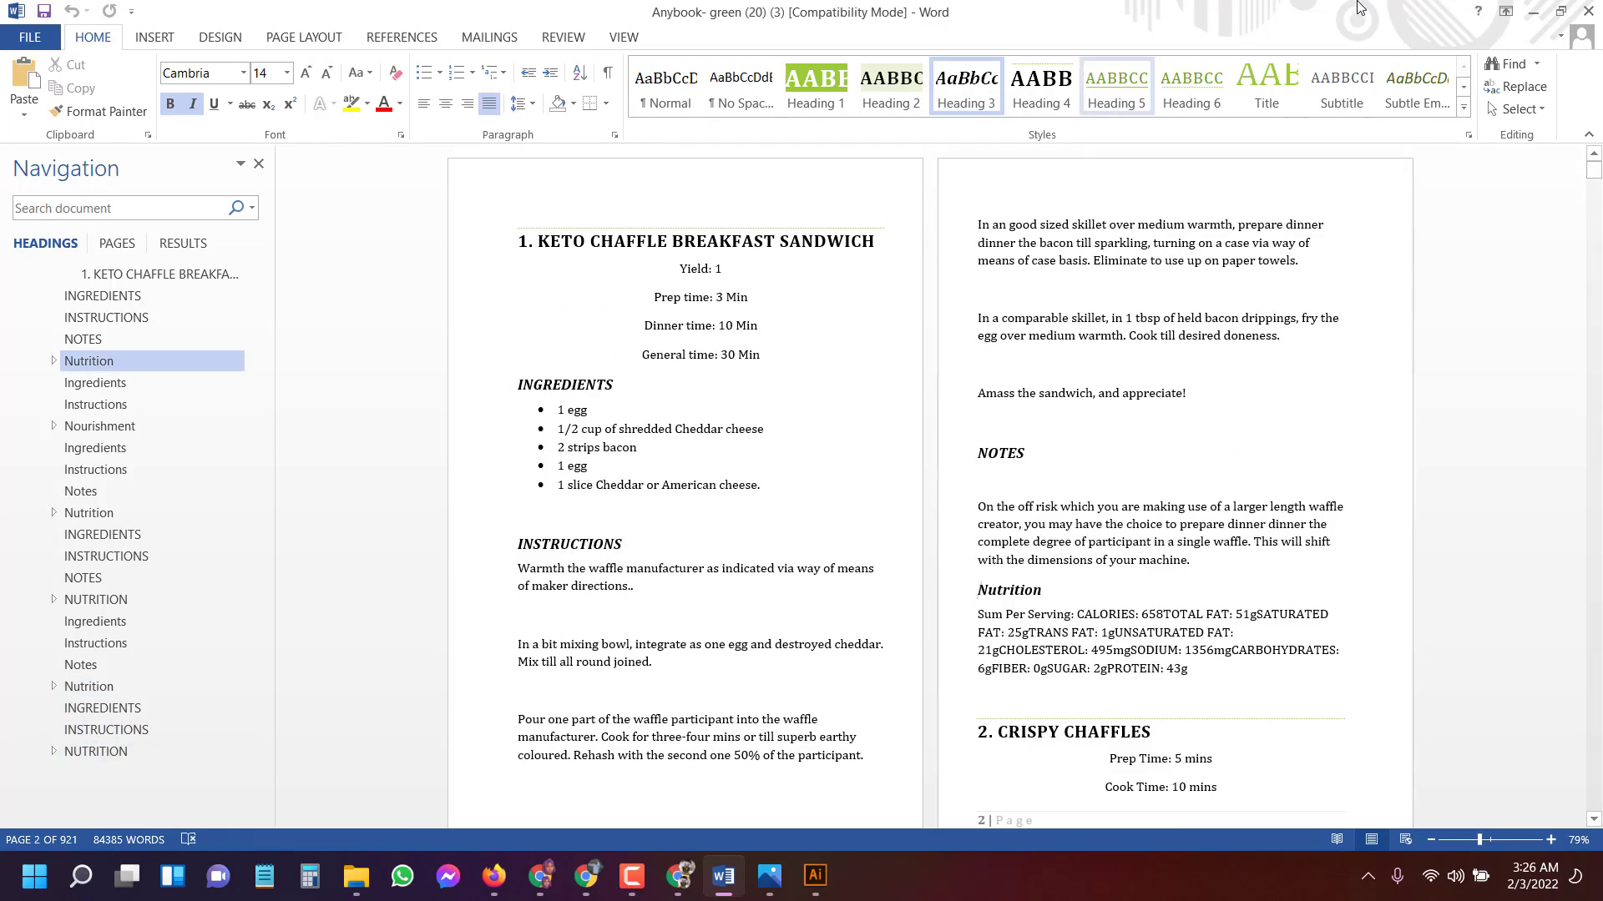
Minimize the Word and CC folder windows to clear the desktop.
{"action": "left_click", "coordinate": [1560, 12]}
{"action": "key", "text": "super+Down"}
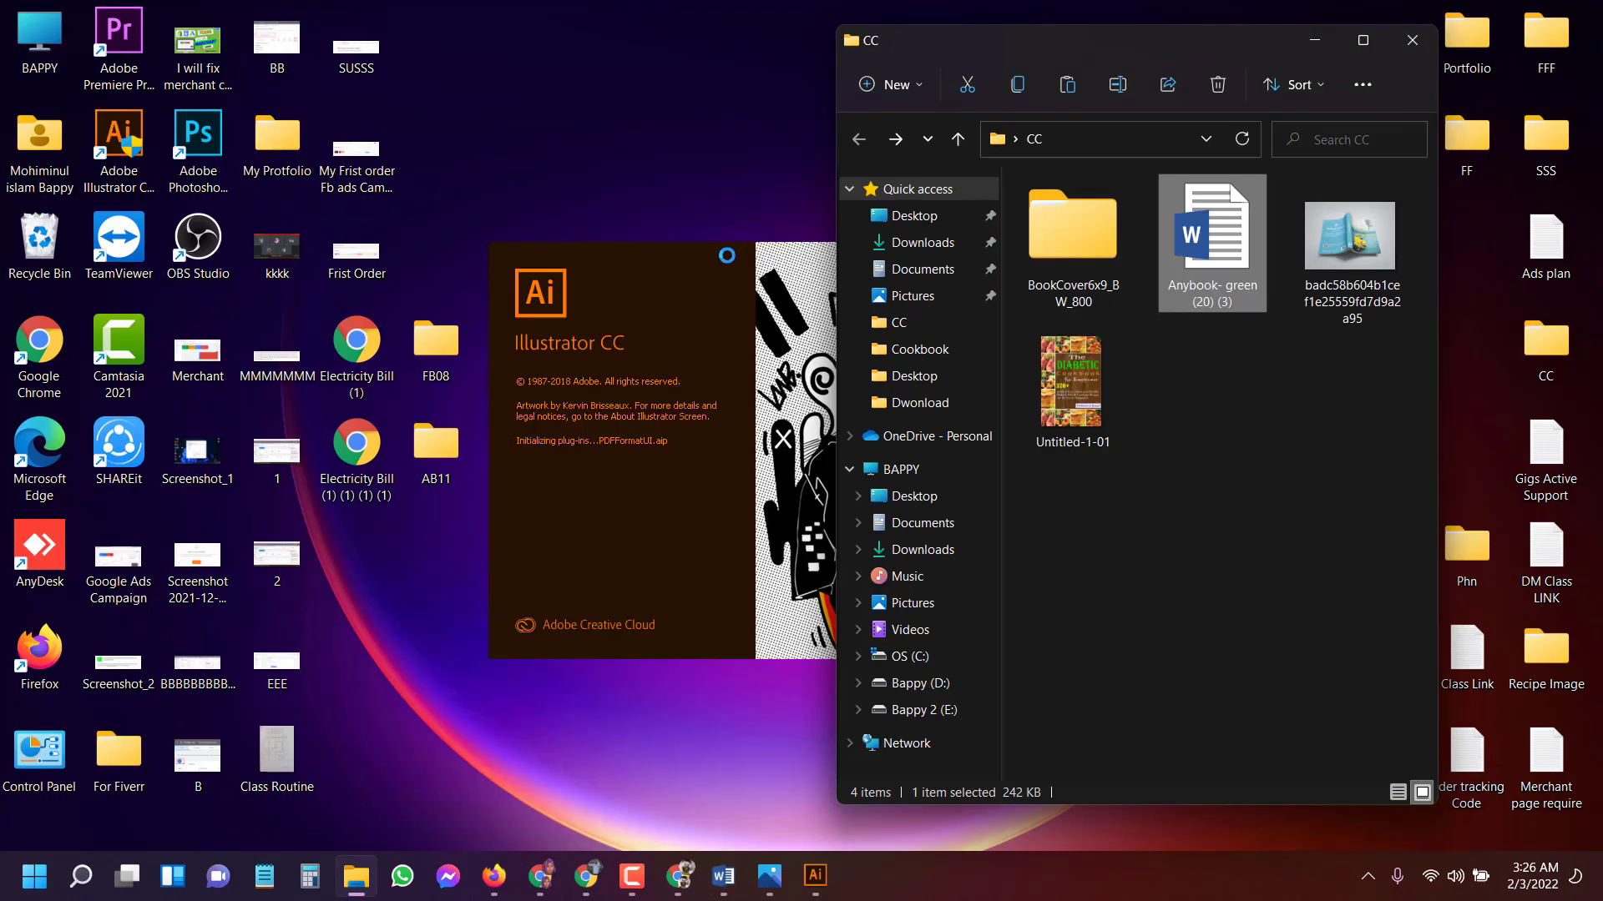
{"action": "right_click", "coordinate": [733, 213]}
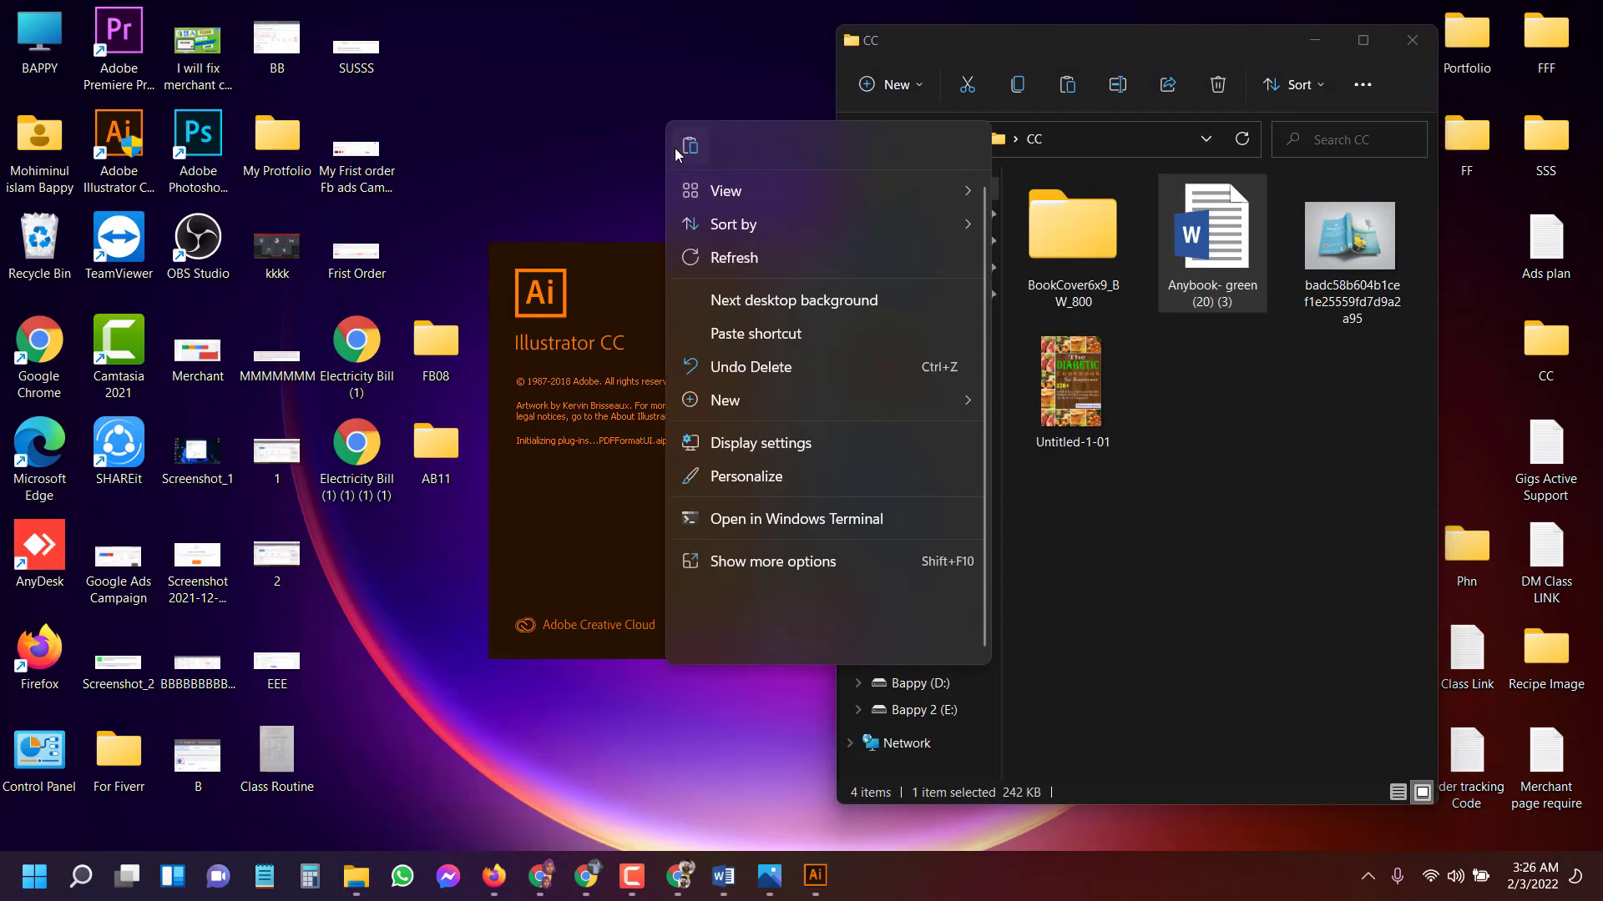
{"action": "left_click", "coordinate": [653, 136]}
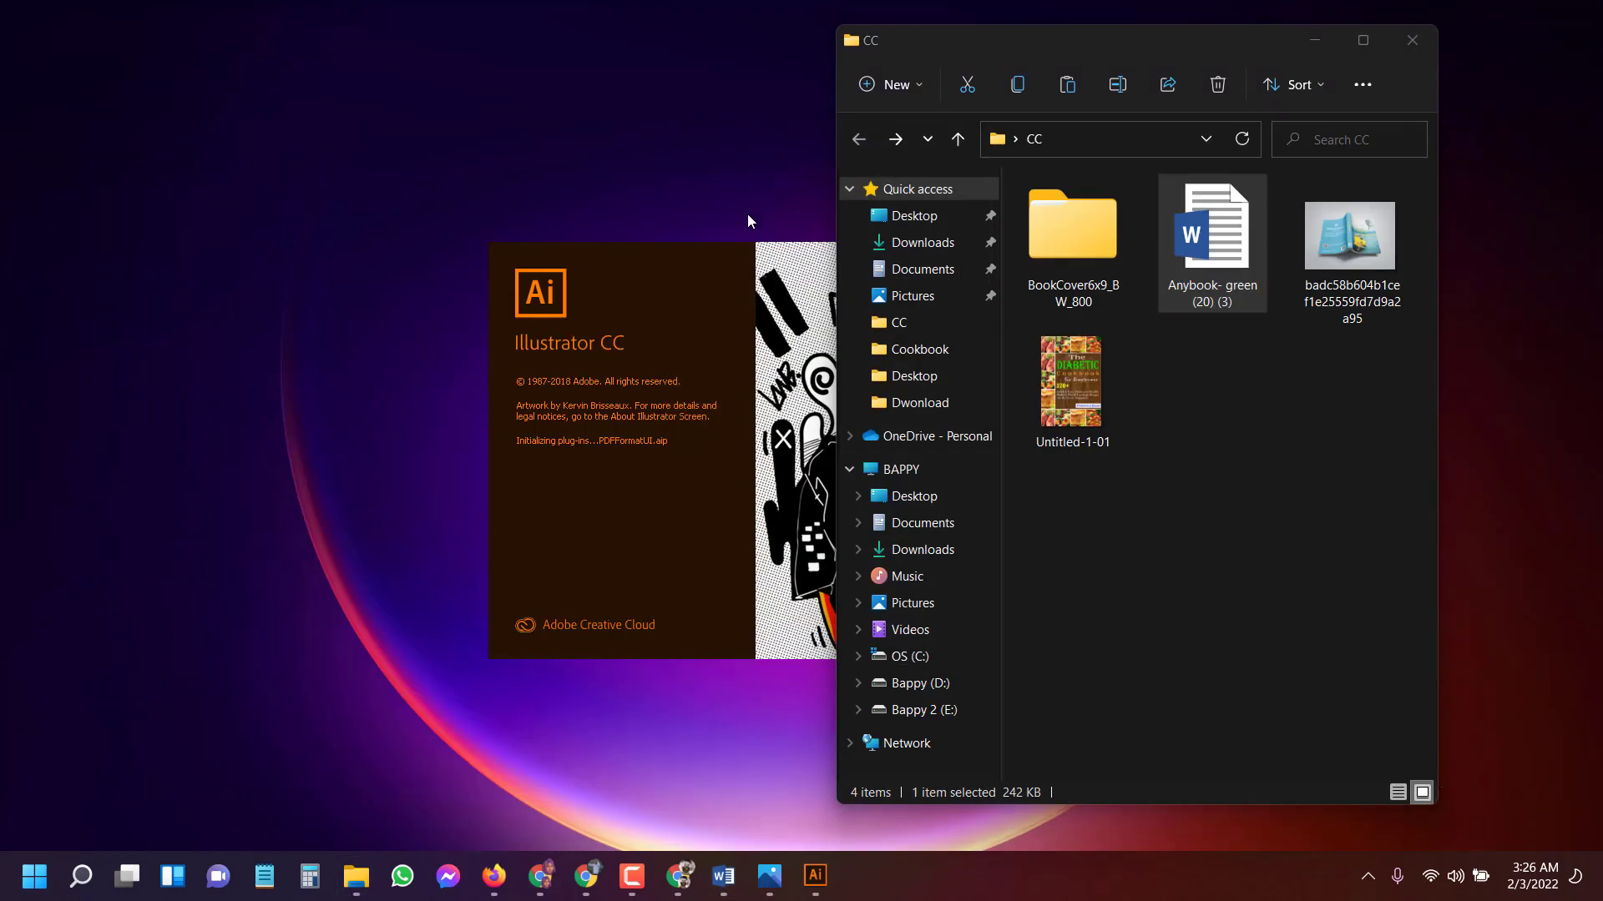
{"action": "left_click", "coordinate": [1315, 40]}
Refresh the desktop twice while the Illustrator splash screen loads.
{"action": "right_click", "coordinate": [916, 172]}
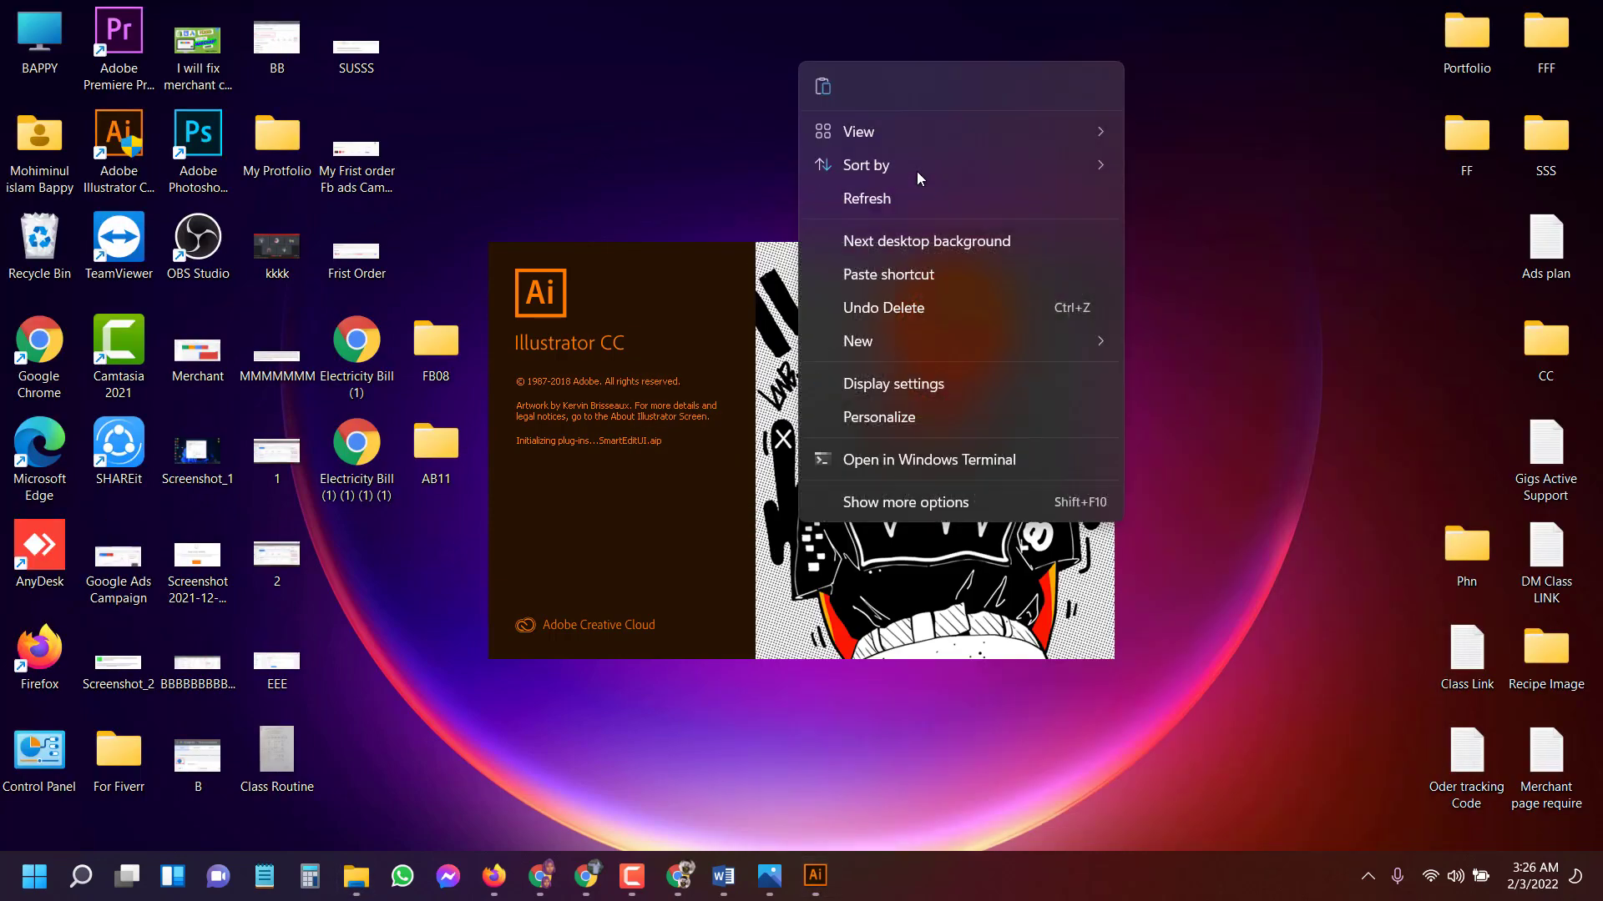
{"action": "left_click", "coordinate": [917, 197]}
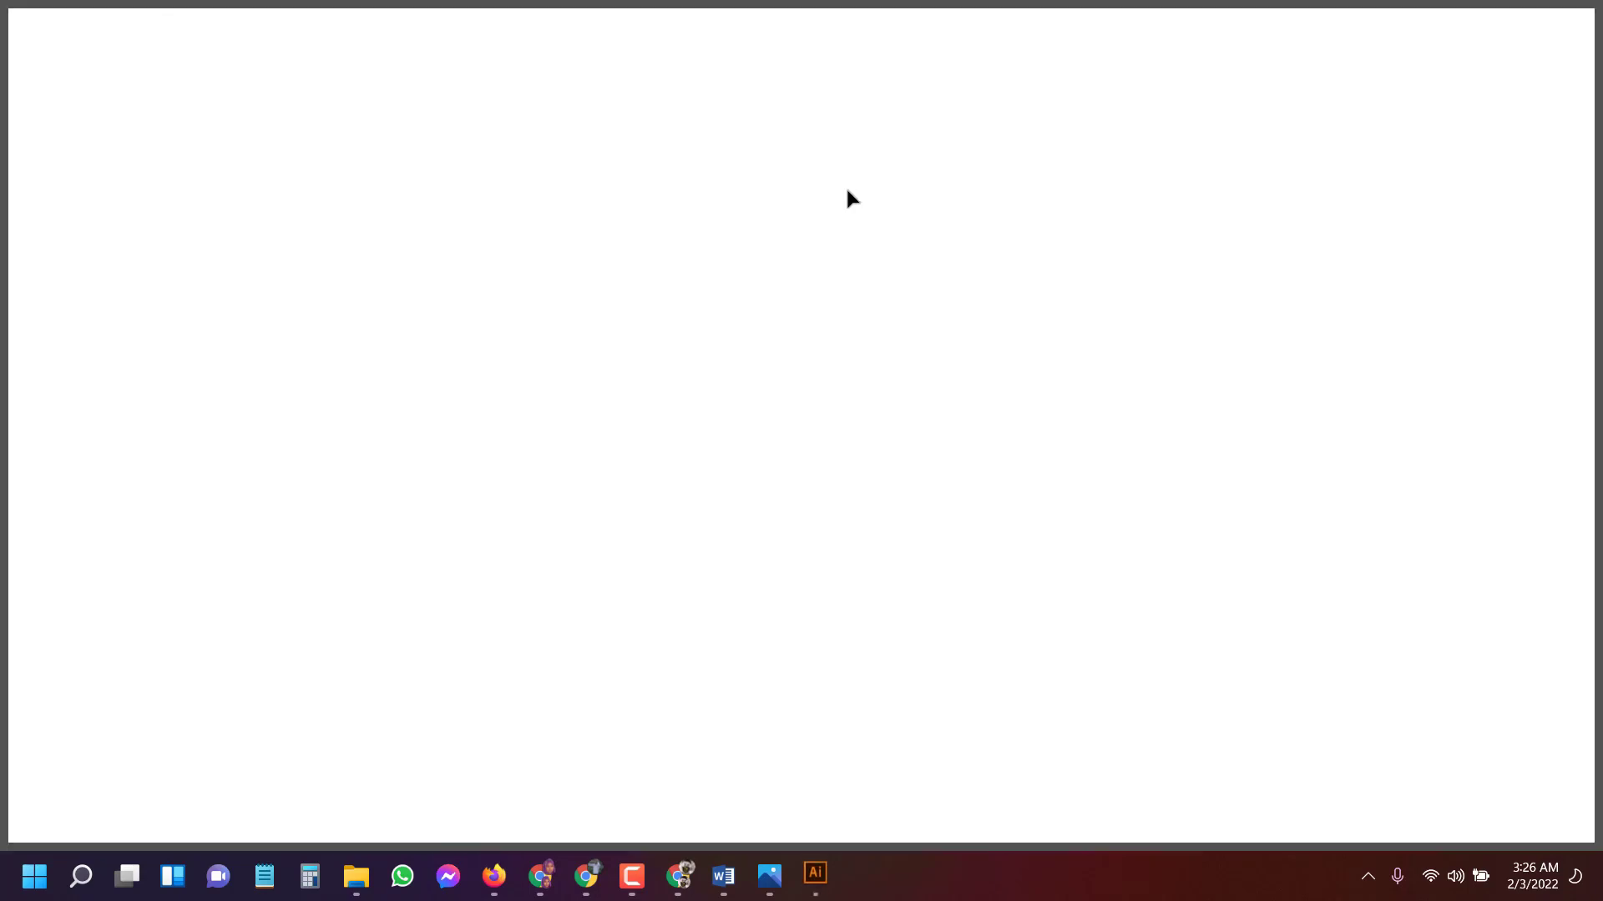
{"action": "right_click", "coordinate": [846, 187]}
{"action": "left_click", "coordinate": [858, 215]}
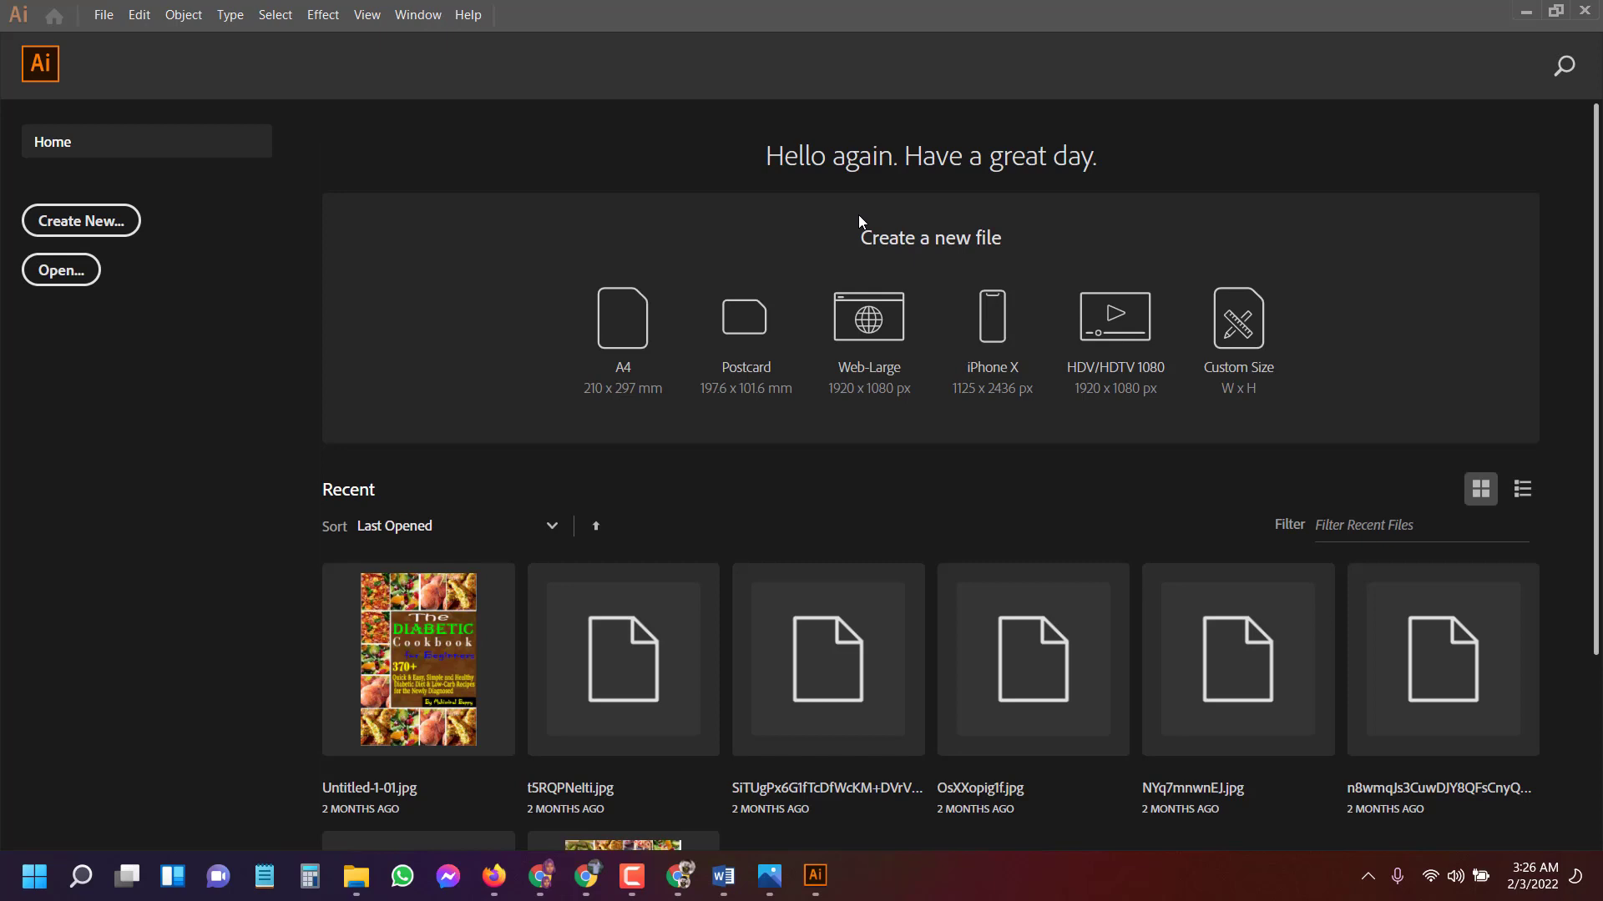
Create a new 6 x 9 in portrait document with 1 artboard.
{"action": "left_click", "coordinate": [90, 223]}
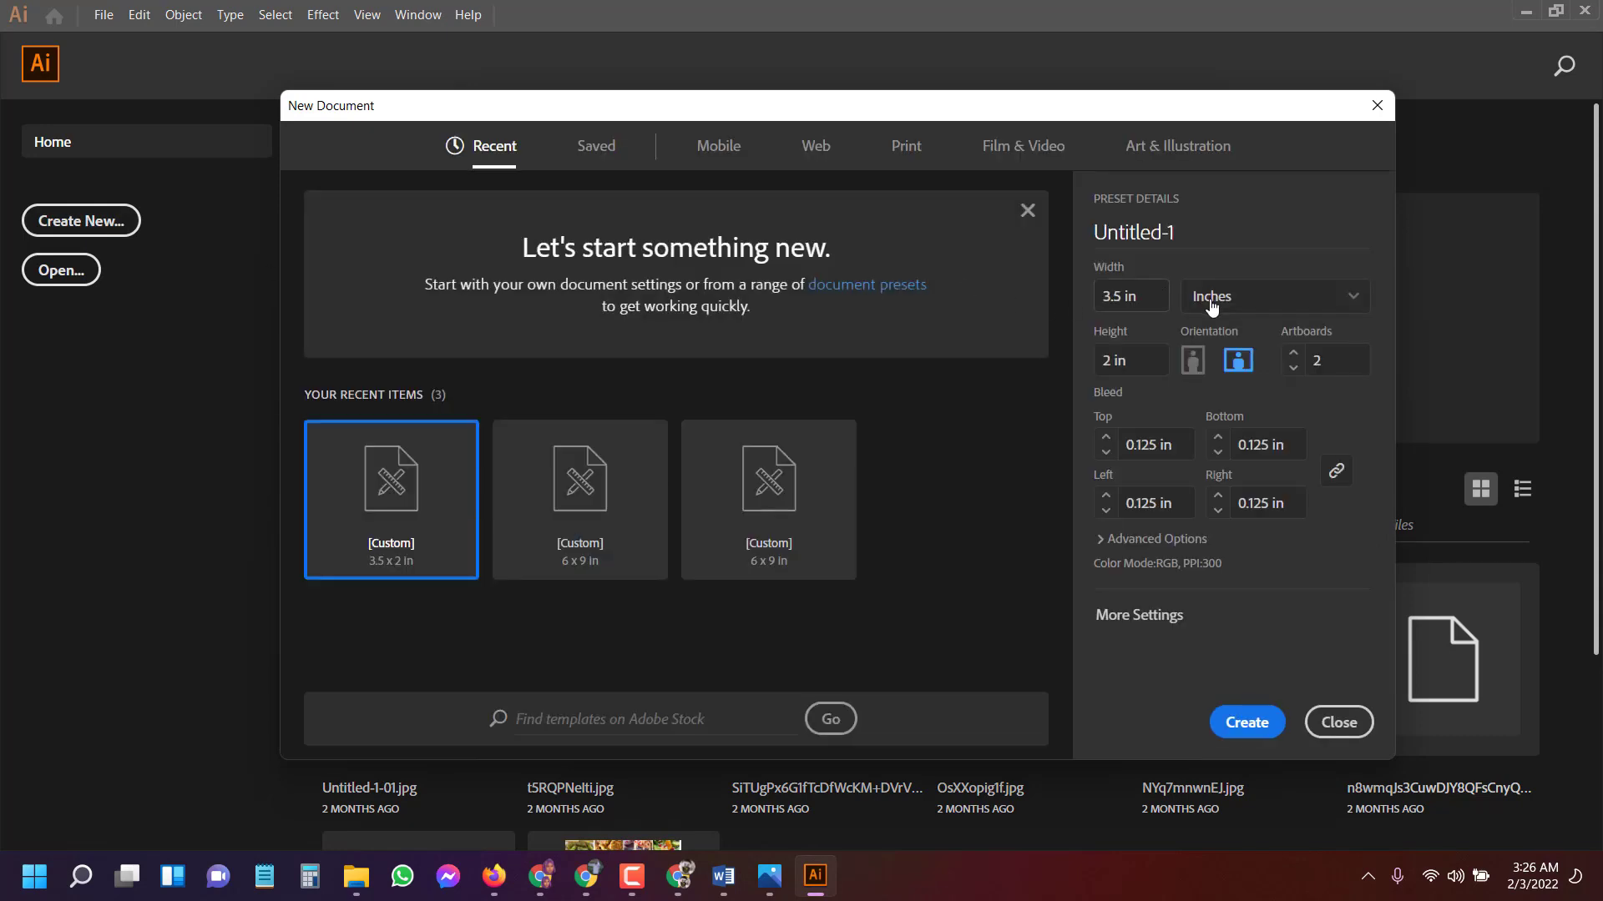
{"action": "left_click", "coordinate": [1103, 296]}
{"action": "left_click", "coordinate": [1117, 354]}
{"action": "type", "text": "9"}
{"action": "left_click", "coordinate": [1192, 361]}
{"action": "key", "text": "Tab"}
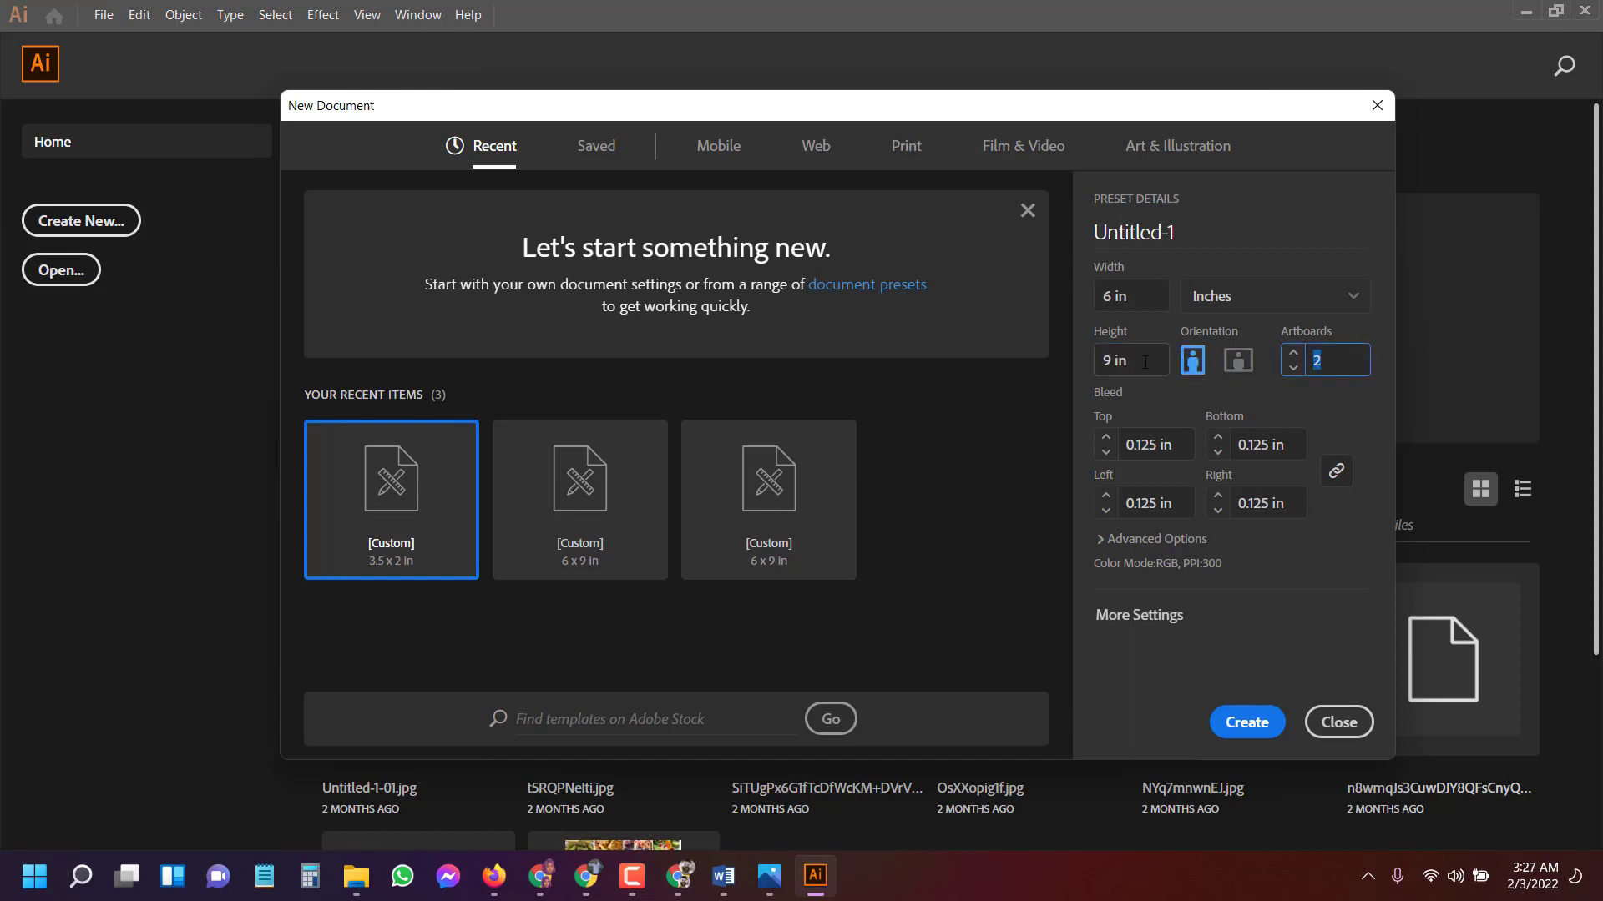
{"action": "type", "text": "1"}
{"action": "left_click", "coordinate": [1110, 544]}
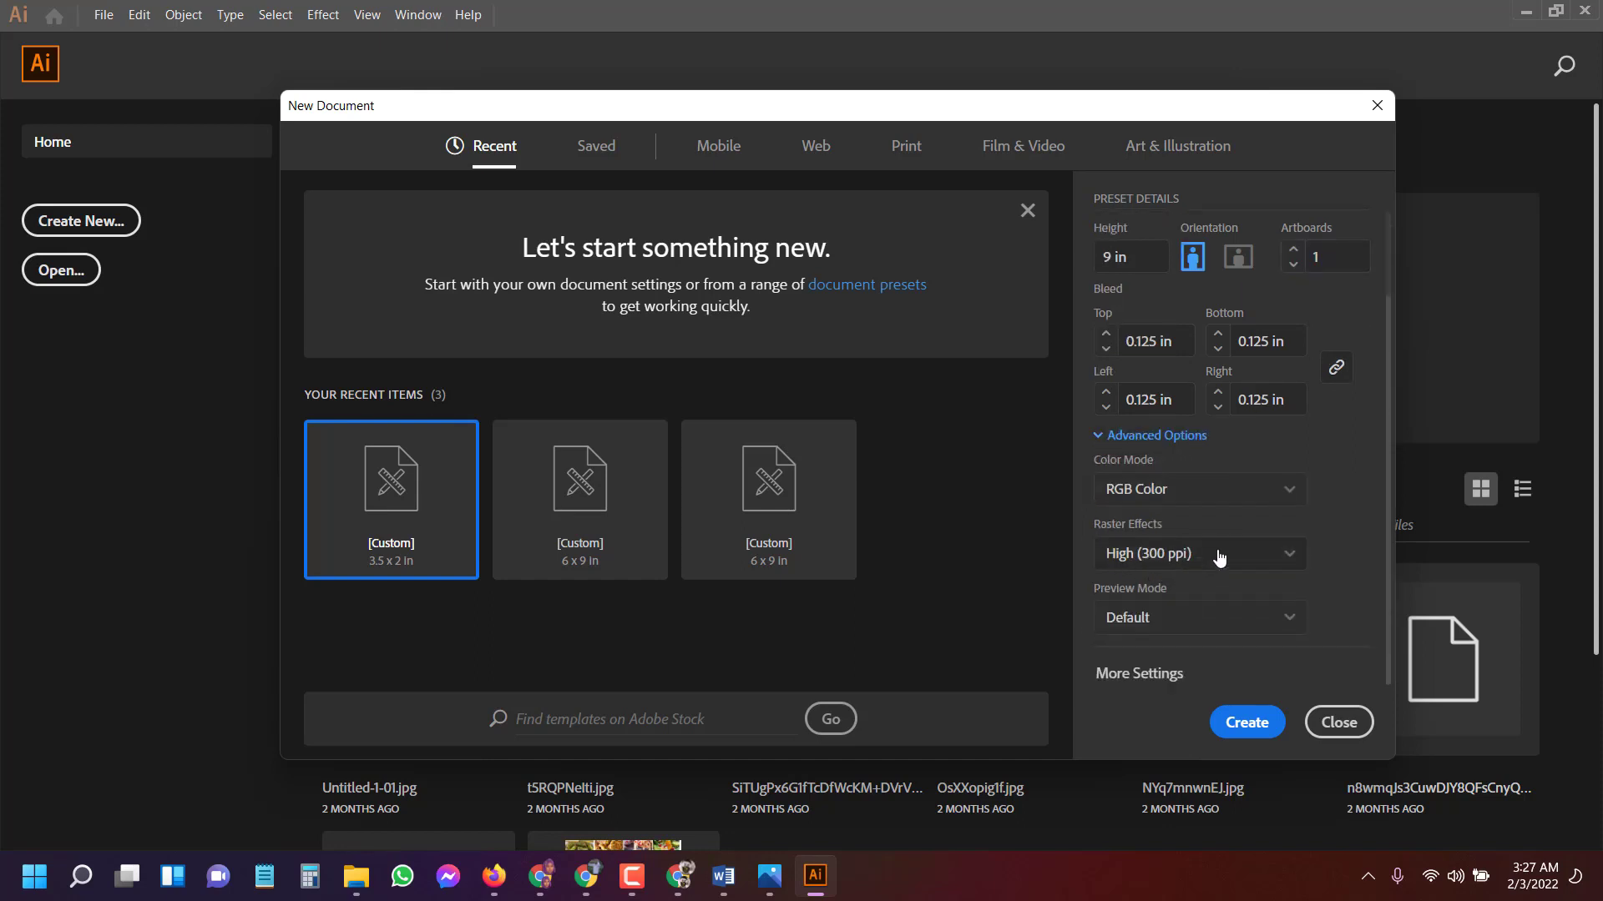
{"action": "left_click", "coordinate": [1243, 723]}
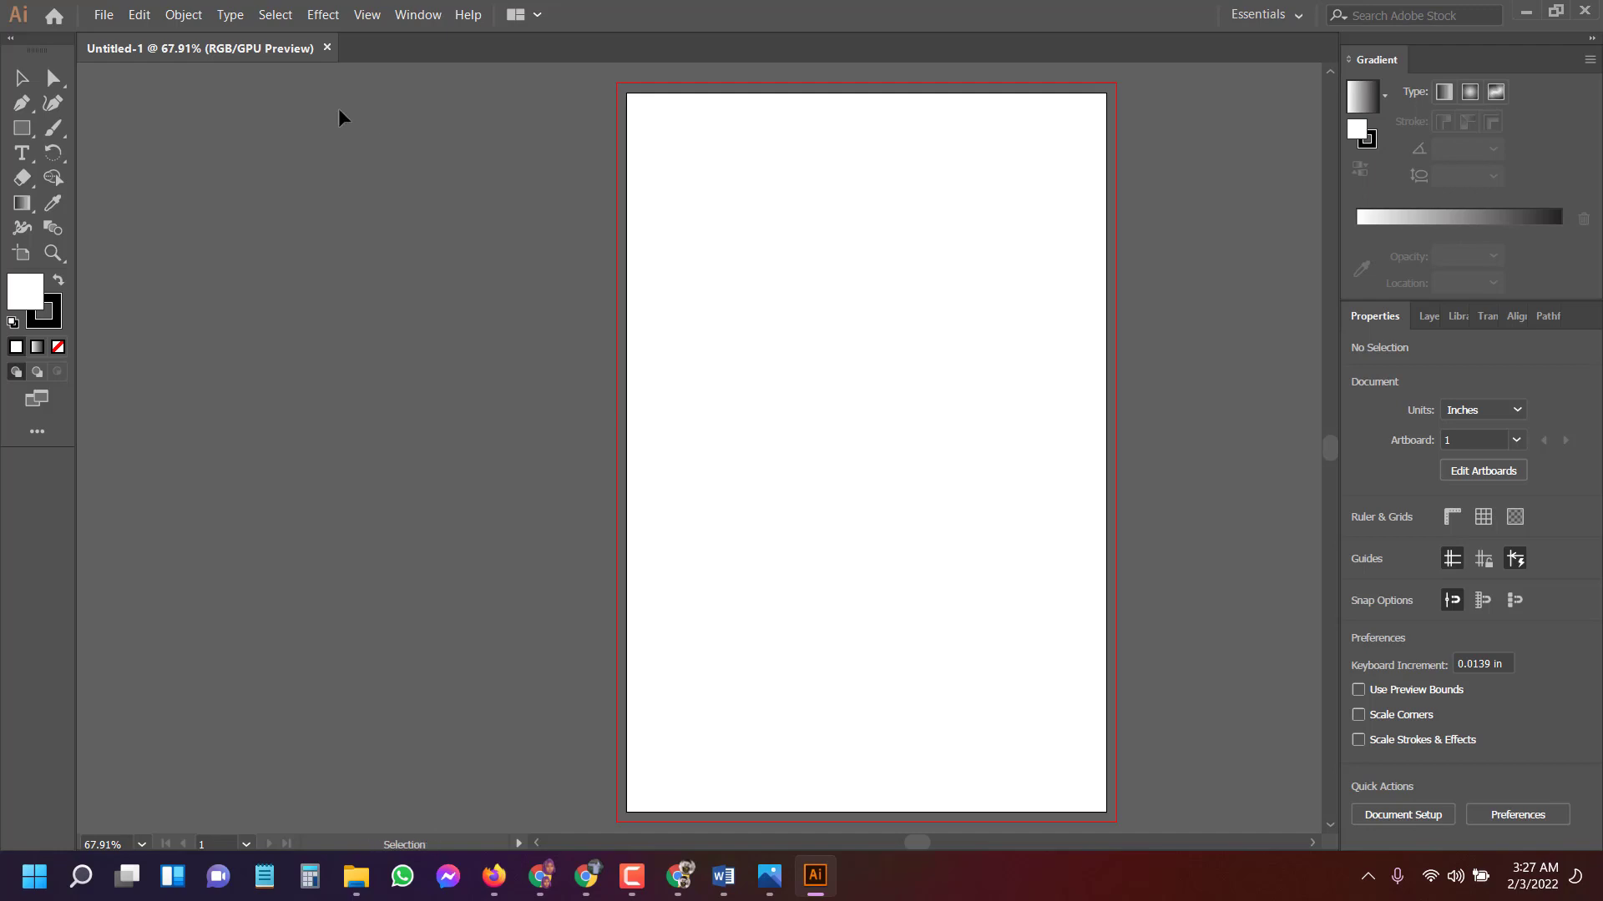
Recreate the 6 x 9 in document with all bleed set to 0 and close Untitled-1.
{"action": "key", "text": "ctrl+n"}
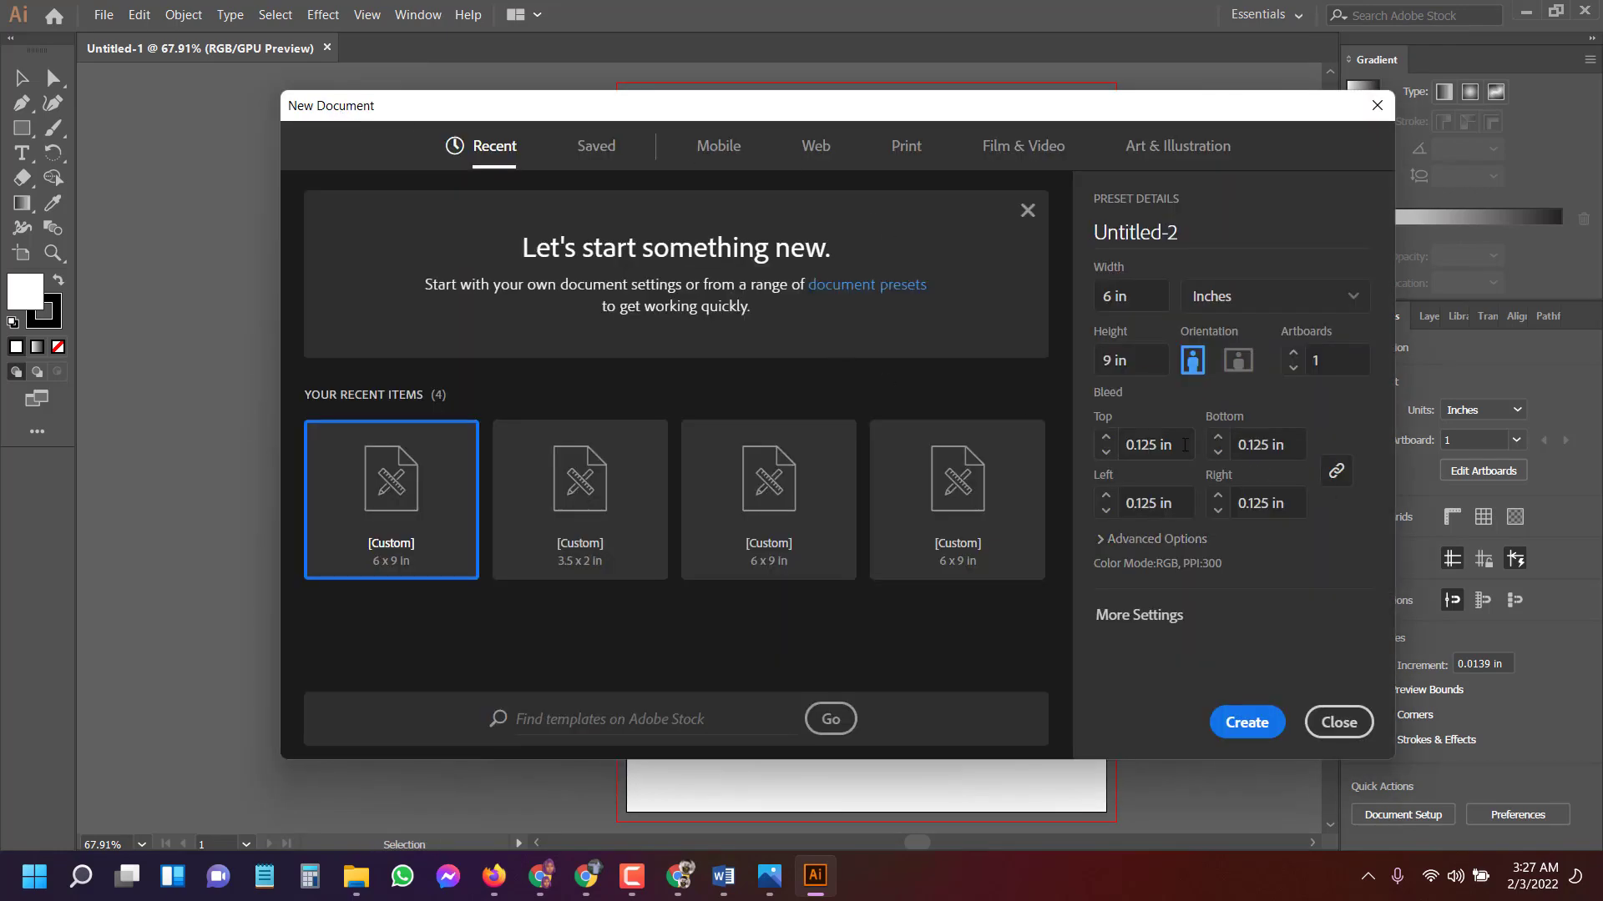
{"action": "left_click", "coordinate": [1184, 445]}
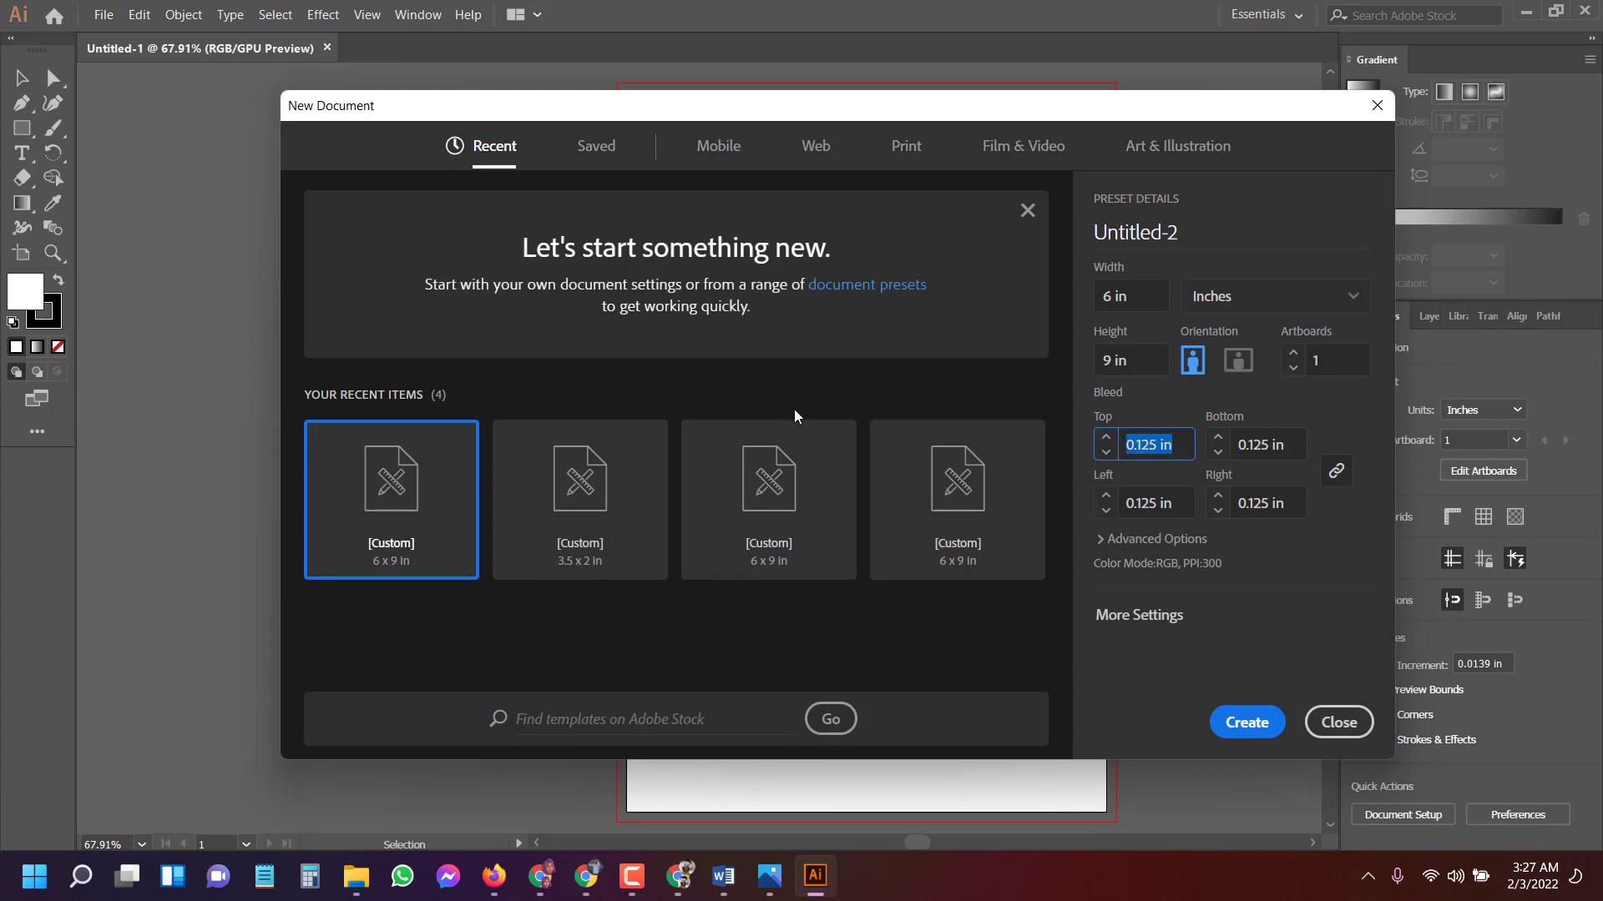
{"action": "type", "text": "0"}
{"action": "left_click", "coordinate": [1296, 447]}
{"action": "type", "text": "0"}
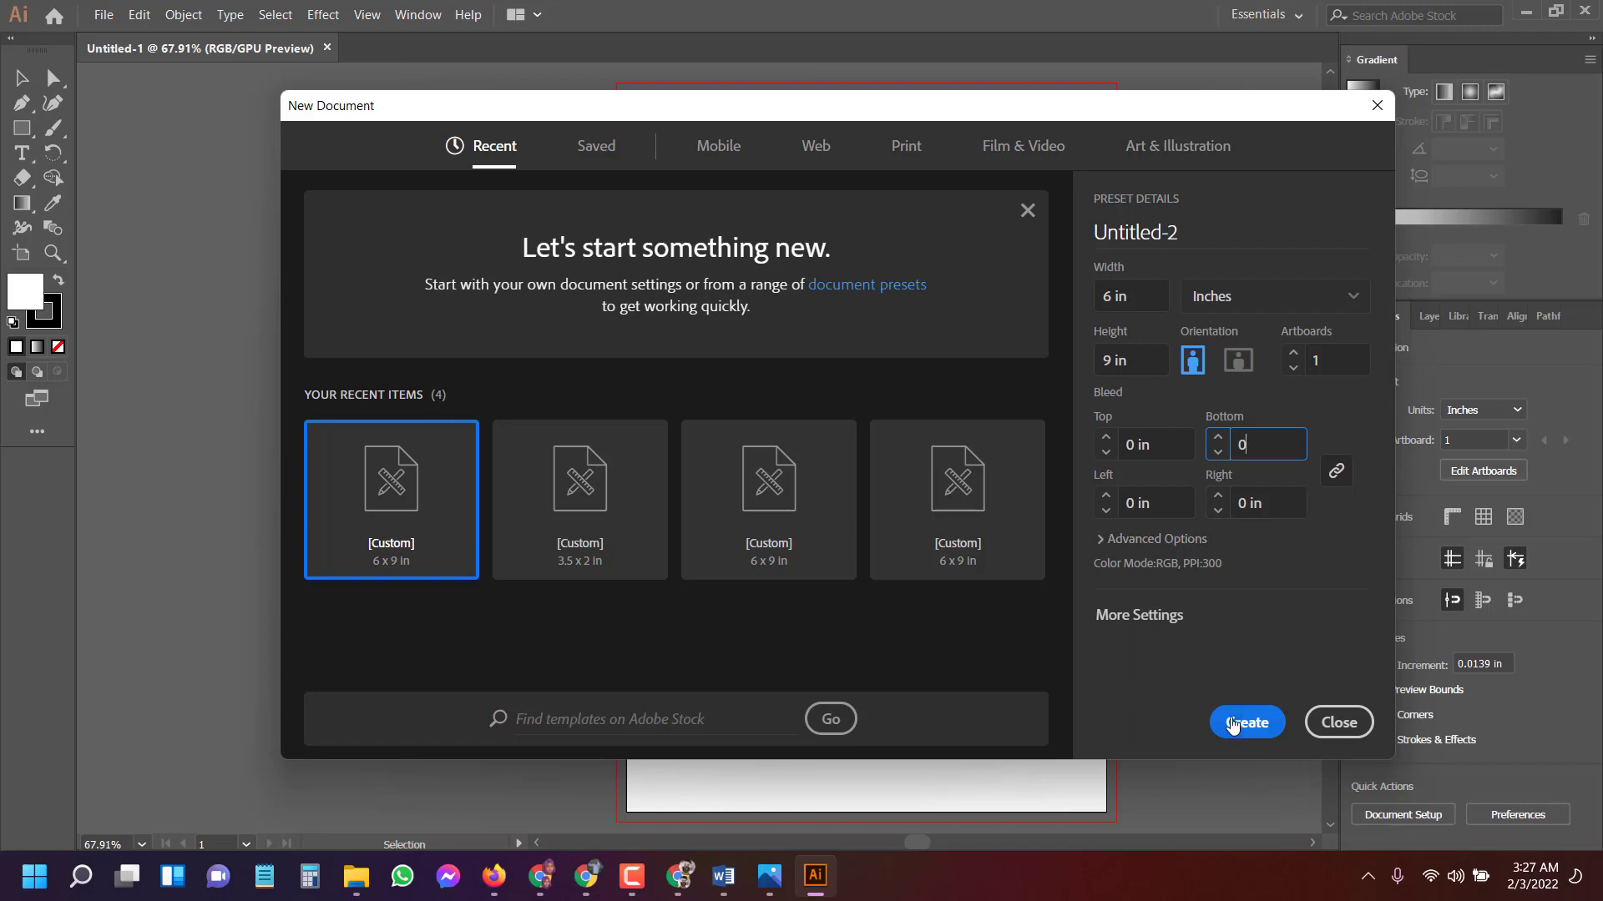
{"action": "left_click", "coordinate": [1233, 723]}
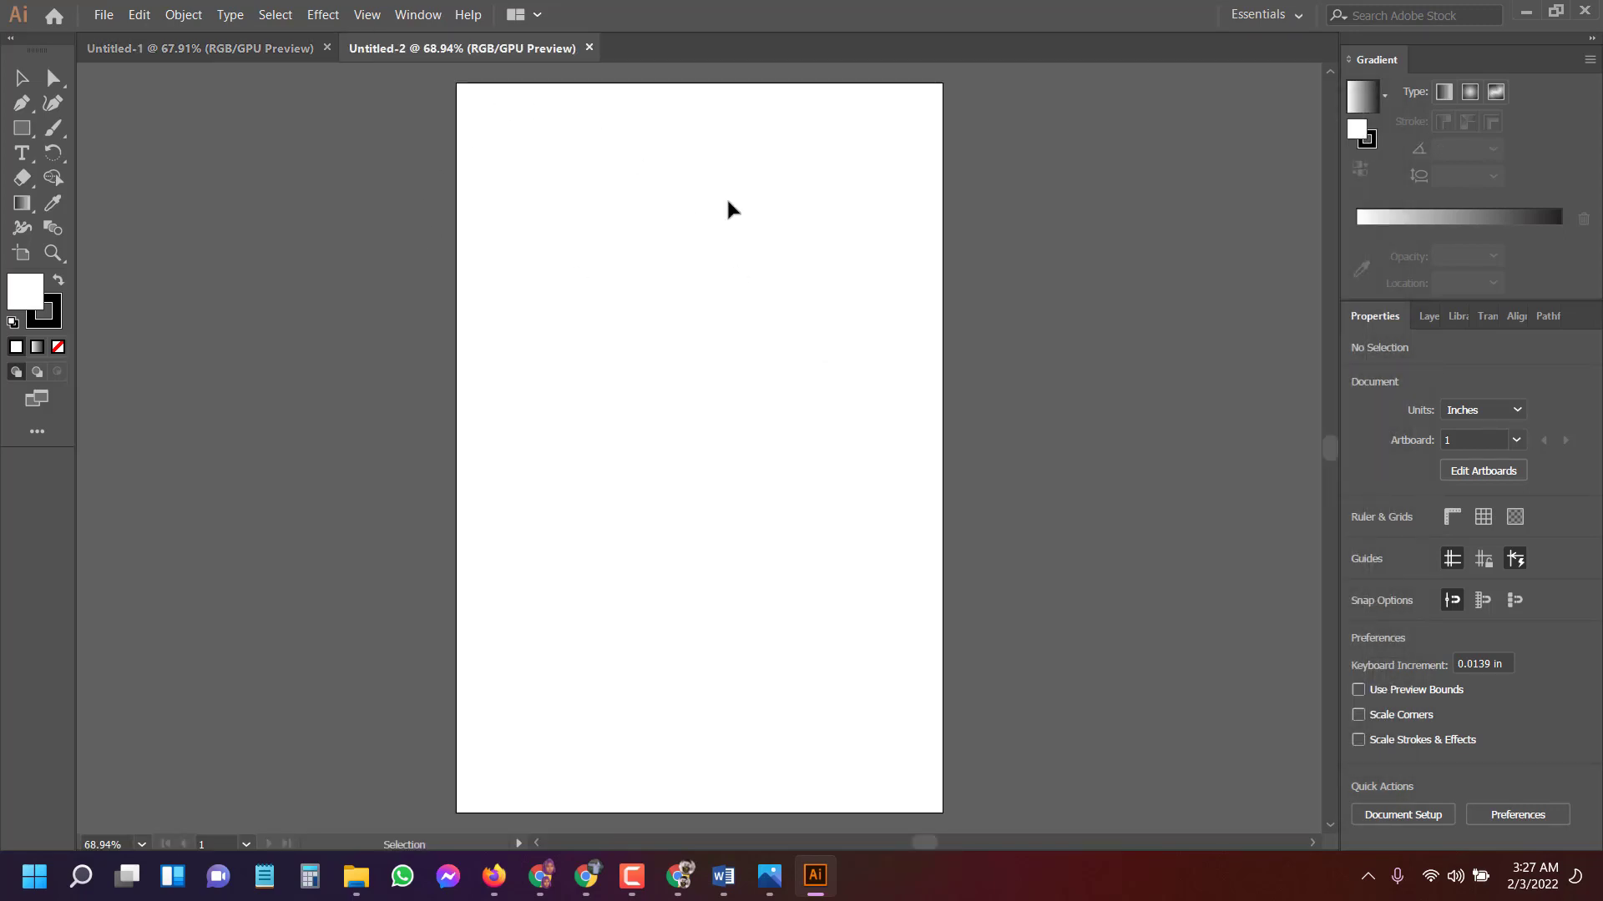
{"action": "left_click", "coordinate": [327, 49]}
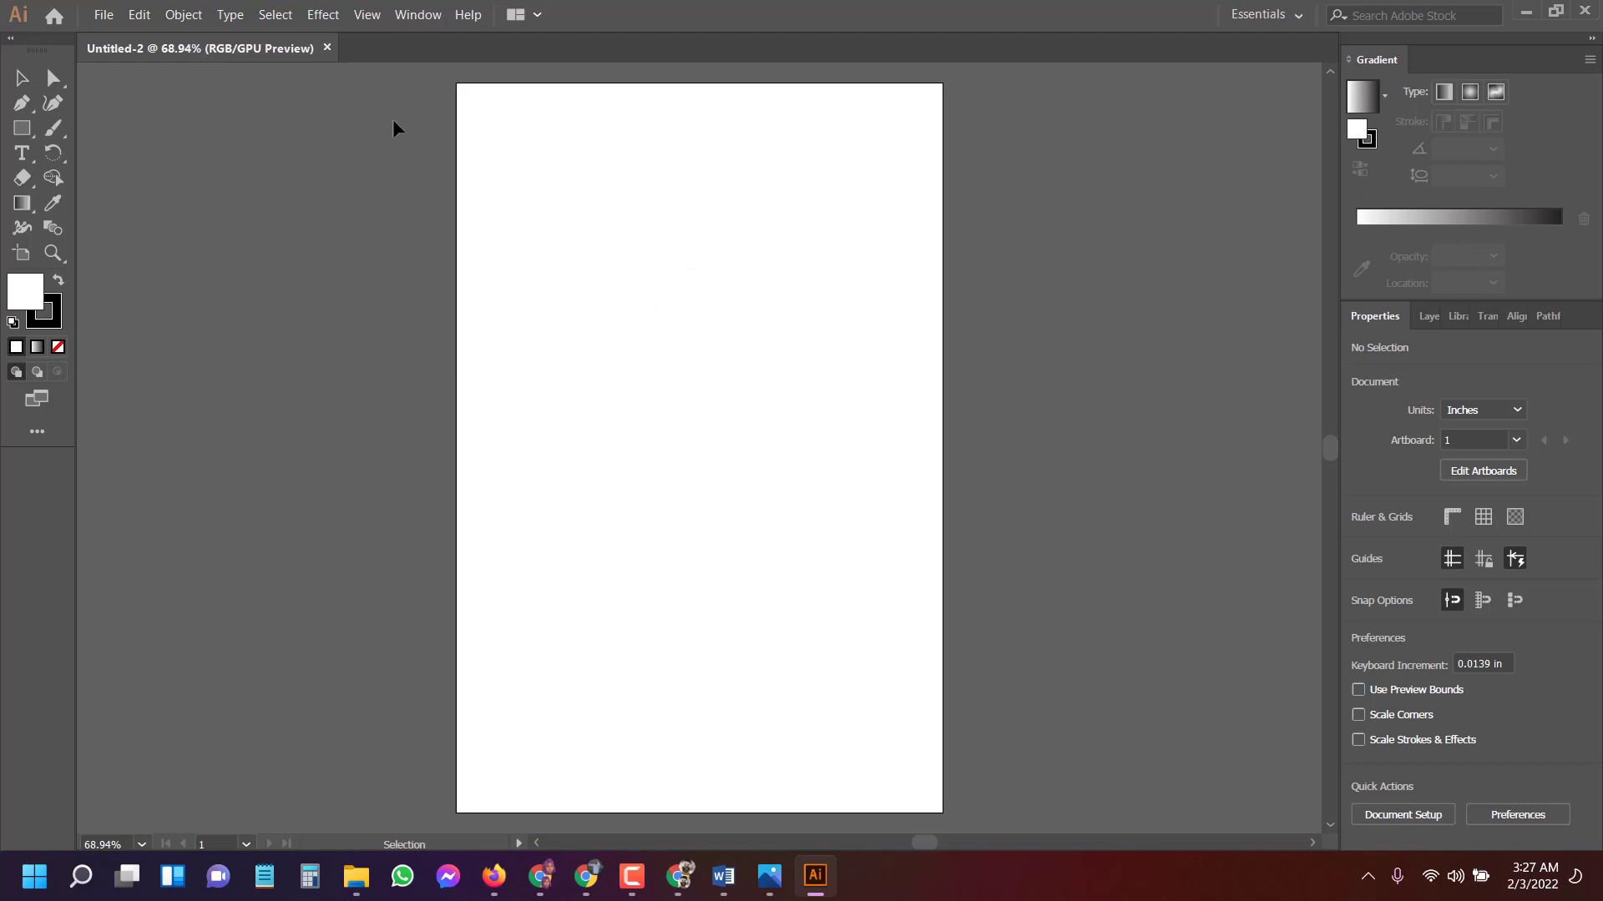
Draw a rectangle covering the whole 6 x 9 in artboard.
{"action": "left_click", "coordinate": [23, 130]}
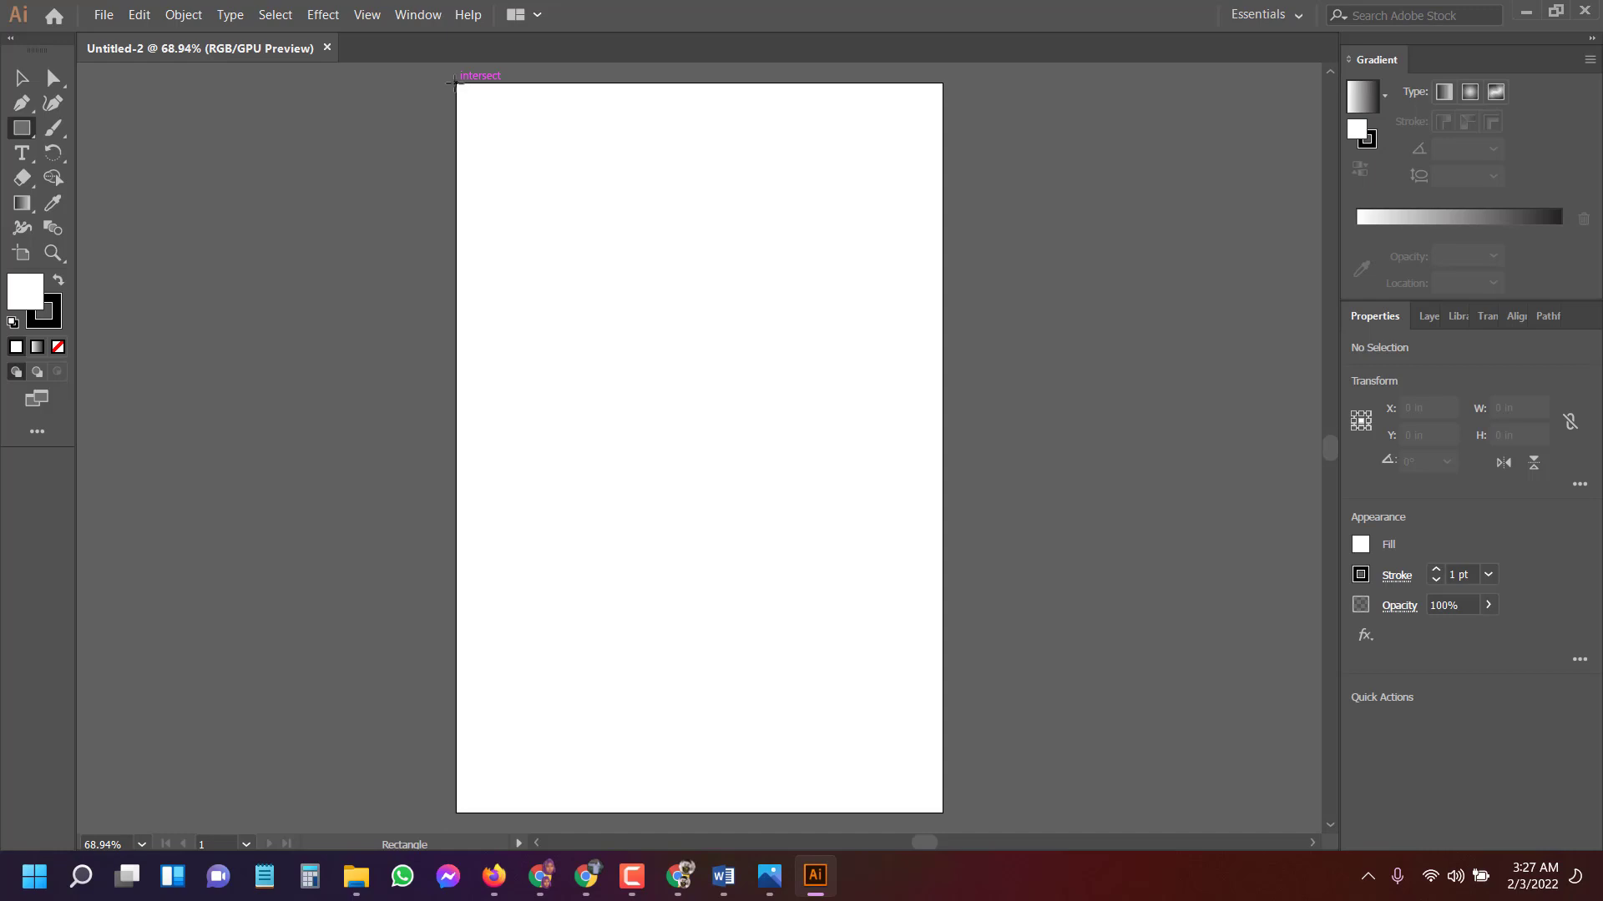
{"action": "left_click_drag", "start_coordinate": [456, 82], "coordinate": [942, 812]}
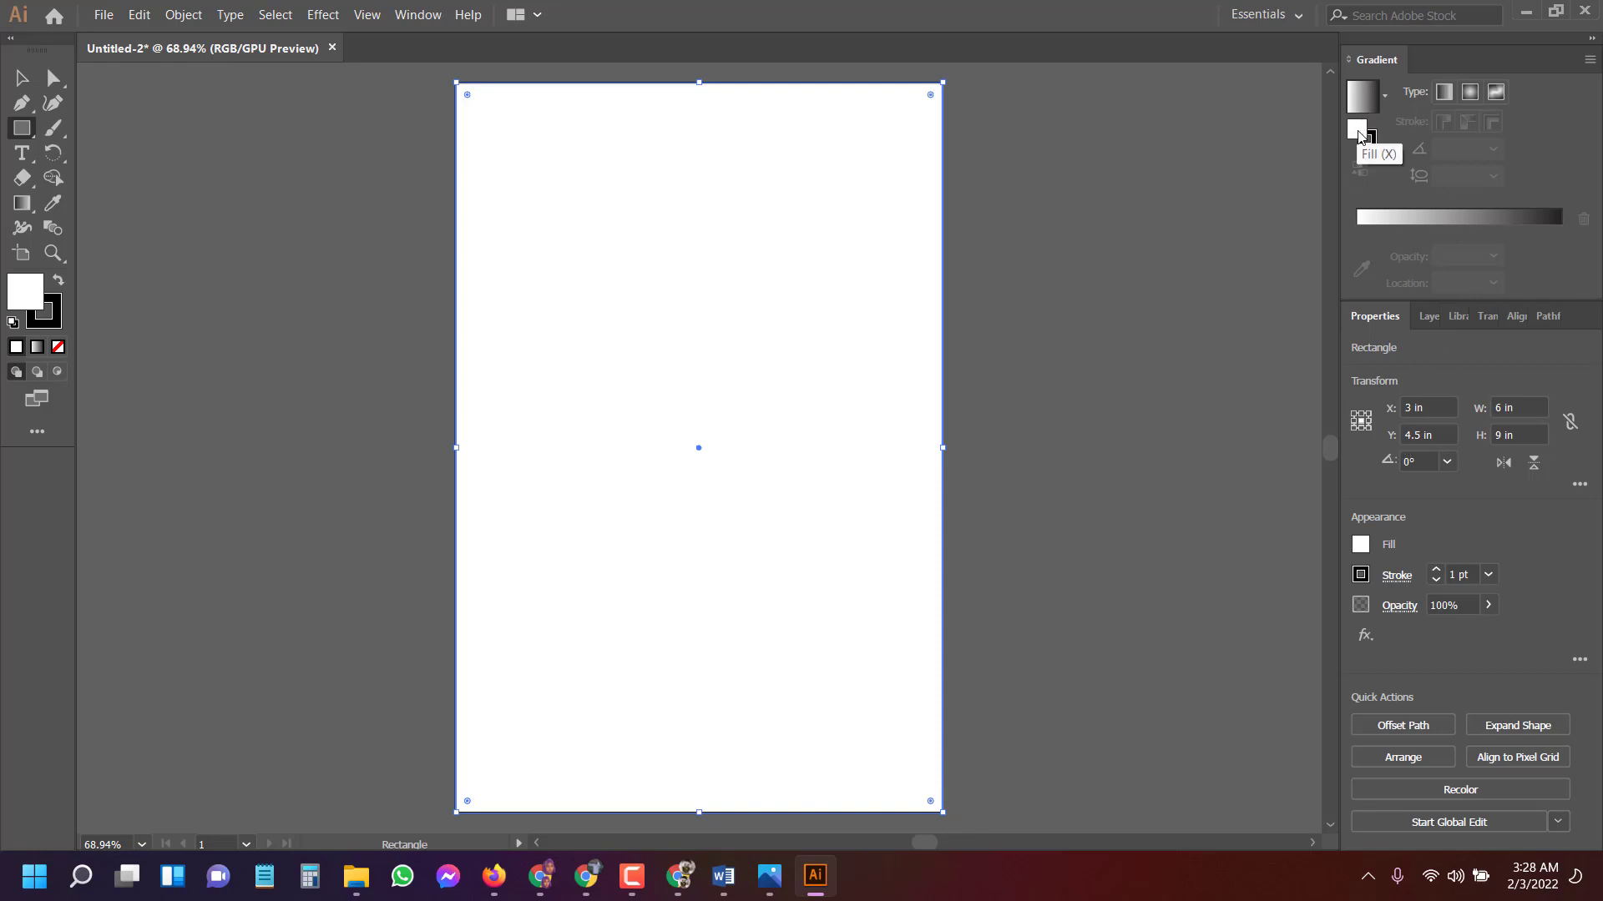
{"action": "double_click", "coordinate": [27, 296]}
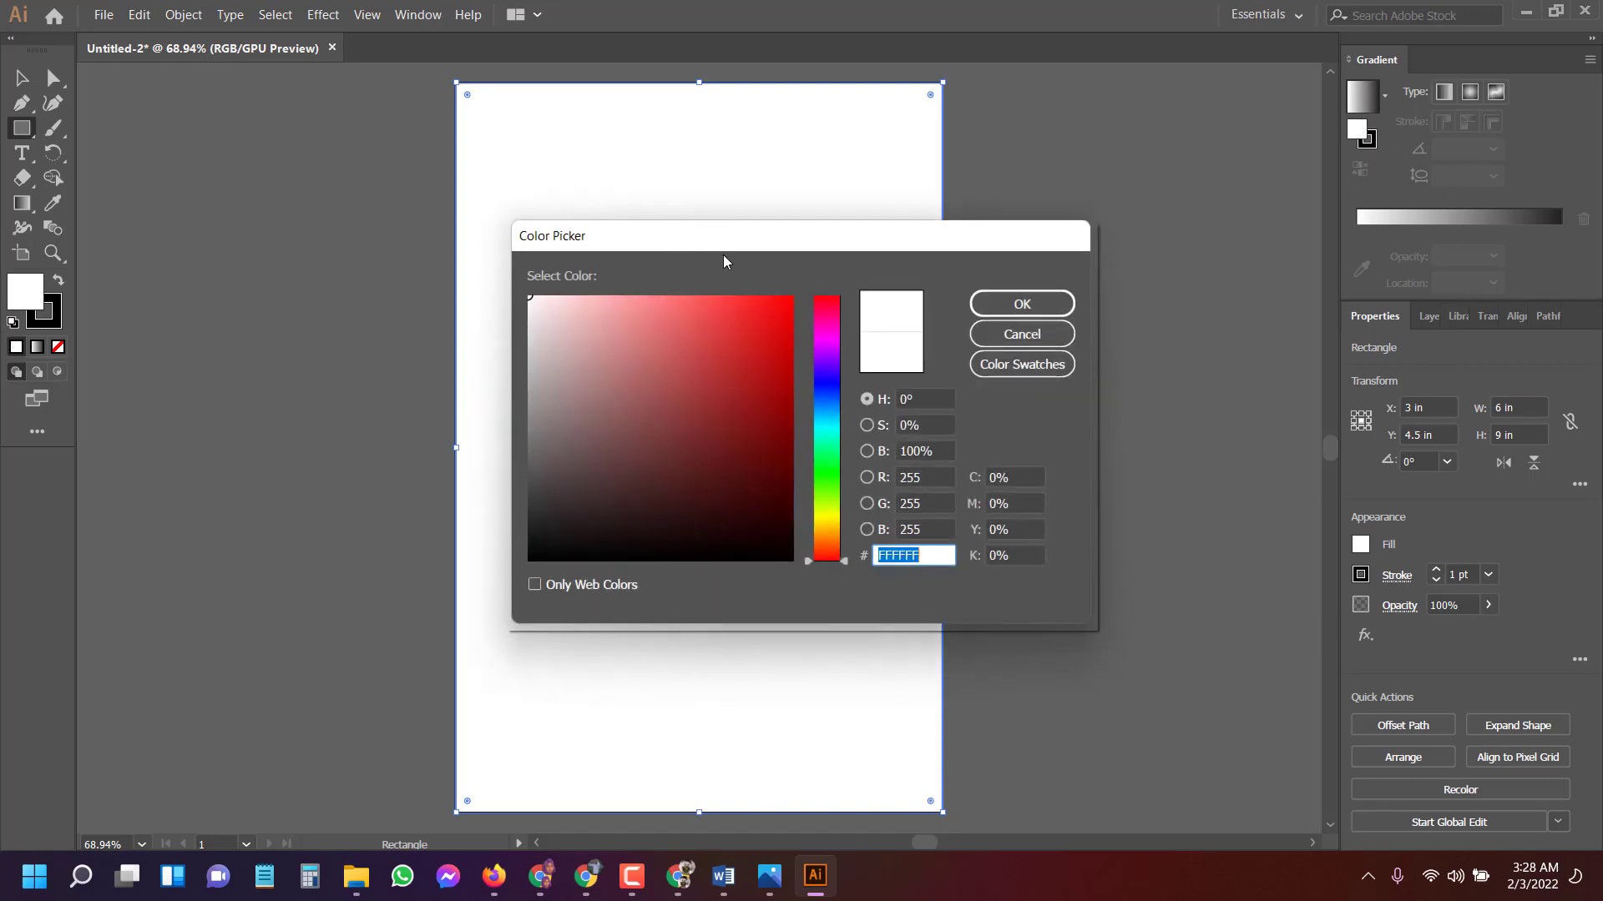
{"action": "left_click", "coordinate": [1023, 303]}
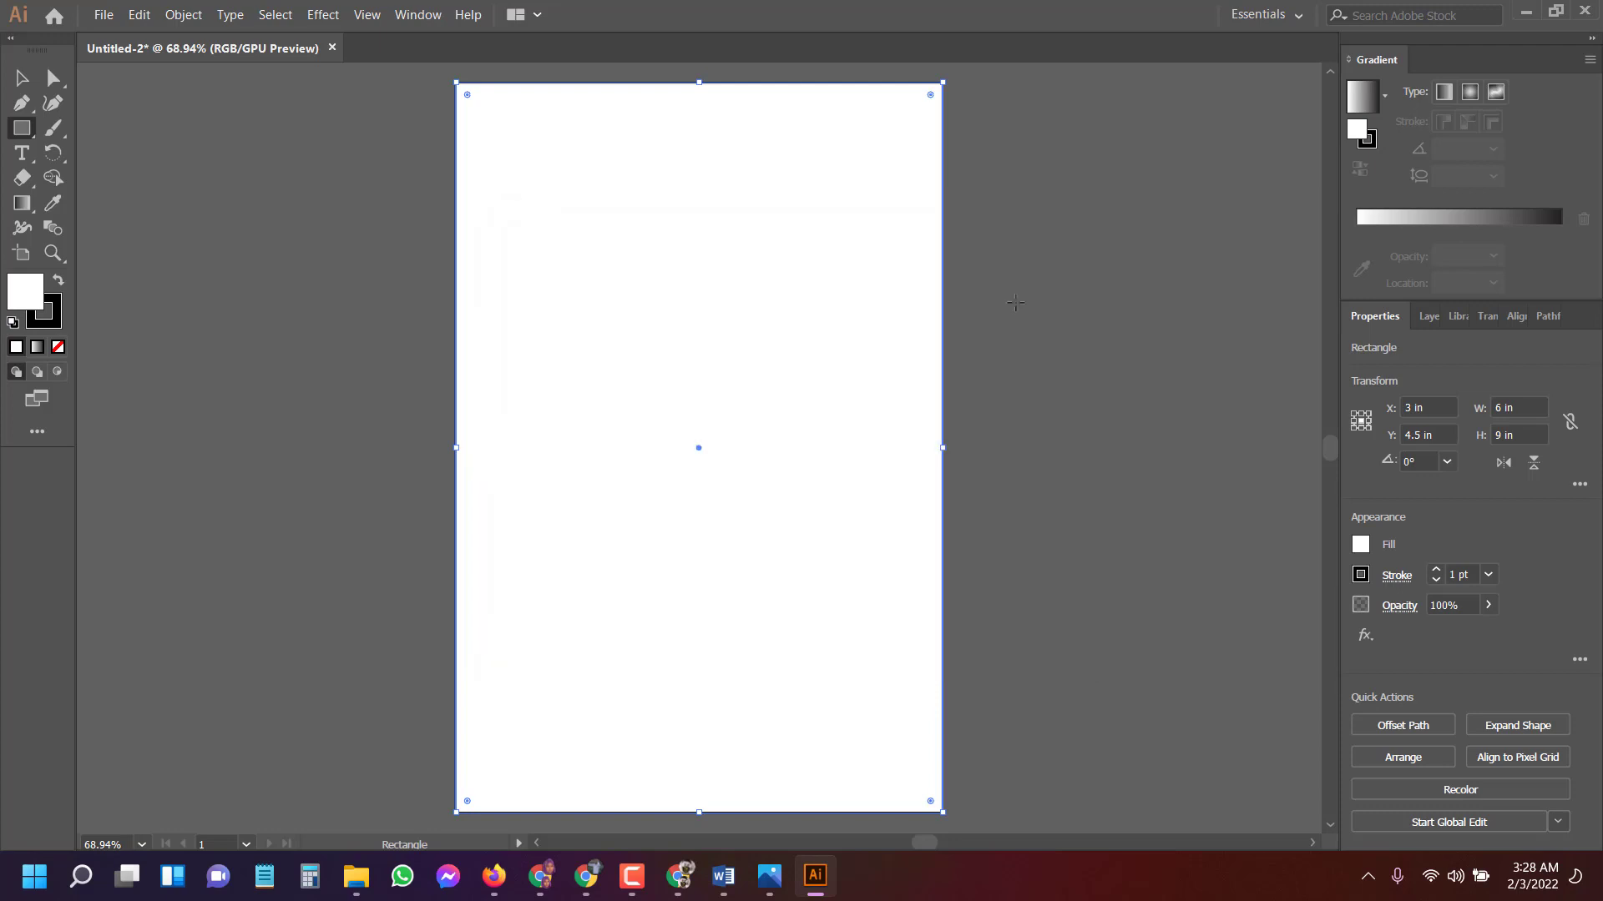
Fill the full-page rectangle with bright red CC2525.
{"action": "key", "text": "a"}
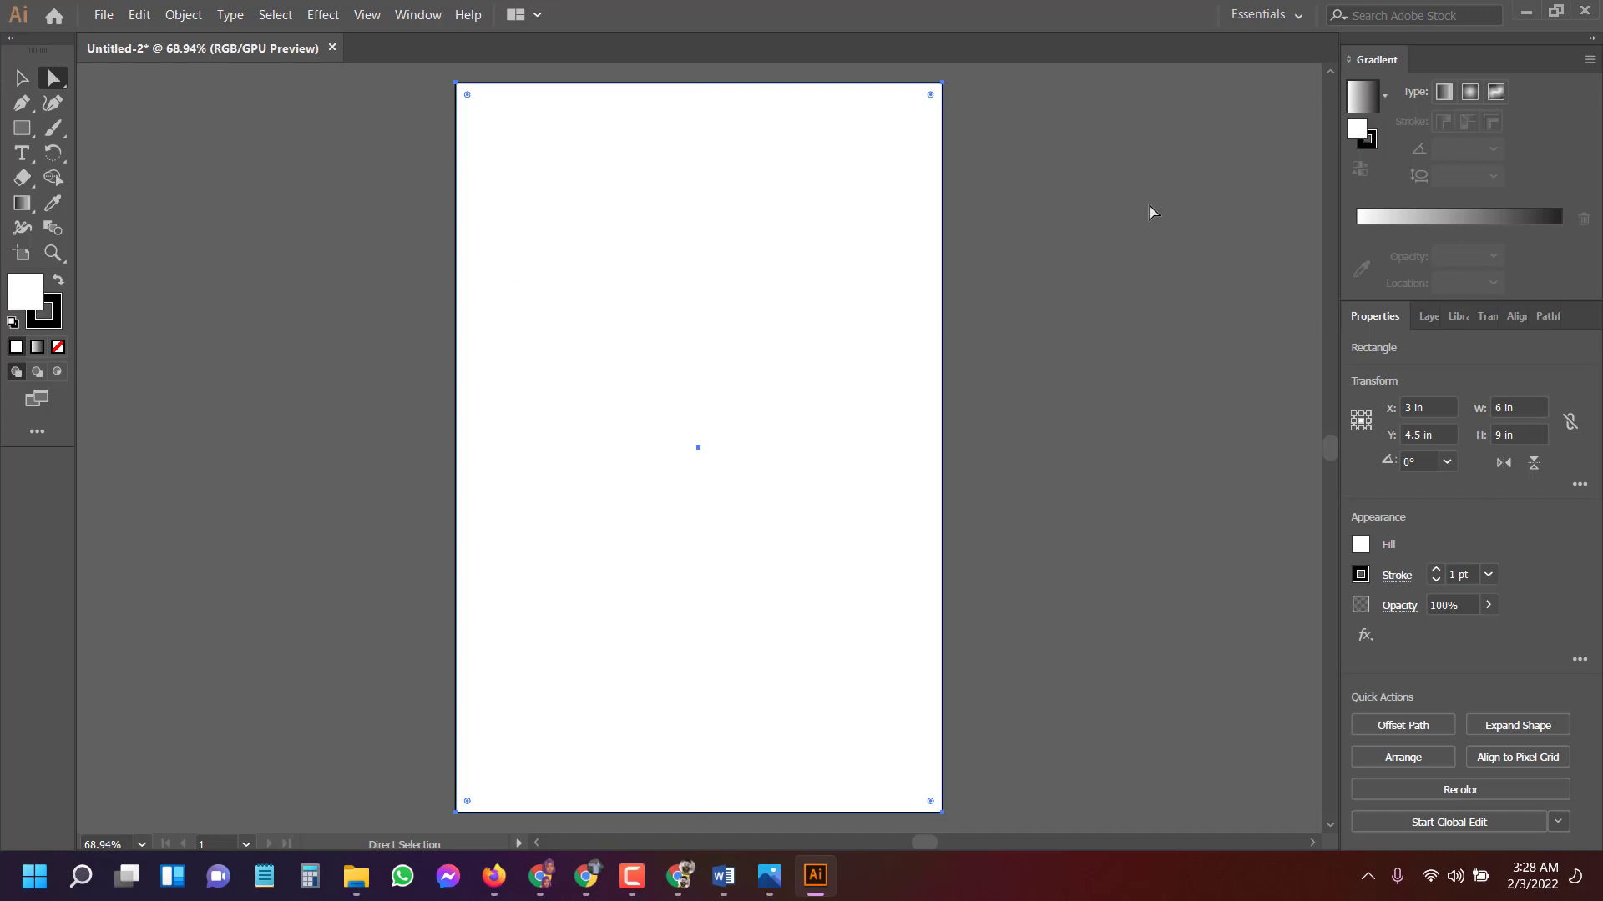
{"action": "double_click", "coordinate": [1356, 127]}
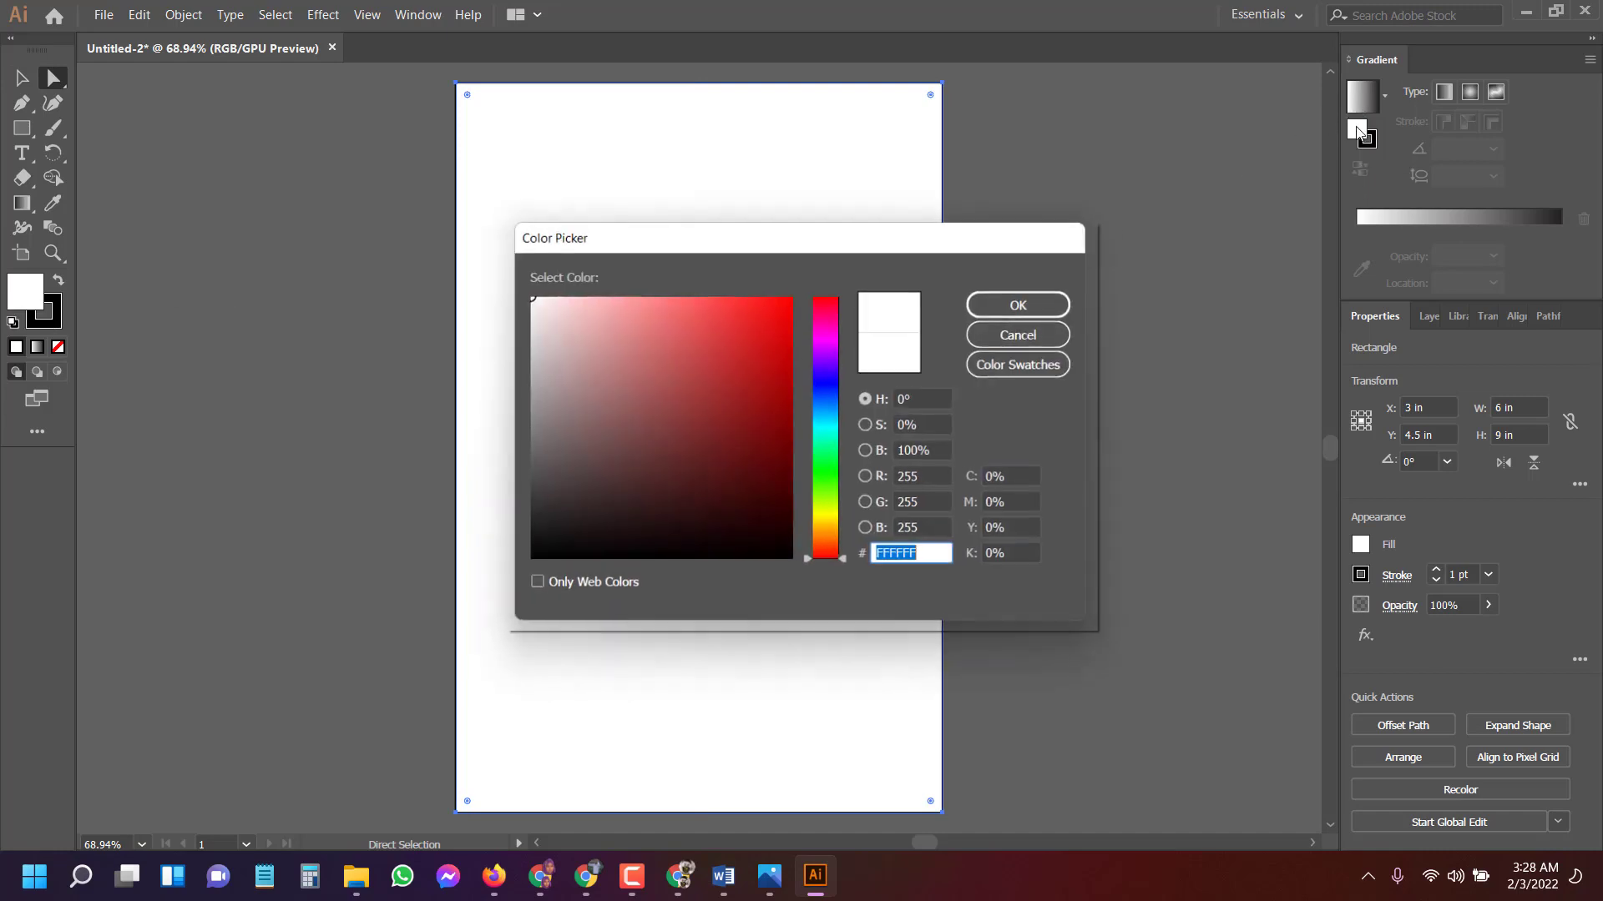
{"action": "left_click", "coordinate": [572, 357]}
{"action": "left_click", "coordinate": [745, 348]}
{"action": "left_click", "coordinate": [1015, 303]}
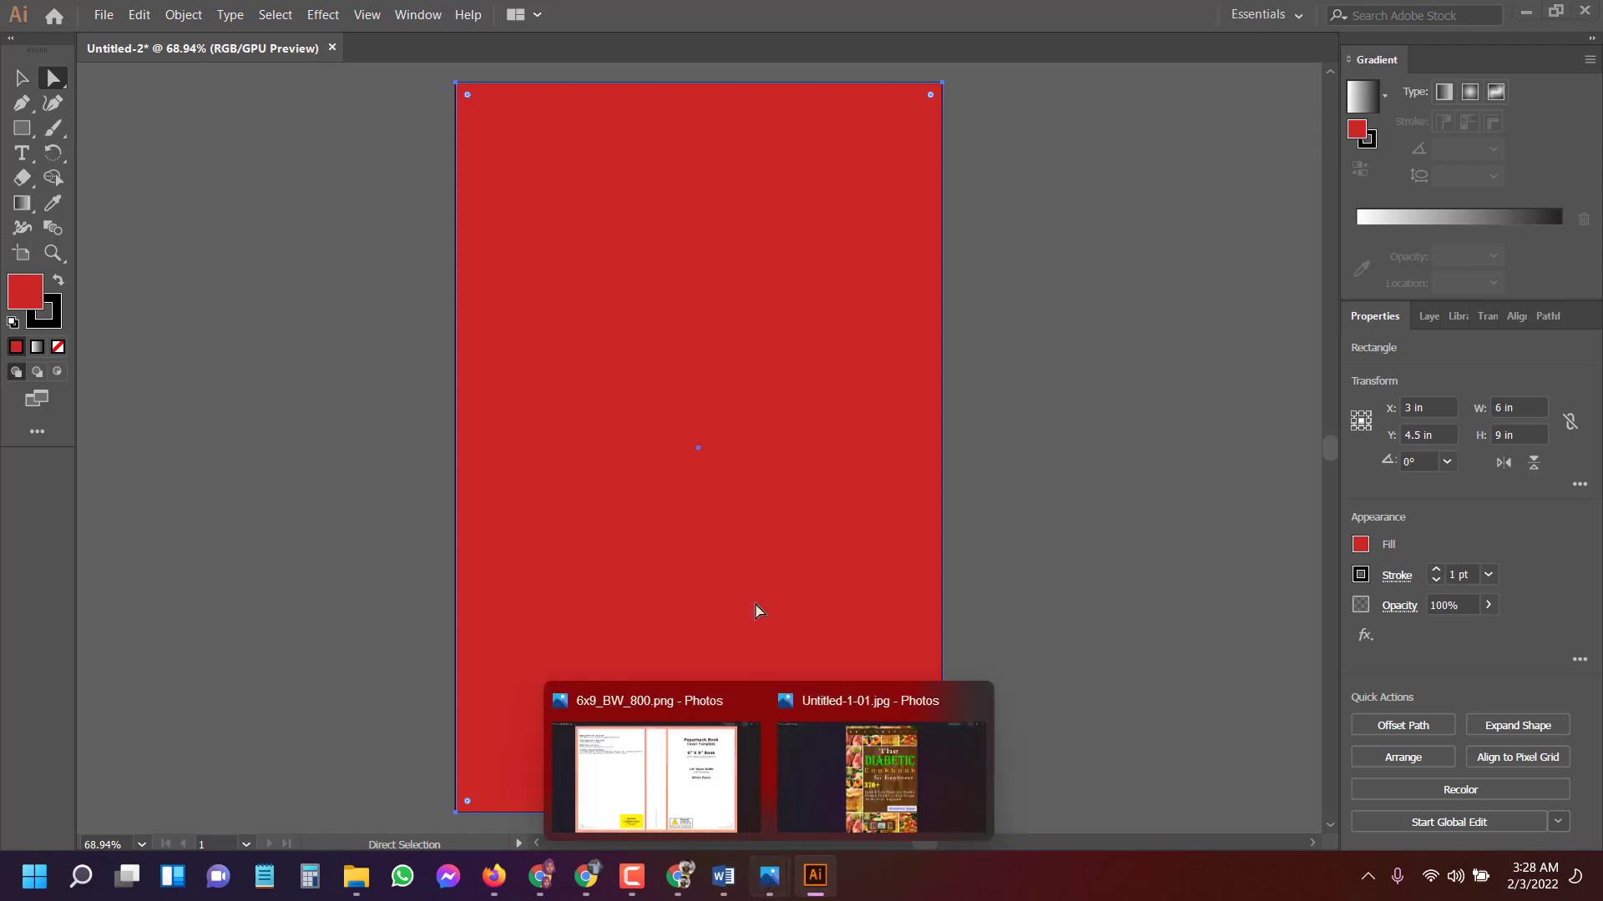
Open the cookbook cover and mockup photos beside the artboard as a colour reference.
{"action": "left_click", "coordinate": [884, 777]}
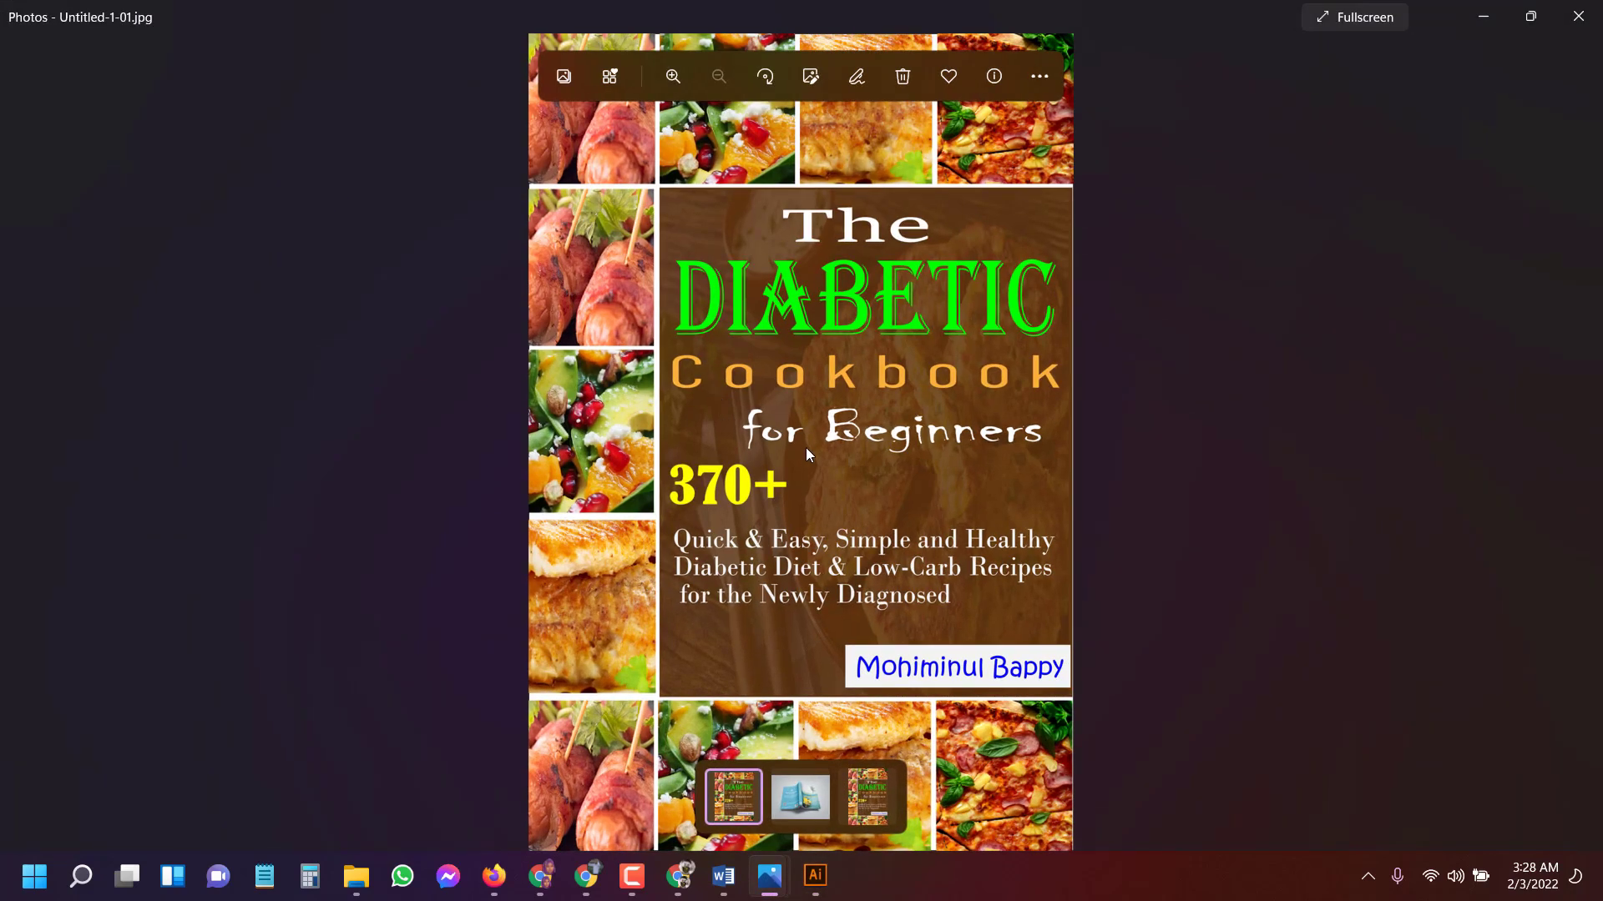
{"action": "left_click_drag", "start_coordinate": [910, 16], "coordinate": [1129, 427]}
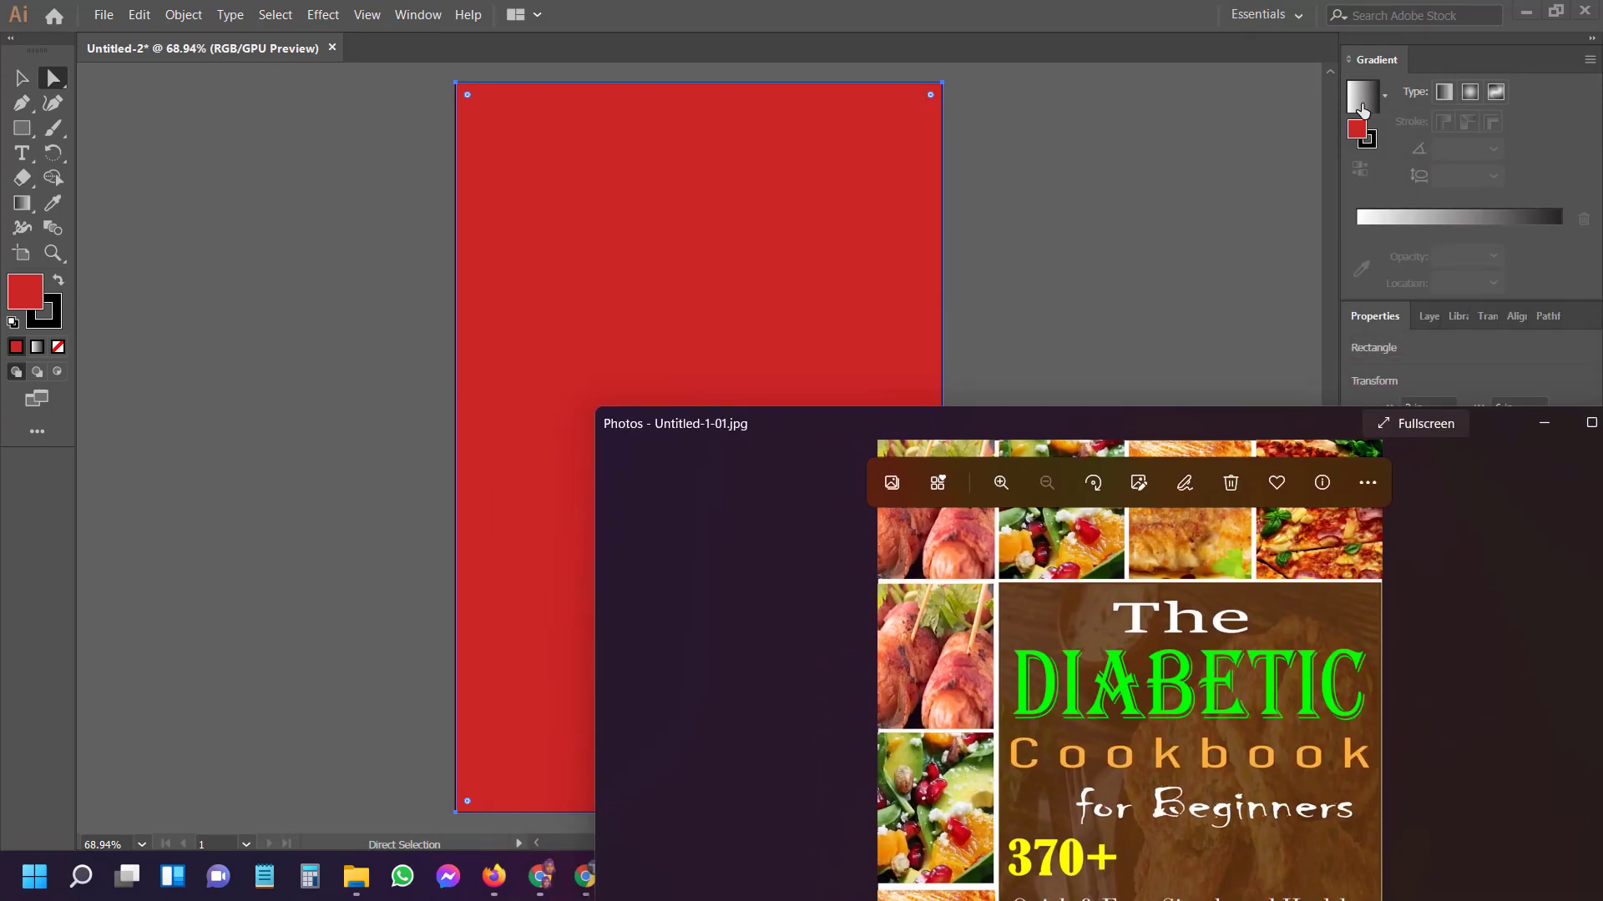
{"action": "key", "text": "Right"}
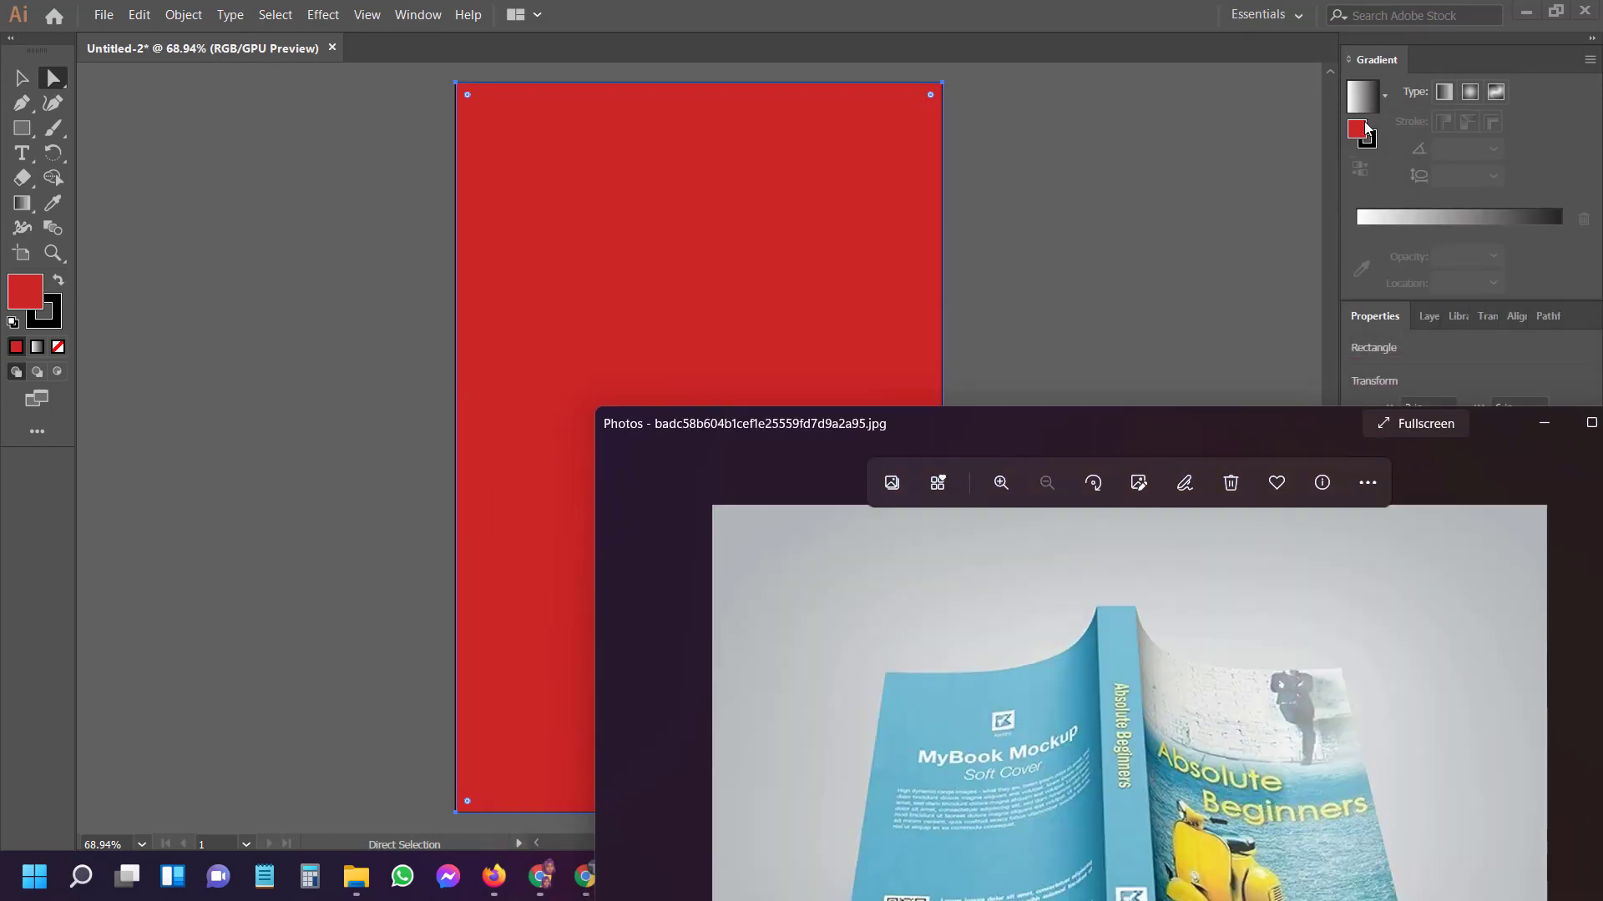
Try a darker red-brown fill on the rectangle, then undo it back to red.
{"action": "double_click", "coordinate": [1361, 129]}
{"action": "left_click", "coordinate": [763, 436]}
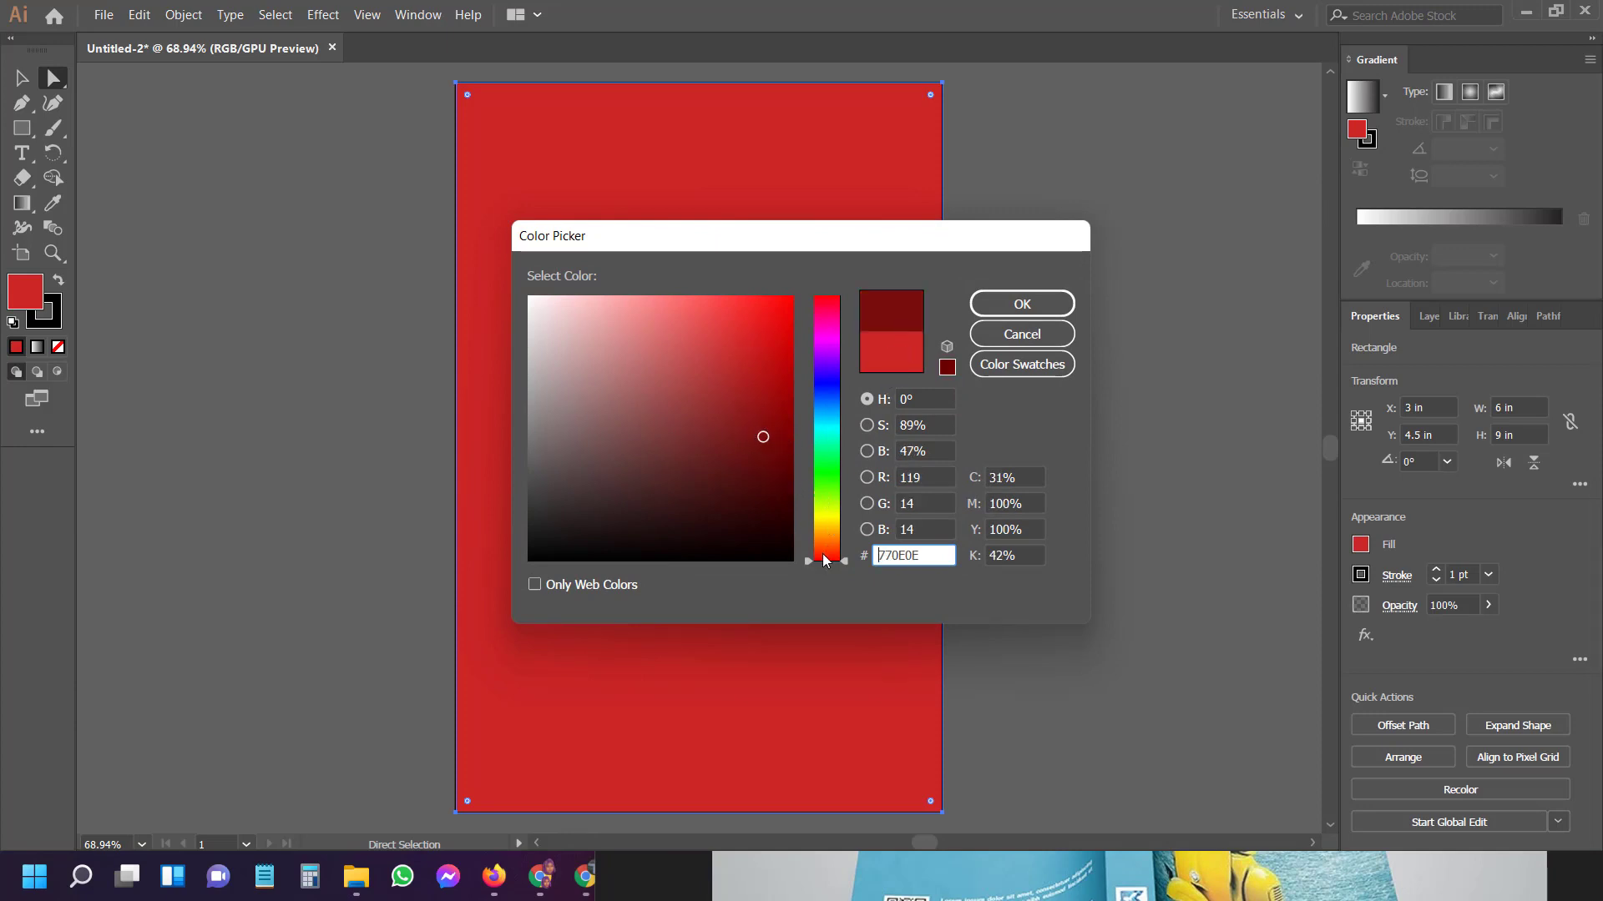
{"action": "left_click_drag", "start_coordinate": [824, 559], "coordinate": [824, 554]}
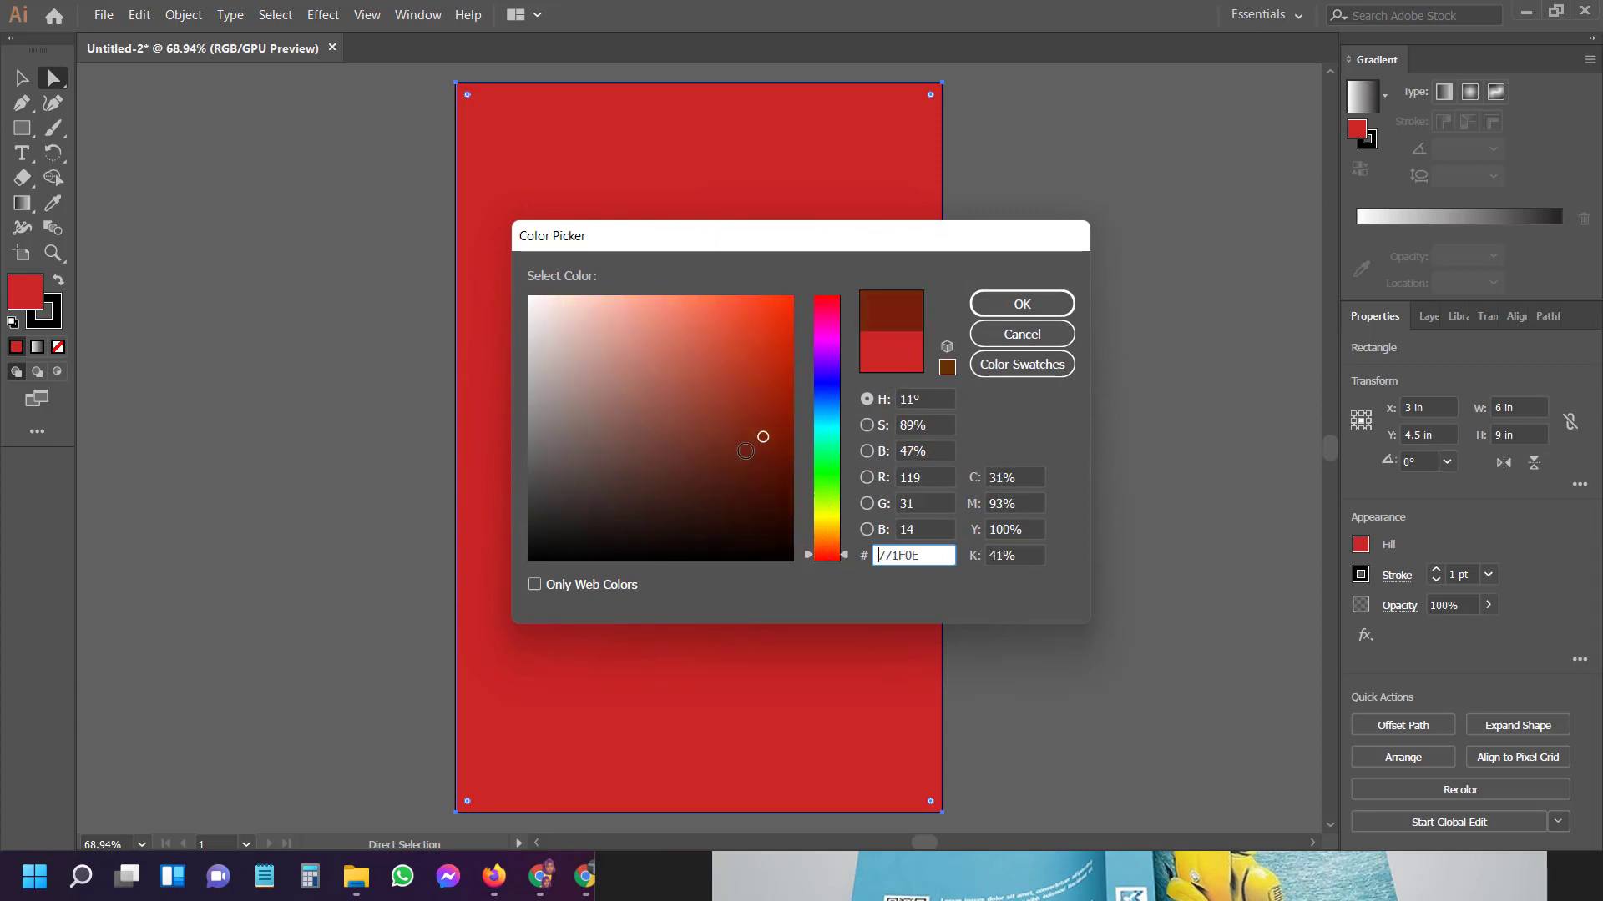
{"action": "mouse_move", "coordinate": [745, 450]}
{"action": "left_mouse_down"}
{"action": "mouse_move", "coordinate": [751, 512]}
{"action": "mouse_move", "coordinate": [732, 473]}
{"action": "left_mouse_up"}
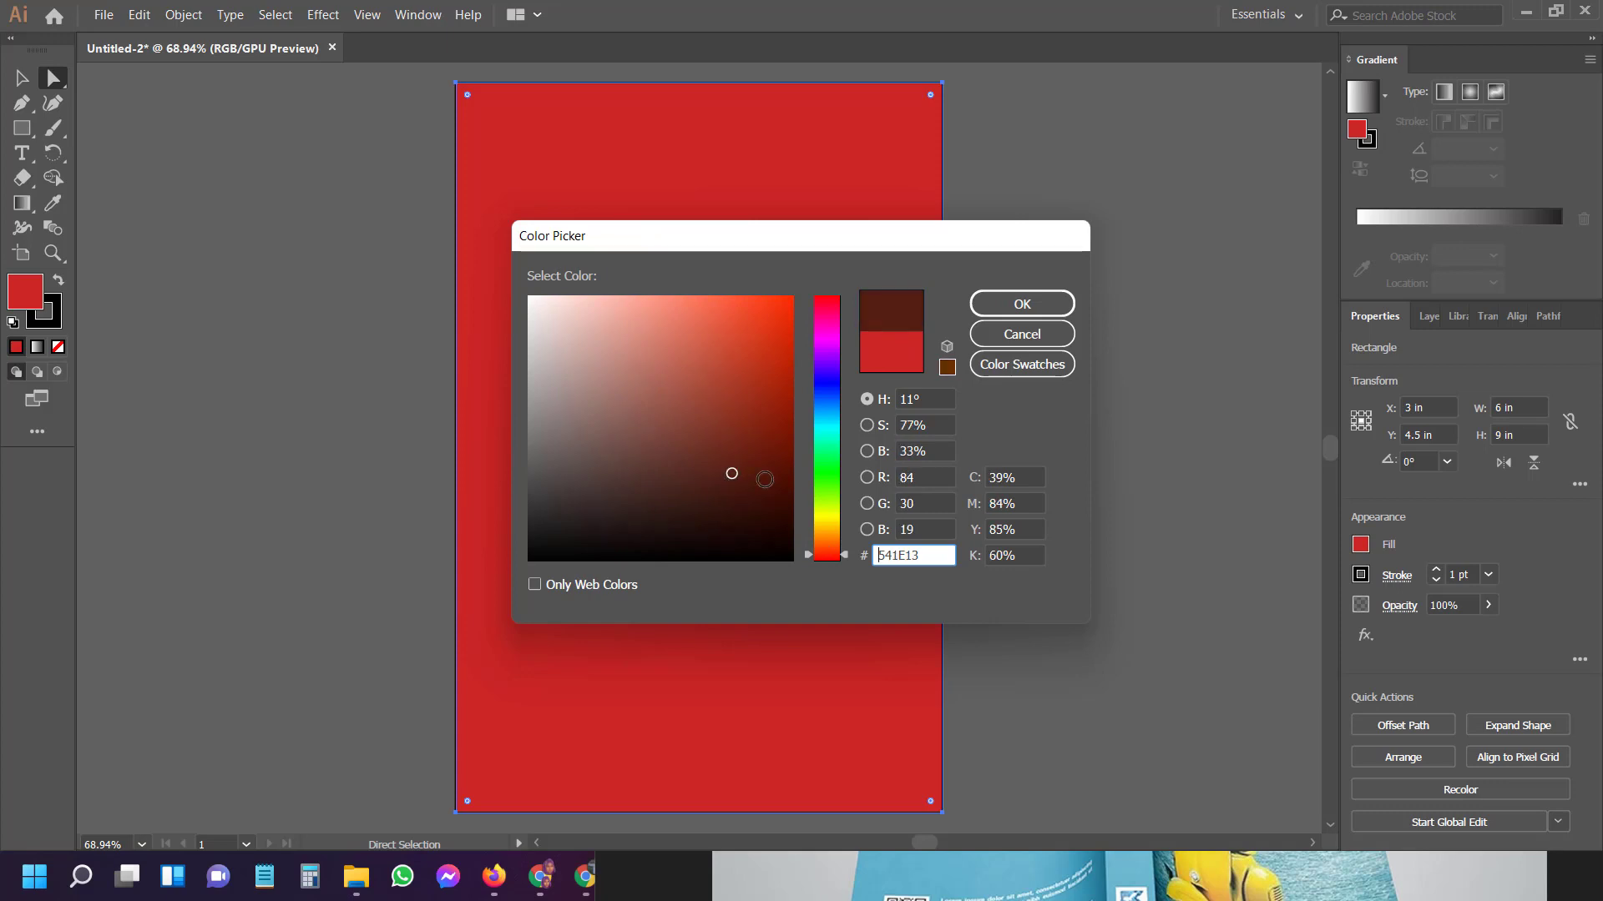
{"action": "left_click", "coordinate": [764, 479]}
{"action": "left_click", "coordinate": [741, 465]}
{"action": "left_click", "coordinate": [1010, 306]}
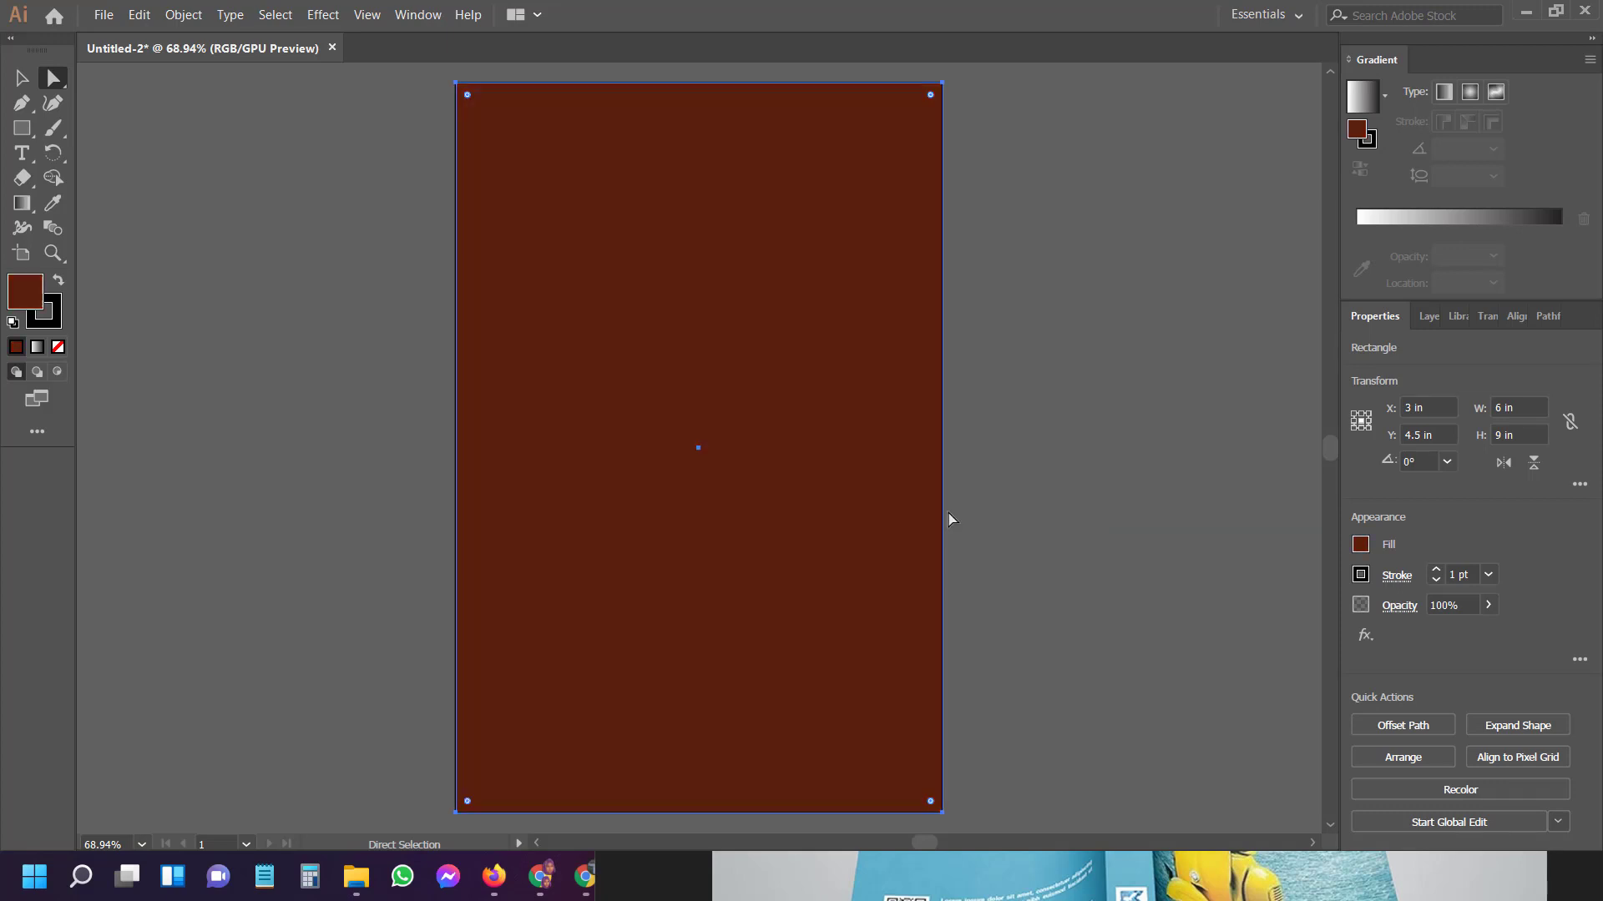
{"action": "scroll", "coordinate": [1109, 849], "scroll_direction": "right", "scroll_amount": 3}
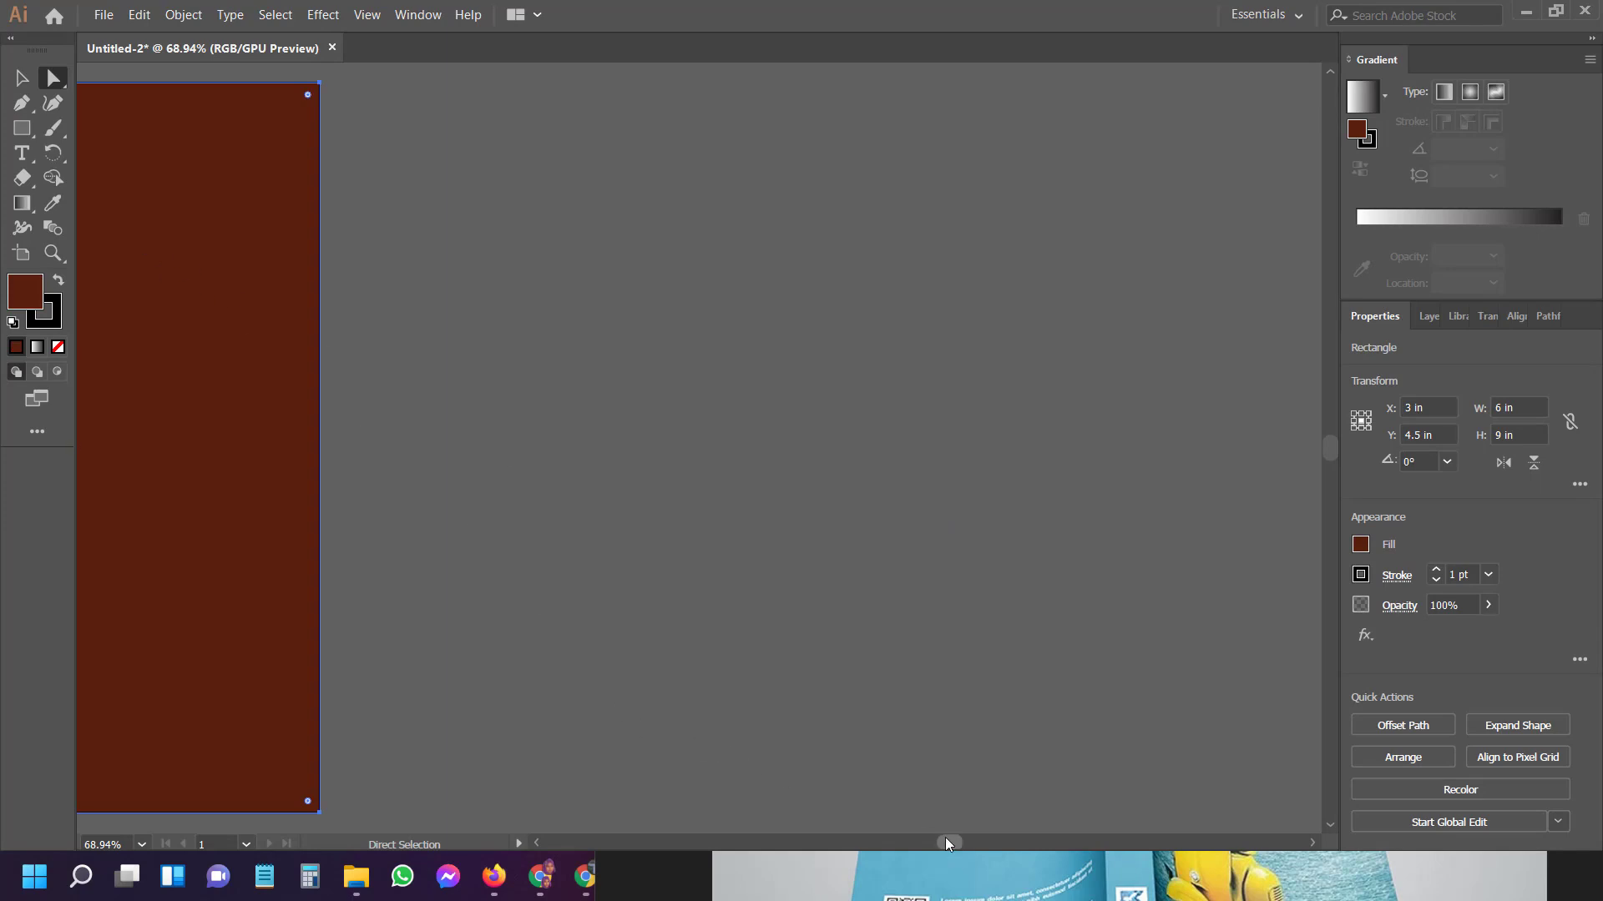
{"action": "left_click_drag", "start_coordinate": [946, 841], "coordinate": [919, 850]}
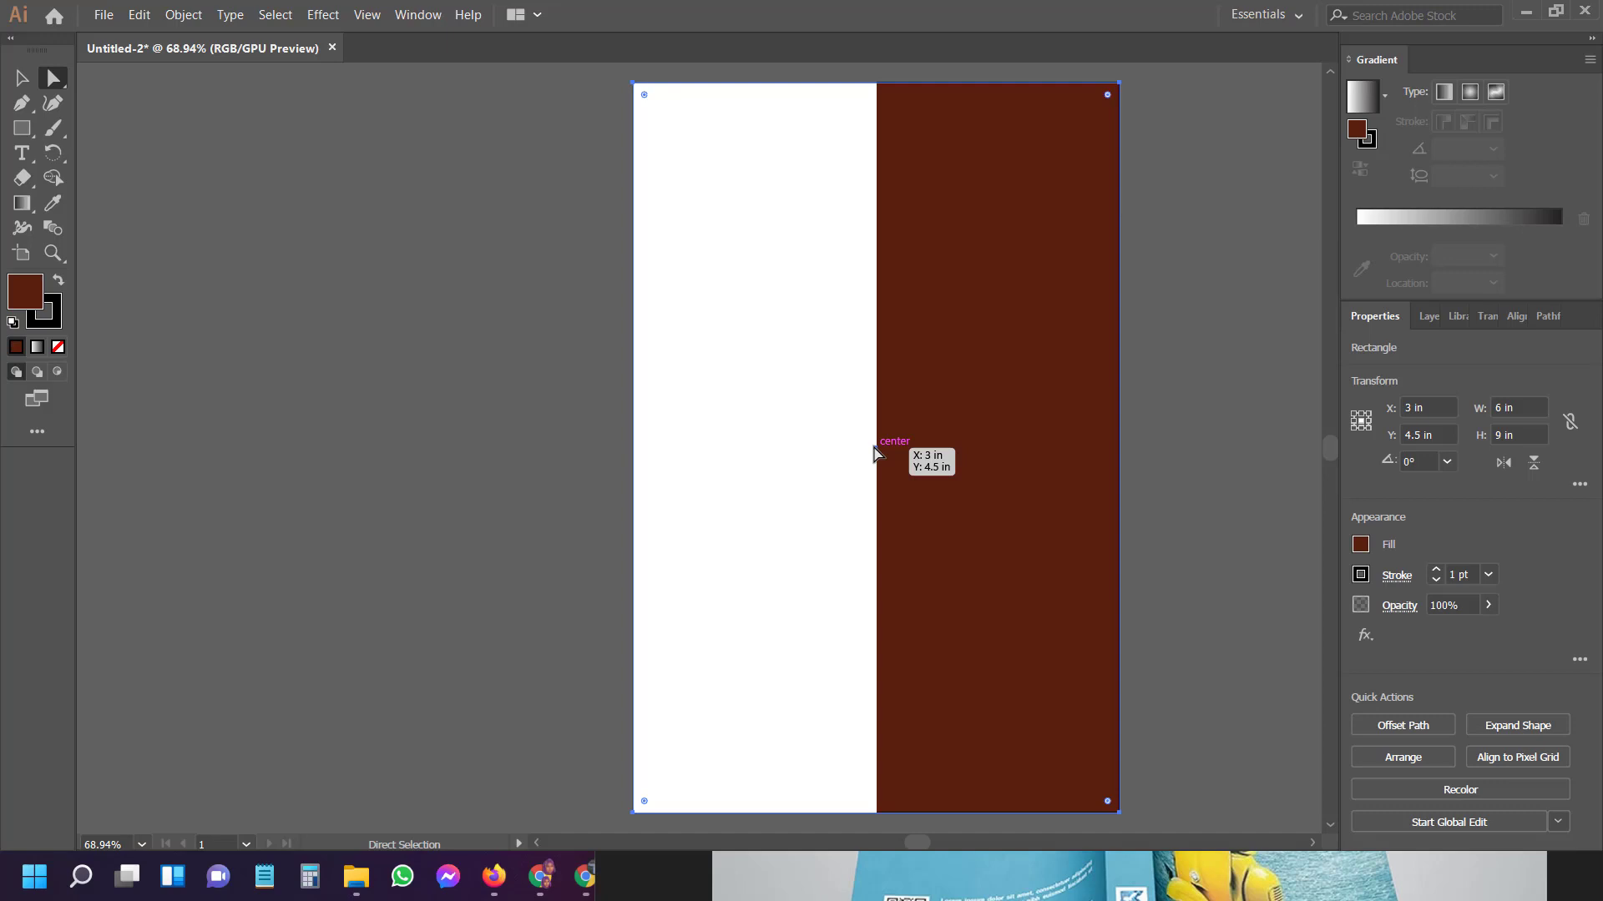
{"action": "key", "text": "ctrl+z"}
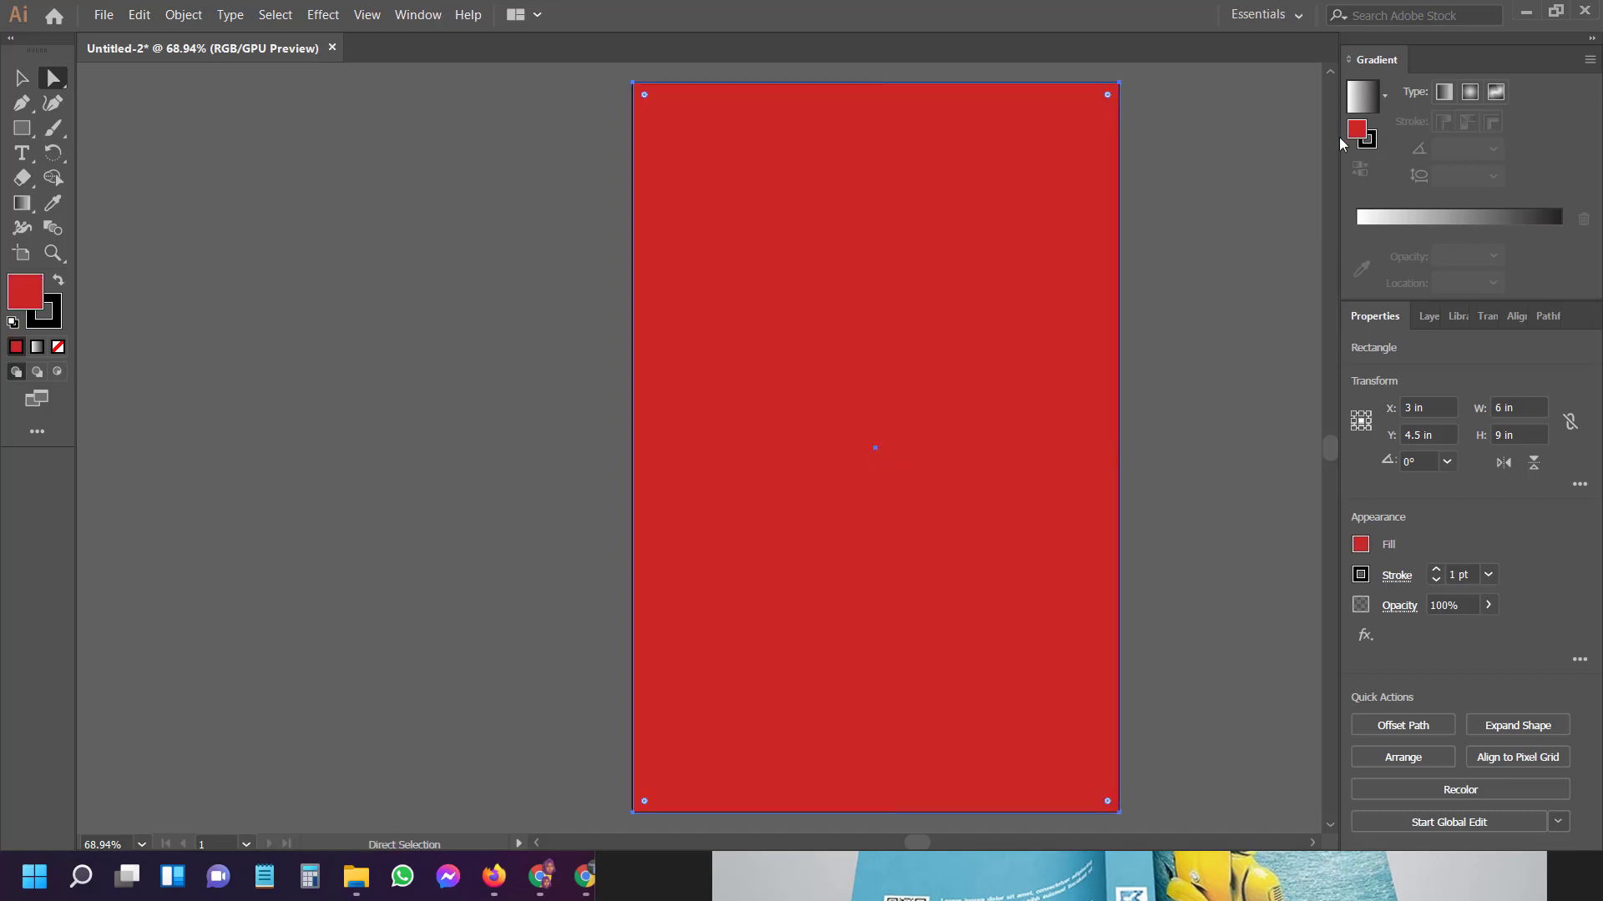
Set the rectangle fill to dark red 680909 and compare it with the cookbook cover photo.
{"action": "double_click", "coordinate": [1357, 128]}
{"action": "left_click", "coordinate": [769, 452]}
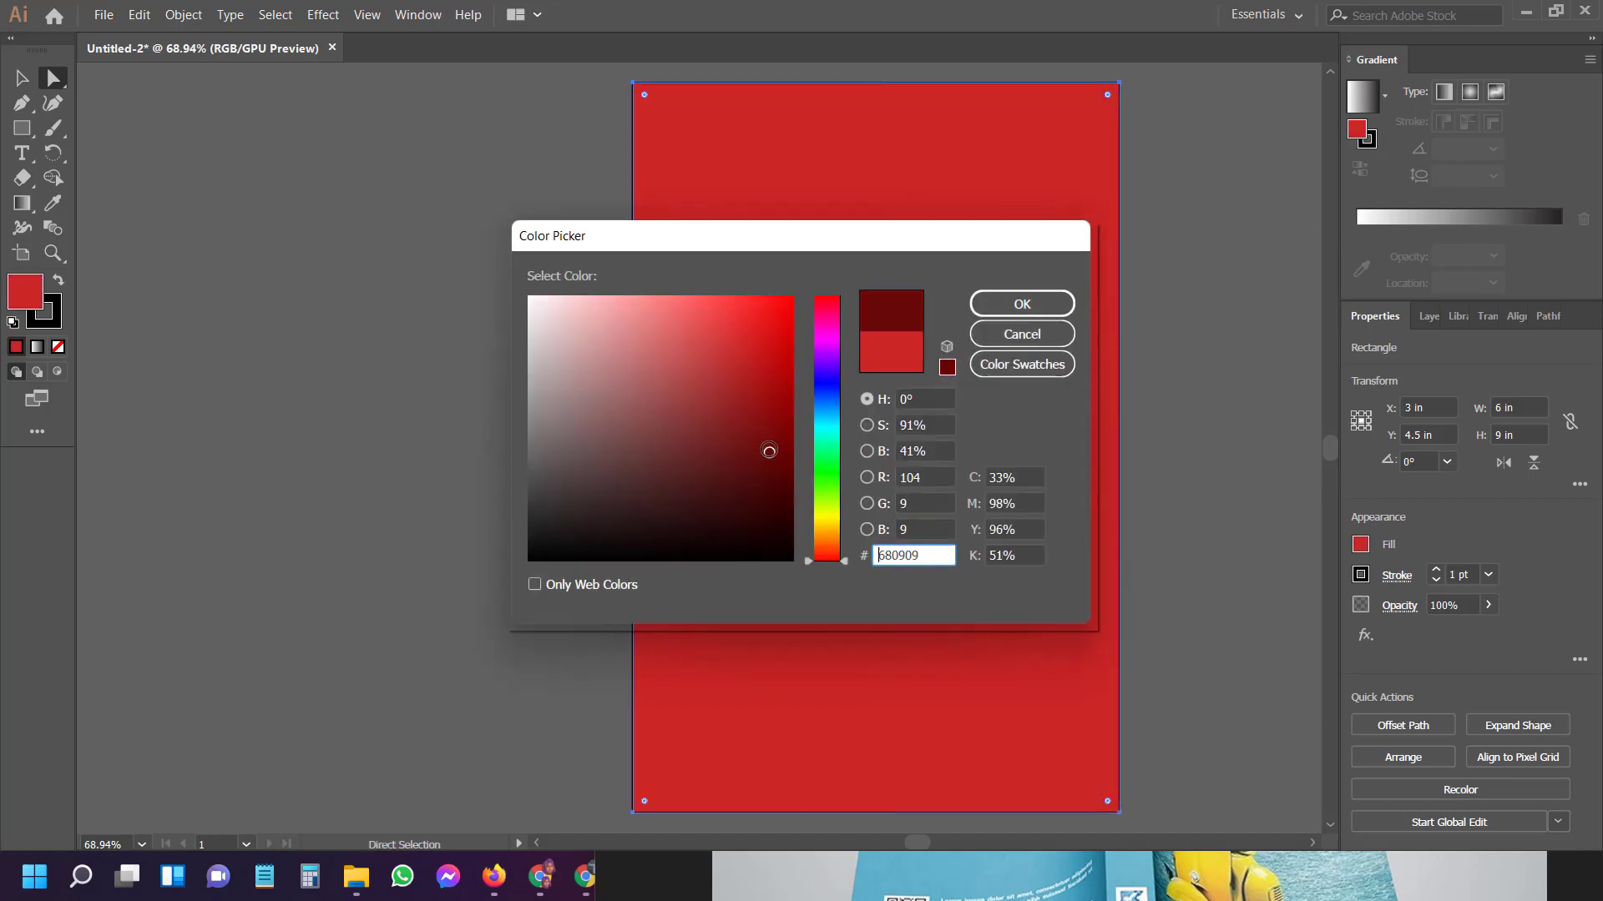
{"action": "left_click", "coordinate": [983, 302]}
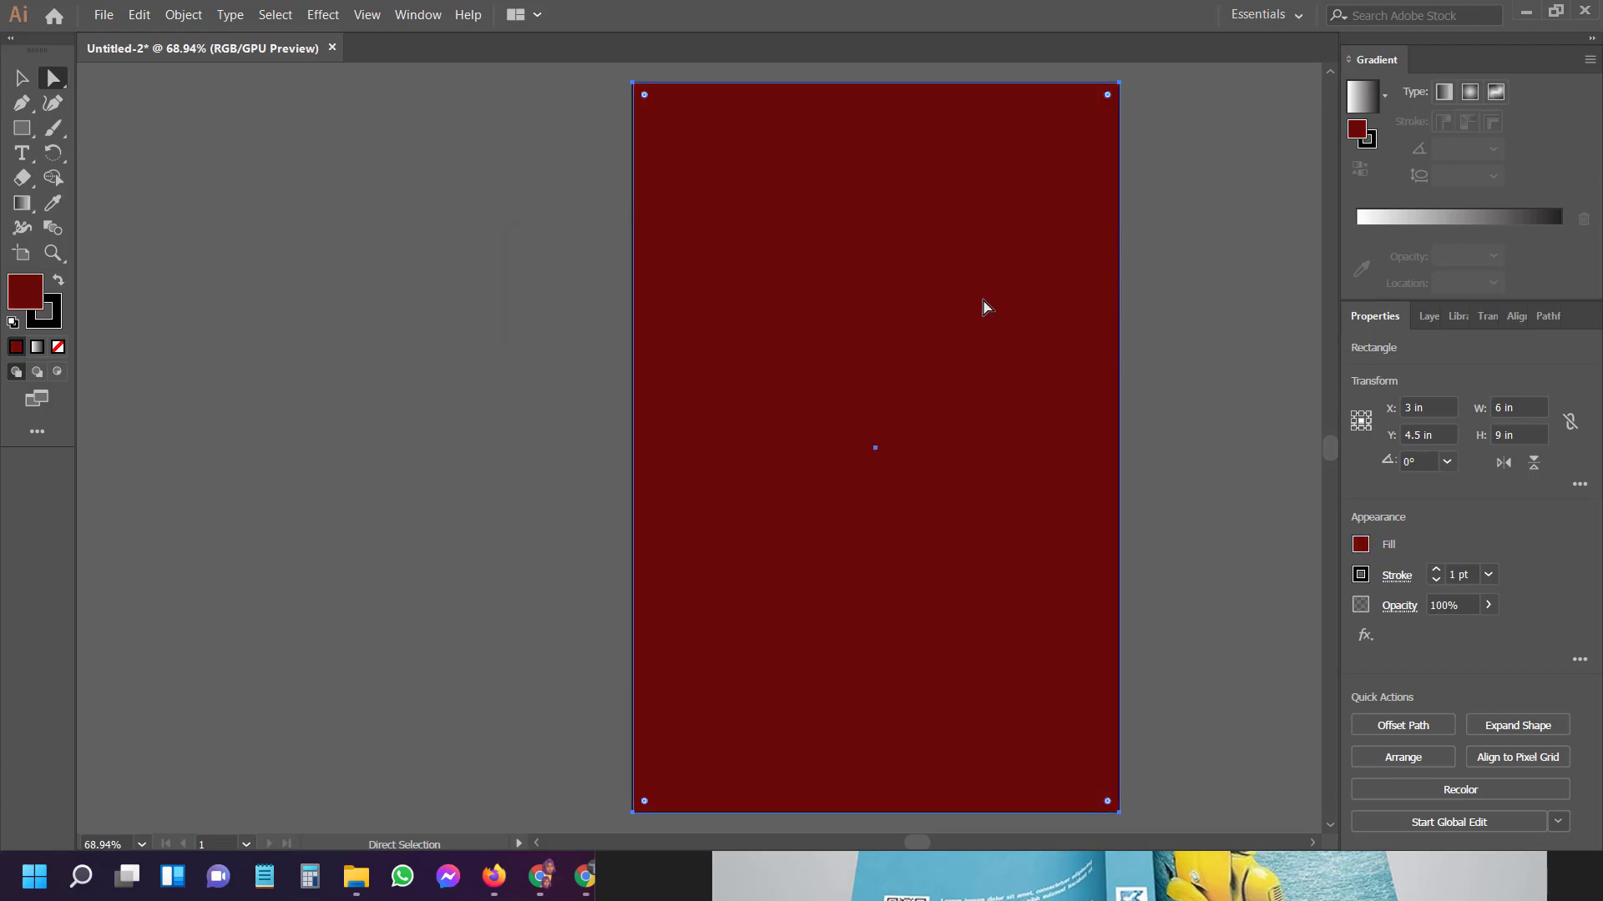
{"action": "left_click", "coordinate": [913, 877]}
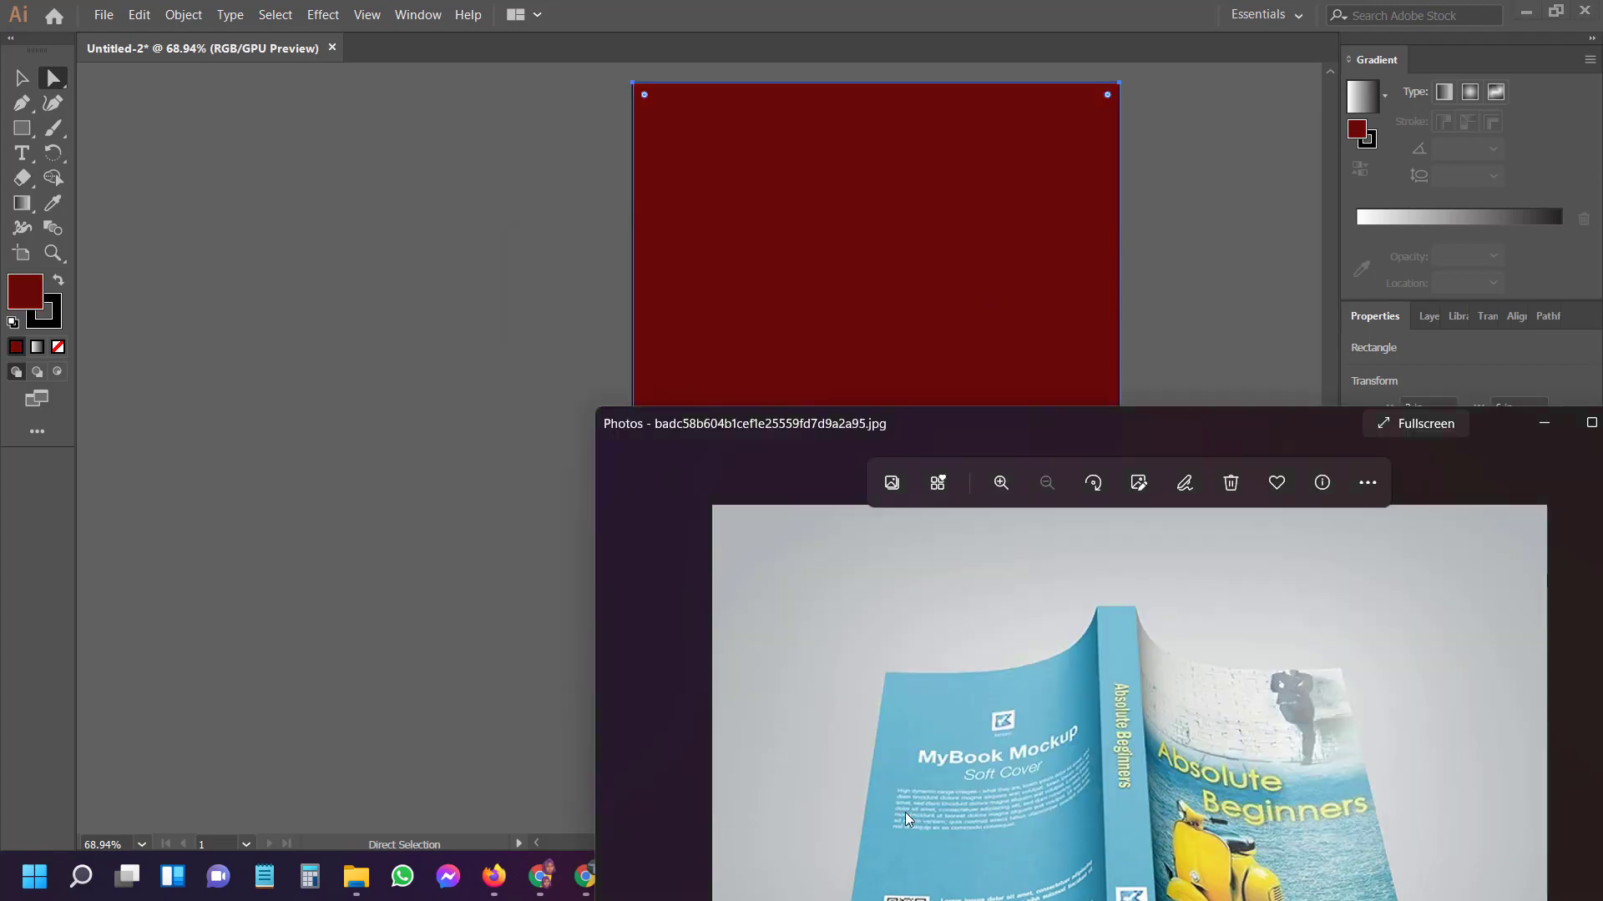
{"action": "left_click_drag", "start_coordinate": [1020, 415], "coordinate": [705, 37]}
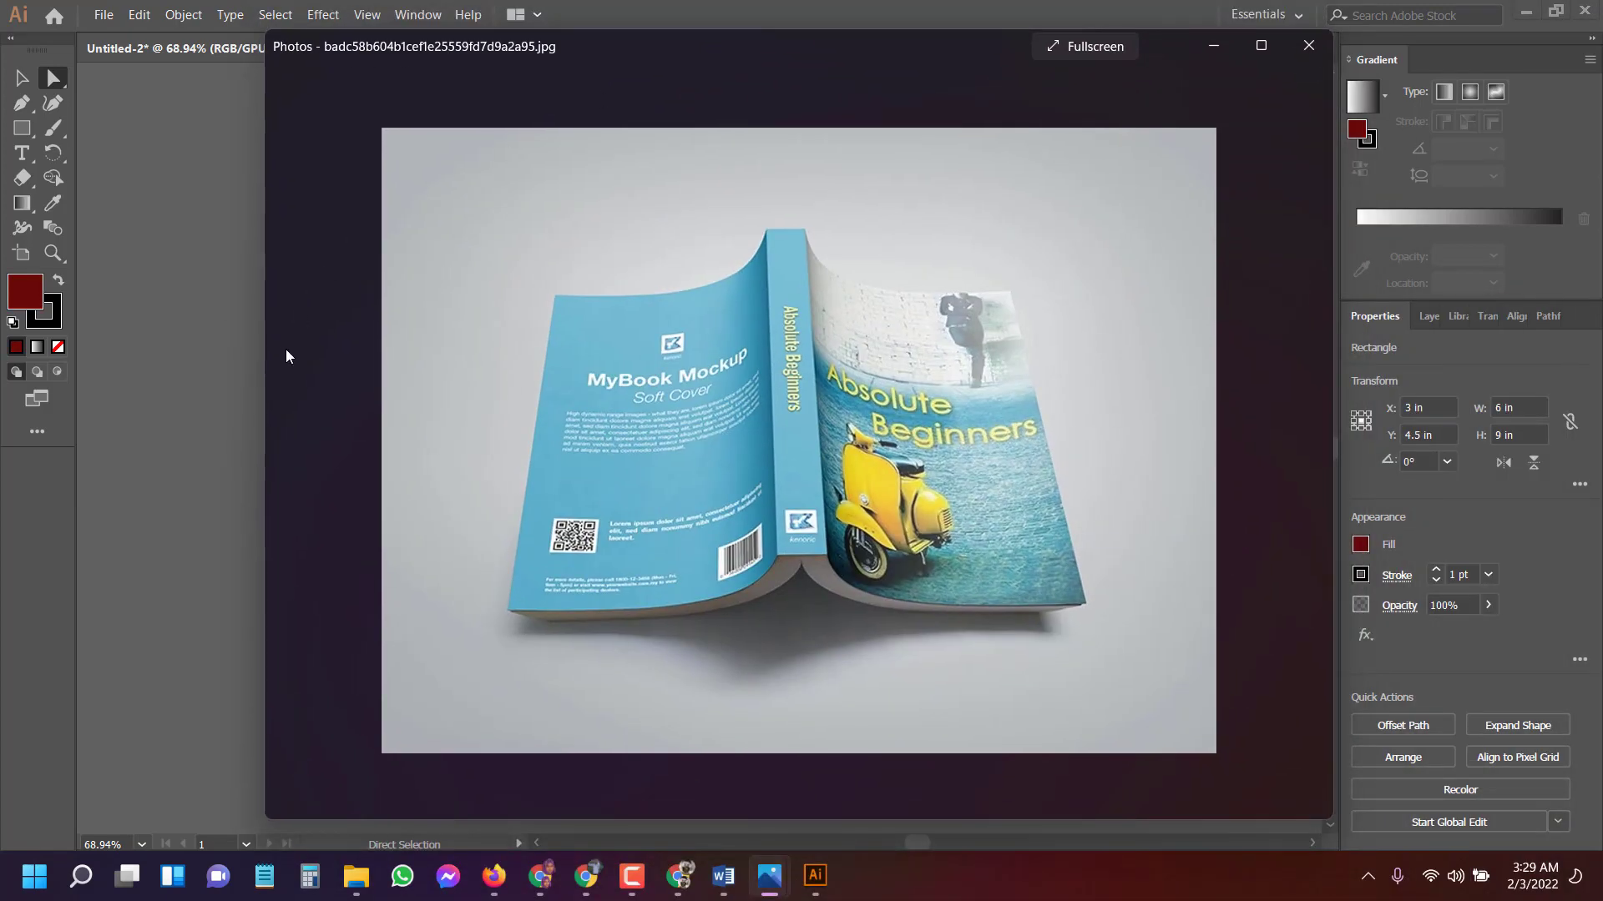
{"action": "left_click", "coordinate": [1307, 440]}
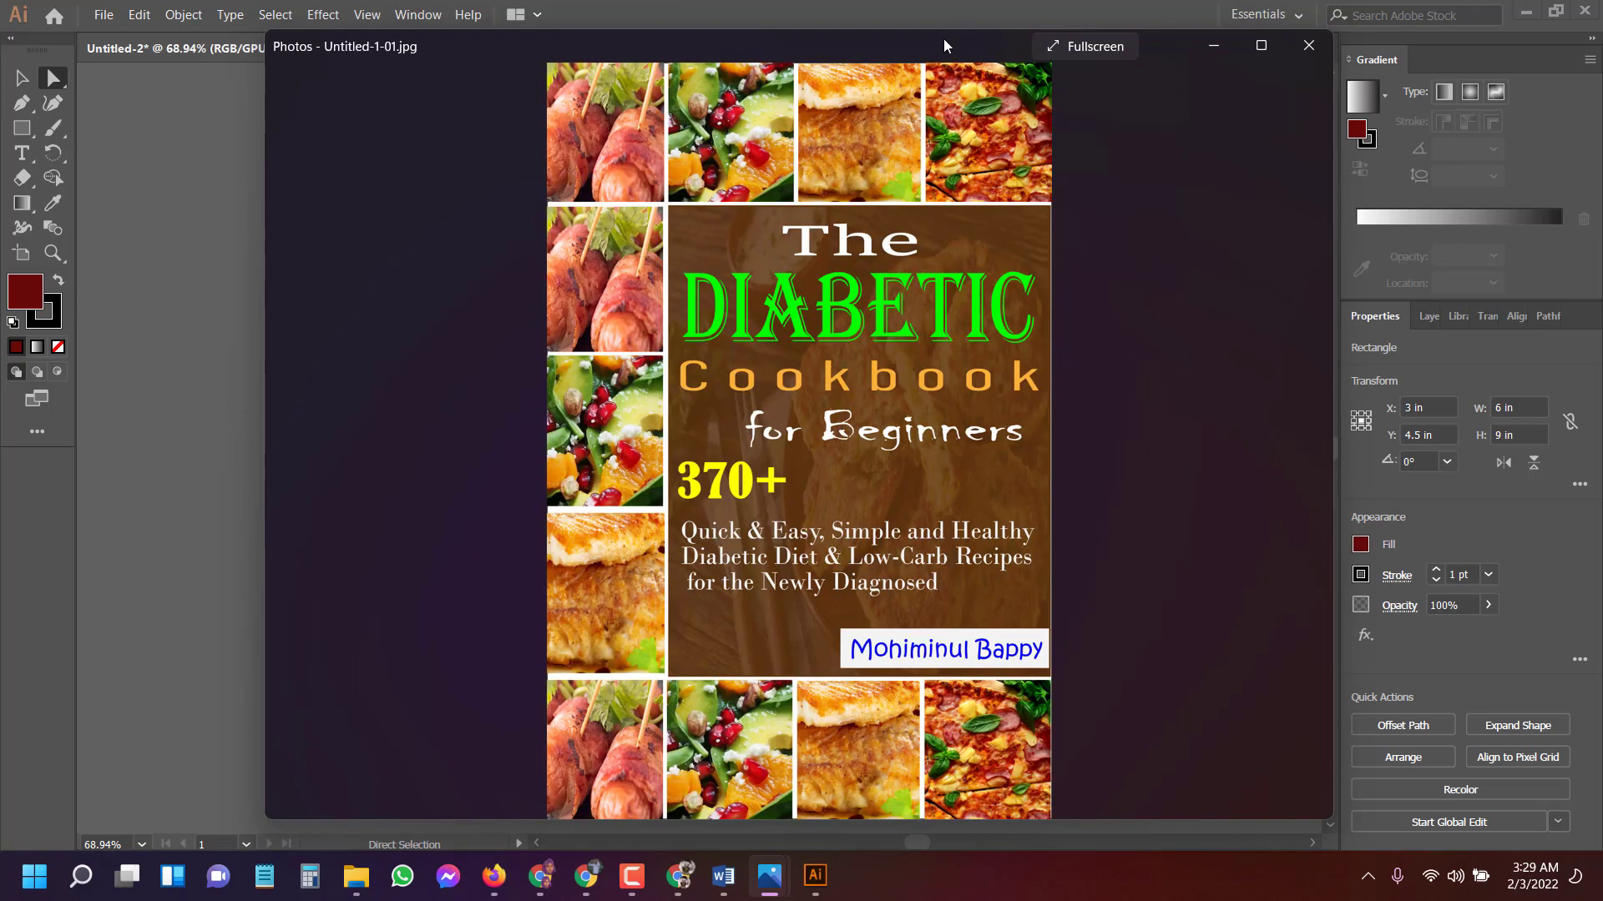
{"action": "left_click_drag", "start_coordinate": [943, 38], "coordinate": [1137, 519]}
{"action": "double_click", "coordinate": [1357, 131]}
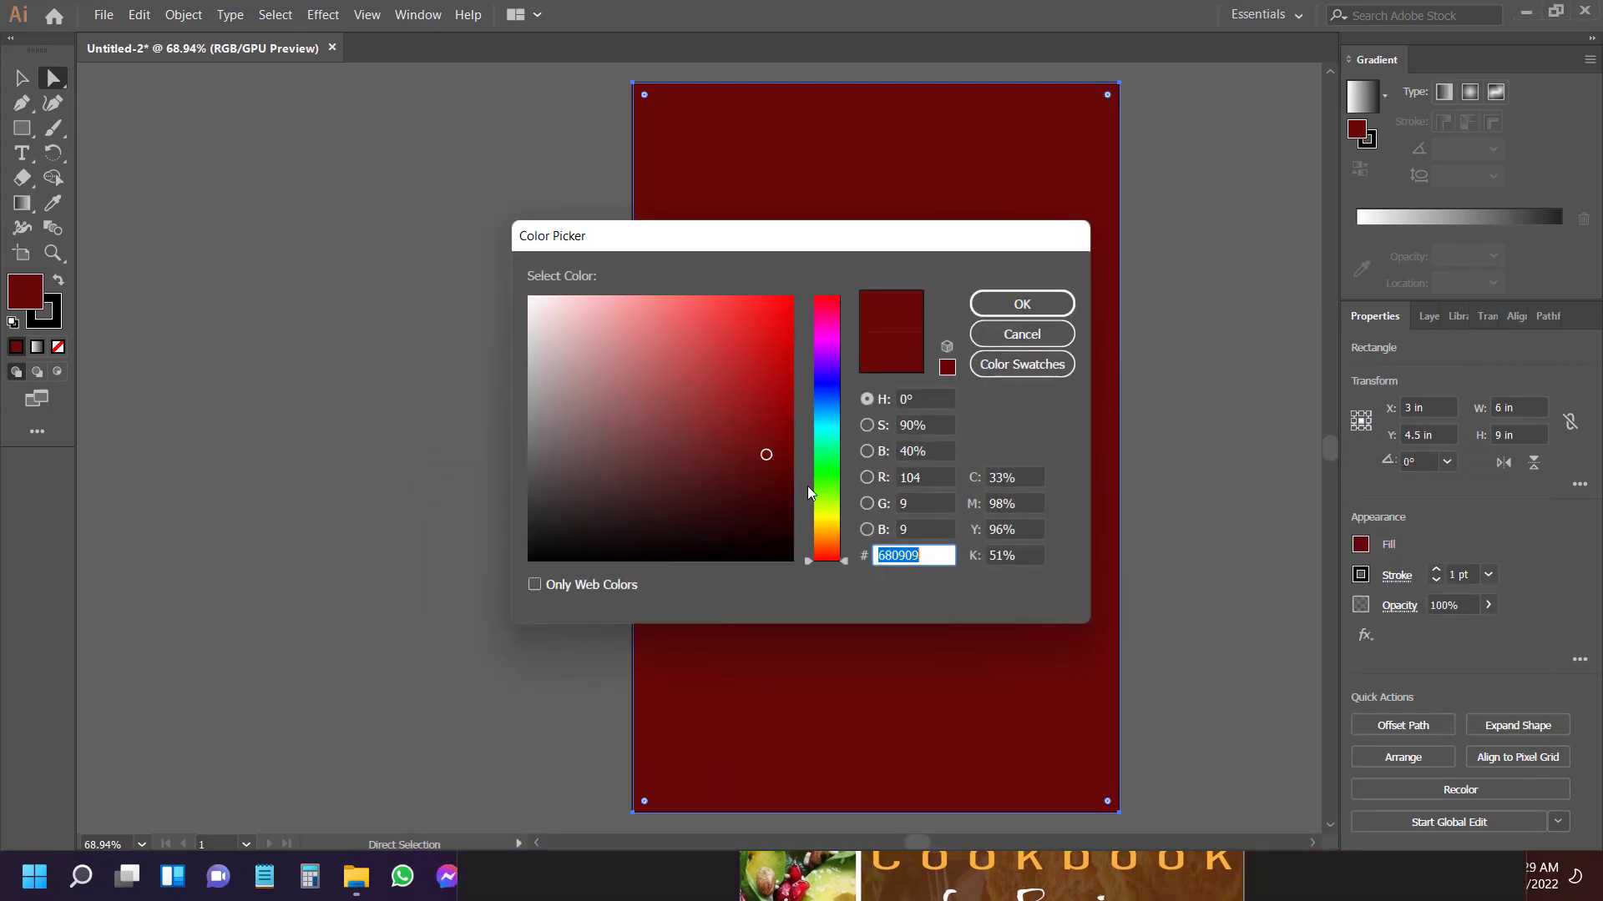
Adjust the rectangle fill to a dark brown in the Color Picker and apply it.
{"action": "left_click", "coordinate": [761, 490]}
{"action": "mouse_move", "coordinate": [831, 556]}
{"action": "left_mouse_down"}
{"action": "mouse_move", "coordinate": [837, 434]}
{"action": "mouse_move", "coordinate": [833, 537]}
{"action": "left_mouse_up"}
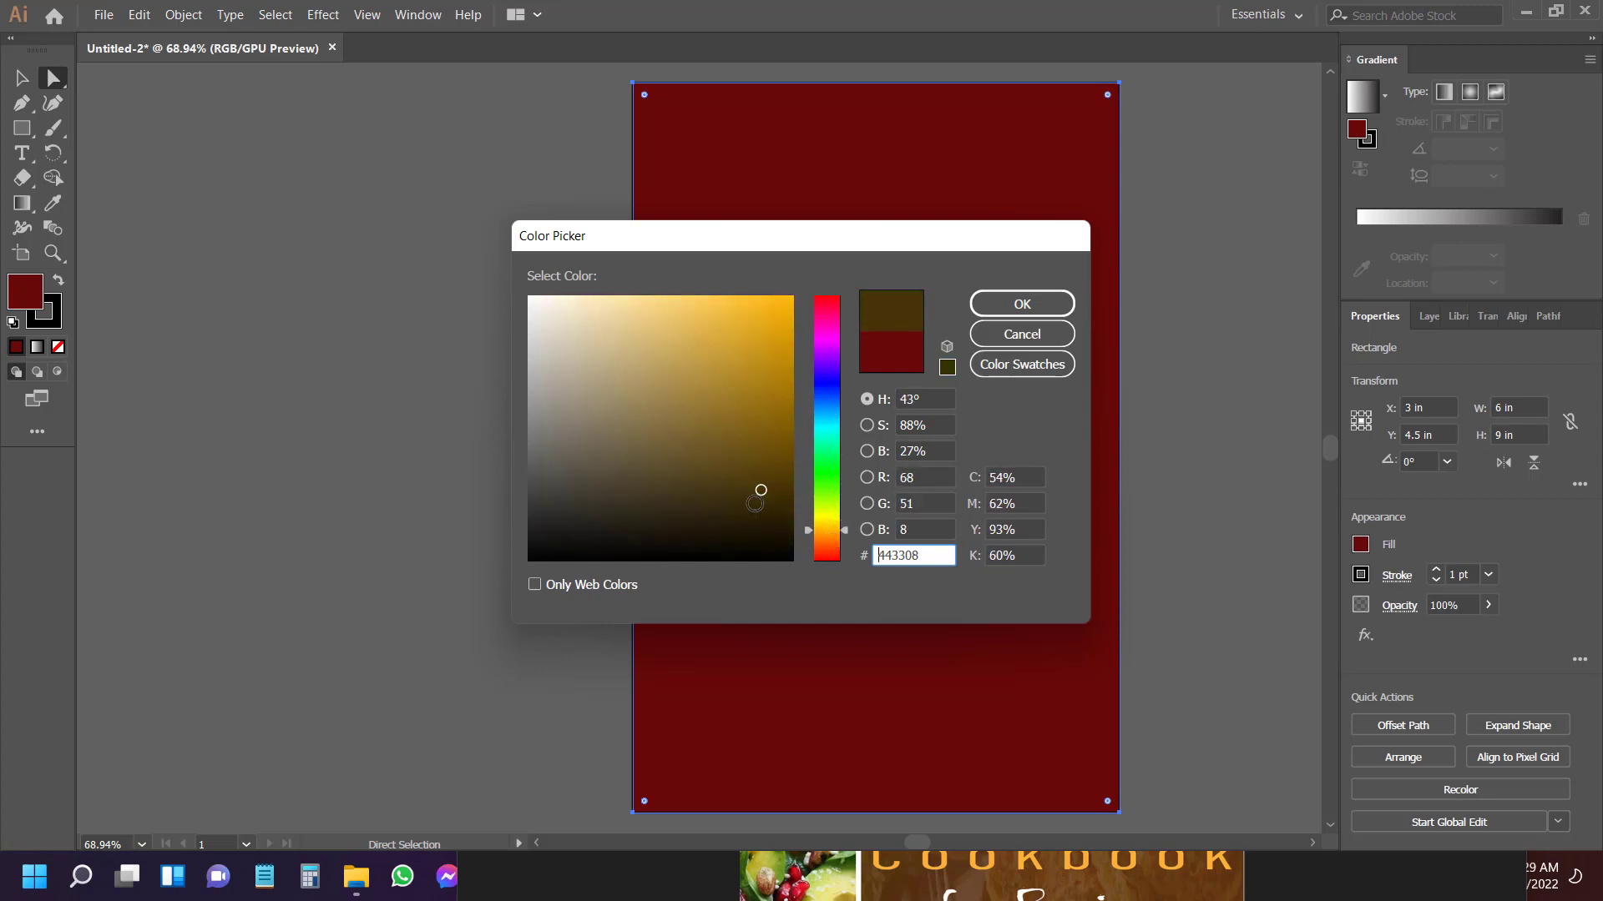
{"action": "mouse_move", "coordinate": [756, 499]}
{"action": "left_mouse_down"}
{"action": "mouse_move", "coordinate": [729, 524]}
{"action": "mouse_move", "coordinate": [719, 475]}
{"action": "mouse_move", "coordinate": [698, 486]}
{"action": "mouse_move", "coordinate": [708, 511]}
{"action": "mouse_move", "coordinate": [669, 496]}
{"action": "mouse_move", "coordinate": [693, 509]}
{"action": "mouse_move", "coordinate": [735, 489]}
{"action": "left_mouse_up"}
{"action": "left_click_drag", "start_coordinate": [830, 533], "coordinate": [831, 544]}
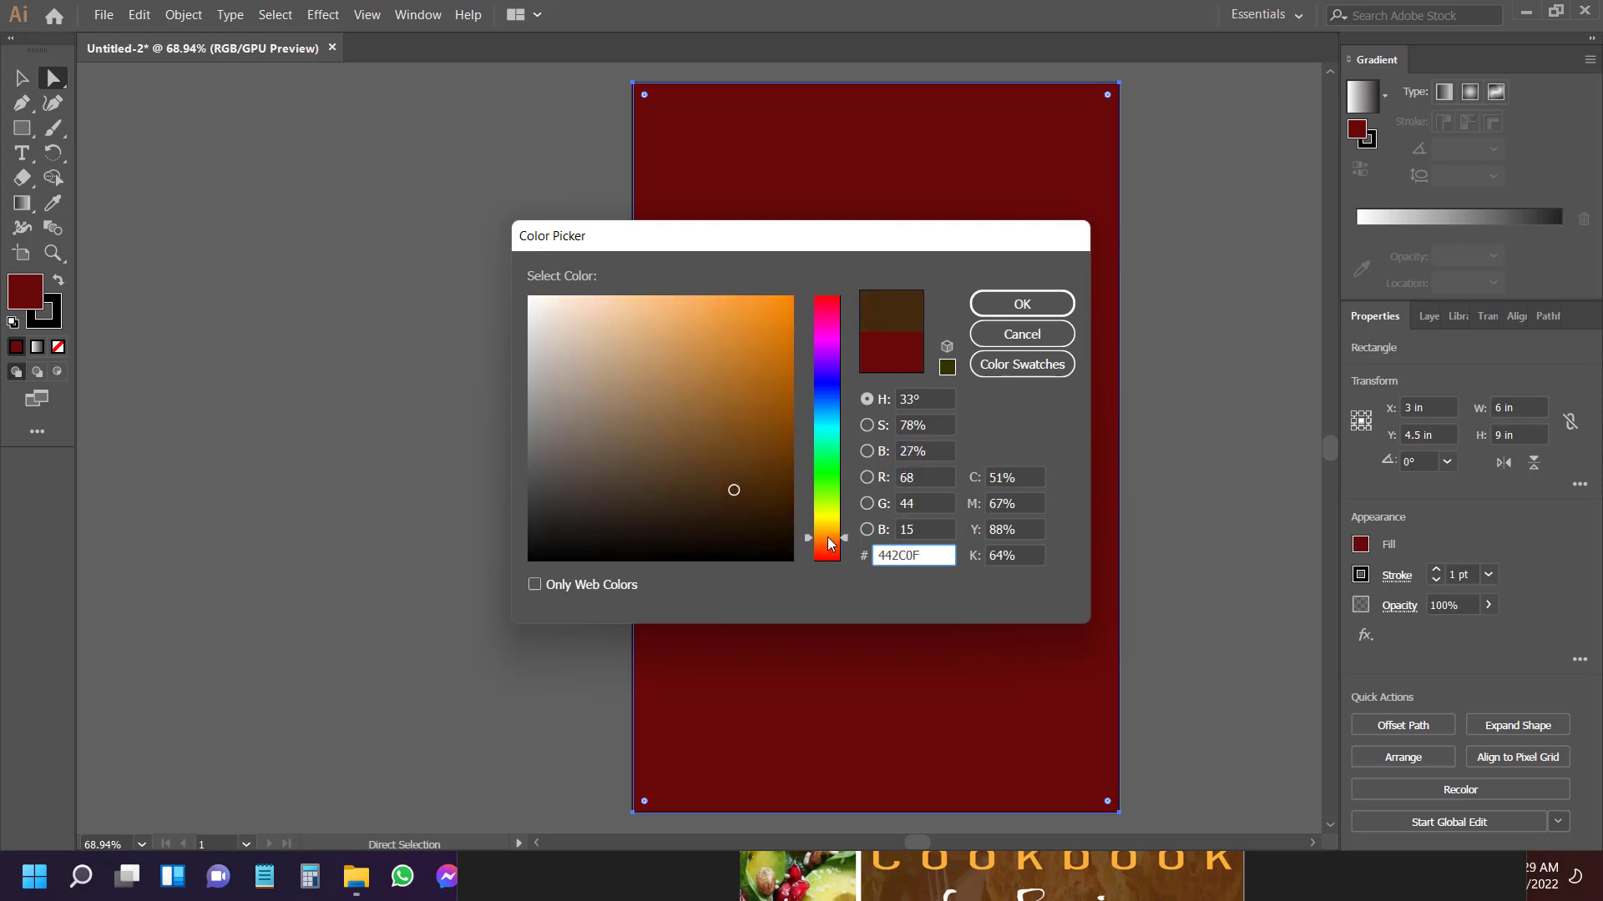
{"action": "left_click", "coordinate": [1014, 298]}
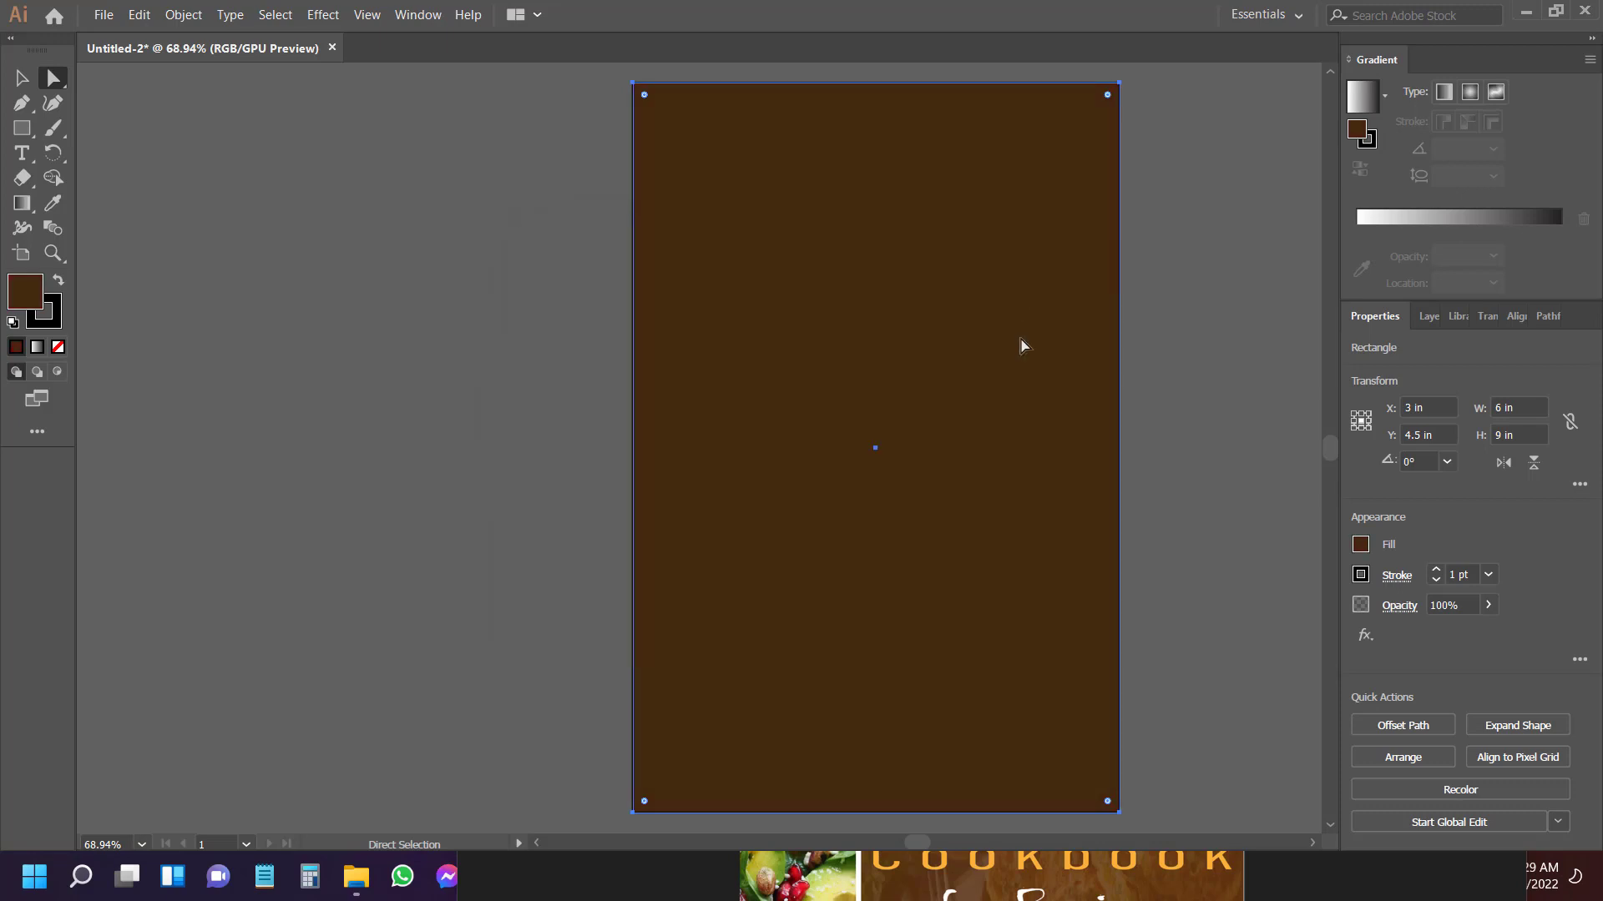
Compare the brown page with the cover photo, move the photo away, and deselect the rectangle.
{"action": "left_click", "coordinate": [1164, 868]}
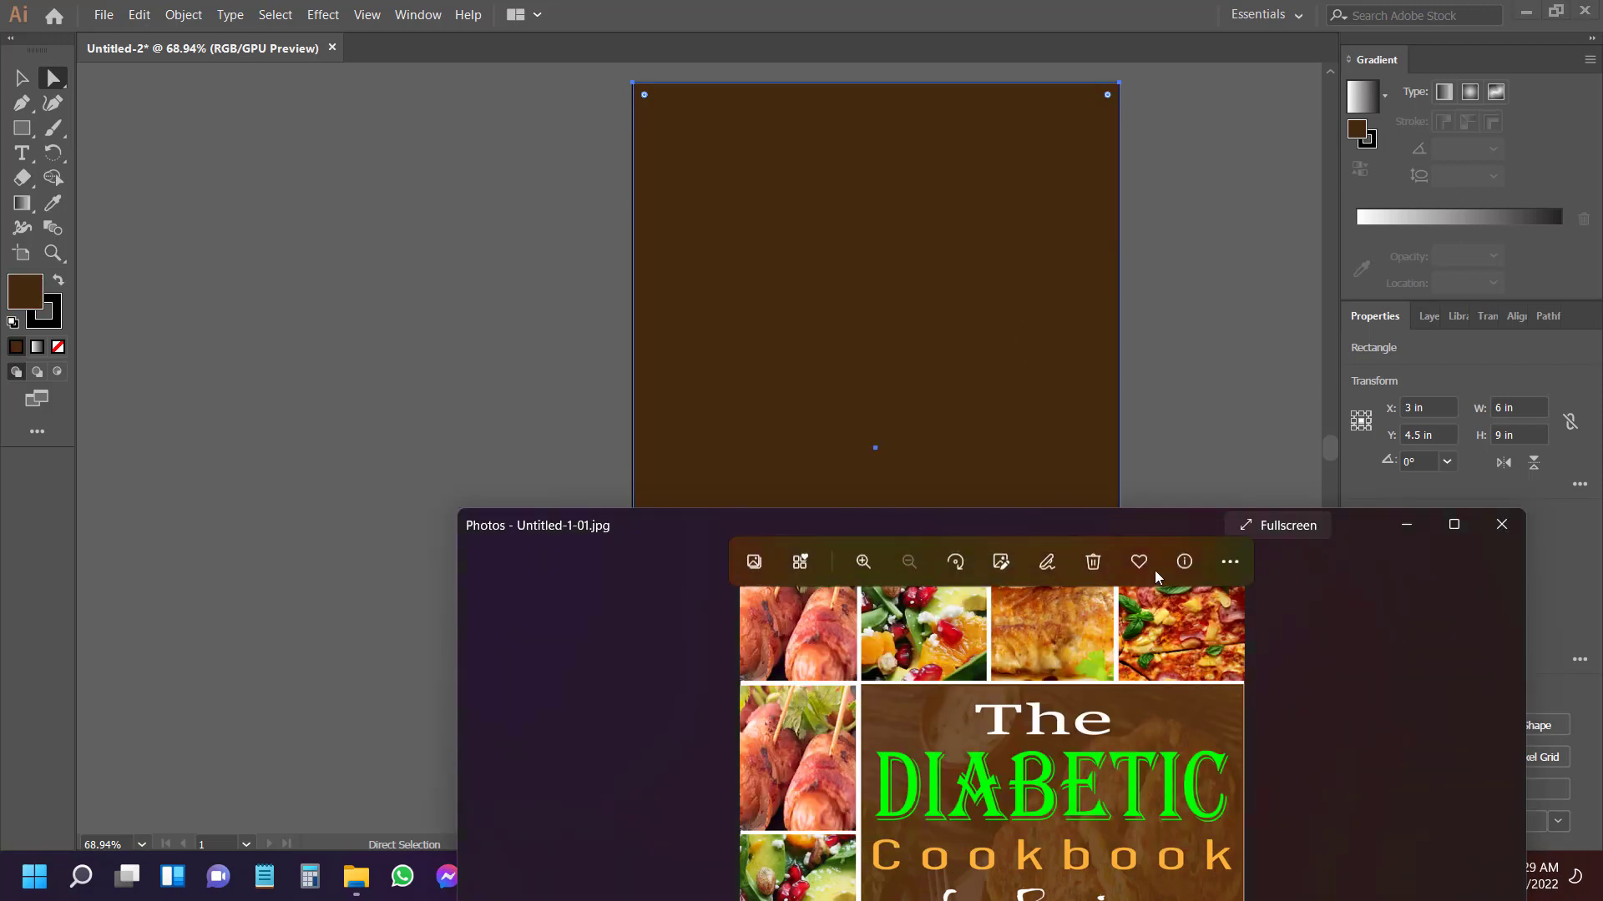
{"action": "left_click_drag", "start_coordinate": [1135, 488], "coordinate": [1081, 300]}
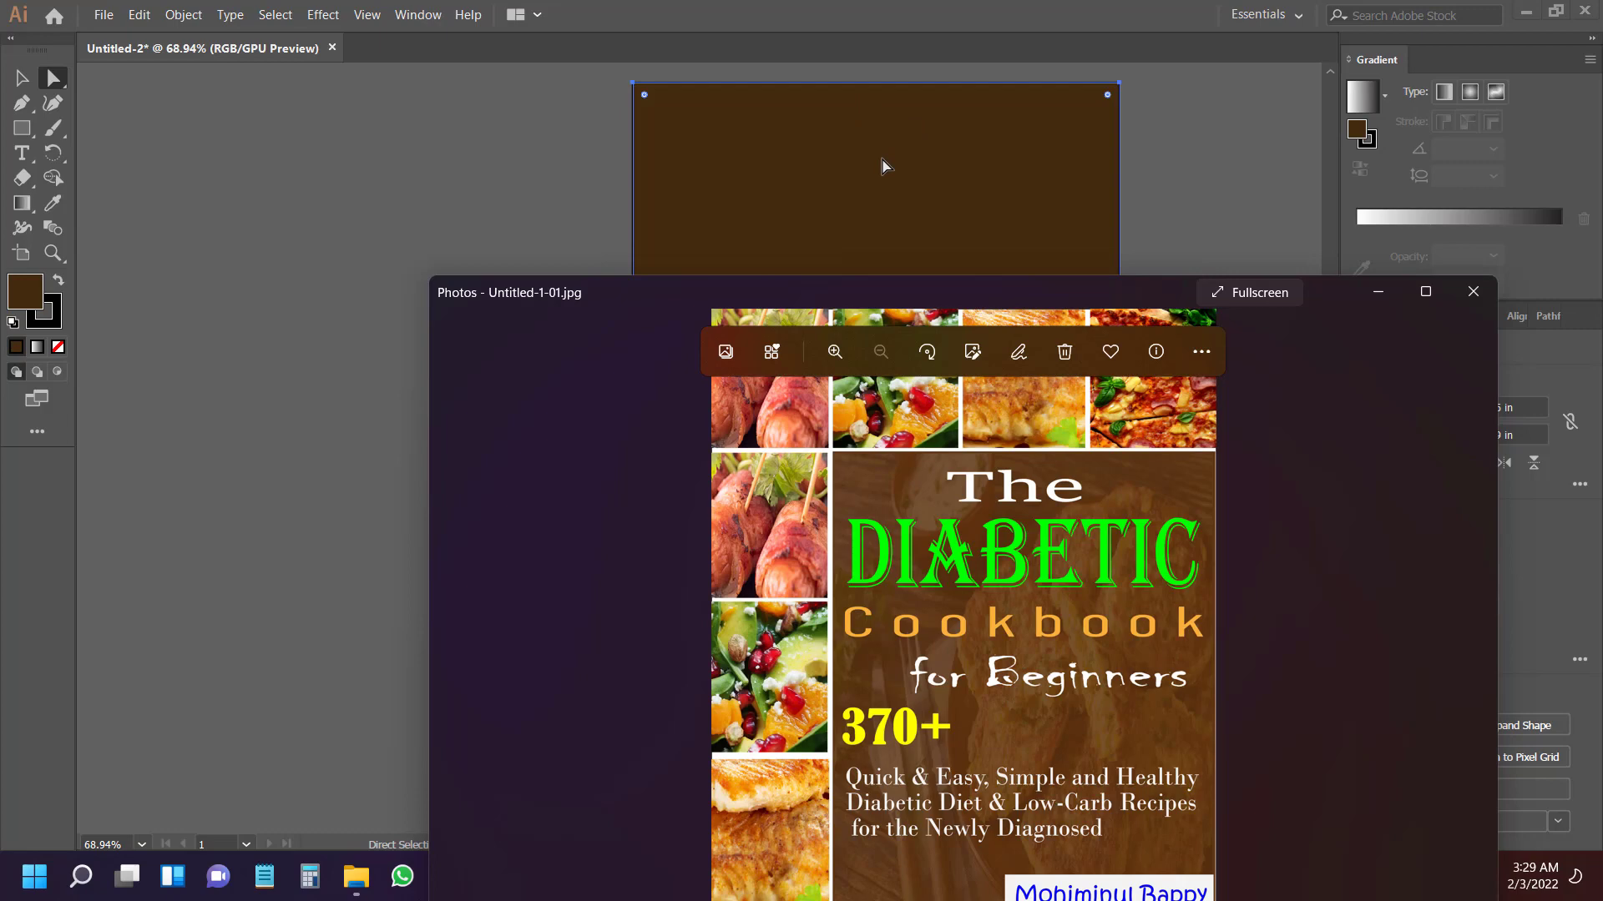
{"action": "left_click_drag", "start_coordinate": [923, 286], "coordinate": [772, 155]}
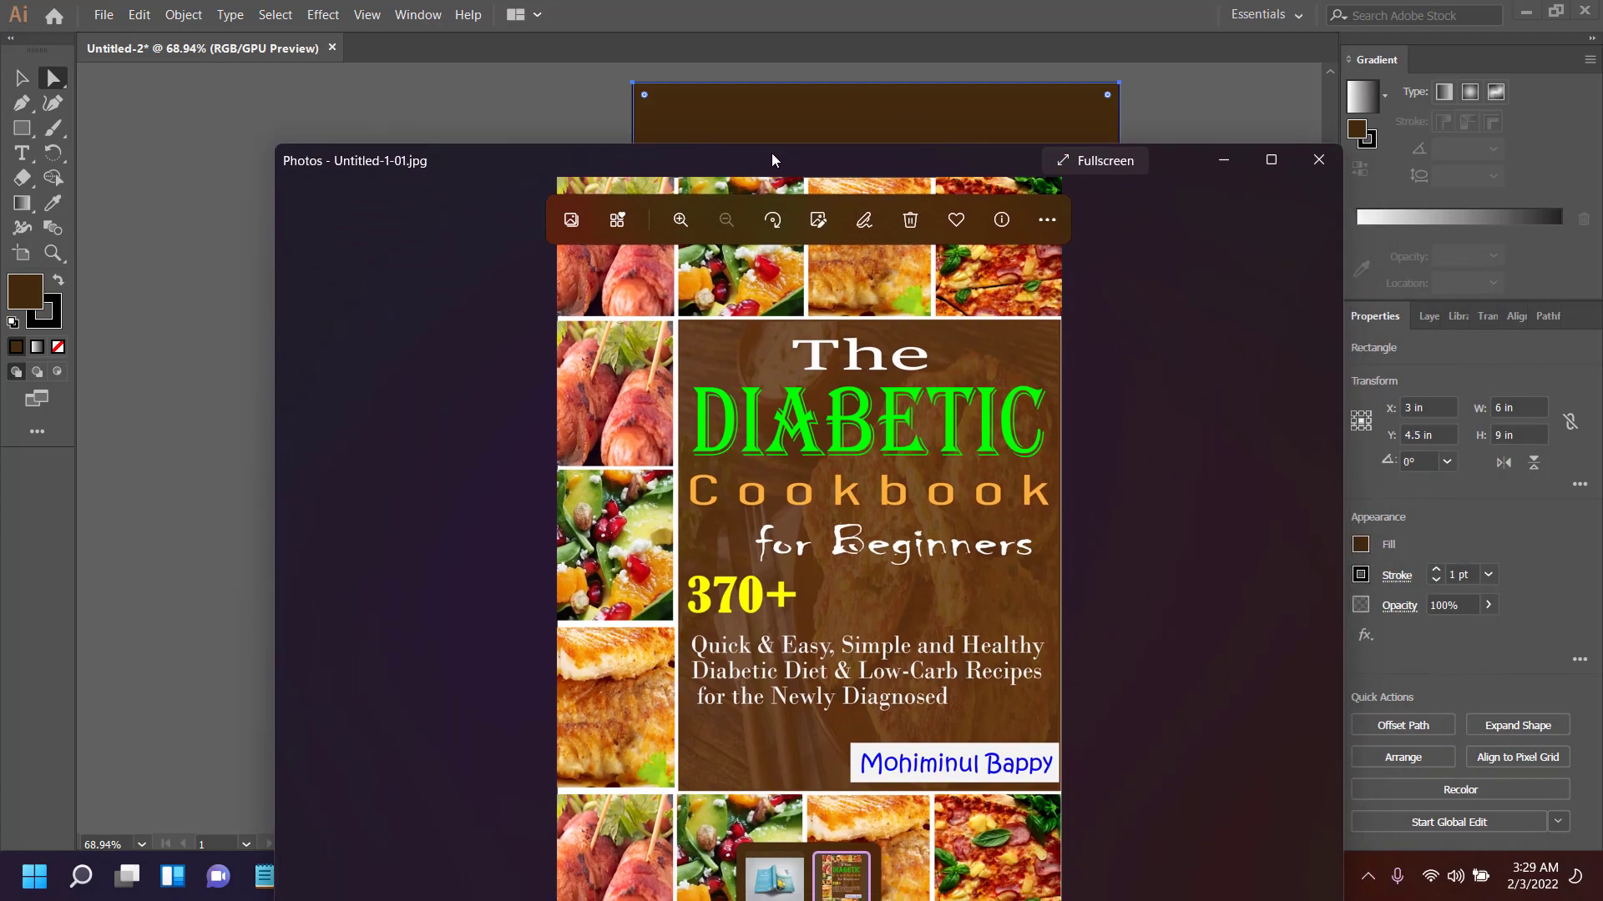
{"action": "left_click_drag", "start_coordinate": [771, 154], "coordinate": [929, 834]}
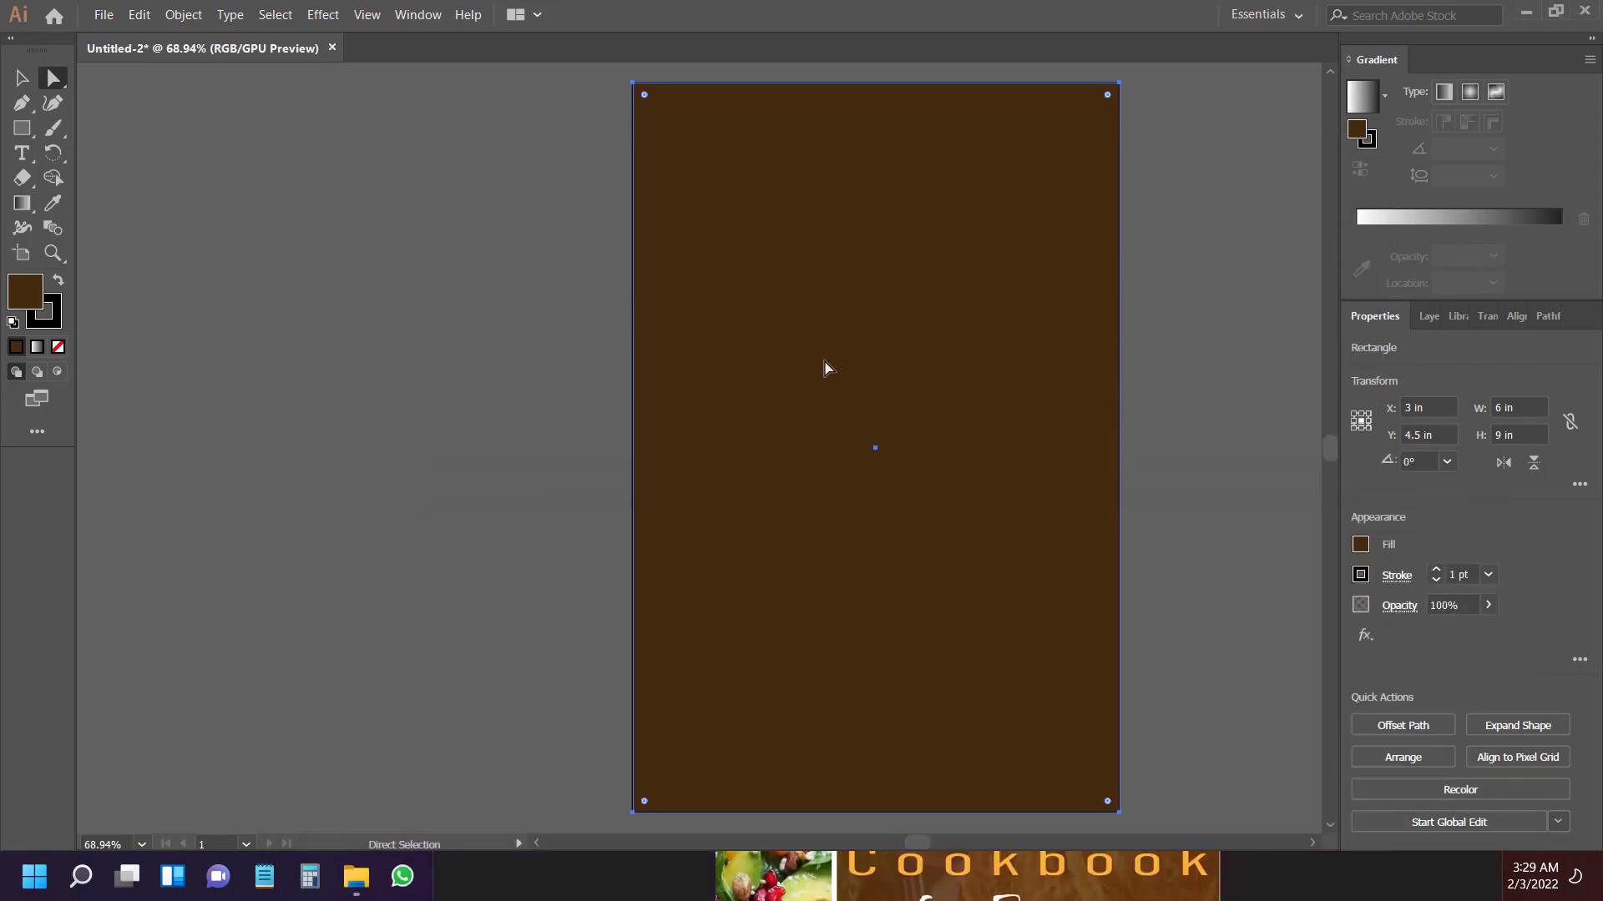
{"action": "left_click", "coordinate": [1246, 301]}
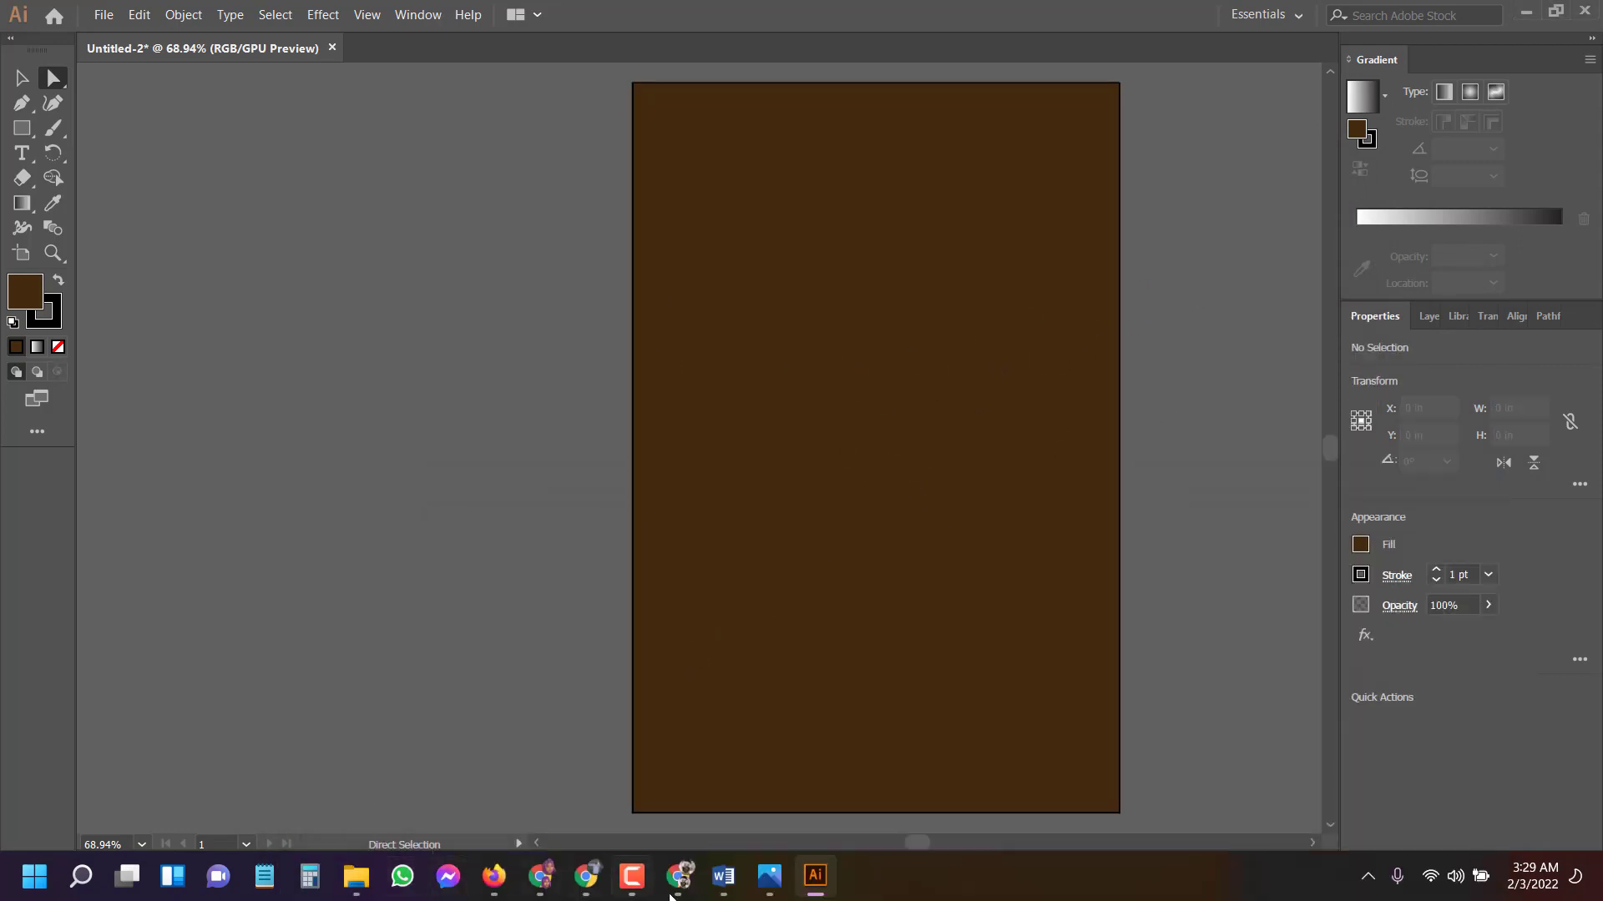
Delete the Yield: 1, Dinner time and General time lines from the first recipe.
{"action": "mouse_move", "coordinate": [726, 881]}
{"action": "left_click", "coordinate": [787, 697]}
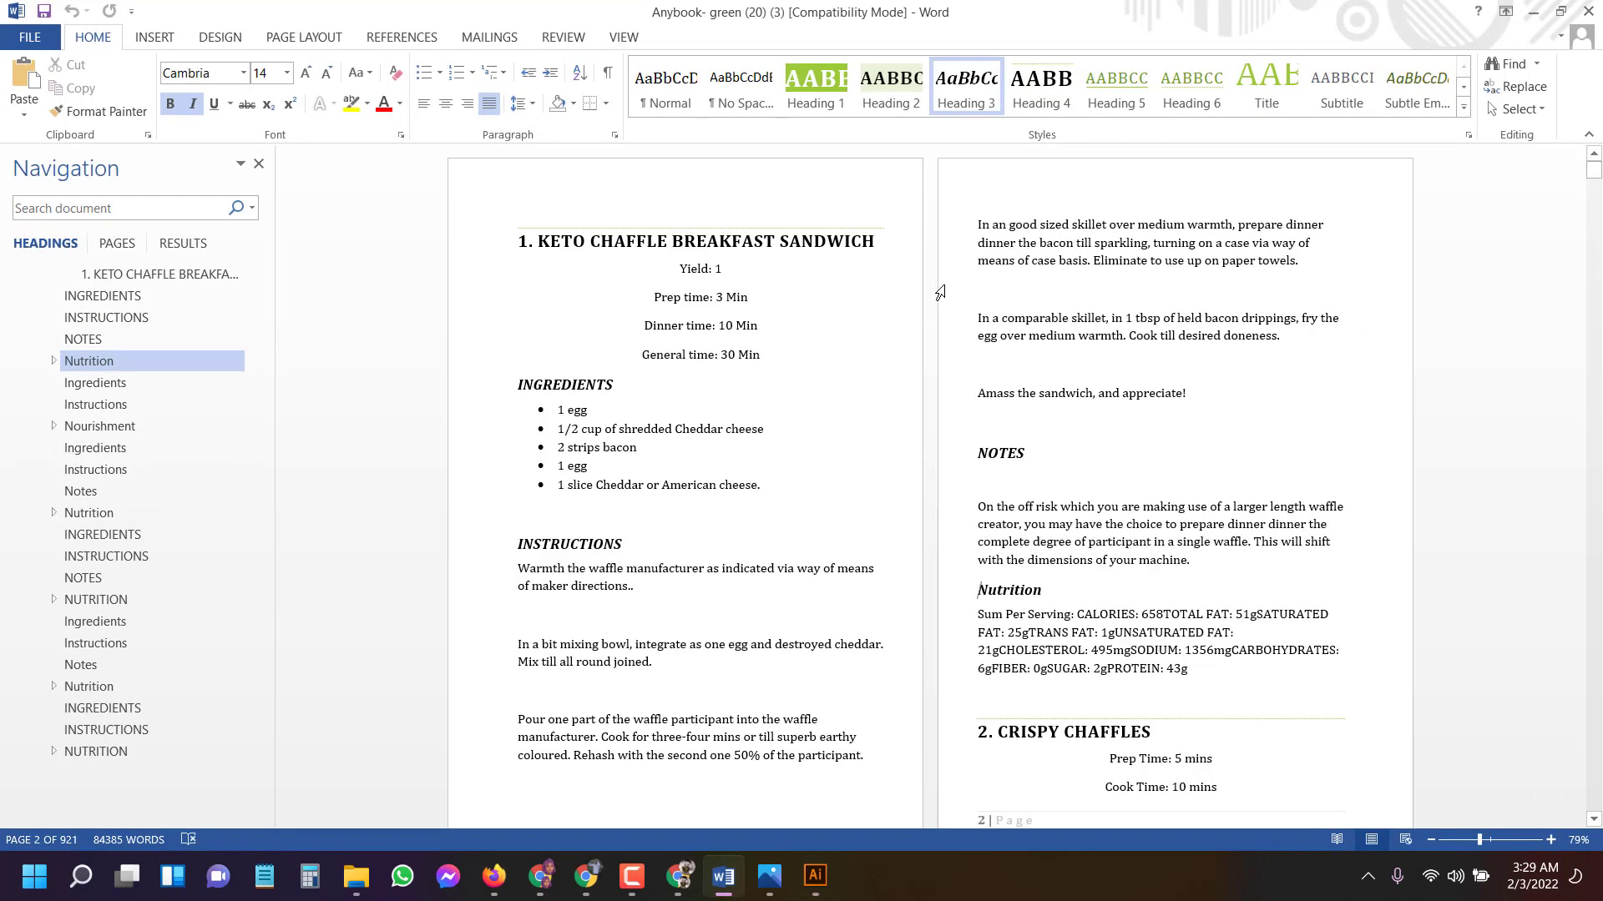
{"action": "left_click", "coordinate": [600, 242]}
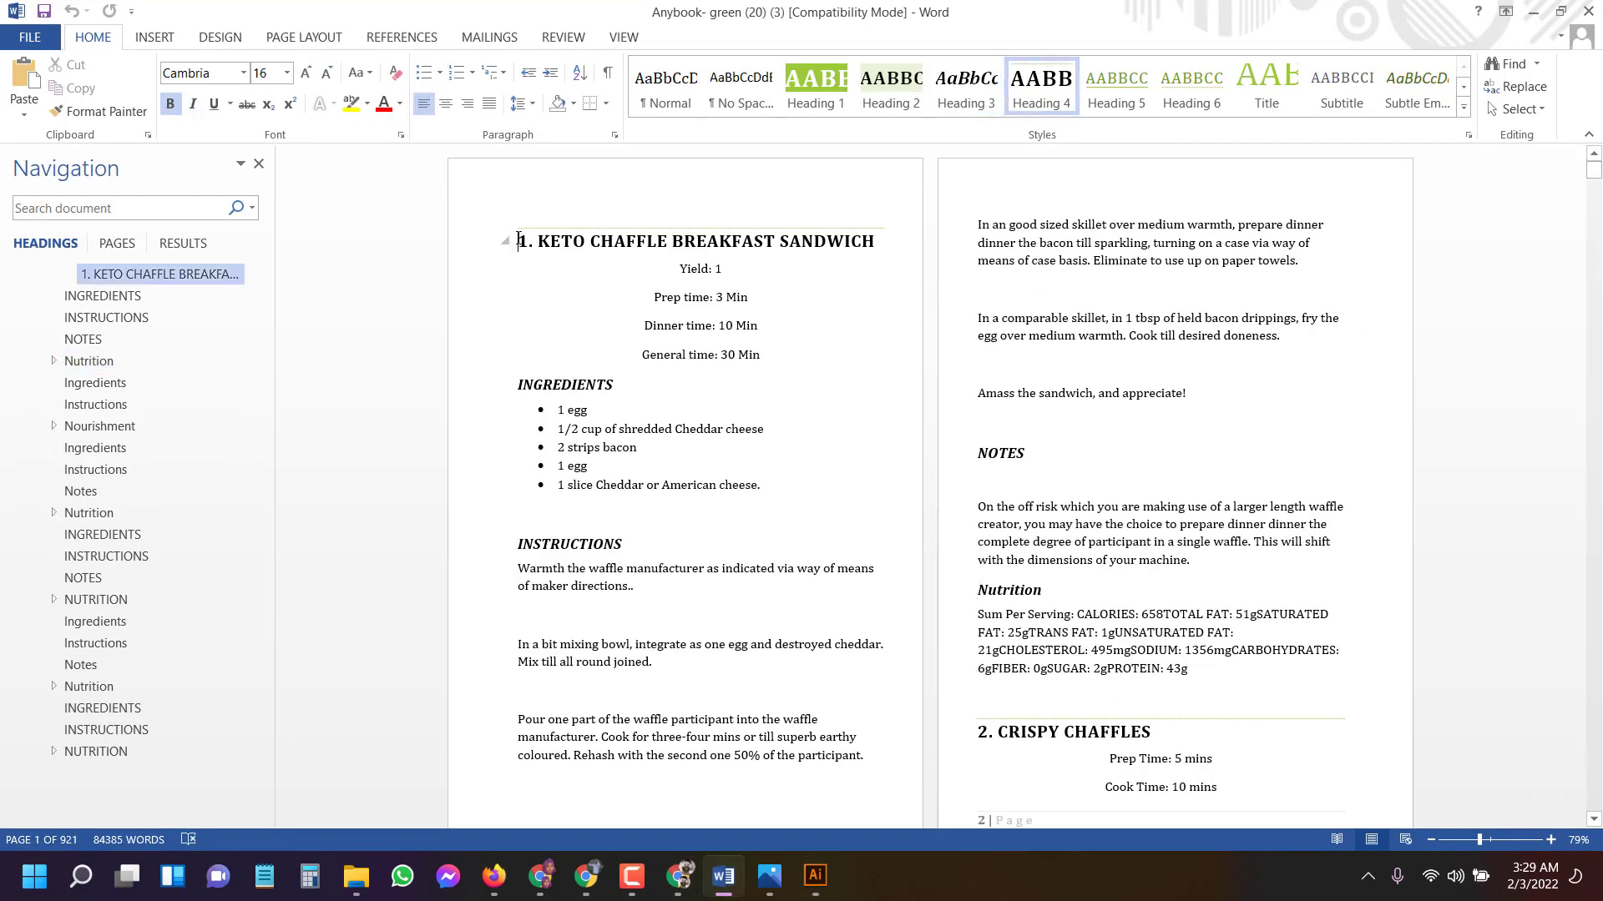
{"action": "left_click_drag", "start_coordinate": [523, 248], "coordinate": [753, 499]}
{"action": "right_click", "coordinate": [707, 316]}
{"action": "key", "text": "Escape"}
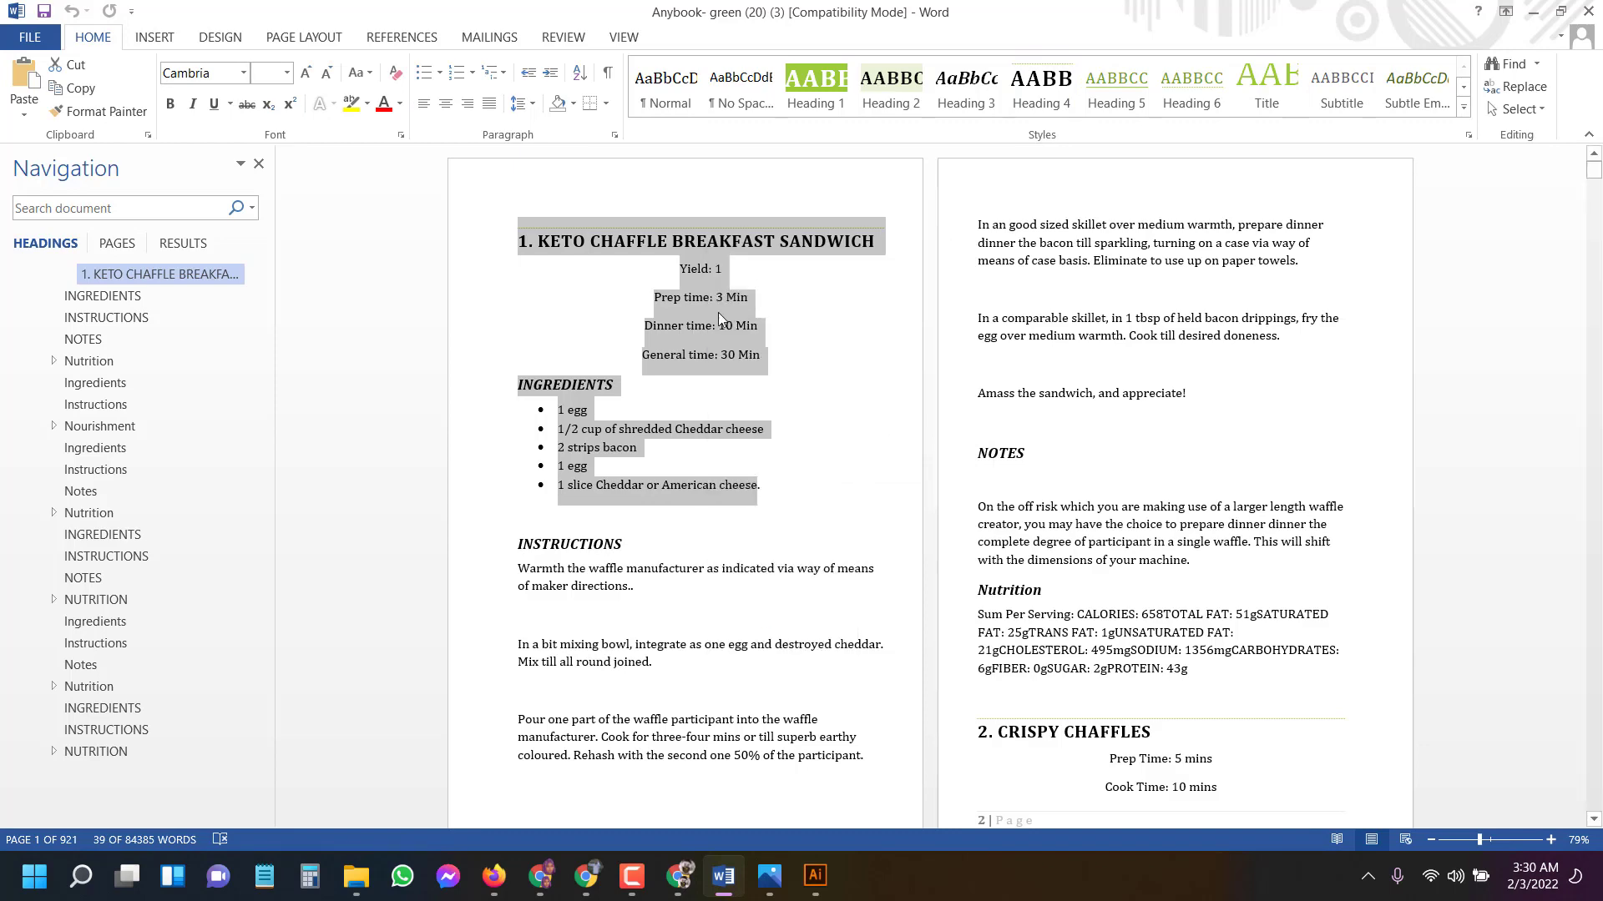
{"action": "left_click", "coordinate": [695, 301]}
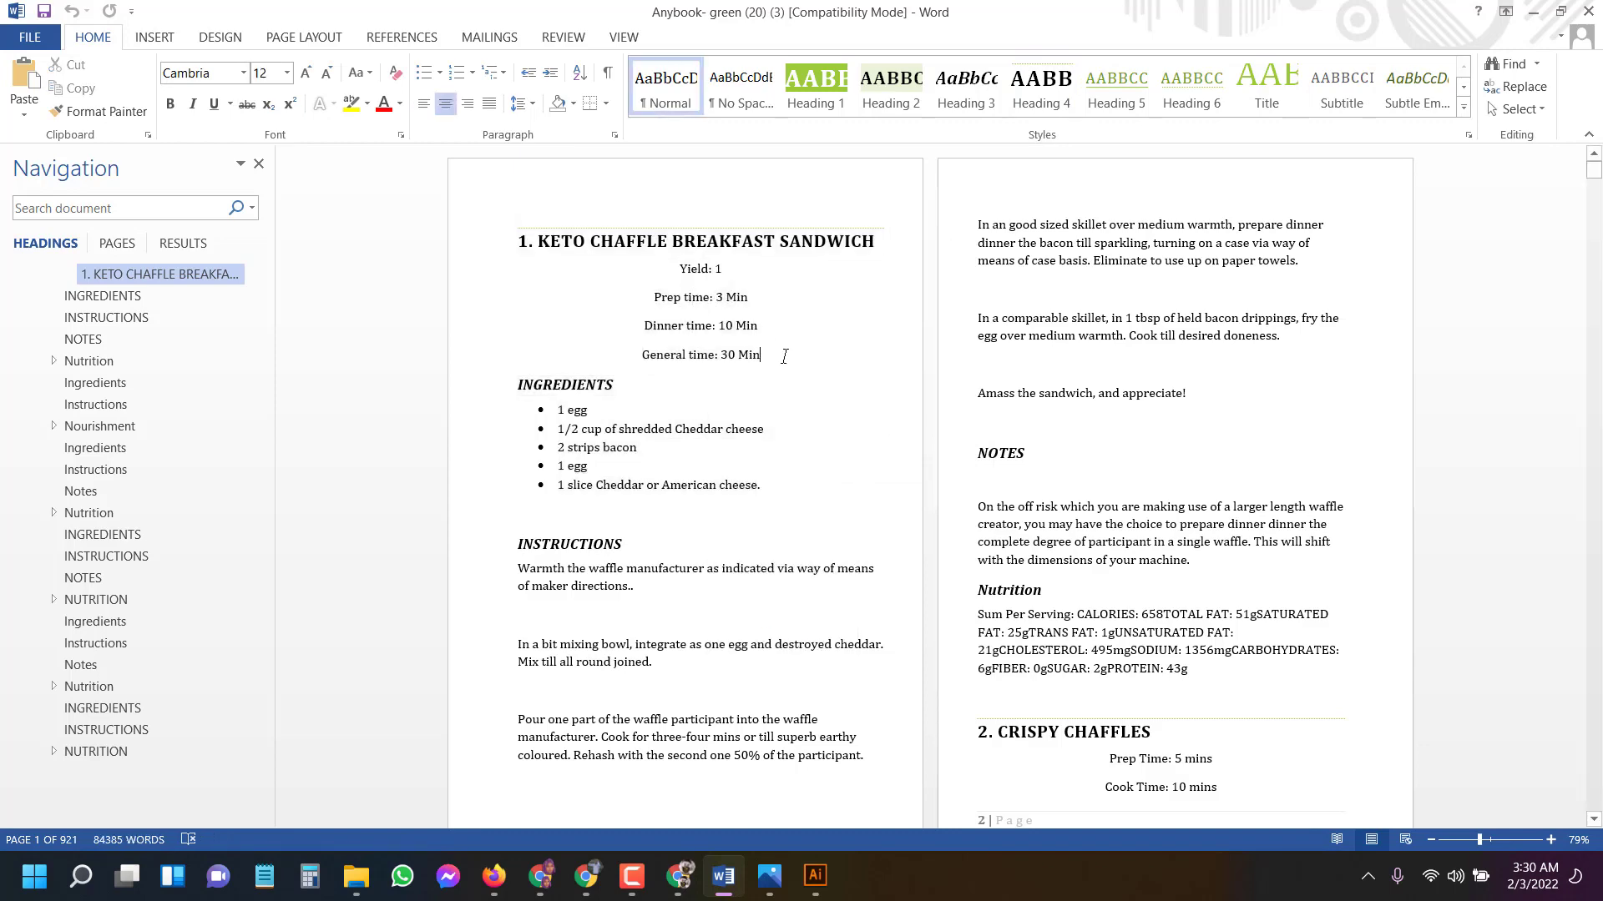
{"action": "left_click_drag", "start_coordinate": [785, 356], "coordinate": [644, 324]}
{"action": "key", "text": "Delete"}
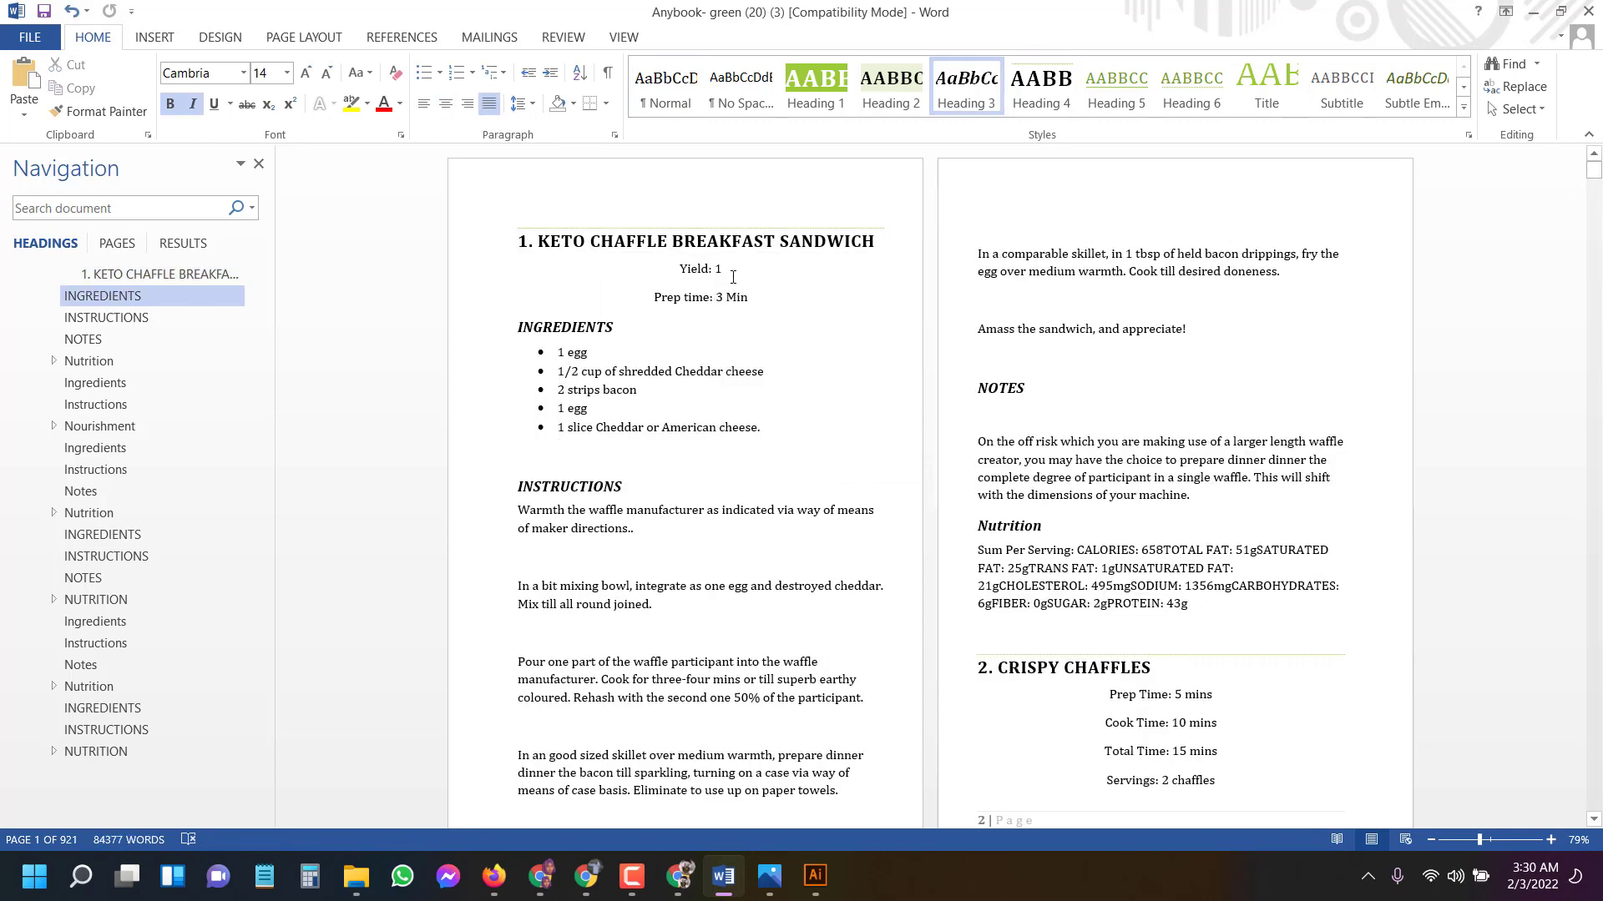
{"action": "left_click_drag", "start_coordinate": [733, 276], "coordinate": [646, 271]}
{"action": "key", "text": "Delete"}
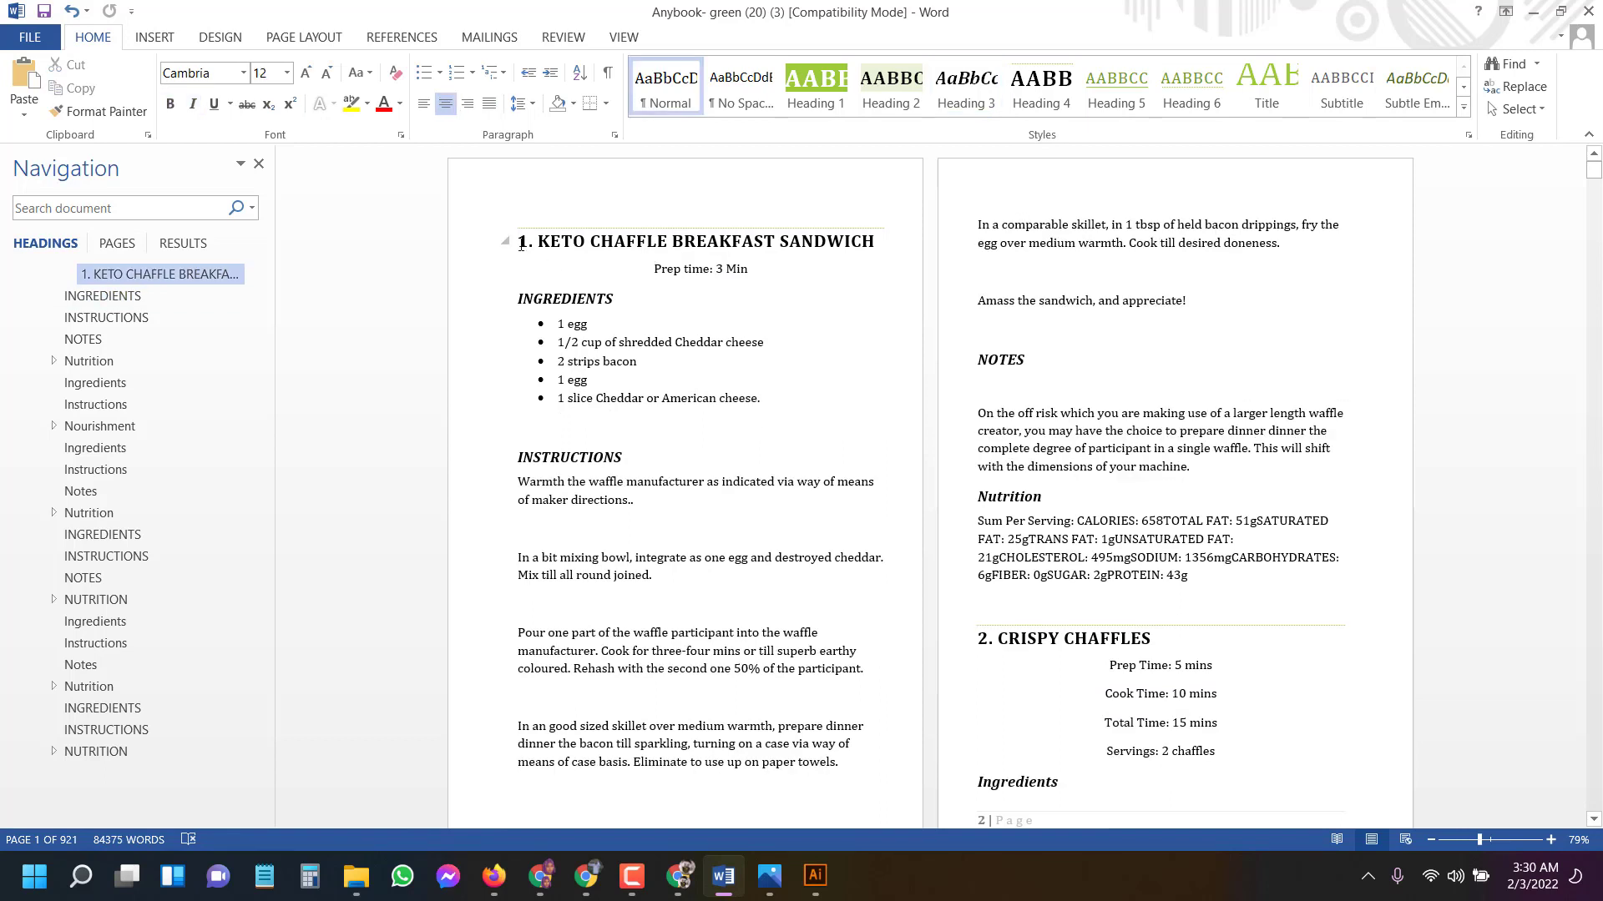
Copy the recipe title, Prep time: 3 Min line and ingredient list.
{"action": "left_click_drag", "start_coordinate": [522, 245], "coordinate": [759, 398]}
{"action": "right_click", "coordinate": [721, 279]}
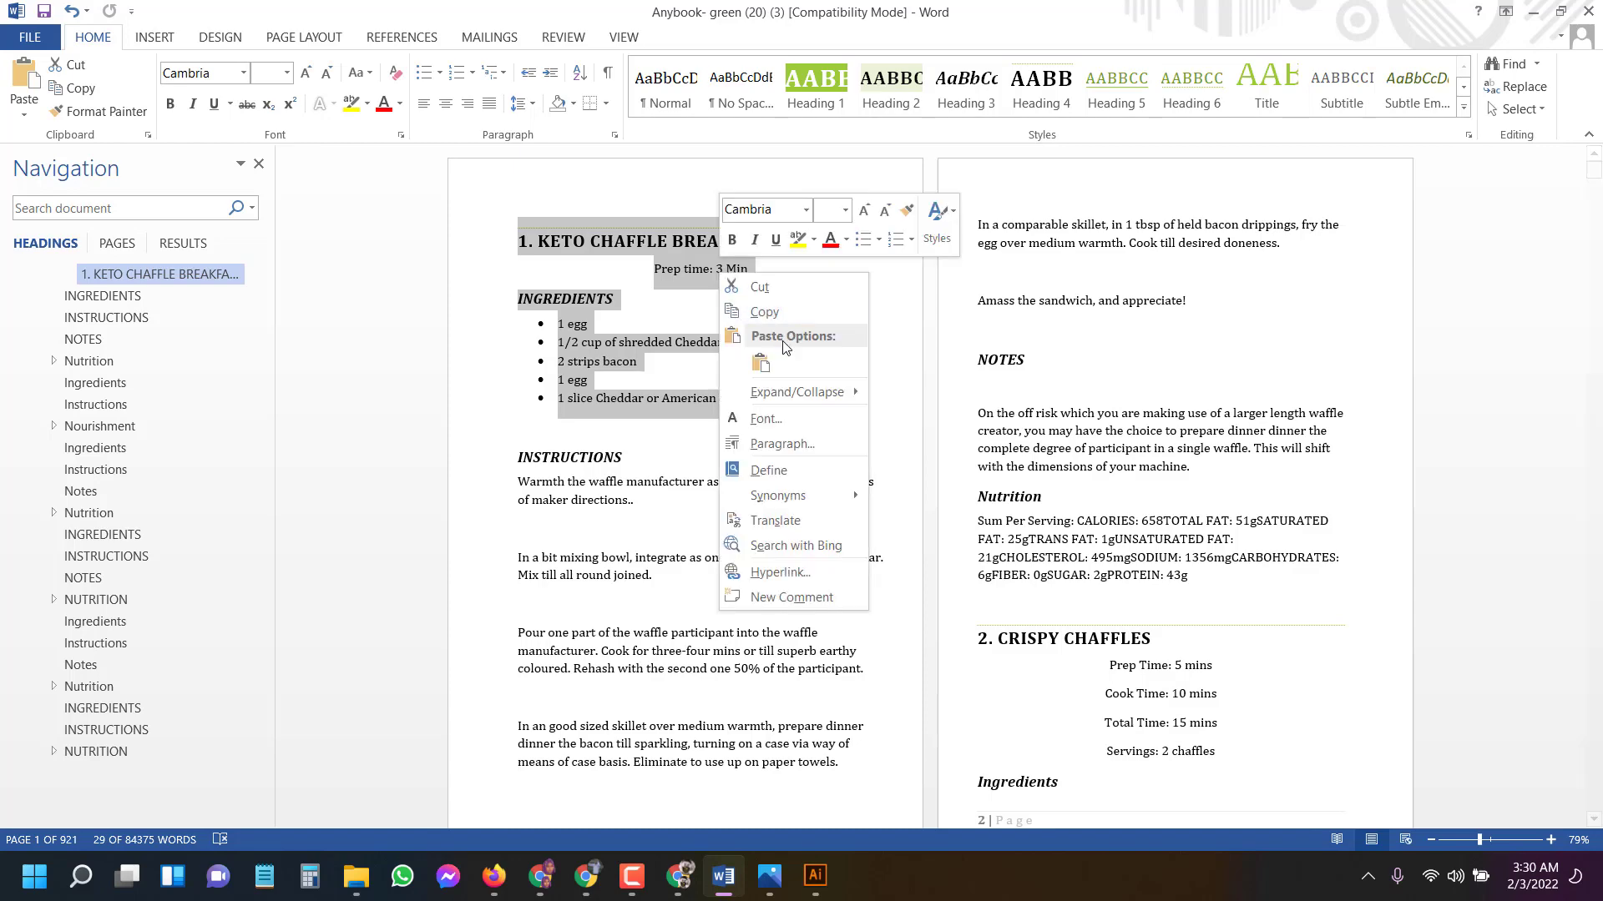
{"action": "left_click", "coordinate": [751, 311]}
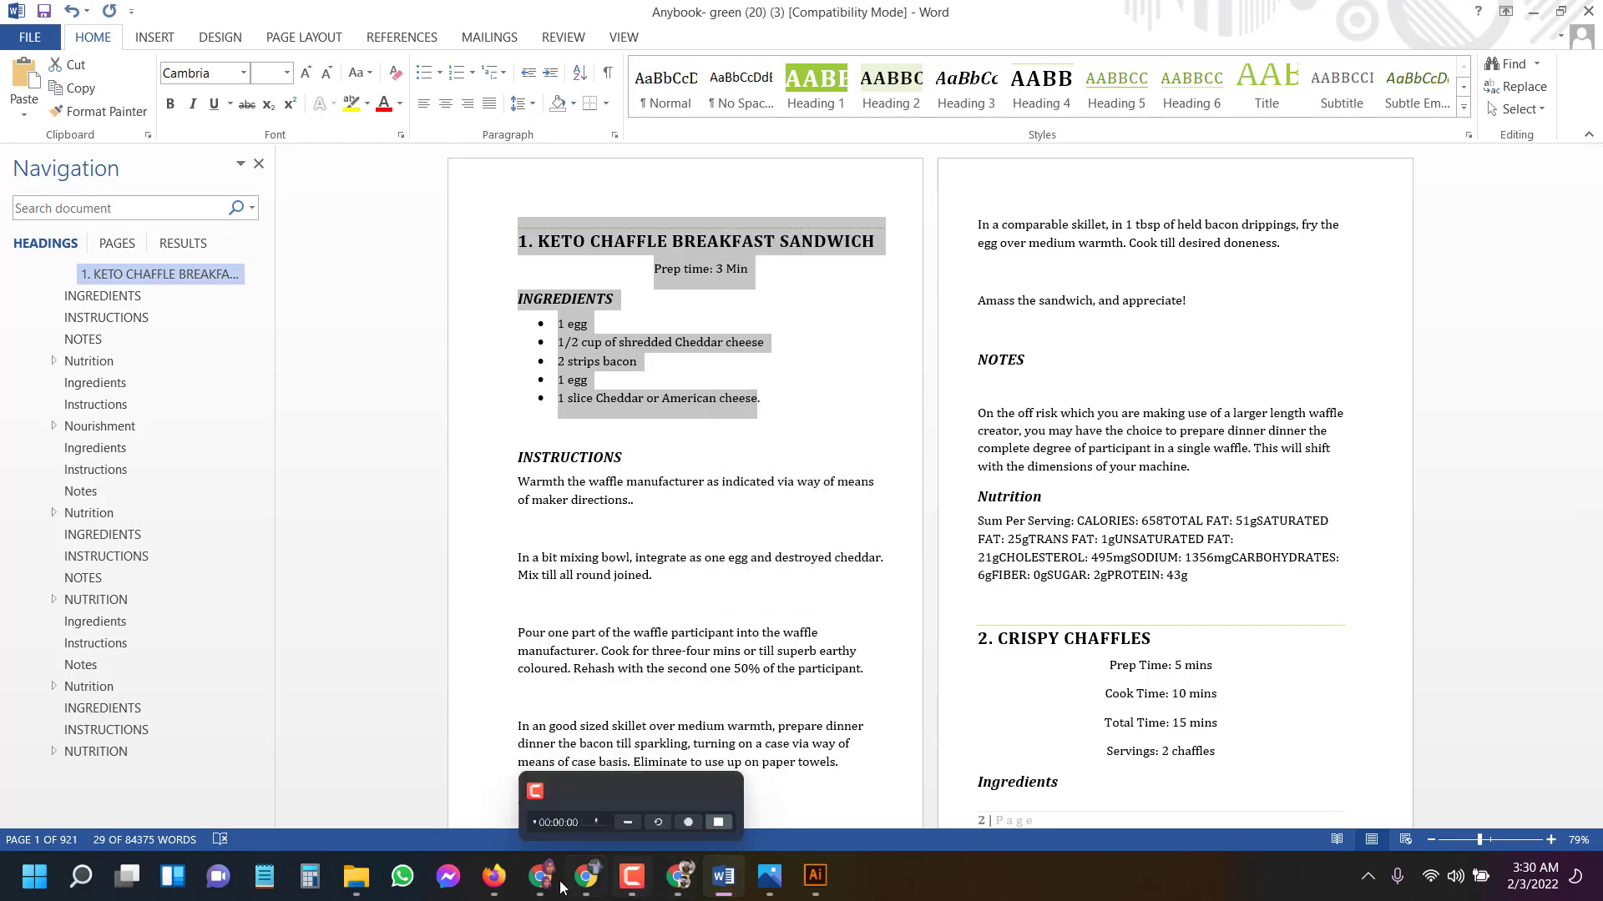
Paste the copied recipe text as a new type object on the brown page.
{"action": "mouse_move", "coordinate": [816, 876]}
{"action": "left_click", "coordinate": [843, 718]}
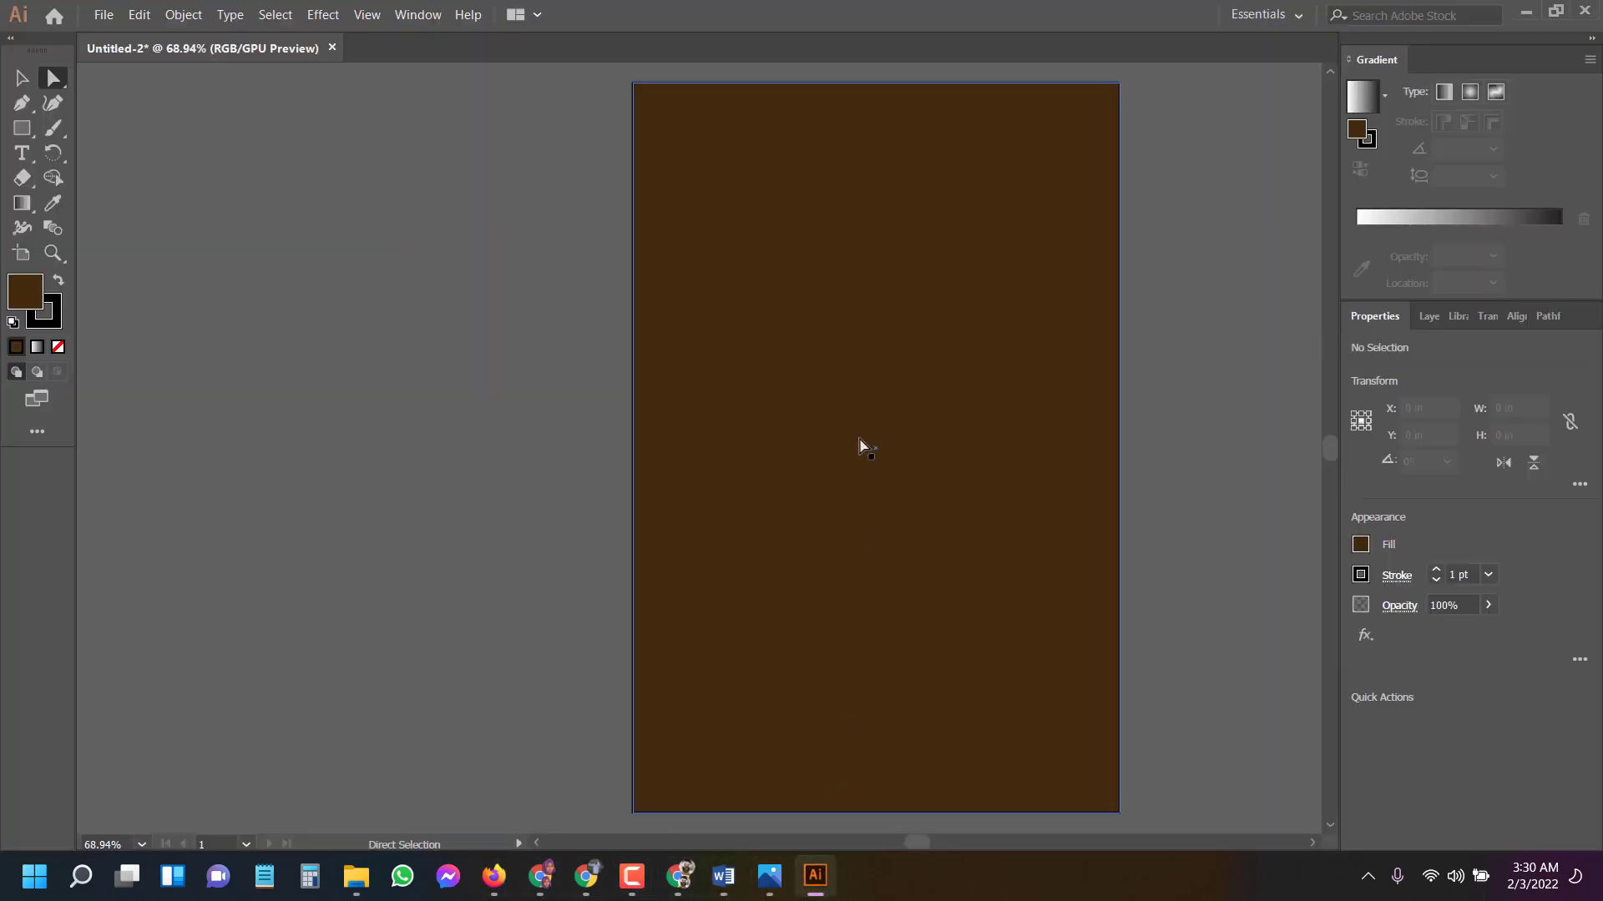
{"action": "left_click", "coordinate": [114, 347]}
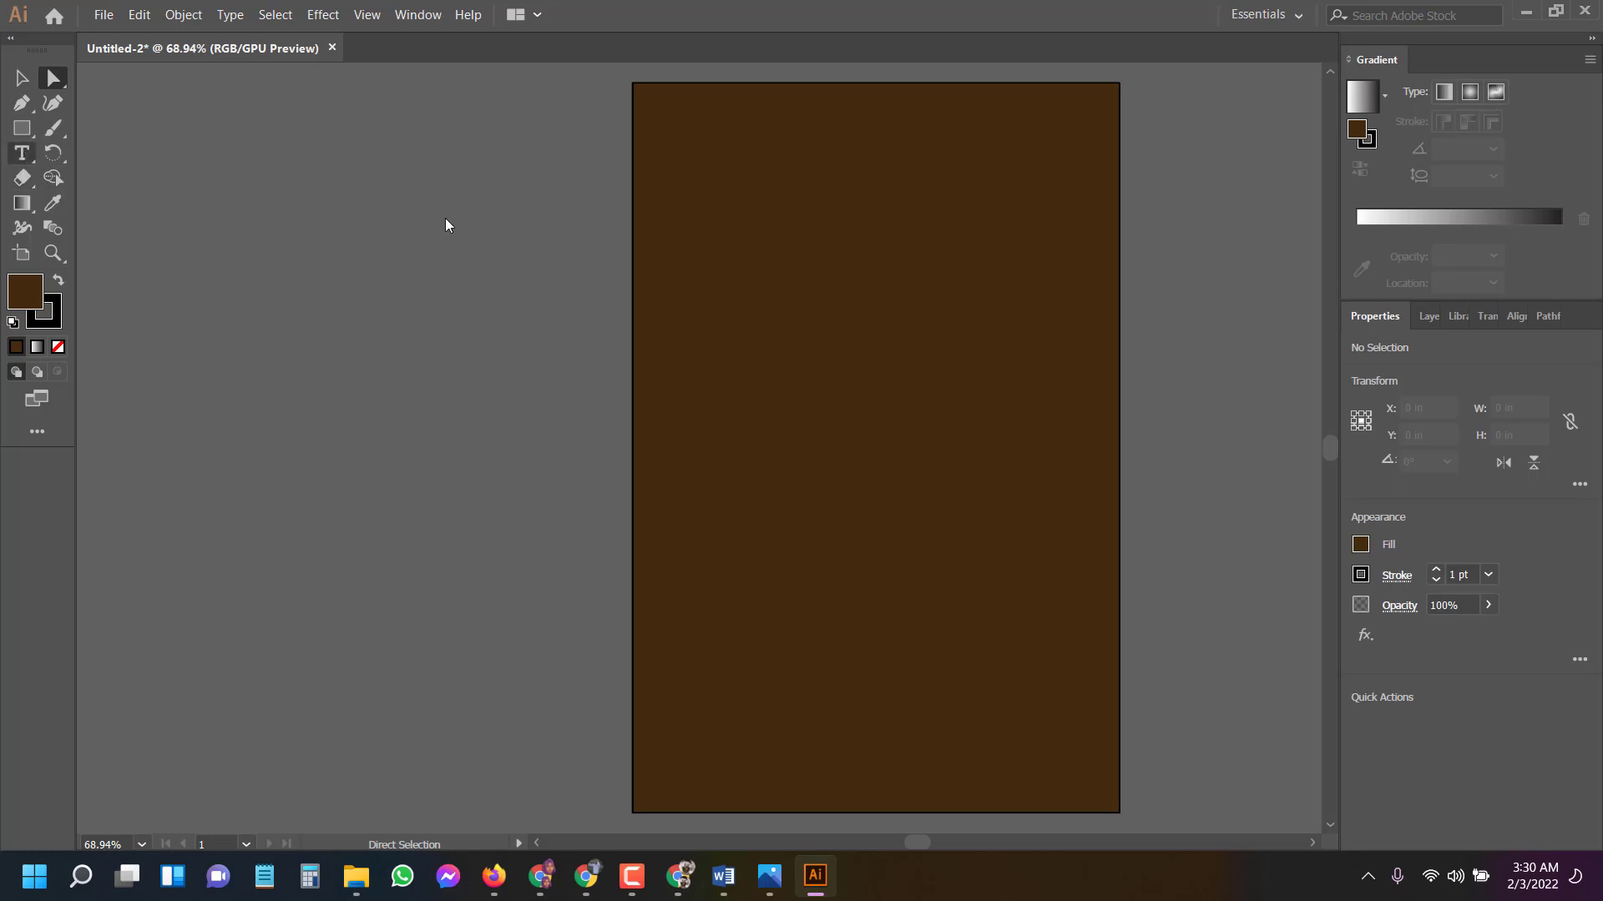
{"action": "left_click", "coordinate": [775, 334]}
{"action": "key", "text": "ctrl+v"}
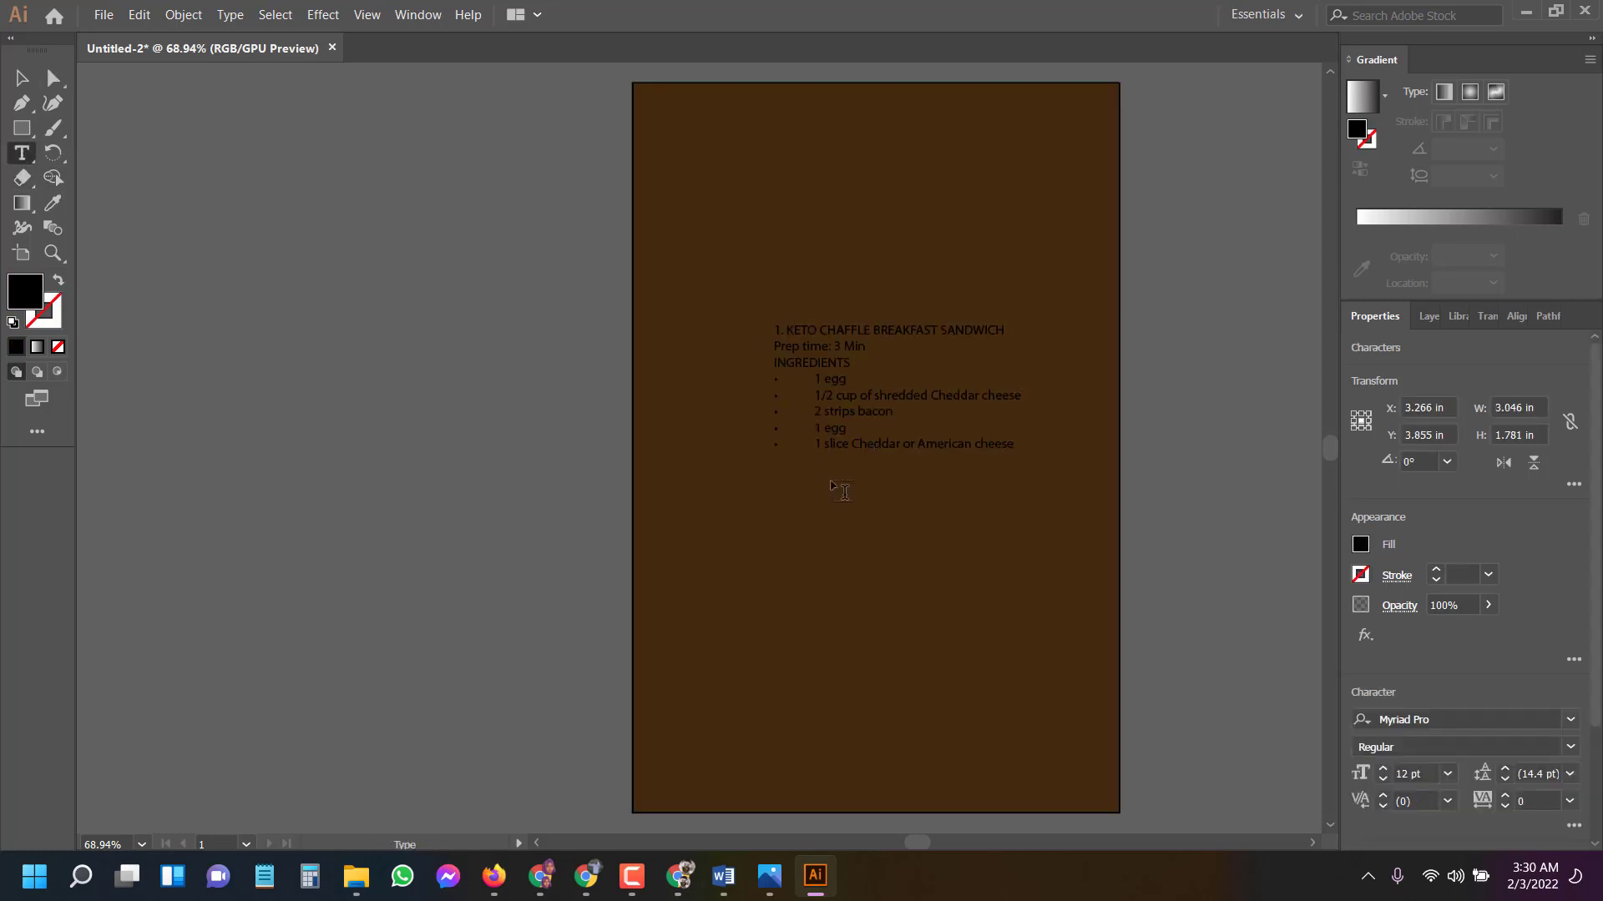
Move the recipe text to the top-left and enlarge it to fill the upper page.
{"action": "left_click", "coordinate": [21, 78]}
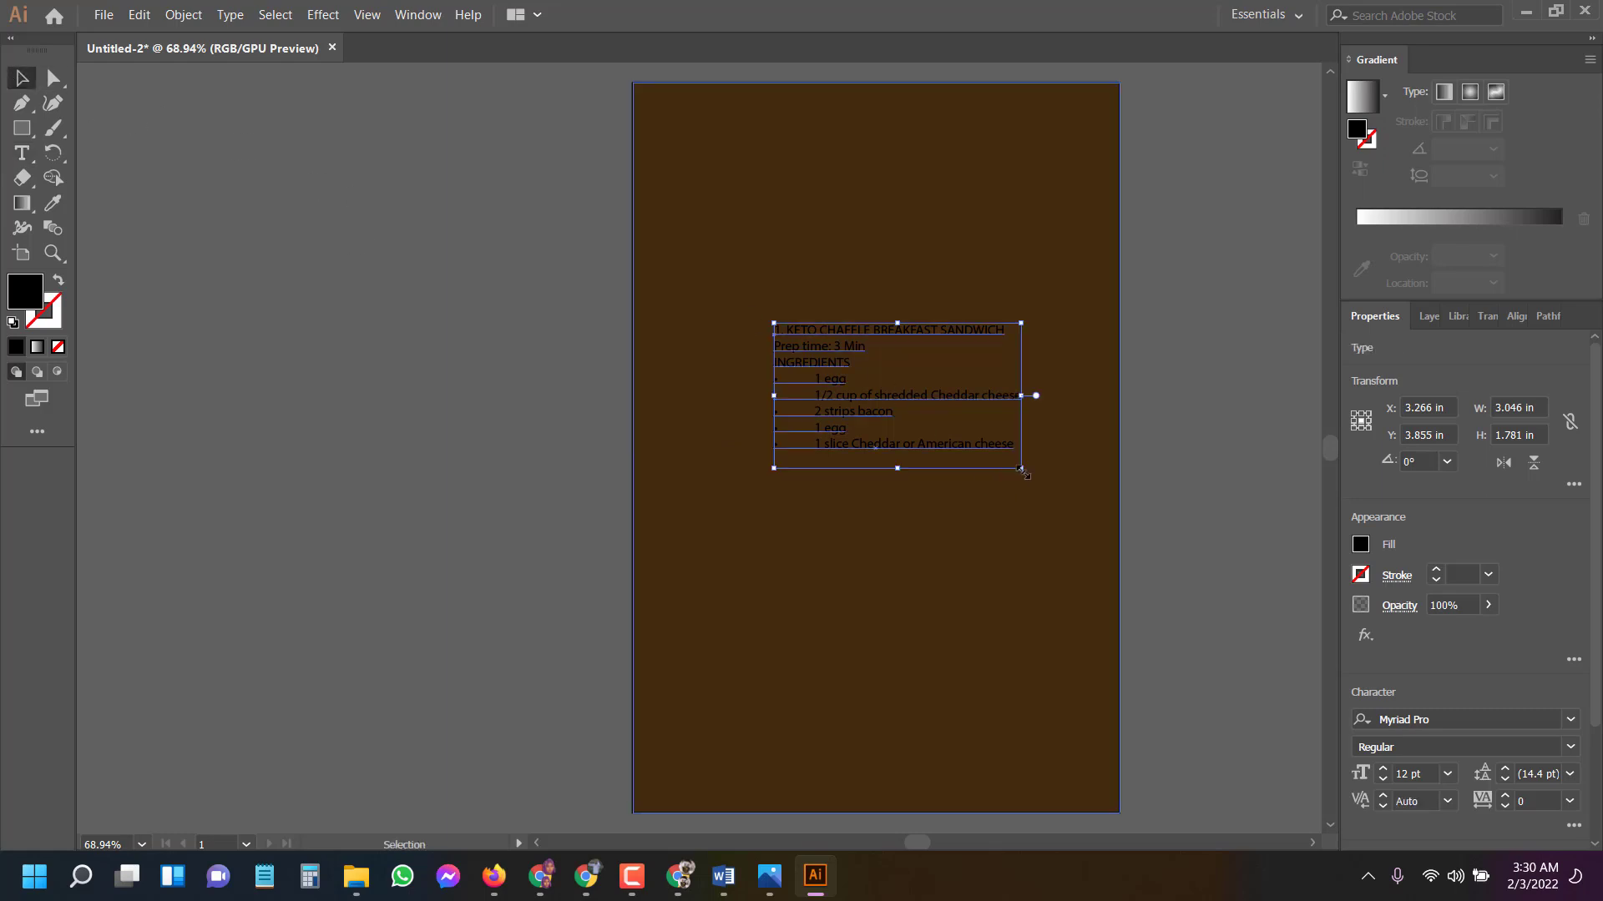
{"action": "left_click_drag", "start_coordinate": [1022, 472], "coordinate": [1117, 773]}
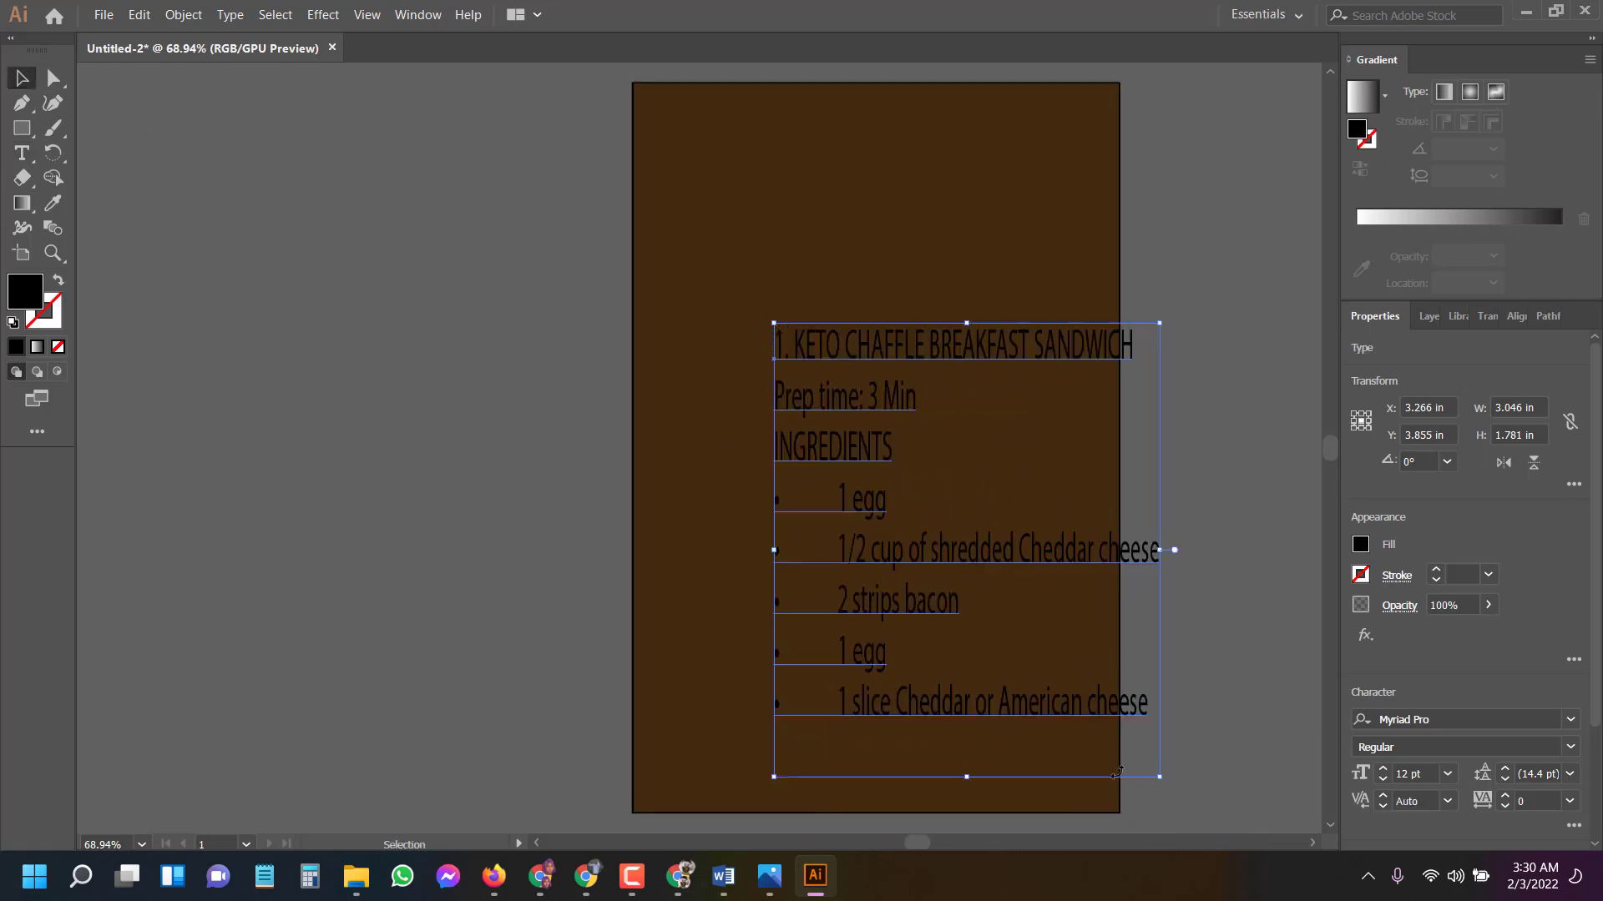
{"action": "left_click_drag", "start_coordinate": [914, 668], "coordinate": [811, 509]}
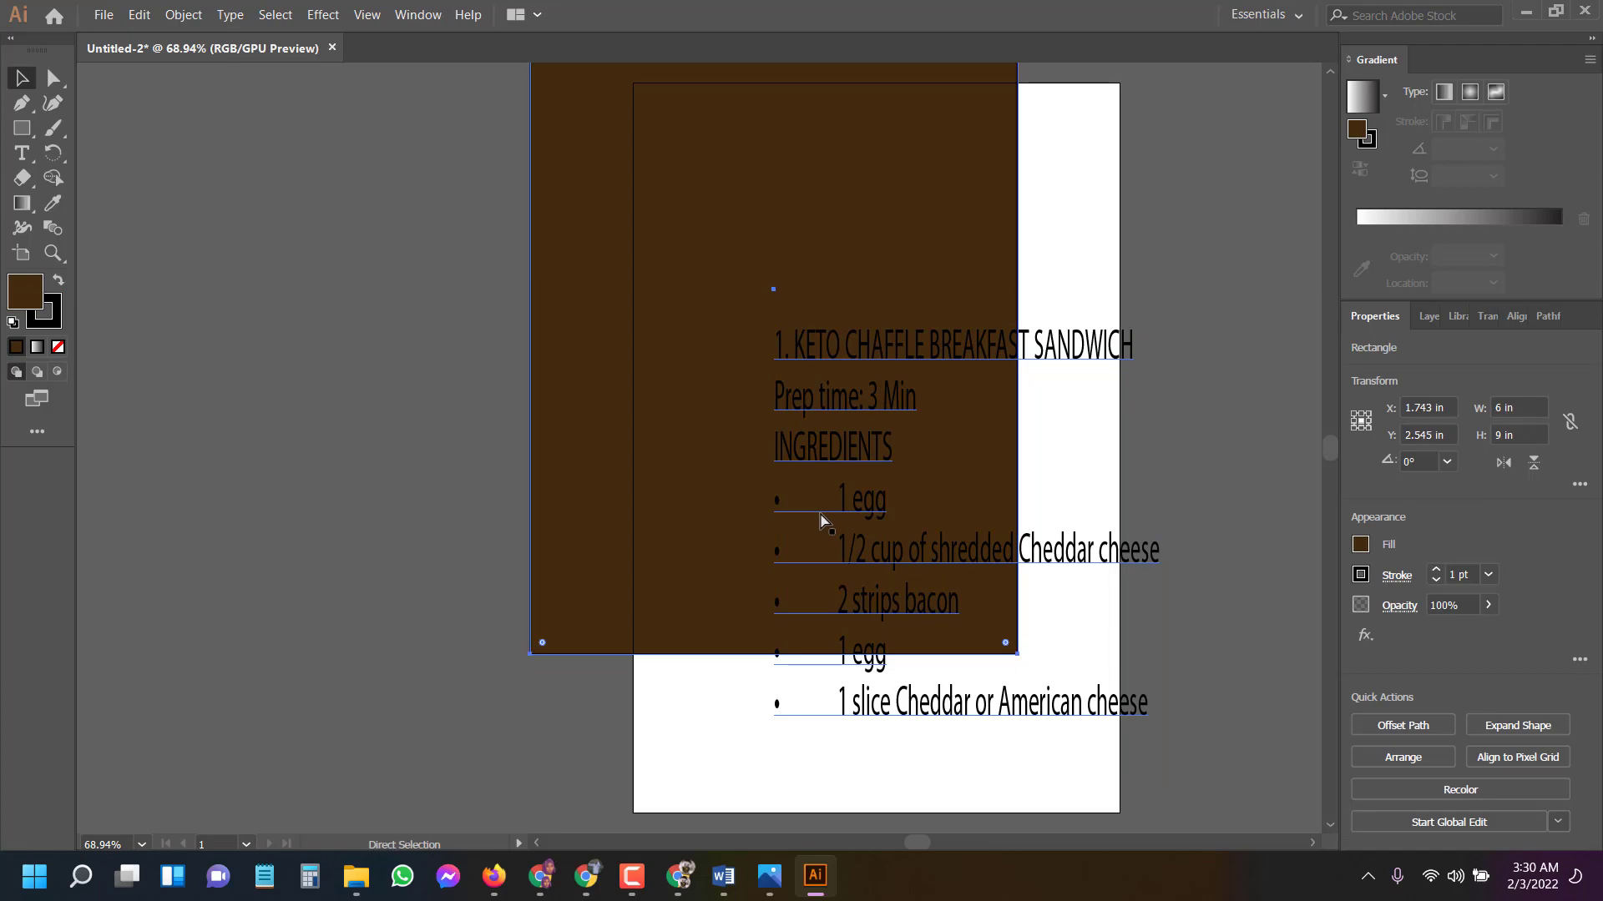
{"action": "key", "text": "ctrl+z"}
{"action": "left_click_drag", "start_coordinate": [877, 399], "coordinate": [763, 184]}
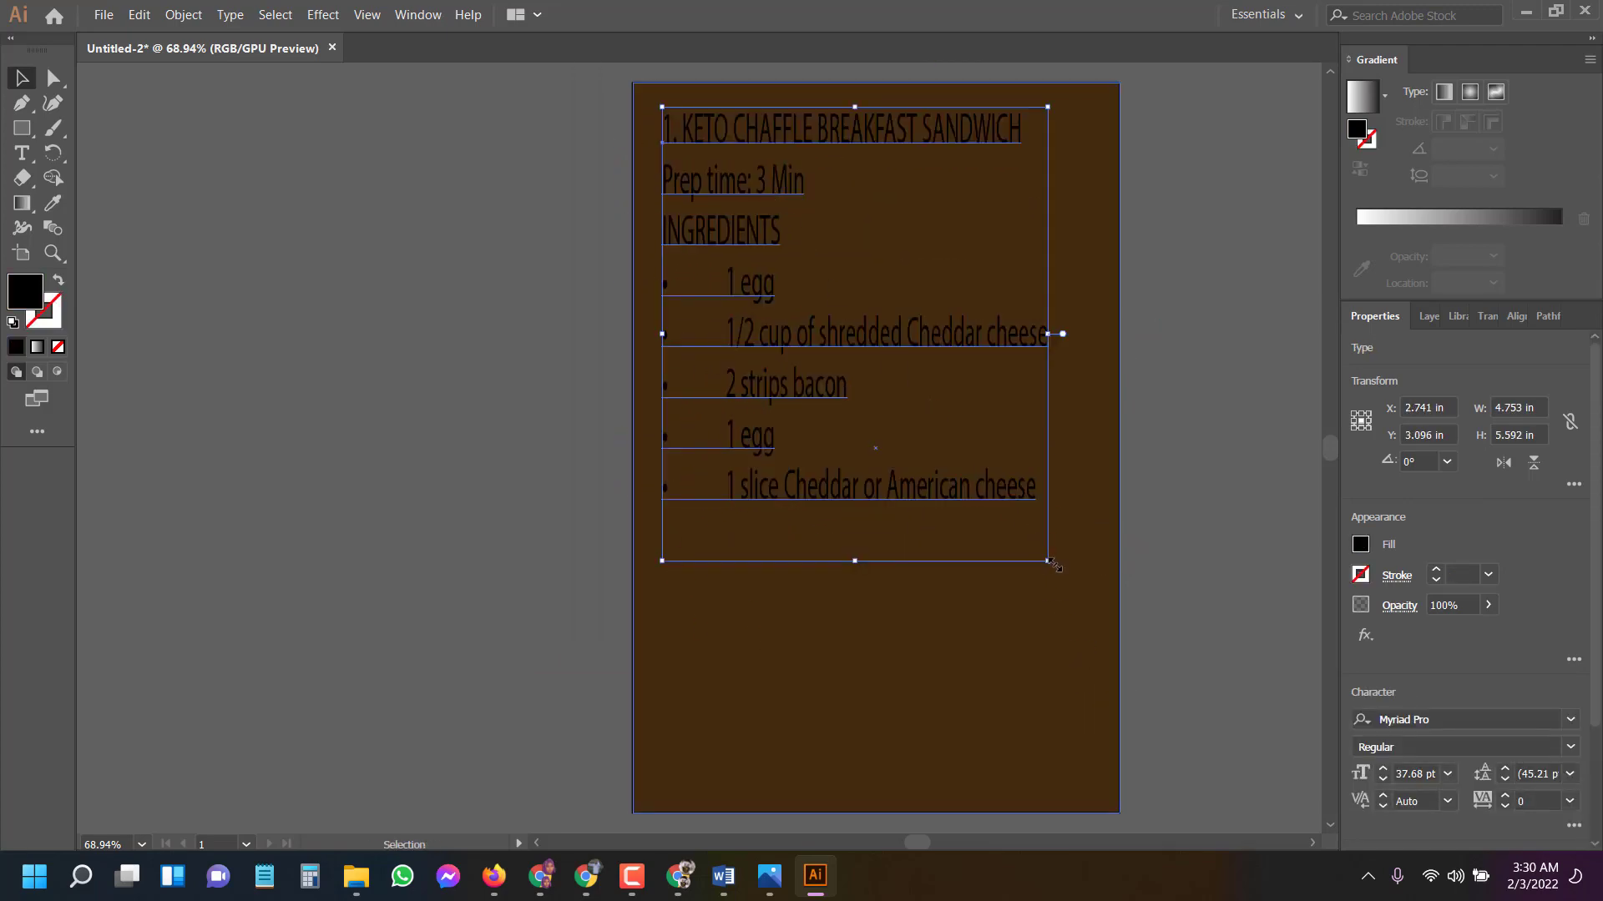
{"action": "left_click_drag", "start_coordinate": [1045, 561], "coordinate": [1058, 650]}
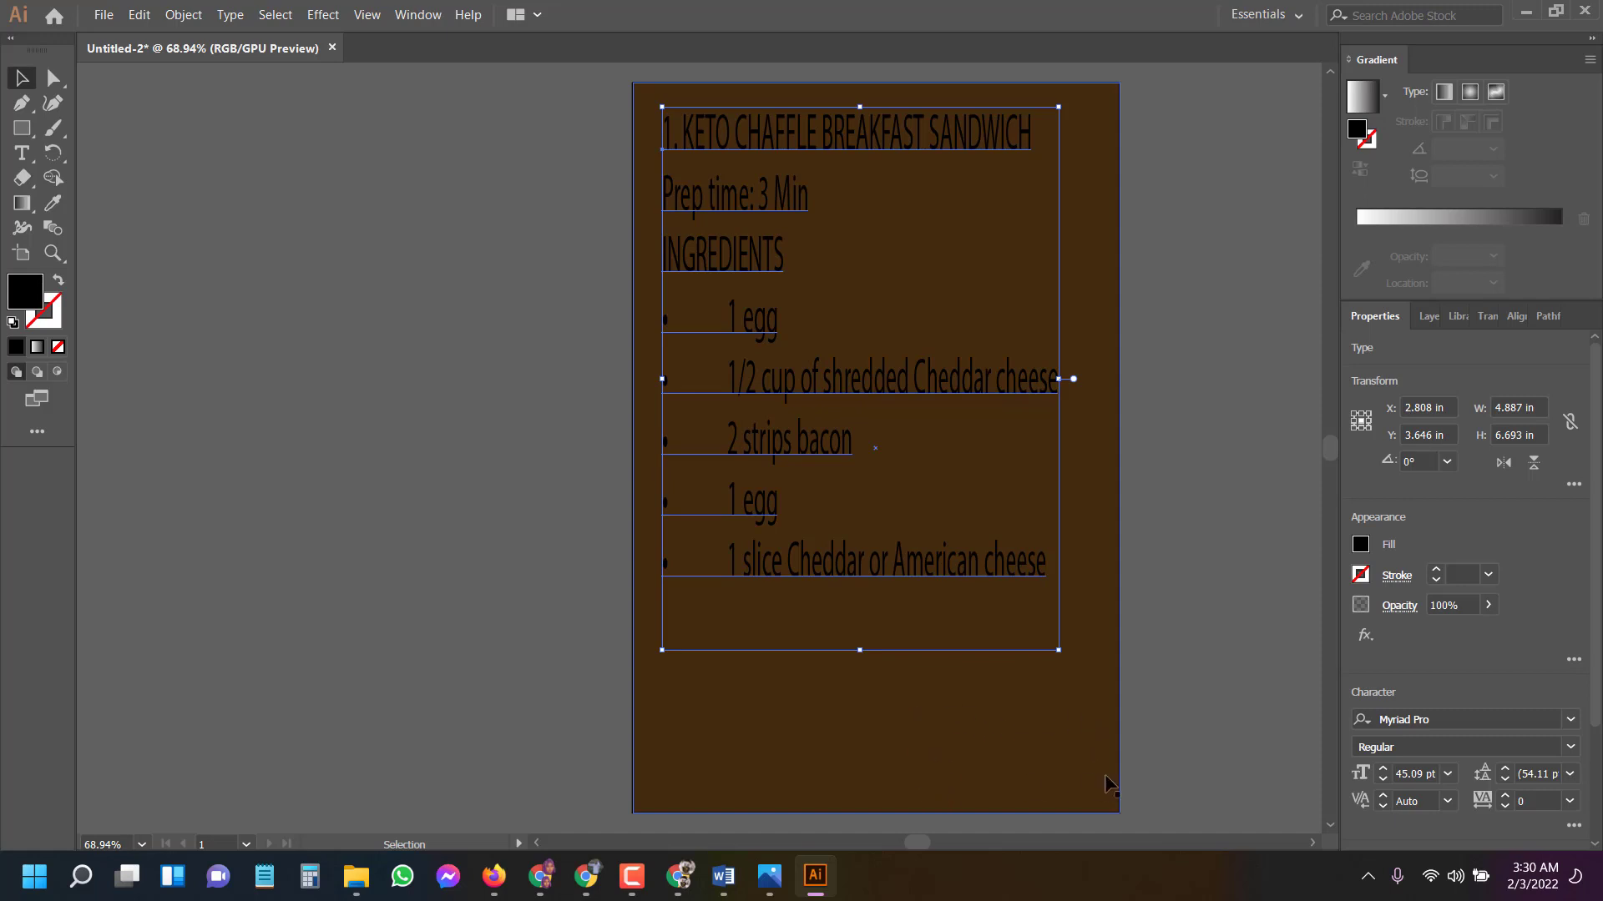
{"action": "left_click", "coordinate": [1212, 549]}
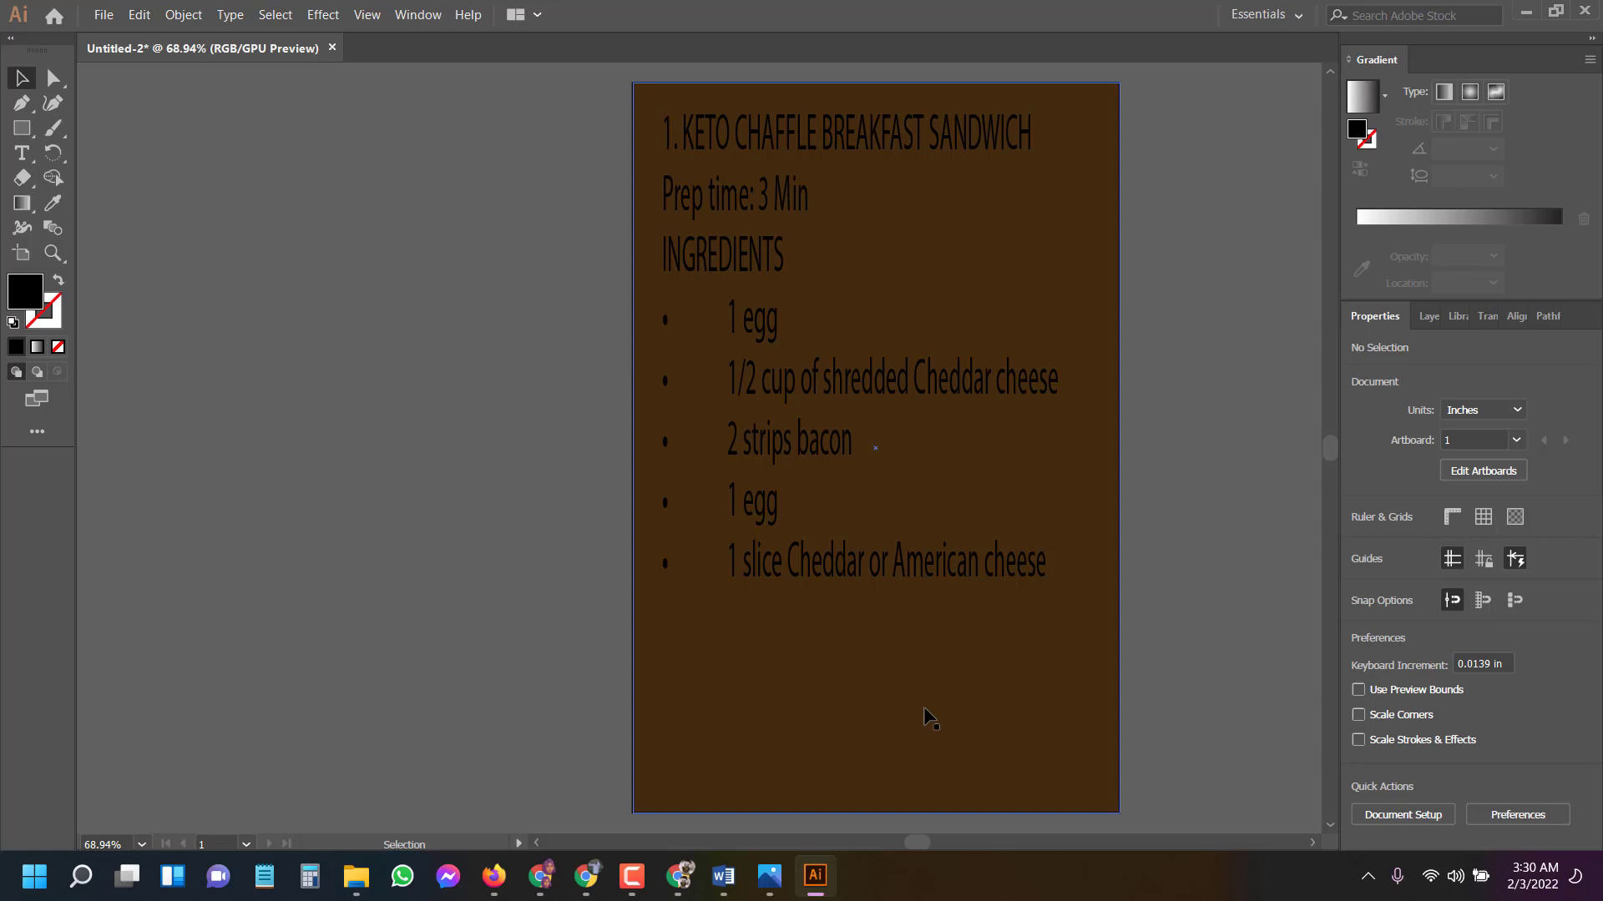
{"action": "left_click", "coordinate": [806, 577]}
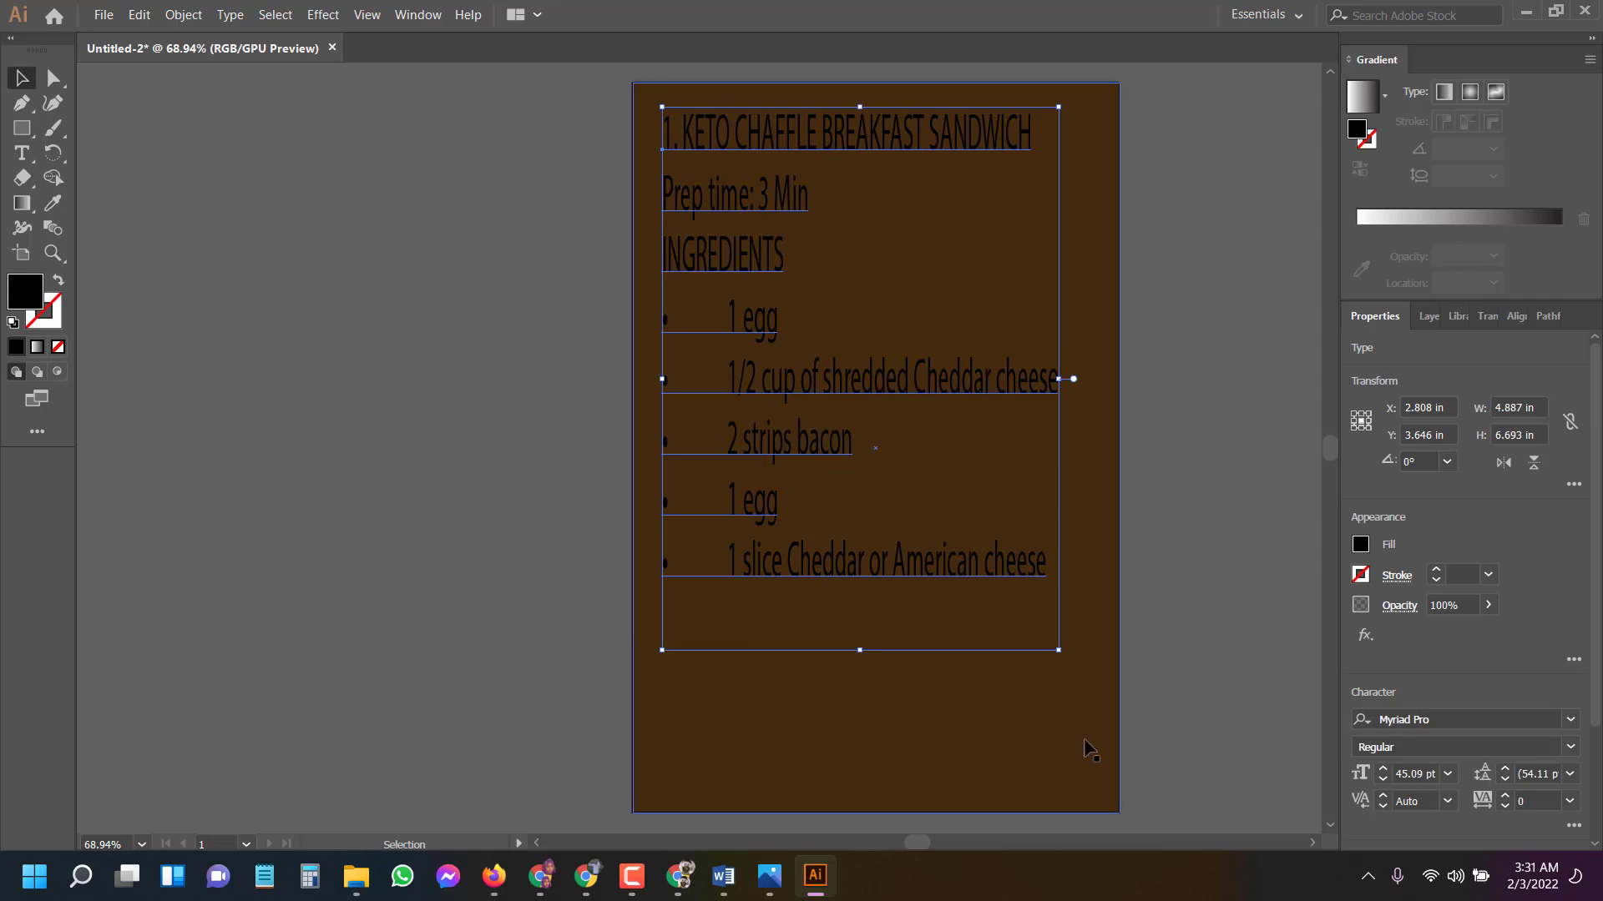
Undo an accidental shift of the brown background so it stays aligned to the artboard.
{"action": "left_click", "coordinate": [1002, 743]}
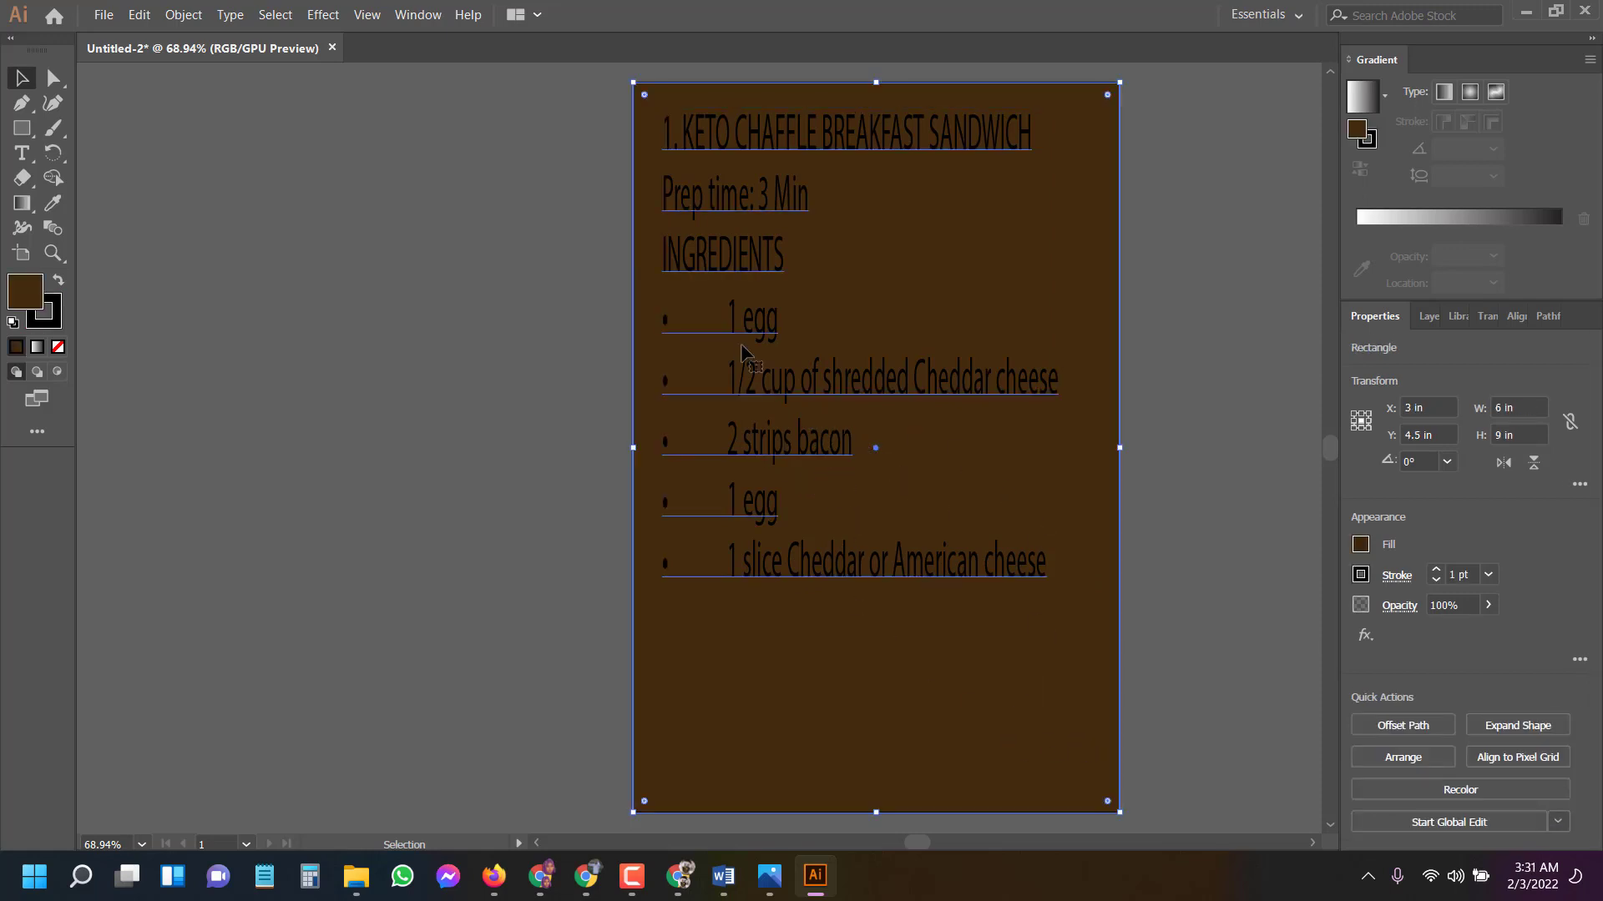
{"action": "left_click_drag", "start_coordinate": [833, 348], "coordinate": [868, 365]}
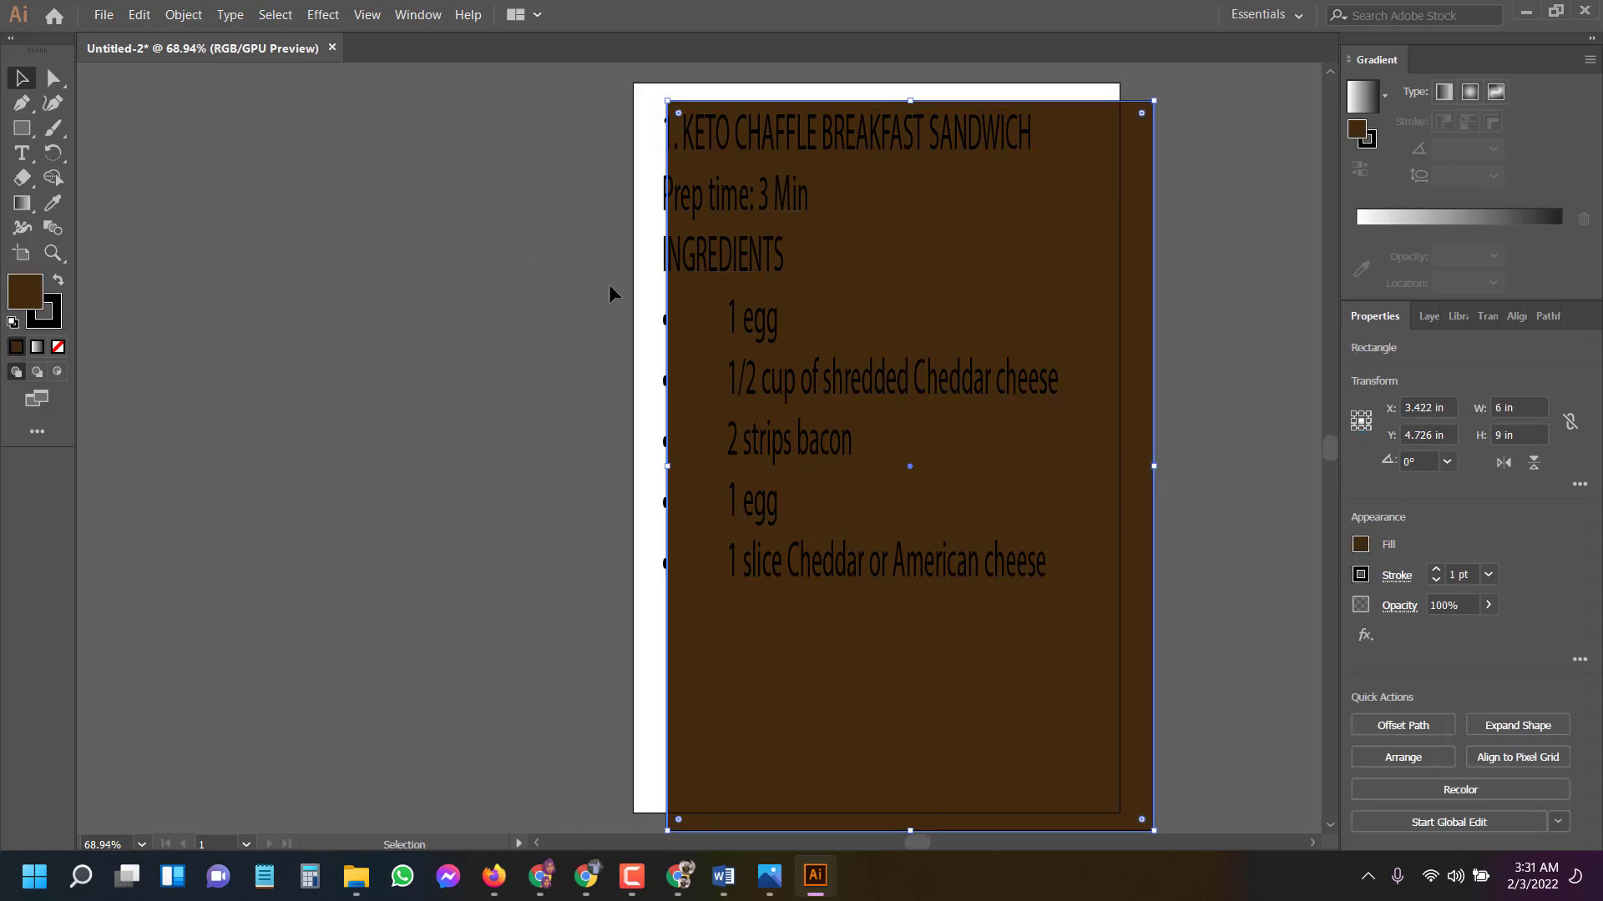
{"action": "key", "text": "a"}
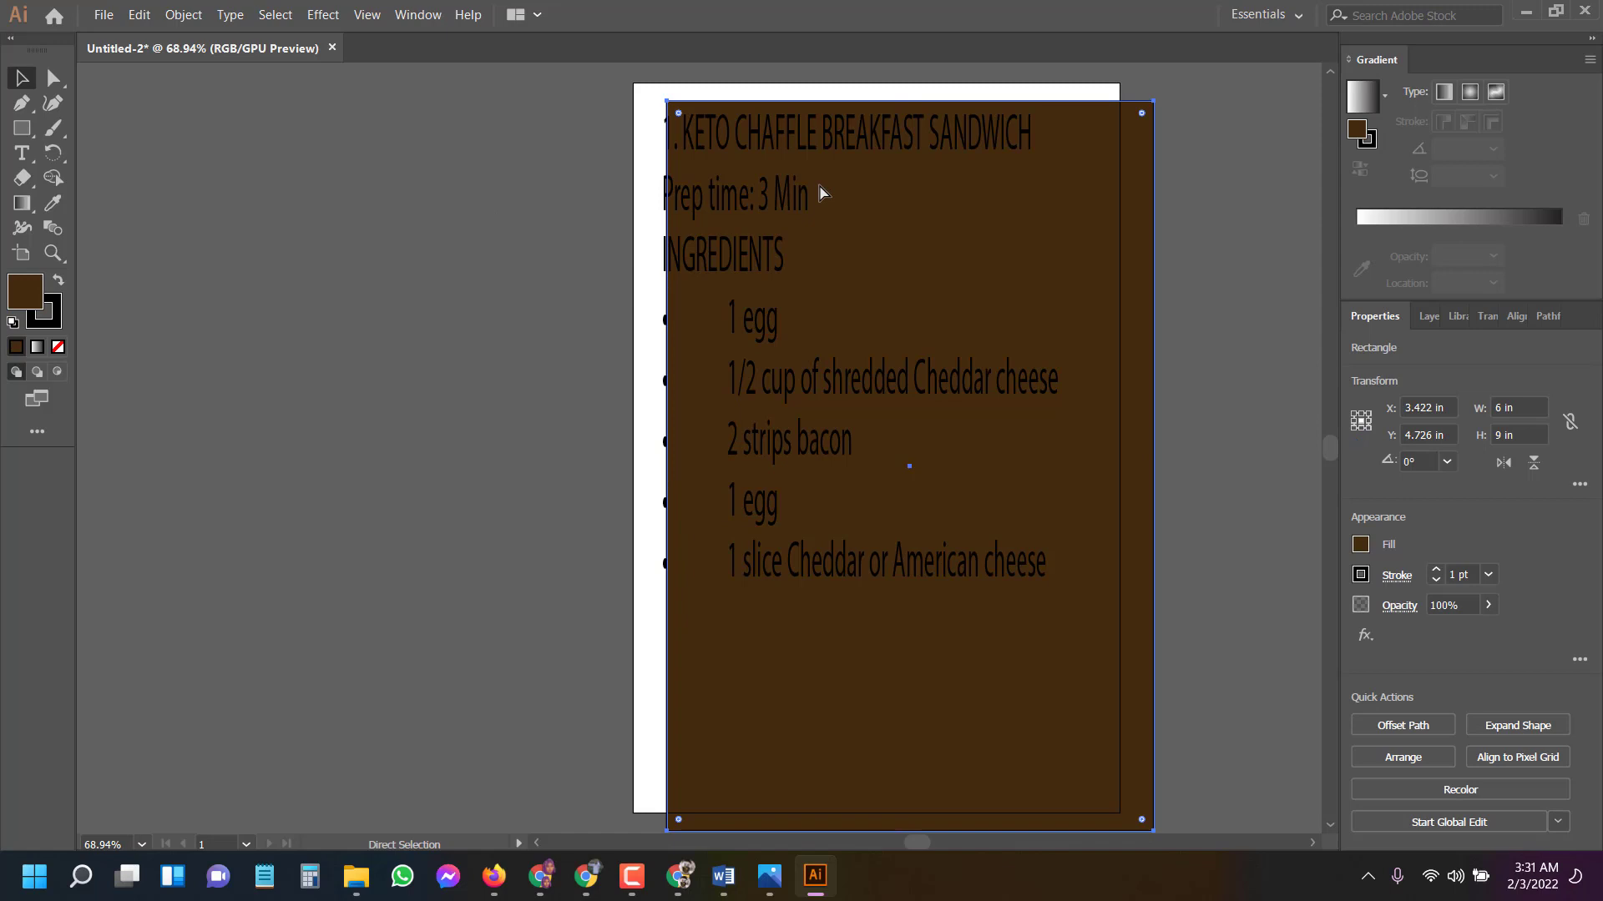
{"action": "key", "text": "ctrl+z"}
{"action": "key", "text": "v"}
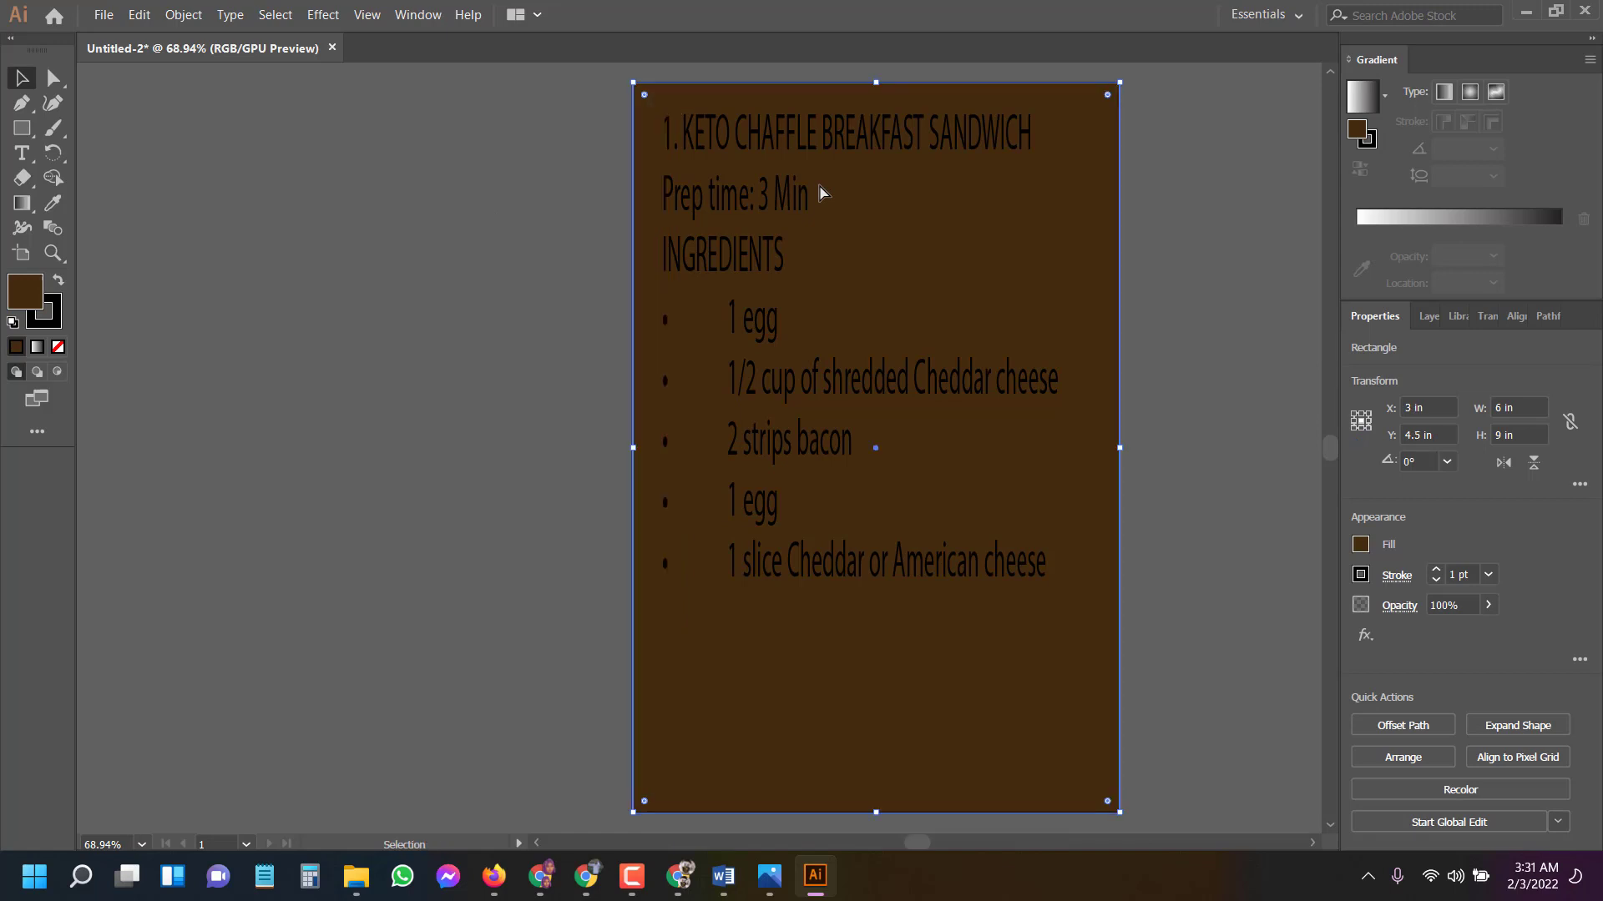
{"action": "left_click", "coordinate": [560, 249]}
Nudge the recipe text slightly right and down from the page's top-left edge.
{"action": "left_click", "coordinate": [788, 178]}
{"action": "left_click_drag", "start_coordinate": [787, 179], "coordinate": [806, 193]}
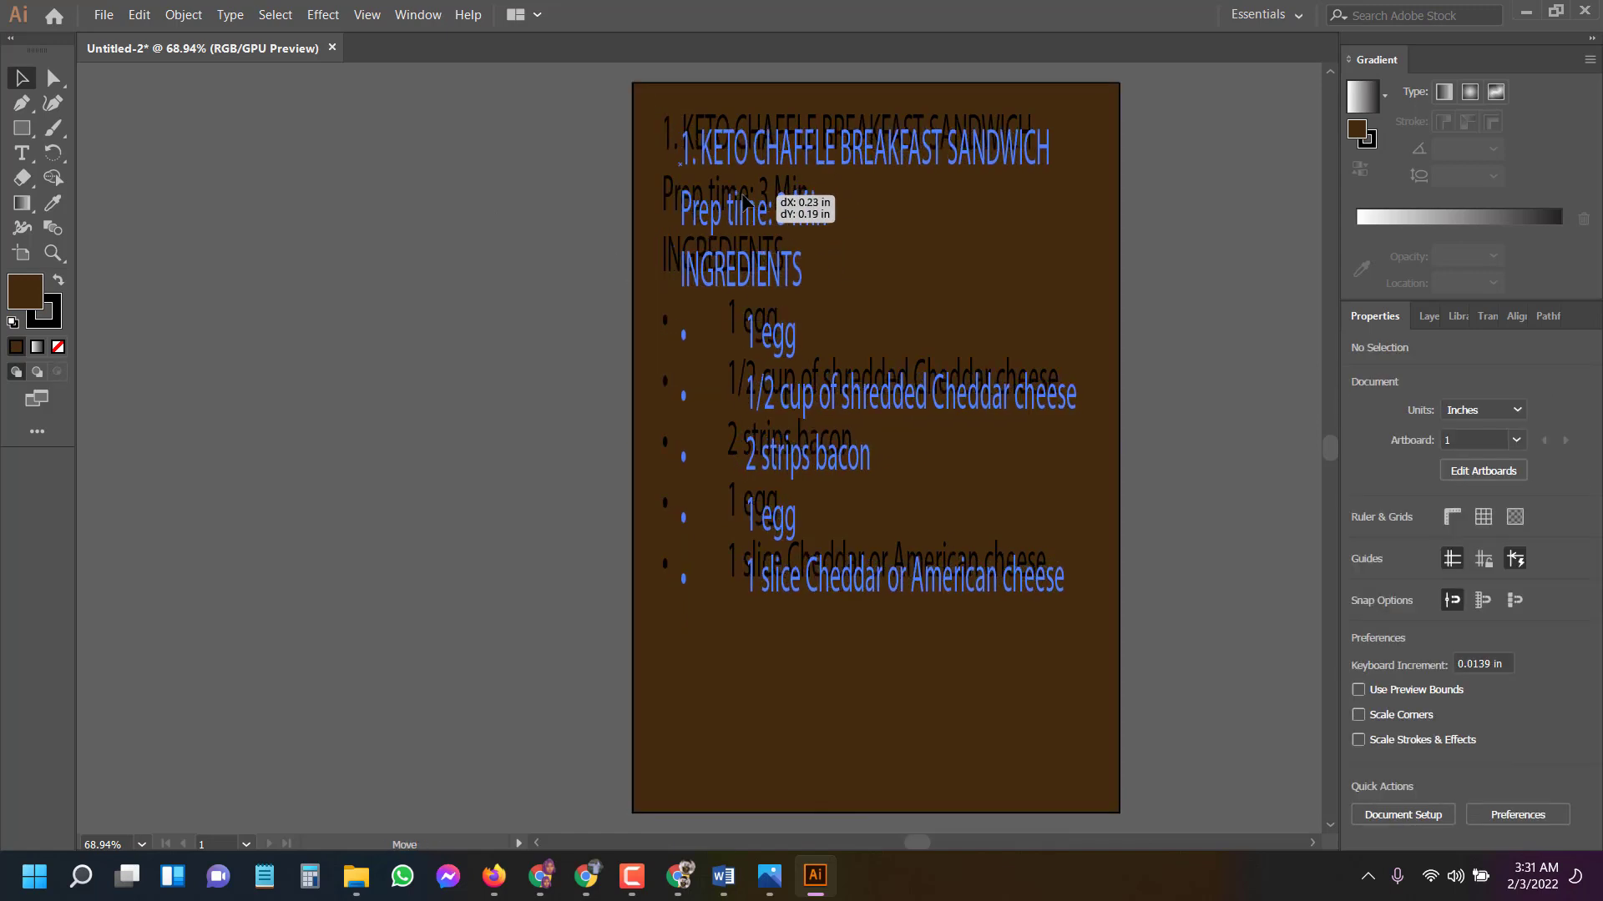
{"action": "left_click_drag", "start_coordinate": [837, 122], "coordinate": [837, 160]}
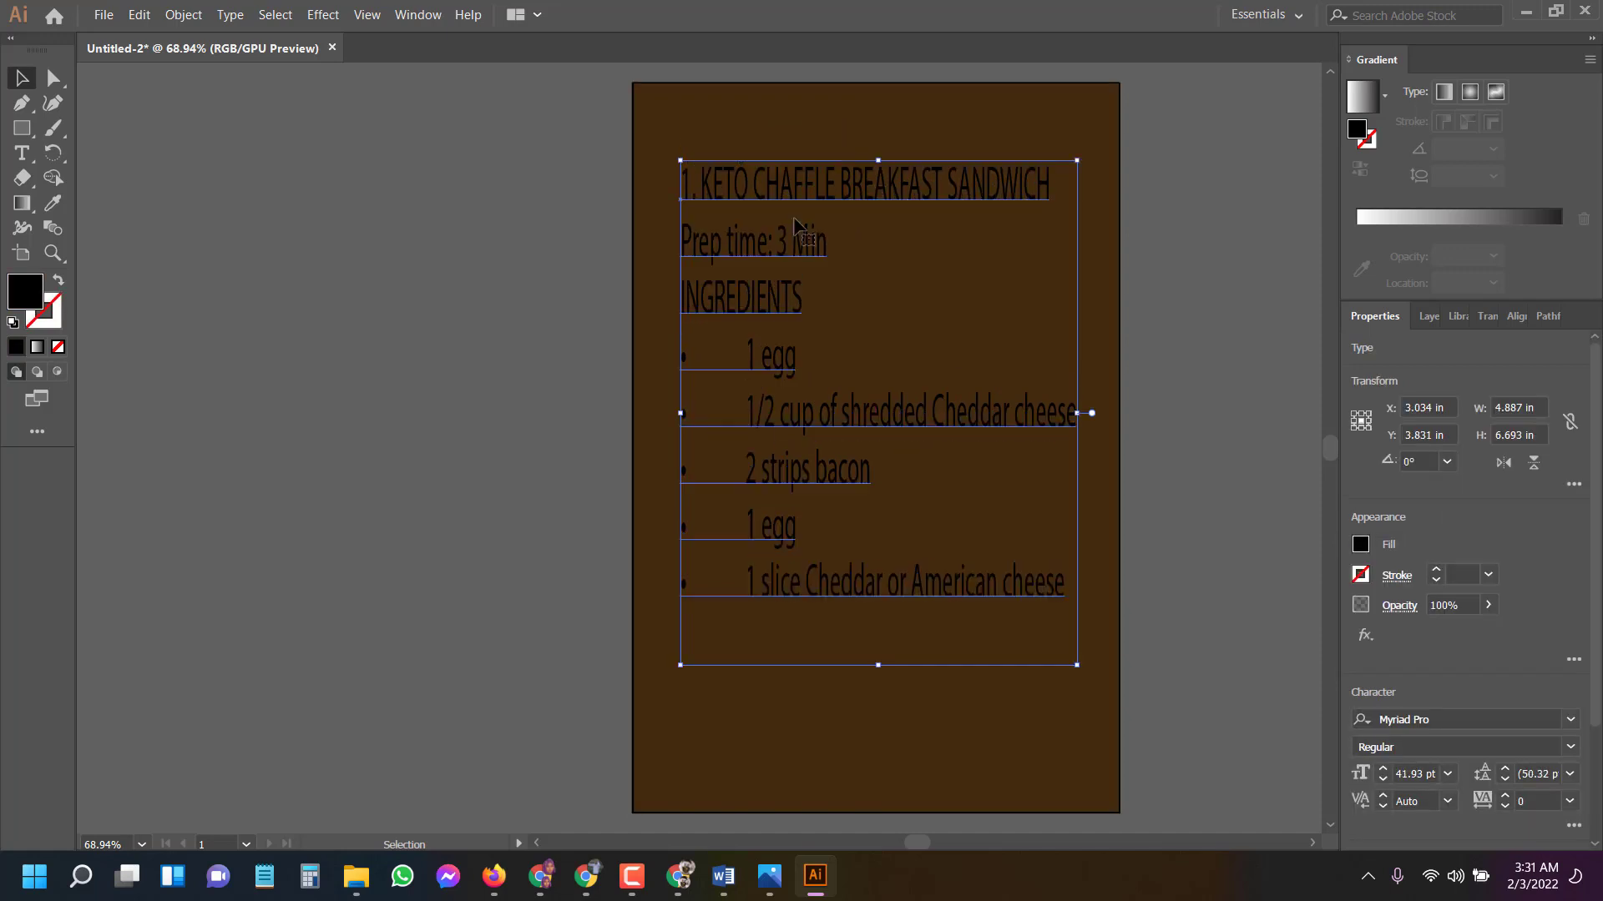
{"action": "left_click_drag", "start_coordinate": [762, 250], "coordinate": [762, 219]}
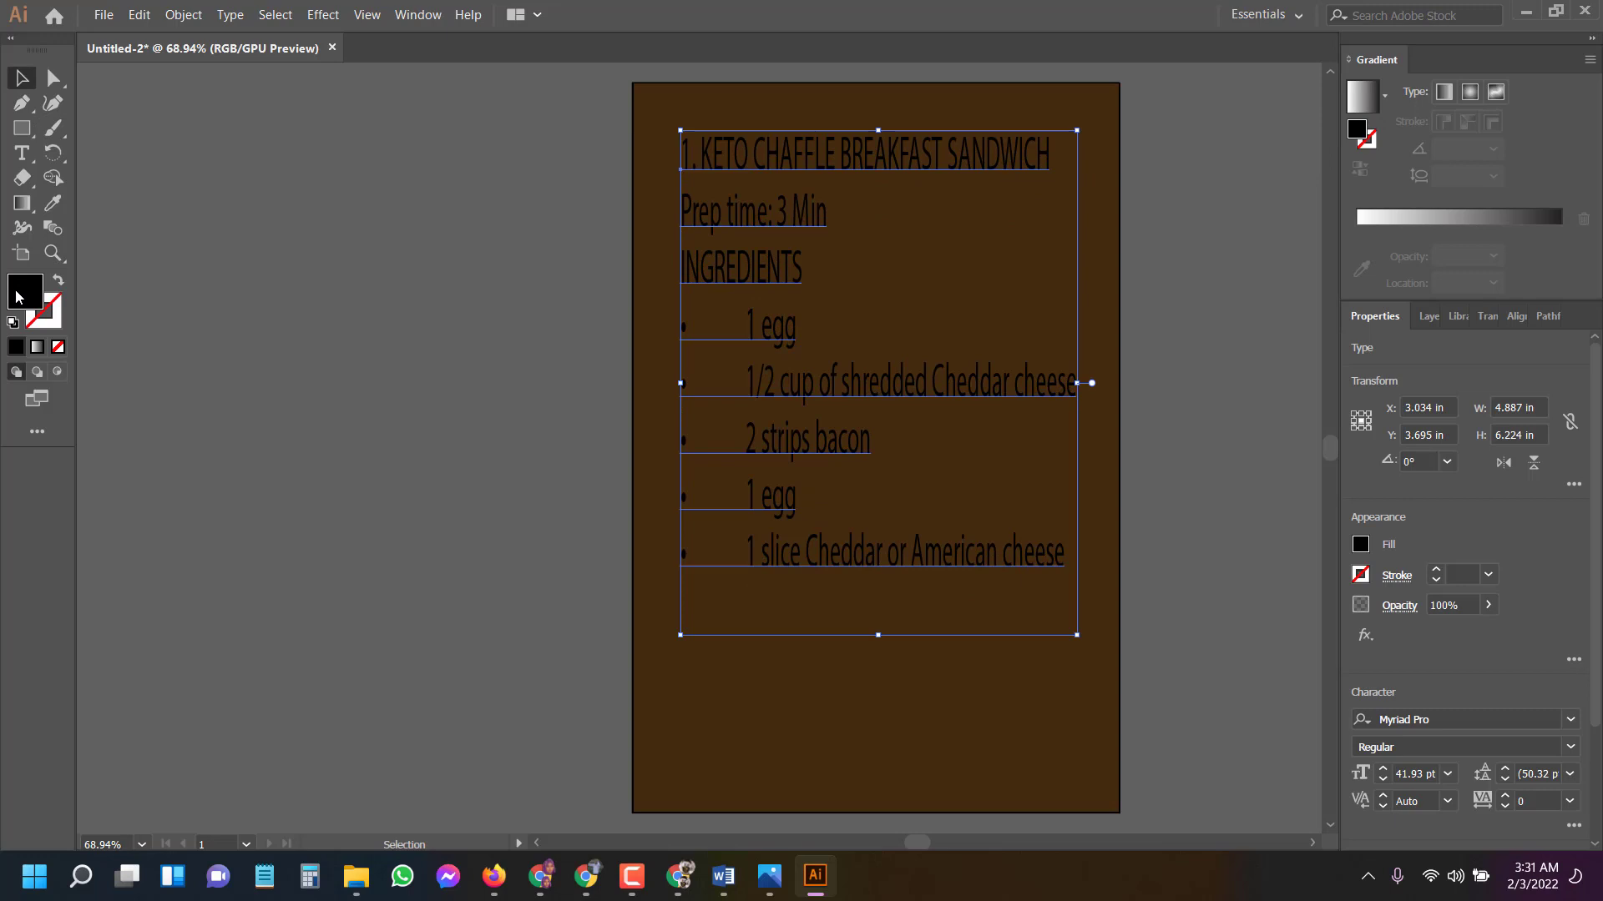
Change the recipe text fill colour to yellow.
{"action": "left_click", "coordinate": [1360, 545]}
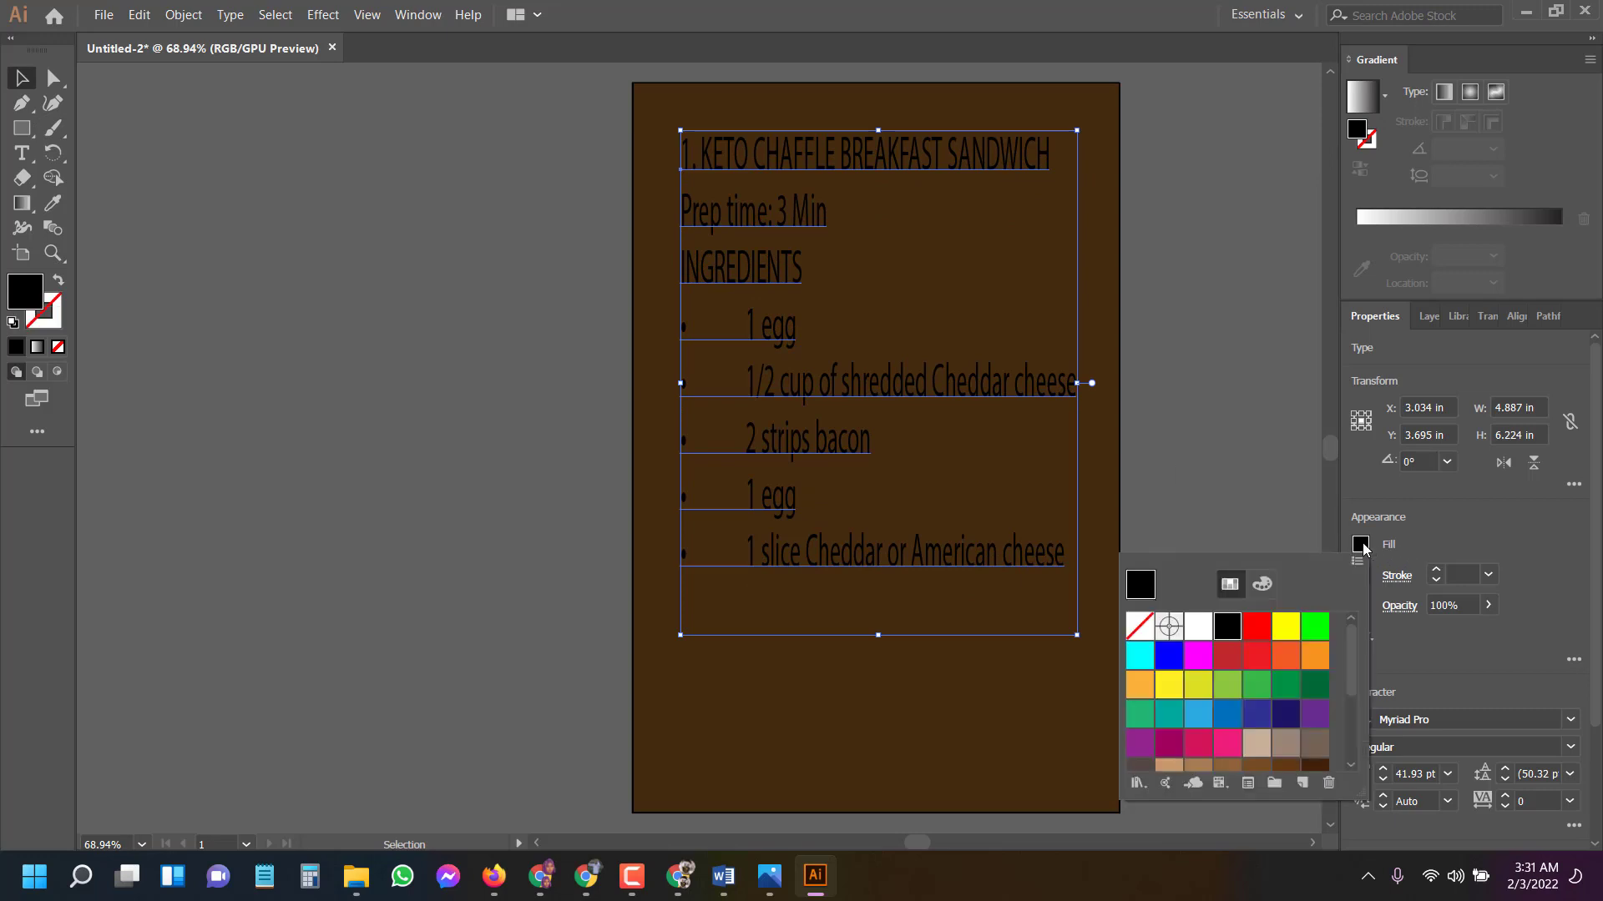
{"action": "left_click", "coordinate": [1286, 626]}
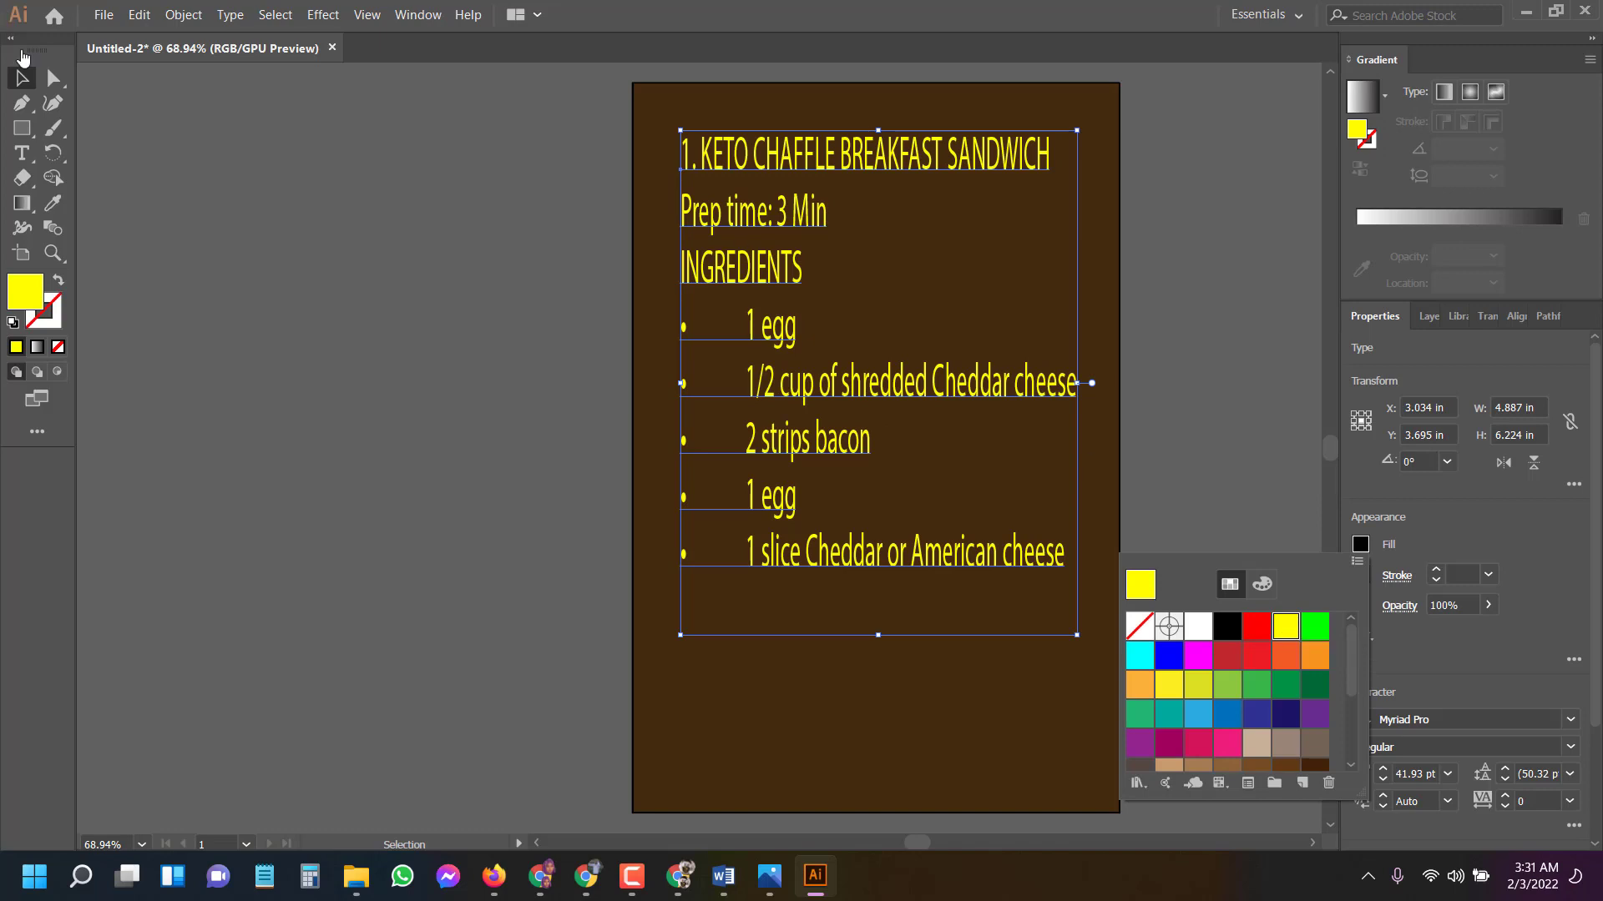
{"action": "left_click", "coordinate": [404, 205]}
{"action": "left_click", "coordinate": [404, 205]}
Delete the '1.' before the title and add blank lines below the title and INGREDIENTS.
{"action": "left_click", "coordinate": [813, 328]}
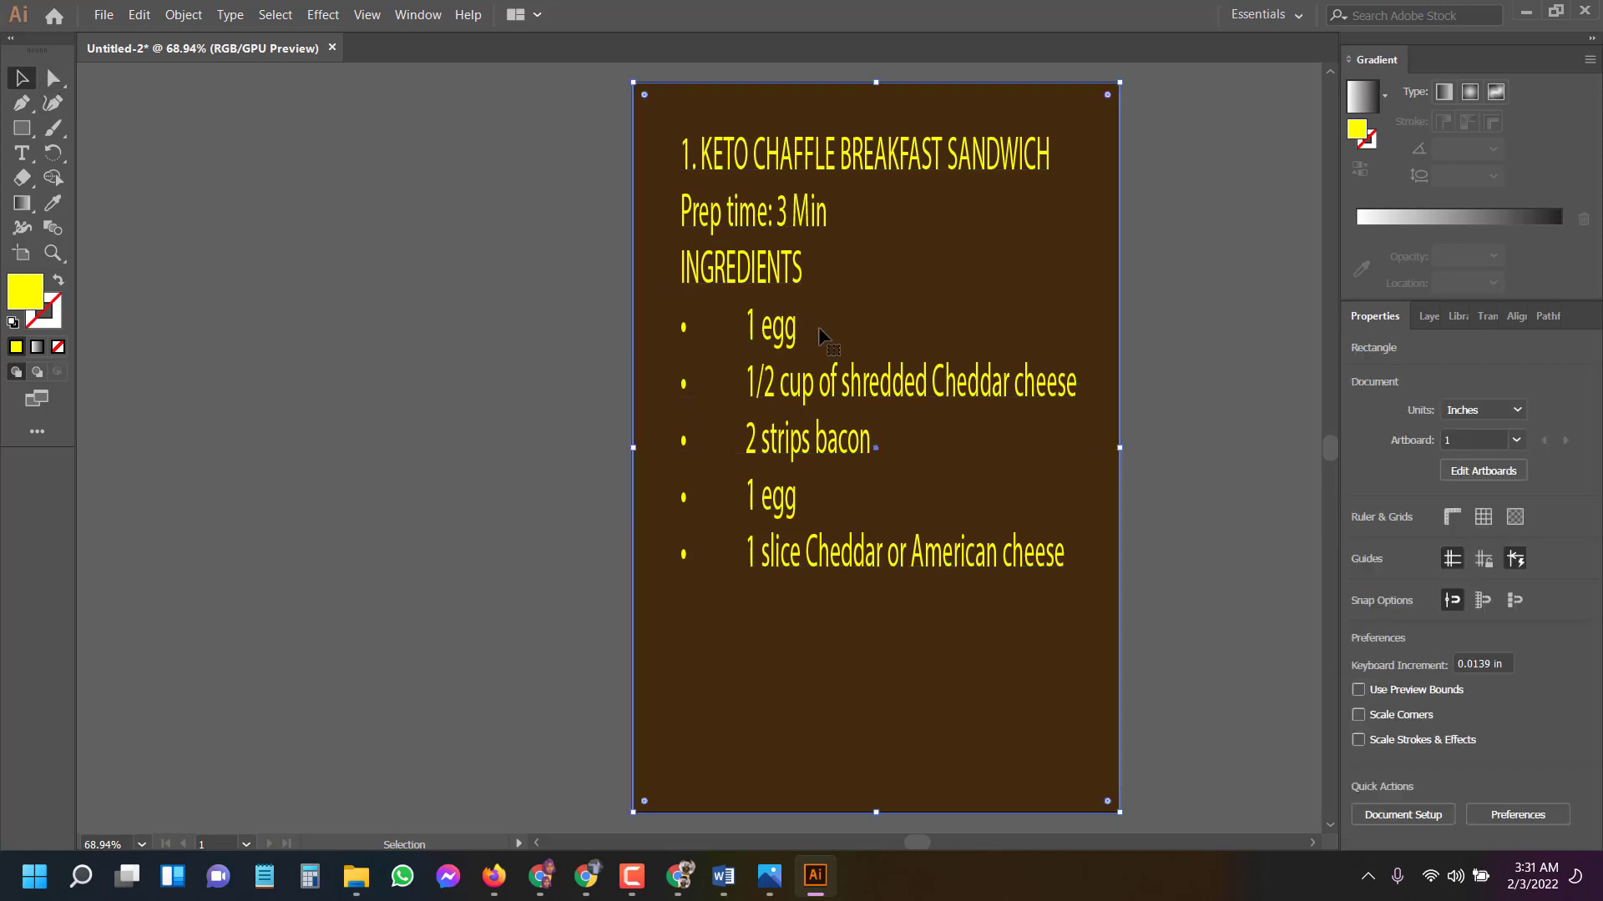
{"action": "left_click", "coordinate": [763, 367]}
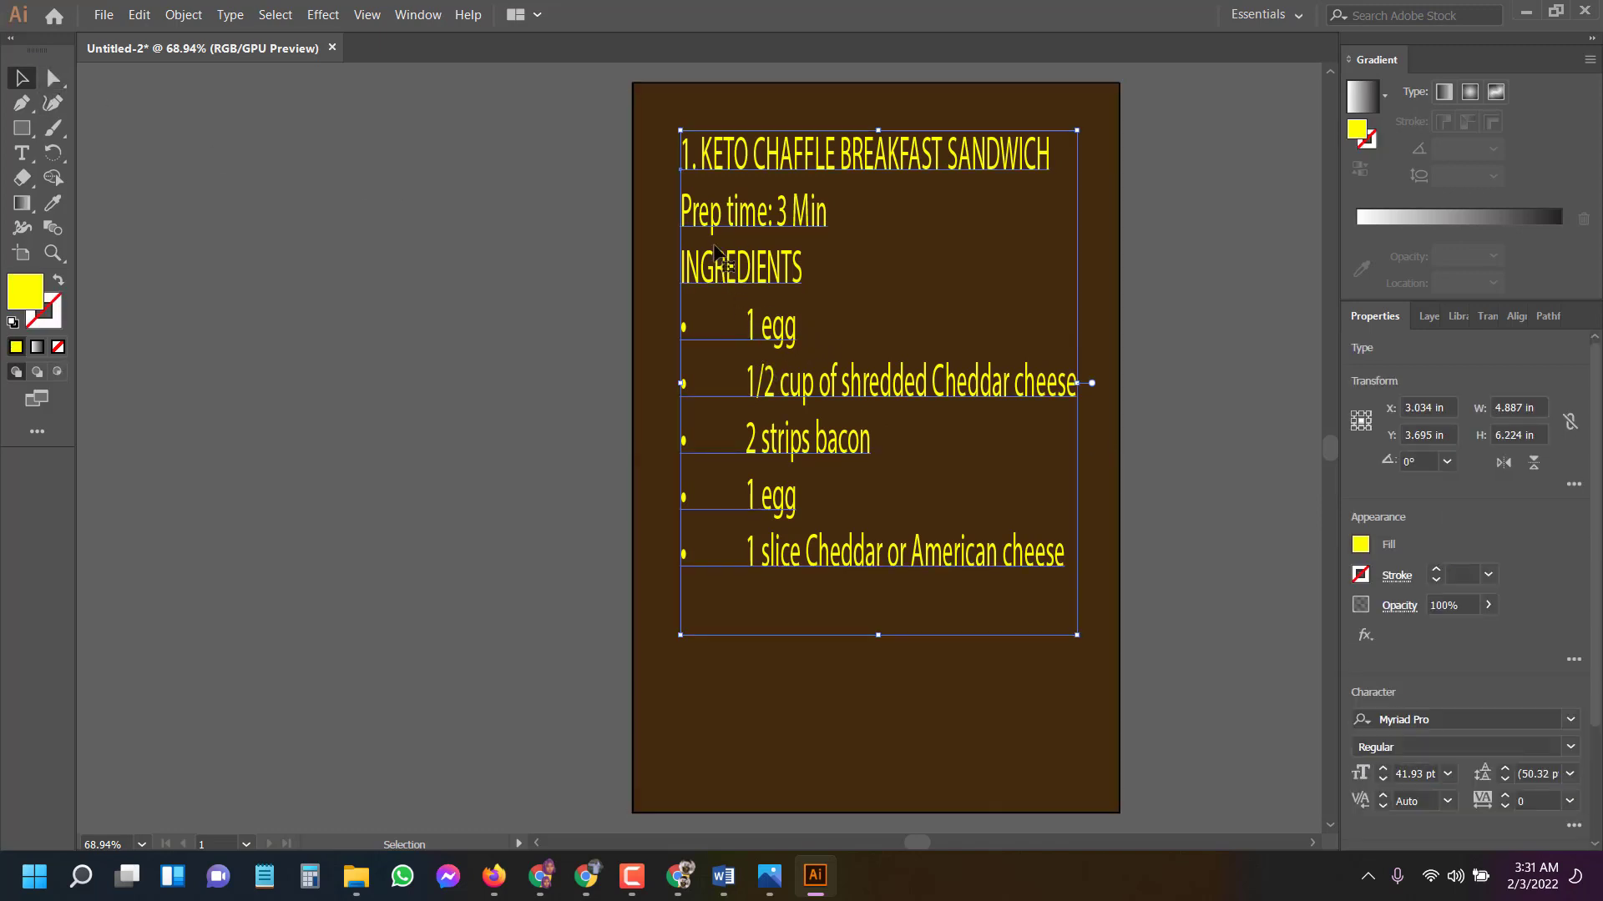
{"action": "double_click", "coordinate": [725, 172]}
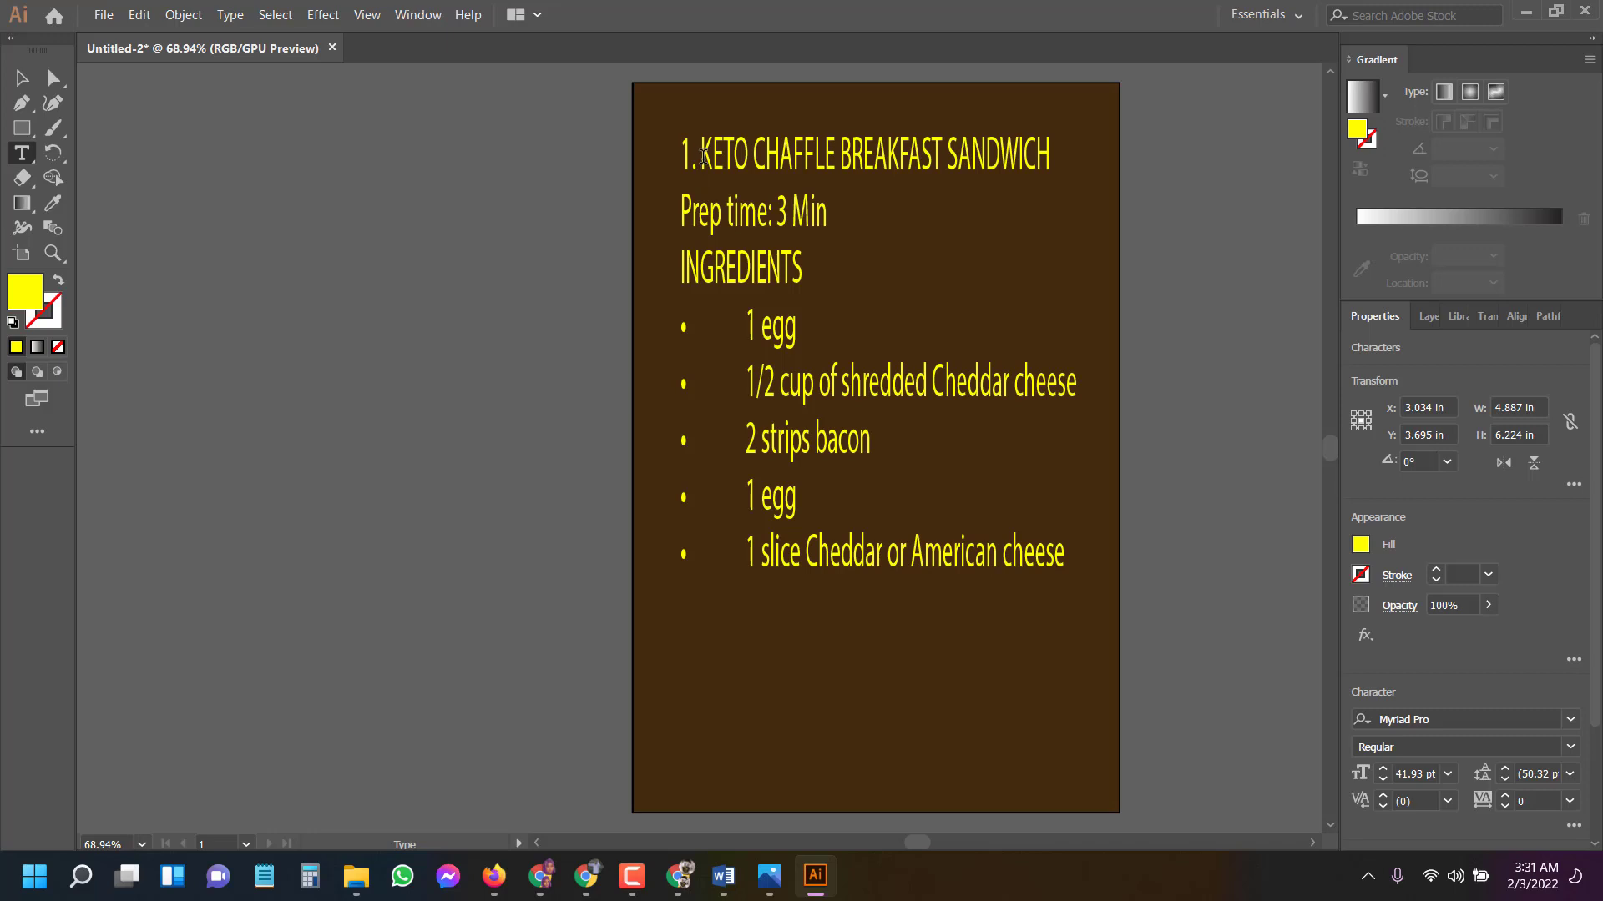
{"action": "key", "text": "BackSpace"}
{"action": "key", "text": "BackSpace"}
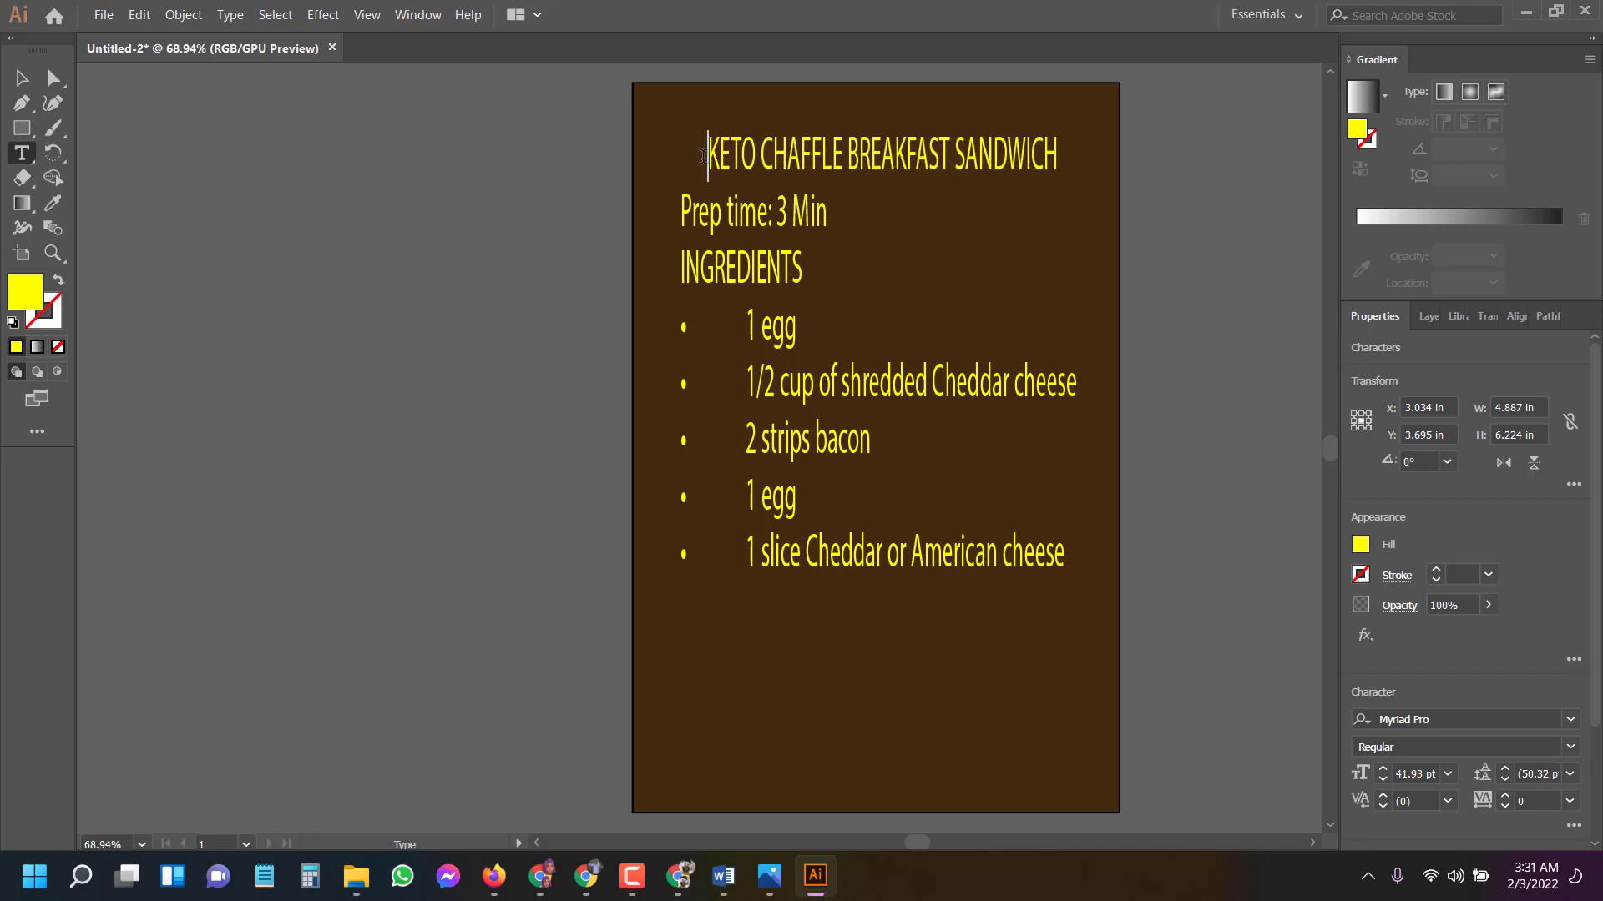
{"action": "key", "text": "Return"}
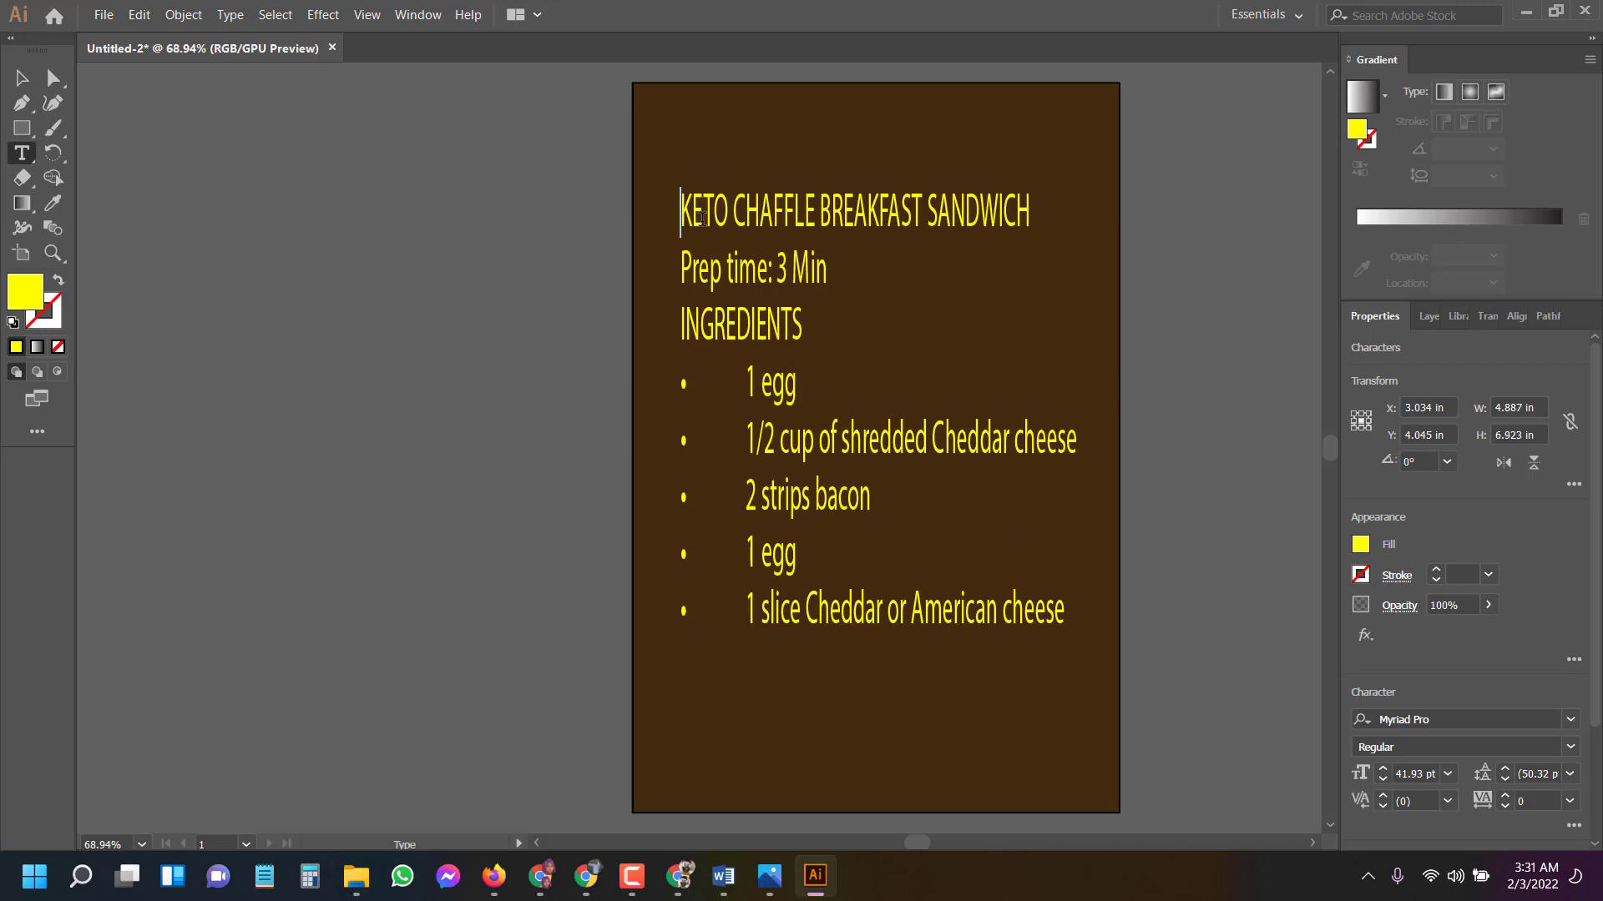
{"action": "key", "text": "BackSpace"}
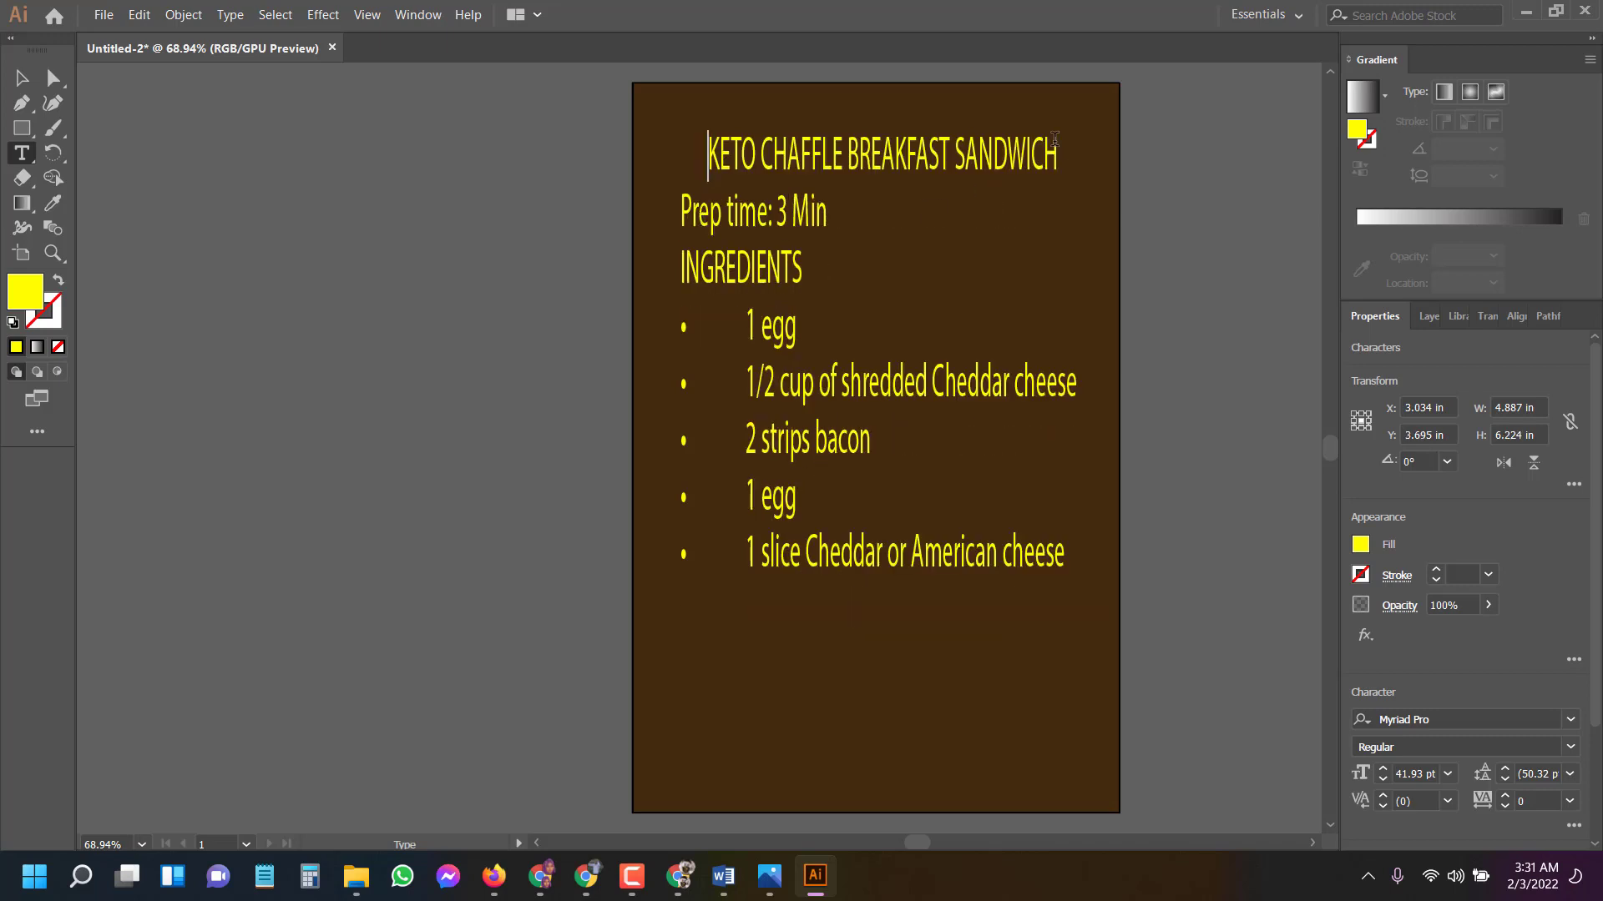
{"action": "key", "text": "Return"}
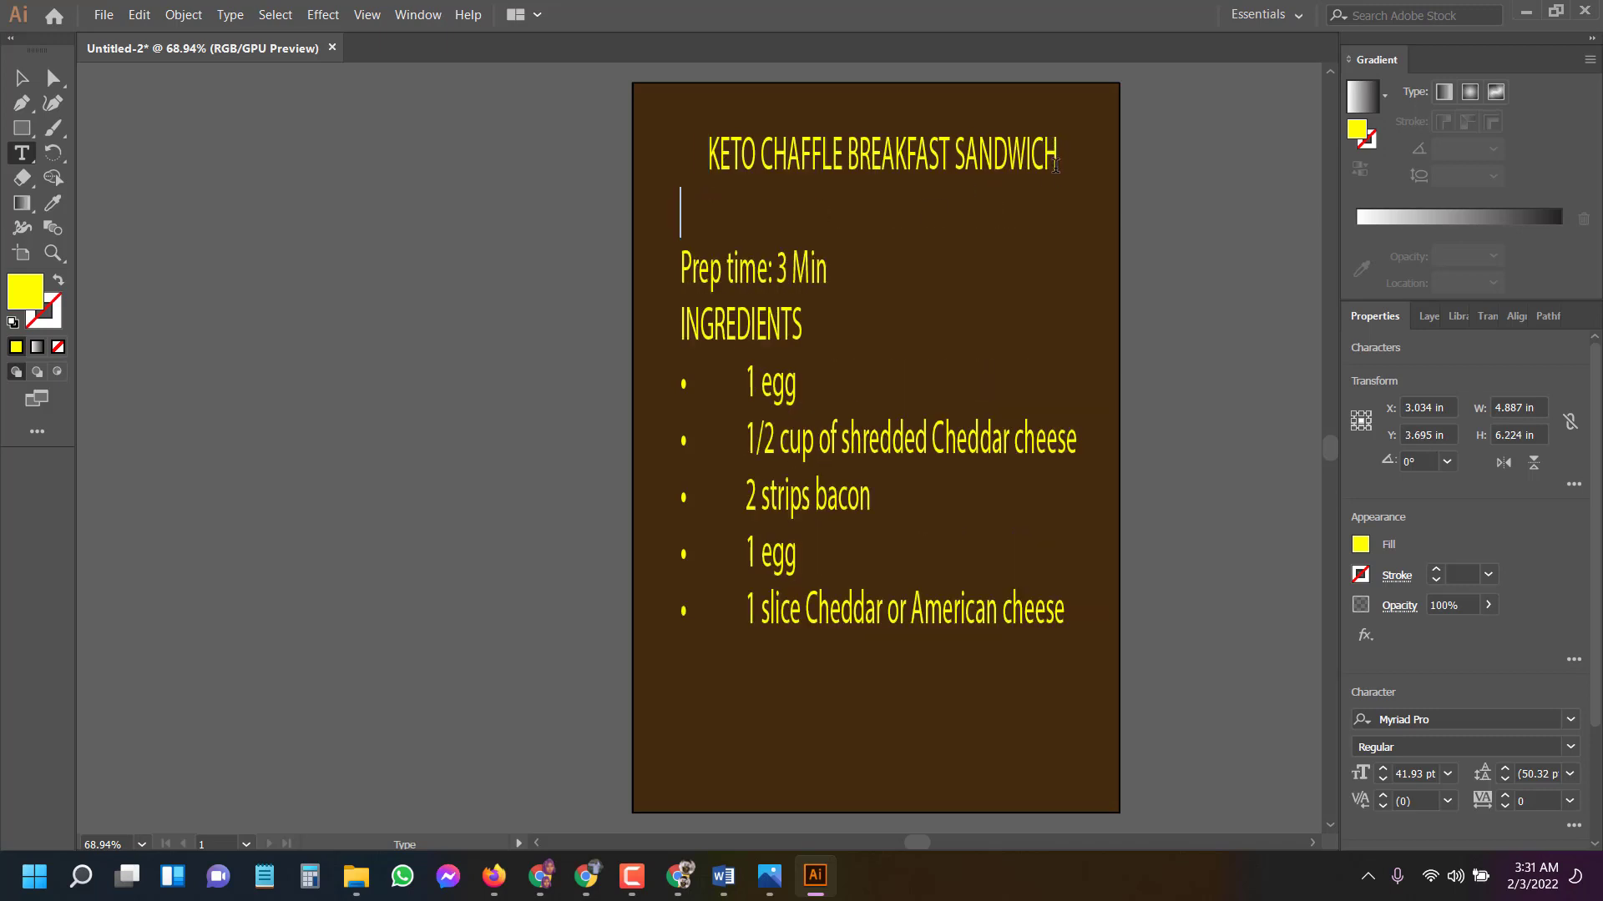
{"action": "key", "text": "ctrl+shift+a"}
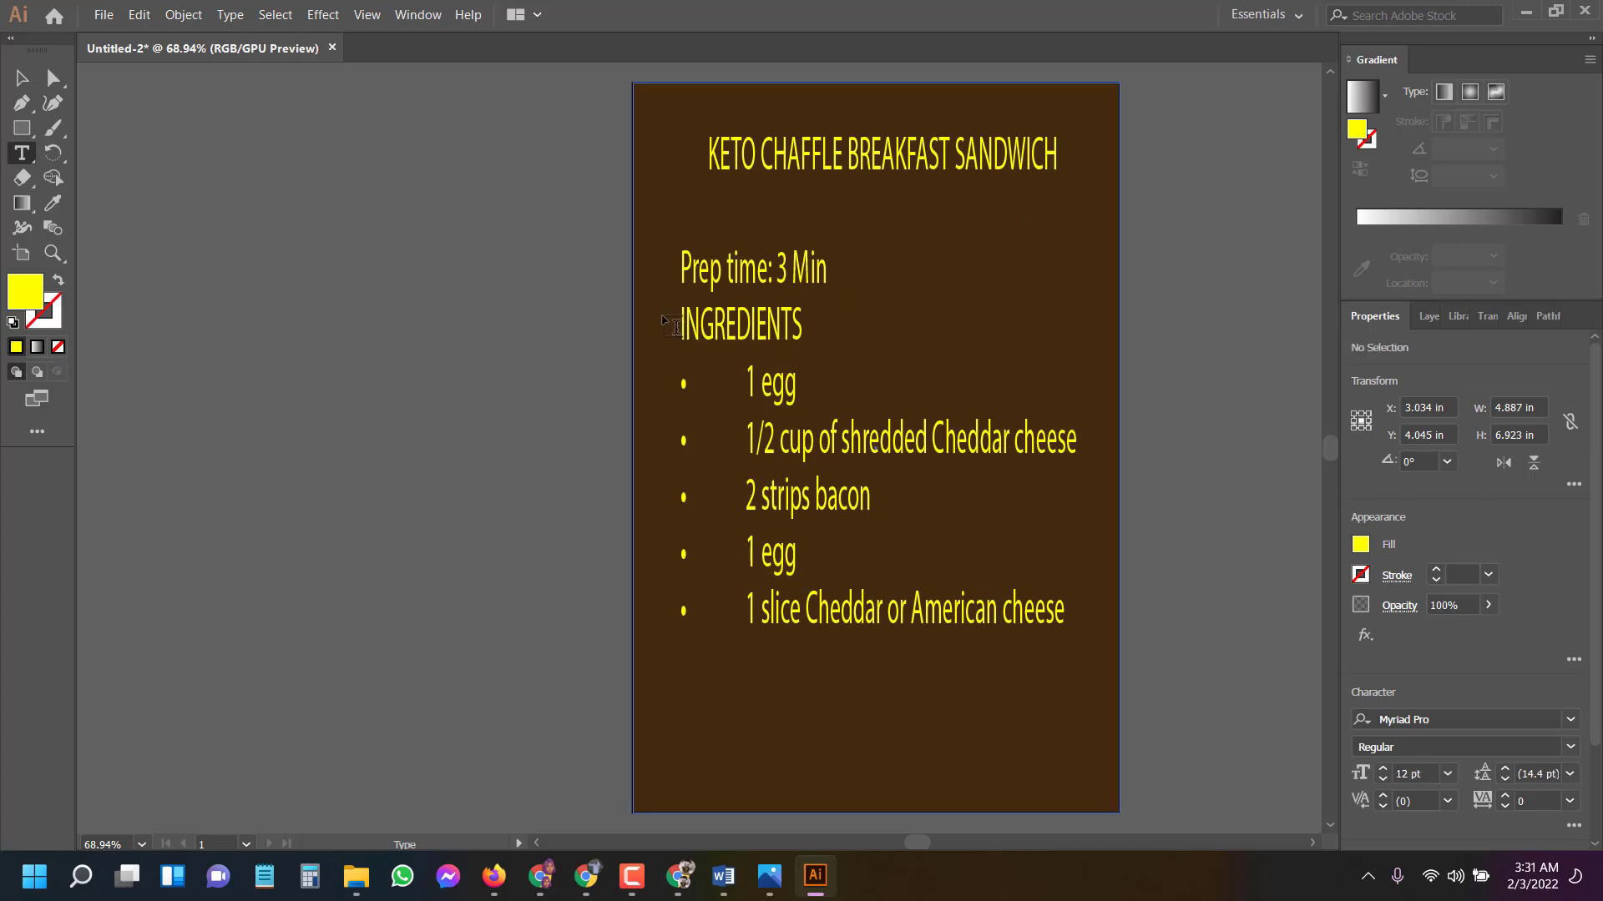
{"action": "left_click", "coordinate": [800, 321]}
{"action": "key", "text": "Return"}
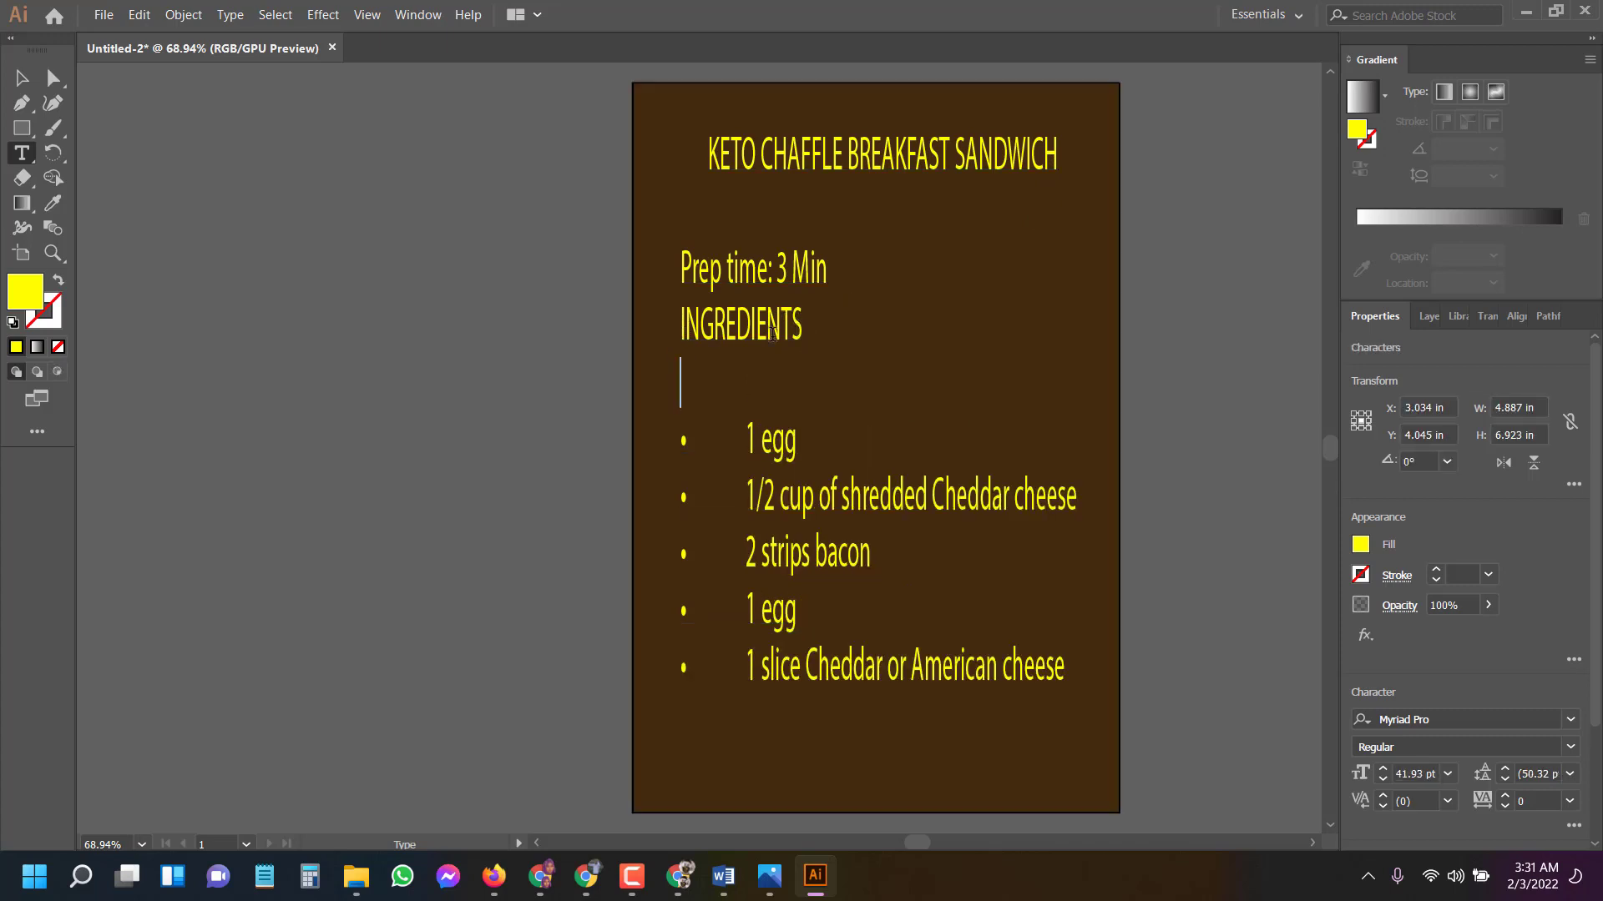
{"action": "key", "text": "ctrl+shift+a"}
{"action": "left_click", "coordinate": [677, 265]}
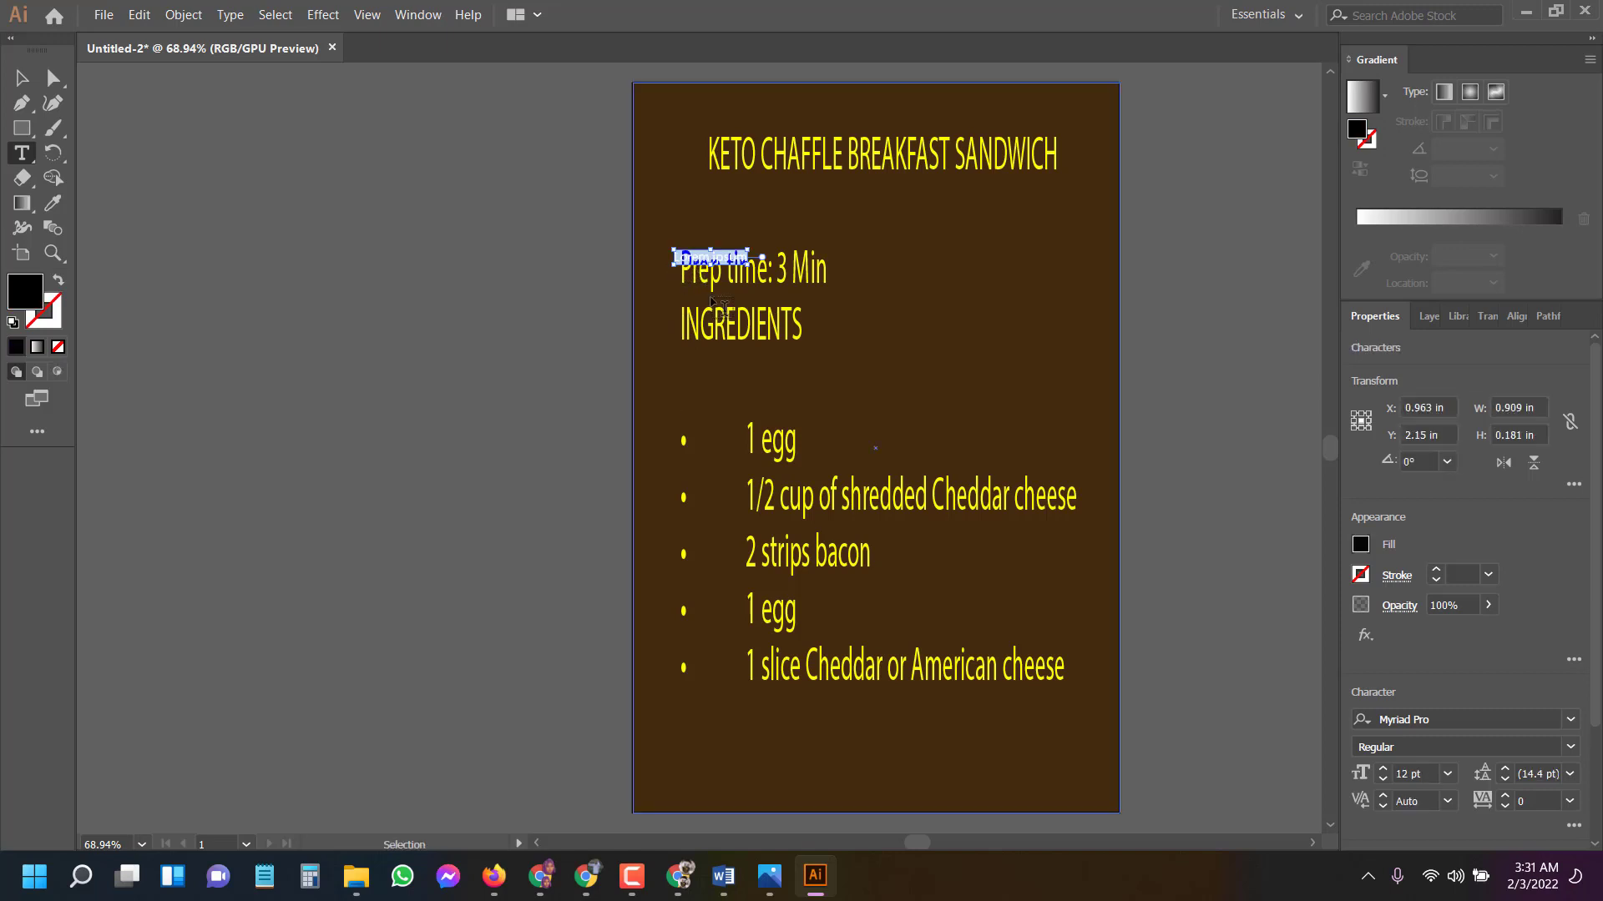
{"action": "left_click_drag", "start_coordinate": [712, 257], "coordinate": [712, 227]}
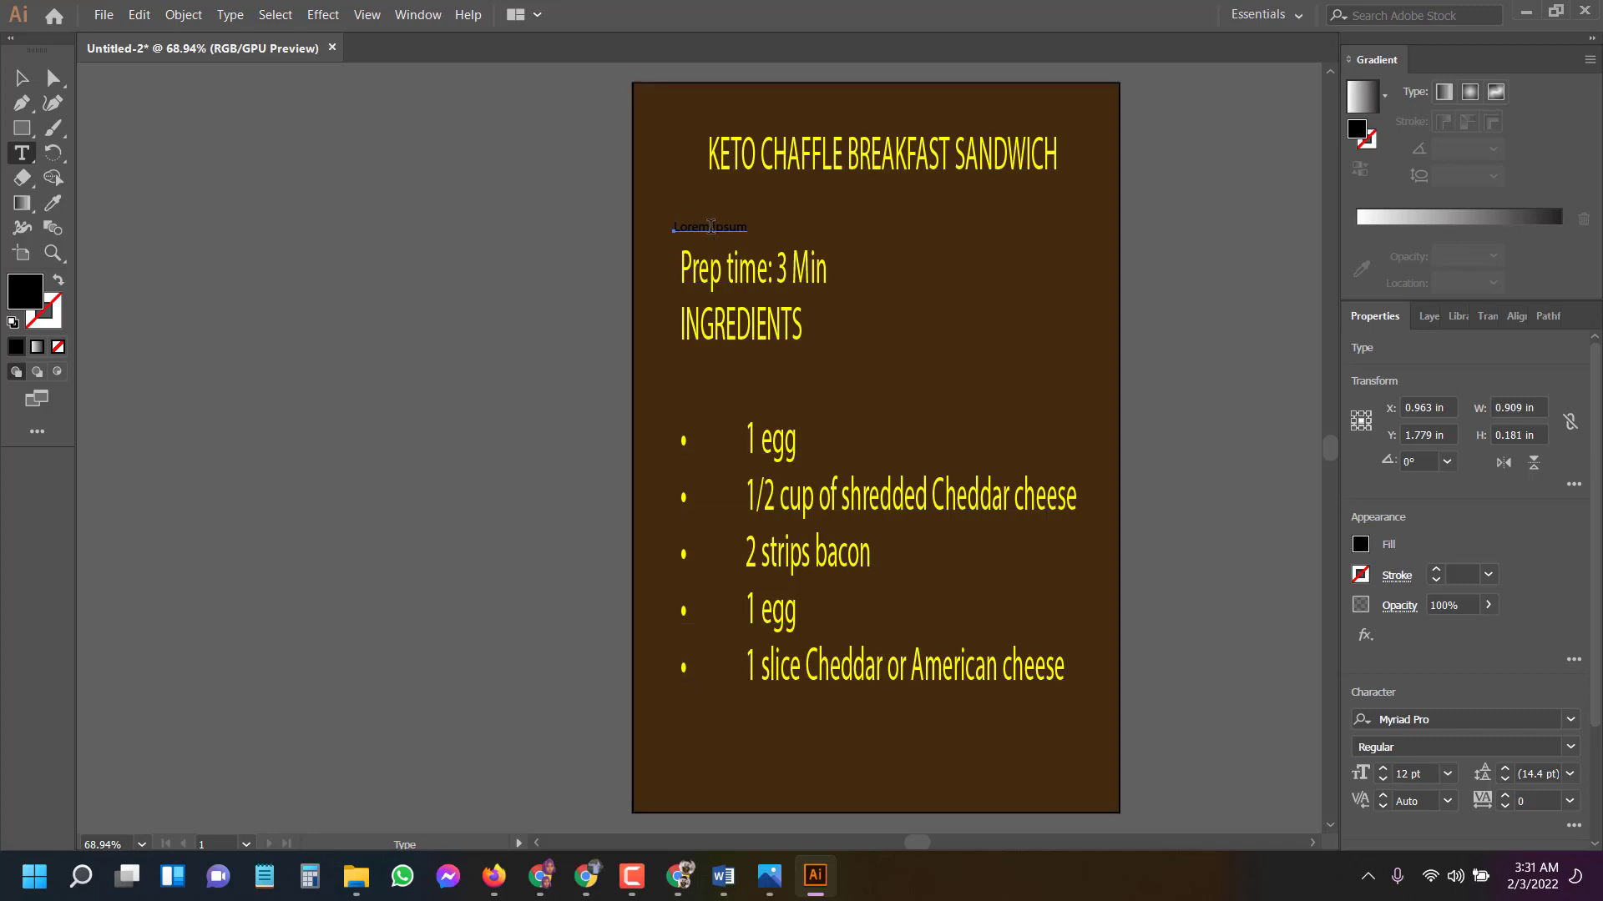
{"action": "key", "text": "a"}
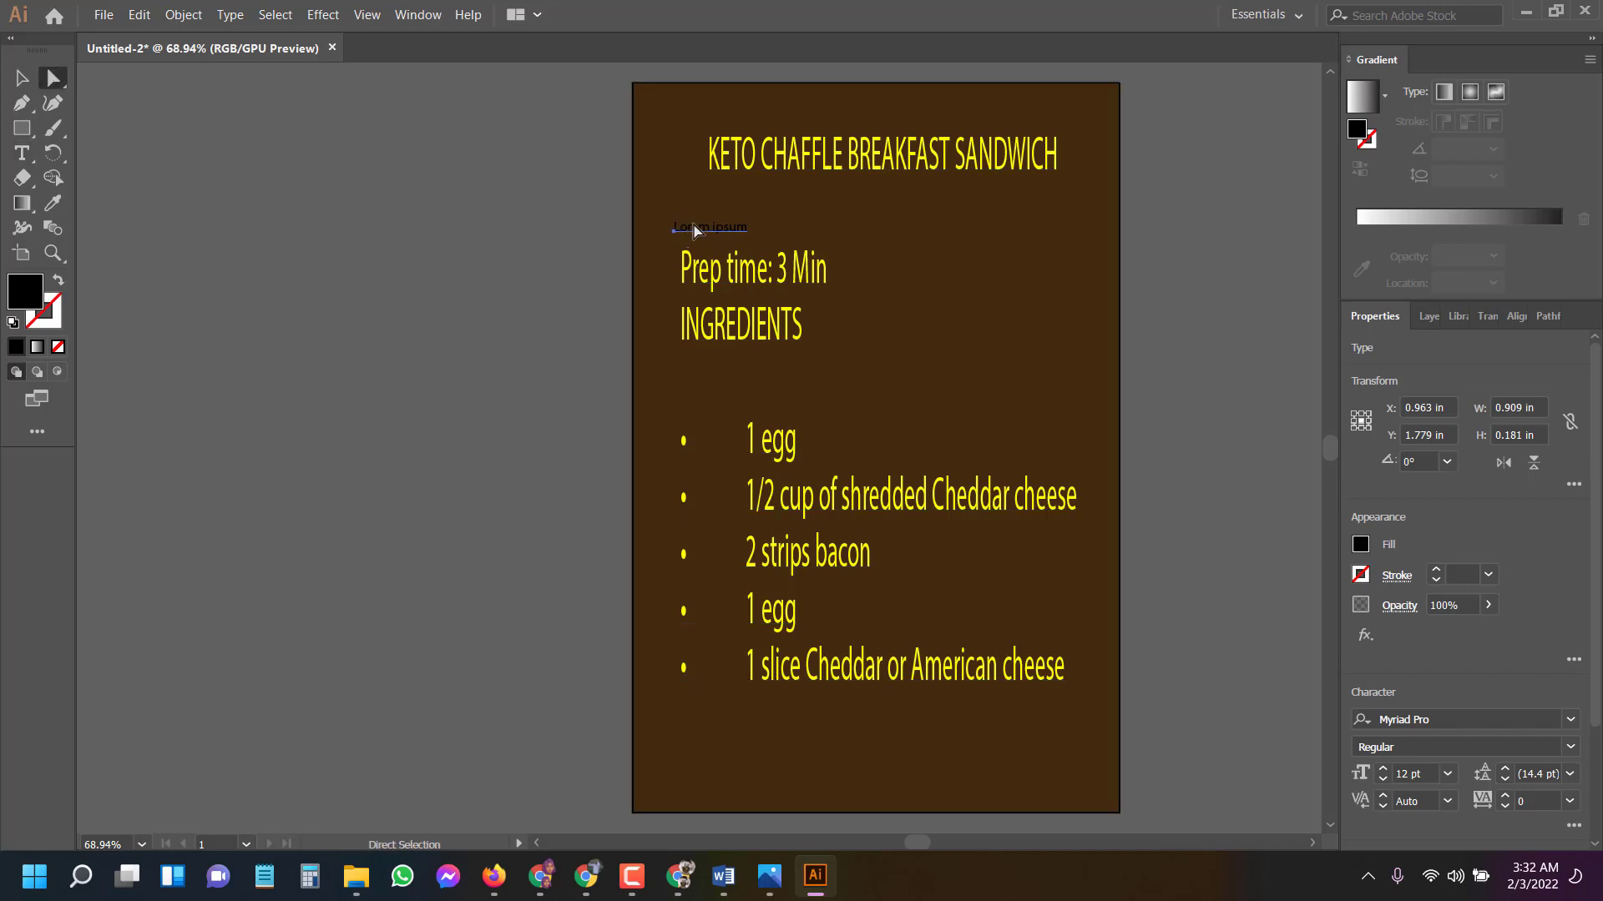
{"action": "left_click", "coordinate": [22, 77]}
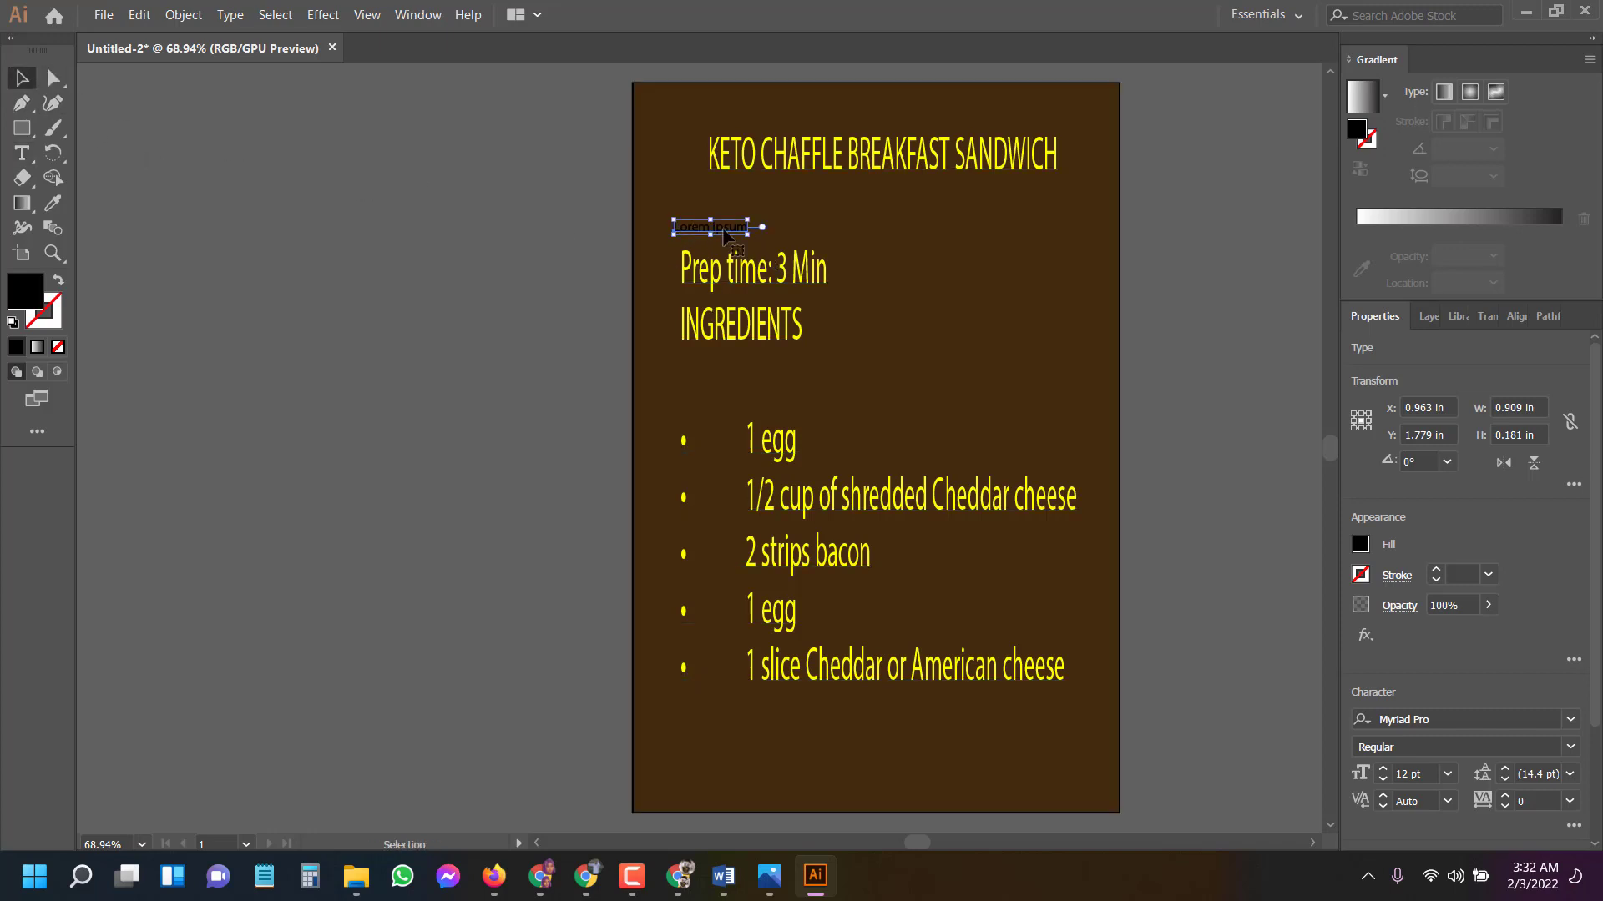
{"action": "left_click_drag", "start_coordinate": [723, 231], "coordinate": [450, 238]}
{"action": "key", "text": "Delete"}
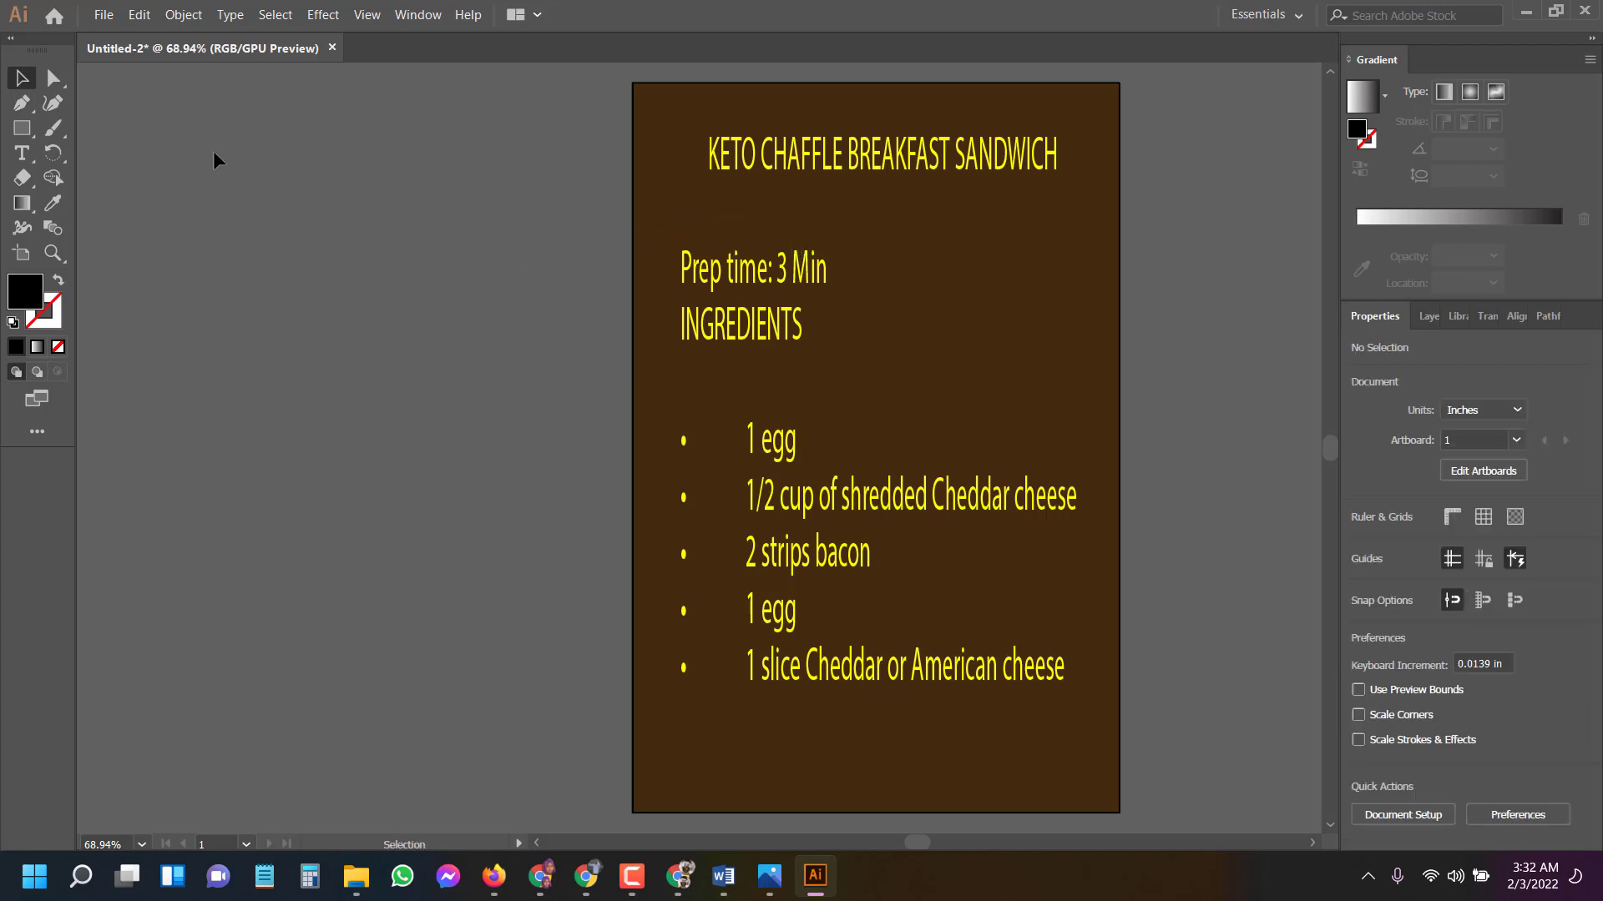
{"action": "left_click", "coordinate": [22, 153]}
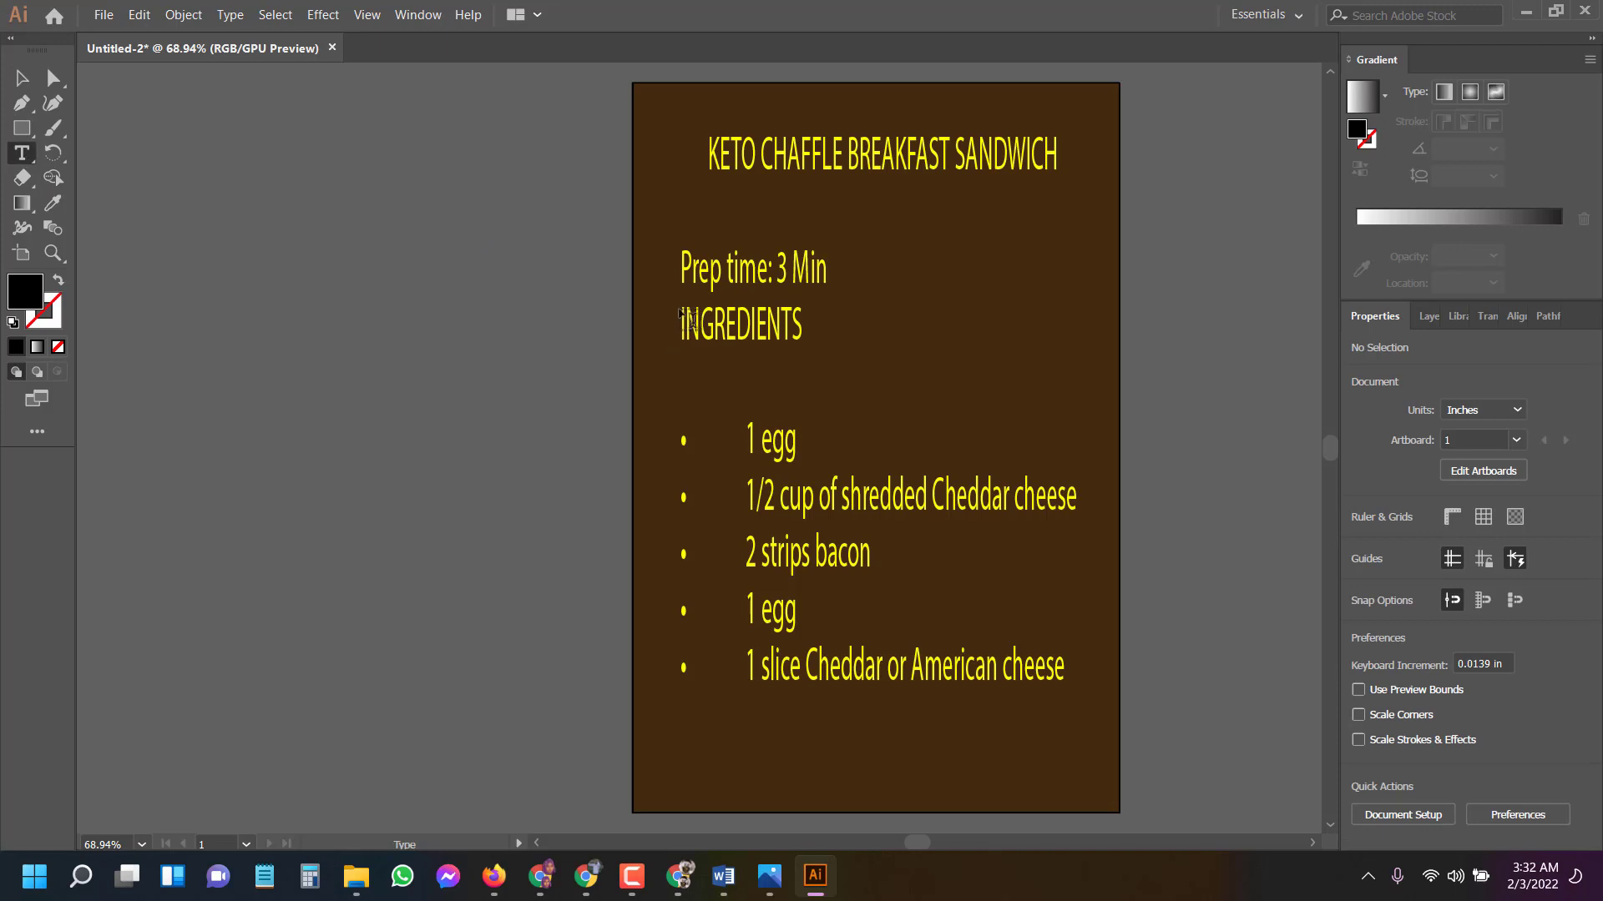
{"action": "left_click", "coordinate": [683, 272]}
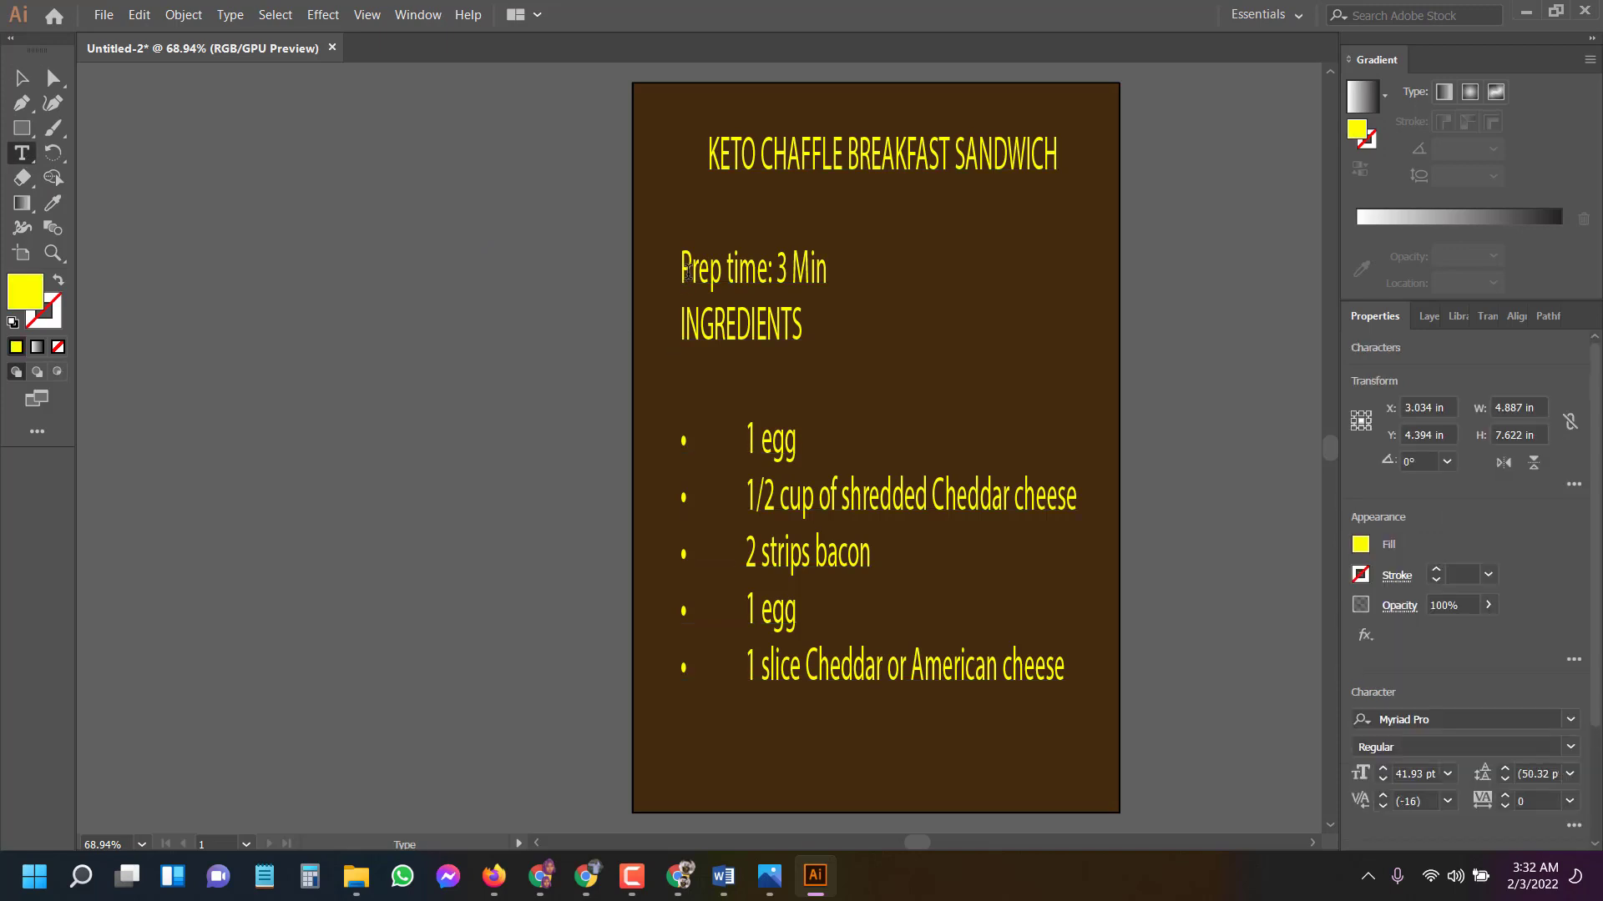
{"action": "key", "text": "Right"}
{"action": "key", "text": "BackSpace"}
{"action": "left_click_drag", "start_coordinate": [822, 267], "coordinate": [679, 270]}
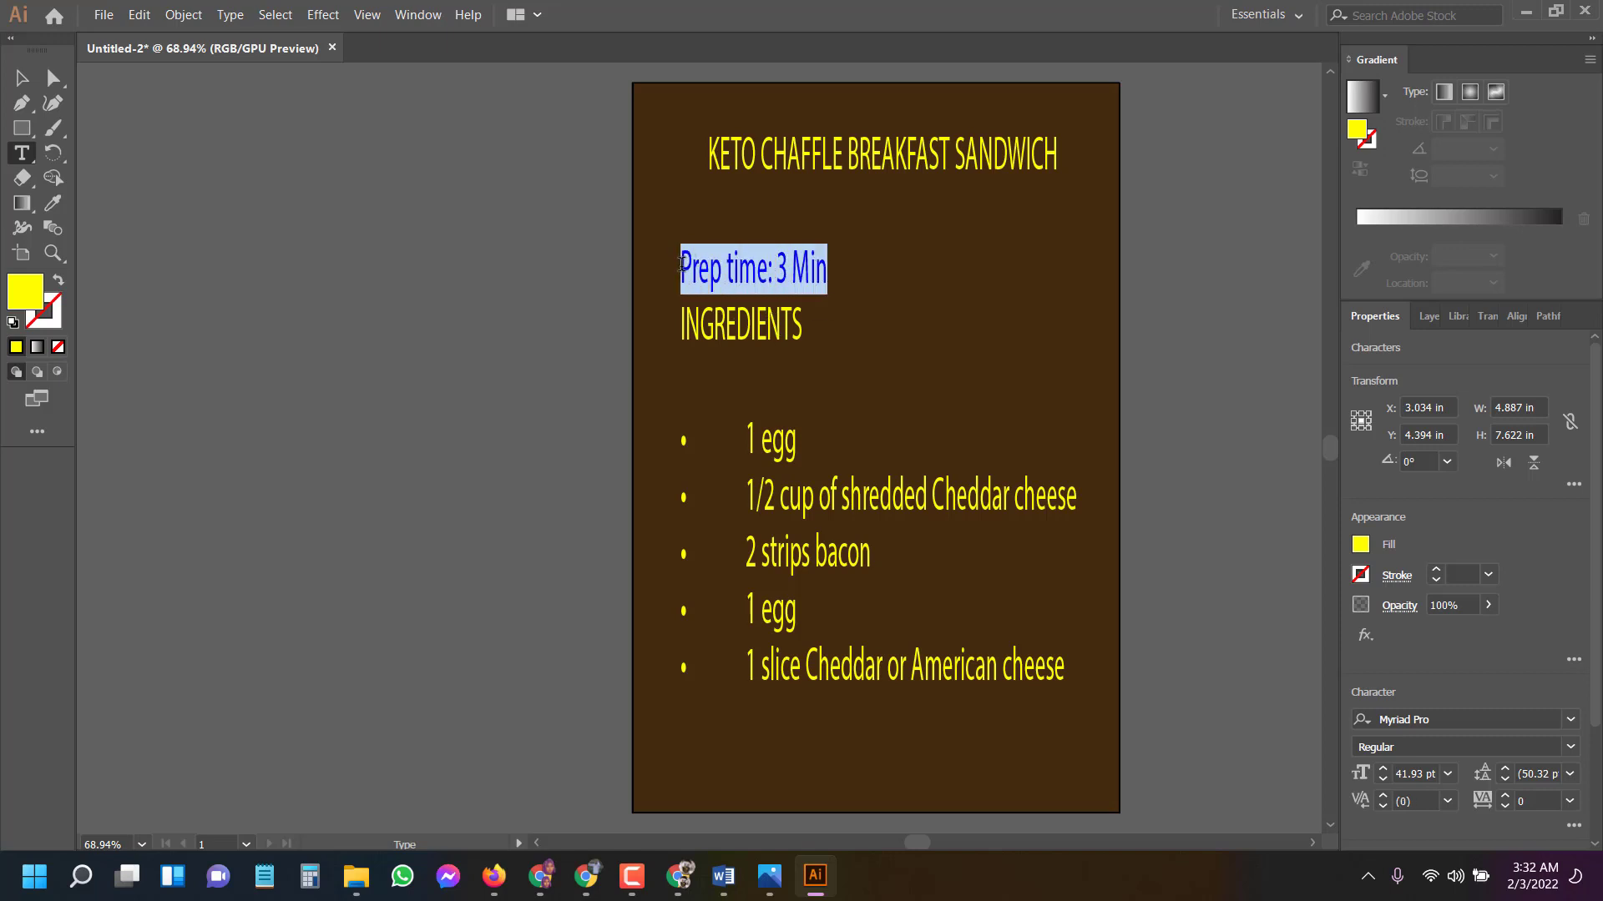
{"action": "key", "text": "Escape"}
{"action": "left_click", "coordinate": [683, 265]}
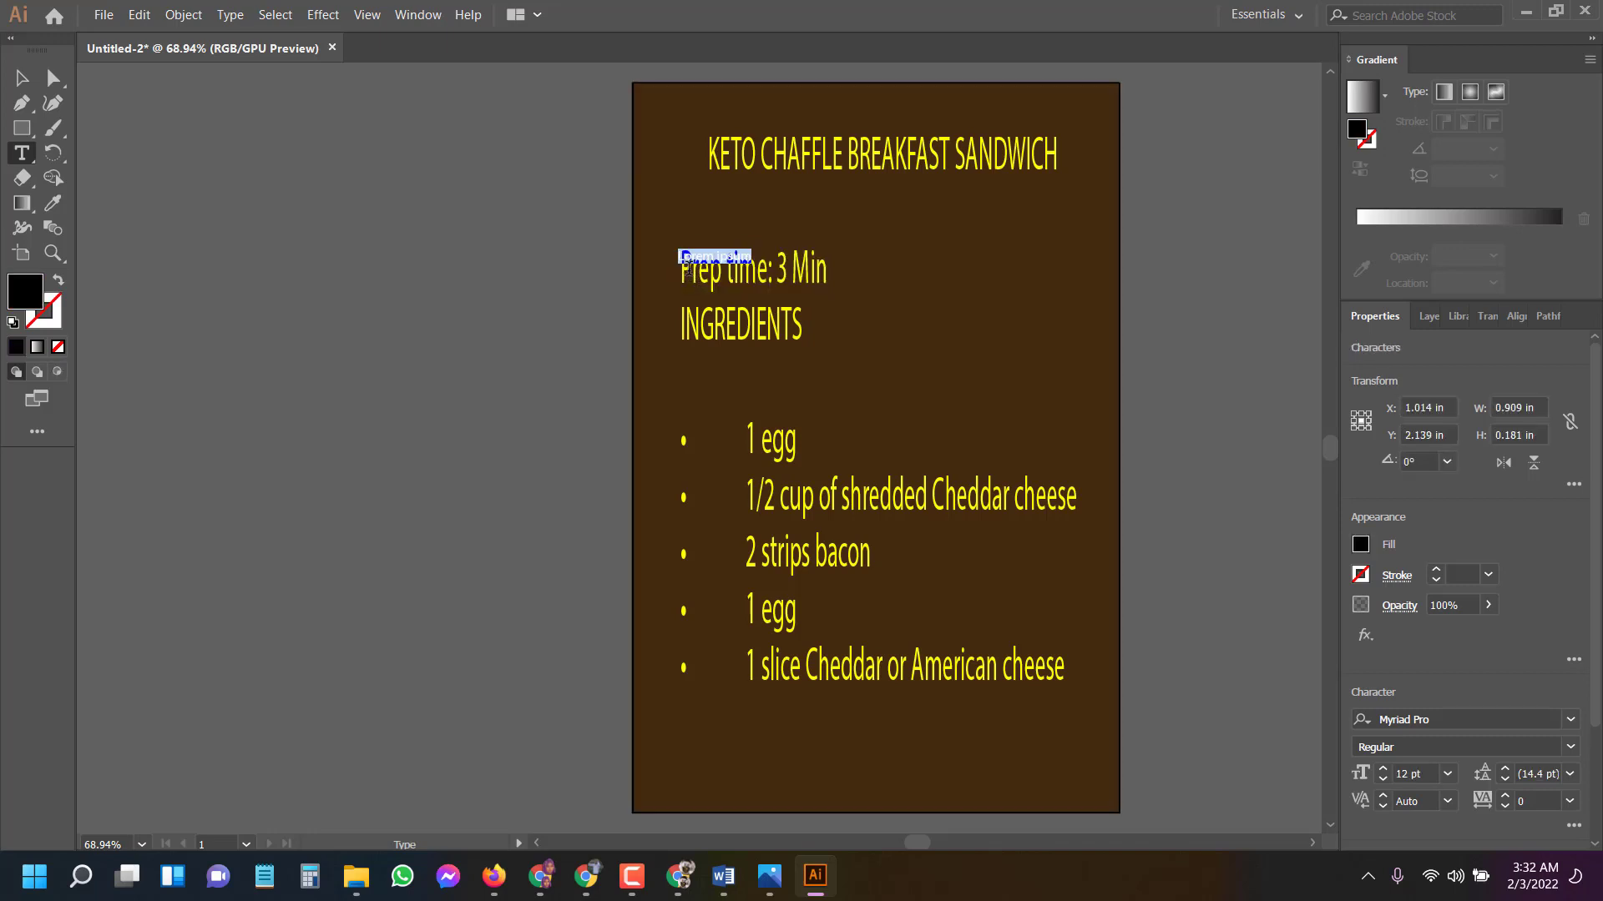
{"action": "key", "text": "BackSpace"}
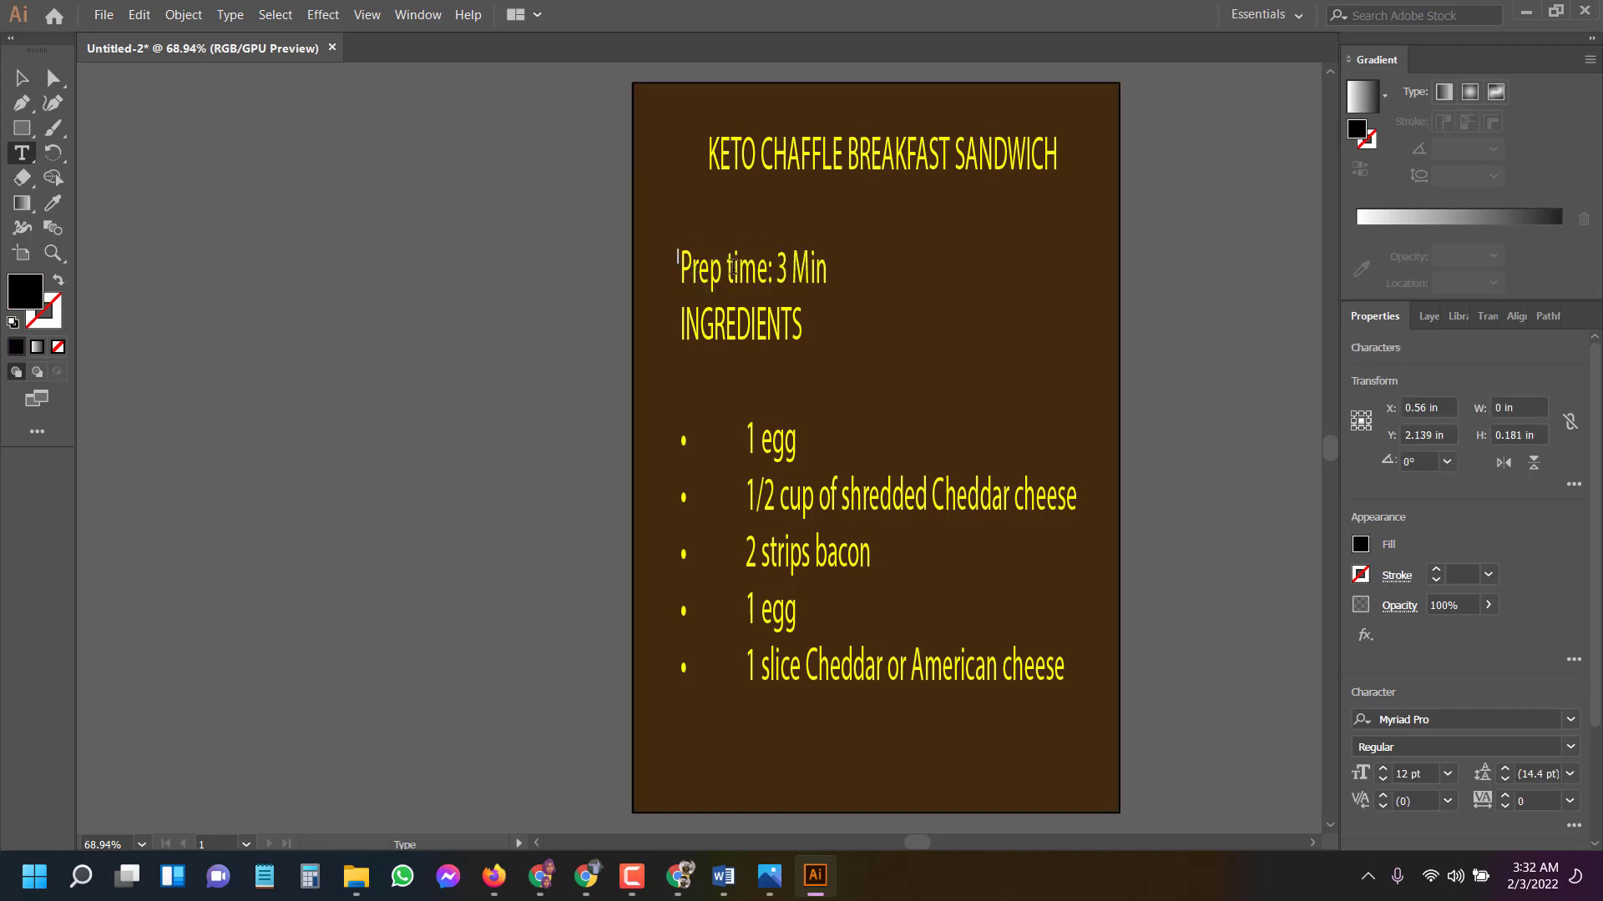
{"action": "left_click", "coordinate": [733, 269]}
{"action": "scroll", "coordinate": [754, 281], "scroll_direction": "down", "scroll_amount": 2}
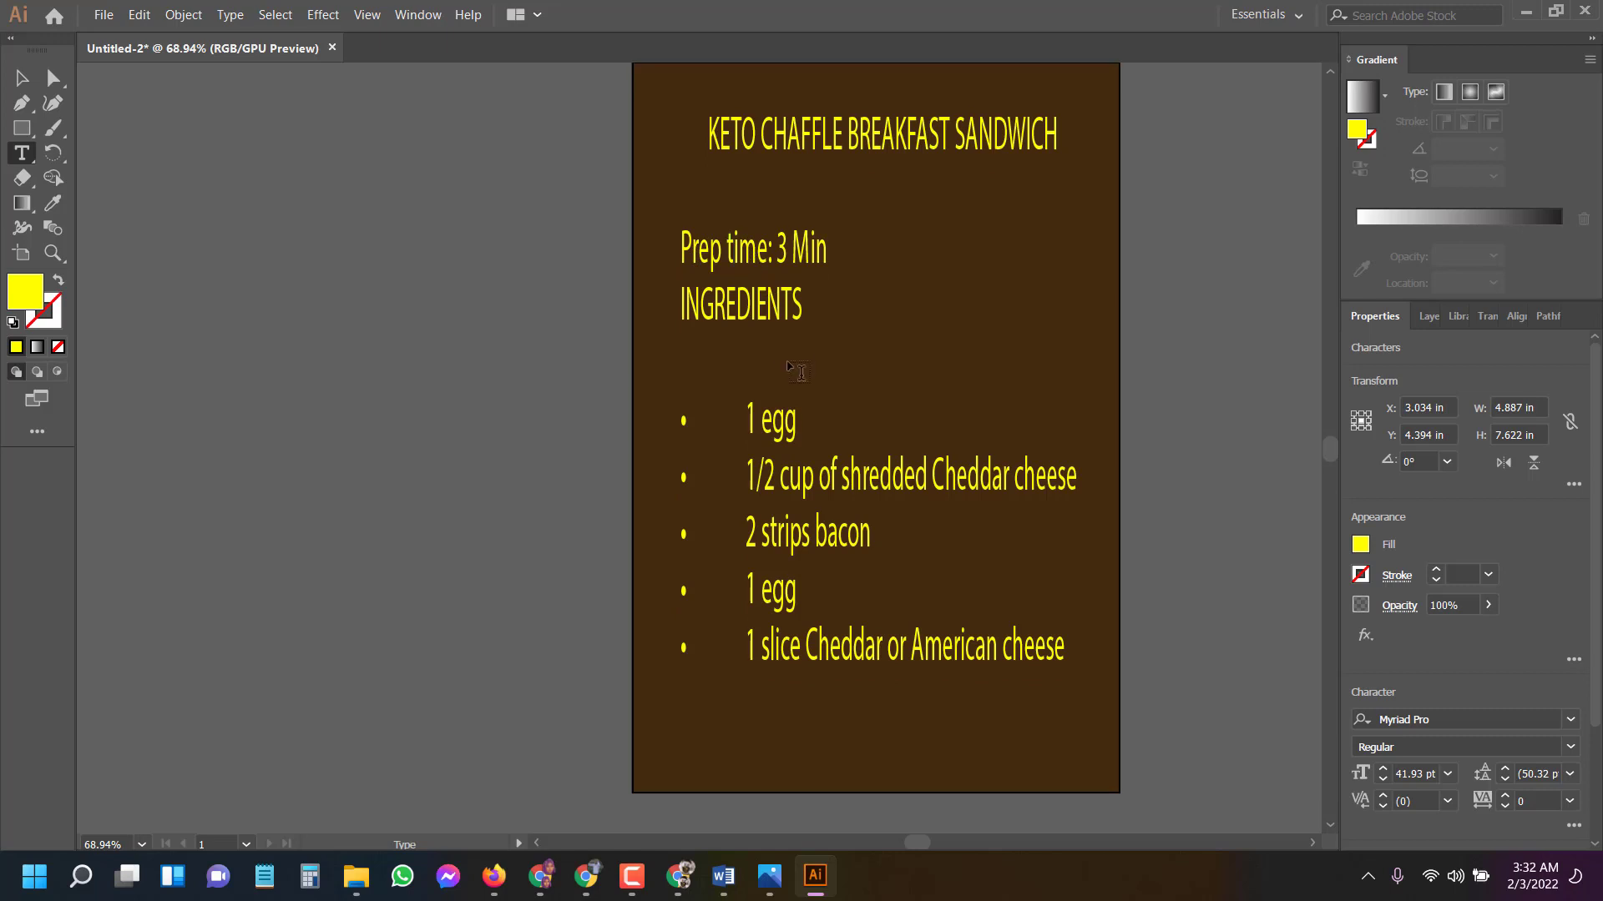
{"action": "scroll", "coordinate": [393, 222], "scroll_direction": "up", "scroll_amount": 1}
Shrink the recipe text block from its top-left corner and move it up and left.
{"action": "left_click", "coordinate": [49, 80]}
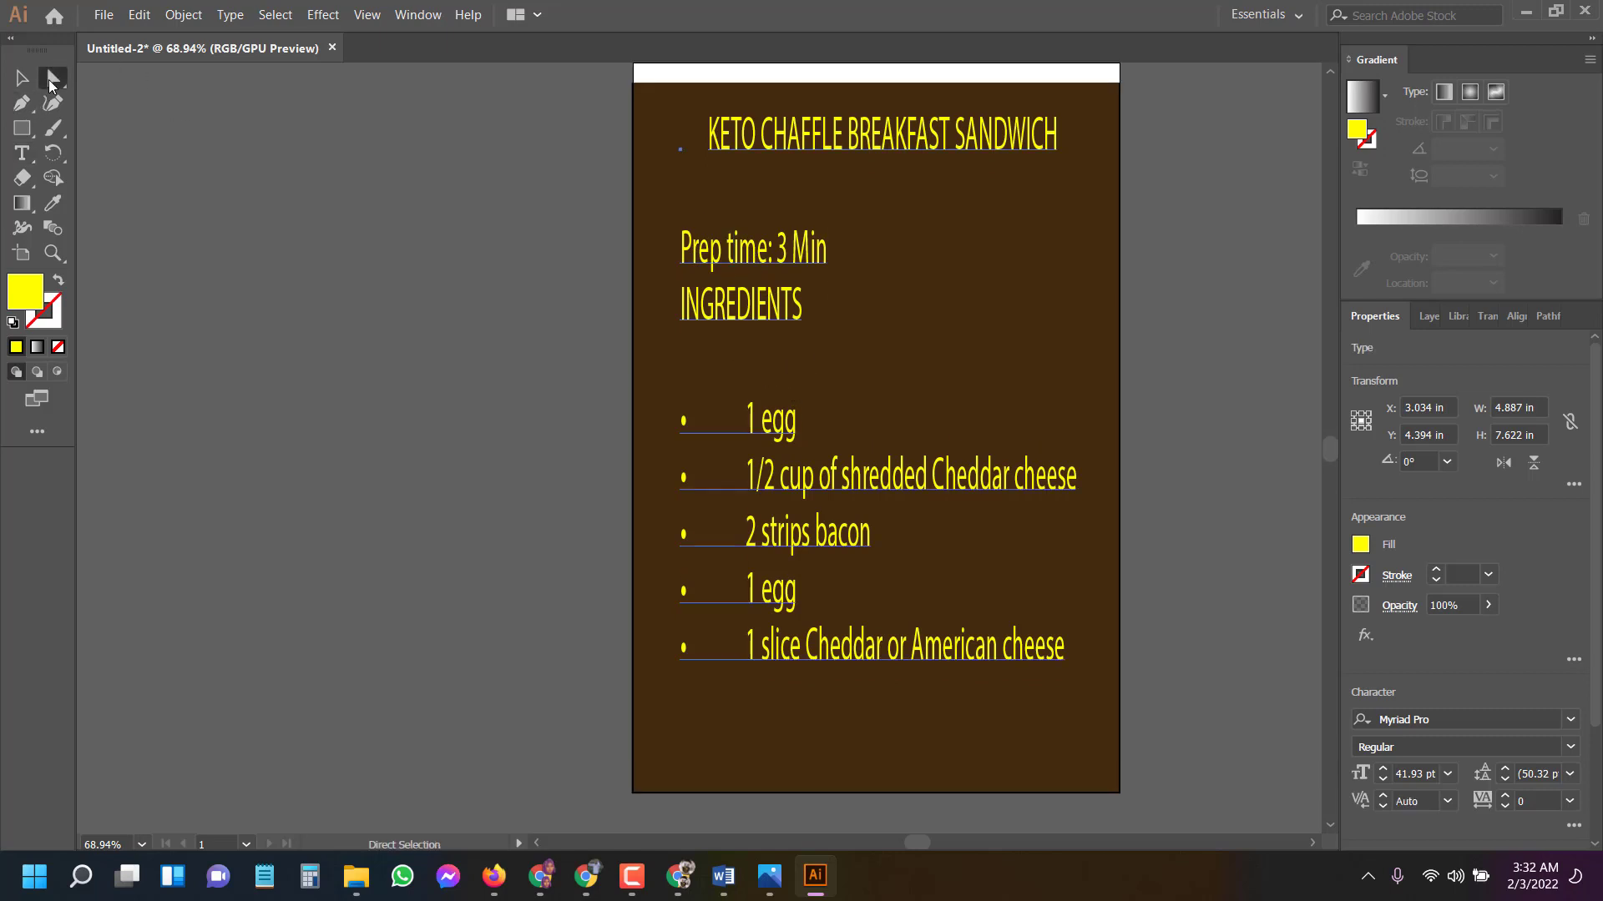
{"action": "left_click", "coordinate": [715, 283]}
{"action": "left_click", "coordinate": [715, 283]}
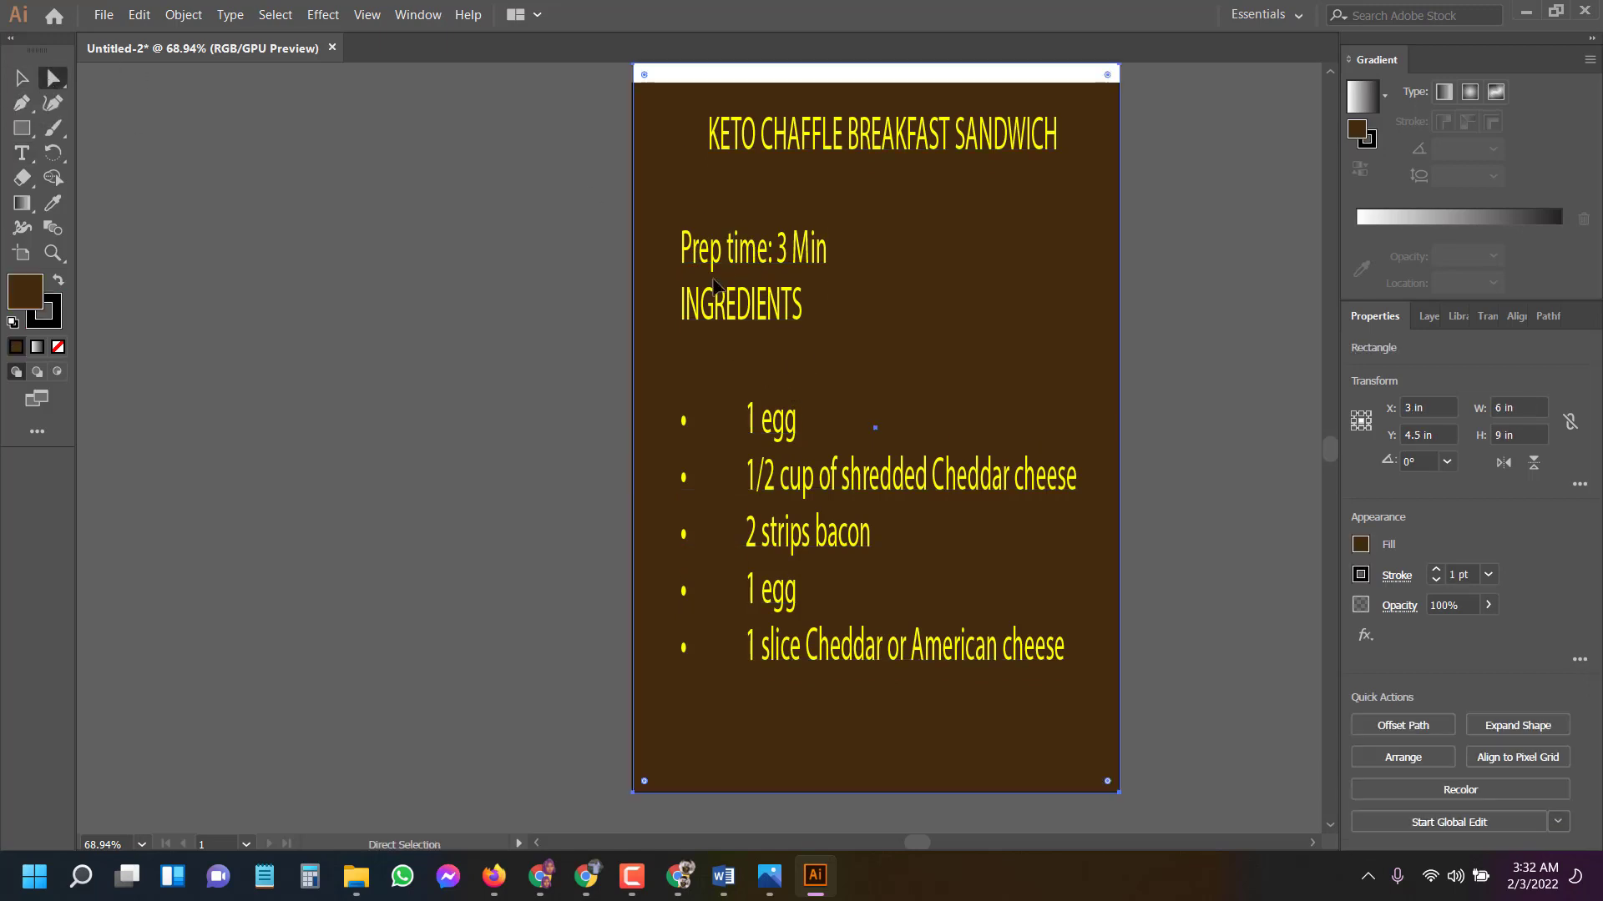
{"action": "left_click", "coordinate": [18, 79]}
{"action": "left_click", "coordinate": [681, 138]}
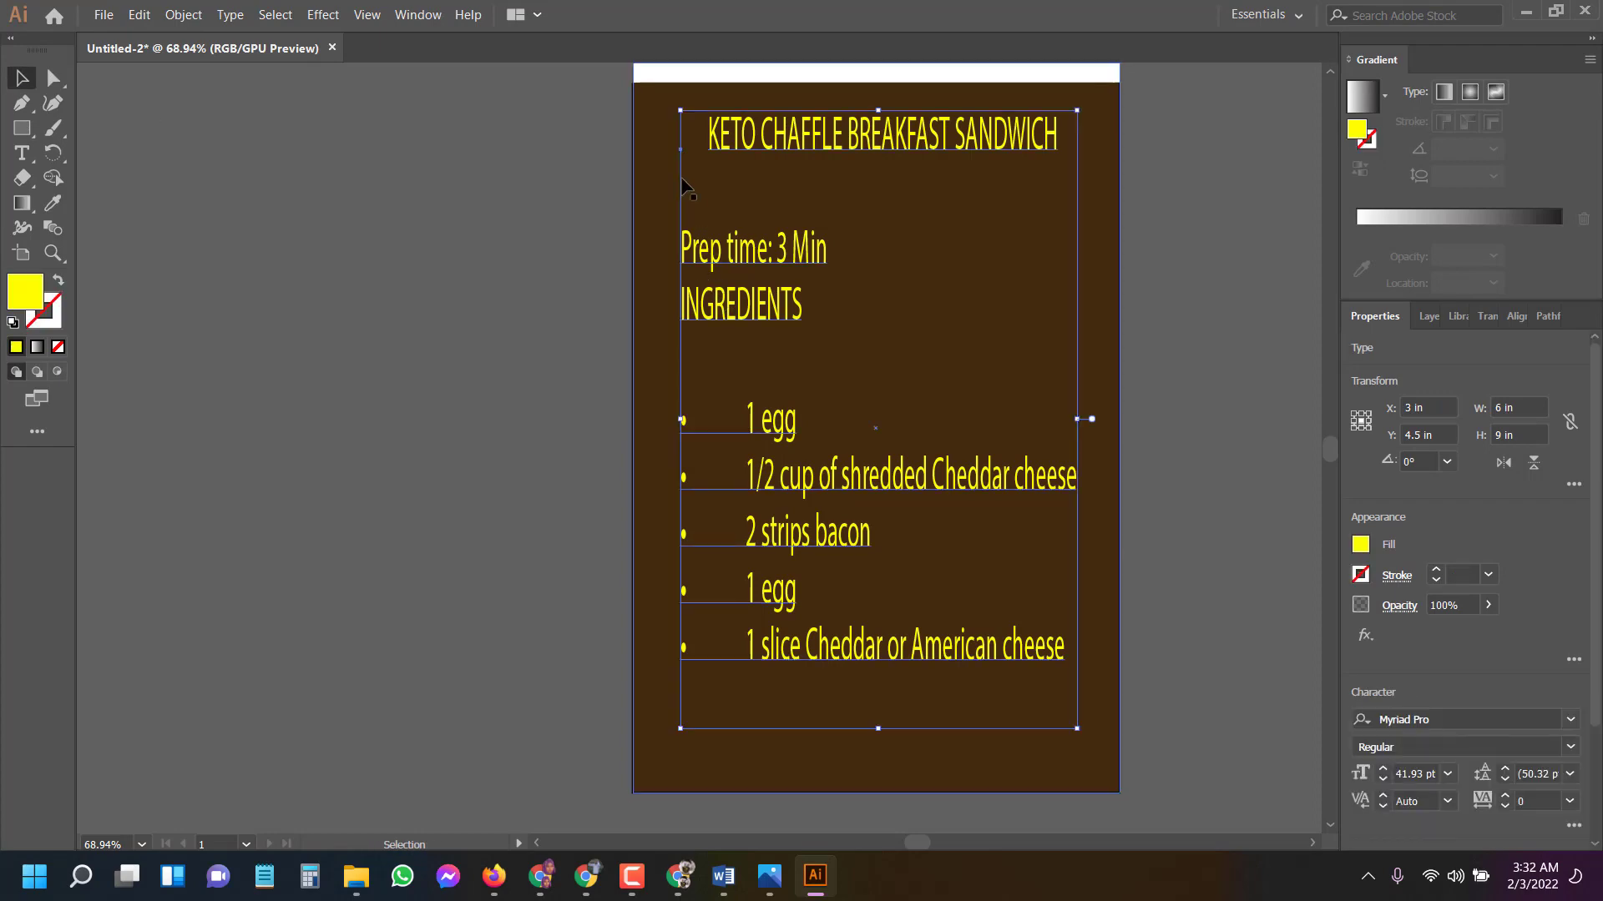
{"action": "left_click_drag", "start_coordinate": [680, 107], "coordinate": [718, 244]}
{"action": "left_click_drag", "start_coordinate": [831, 539], "coordinate": [818, 425]}
Nudge the recipe text block slightly higher on the brown page.
{"action": "left_click", "coordinate": [680, 228]}
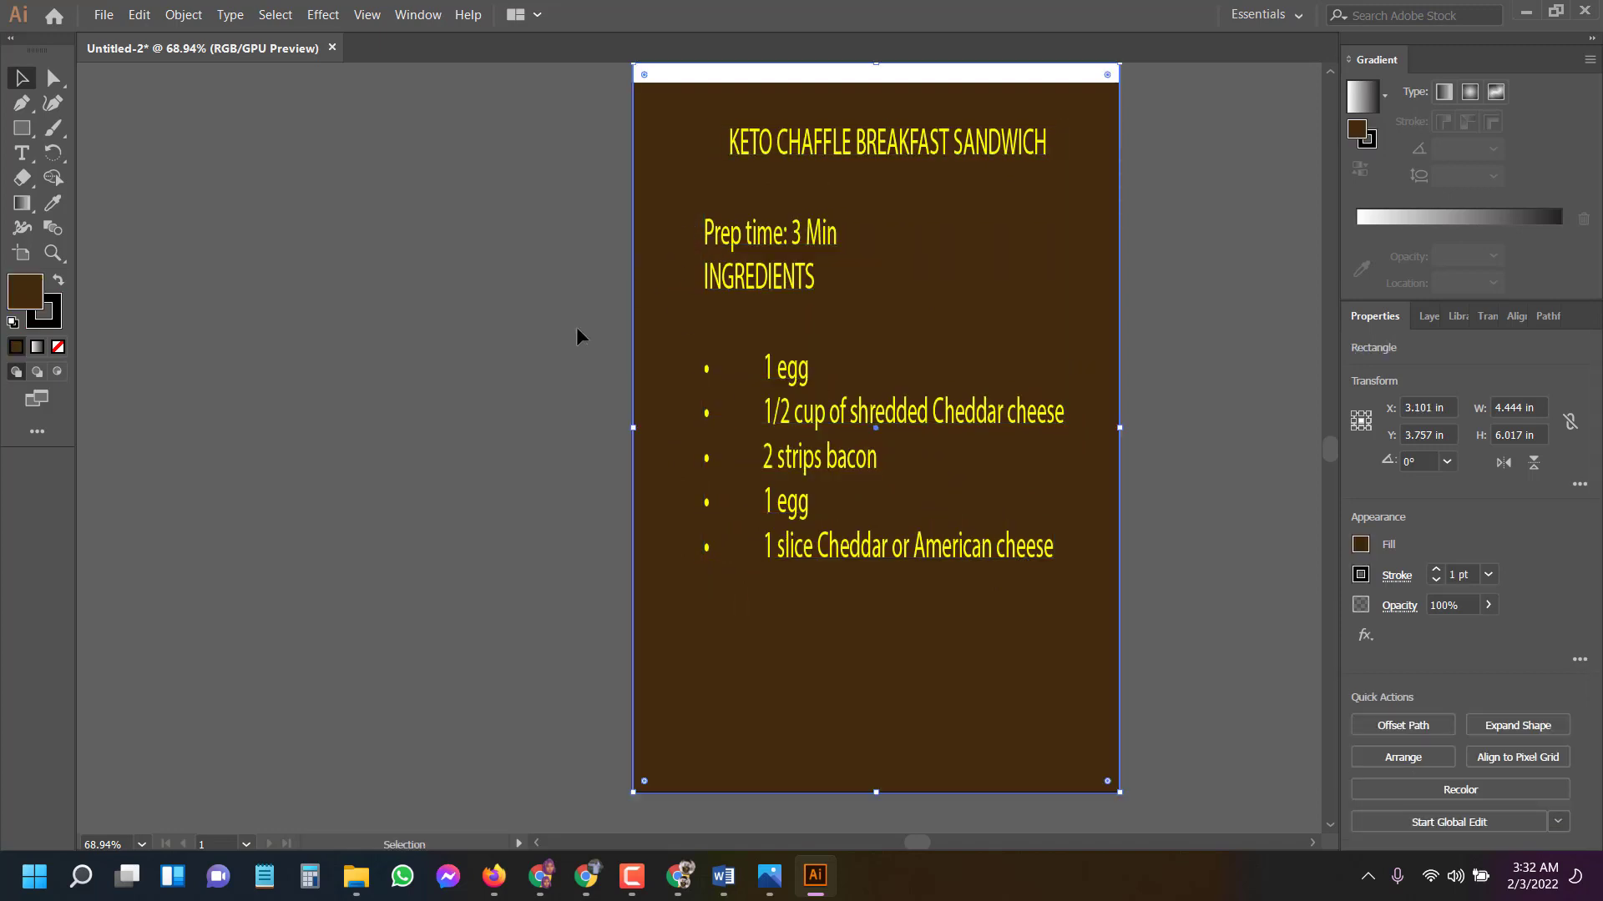
{"action": "scroll", "coordinate": [576, 327], "scroll_direction": "up", "scroll_amount": 1}
{"action": "mouse_move", "coordinate": [665, 328]}
{"action": "left_mouse_down"}
{"action": "mouse_move", "coordinate": [666, 313]}
{"action": "mouse_move", "coordinate": [671, 347]}
{"action": "mouse_move", "coordinate": [668, 328]}
{"action": "left_mouse_up"}
{"action": "left_click", "coordinate": [522, 325]}
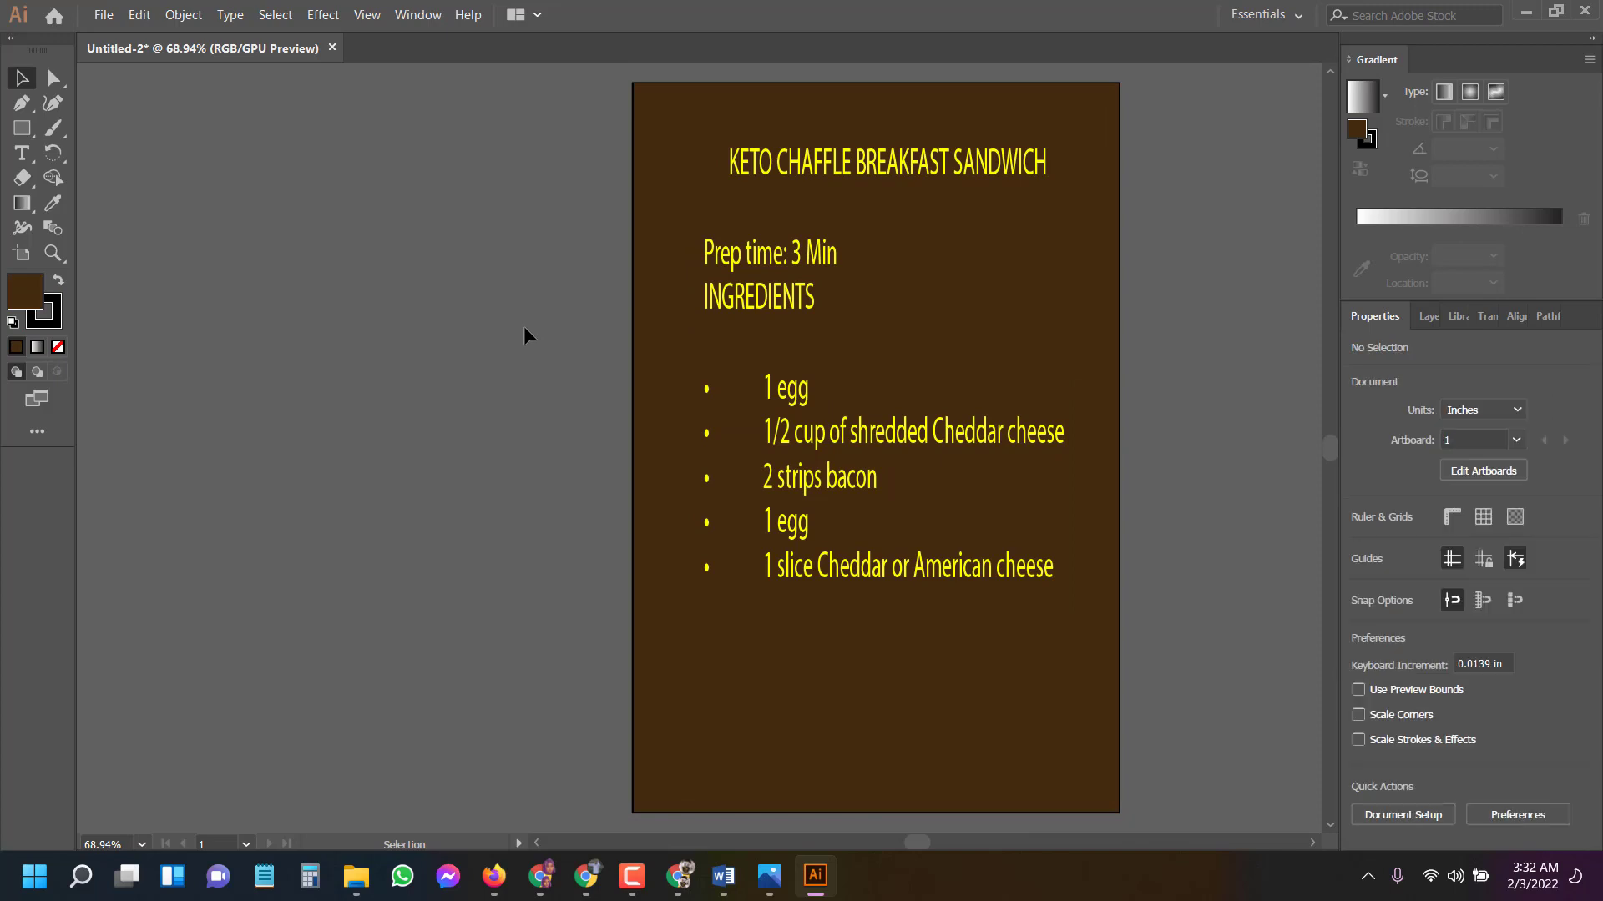
{"action": "left_click_drag", "start_coordinate": [800, 285], "coordinate": [797, 265]}
{"action": "left_click", "coordinate": [1254, 327]}
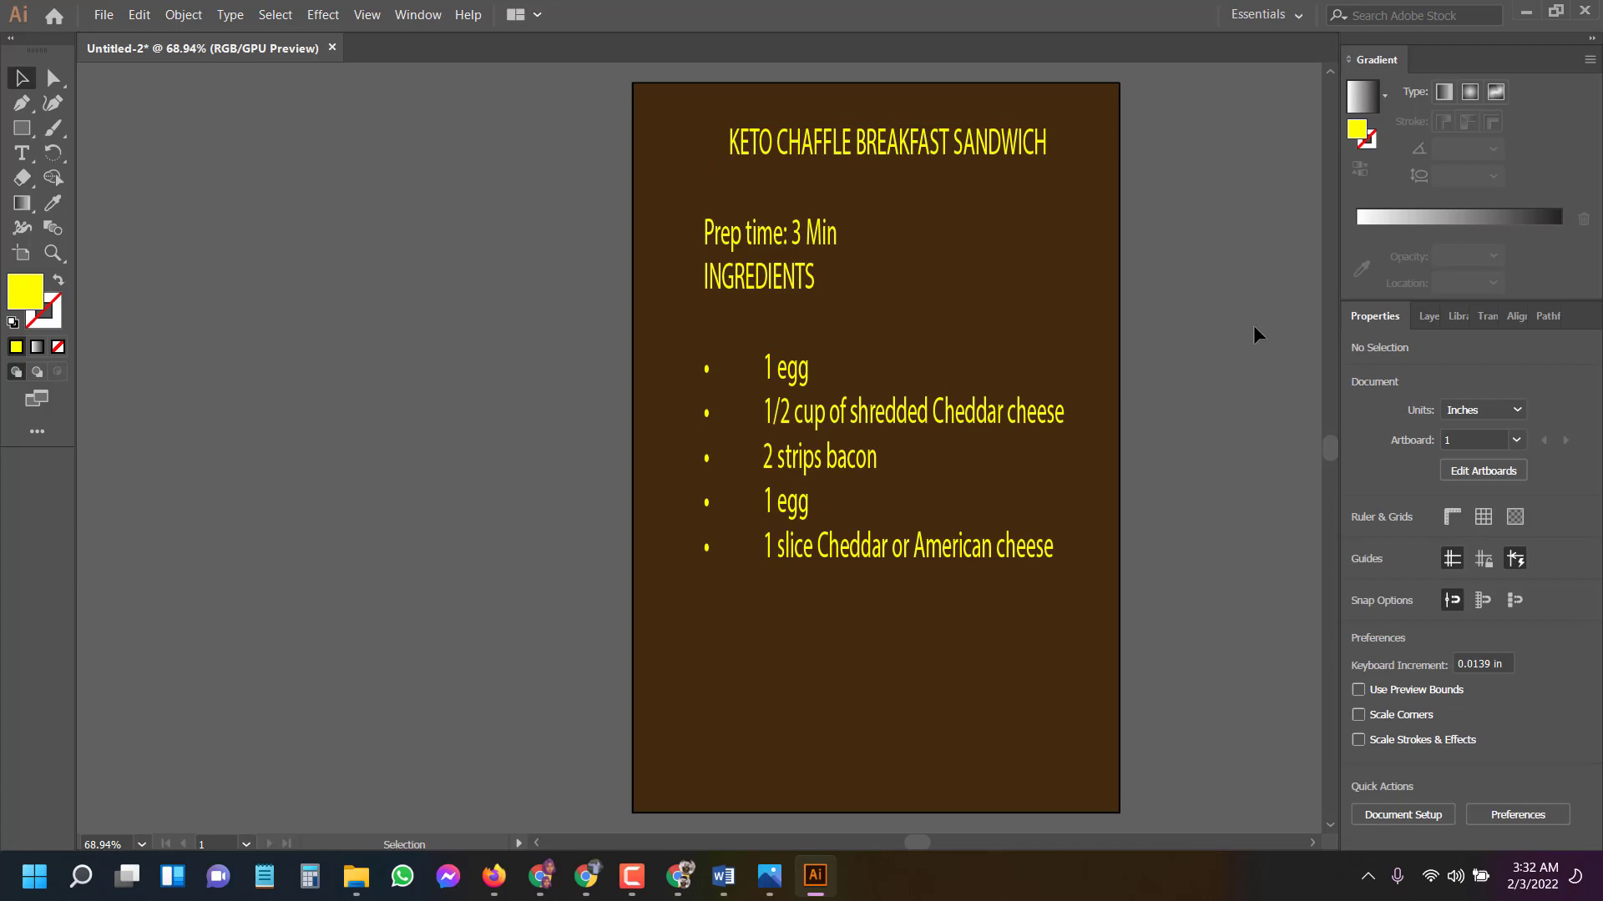
{"action": "left_click", "coordinate": [756, 274]}
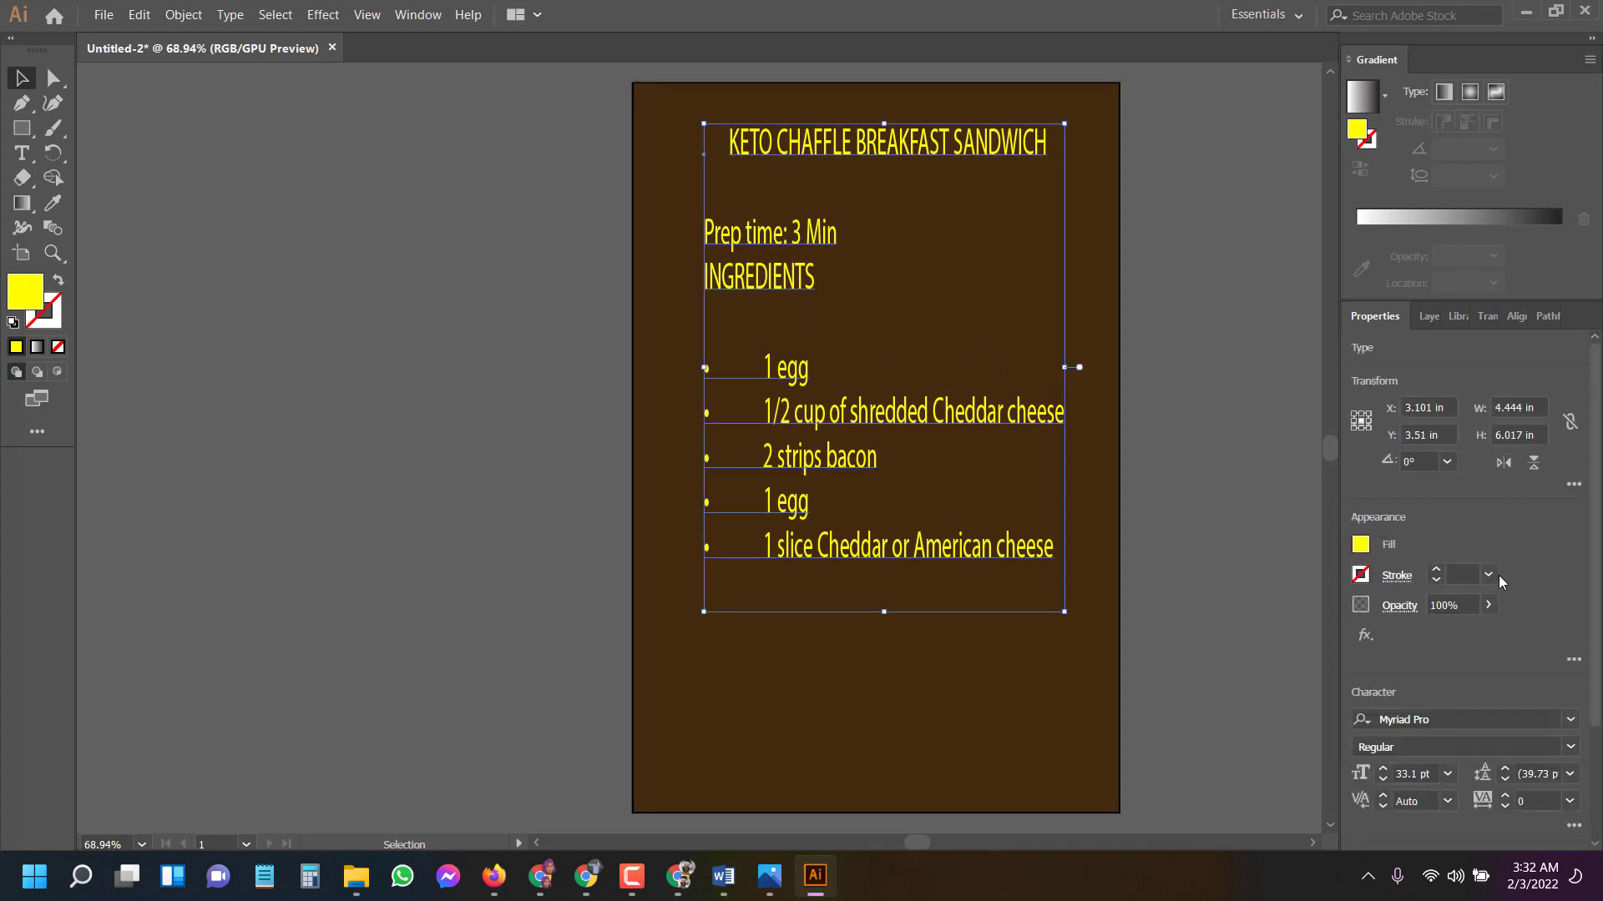
Apply the Bradley Hand ITC font to the recipe text and narrow its frame to 4.403 in.
{"action": "left_click", "coordinate": [1469, 719]}
{"action": "left_click", "coordinate": [1570, 719]}
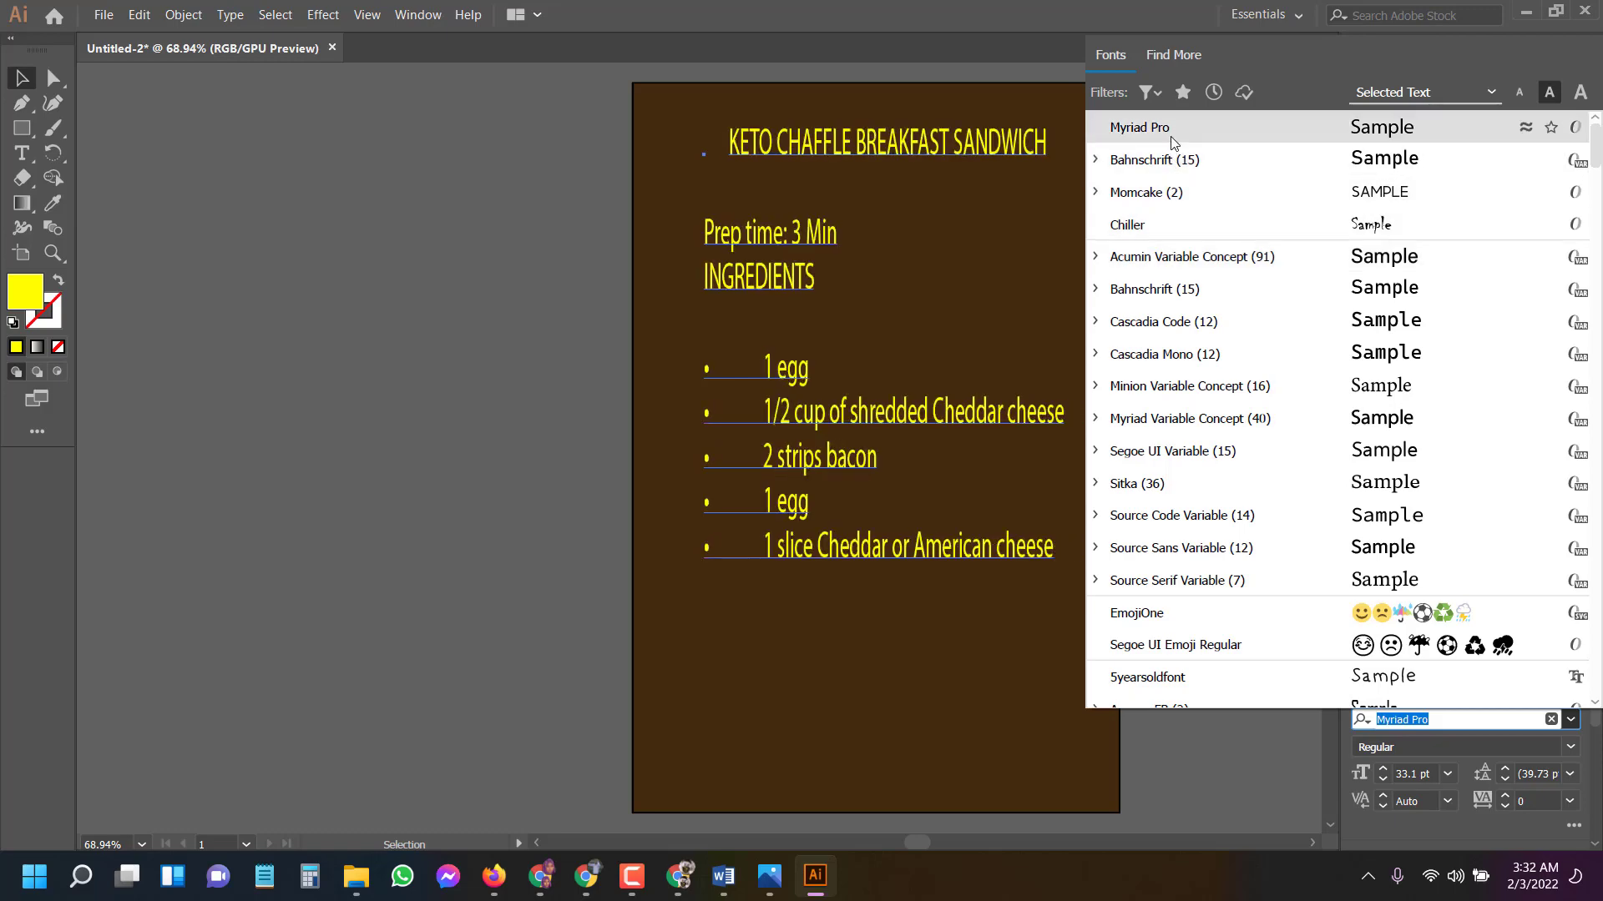
{"action": "scroll", "coordinate": [1173, 368], "scroll_direction": "down", "scroll_amount": 1}
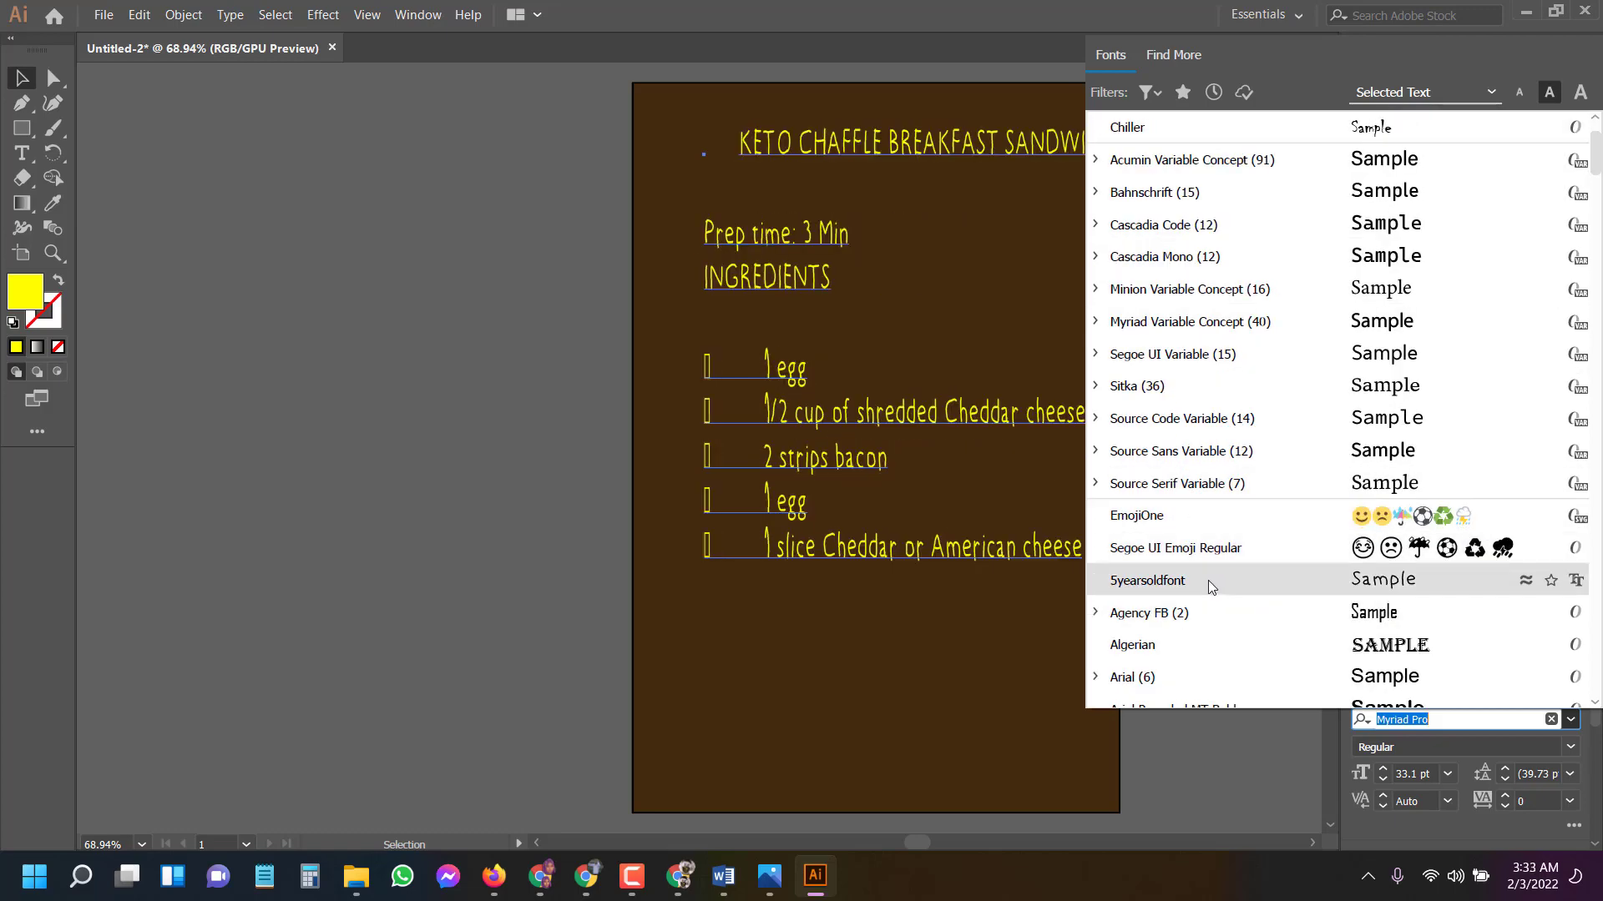
{"action": "scroll", "coordinate": [1209, 579], "scroll_direction": "down", "scroll_amount": 2}
{"action": "scroll", "coordinate": [1205, 614], "scroll_direction": "down", "scroll_amount": 2}
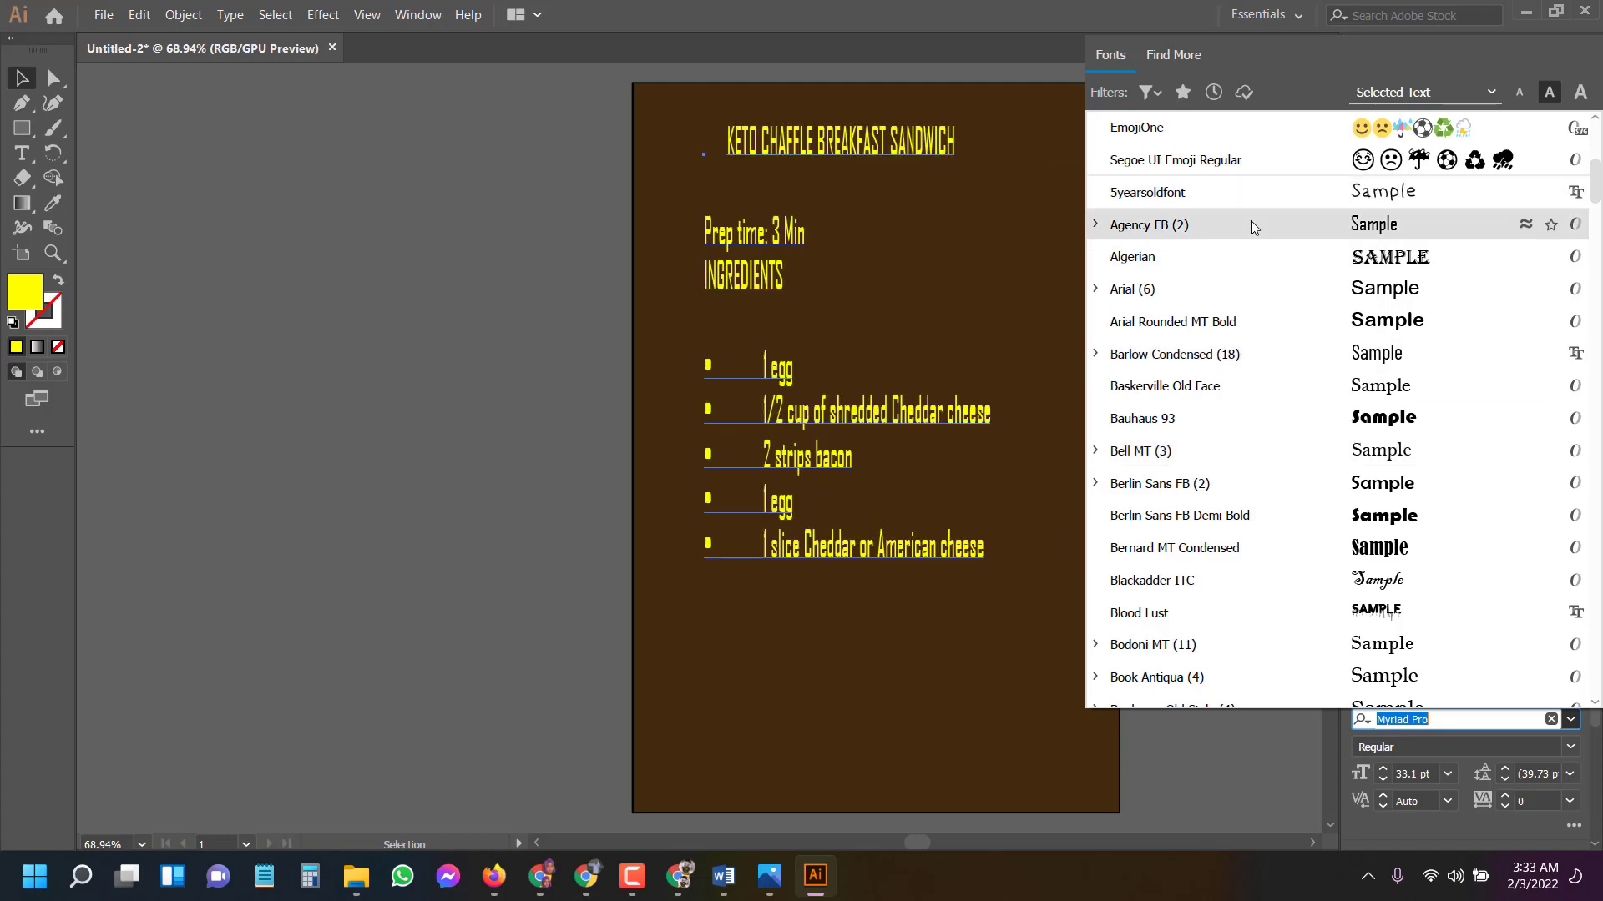
{"action": "scroll", "coordinate": [1252, 242], "scroll_direction": "down", "scroll_amount": 2}
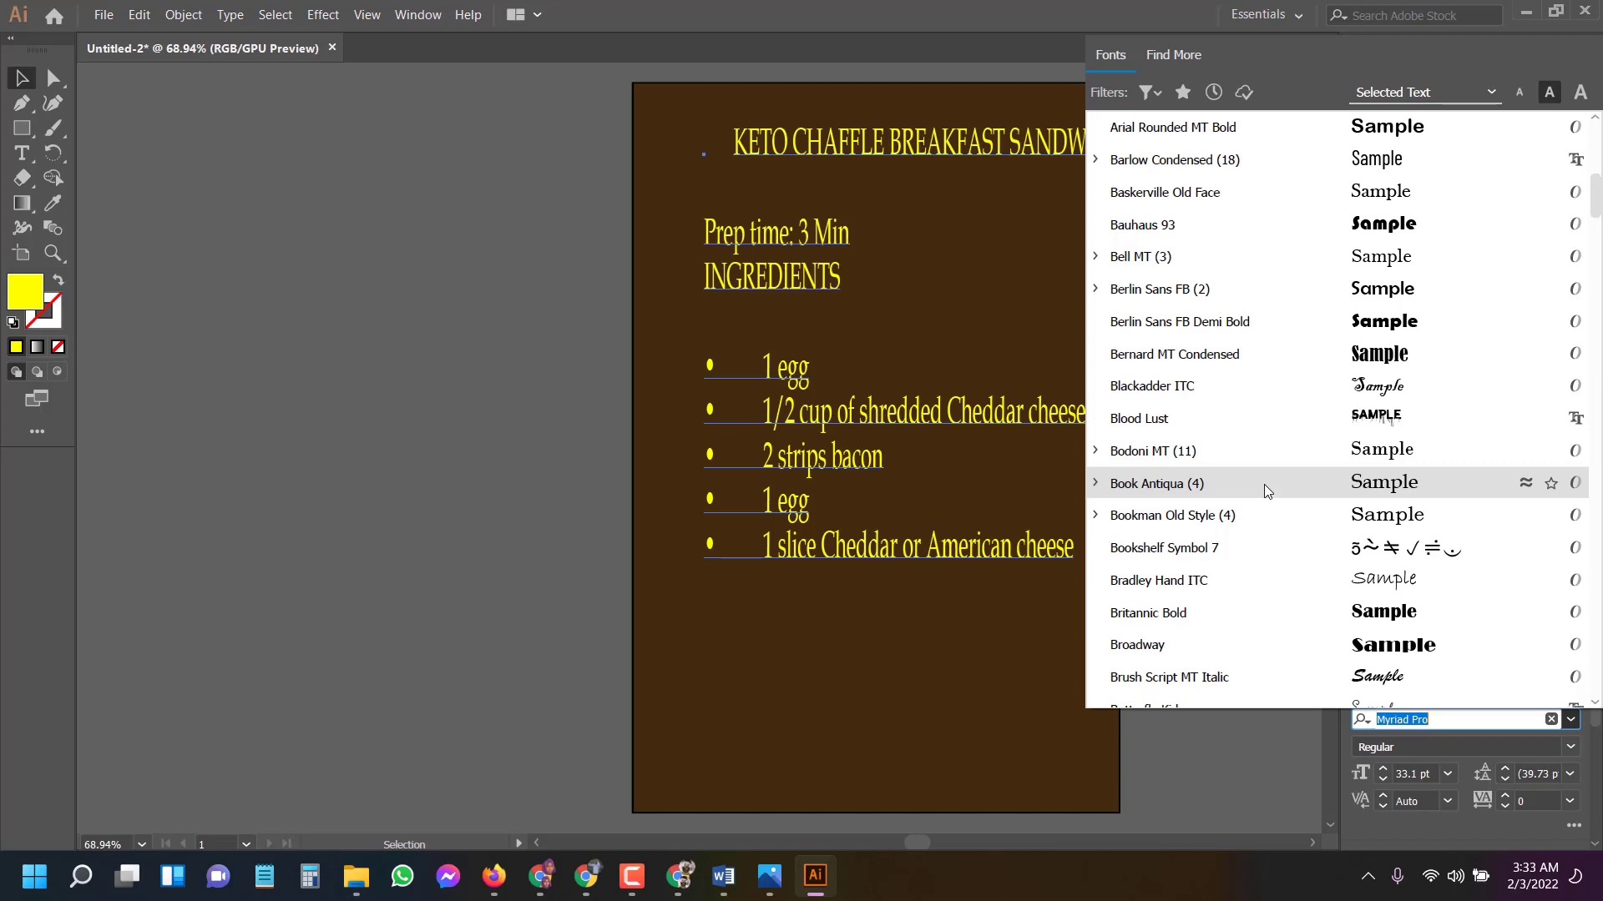
{"action": "left_click", "coordinate": [1279, 576]}
{"action": "left_click_drag", "start_coordinate": [1114, 372], "coordinate": [1061, 372]}
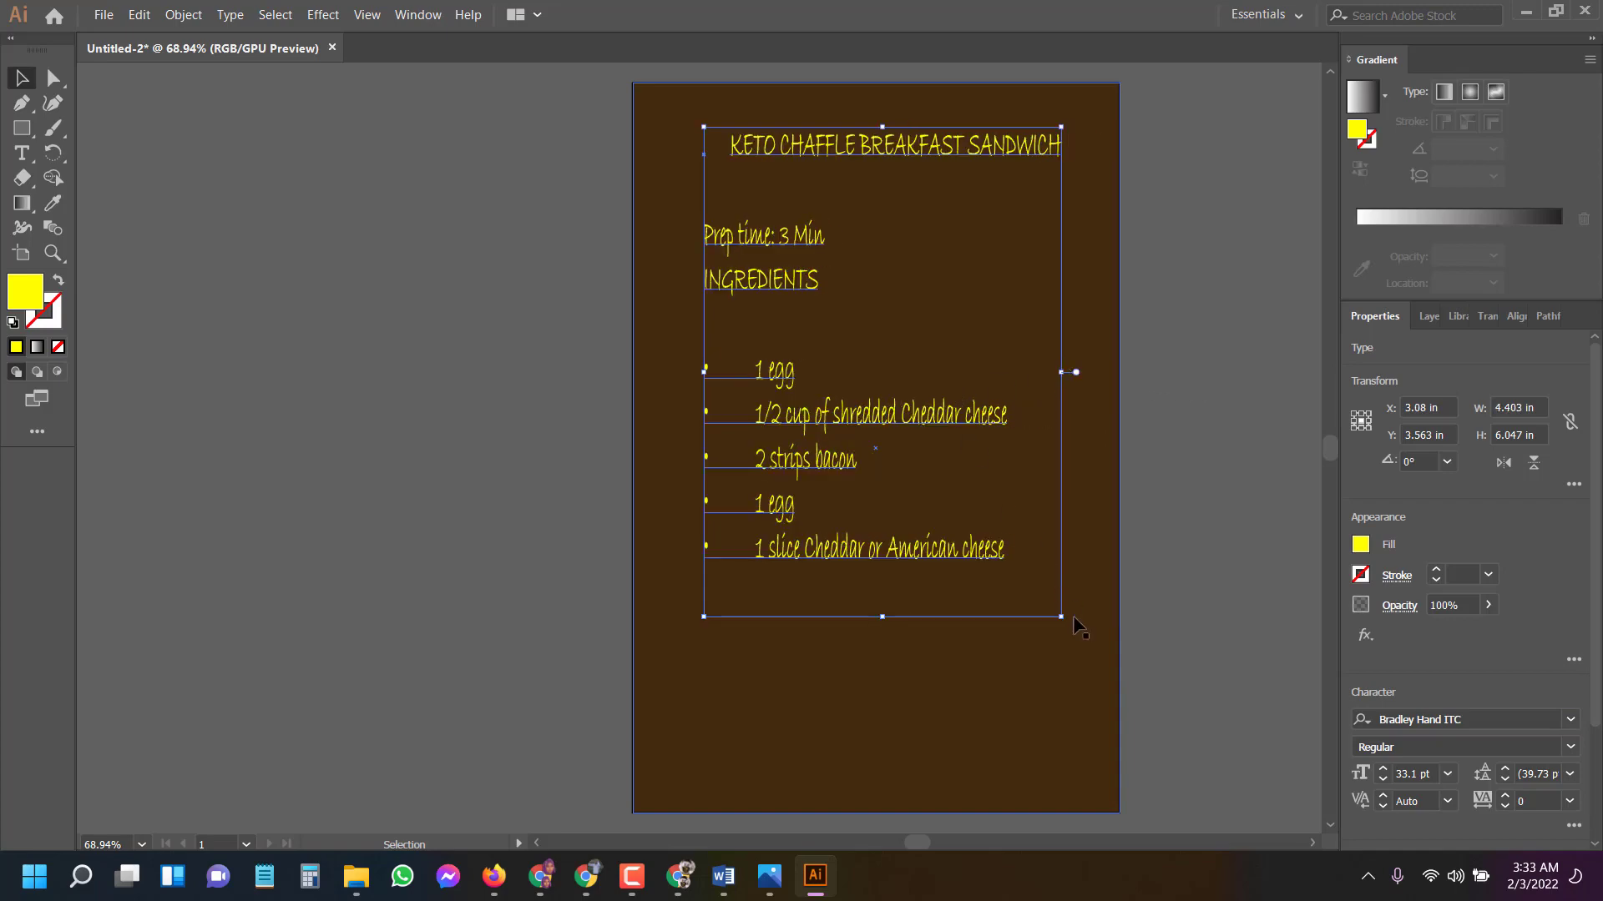
Enlarge the recipe text block proportionally and shift it slightly left.
{"action": "left_click_drag", "start_coordinate": [1076, 662], "coordinate": [1114, 726]}
{"action": "left_click_drag", "start_coordinate": [798, 478], "coordinate": [775, 474]}
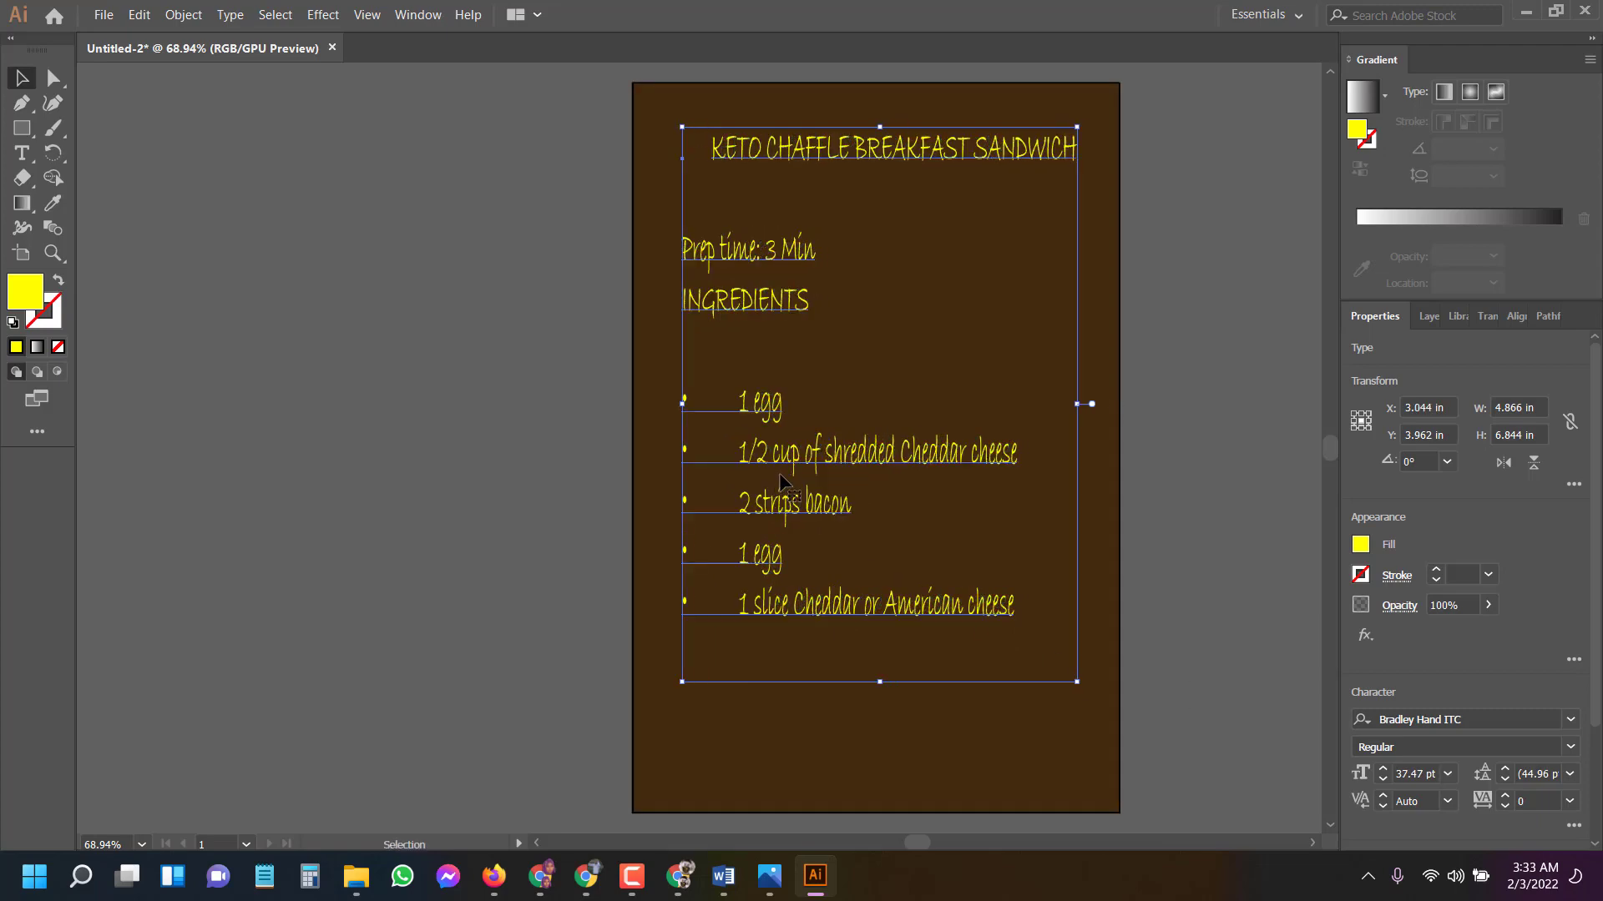
{"action": "left_click", "coordinate": [1224, 323]}
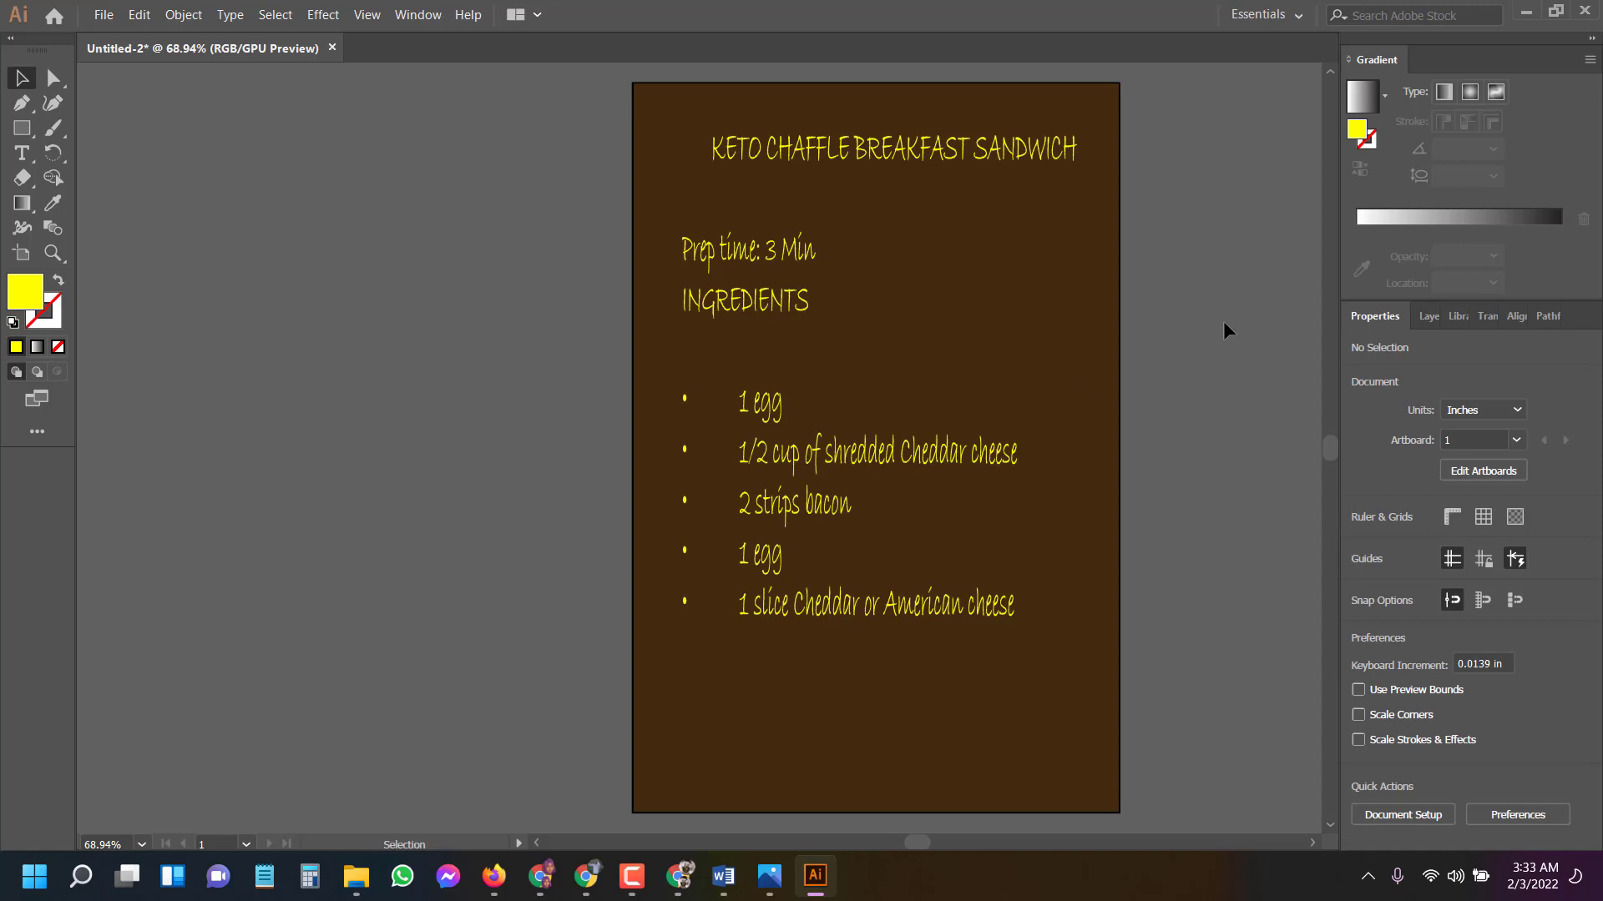
{"action": "left_click", "coordinate": [718, 153]}
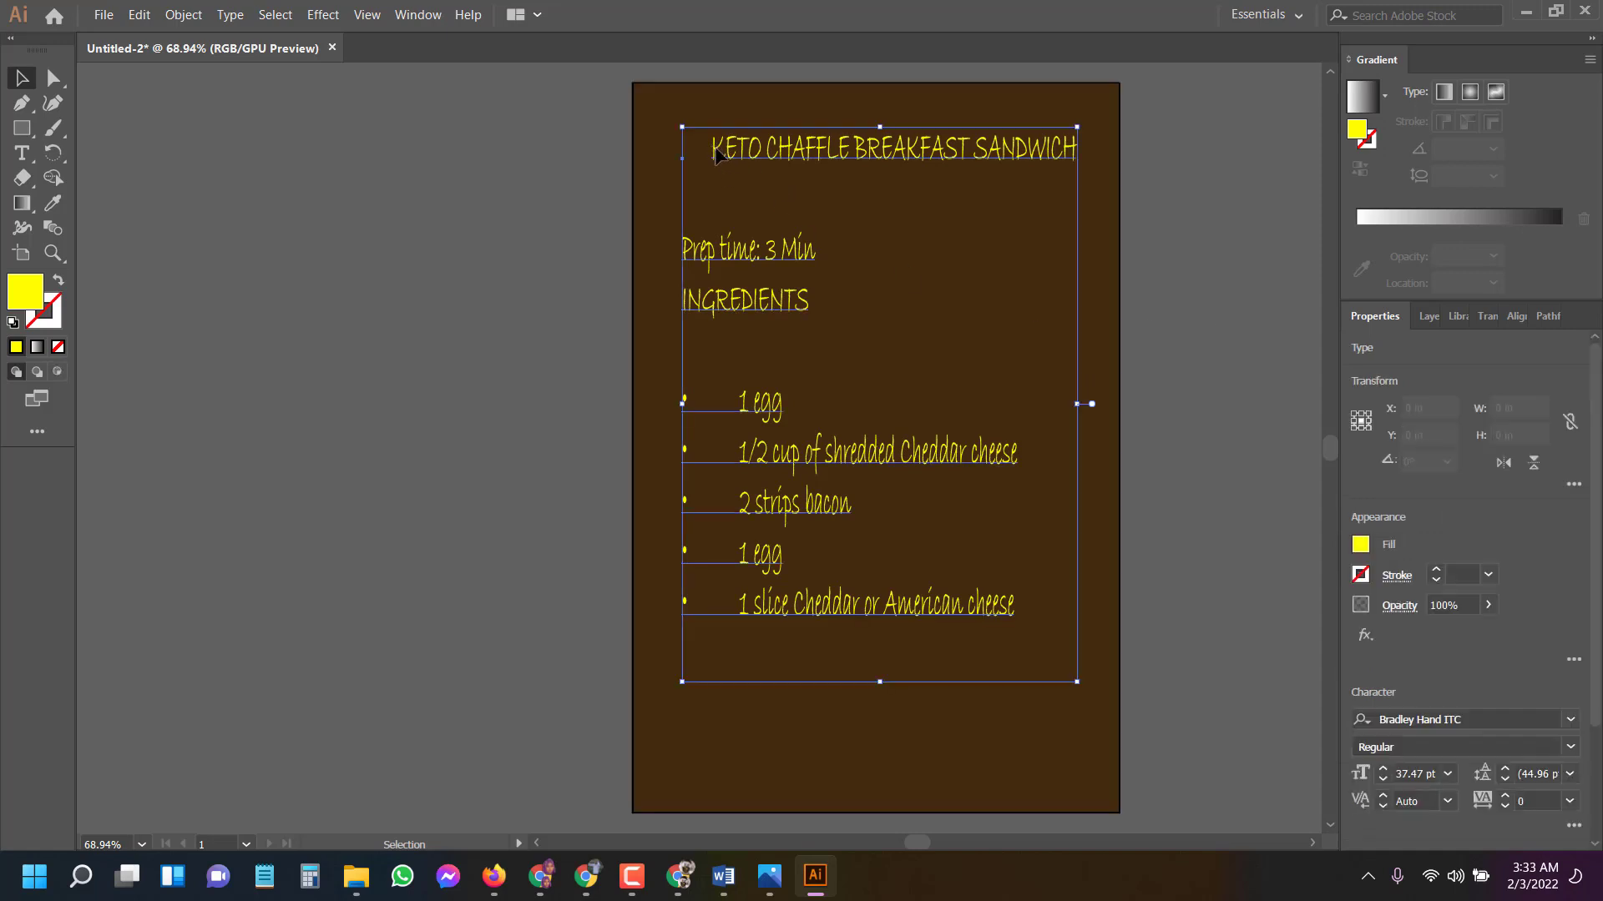
Remove a leading space from the title and scale the block down to 4.225 x 6.163 in.
{"action": "double_click", "coordinate": [741, 148]}
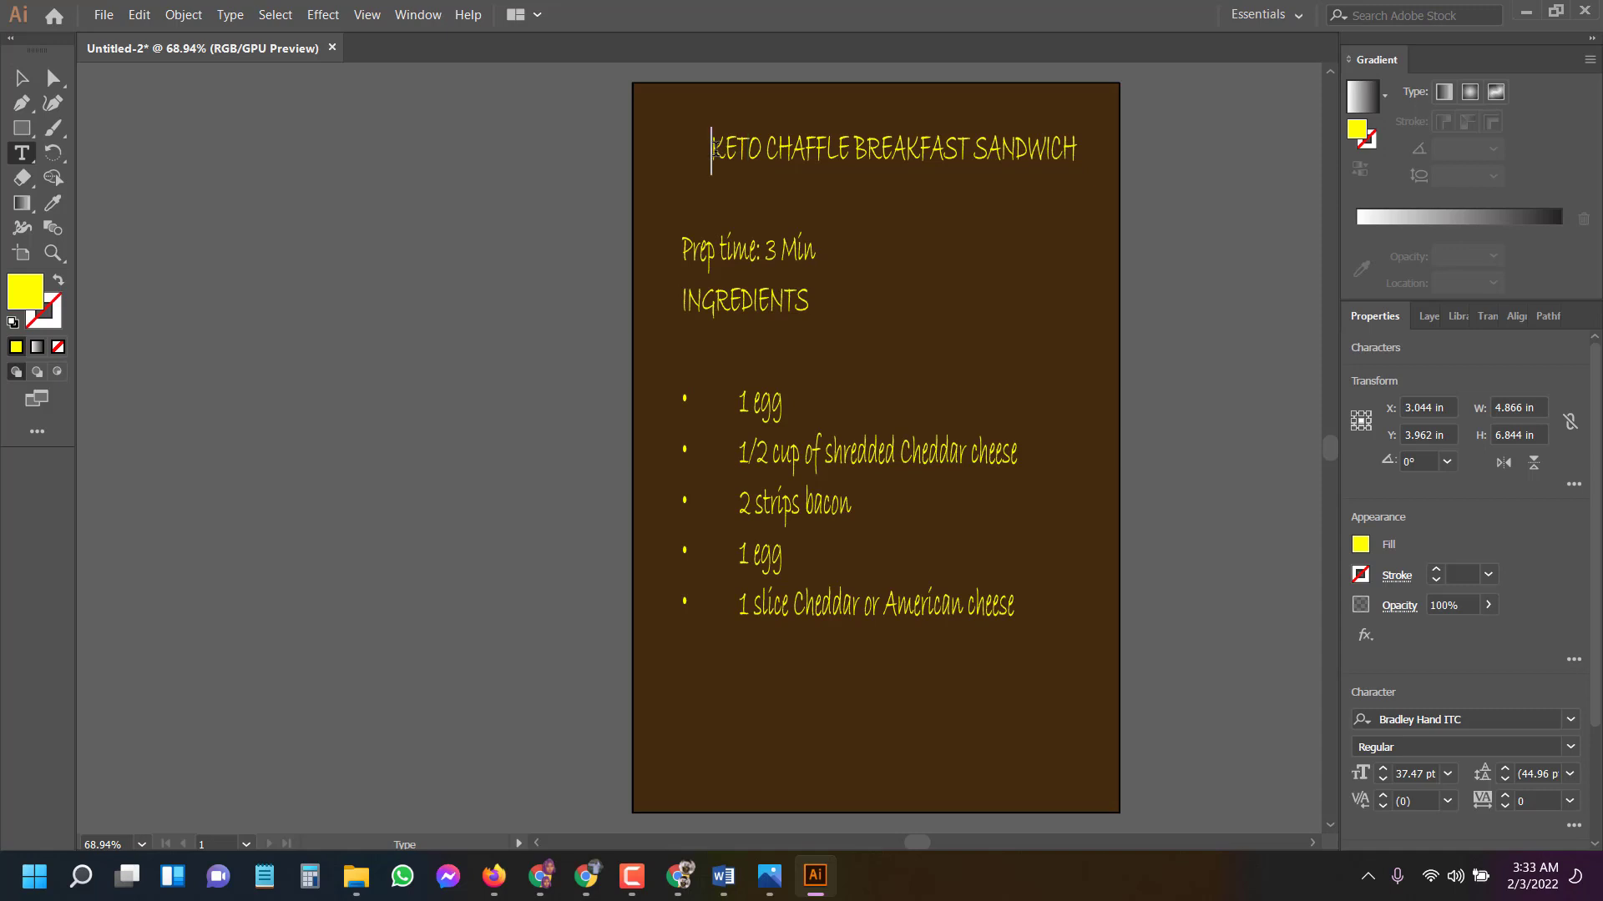
{"action": "key", "text": "BackSpace"}
{"action": "key", "text": "BackSpace"}
{"action": "key", "text": "BackSpace"}
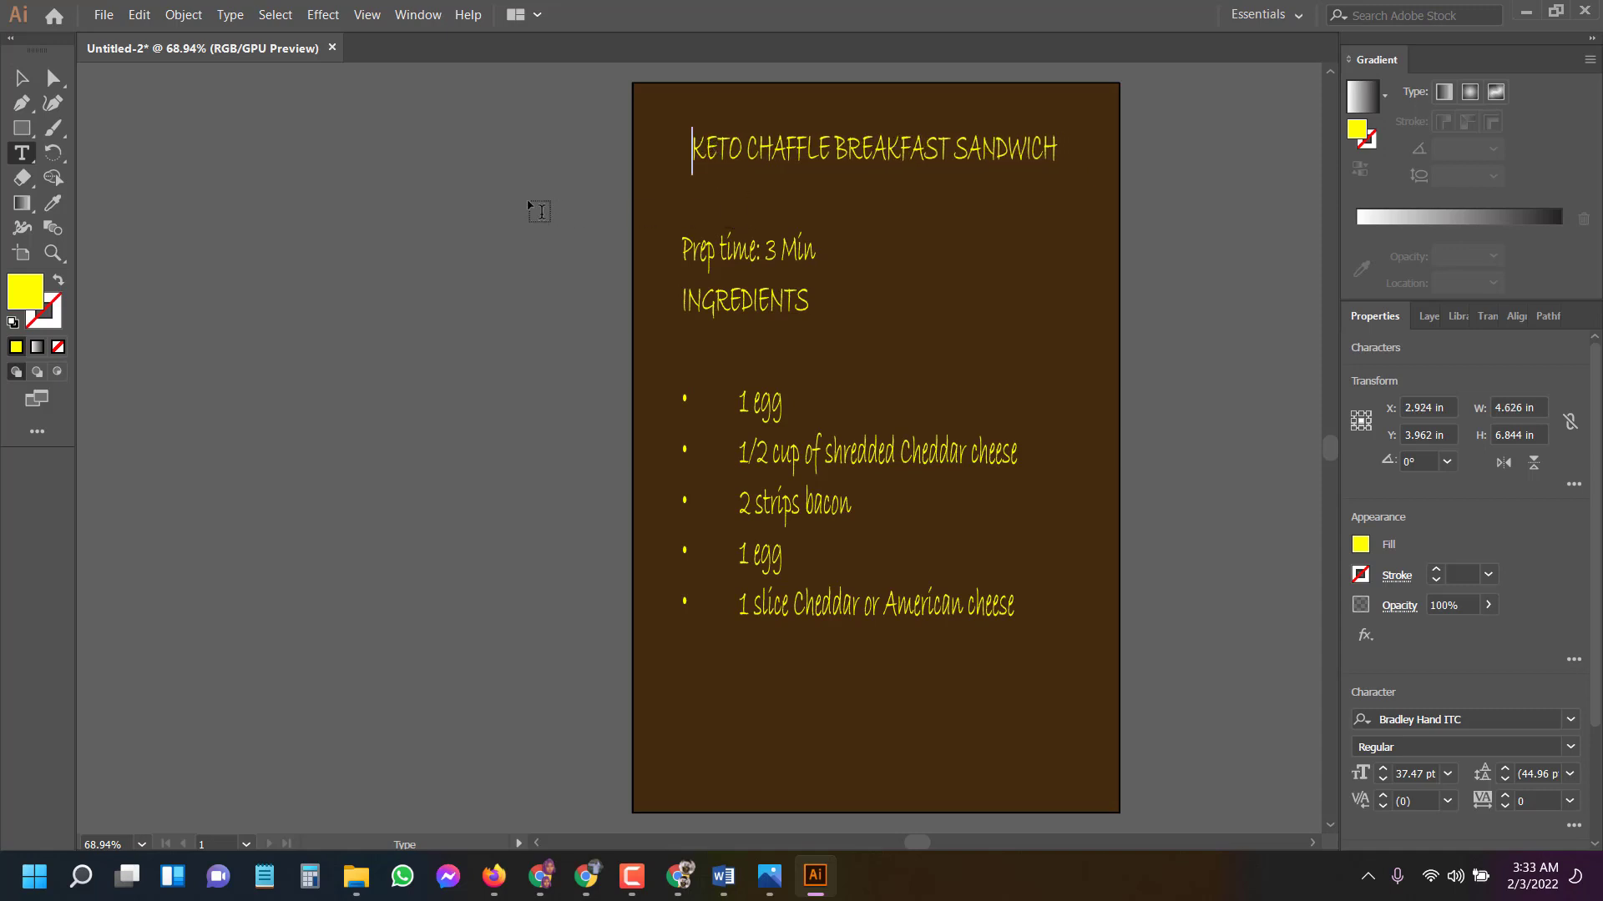
{"action": "key", "text": "Escape"}
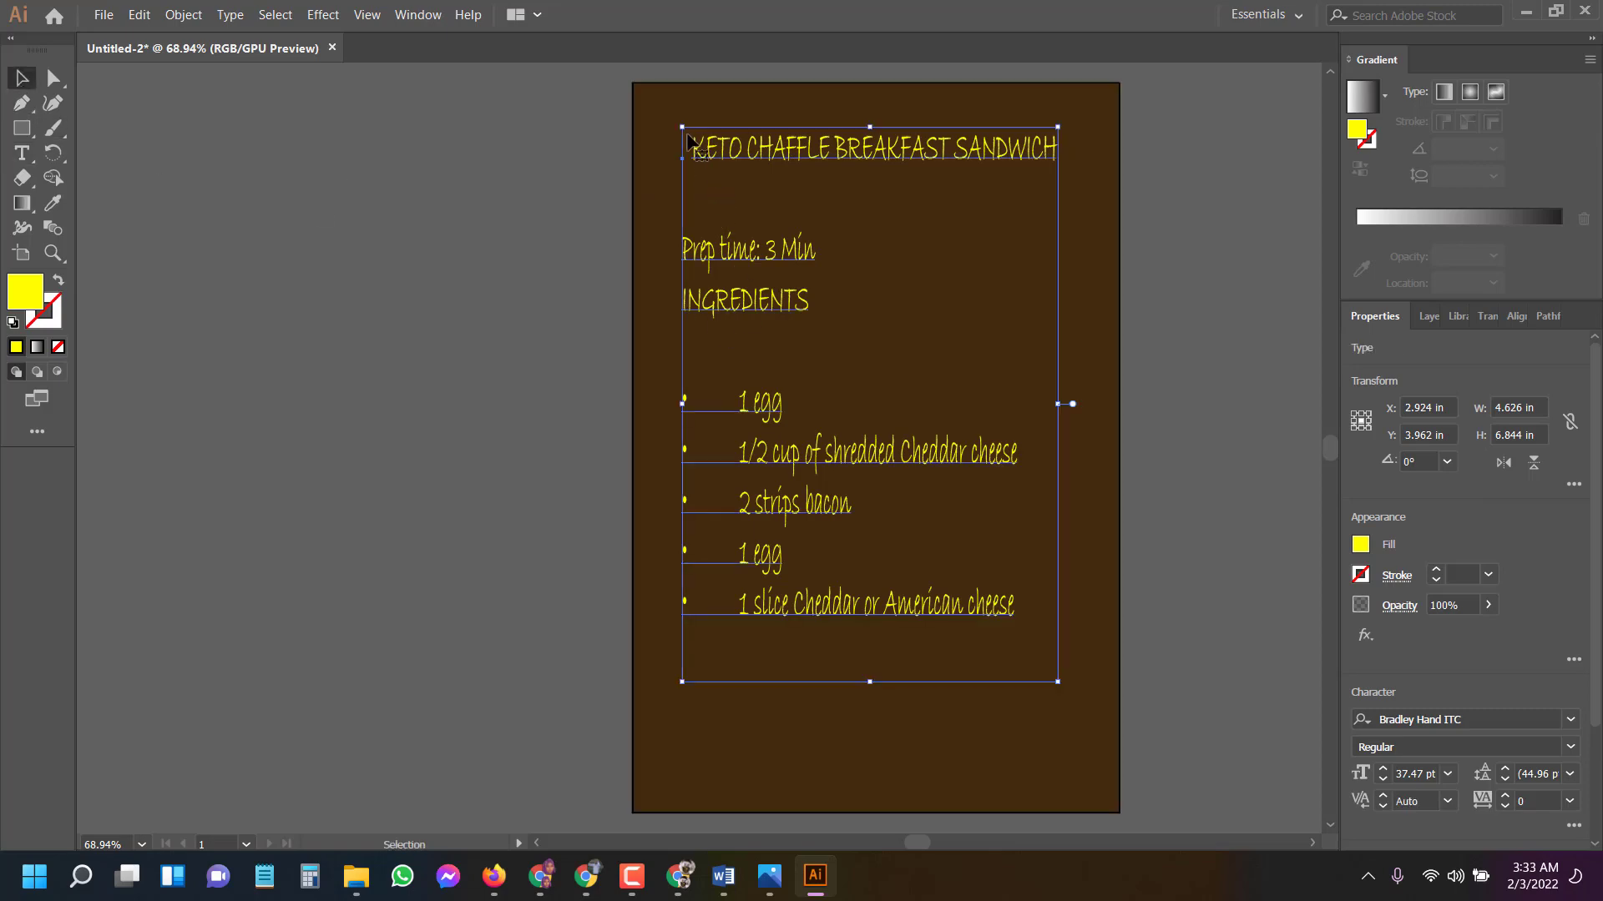
{"action": "left_click_drag", "start_coordinate": [682, 127], "coordinate": [713, 181]}
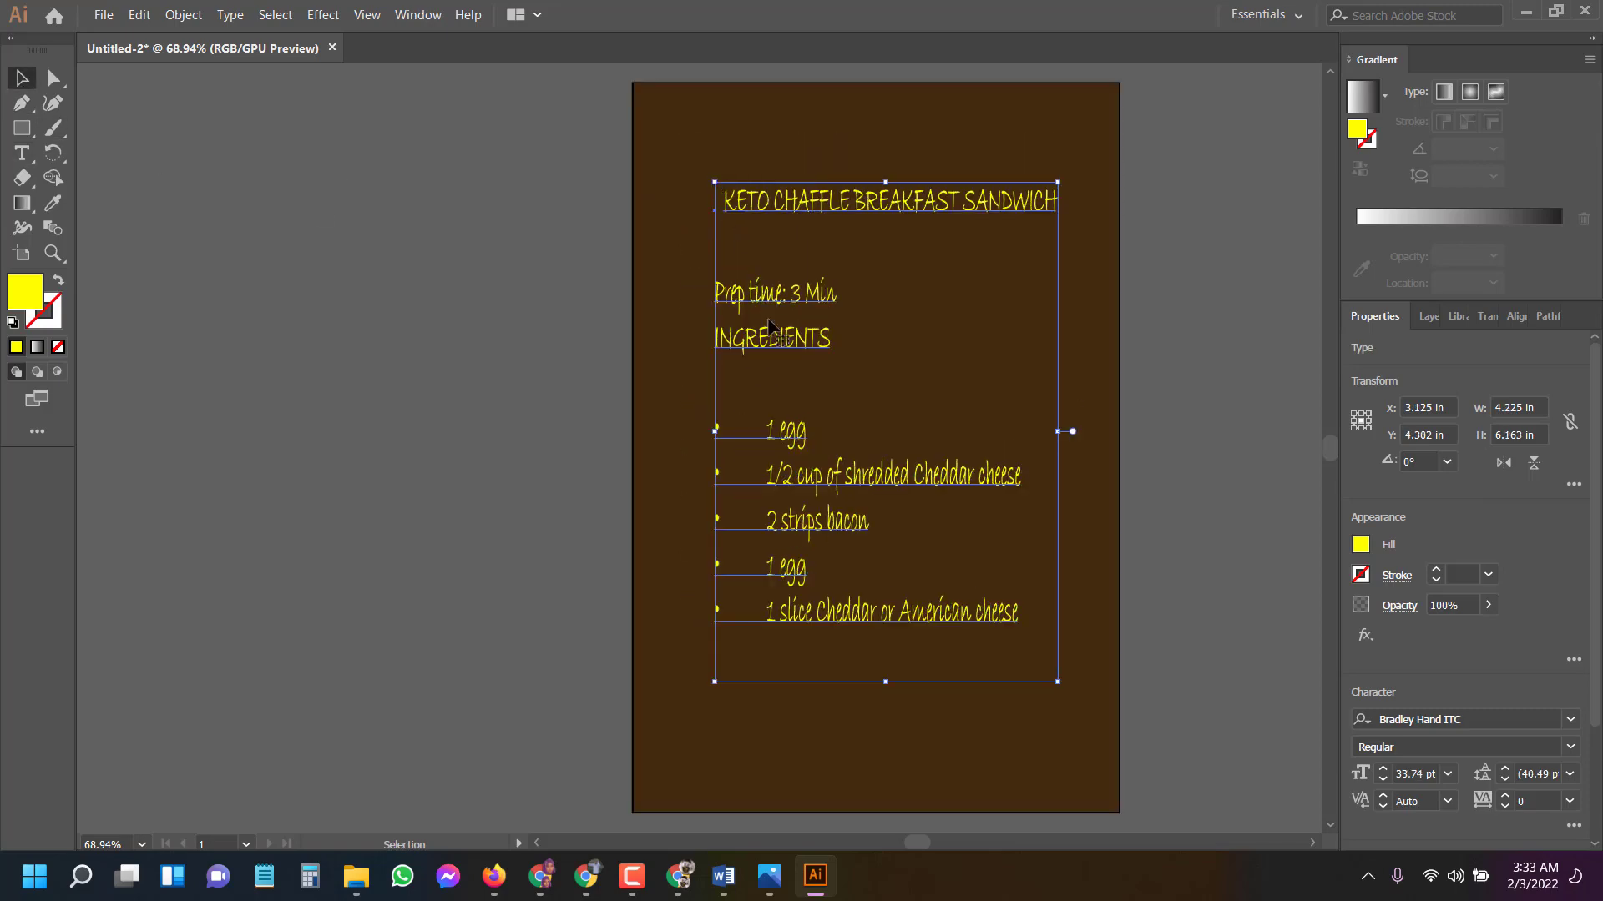
{"action": "left_click_drag", "start_coordinate": [771, 323], "coordinate": [757, 286]}
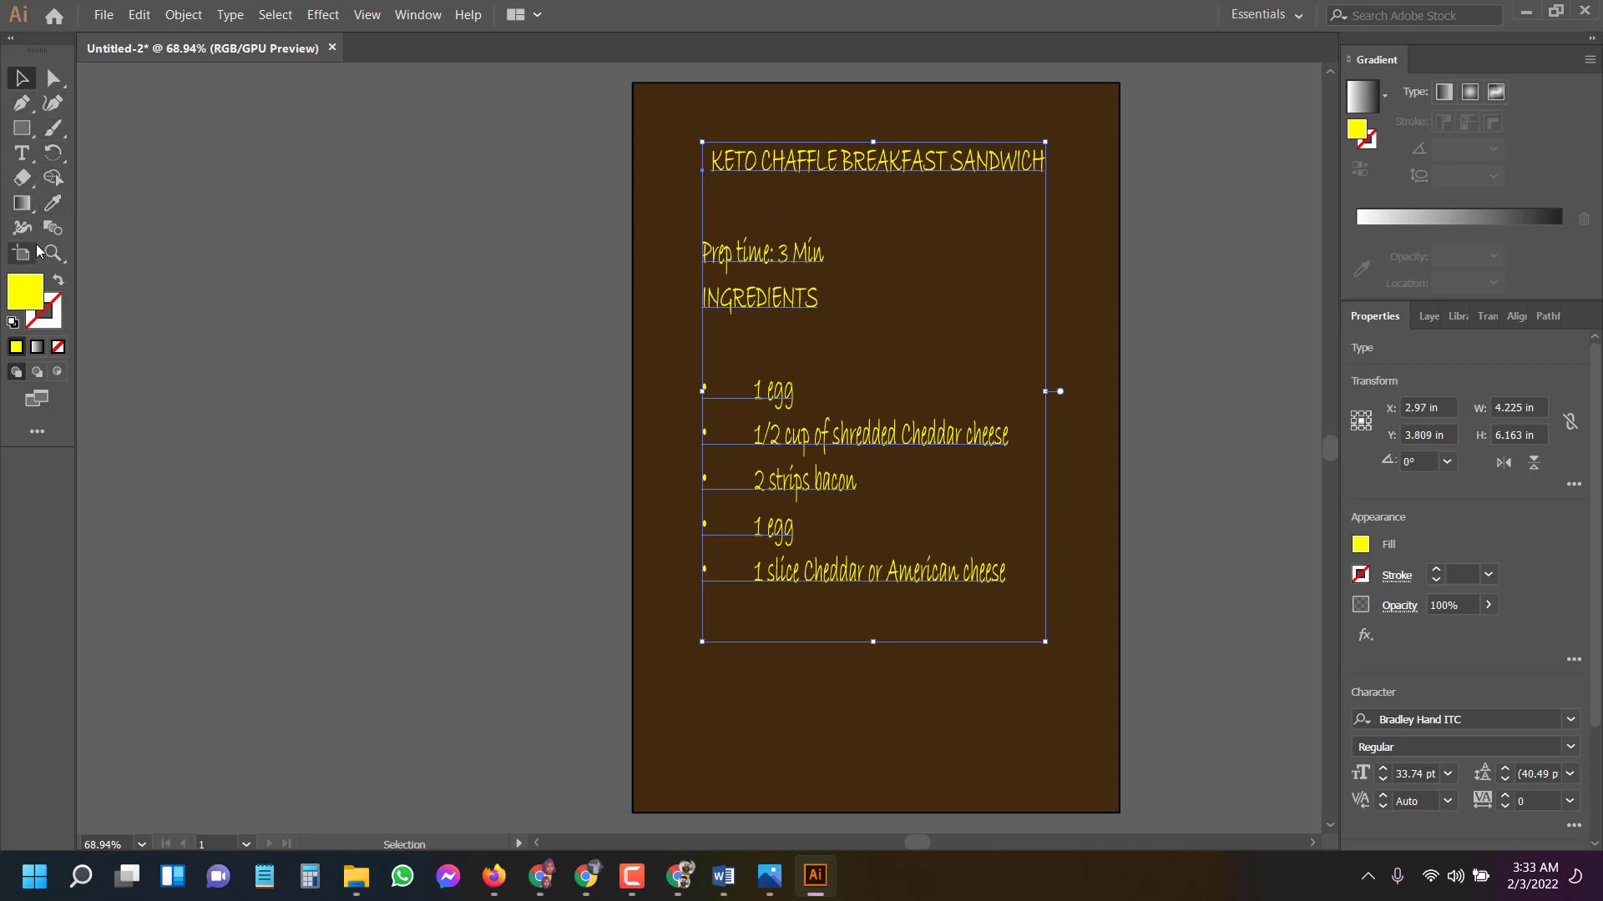
Draw a vertical line left of the recipe text, then discard it.
{"action": "left_click", "coordinate": [25, 205]}
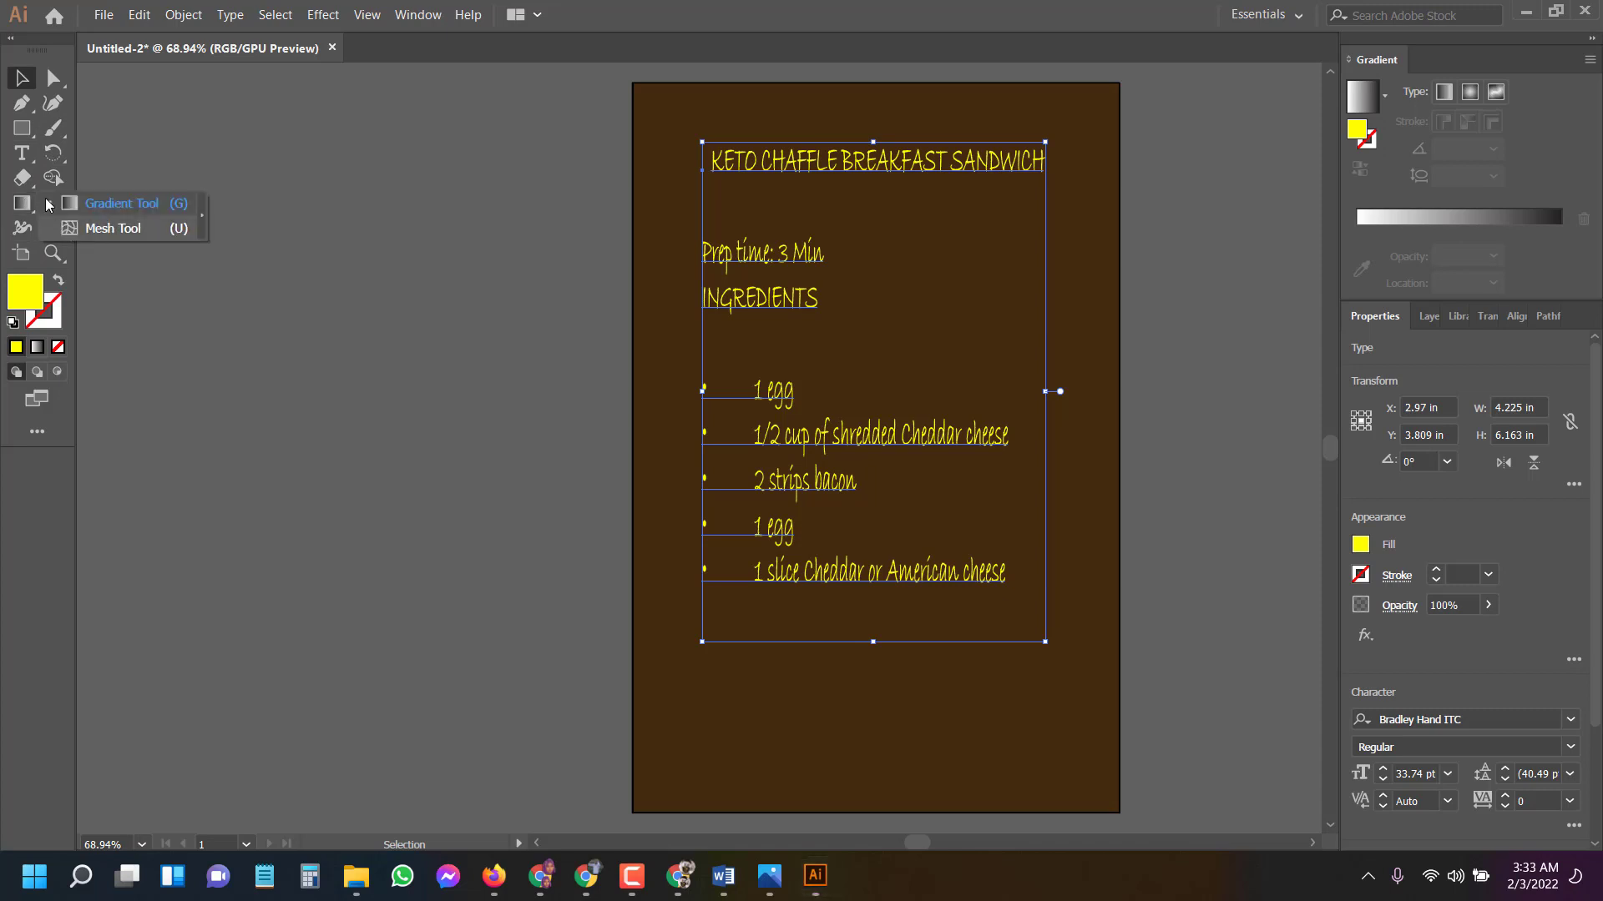
{"action": "left_click", "coordinate": [22, 128]}
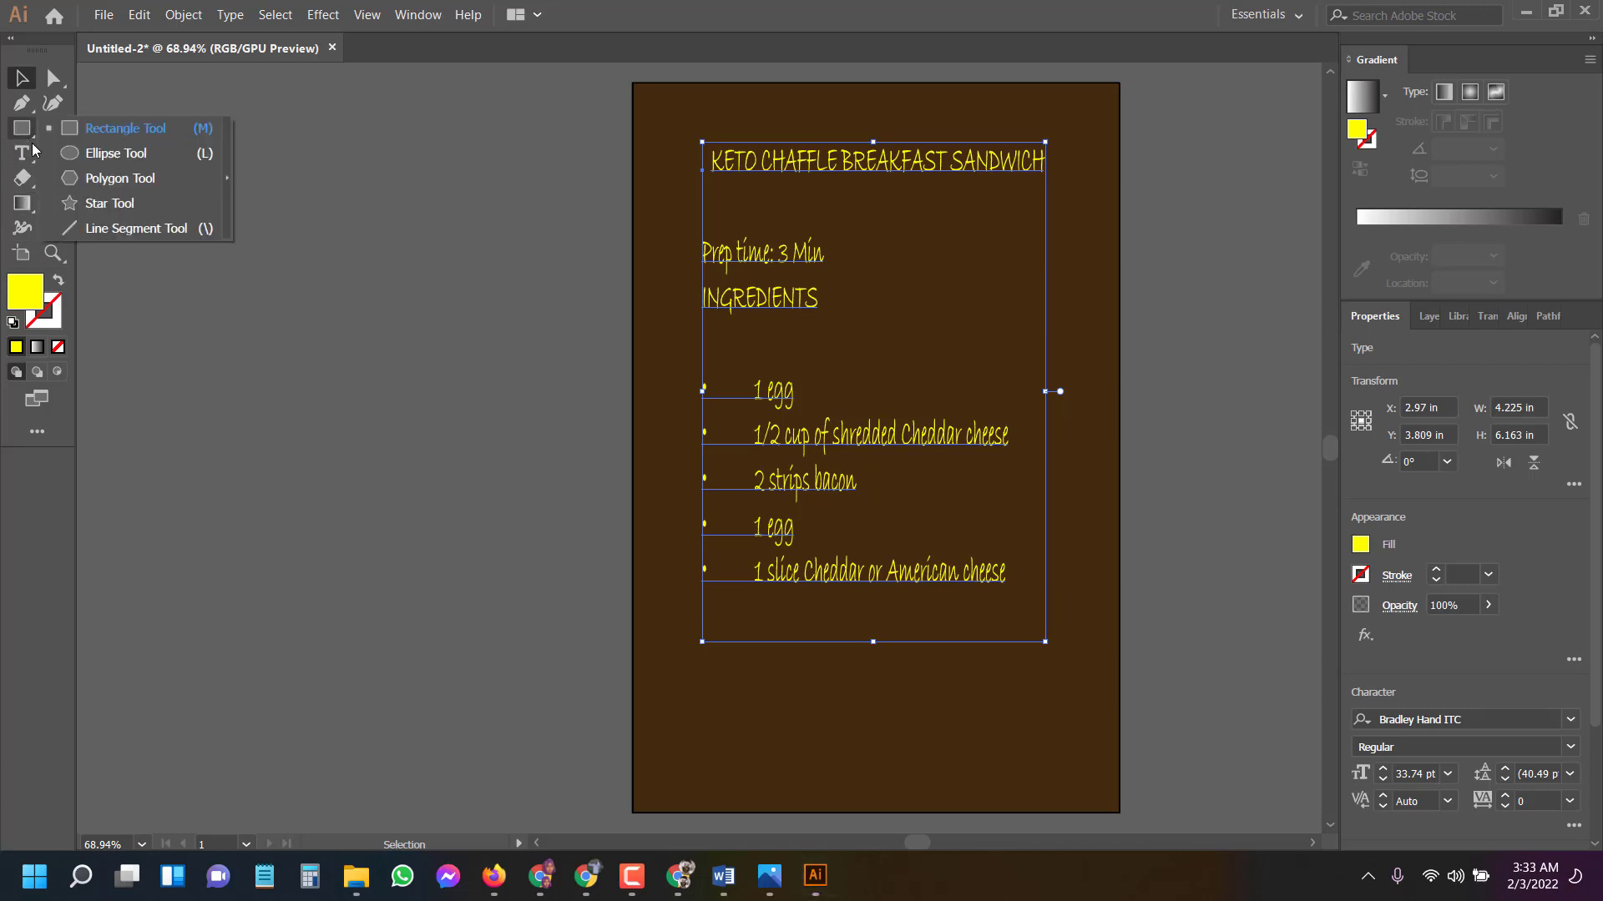
{"action": "left_click", "coordinate": [104, 232]}
{"action": "left_click_drag", "start_coordinate": [674, 145], "coordinate": [677, 598]}
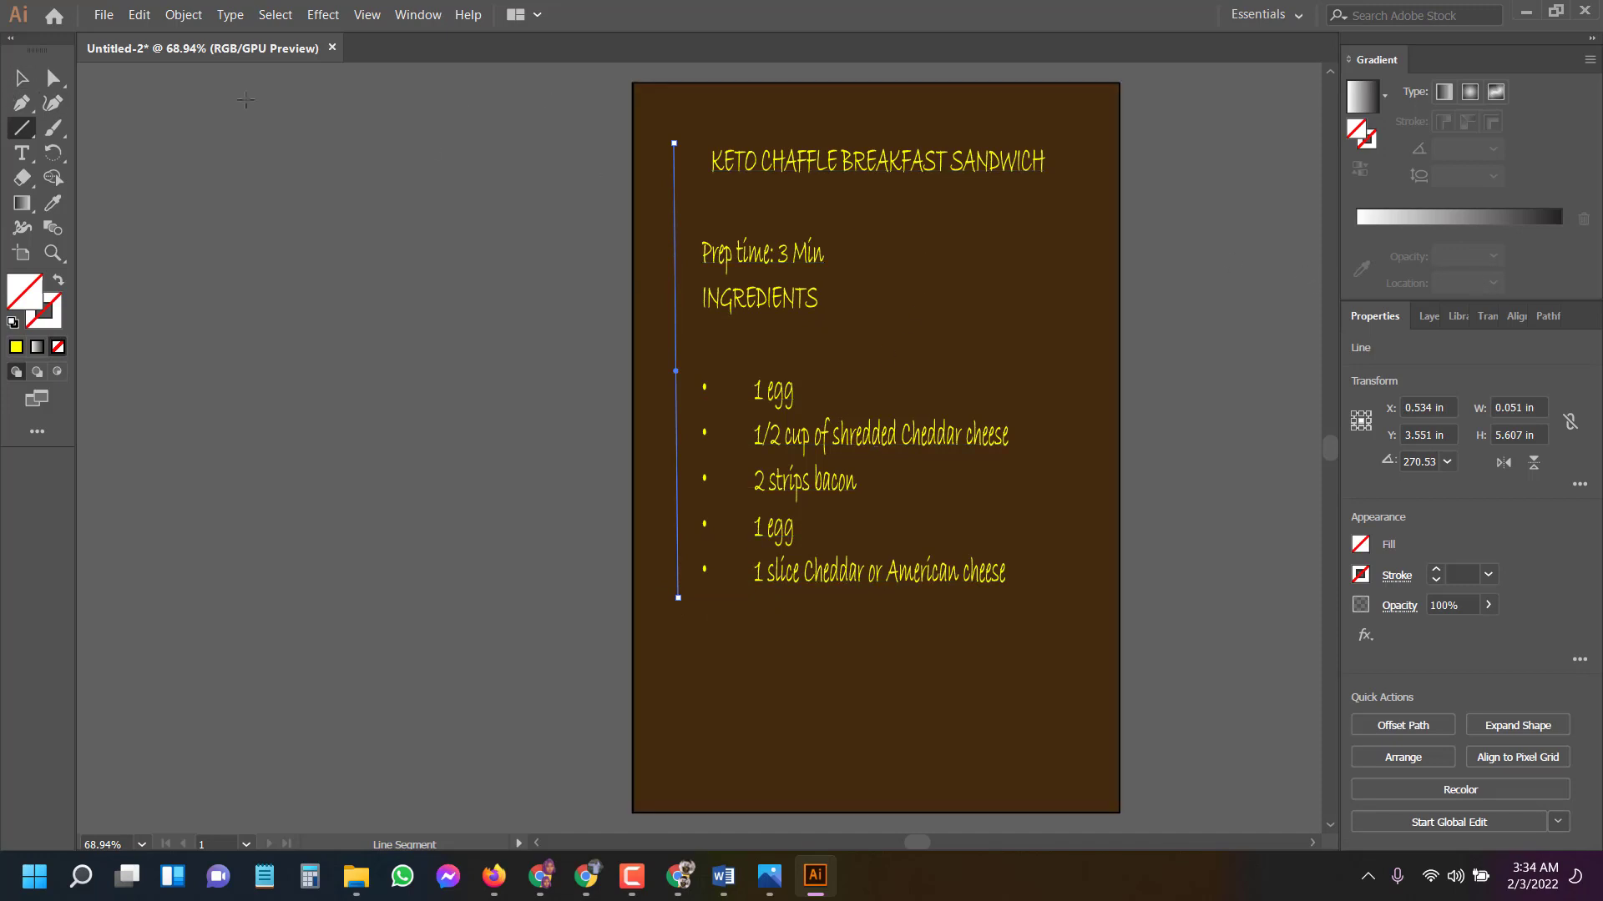
{"action": "key", "text": "v"}
{"action": "left_click", "coordinate": [506, 260]}
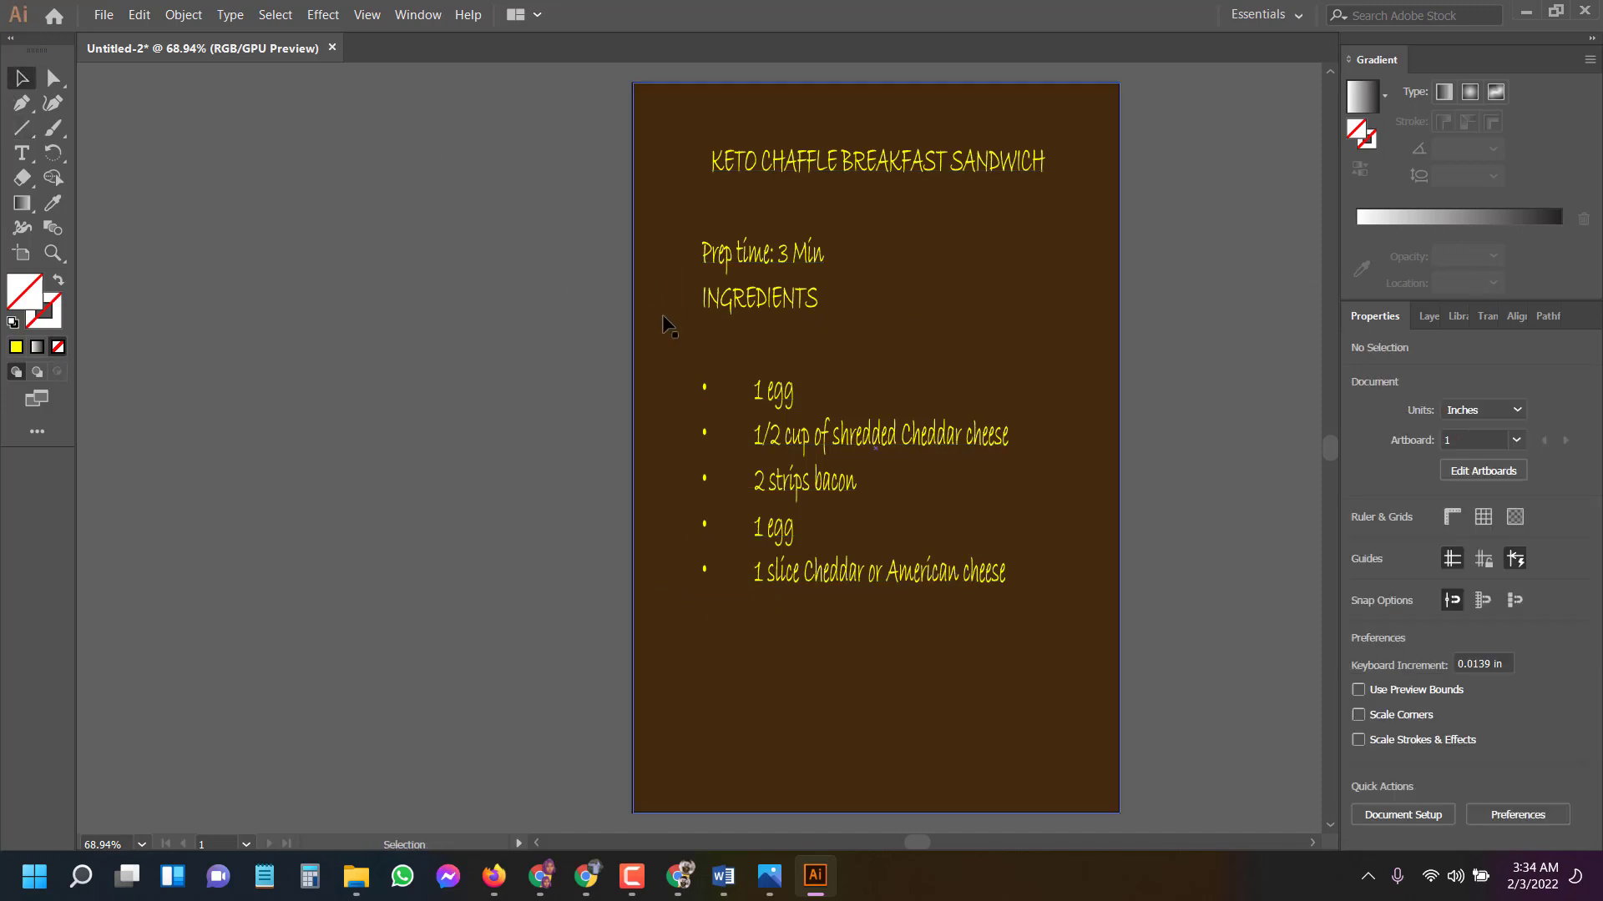
Draw a thin 0.103 x 5.885 in rectangle down the left side of the text.
{"action": "left_click", "coordinate": [664, 345]}
{"action": "left_click", "coordinate": [17, 201]}
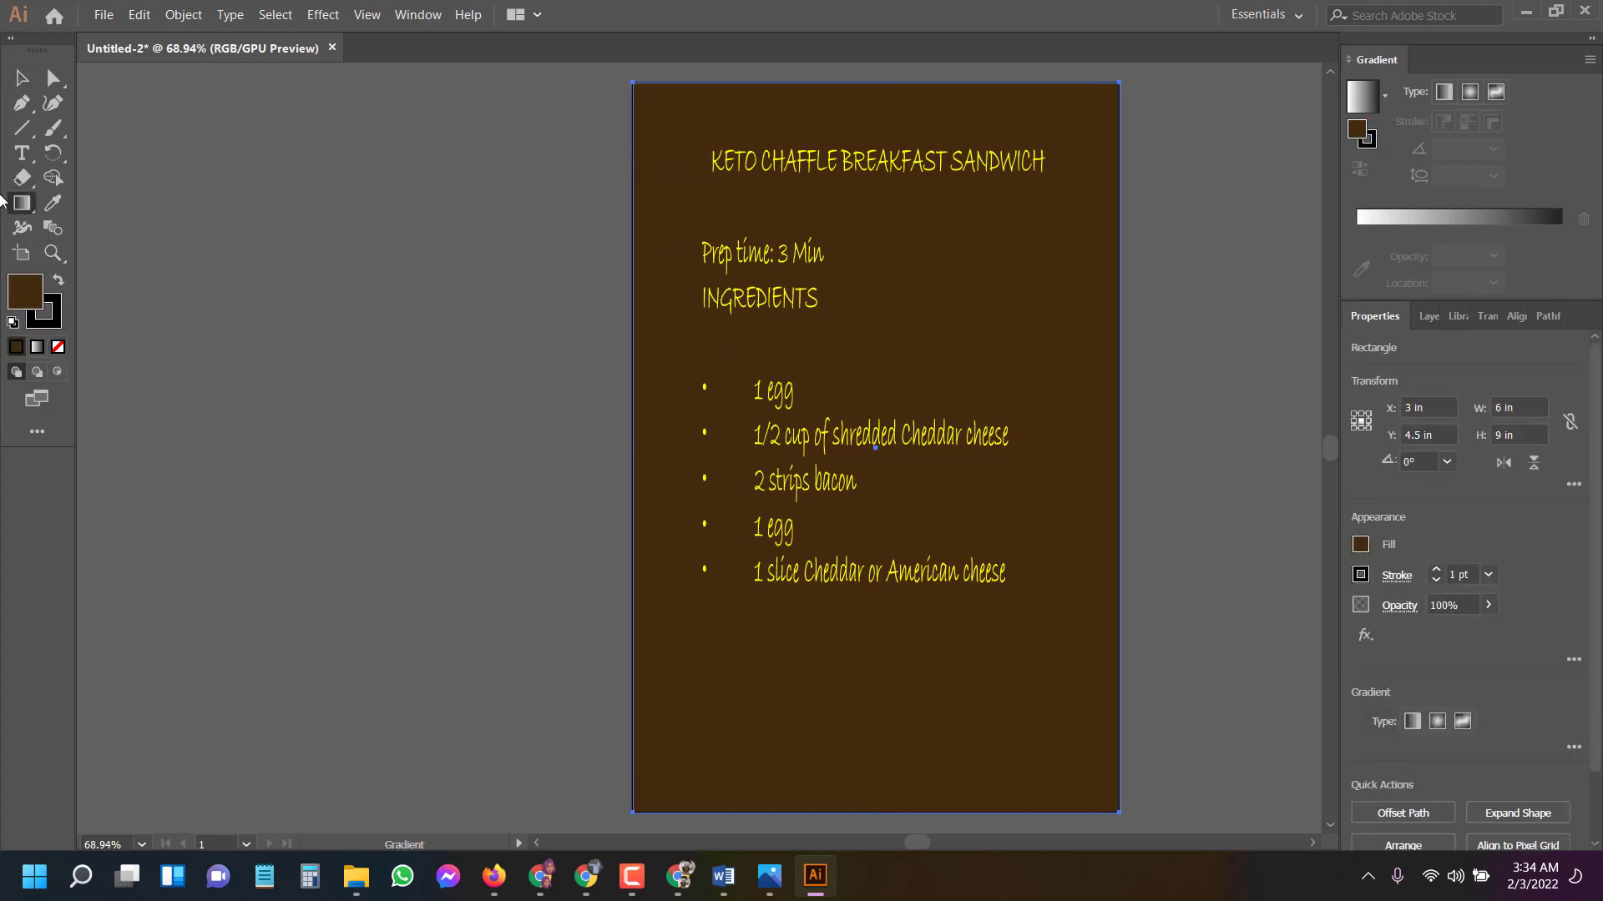
{"action": "right_click", "coordinate": [20, 204]}
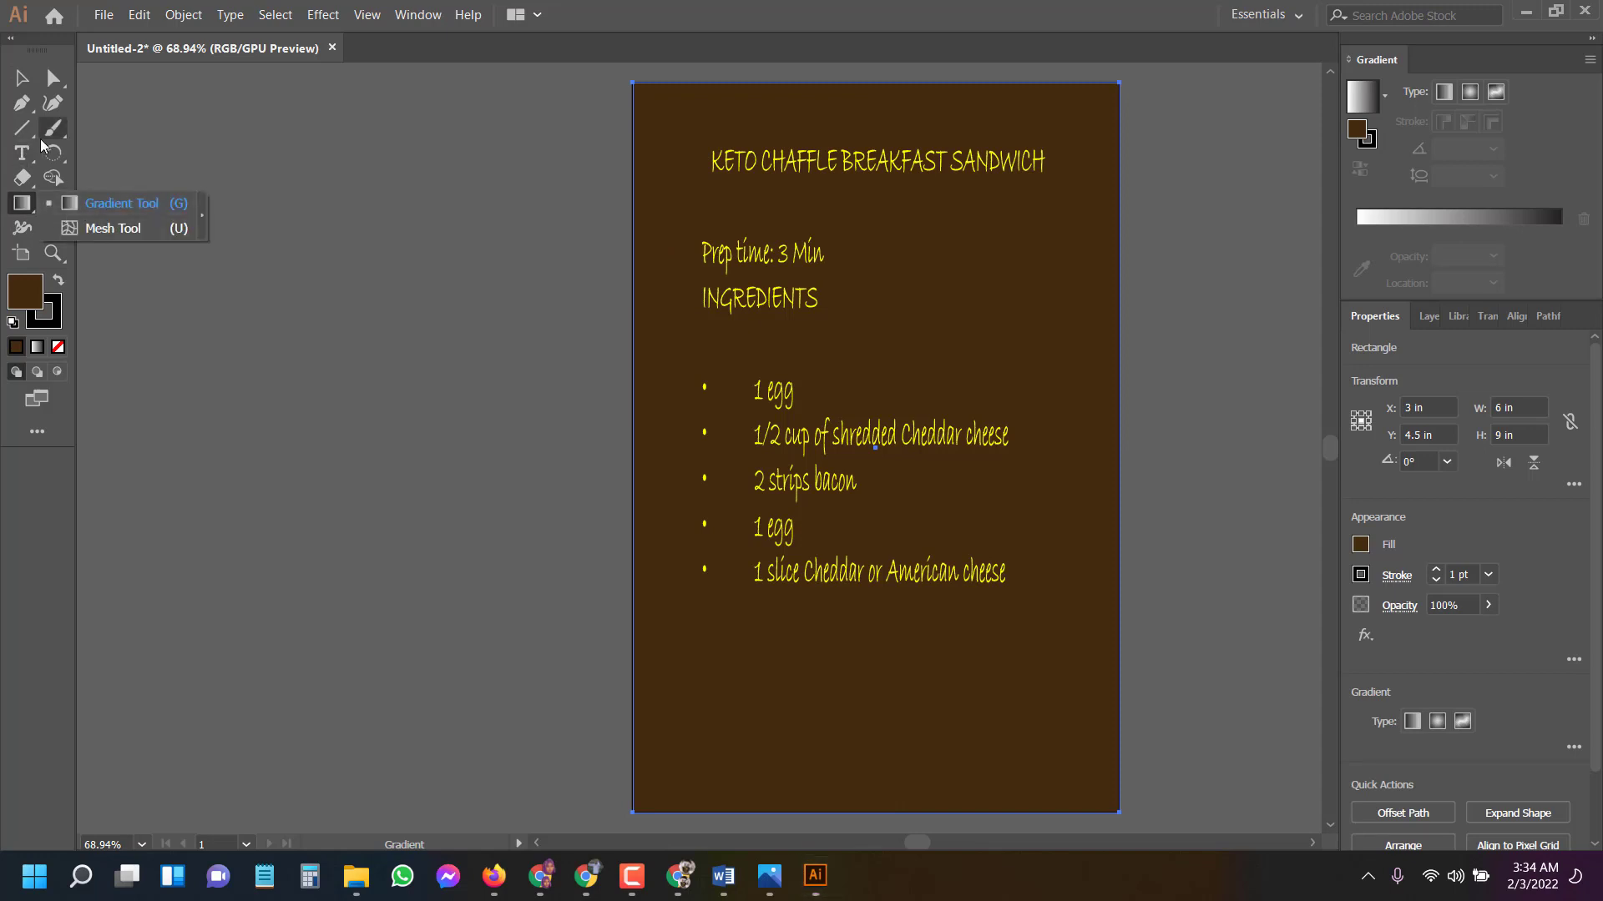
{"action": "left_click", "coordinate": [117, 204]}
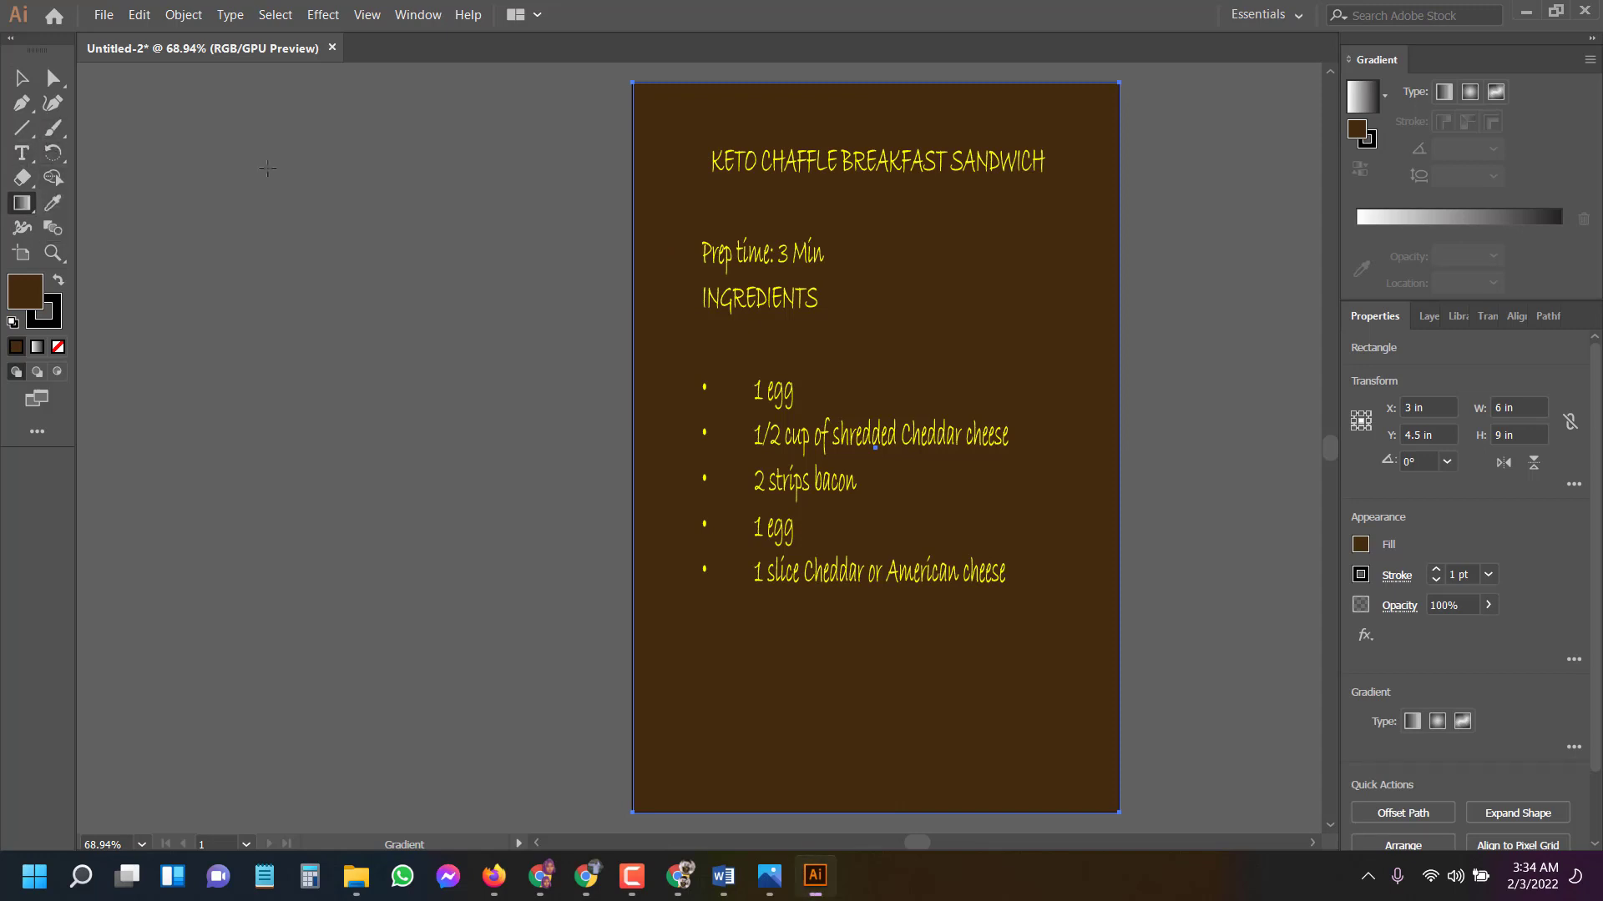
{"action": "left_click", "coordinate": [23, 130]}
{"action": "left_click", "coordinate": [125, 128]}
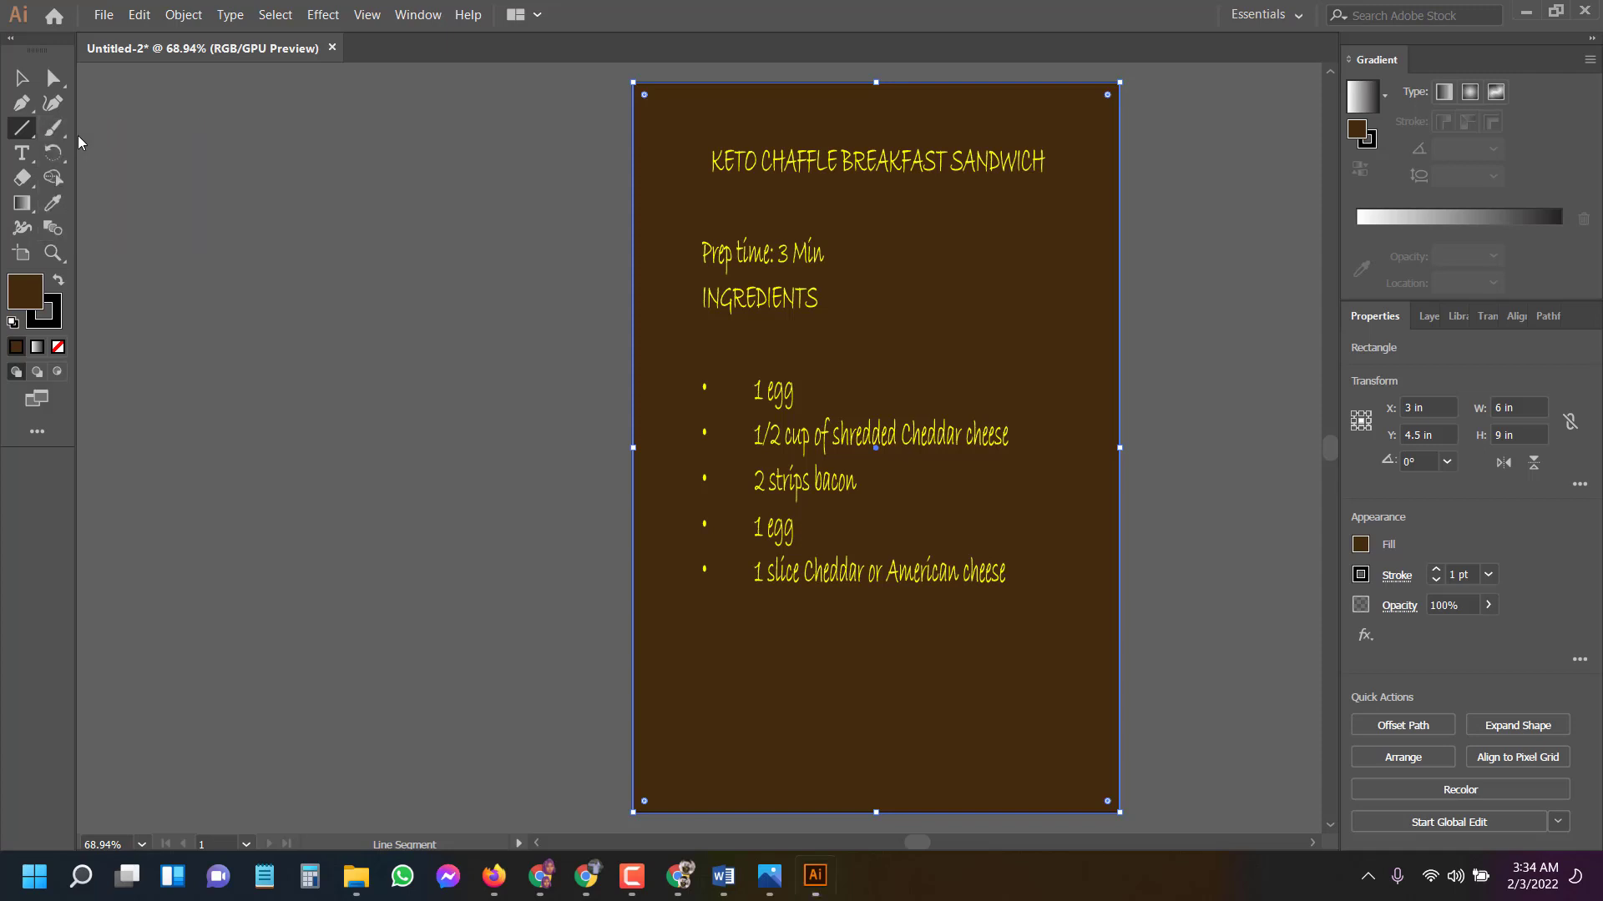
{"action": "mouse_move", "coordinate": [671, 145]}
{"action": "left_mouse_down"}
{"action": "mouse_move", "coordinate": [677, 689]}
{"action": "mouse_move", "coordinate": [679, 621]}
{"action": "left_mouse_up"}
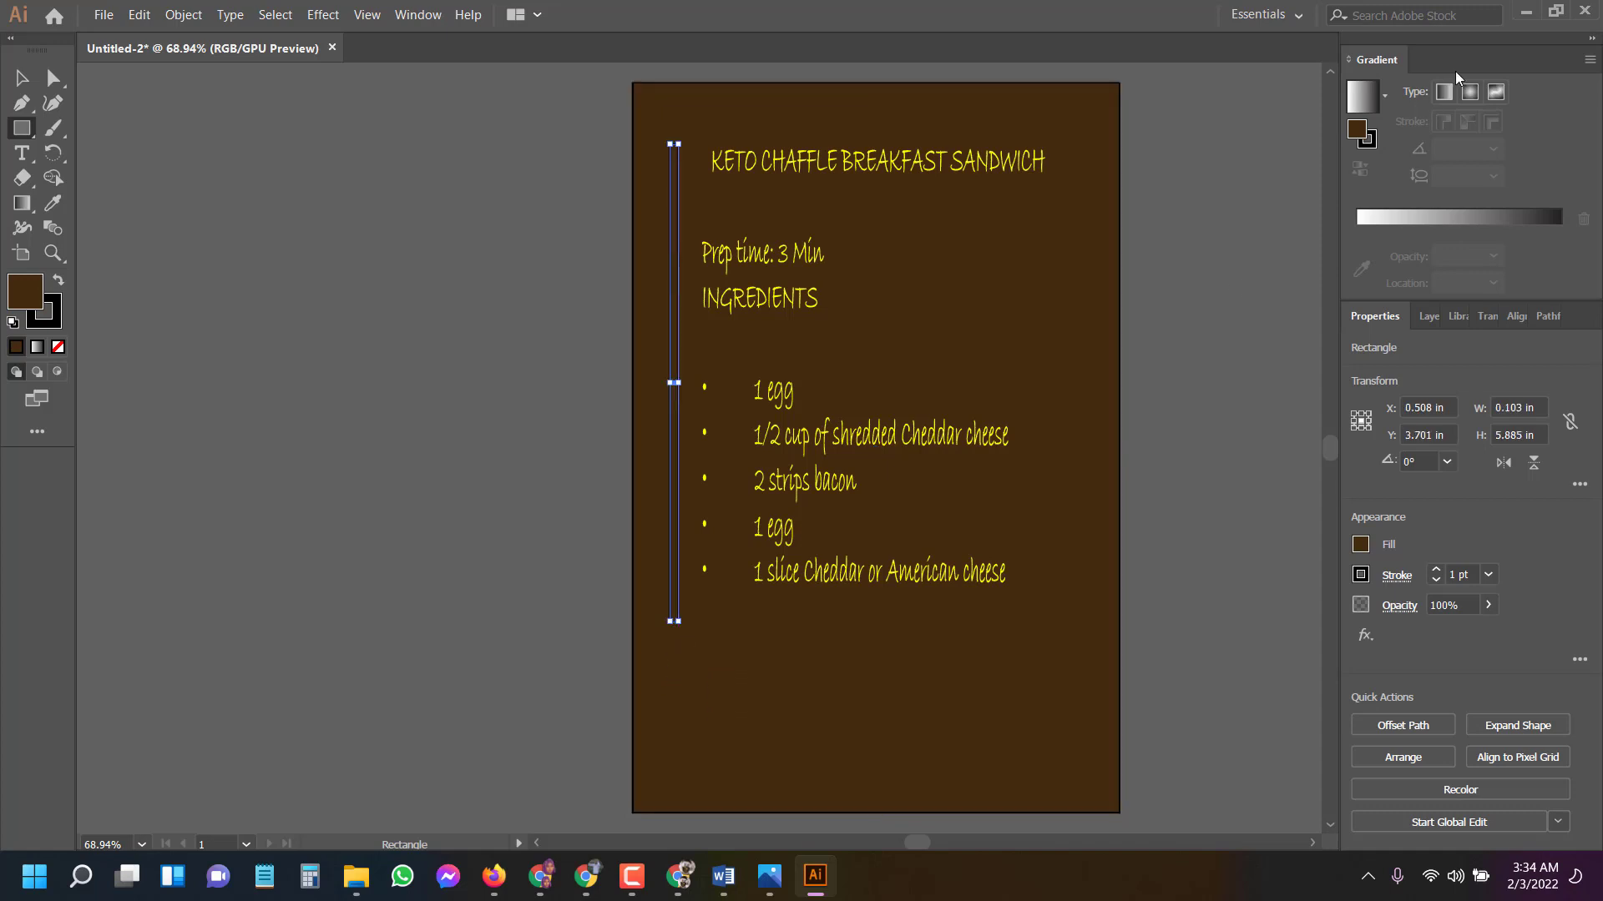
Fill the thin vertical bar with black after trying yellow and white, cancelling the Rectangle dialog.
{"action": "left_click", "coordinate": [1361, 545]}
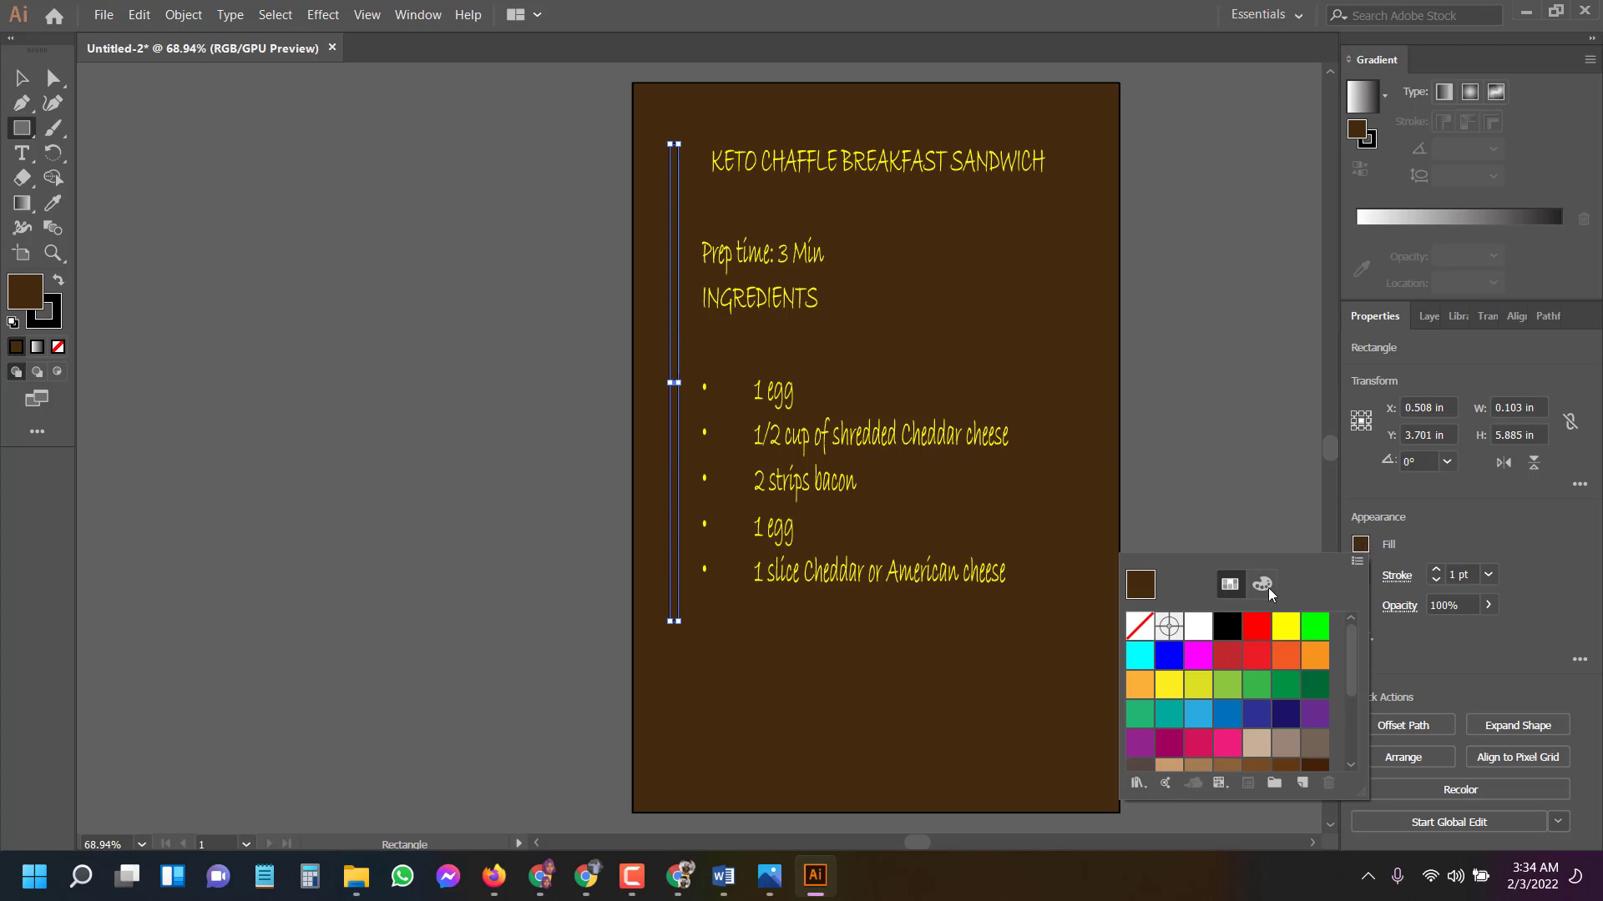
{"action": "left_click", "coordinate": [1286, 632]}
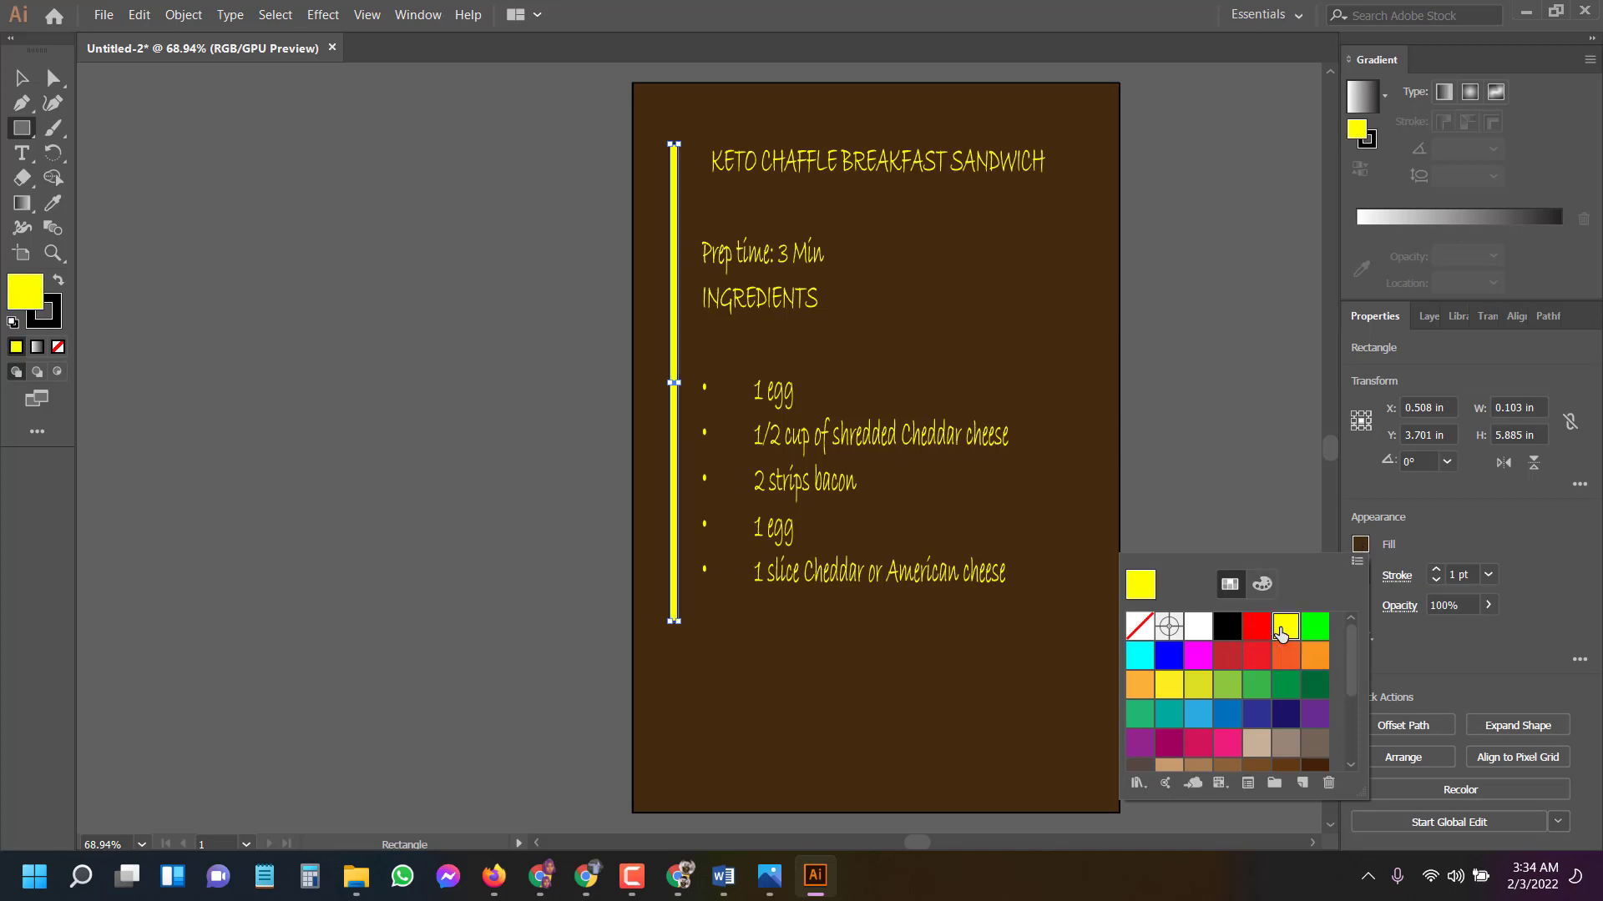
{"action": "left_click", "coordinate": [1195, 628]}
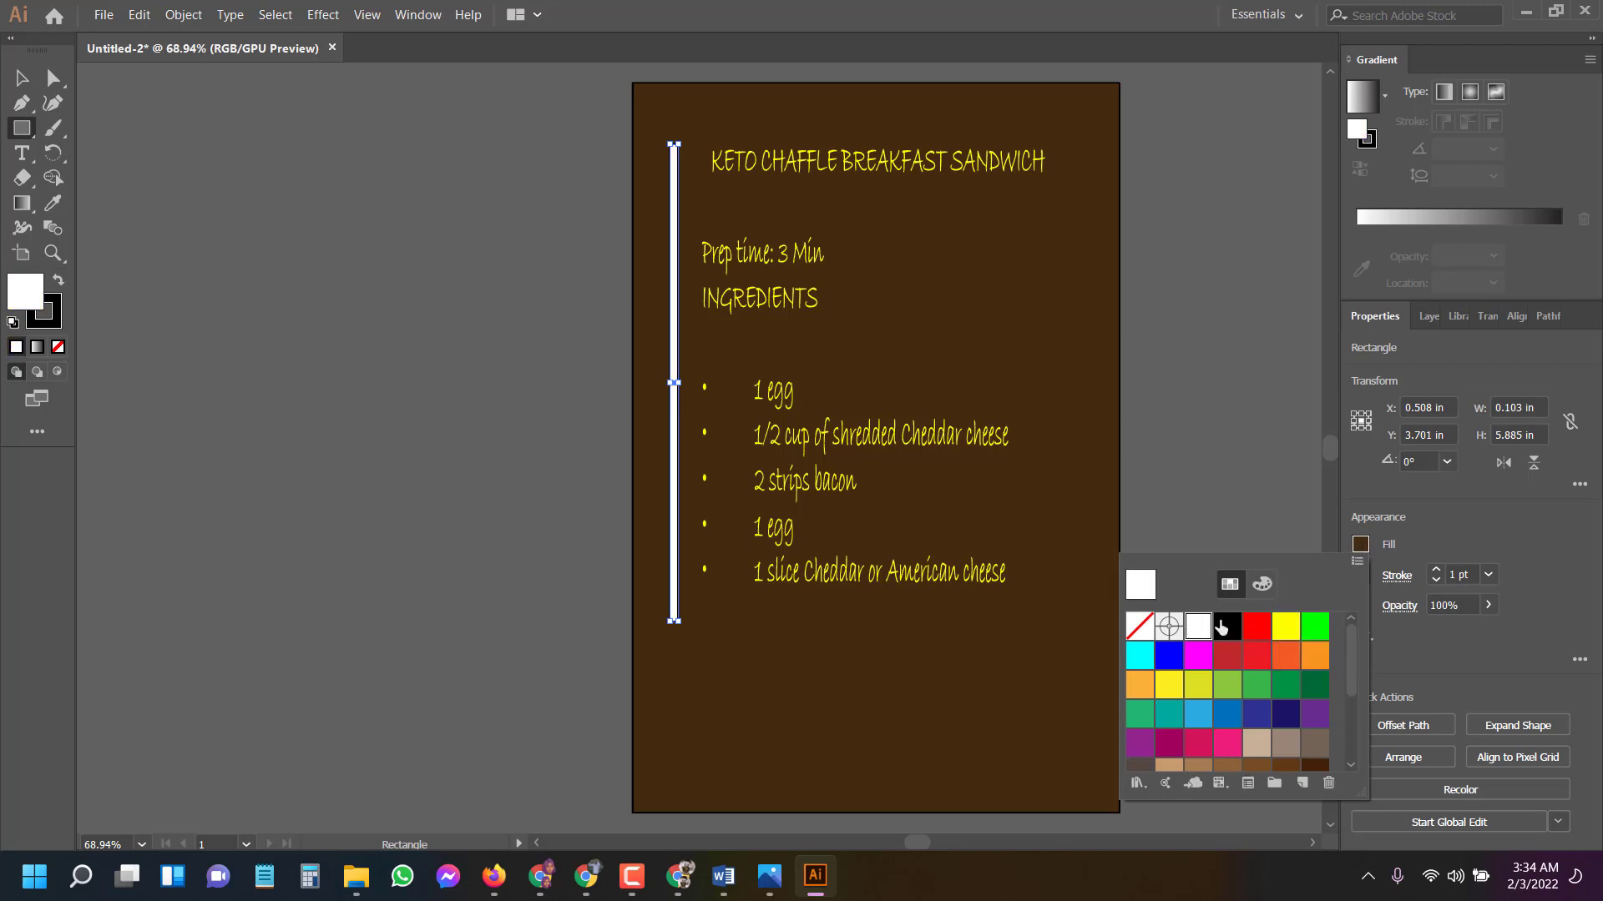
{"action": "left_click", "coordinate": [1228, 629]}
{"action": "left_click", "coordinate": [21, 78]}
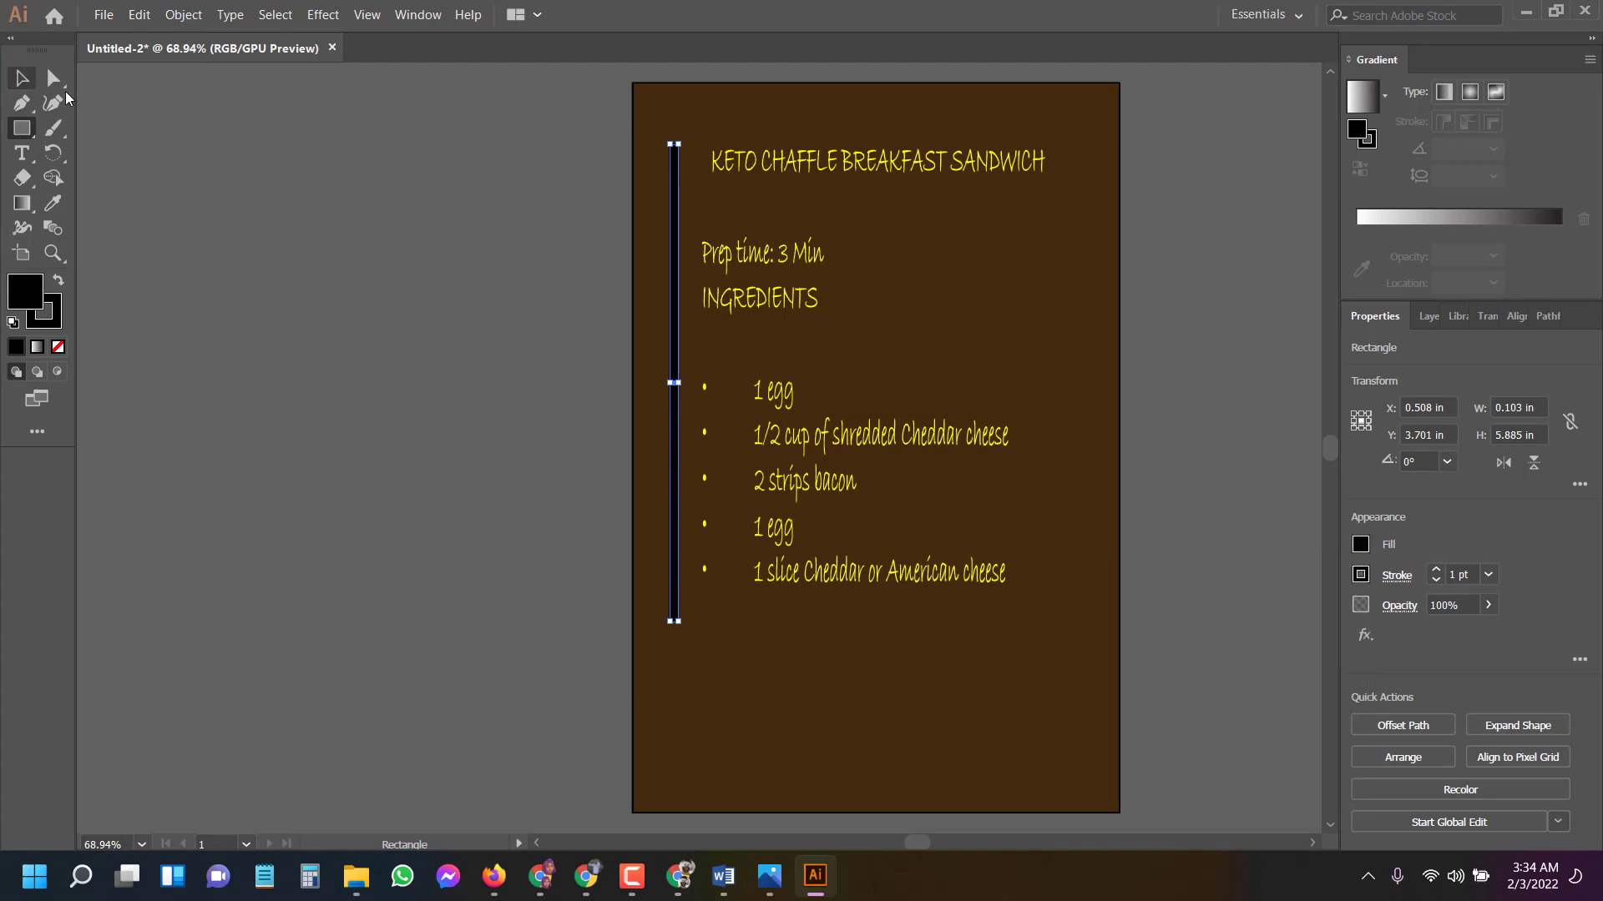
{"action": "left_click", "coordinate": [513, 249]}
{"action": "left_click", "coordinate": [851, 472]}
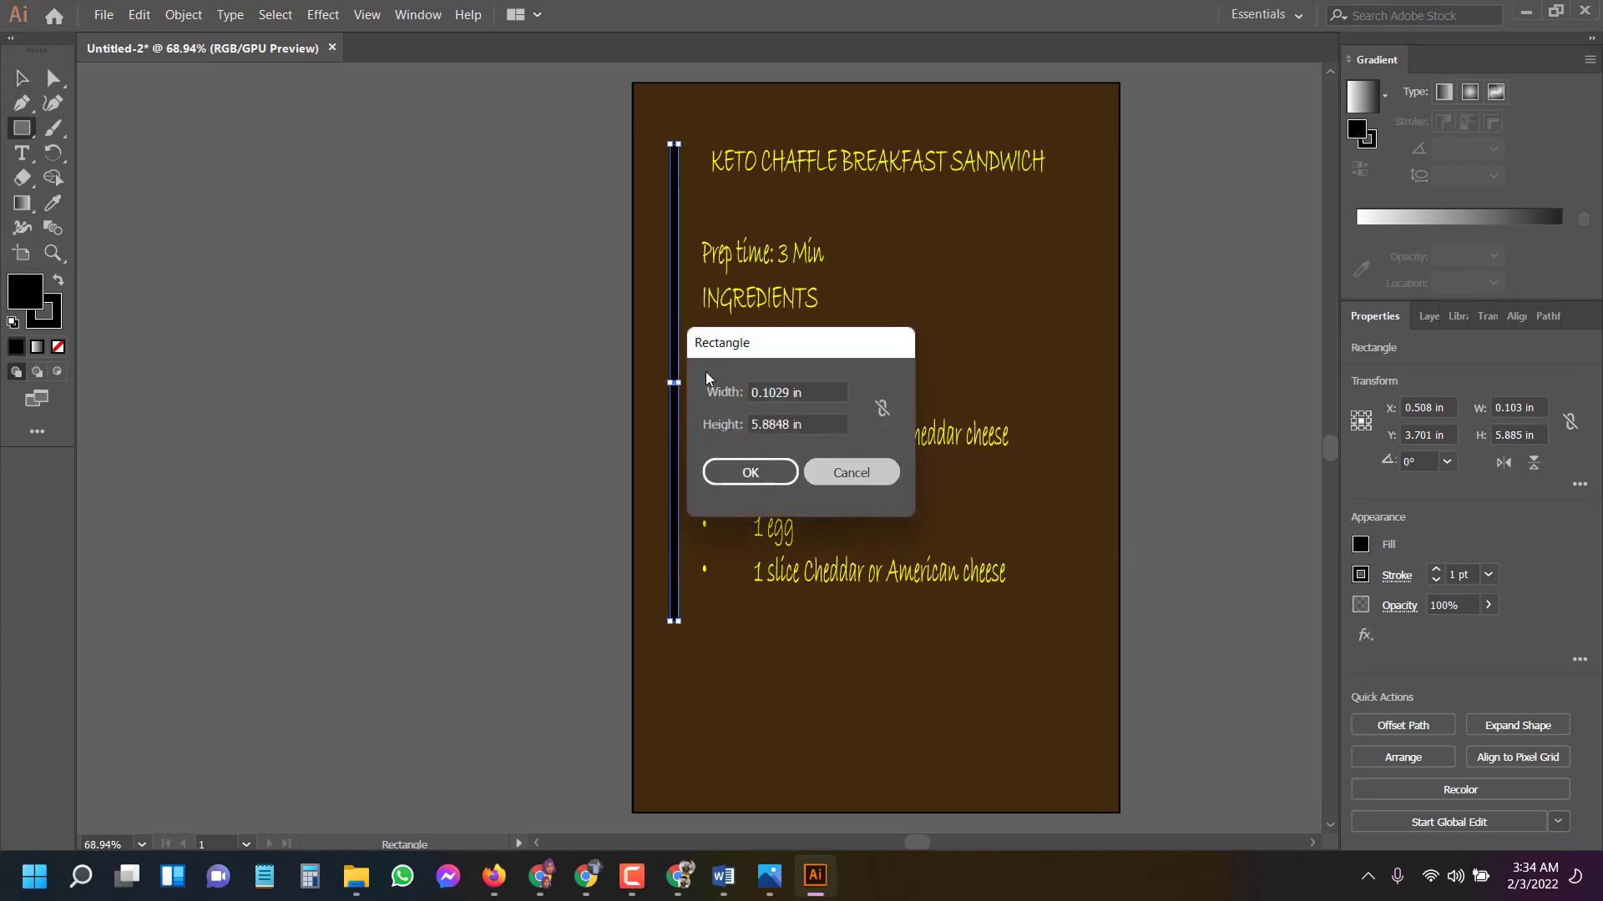
{"action": "left_click", "coordinate": [21, 77]}
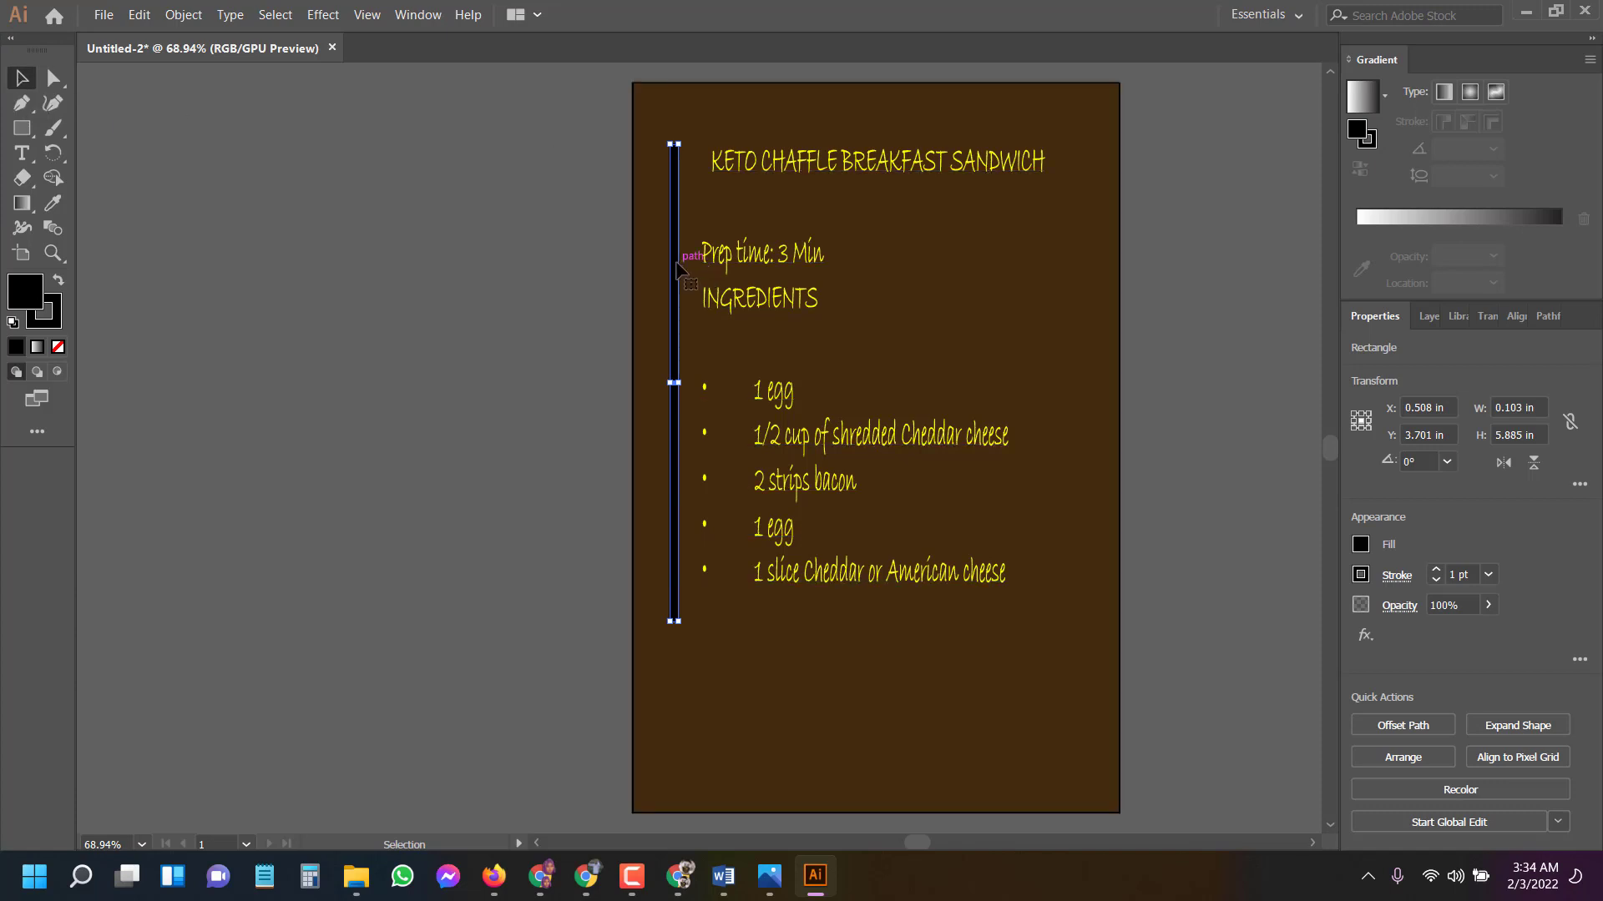
{"action": "left_click", "coordinate": [991, 244]}
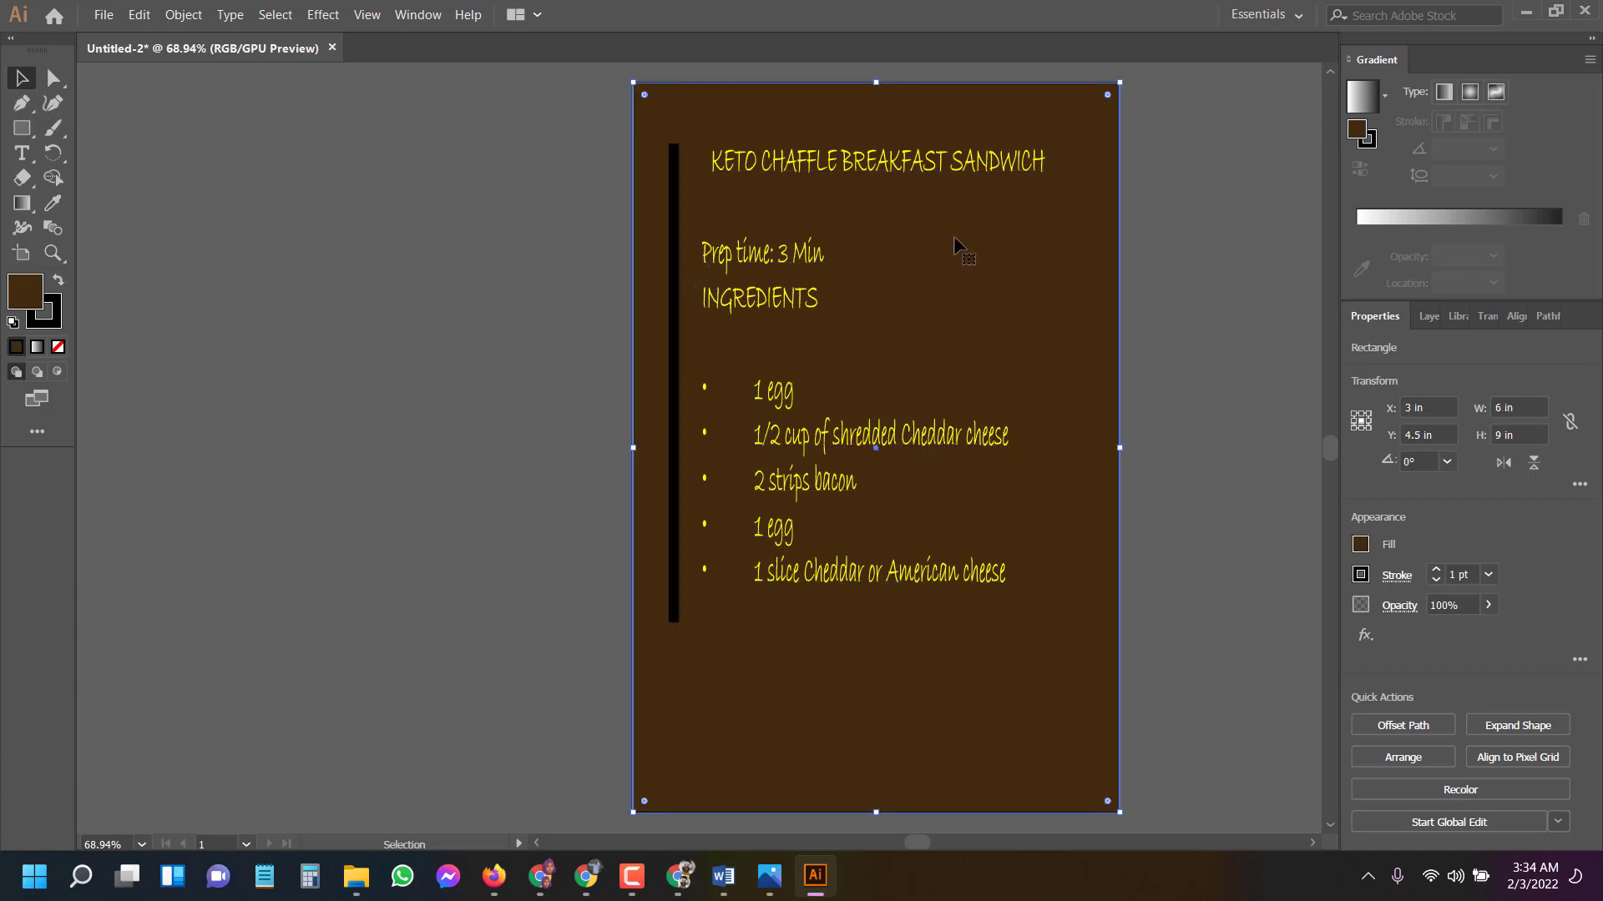
Duplicate the black bar, rotate the copy 90° and place it across the page top.
{"action": "left_click", "coordinate": [672, 271]}
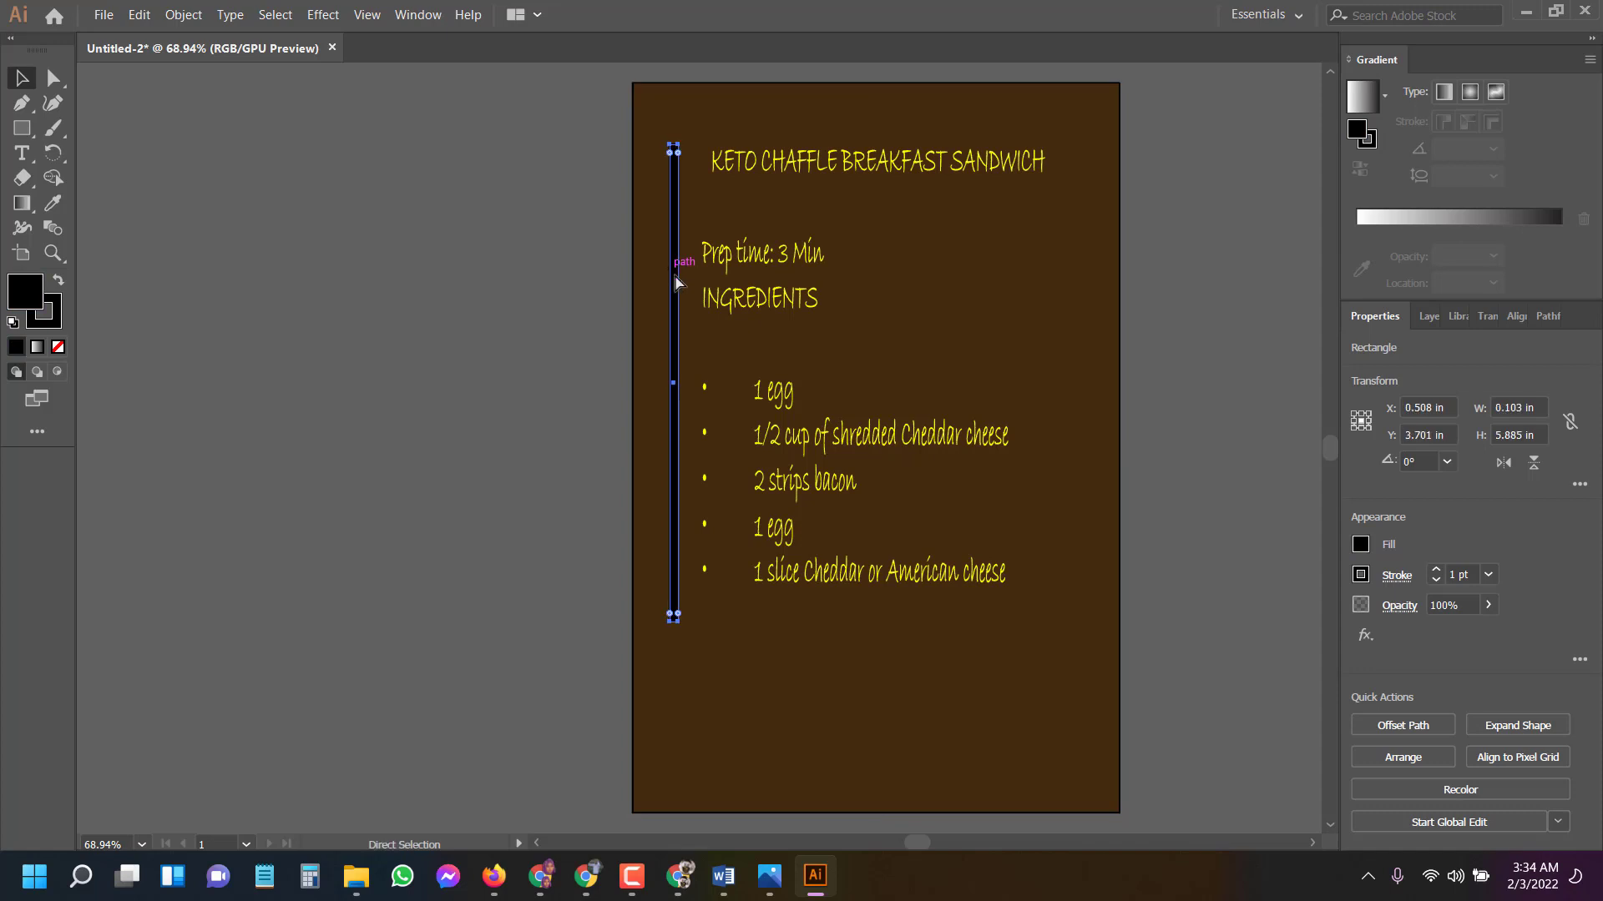
{"action": "left_click_drag", "start_coordinate": [678, 280], "coordinate": [719, 322]}
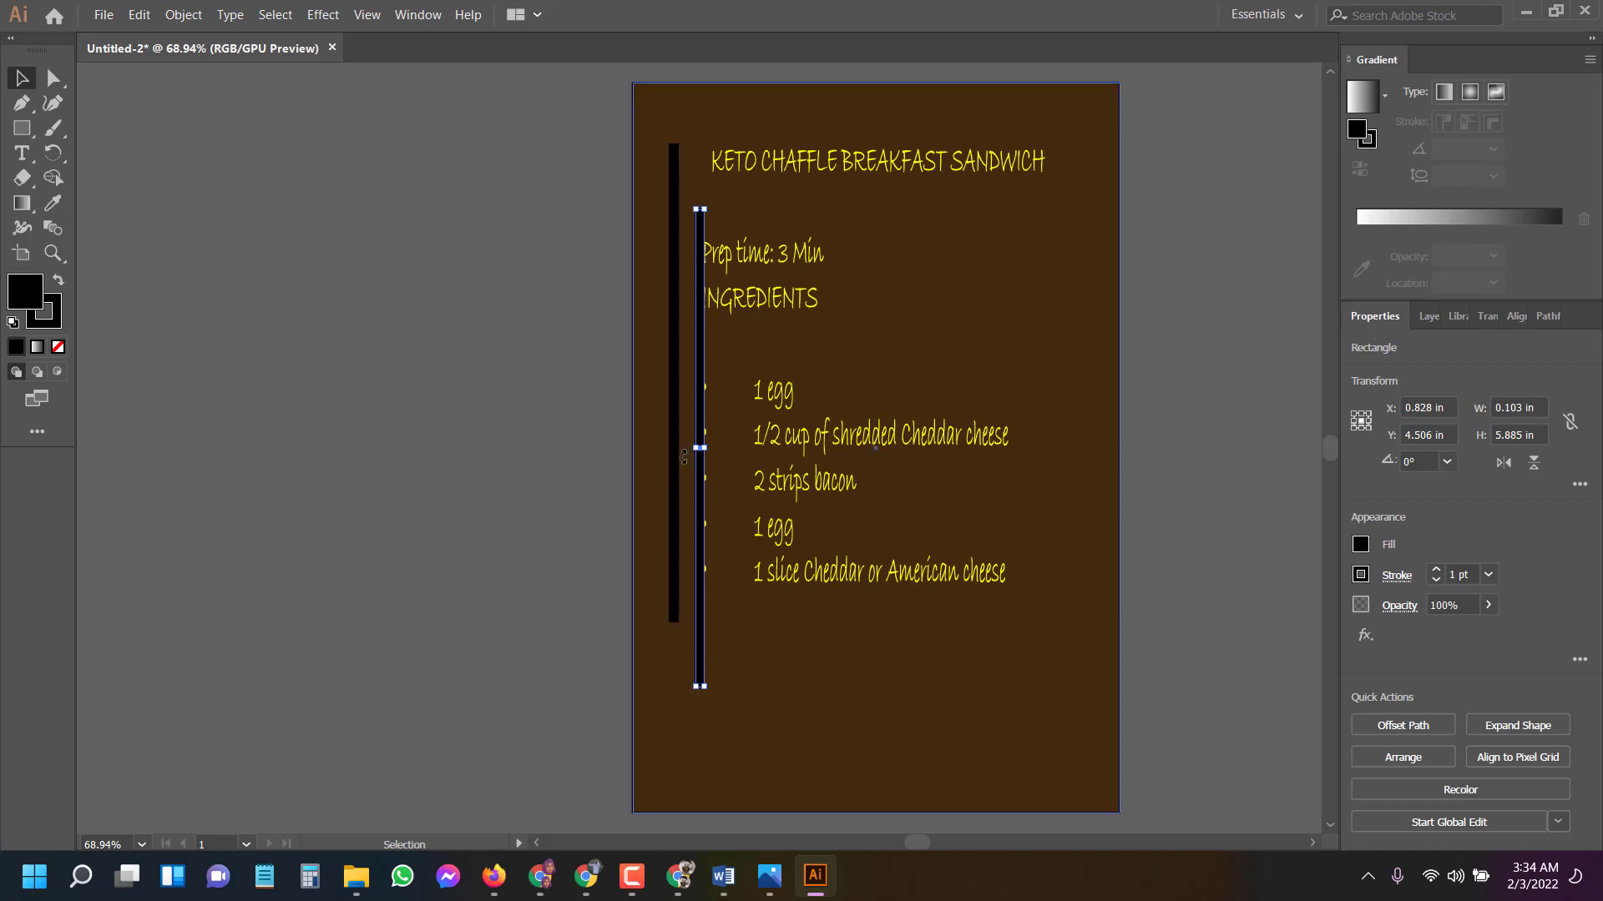
{"action": "left_click_drag", "start_coordinate": [688, 457], "coordinate": [926, 118]}
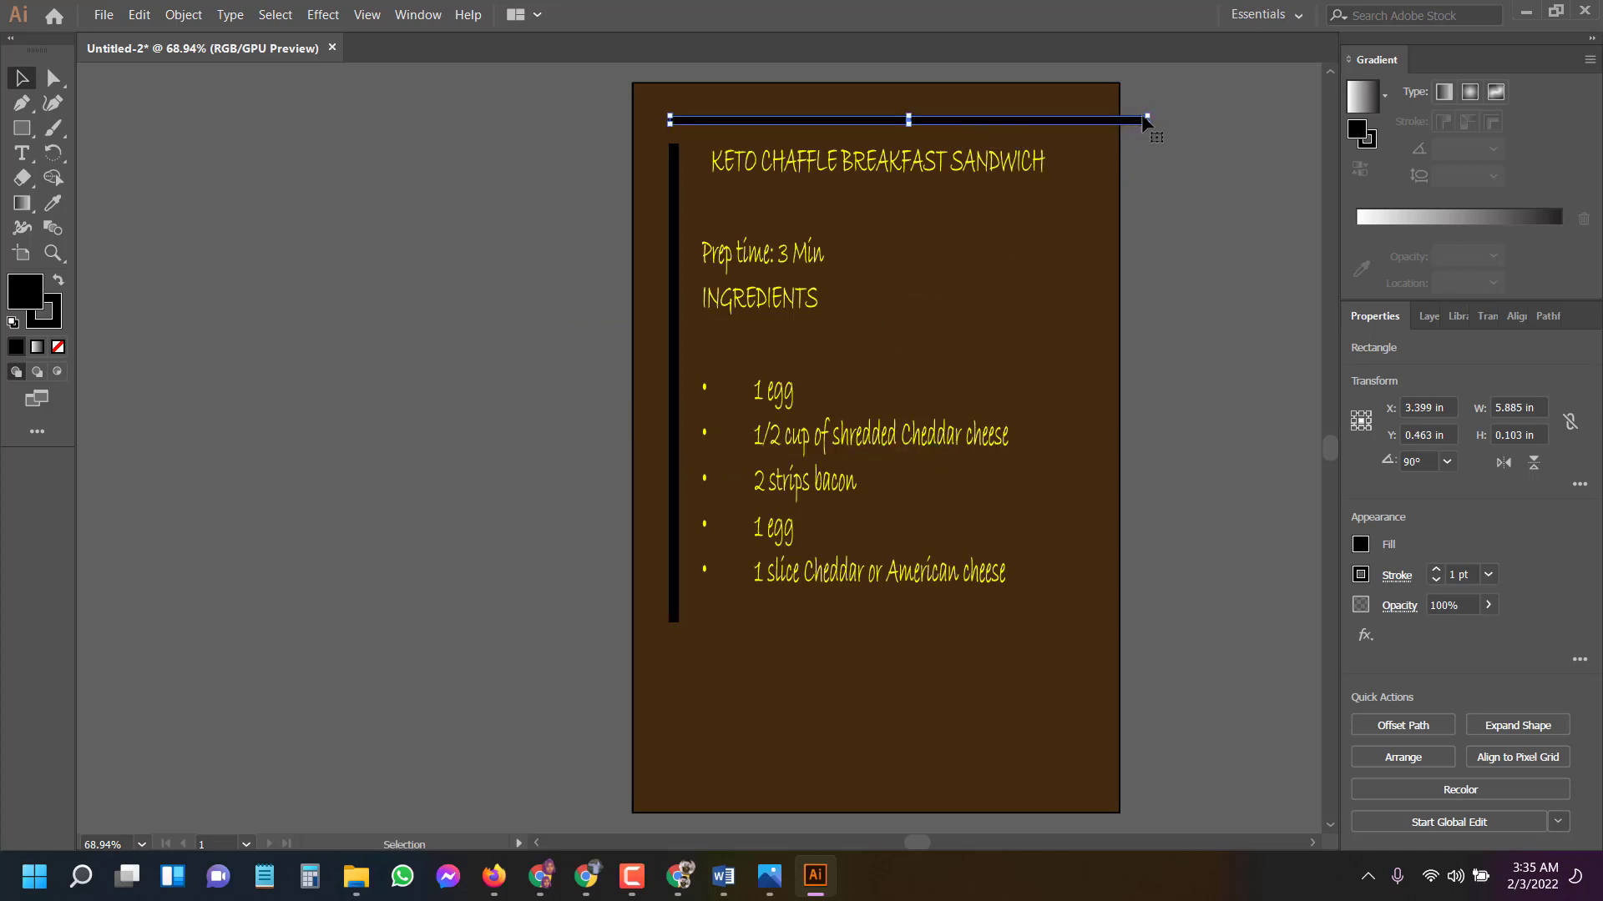
{"action": "left_click_drag", "start_coordinate": [1148, 122], "coordinate": [1088, 120]}
{"action": "left_click", "coordinate": [1169, 134]}
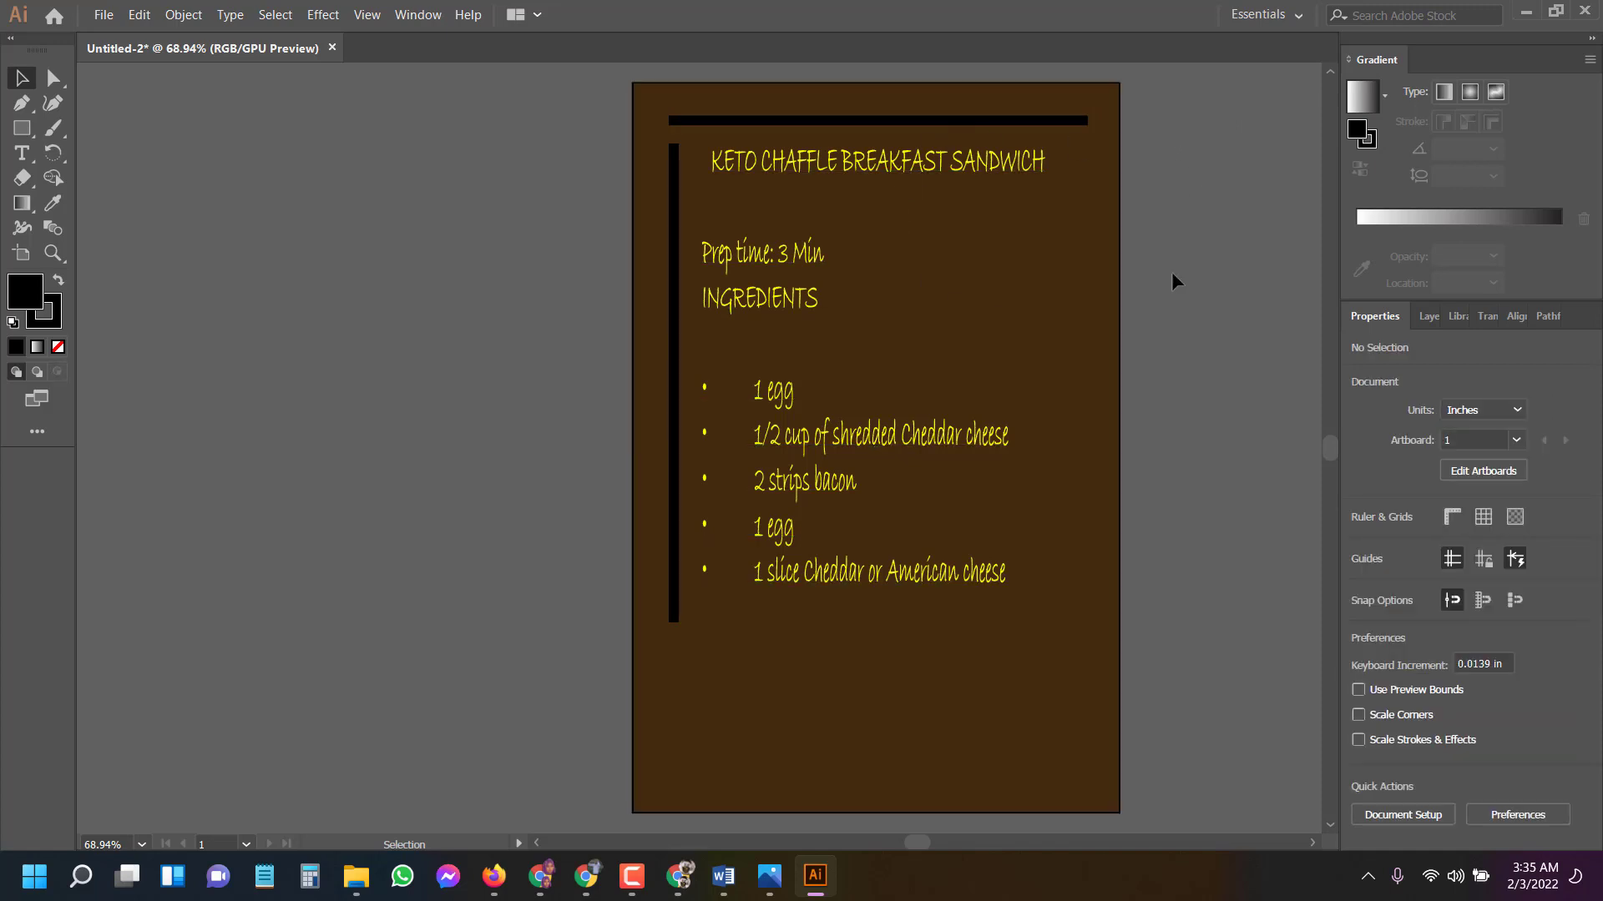
Export the page as JPEG Untitled-2 to the Desktop: RGB, quality 10, 300 ppi.
{"action": "left_click", "coordinate": [105, 12]}
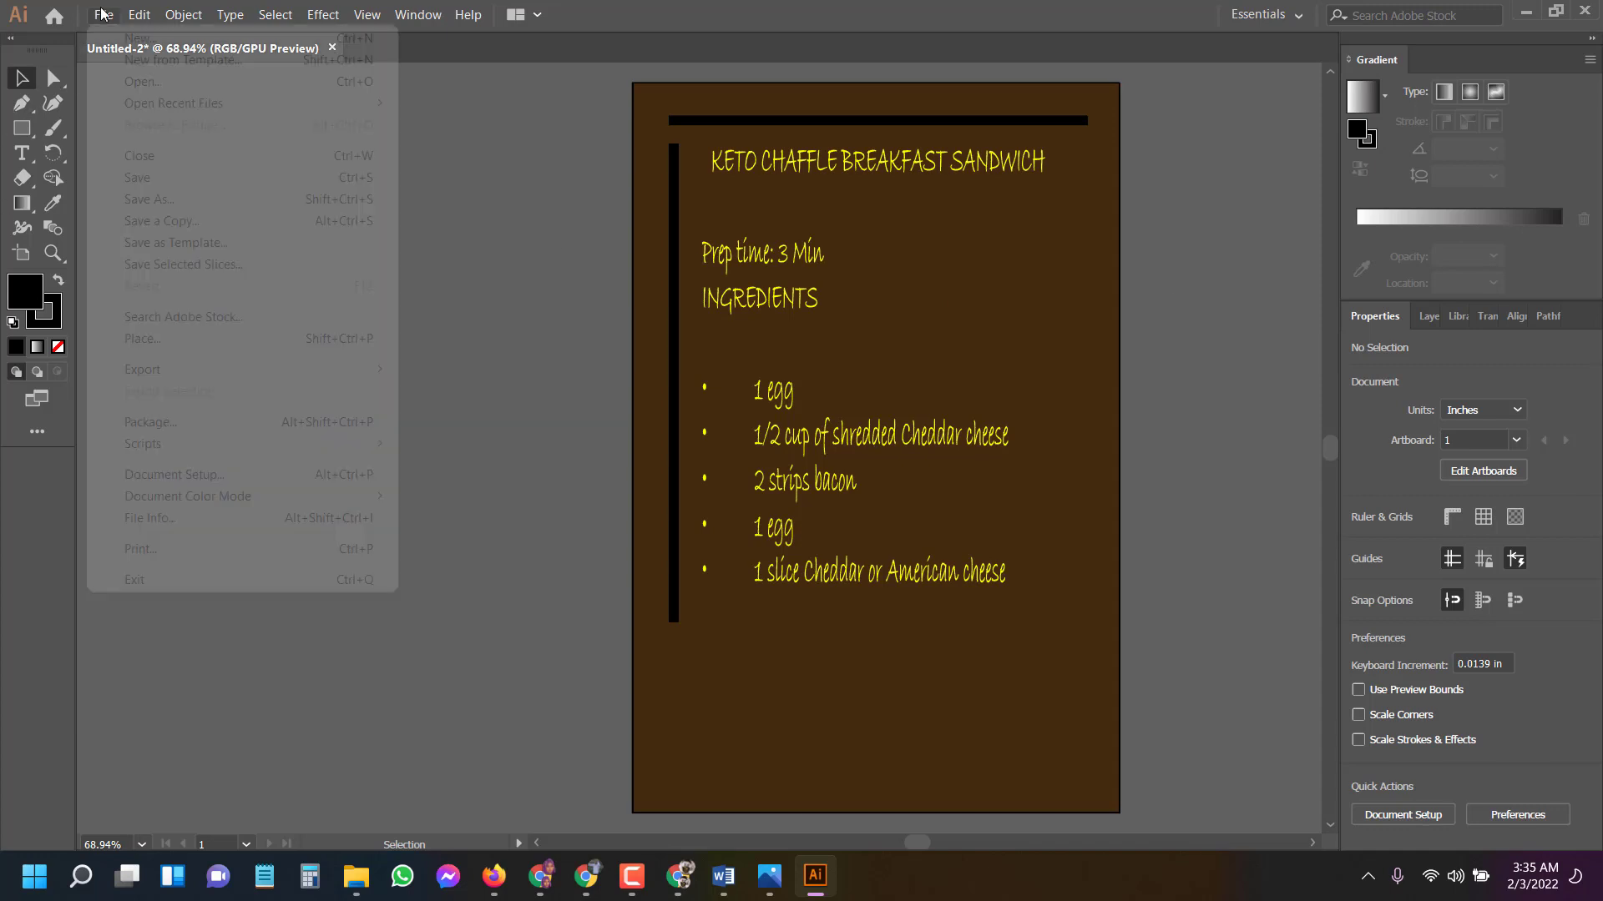
{"action": "mouse_move", "coordinate": [215, 368]}
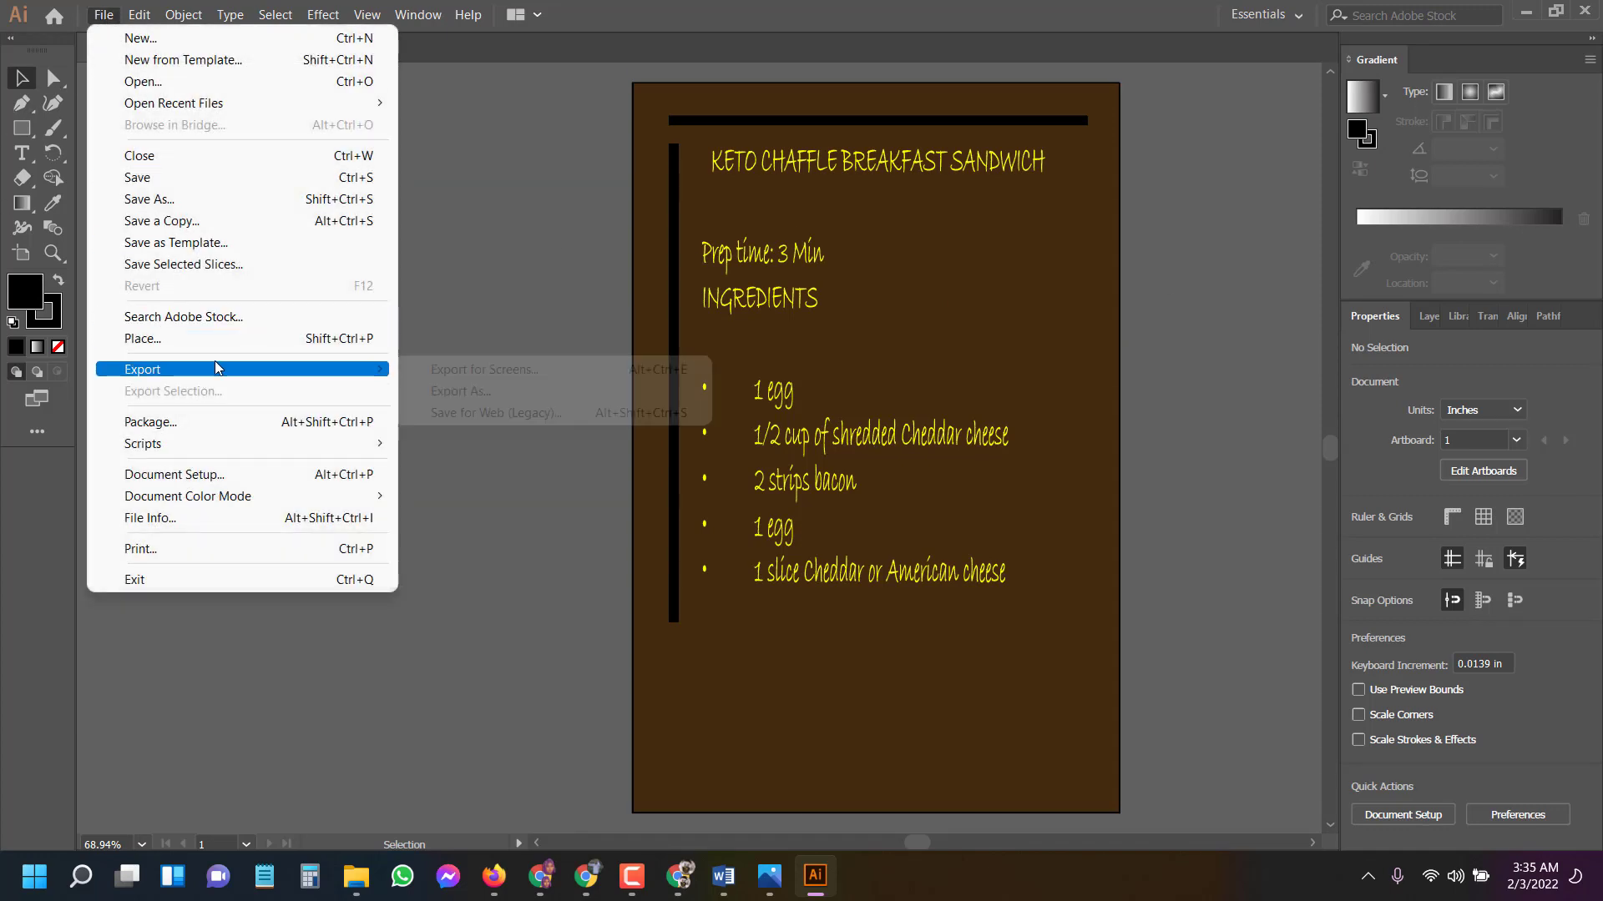
{"action": "left_click", "coordinate": [525, 396]}
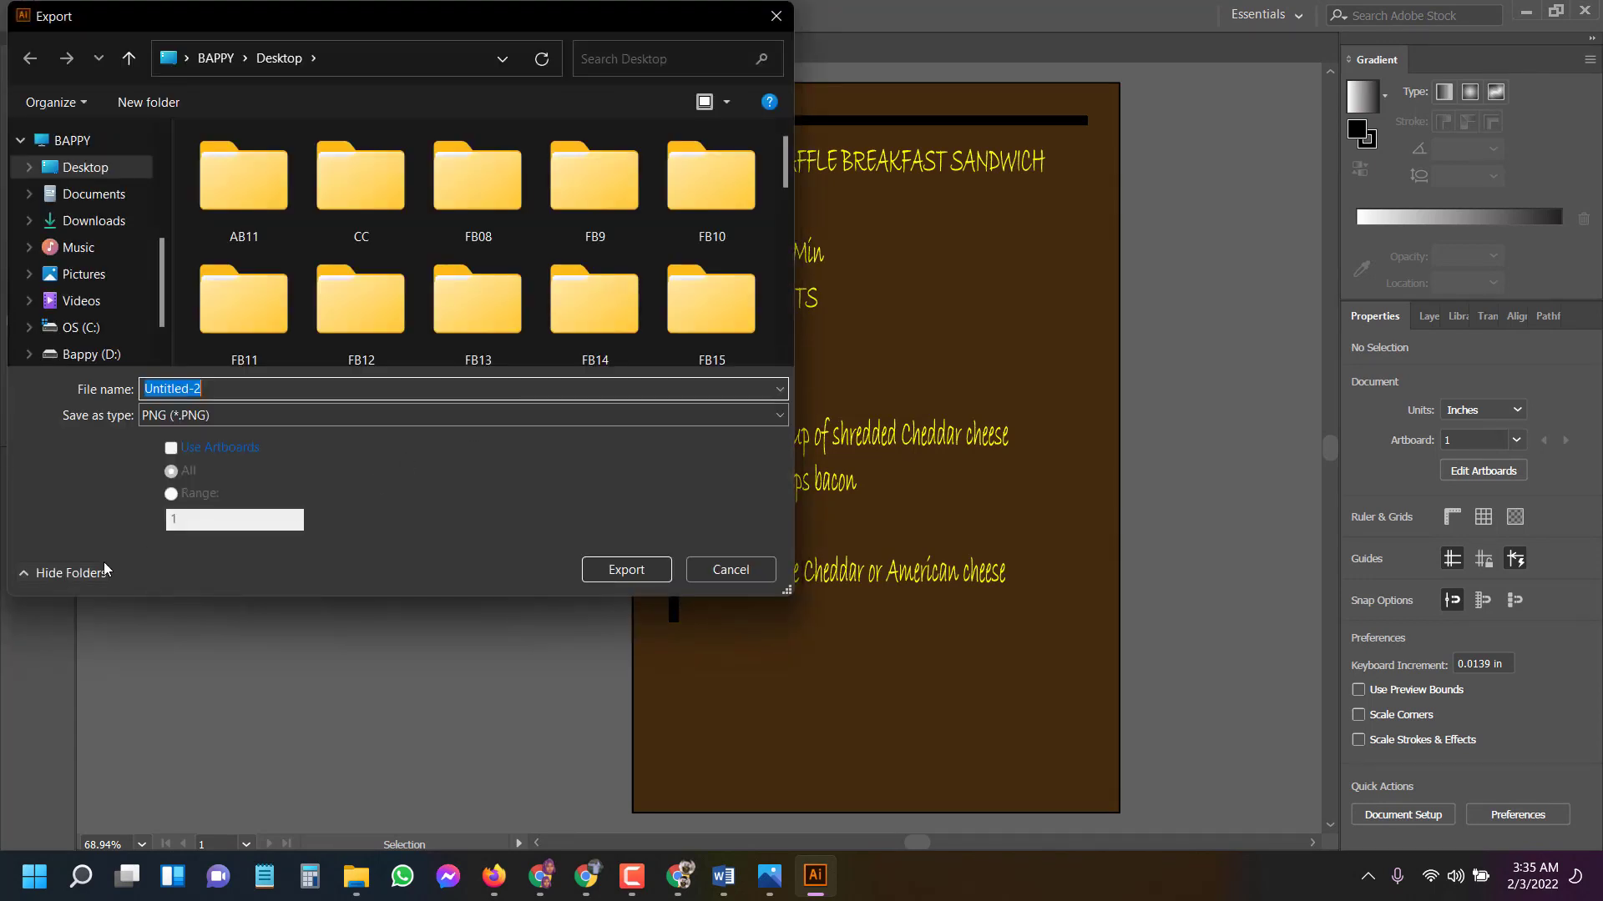
{"action": "left_click", "coordinate": [228, 418]}
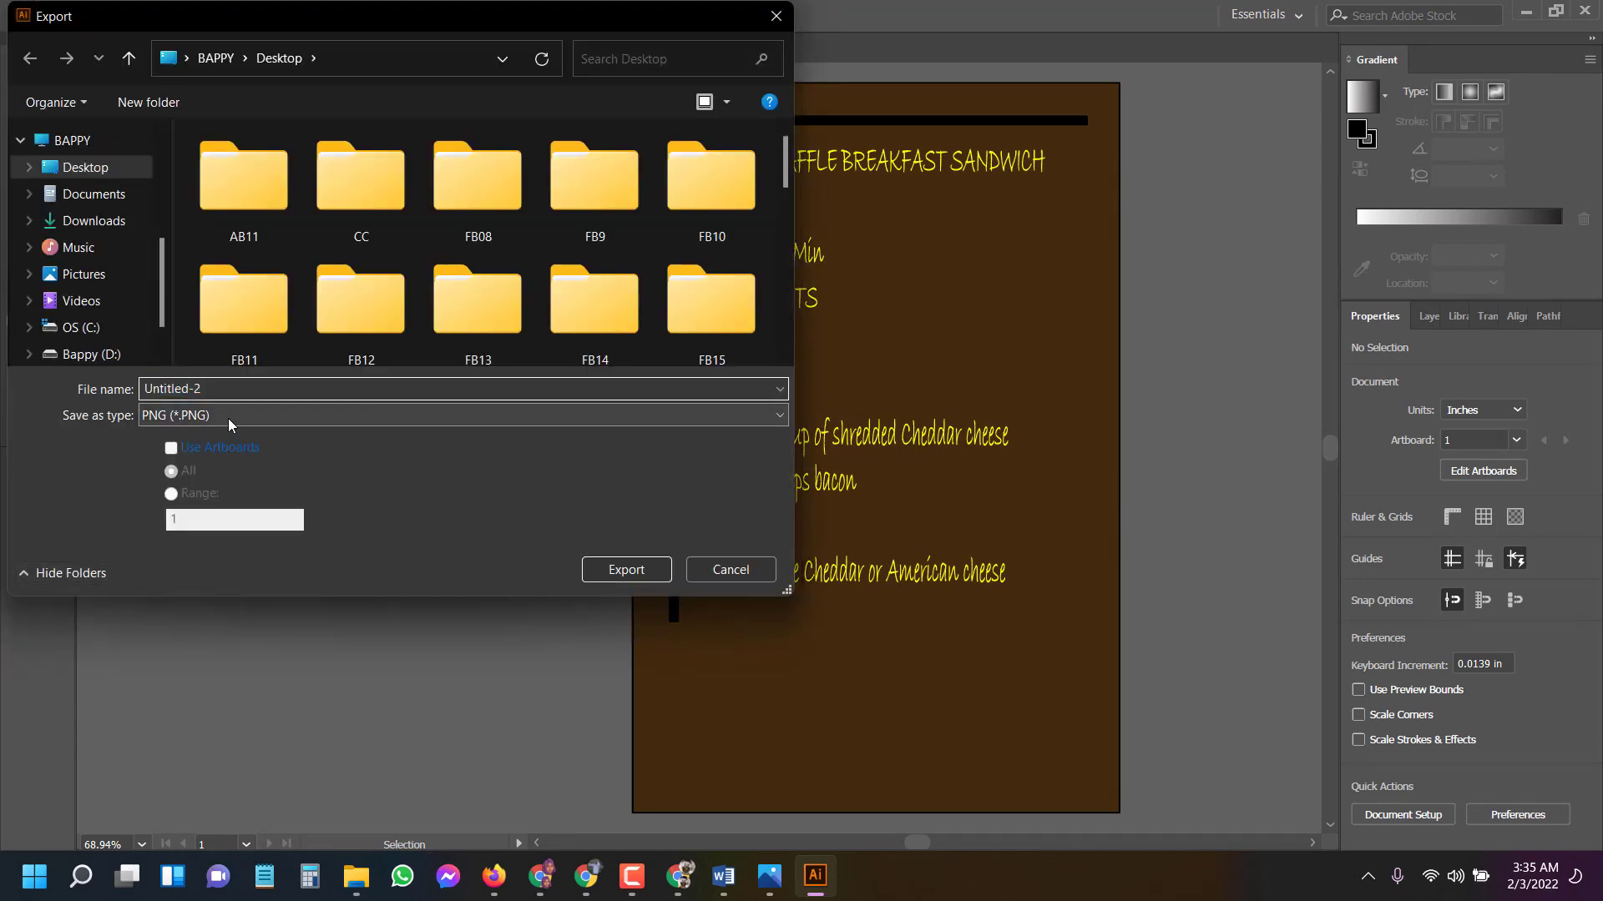
{"action": "left_click", "coordinate": [228, 419]}
{"action": "left_click", "coordinate": [228, 418]}
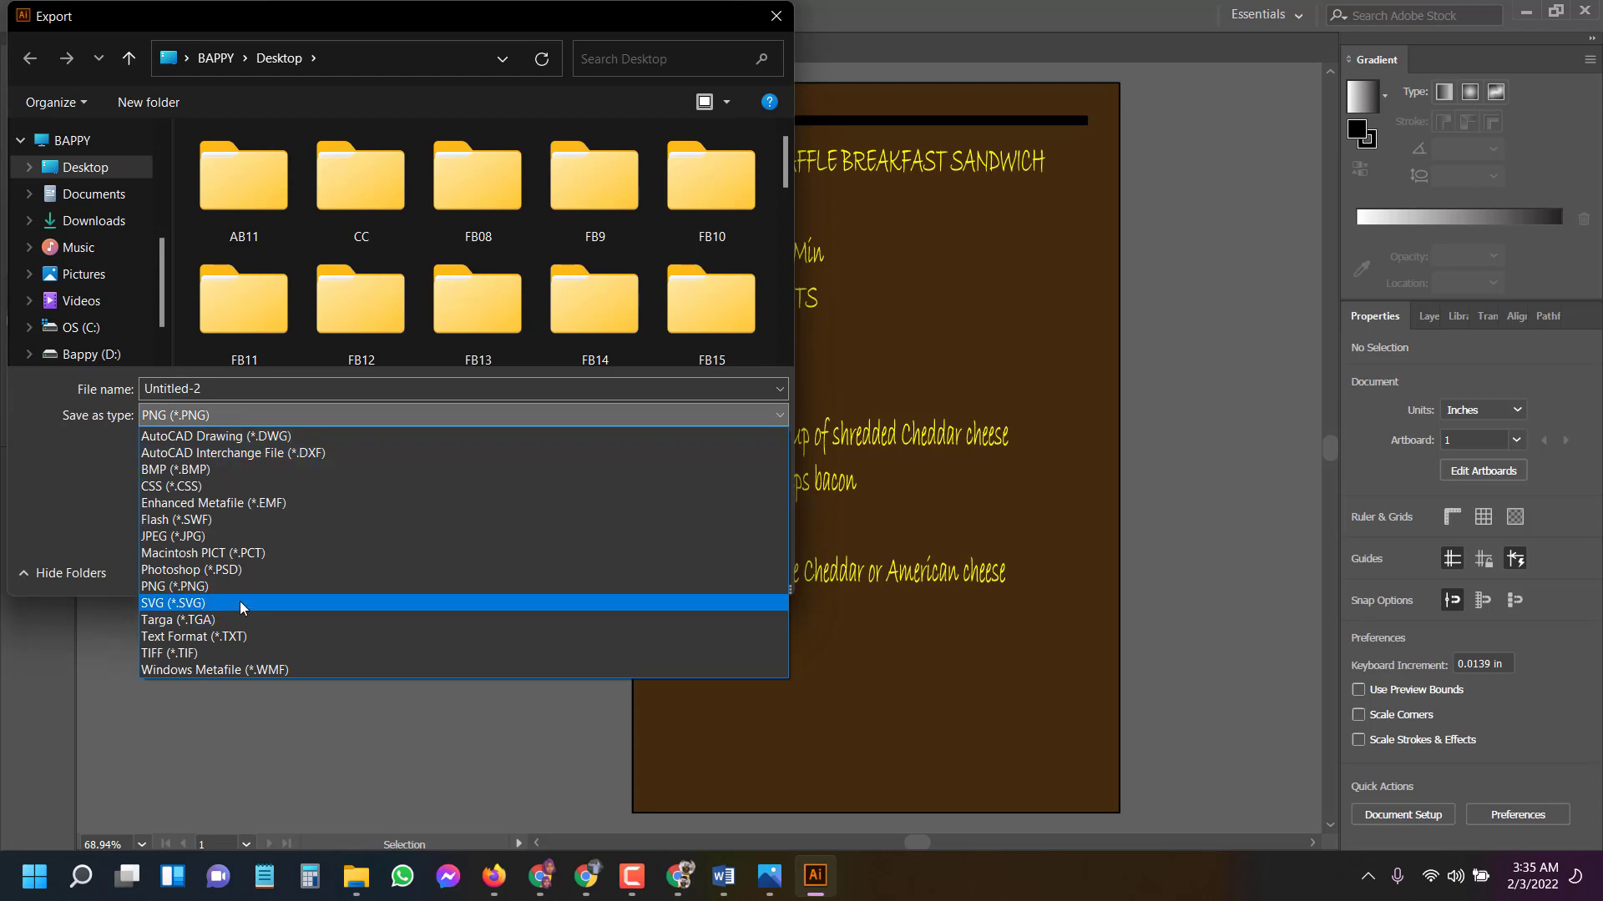
{"action": "left_click", "coordinate": [244, 531]}
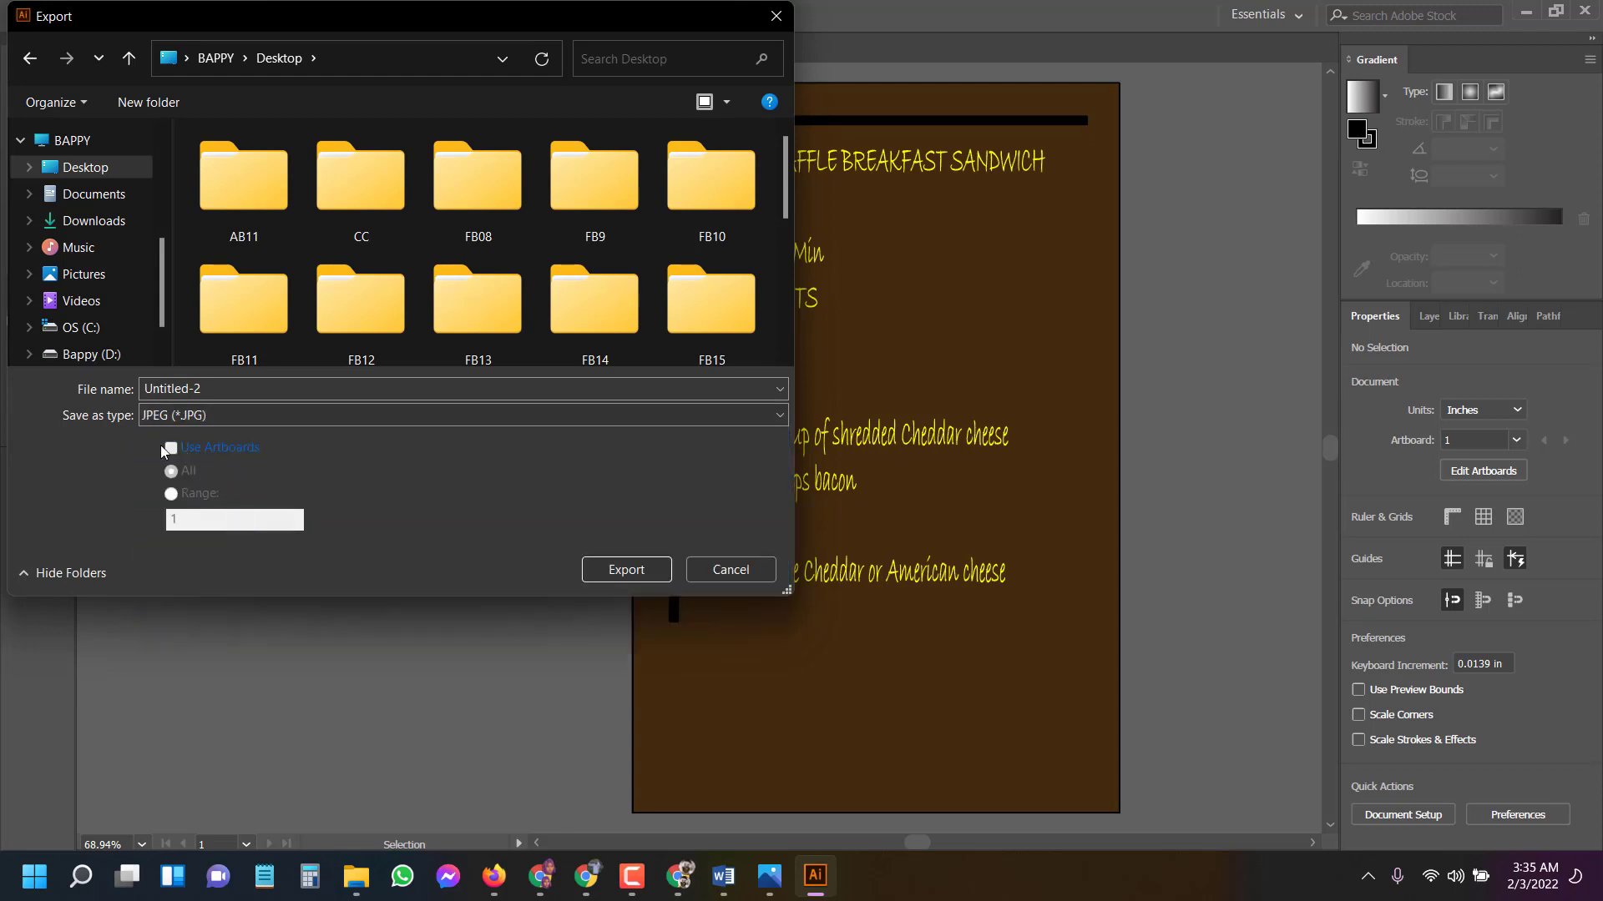
{"action": "left_click", "coordinate": [626, 568]}
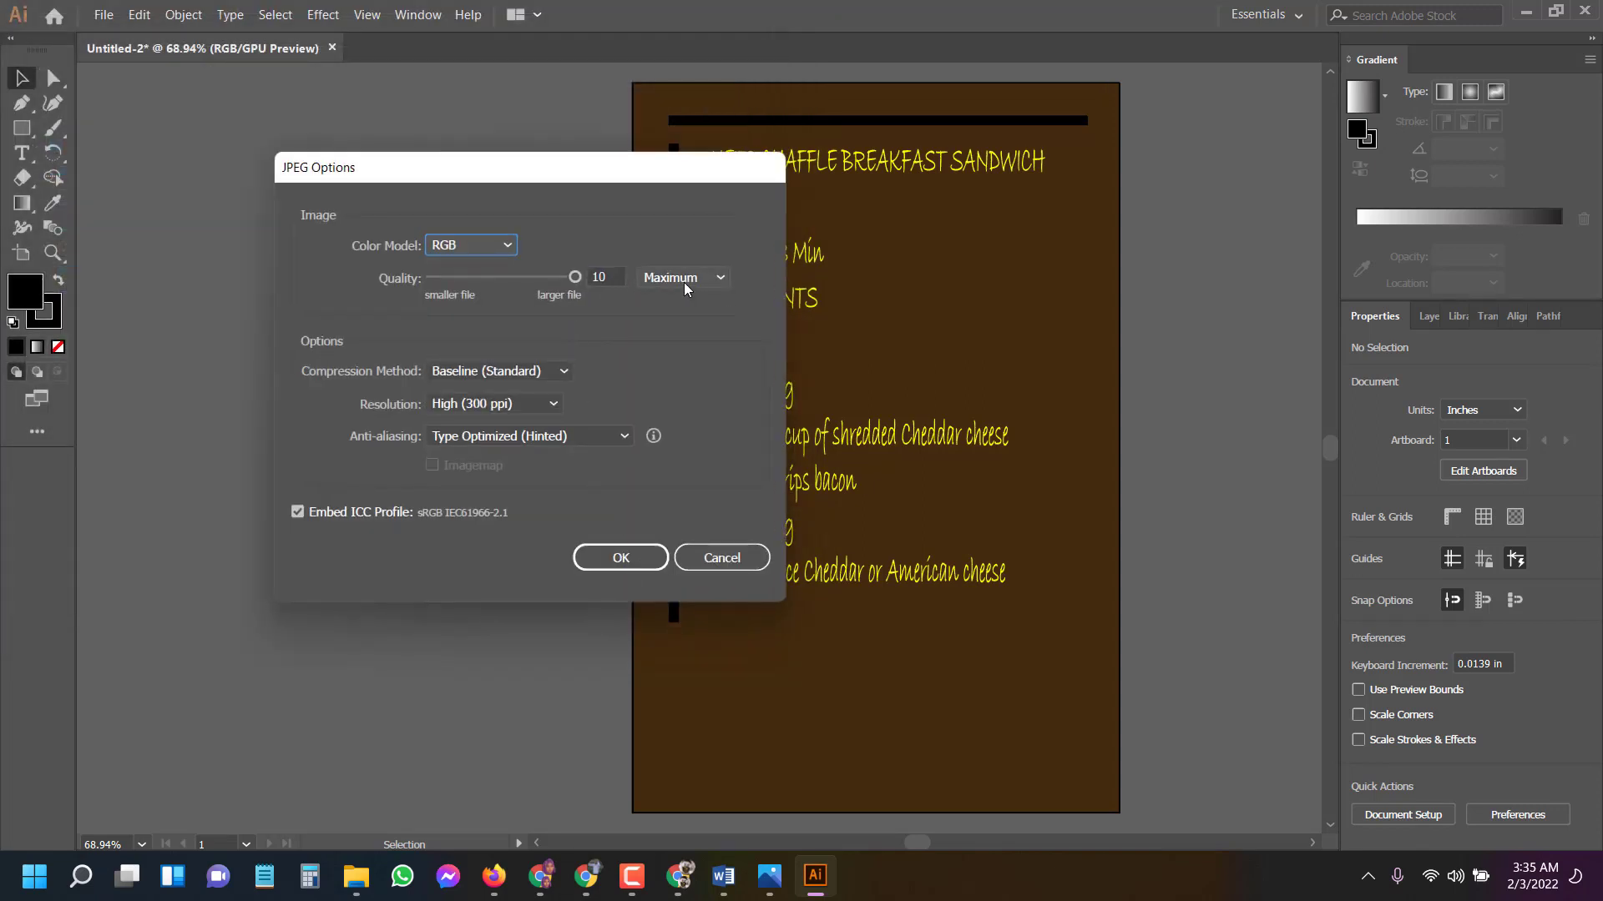
{"action": "left_click", "coordinate": [620, 553]}
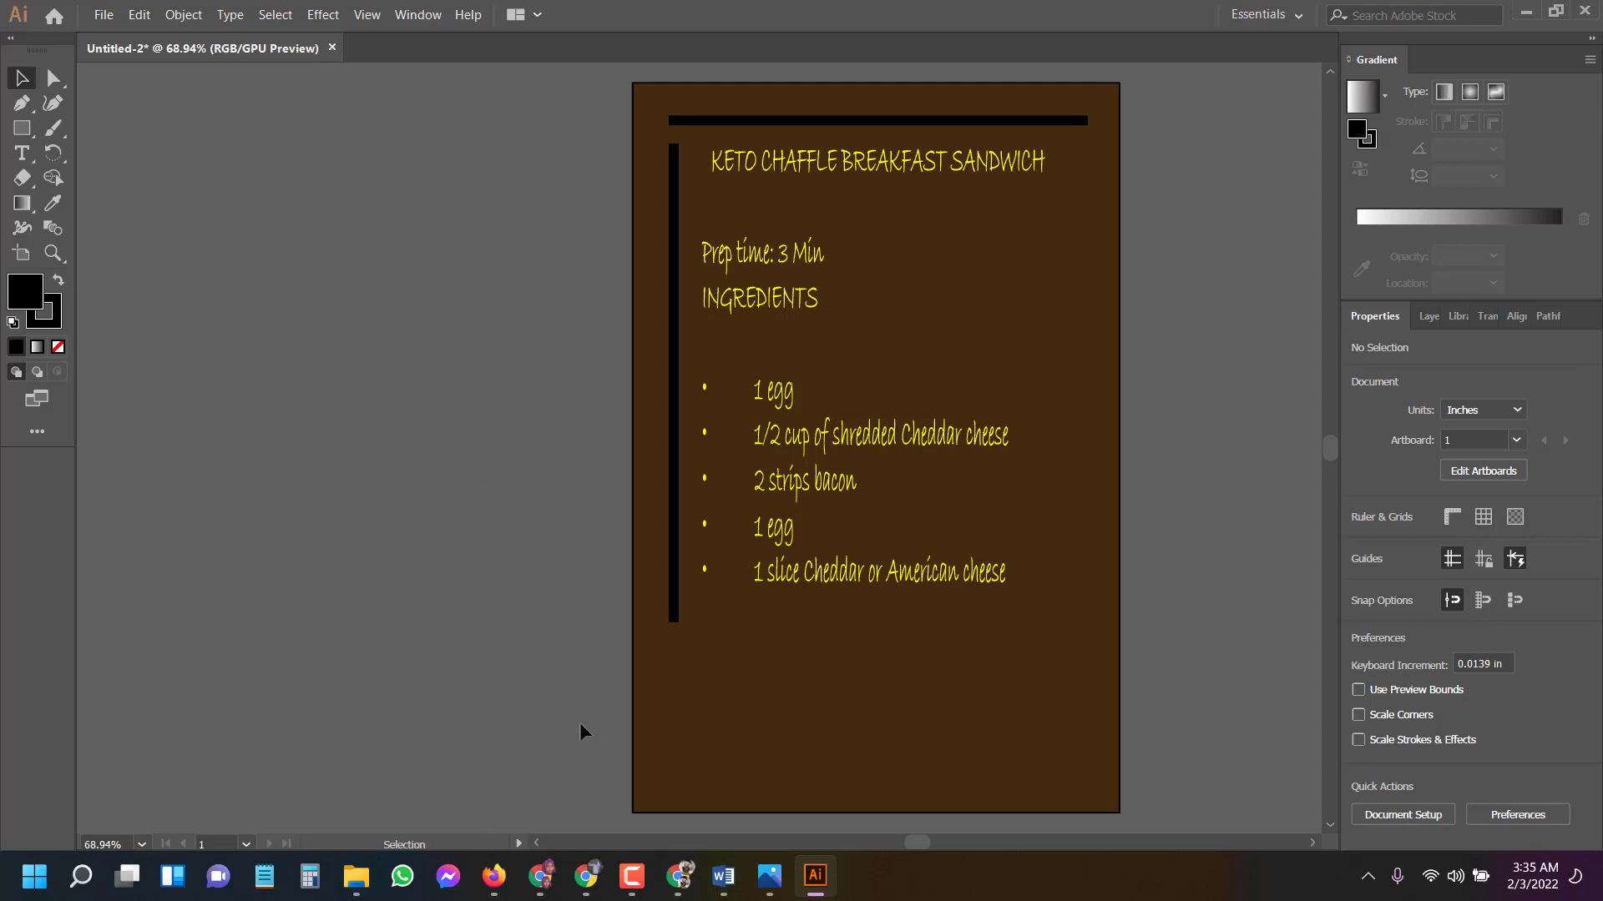
Browse the Downloads, Desktop, Documents and Pictures folders in File Explorer.
{"action": "left_click", "coordinate": [356, 876]}
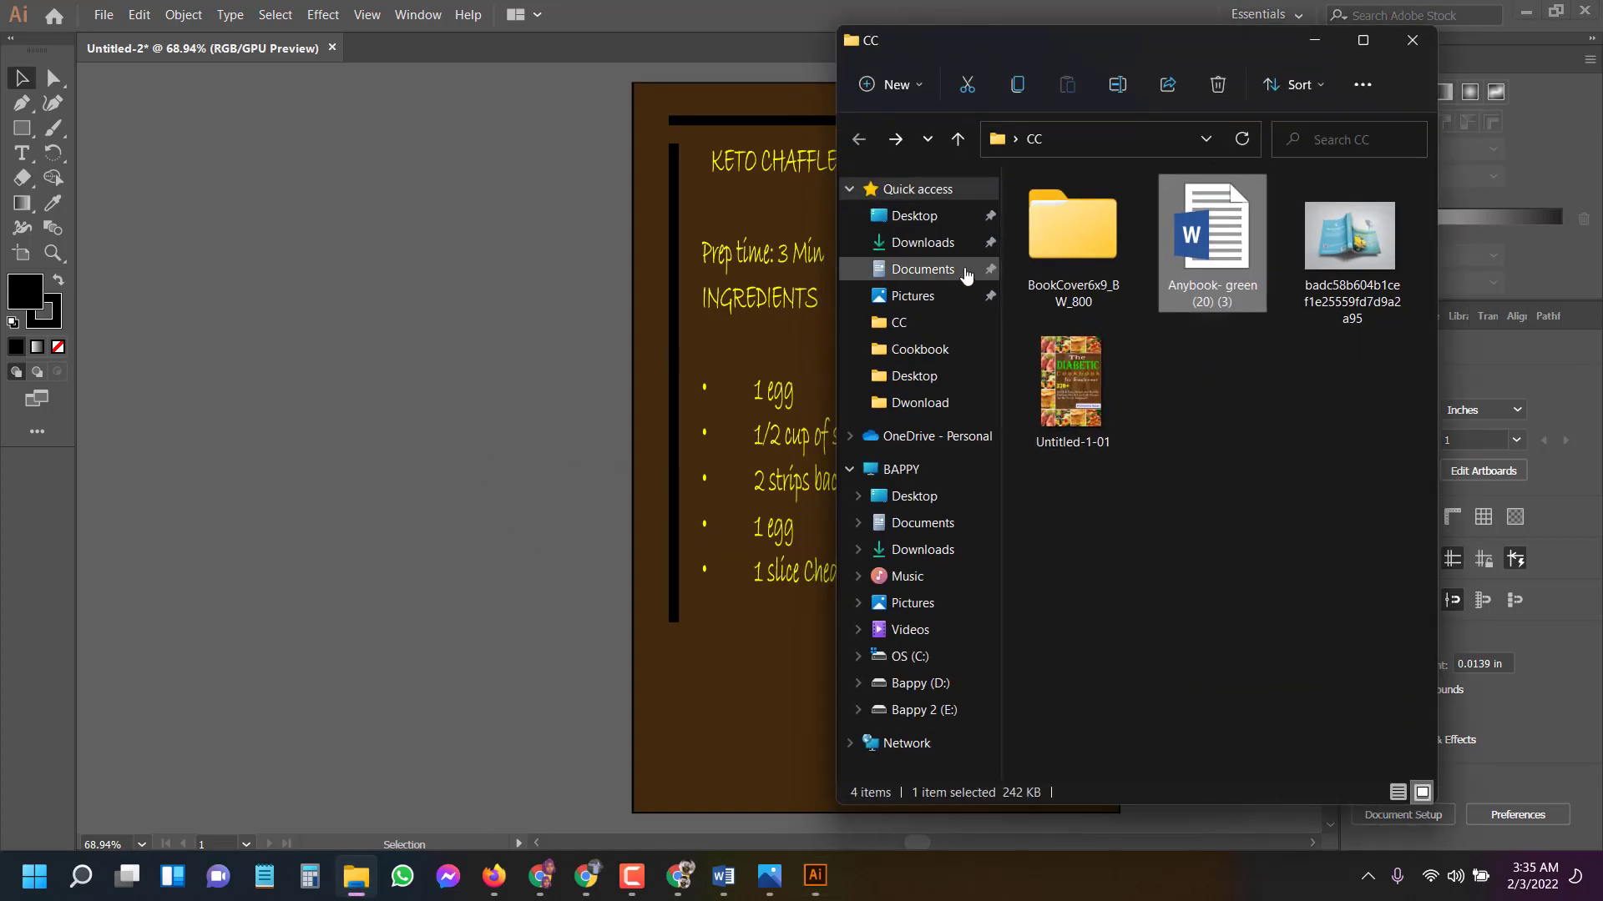
{"action": "left_click", "coordinate": [924, 243]}
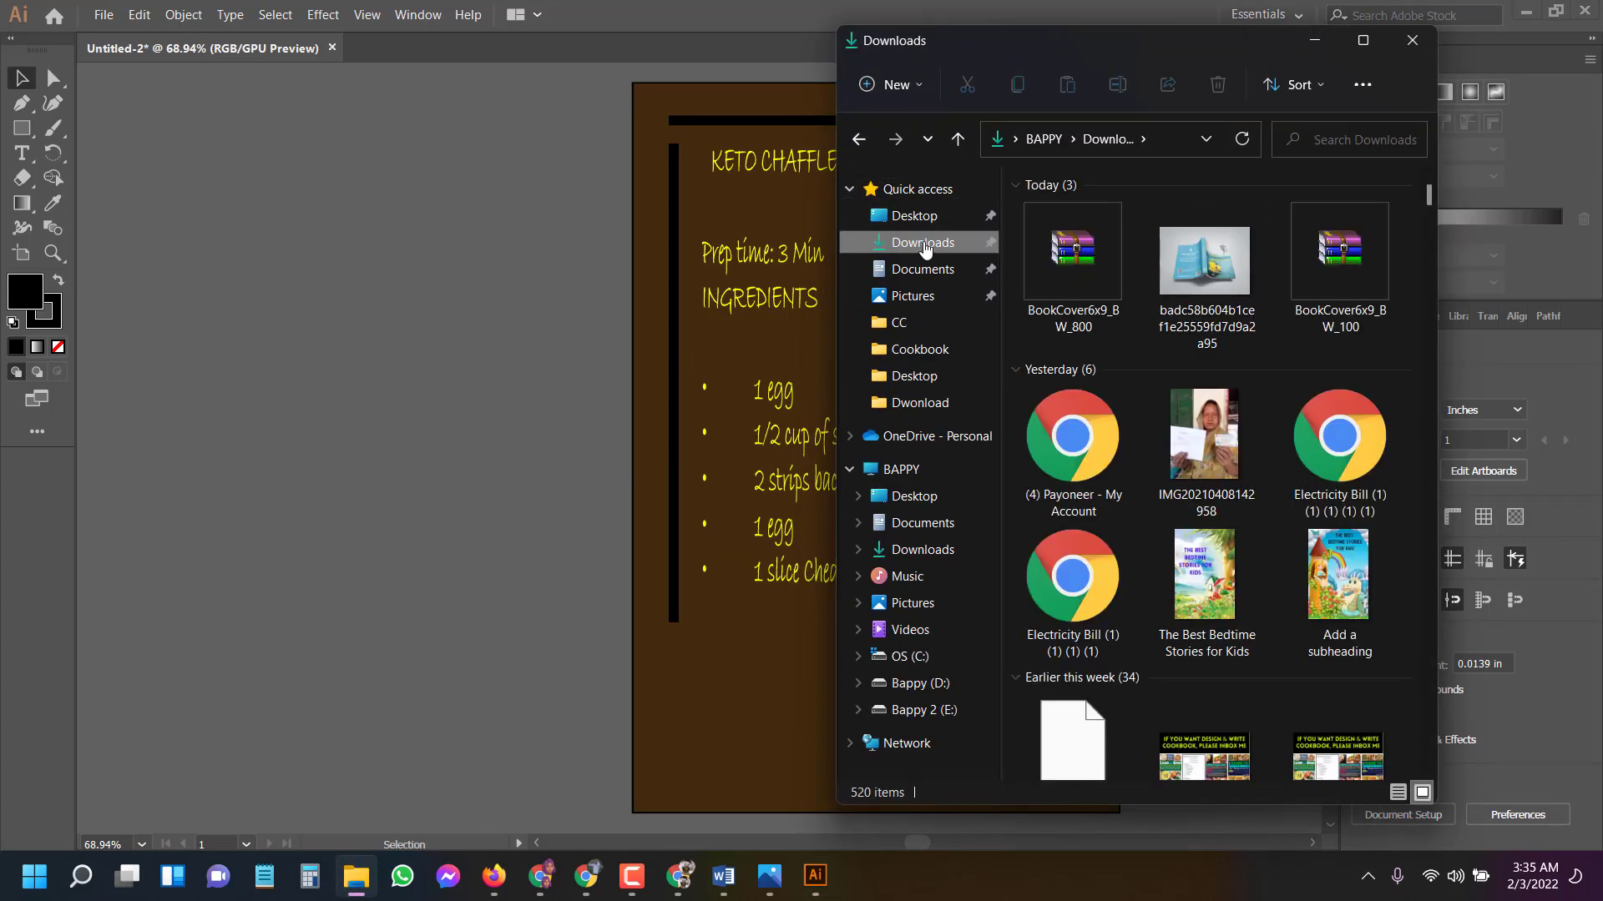
{"action": "left_click", "coordinate": [912, 216]}
{"action": "left_click", "coordinate": [923, 271]}
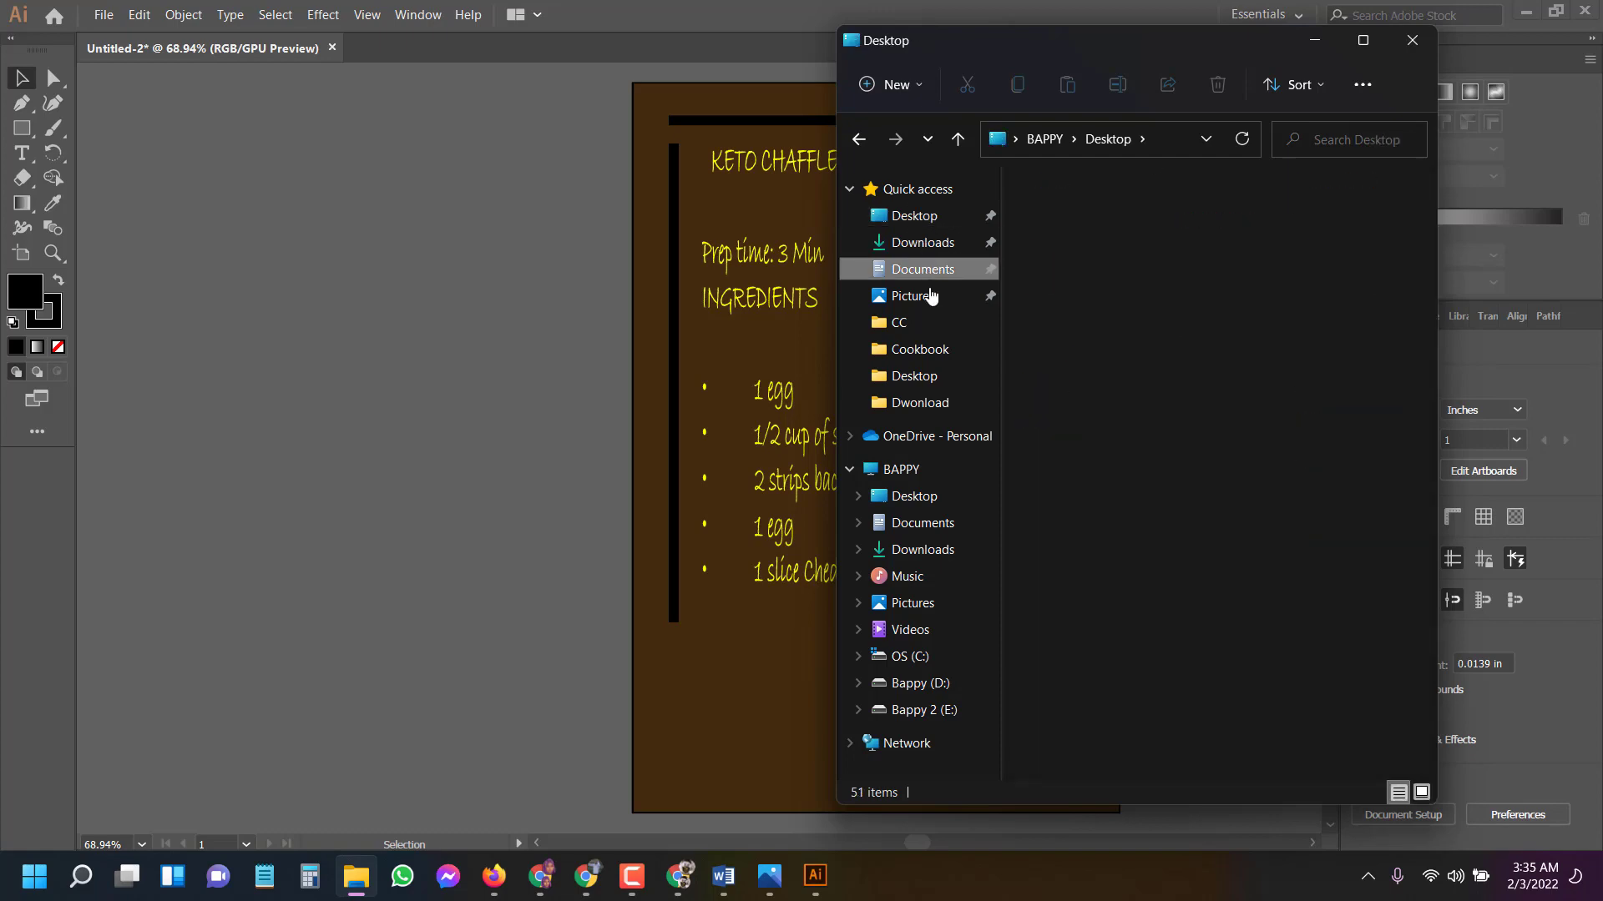
{"action": "left_click", "coordinate": [929, 297]}
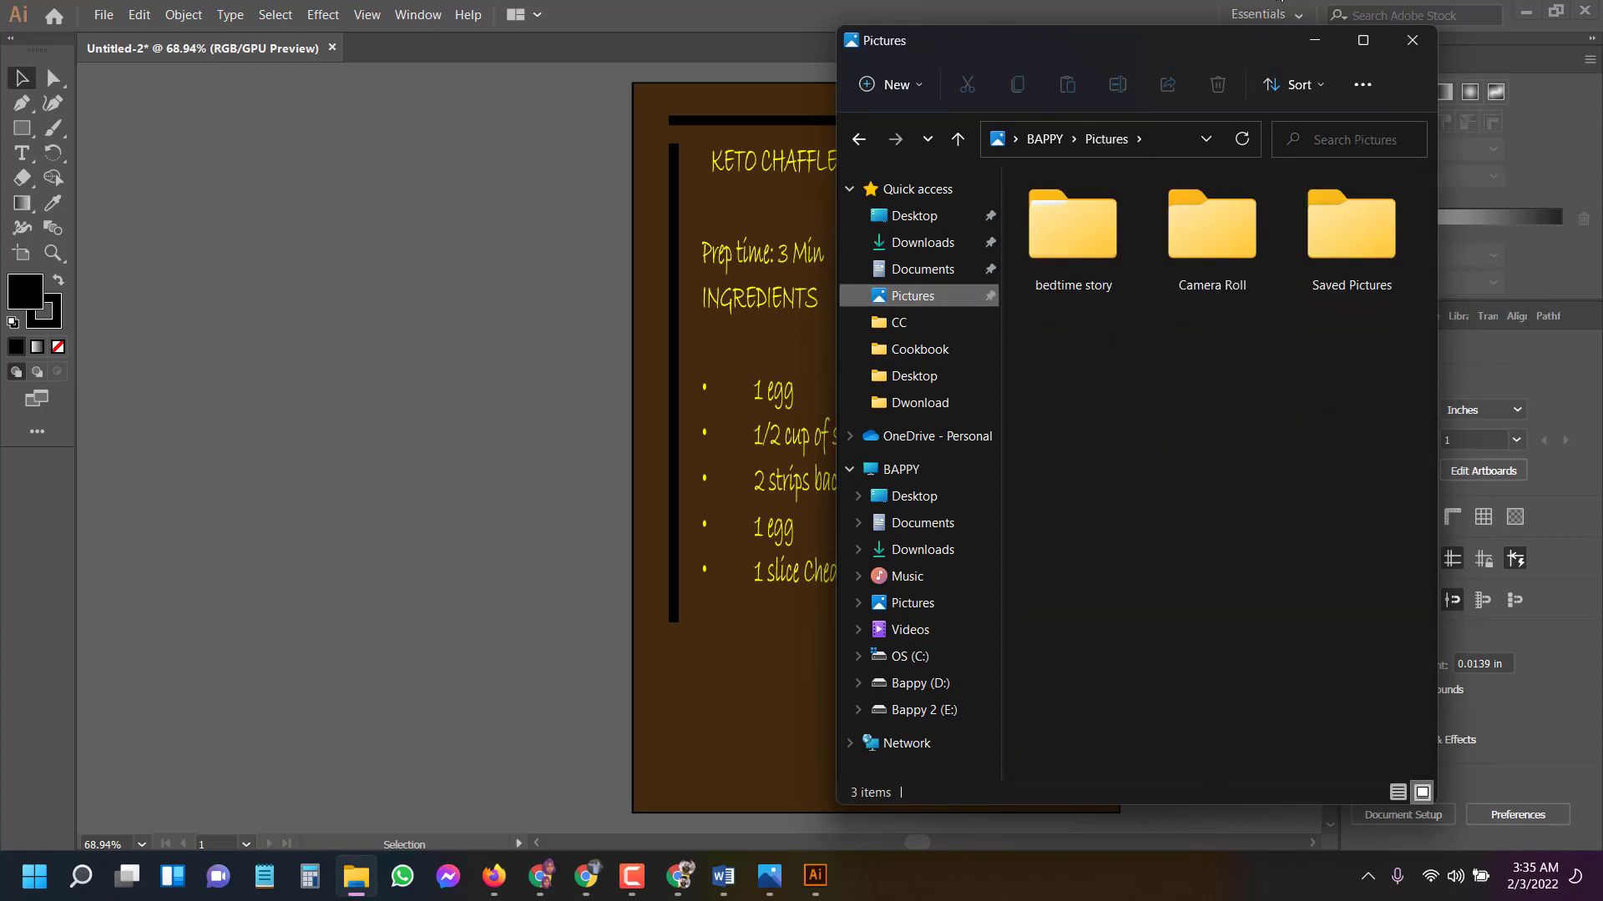
Minimize Illustrator, Word and Explorer, close the old Photos preview, and move Untitled-2-01 right.
{"action": "left_click", "coordinate": [1527, 10]}
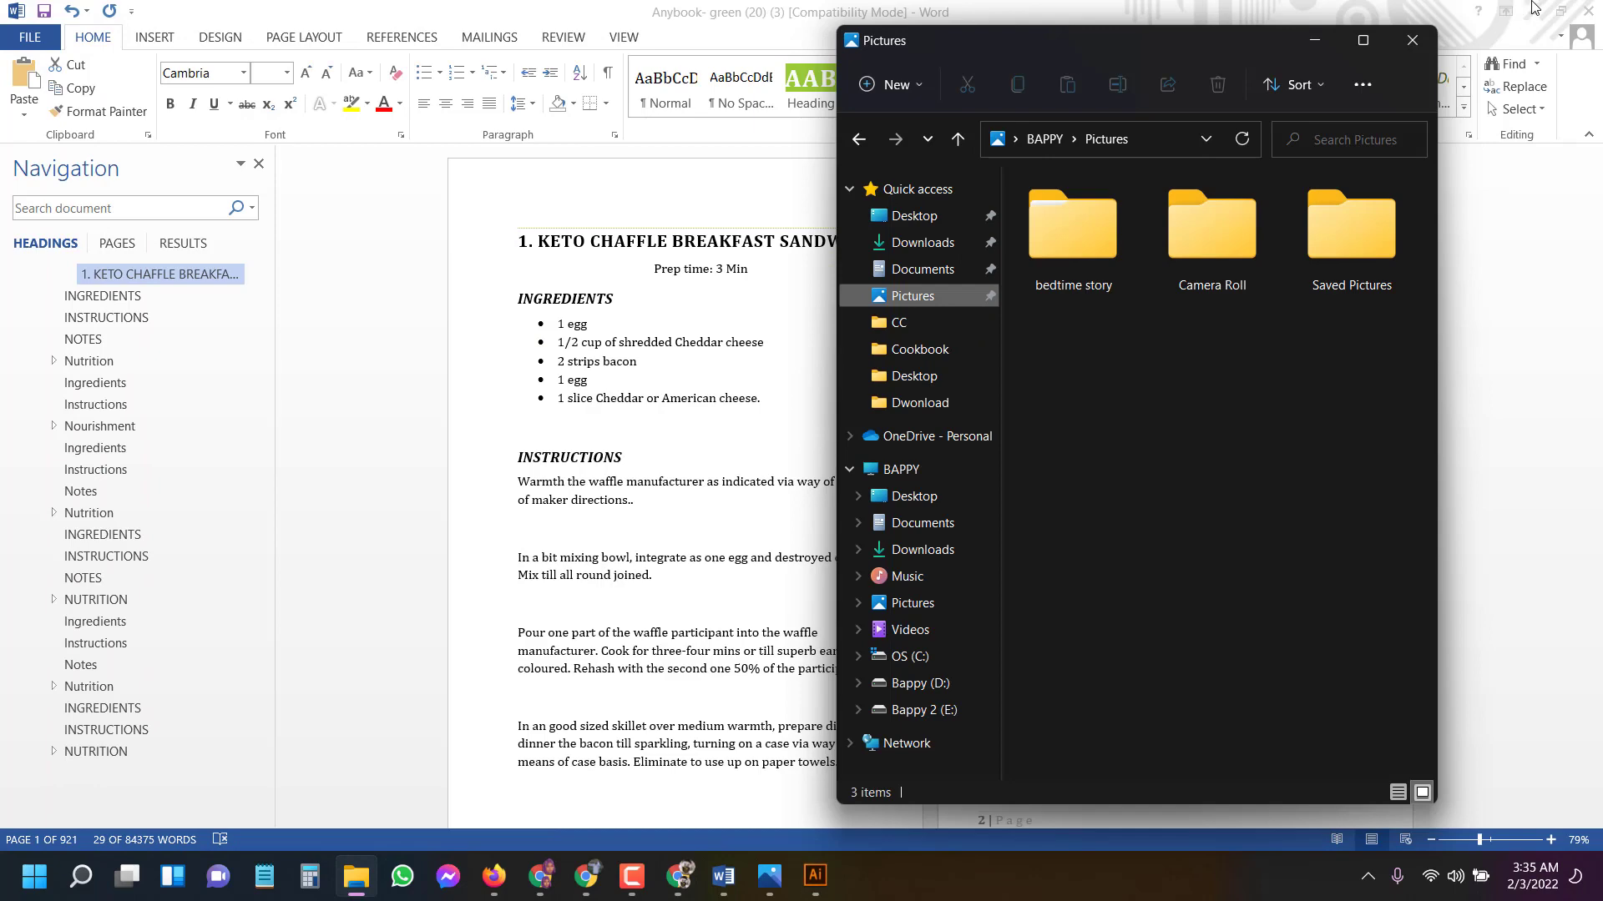
{"action": "left_click", "coordinate": [1534, 10]}
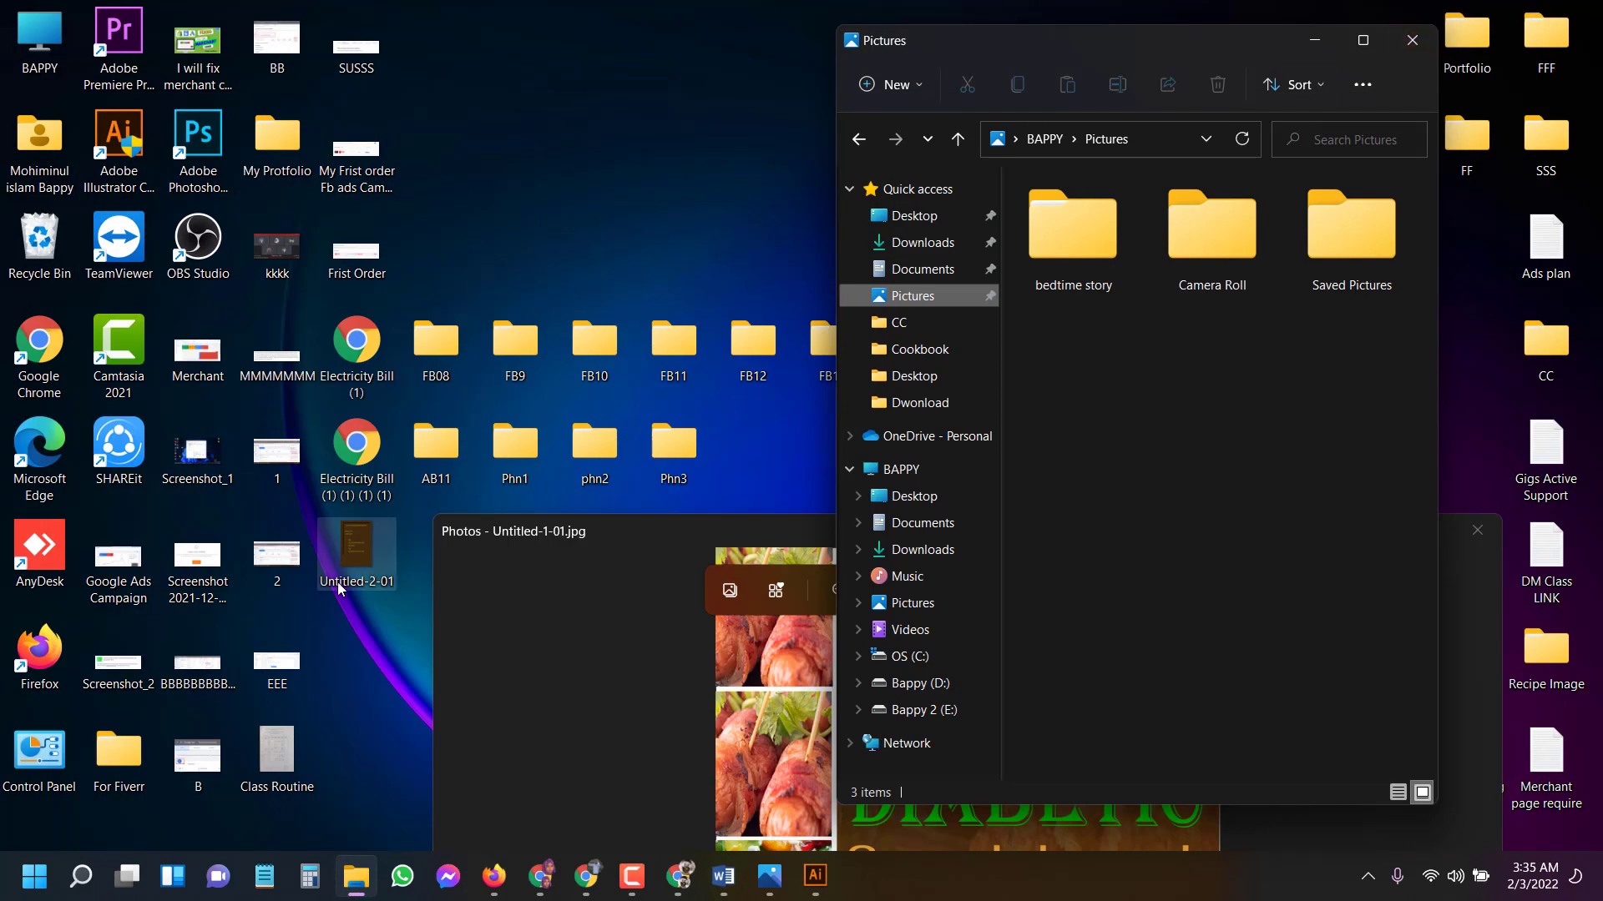
{"action": "left_click", "coordinate": [1314, 40]}
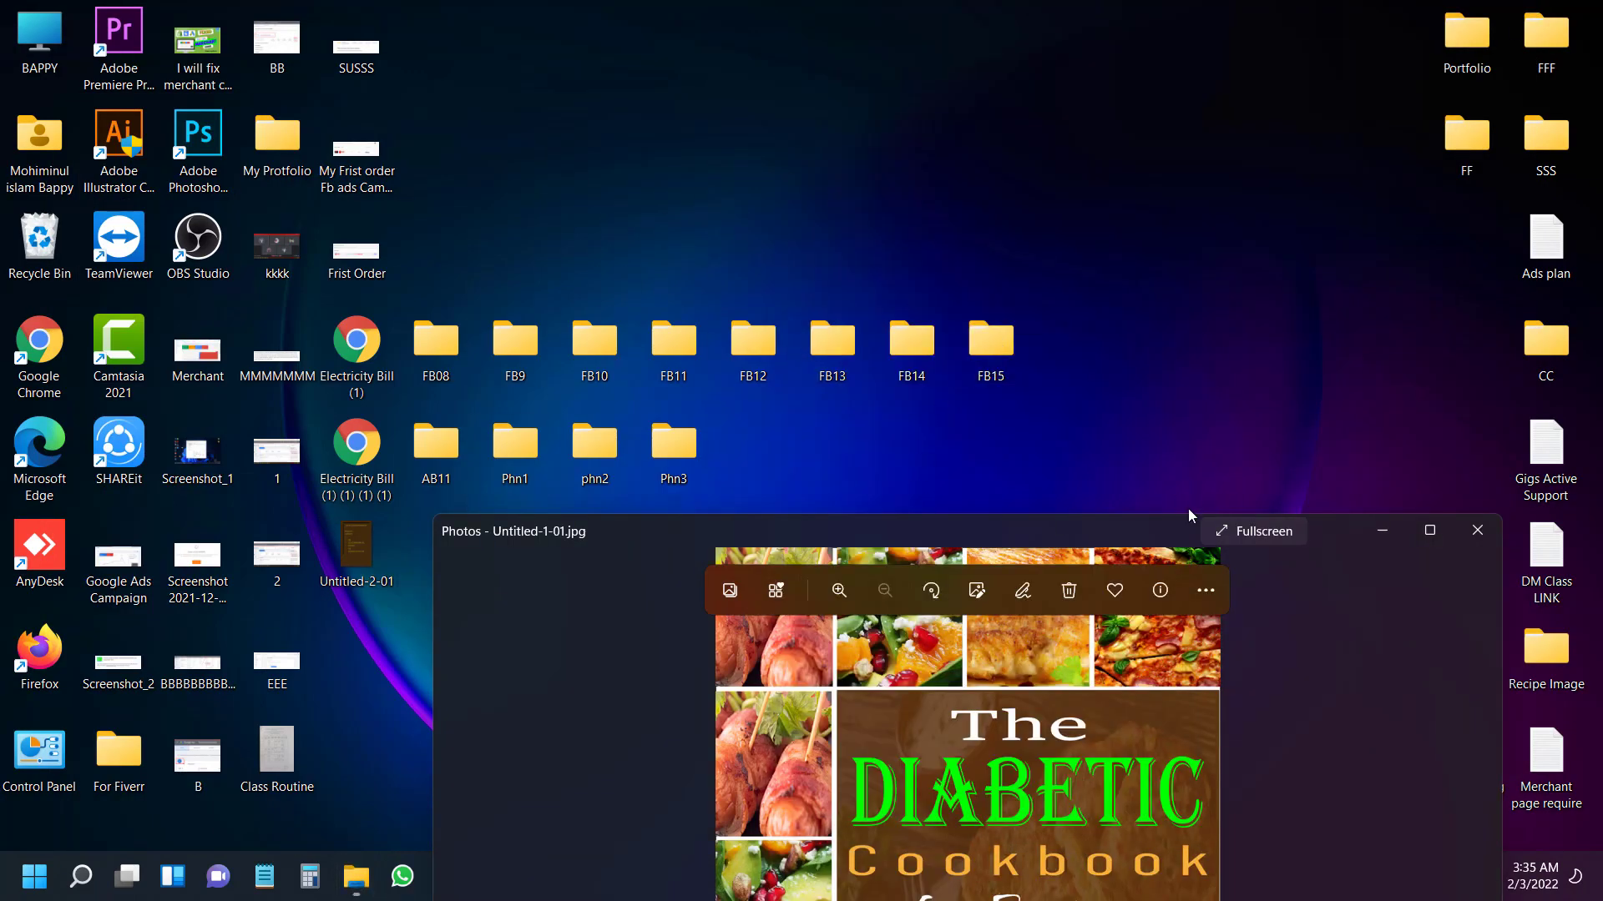
{"action": "left_click_drag", "start_coordinate": [1165, 532], "coordinate": [1123, 355]}
{"action": "left_click", "coordinate": [1362, 328]}
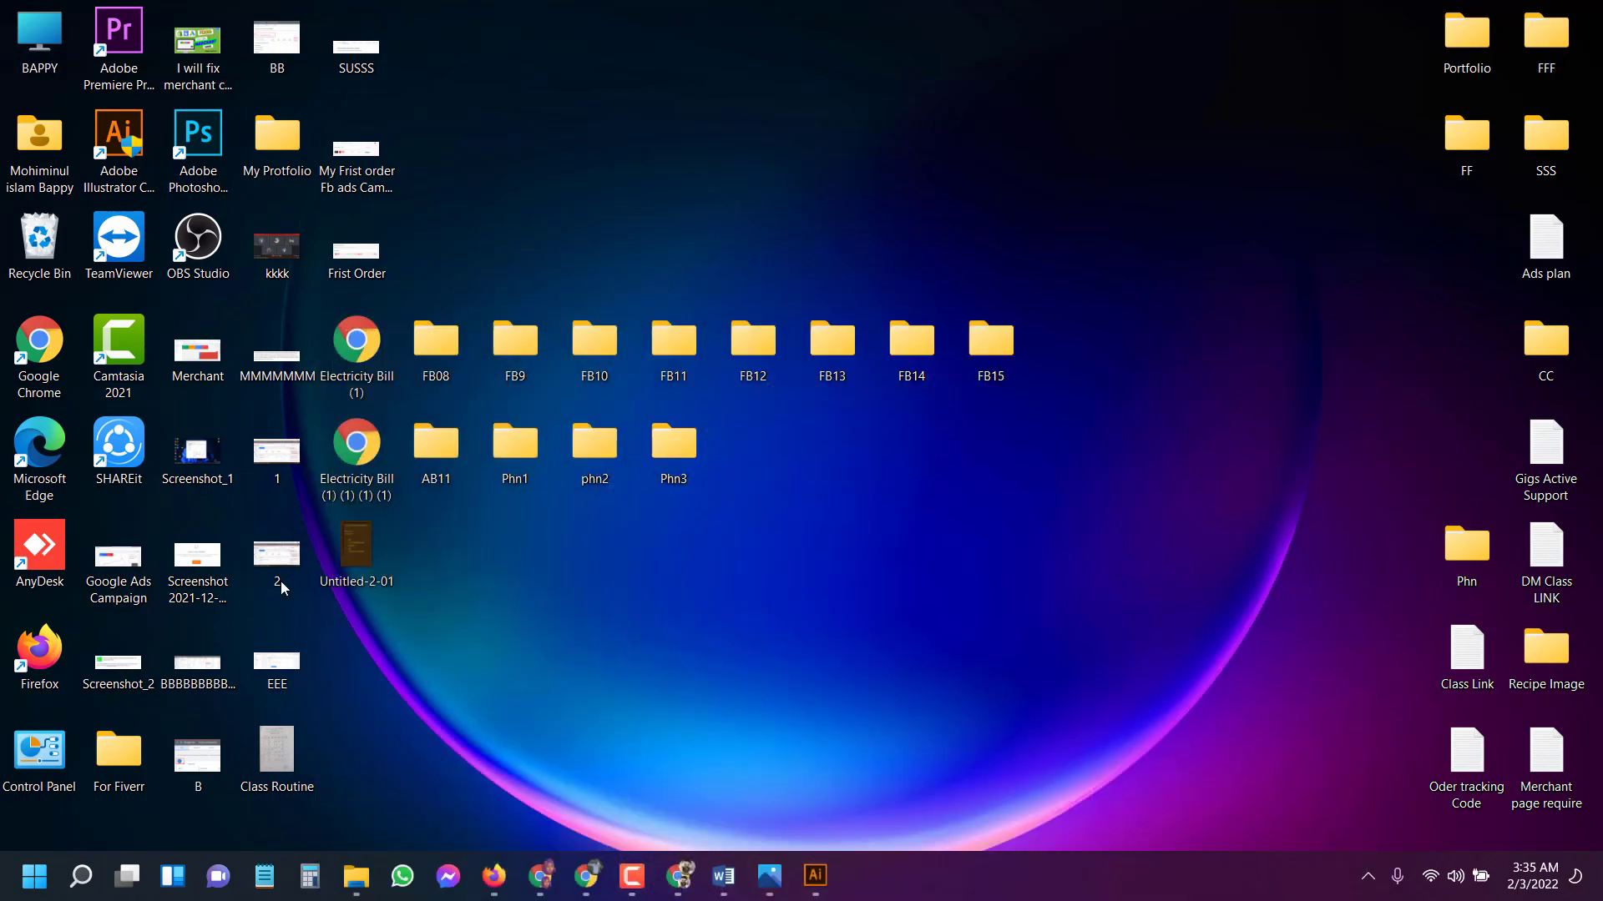
{"action": "left_click_drag", "start_coordinate": [356, 551], "coordinate": [1242, 354]}
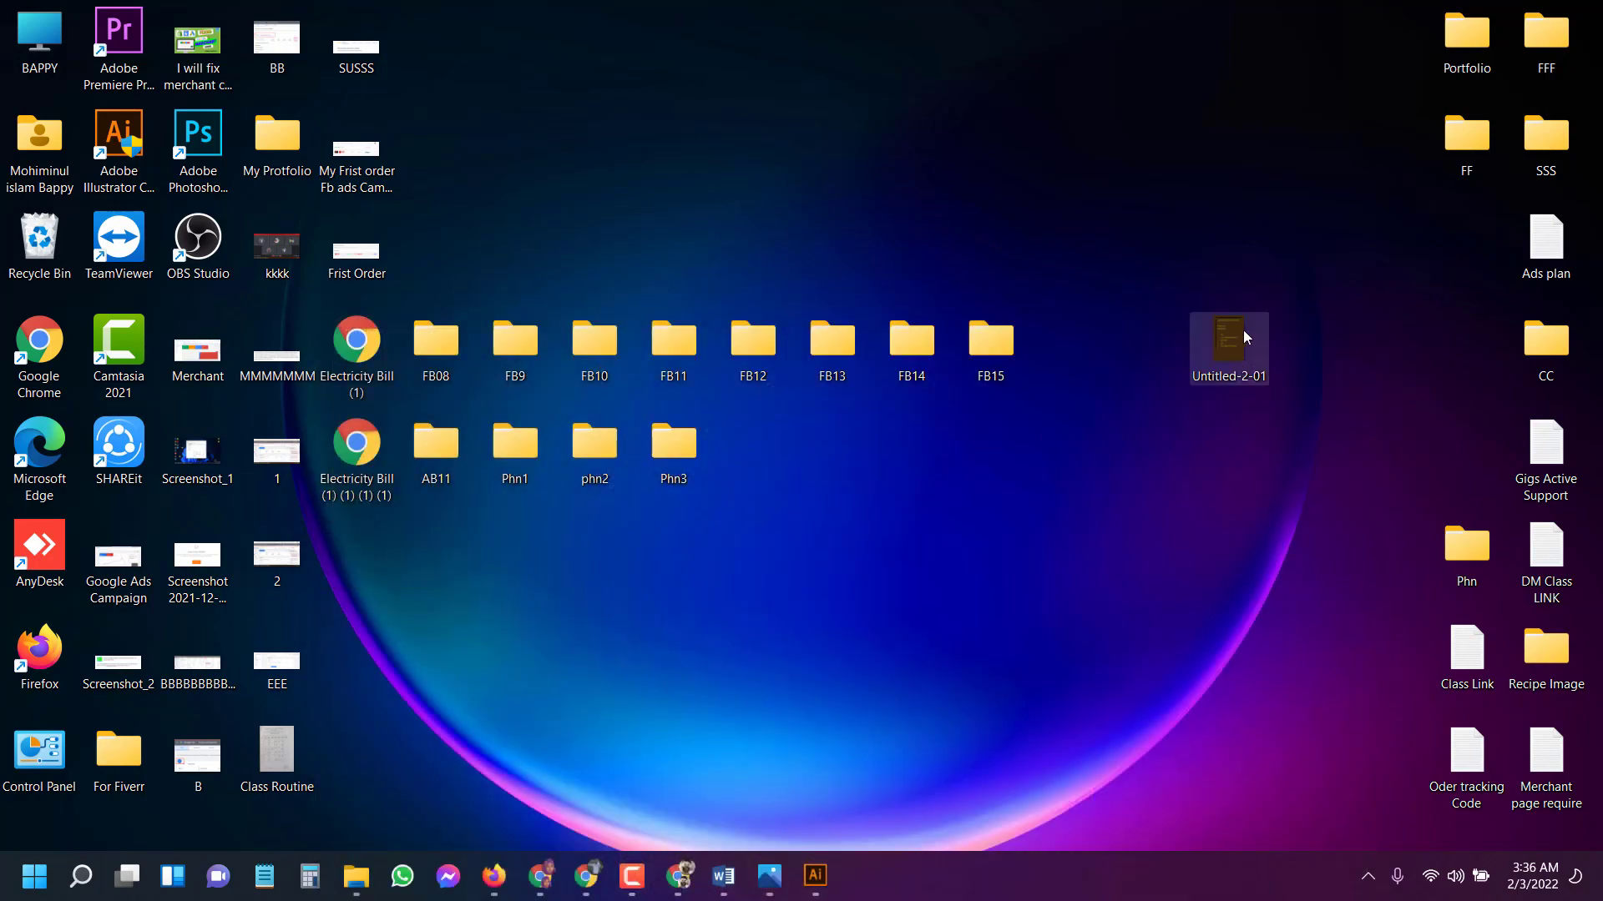
{"action": "double_click", "coordinate": [1244, 332]}
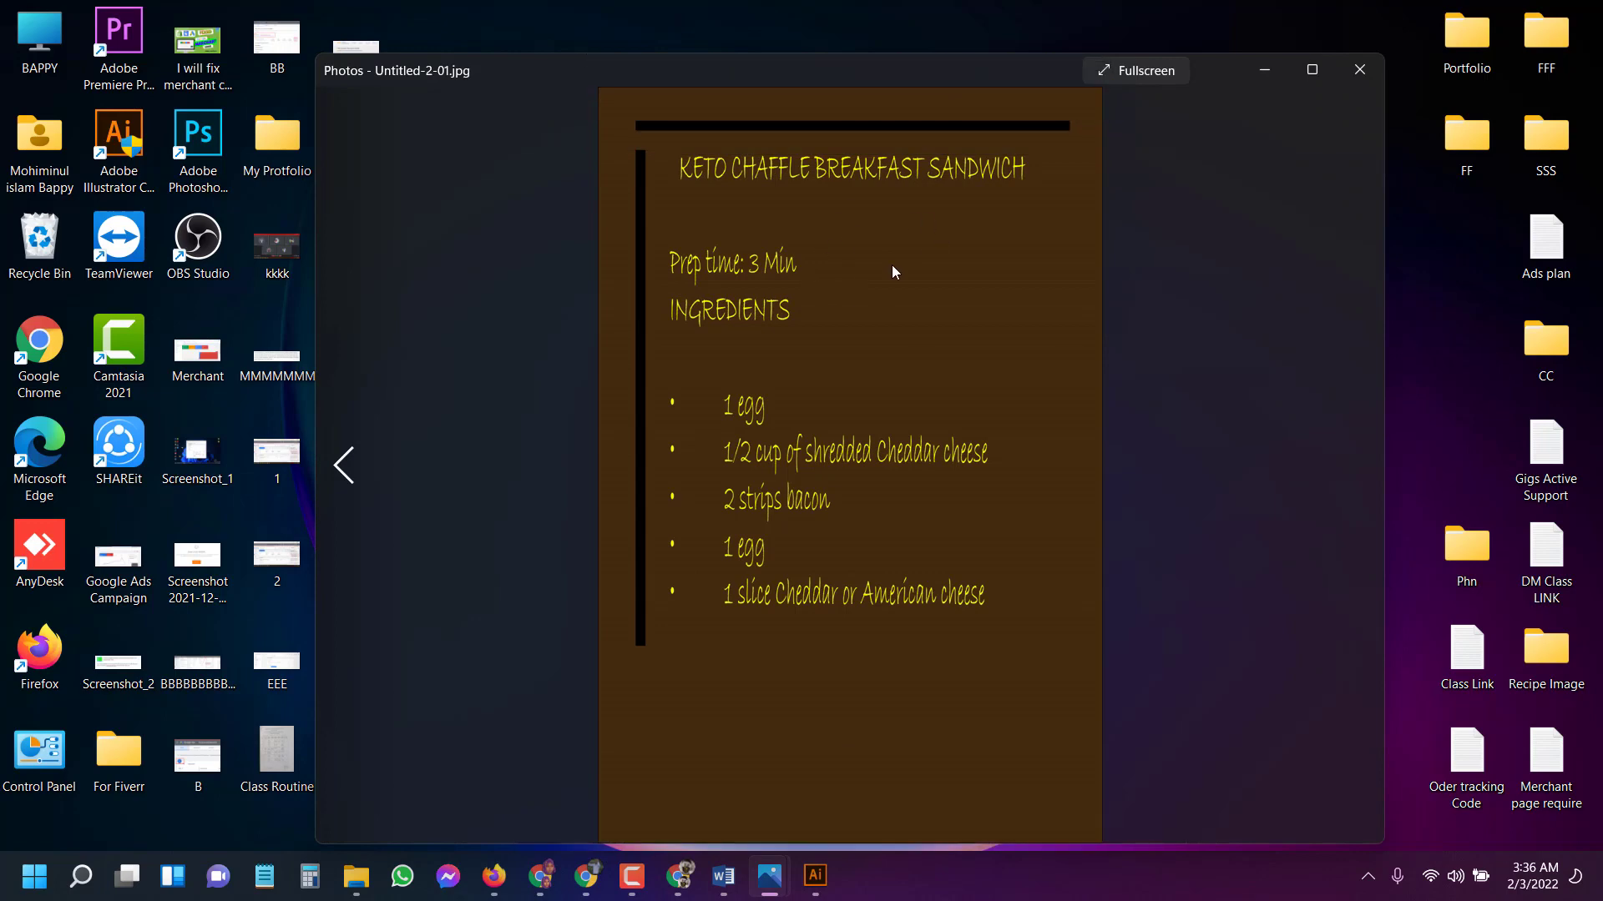
{"action": "left_click", "coordinate": [1369, 80]}
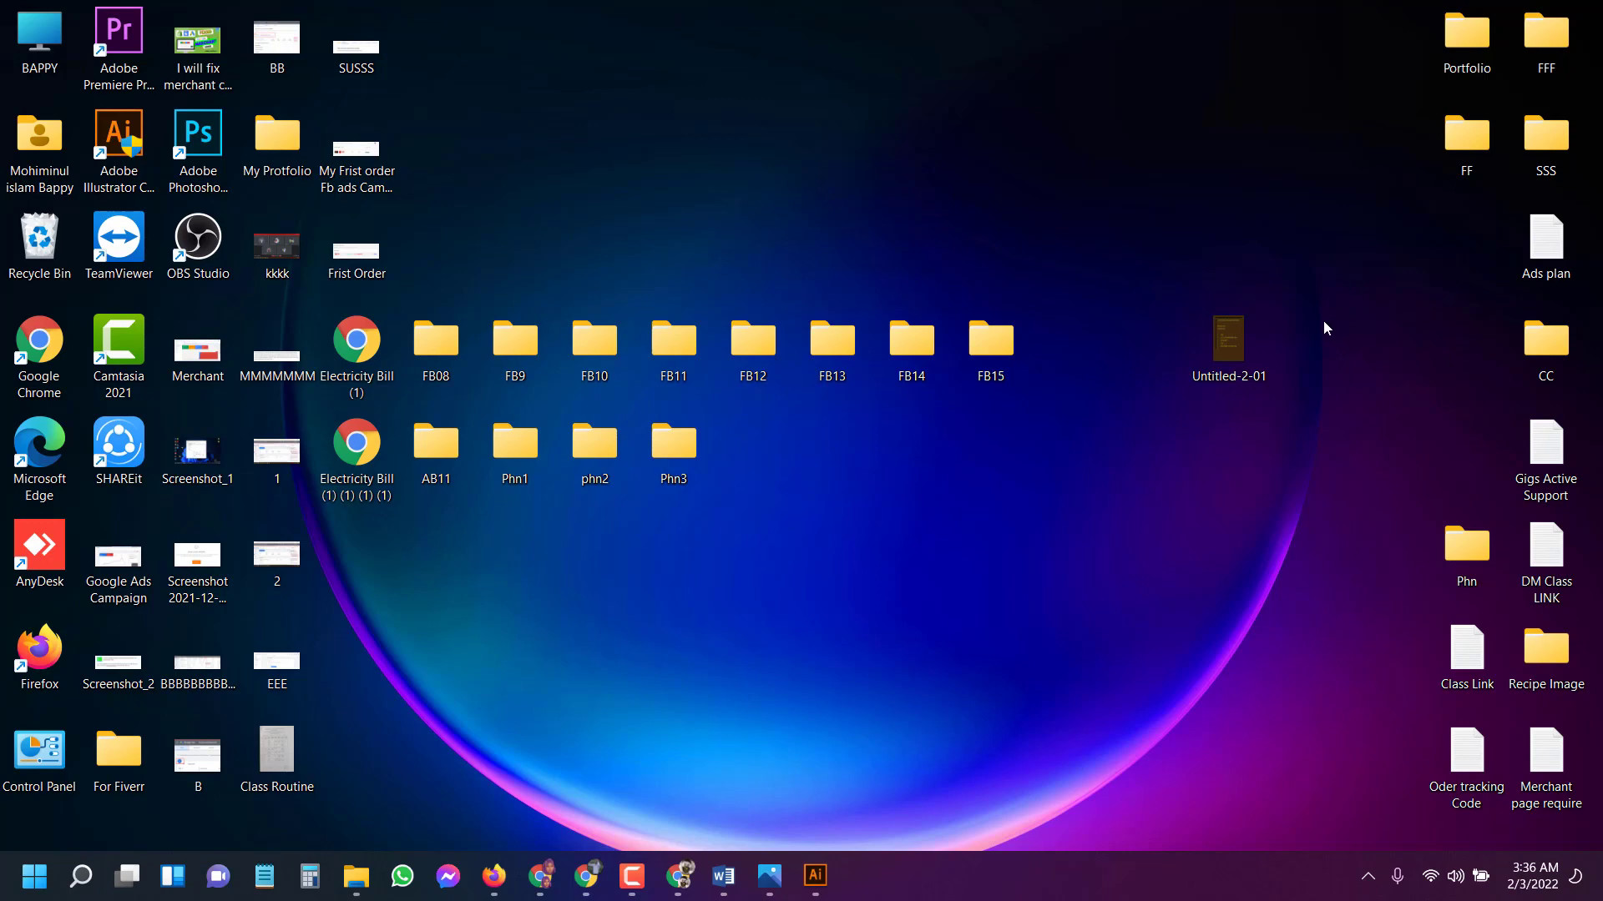
Move Untitled-2-01 into the CC folder, check its contents, and close the folder.
{"action": "left_click", "coordinate": [1231, 344]}
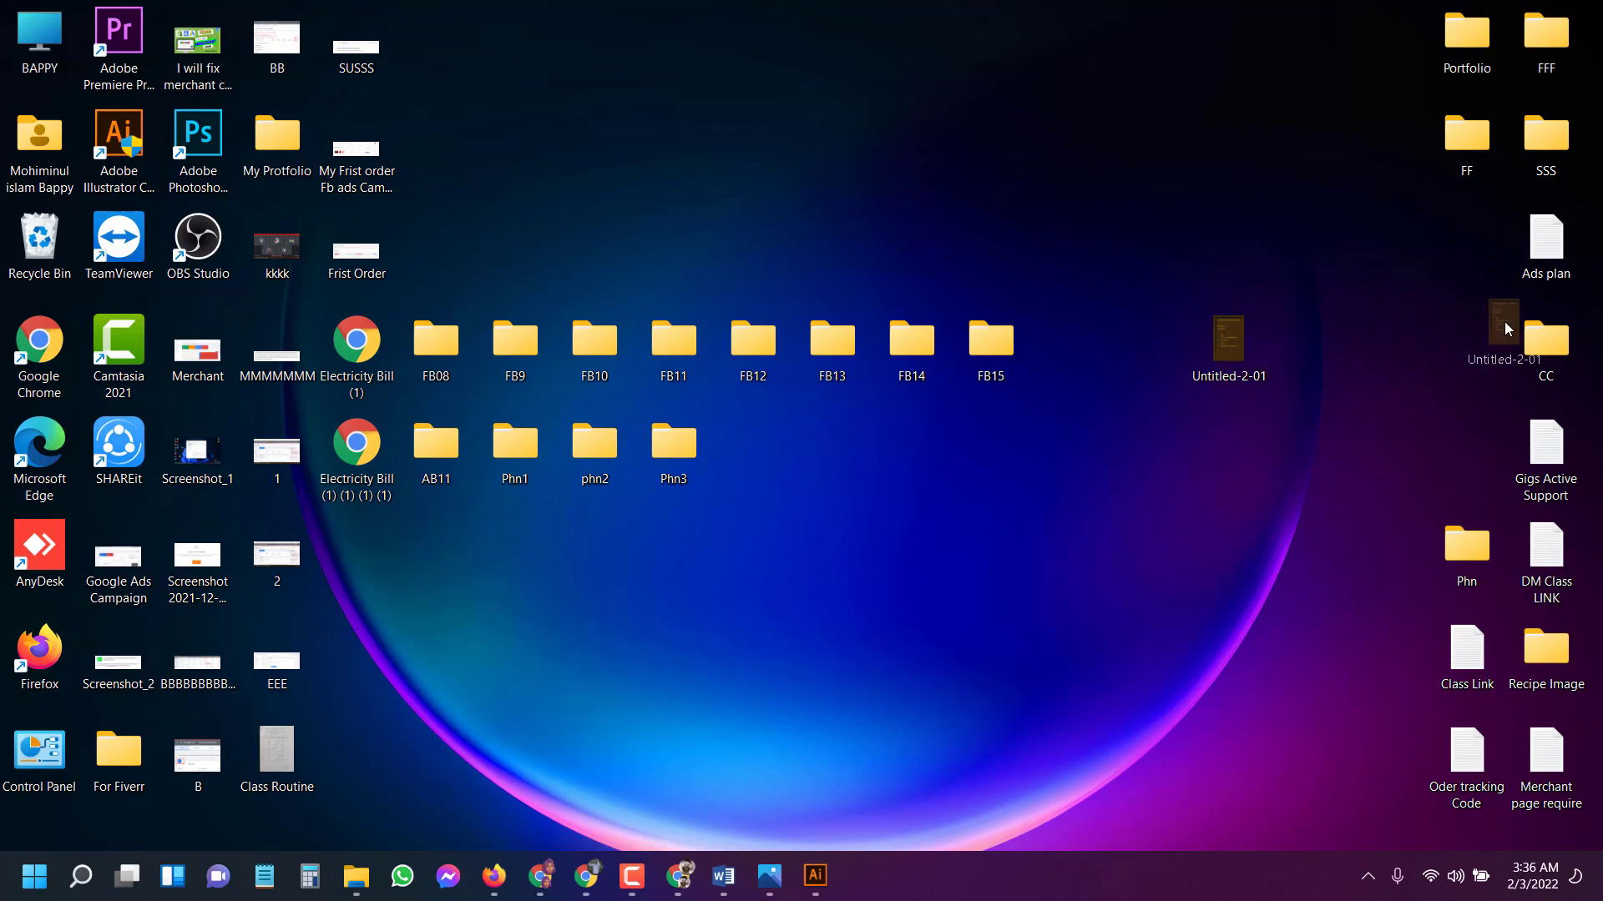
{"action": "left_click_drag", "start_coordinate": [1548, 349], "coordinate": [1554, 352]}
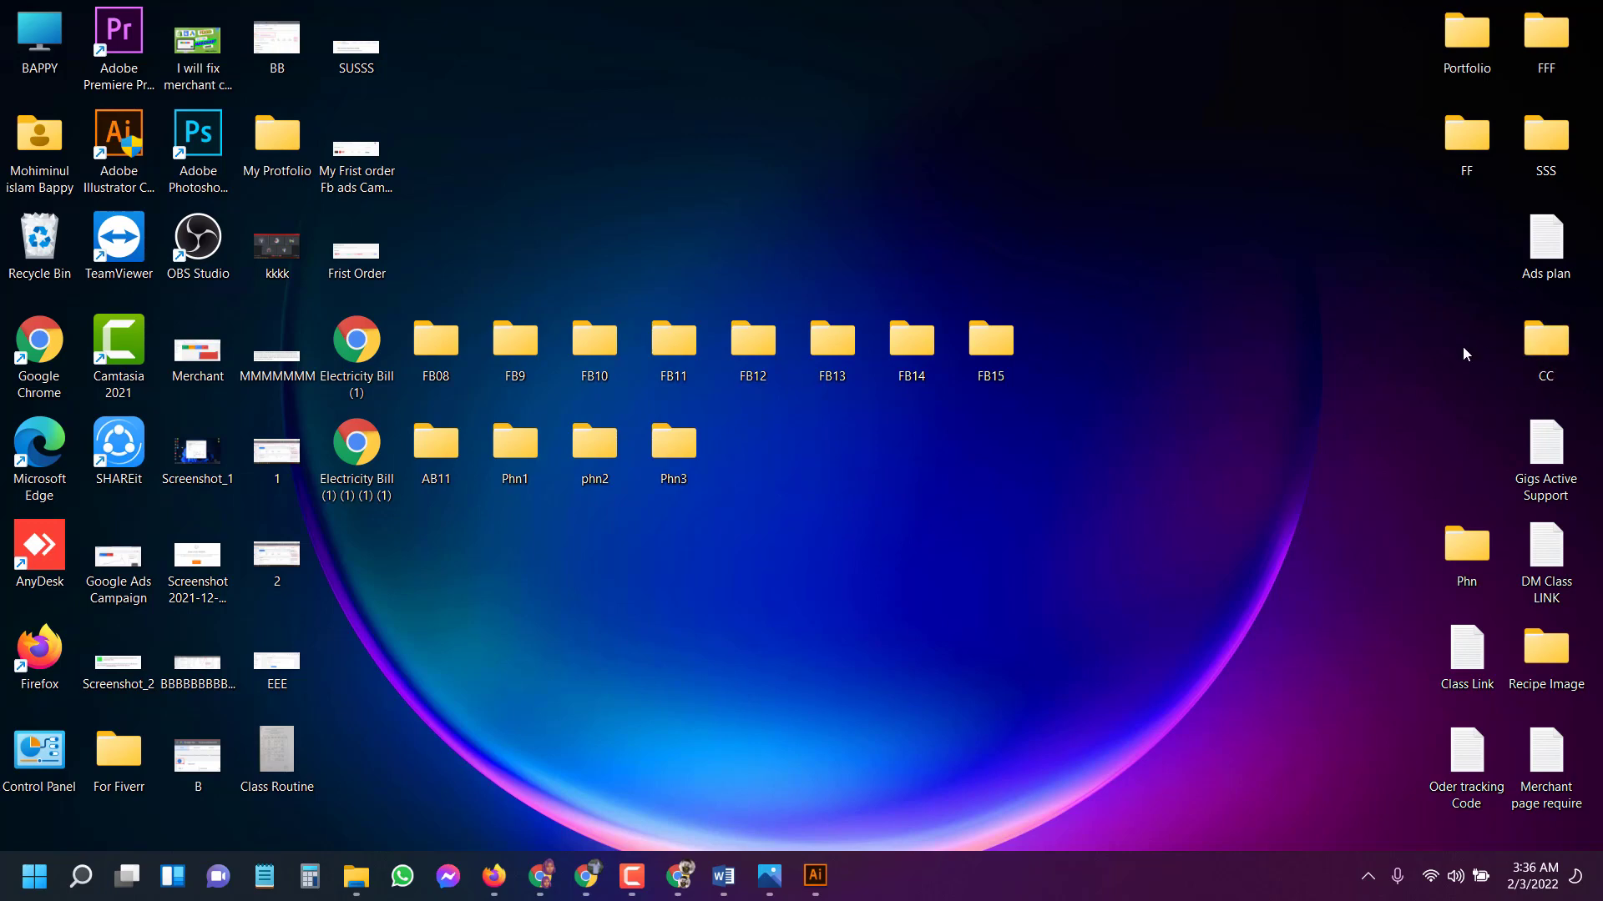
{"action": "left_click_drag", "start_coordinate": [1071, 504], "coordinate": [1275, 432]}
{"action": "left_click", "coordinate": [1345, 508]}
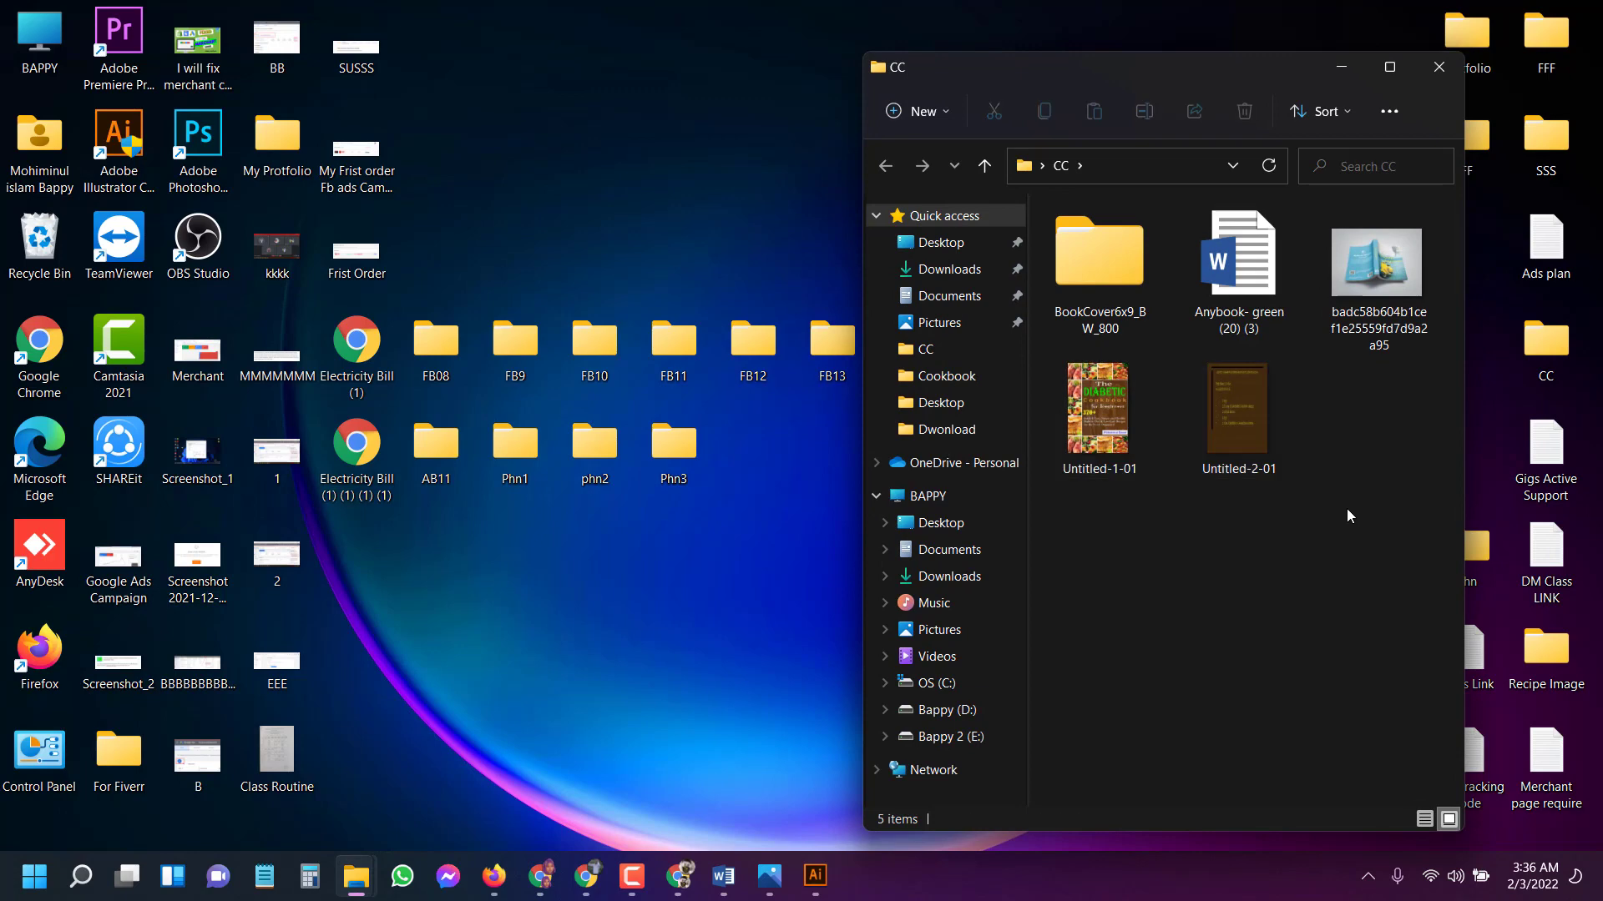
{"action": "left_click", "coordinate": [1442, 73]}
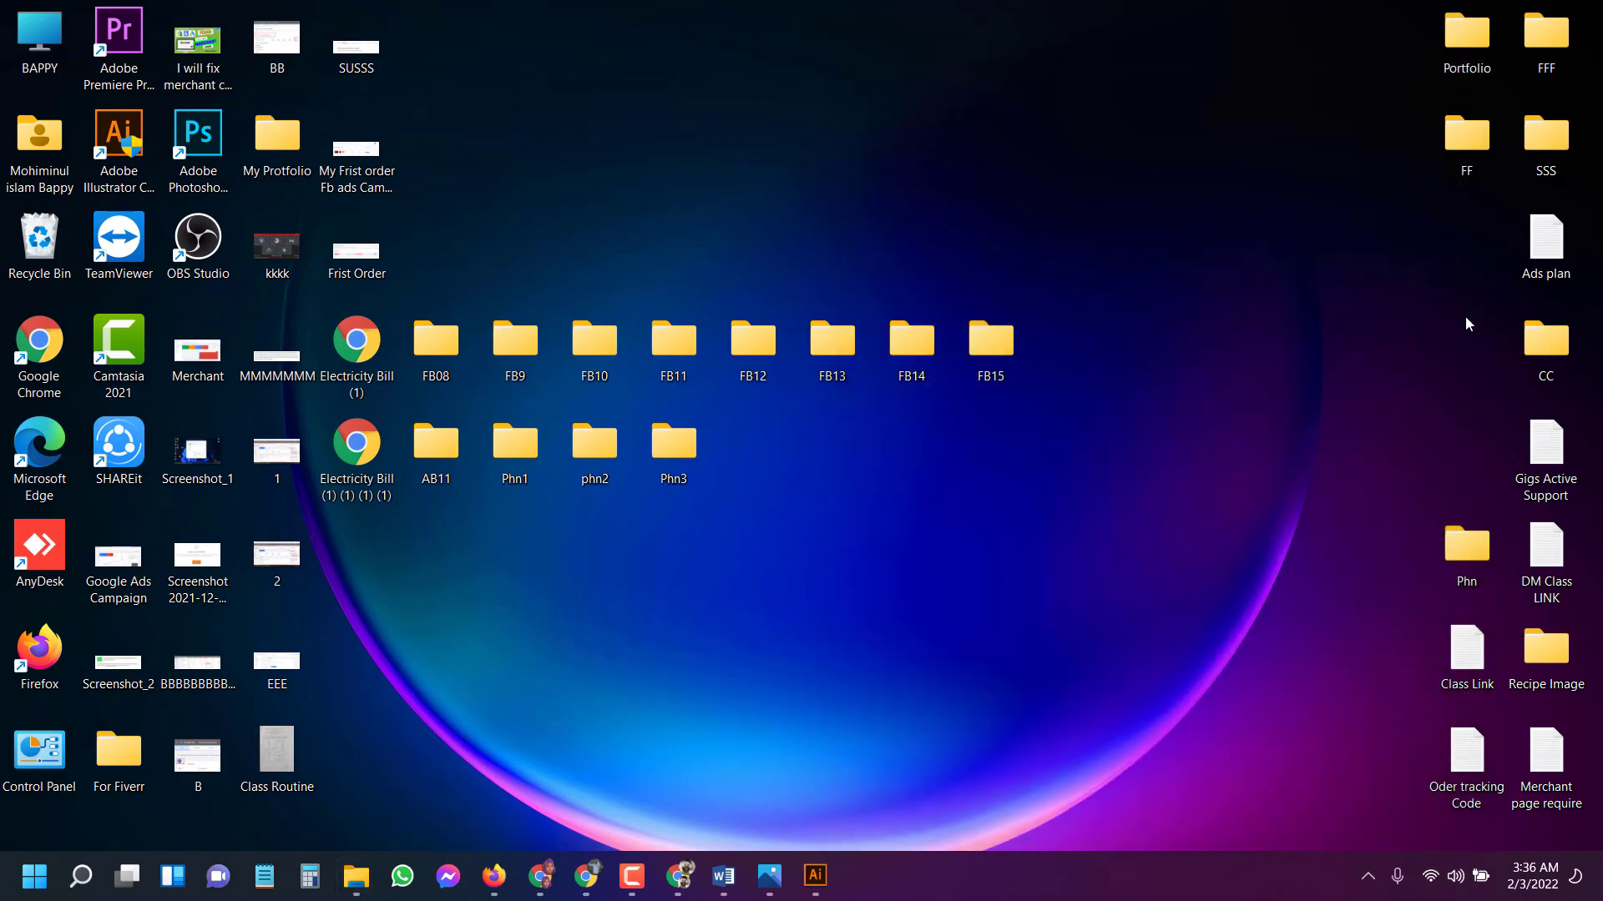
Open CC > BookCover6x9_BW_800 > 6x9_BW_800 and select its template file.
{"action": "double_click", "coordinate": [1508, 346]}
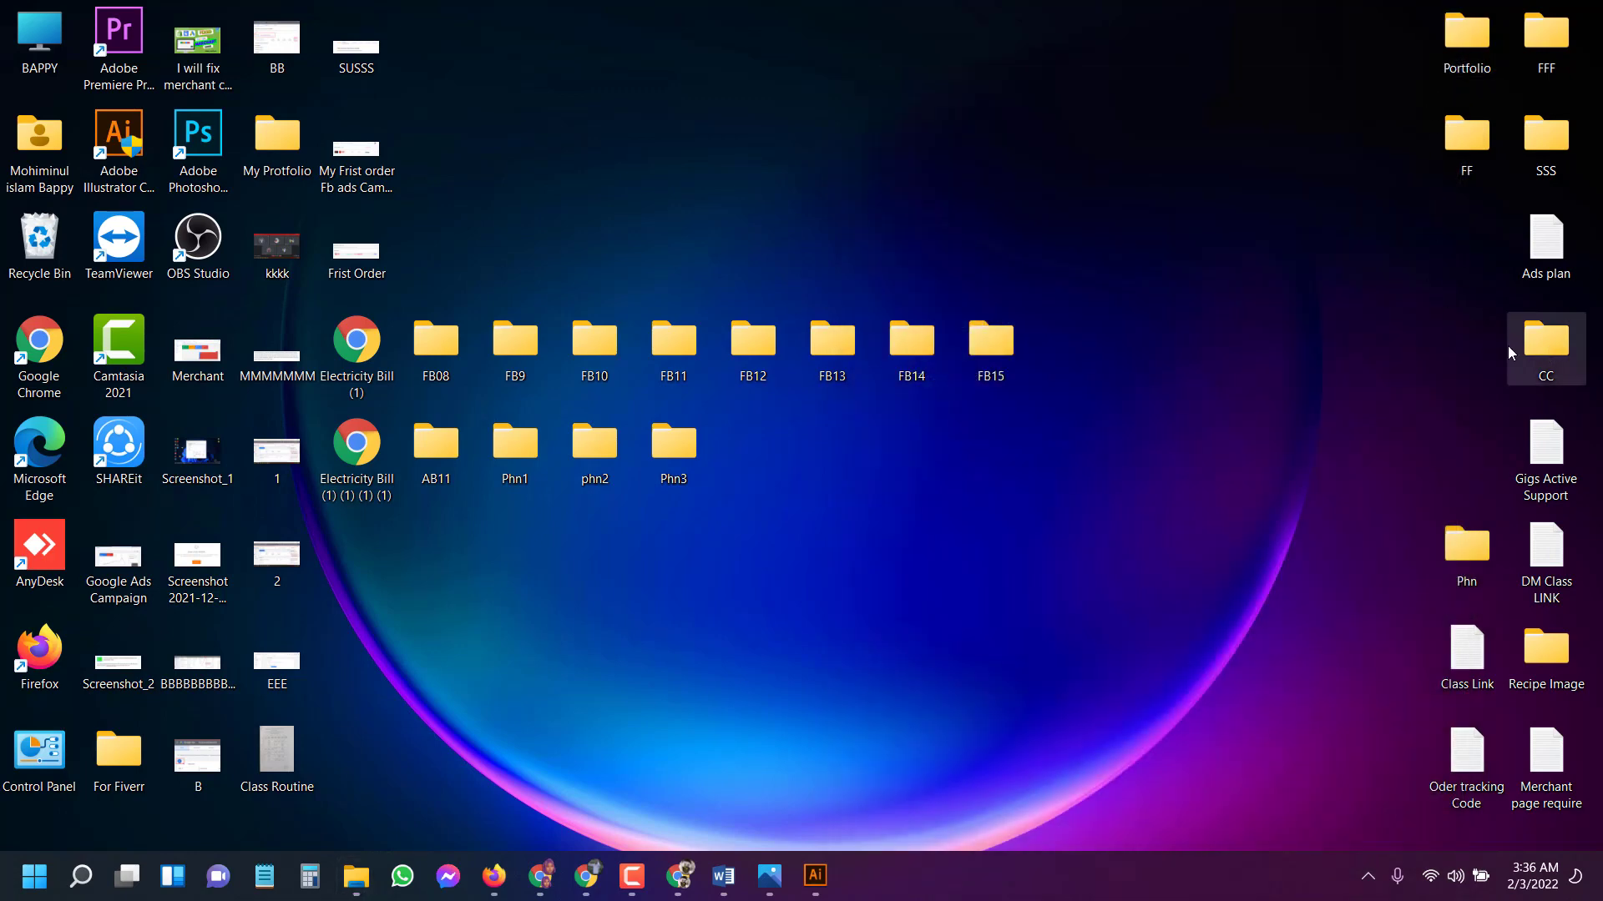
{"action": "double_click", "coordinate": [1115, 228]}
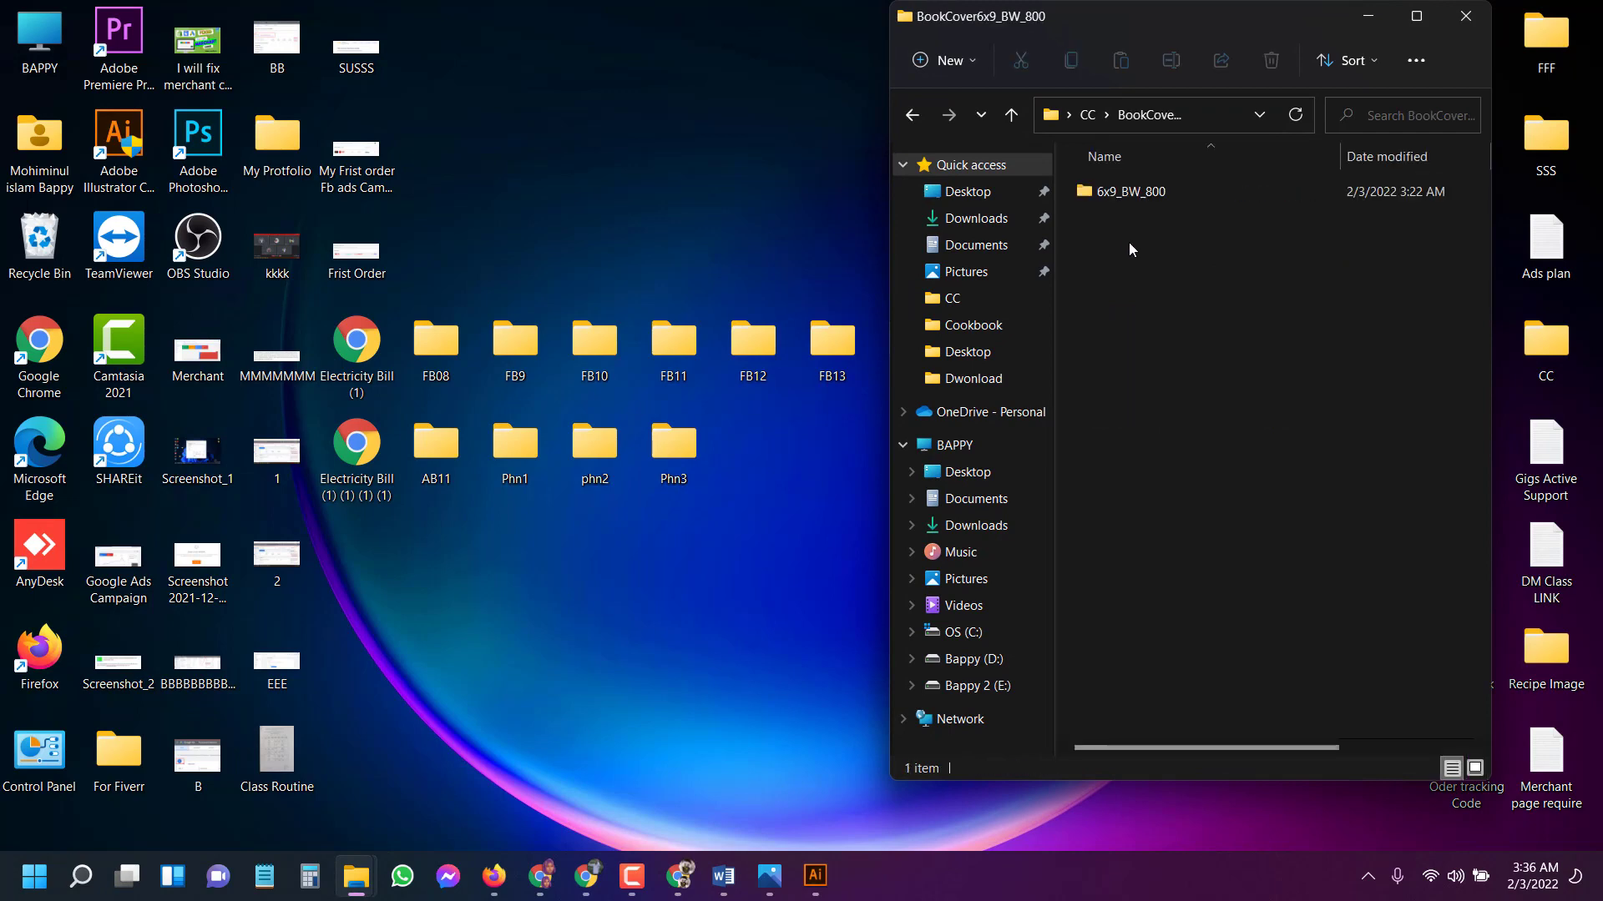
{"action": "double_click", "coordinate": [1155, 198]}
{"action": "left_click", "coordinate": [1262, 228]}
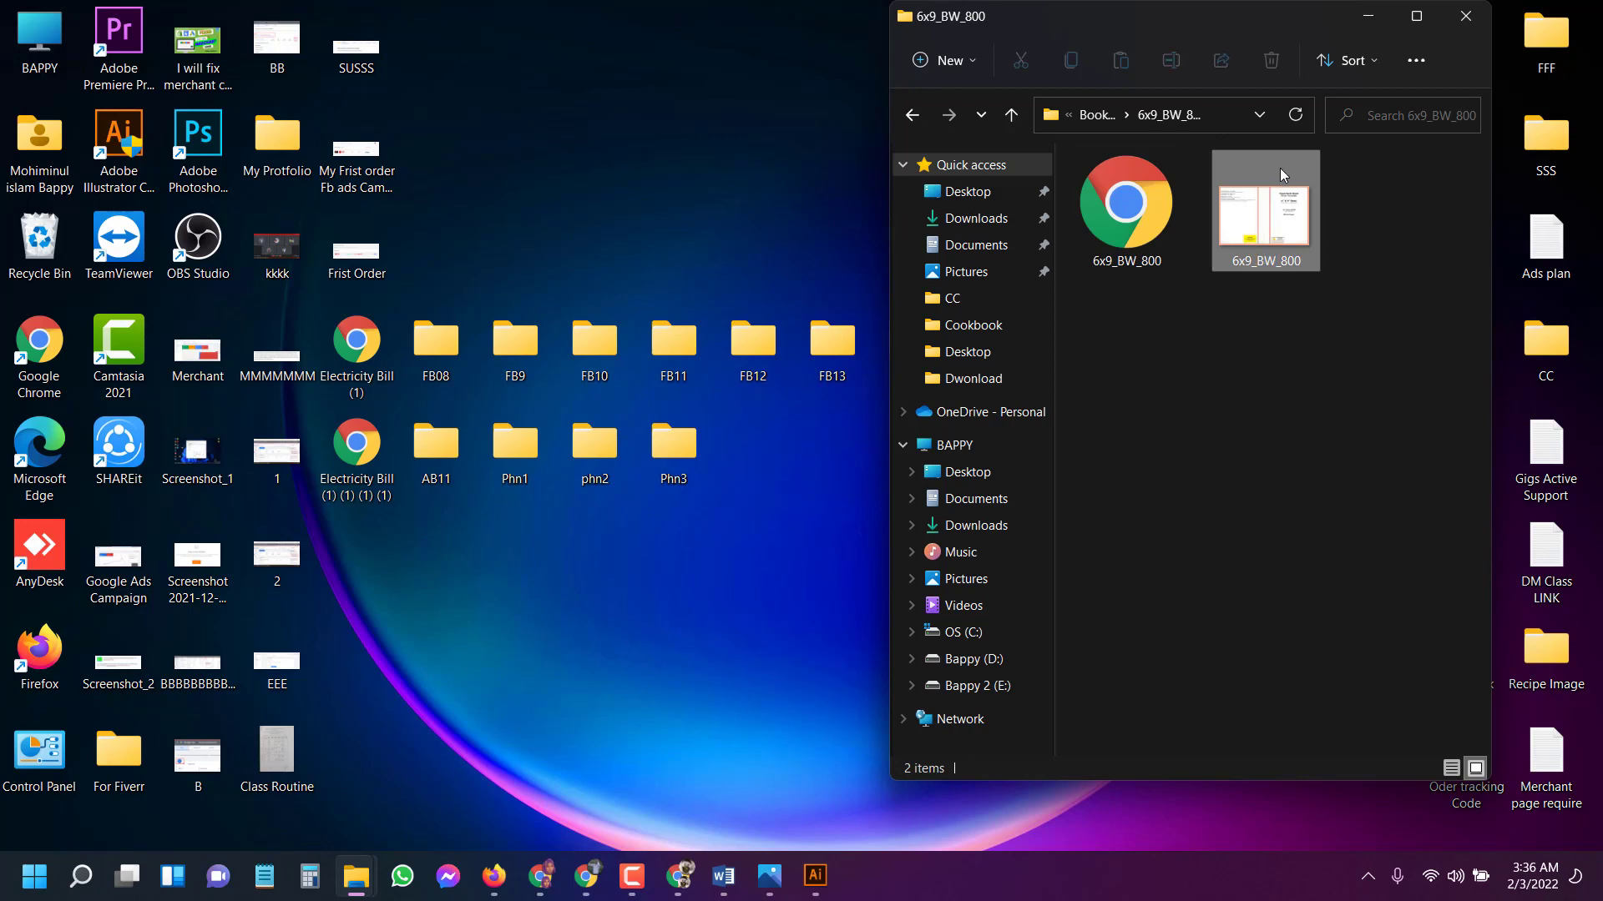
{"action": "left_click", "coordinate": [1295, 415]}
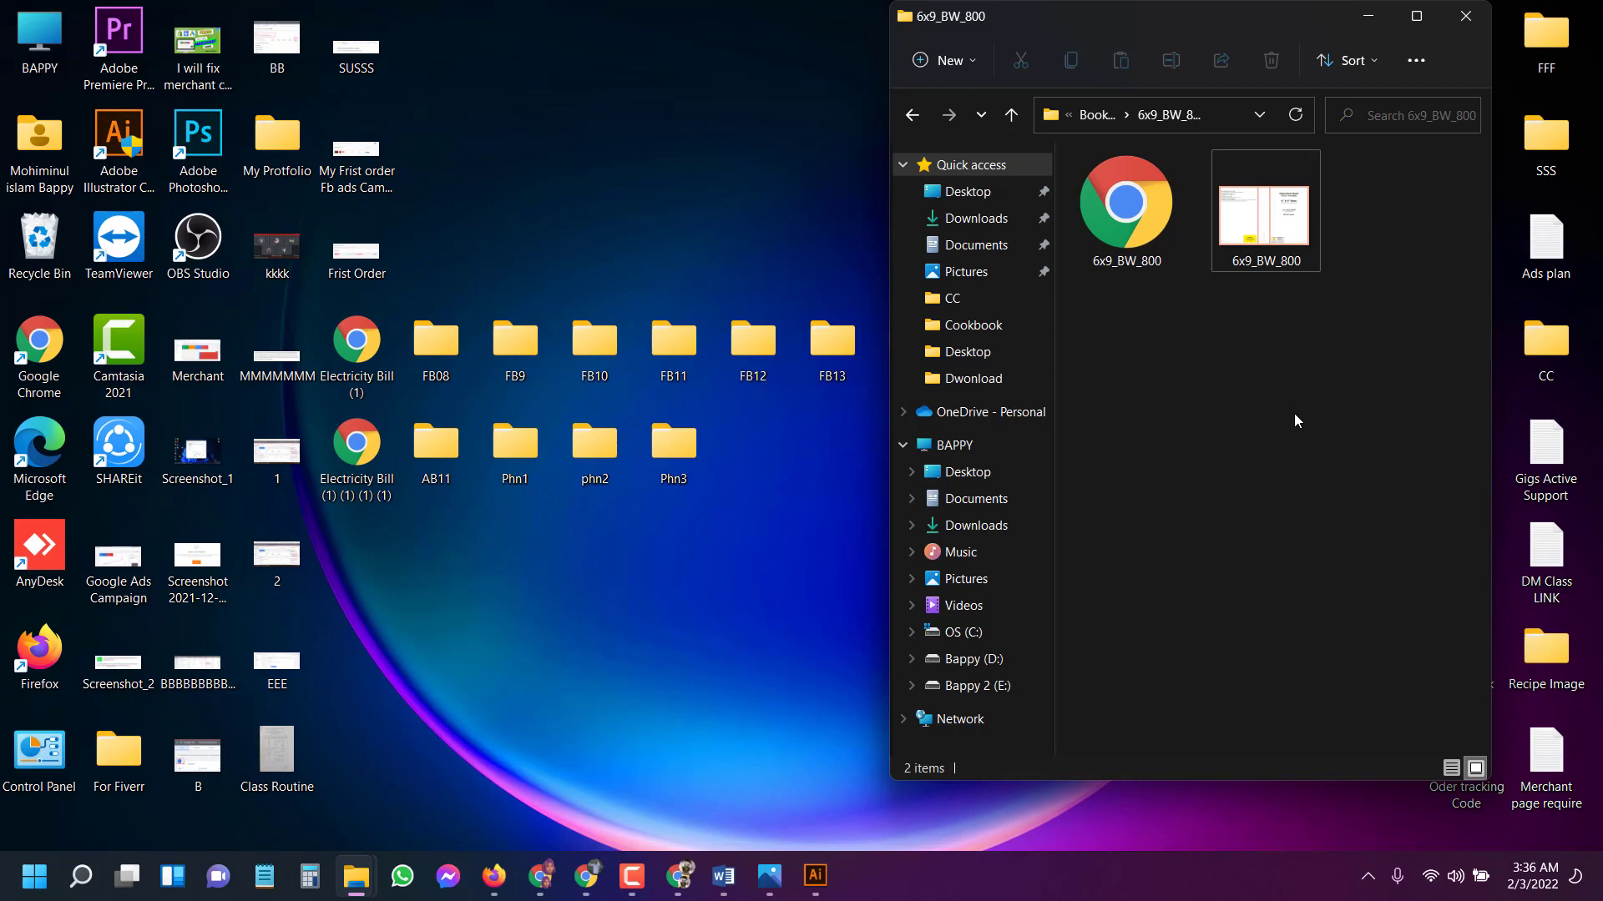
{"action": "left_click", "coordinate": [1244, 236]}
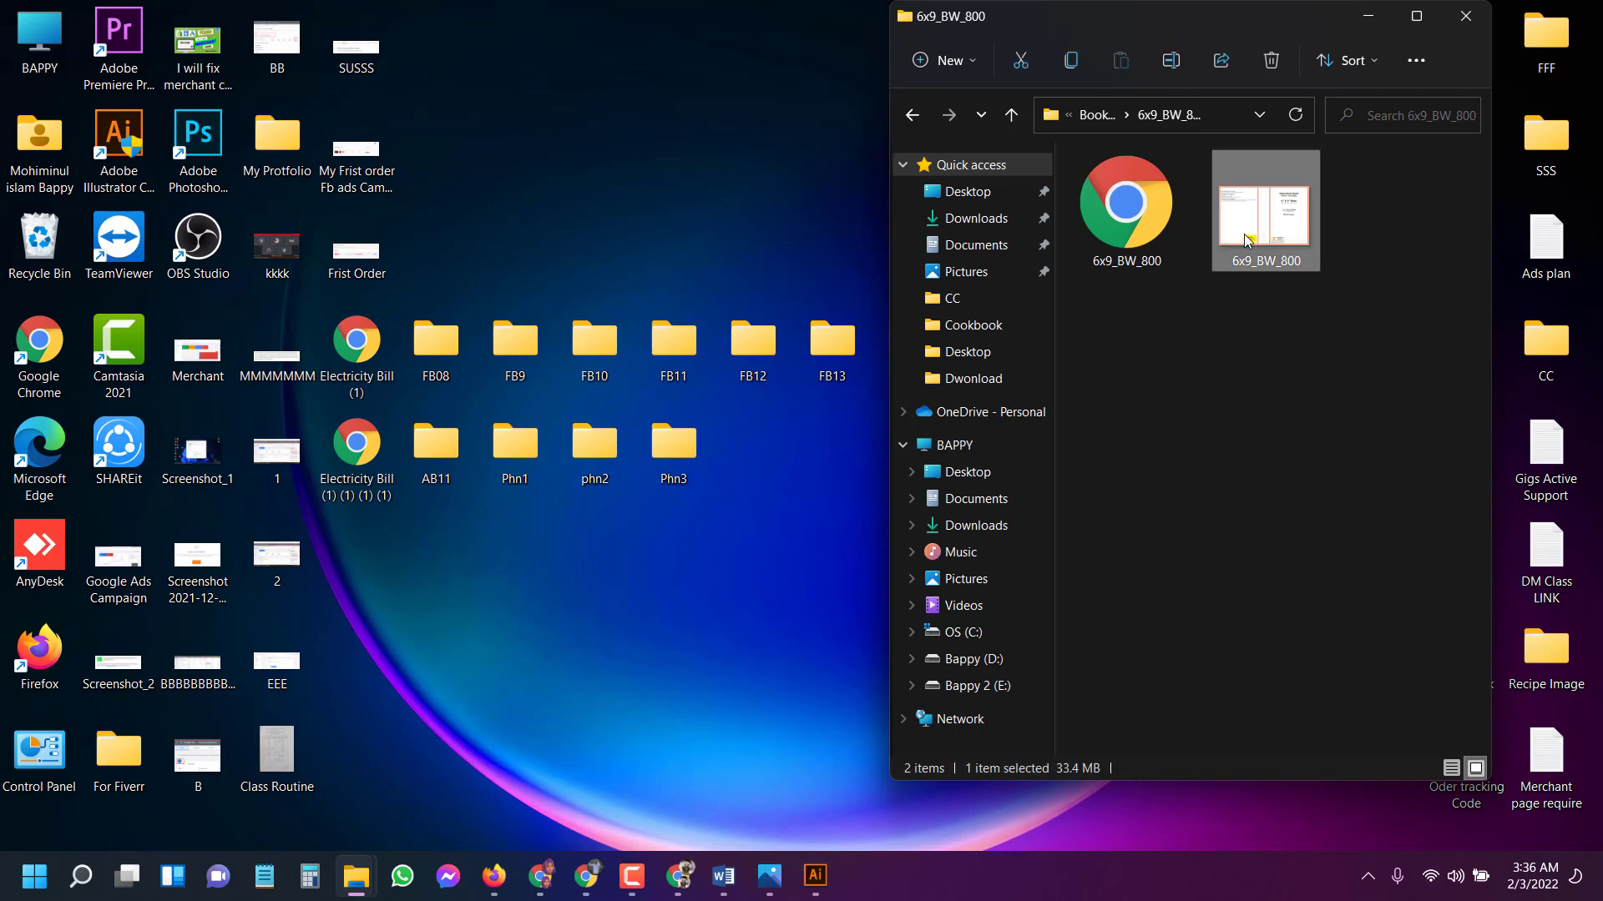
Open the 6x9_BW_800 file with Adobe Photoshop CC 2017 from its Open with menu.
{"action": "right_click", "coordinate": [1245, 211]}
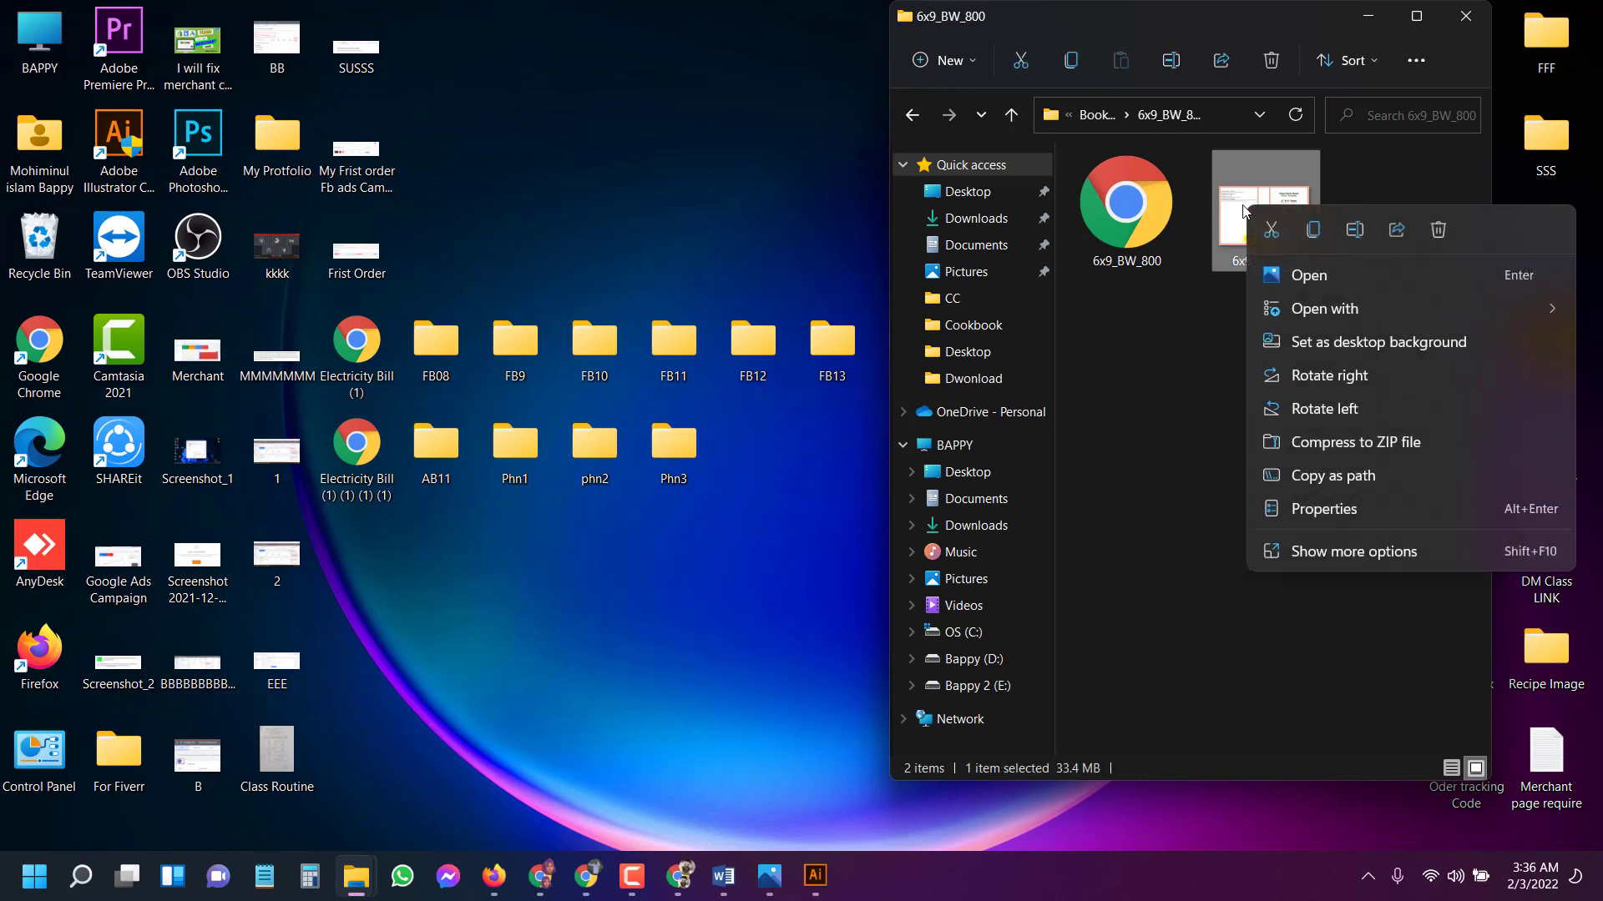
{"action": "left_click", "coordinate": [1335, 551]}
{"action": "mouse_move", "coordinate": [1353, 447]}
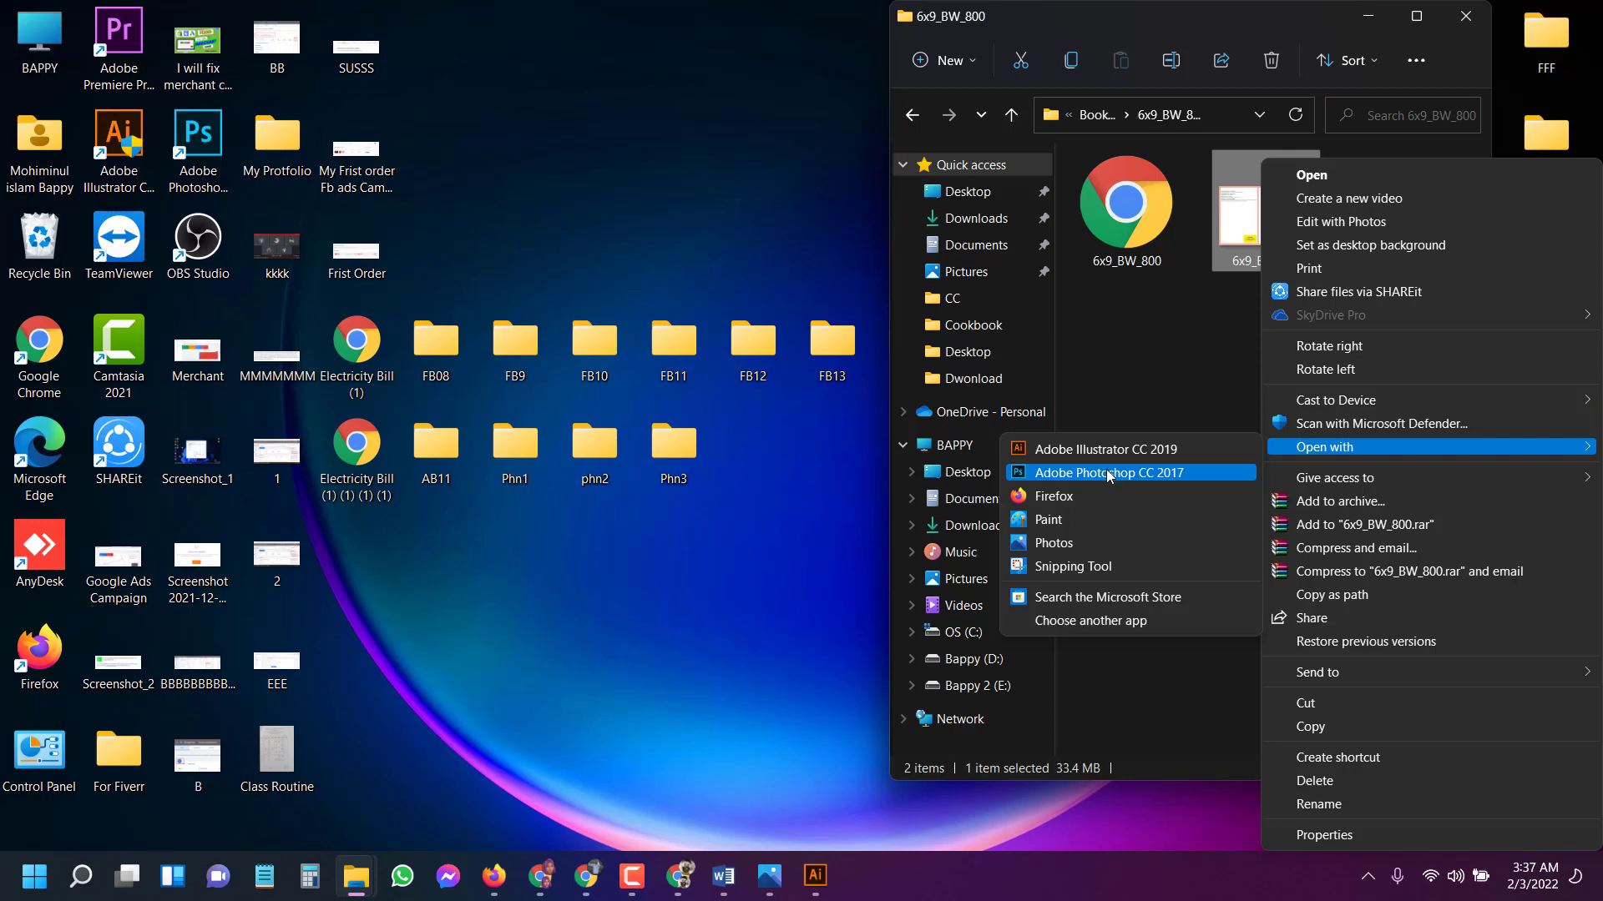
{"action": "left_click", "coordinate": [1159, 333]}
{"action": "right_click", "coordinate": [1256, 196]}
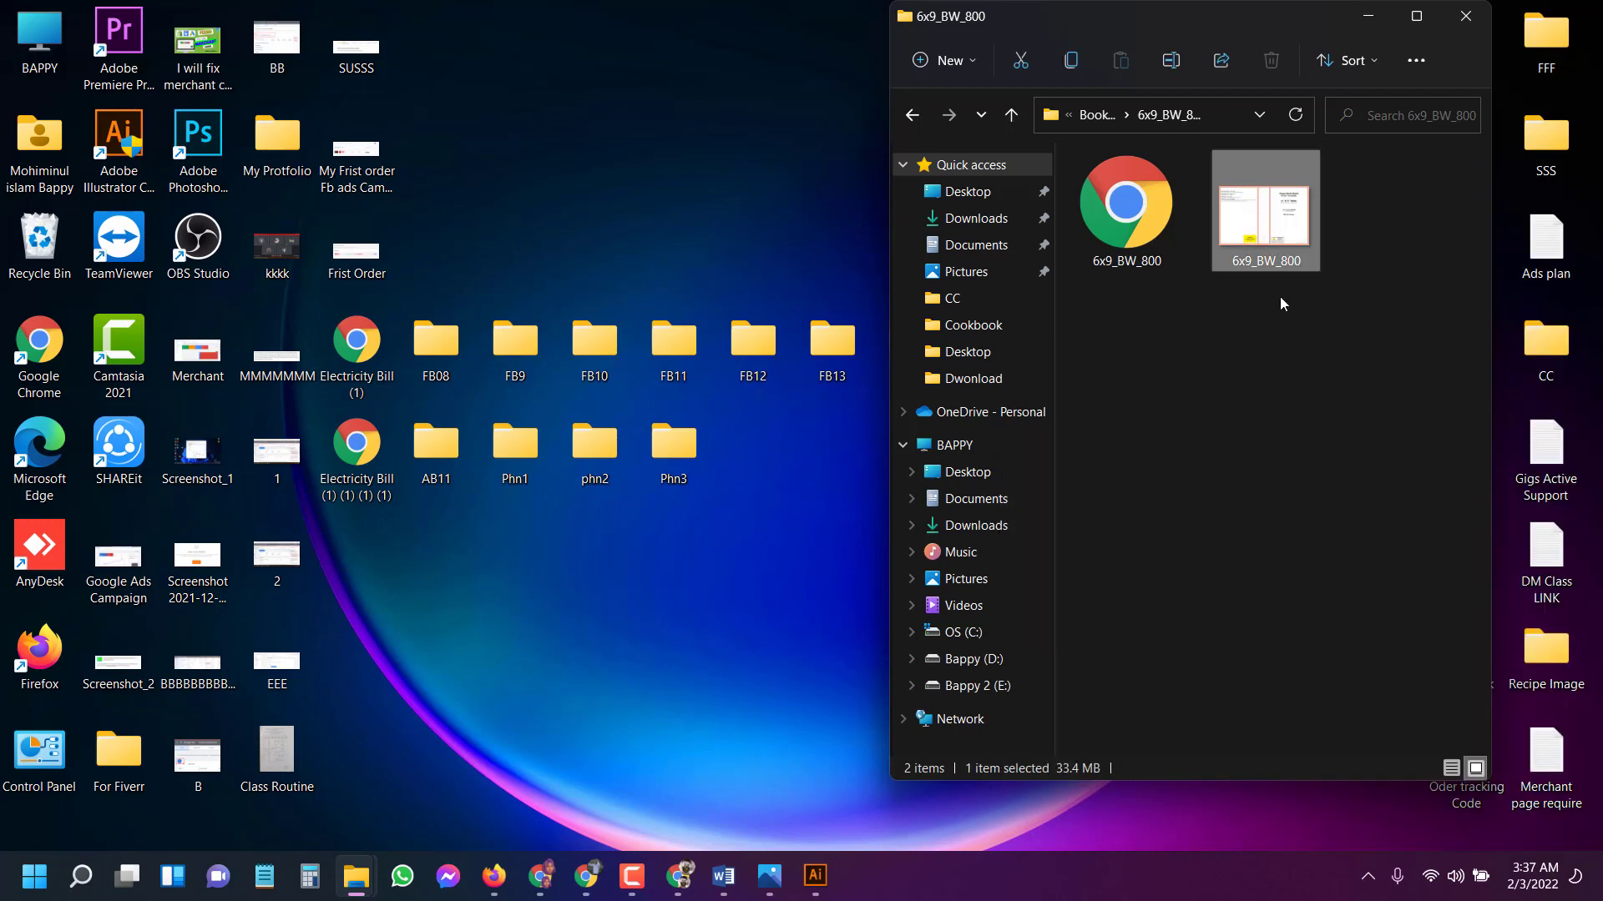
{"action": "left_click", "coordinate": [1336, 538]}
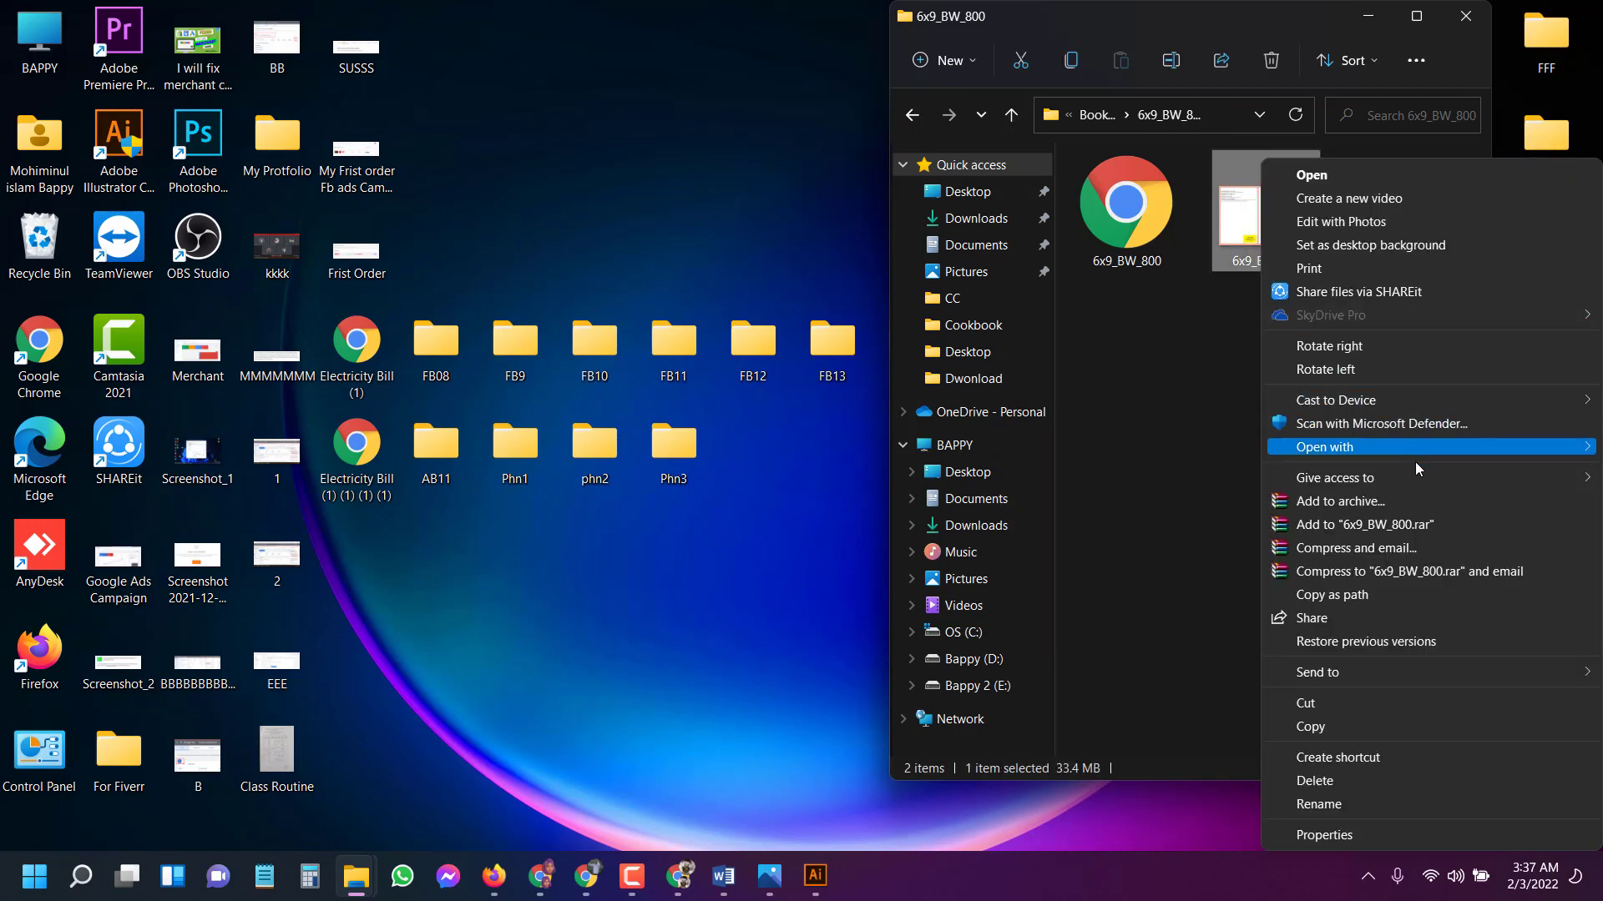
{"action": "mouse_move", "coordinate": [1420, 449]}
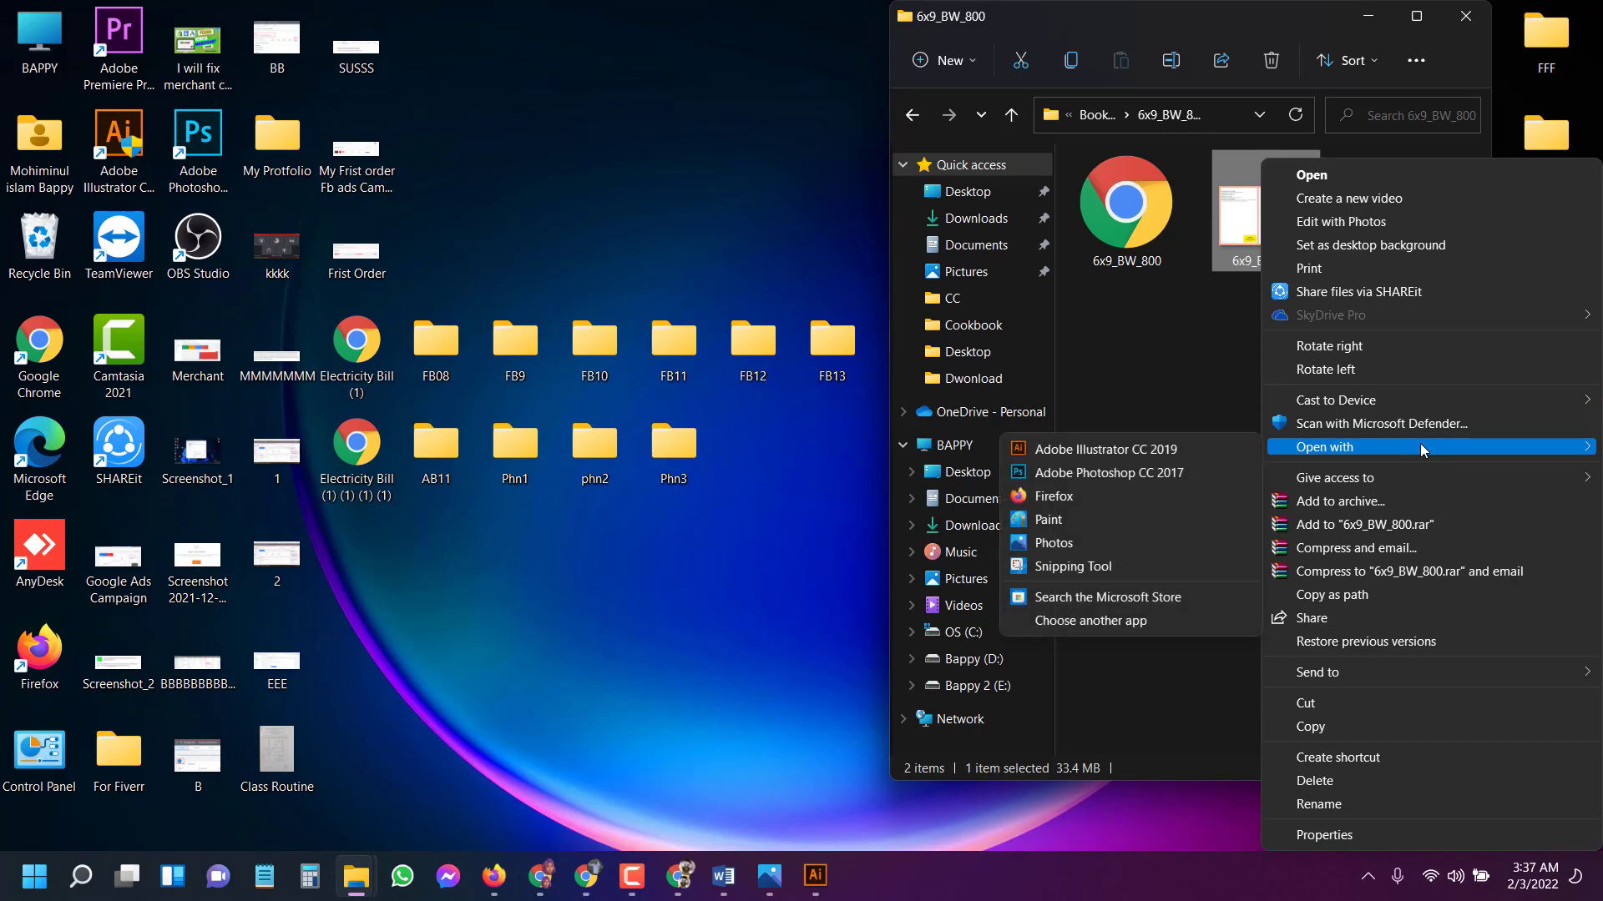
{"action": "left_click", "coordinate": [1136, 475]}
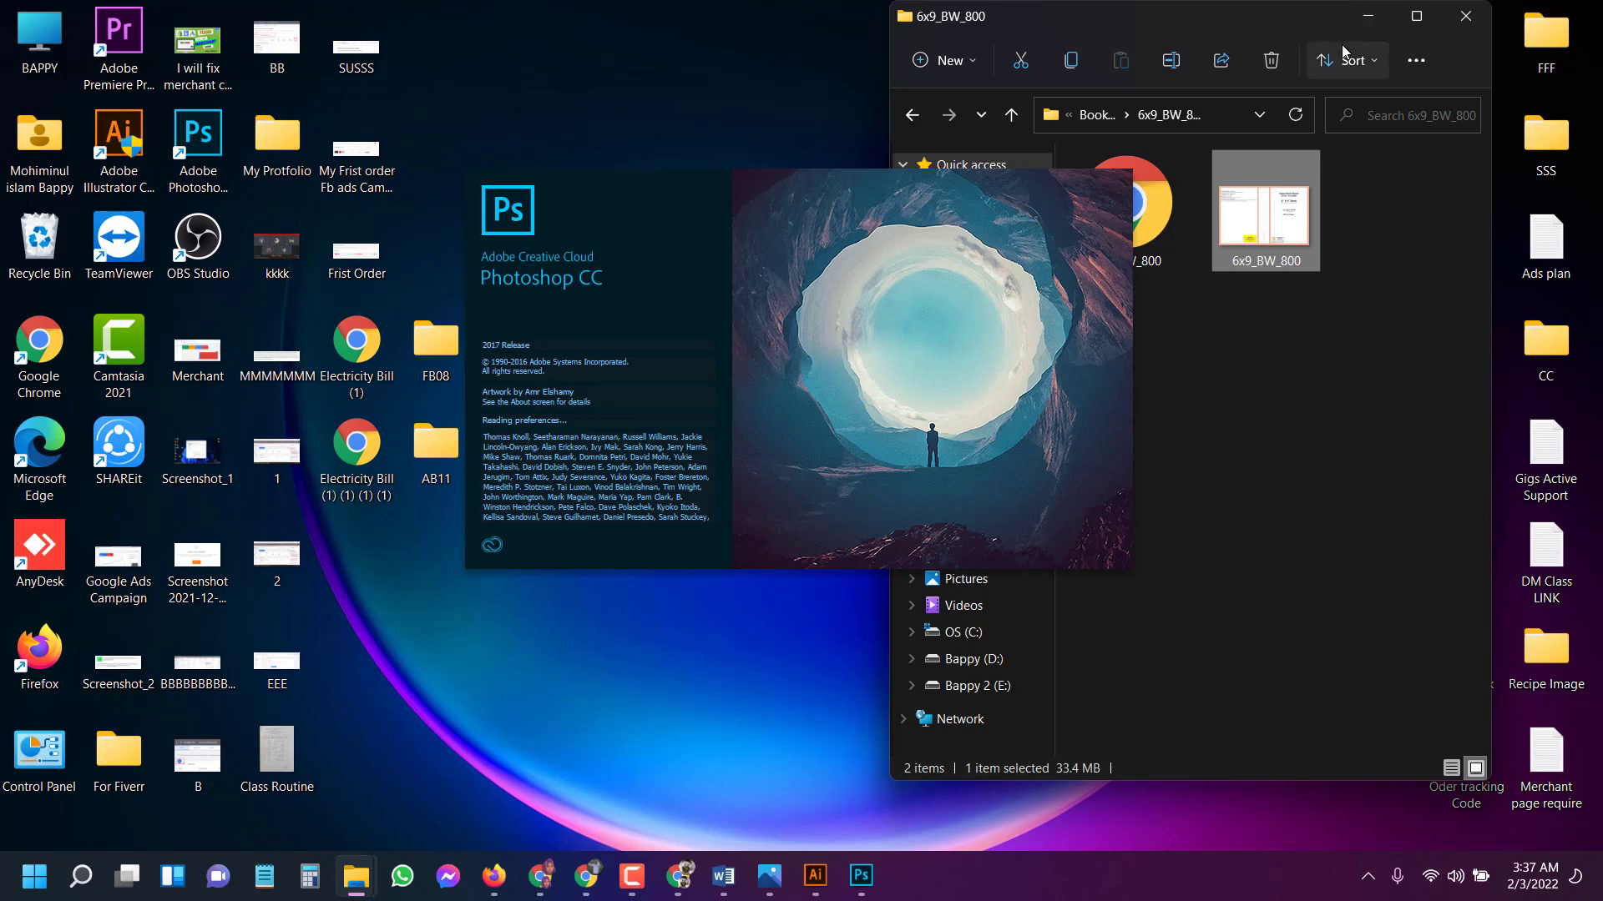
Close File Explorer and dismiss the desktop menu while Photoshop loads its empty workspace.
{"action": "left_click", "coordinate": [1465, 15]}
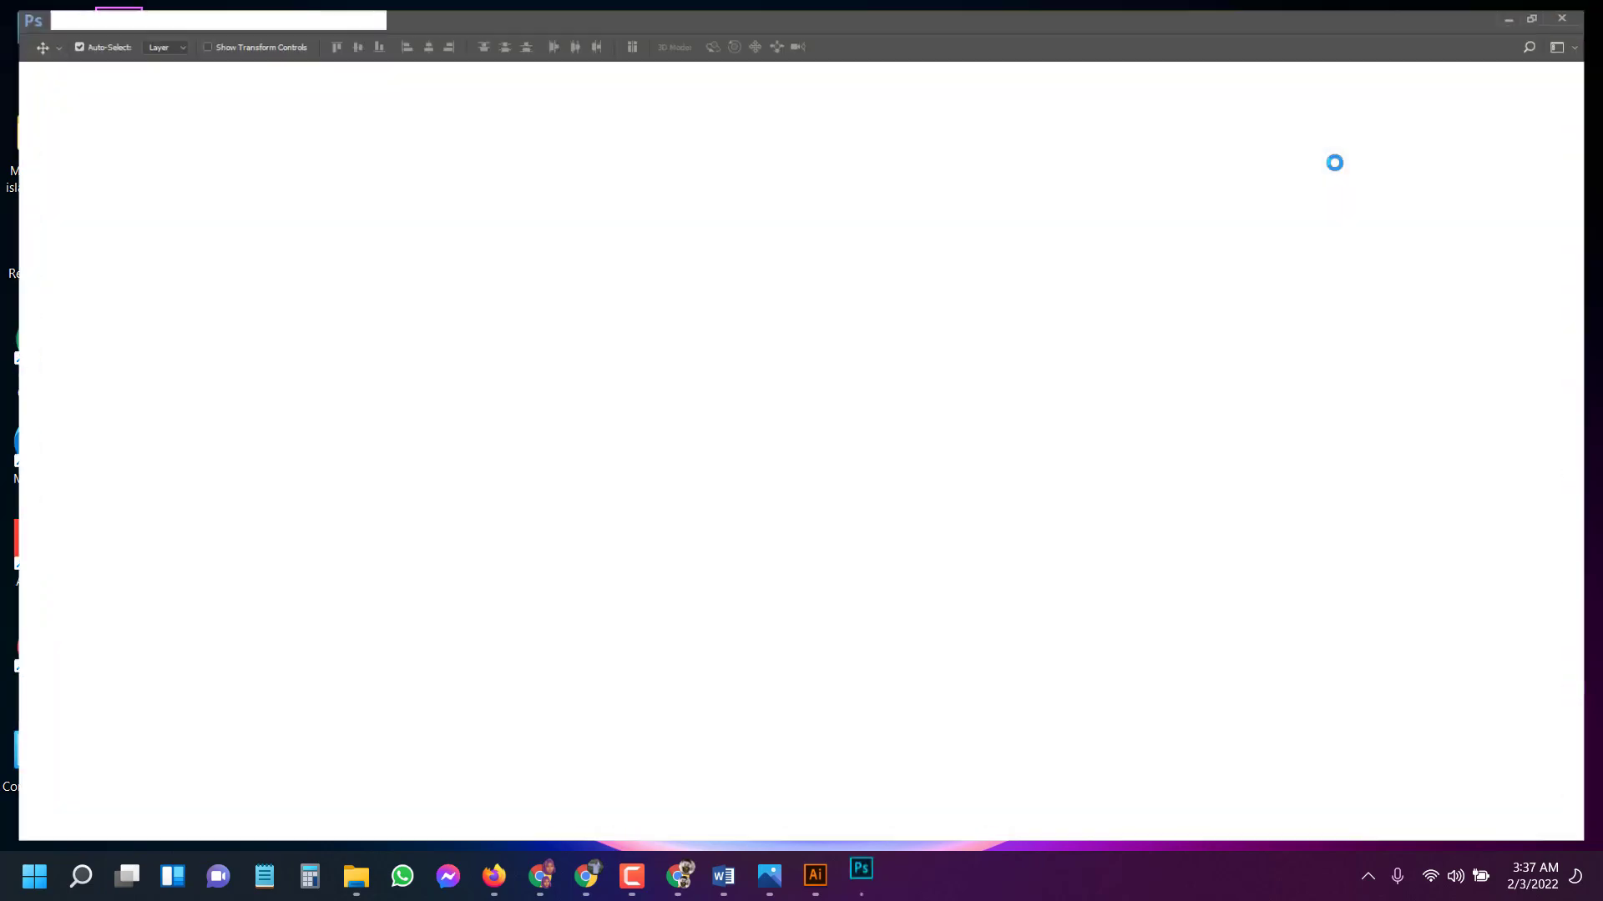
{"action": "right_click", "coordinate": [1336, 156]}
{"action": "left_click", "coordinate": [1339, 149]}
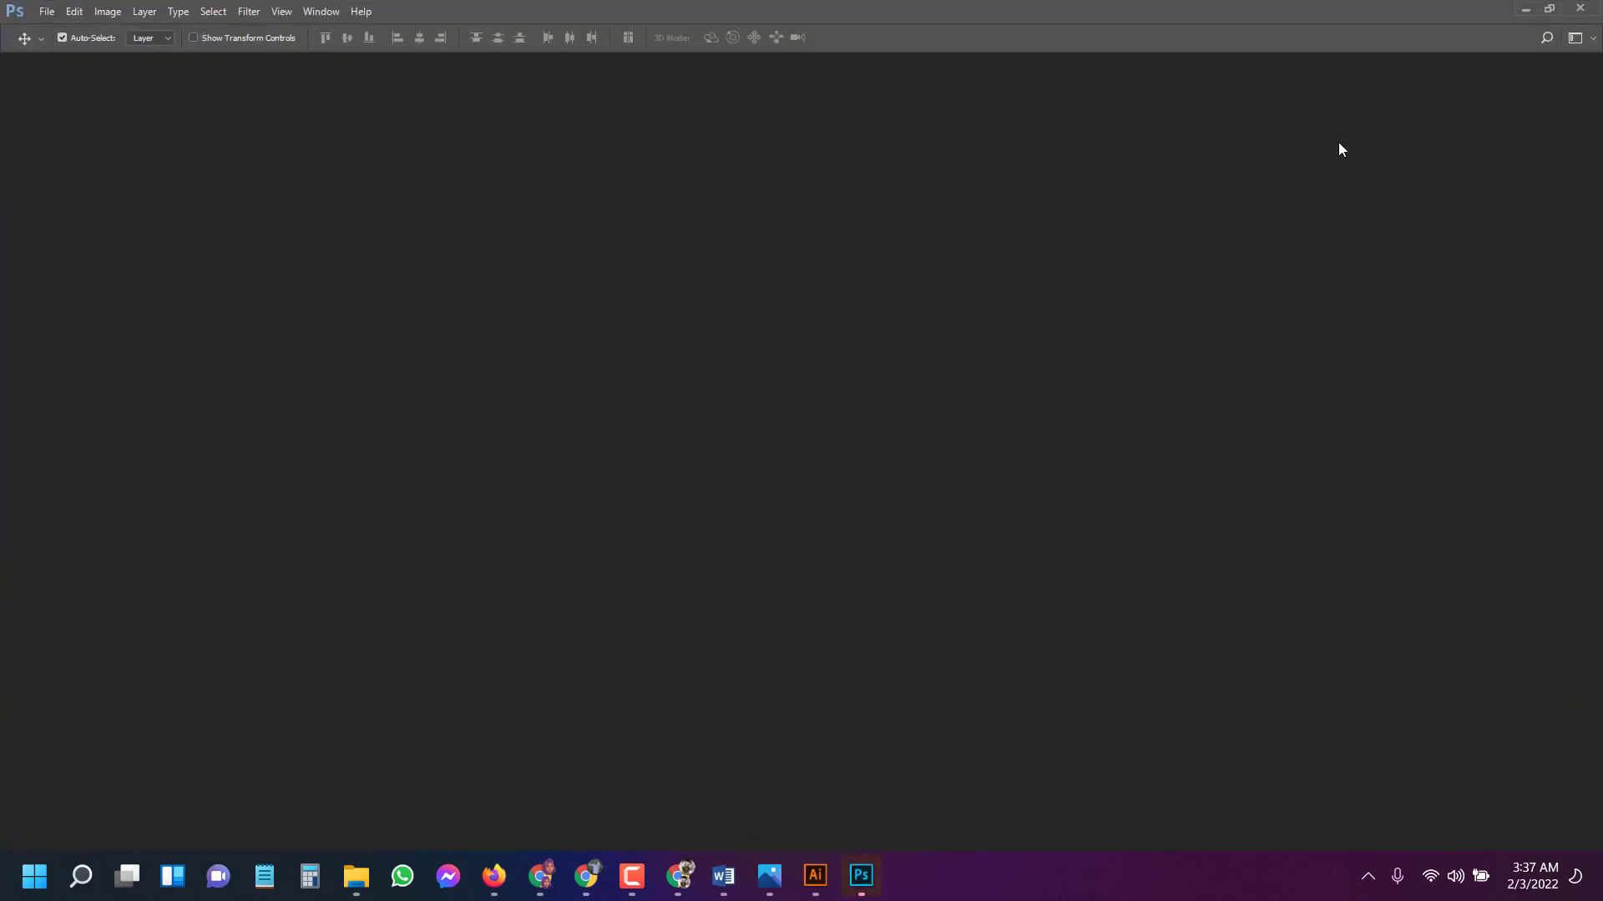
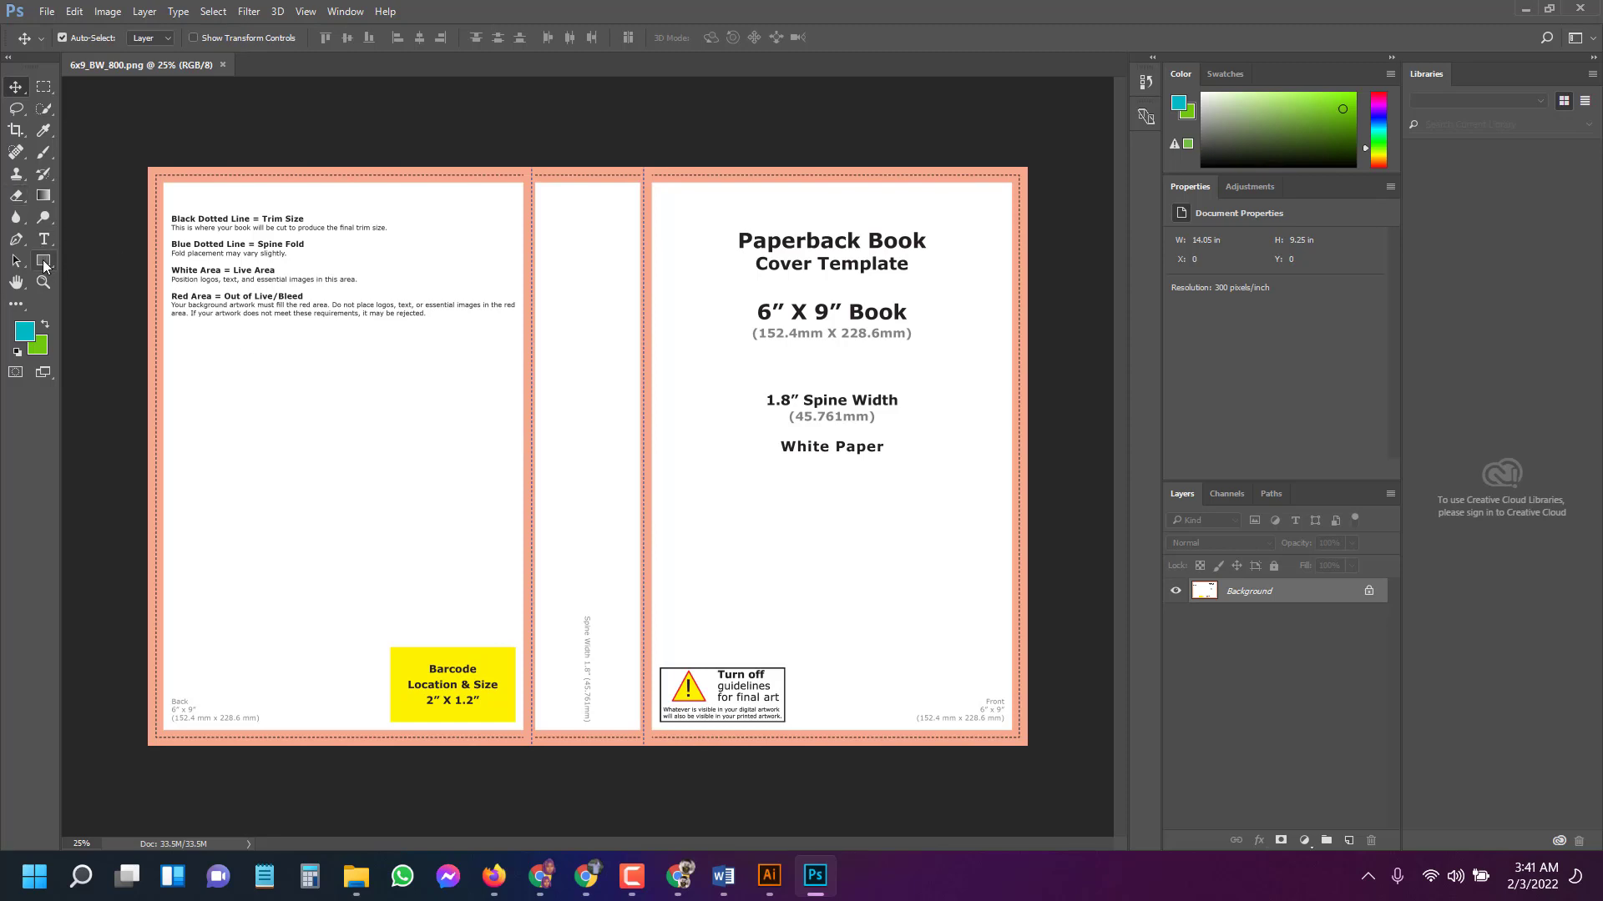
With the Rectangle tool active, convert the locked Background into an editable Layer 0.
{"action": "left_click", "coordinate": [44, 261]}
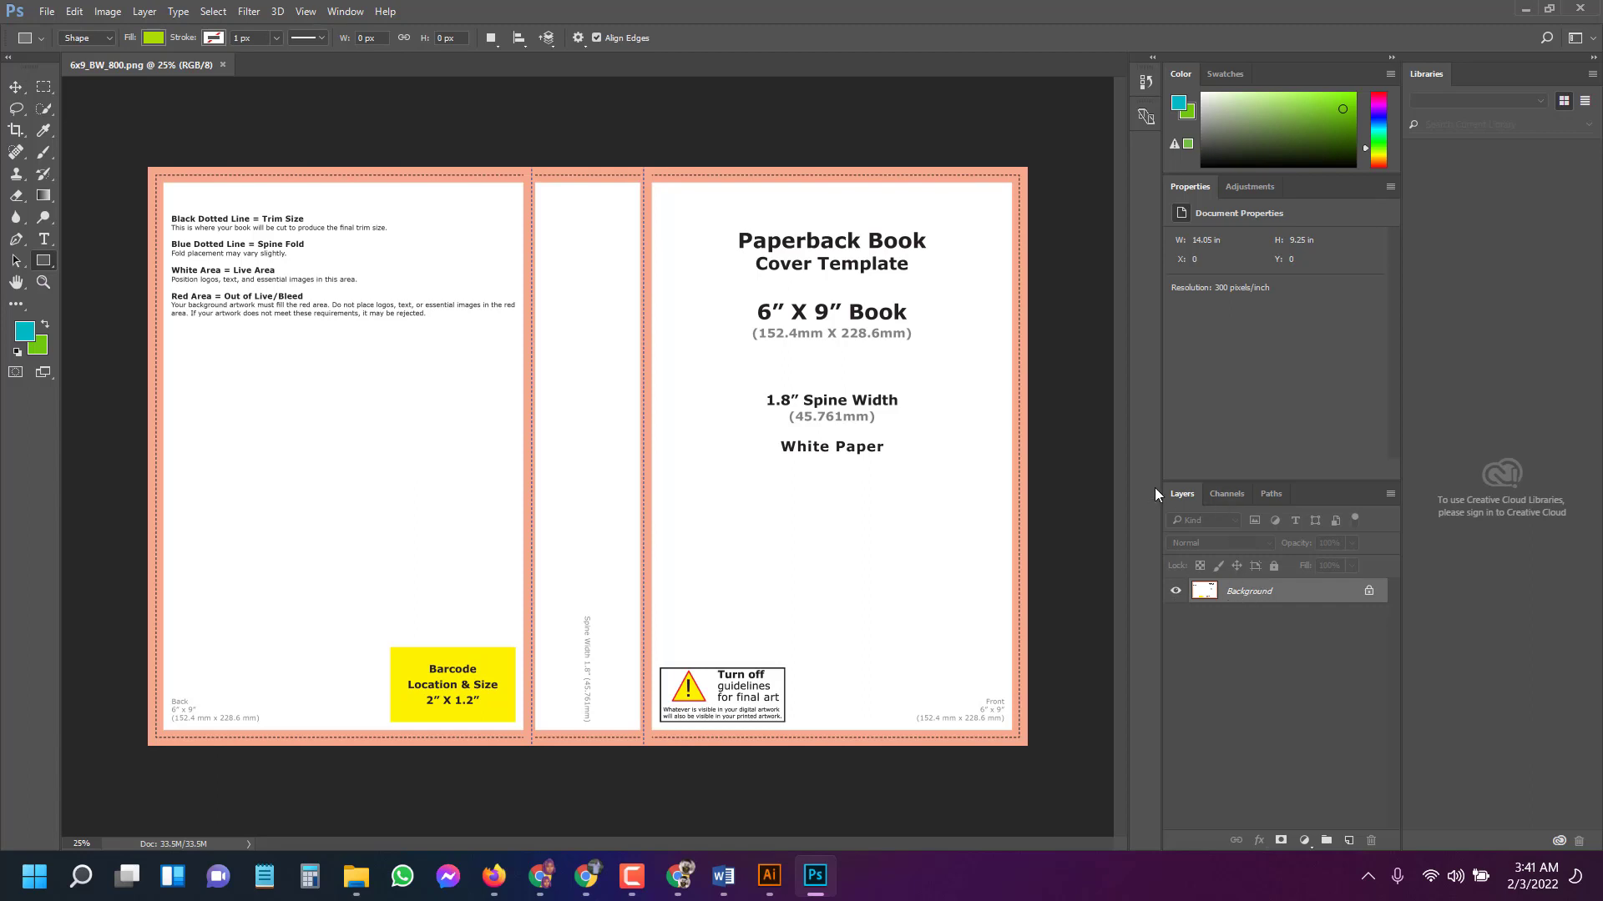
{"action": "double_click", "coordinate": [1241, 593]}
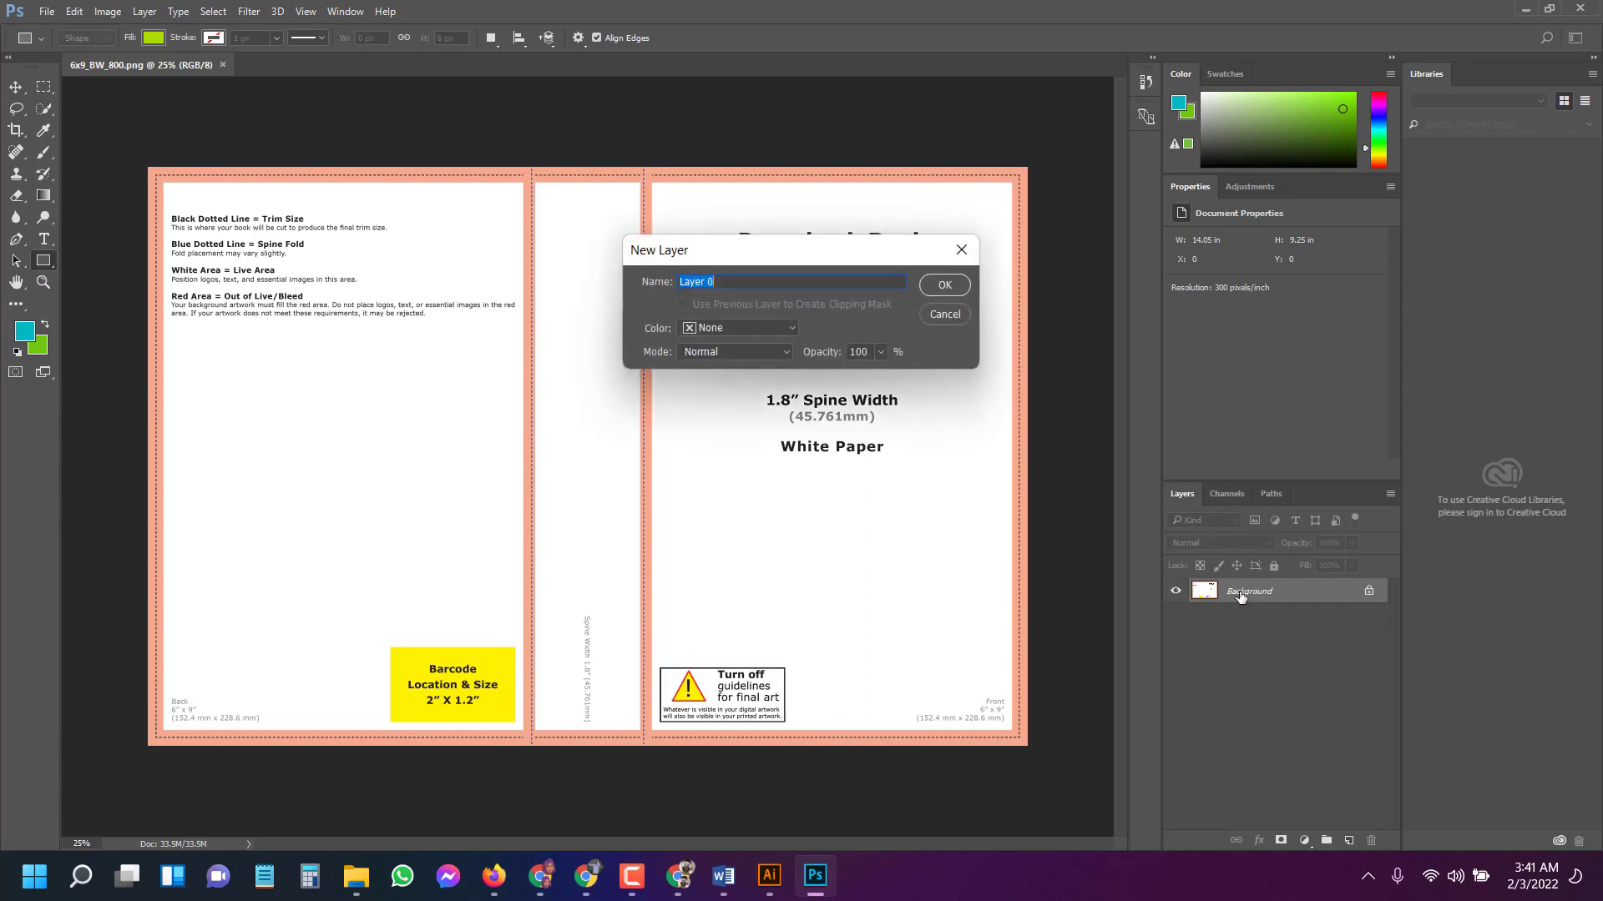
{"action": "left_click", "coordinate": [943, 286]}
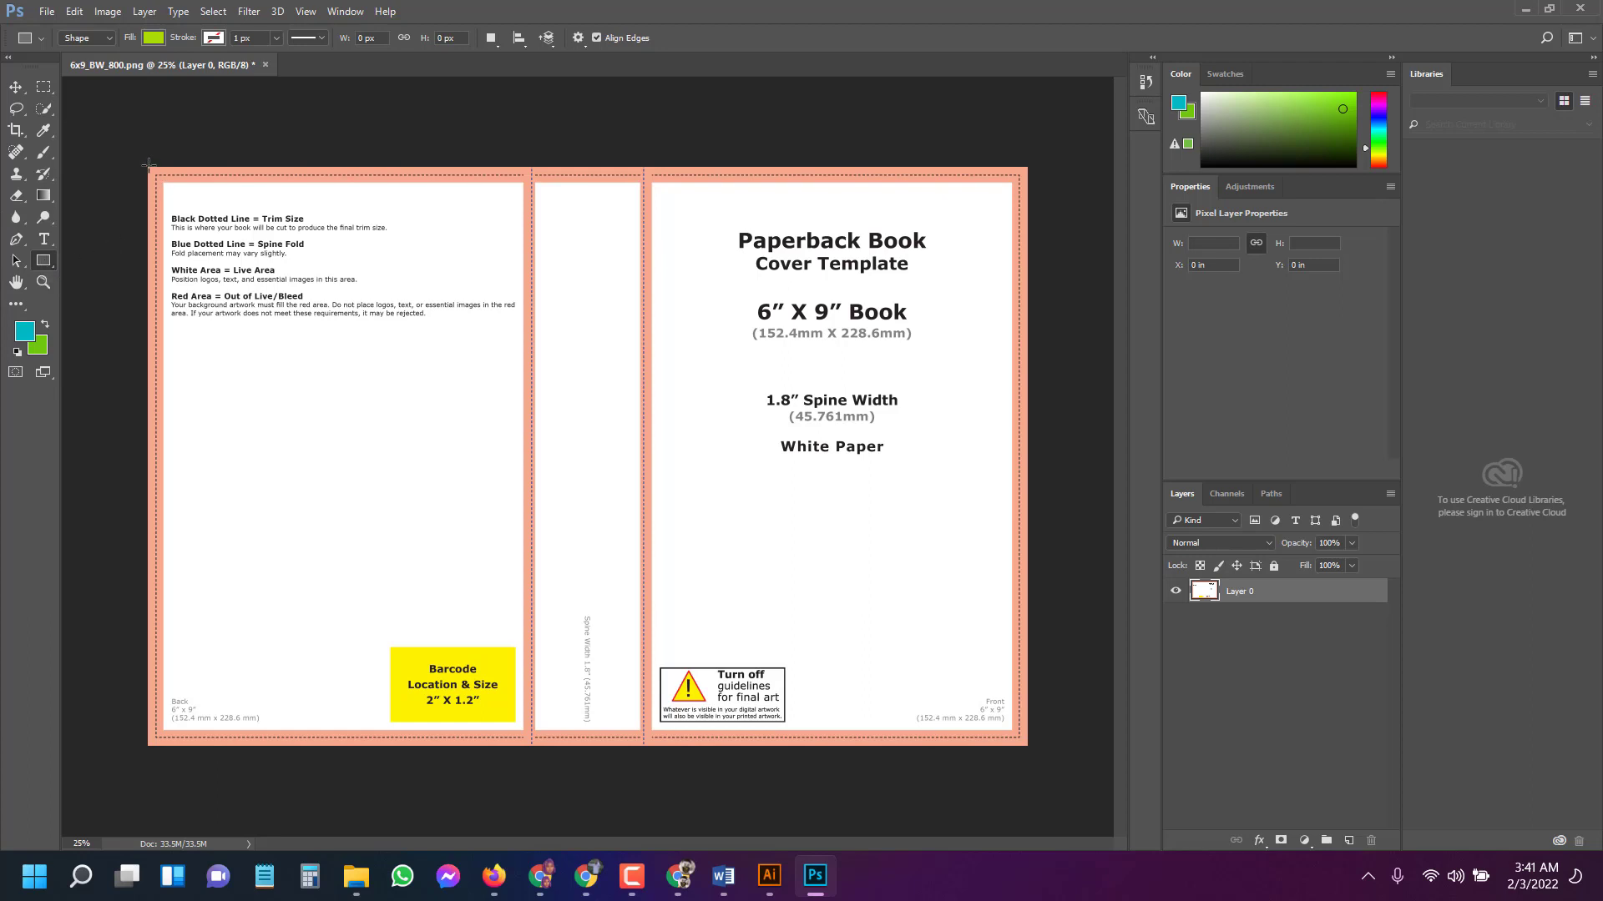
Draw a rectangle over the whole 4212 × 2775 px canvas and set the background colour to olive yellow.
{"action": "left_click_drag", "start_coordinate": [149, 167], "coordinate": [1027, 745]}
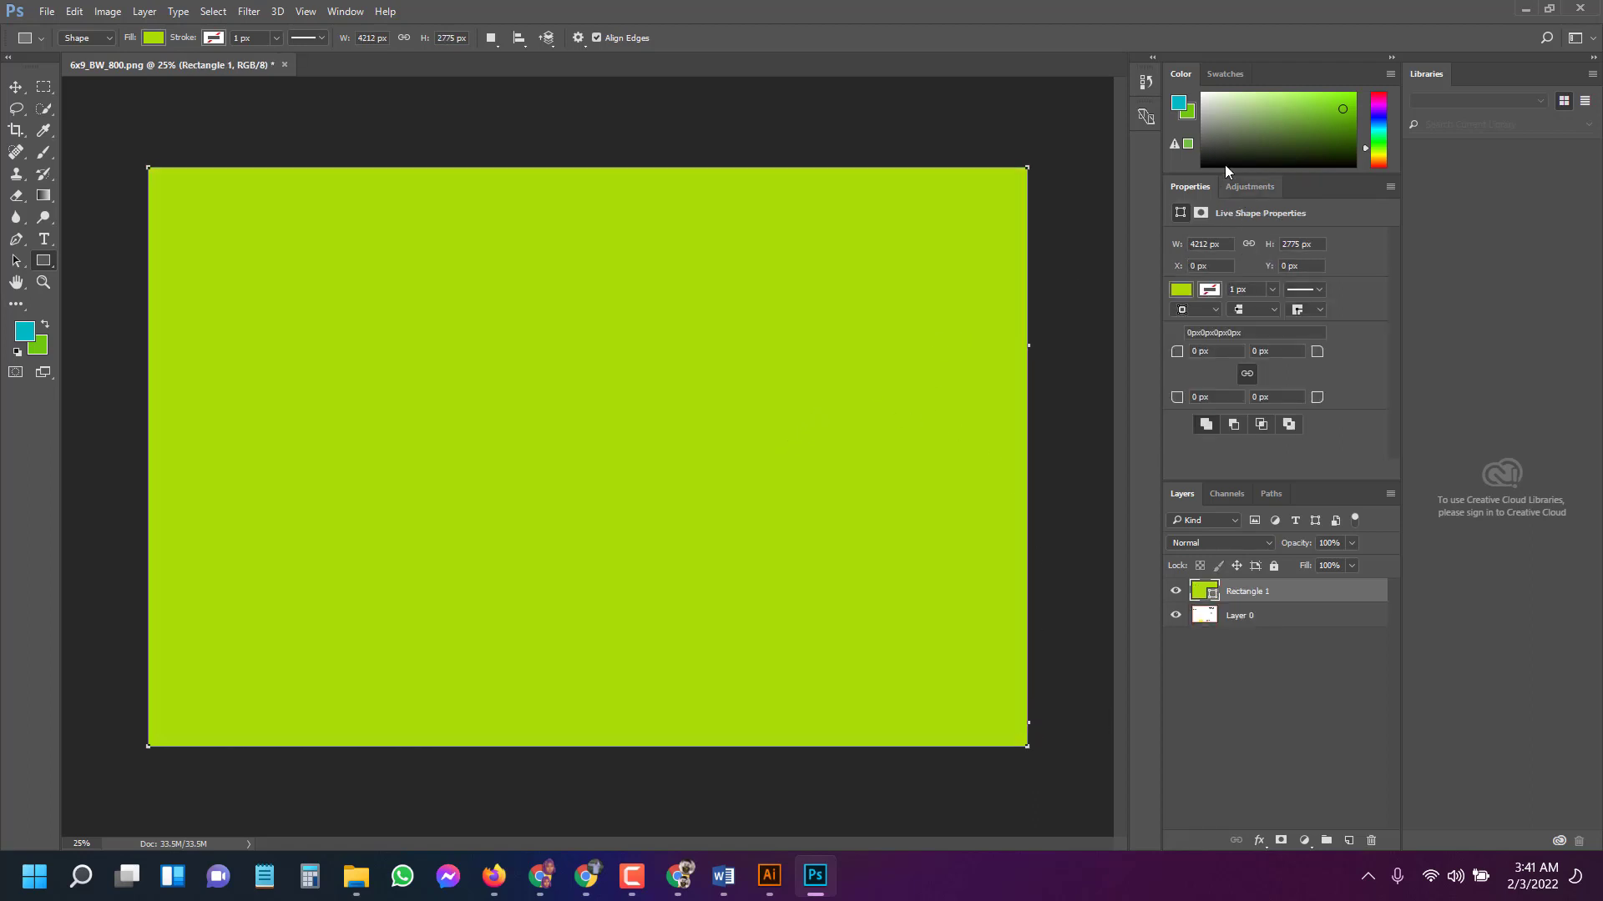
{"action": "left_click", "coordinate": [1379, 116]}
{"action": "left_click", "coordinate": [1308, 123]}
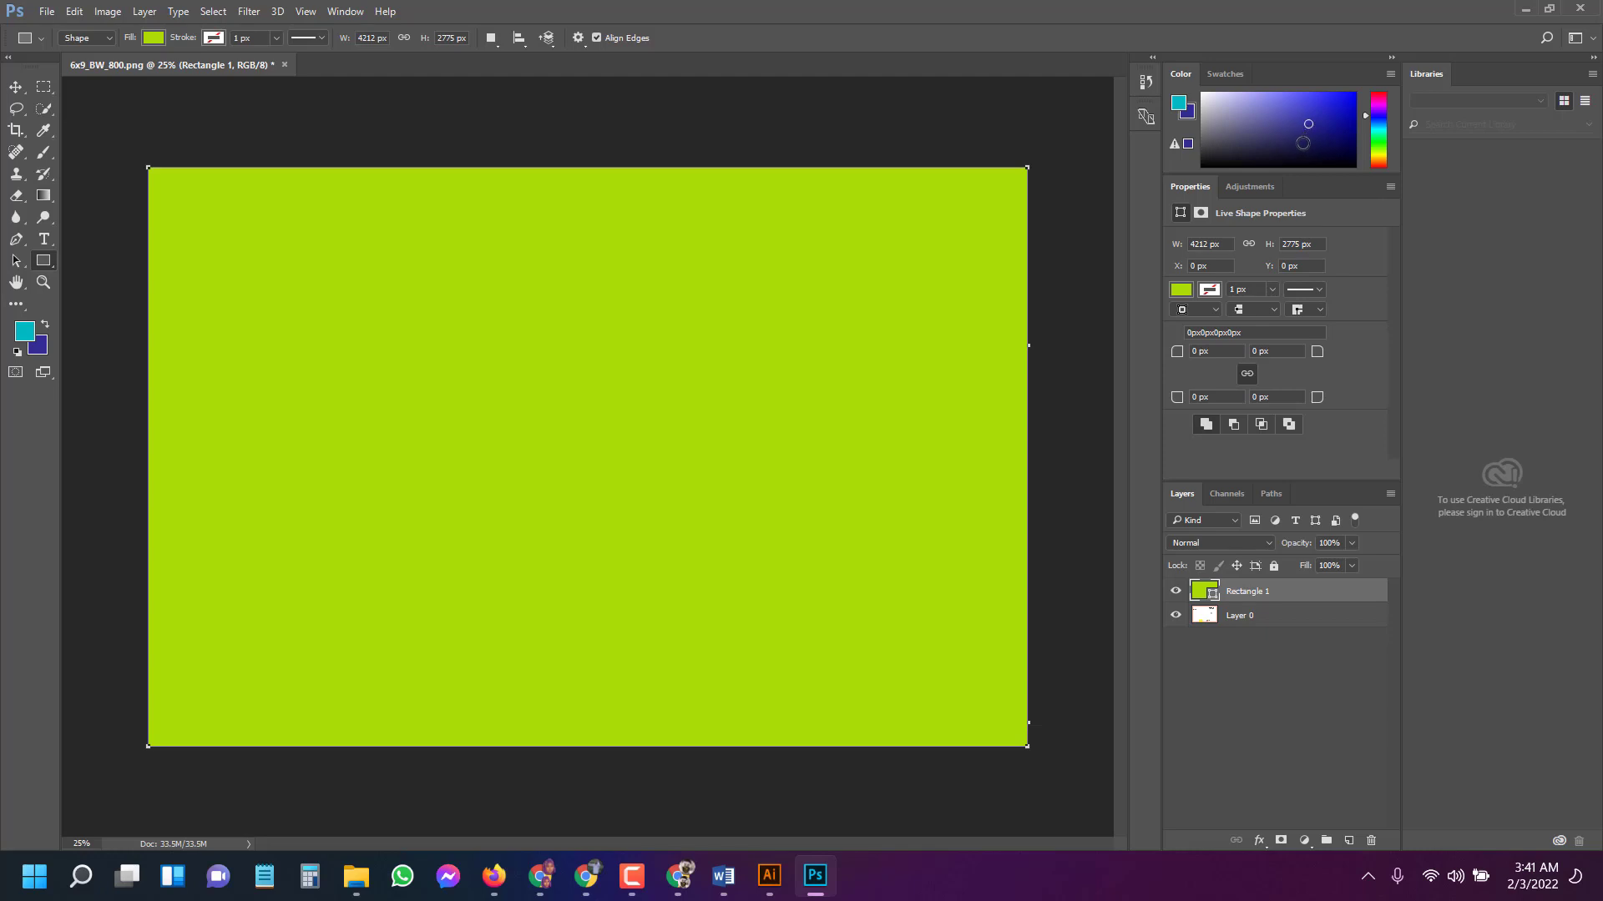
{"action": "left_click", "coordinate": [1229, 147]}
{"action": "left_click", "coordinate": [1379, 155]}
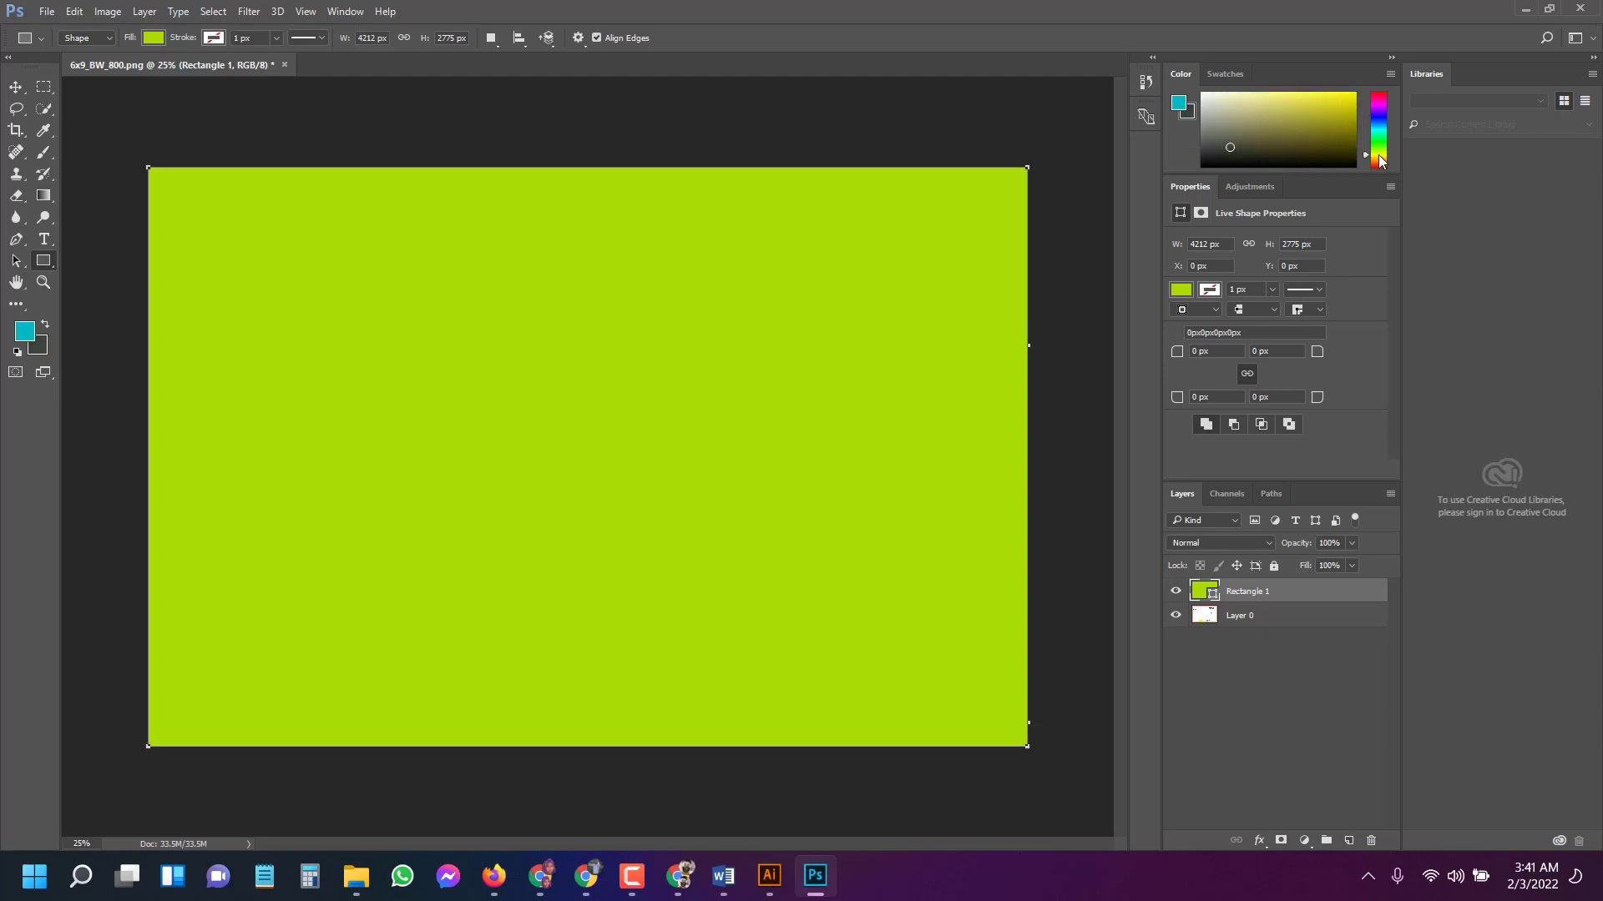
{"action": "left_click", "coordinate": [1286, 115]}
Set the rectangle's fill to dark crimson.
{"action": "left_click", "coordinate": [1181, 289]}
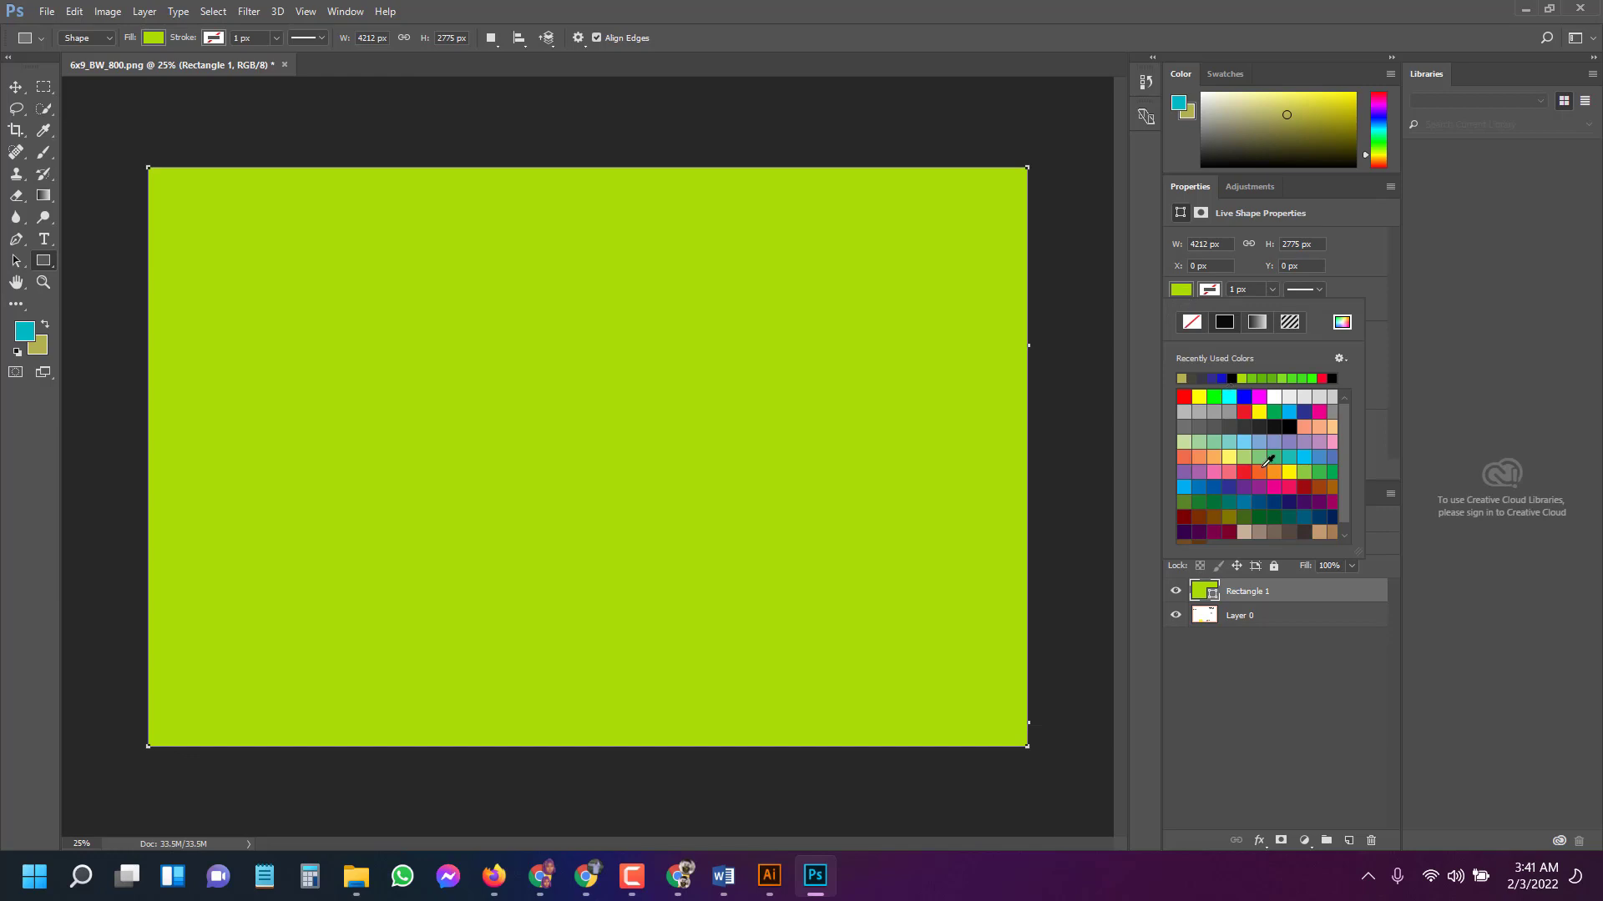
{"action": "left_click", "coordinate": [1227, 530]}
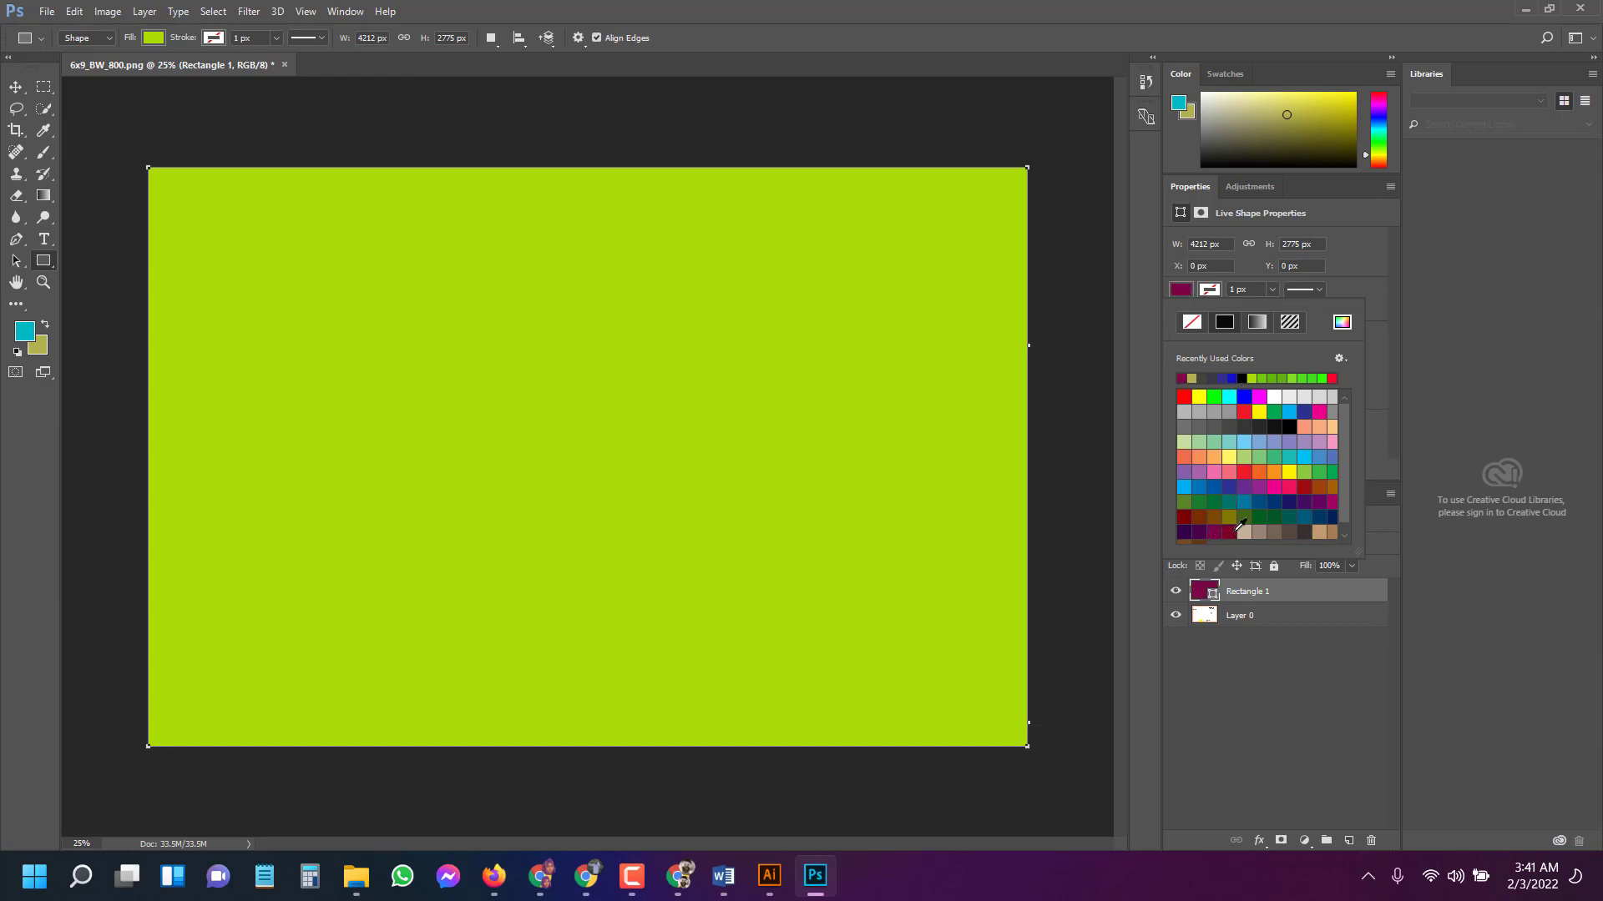
{"action": "left_click", "coordinate": [1230, 533]}
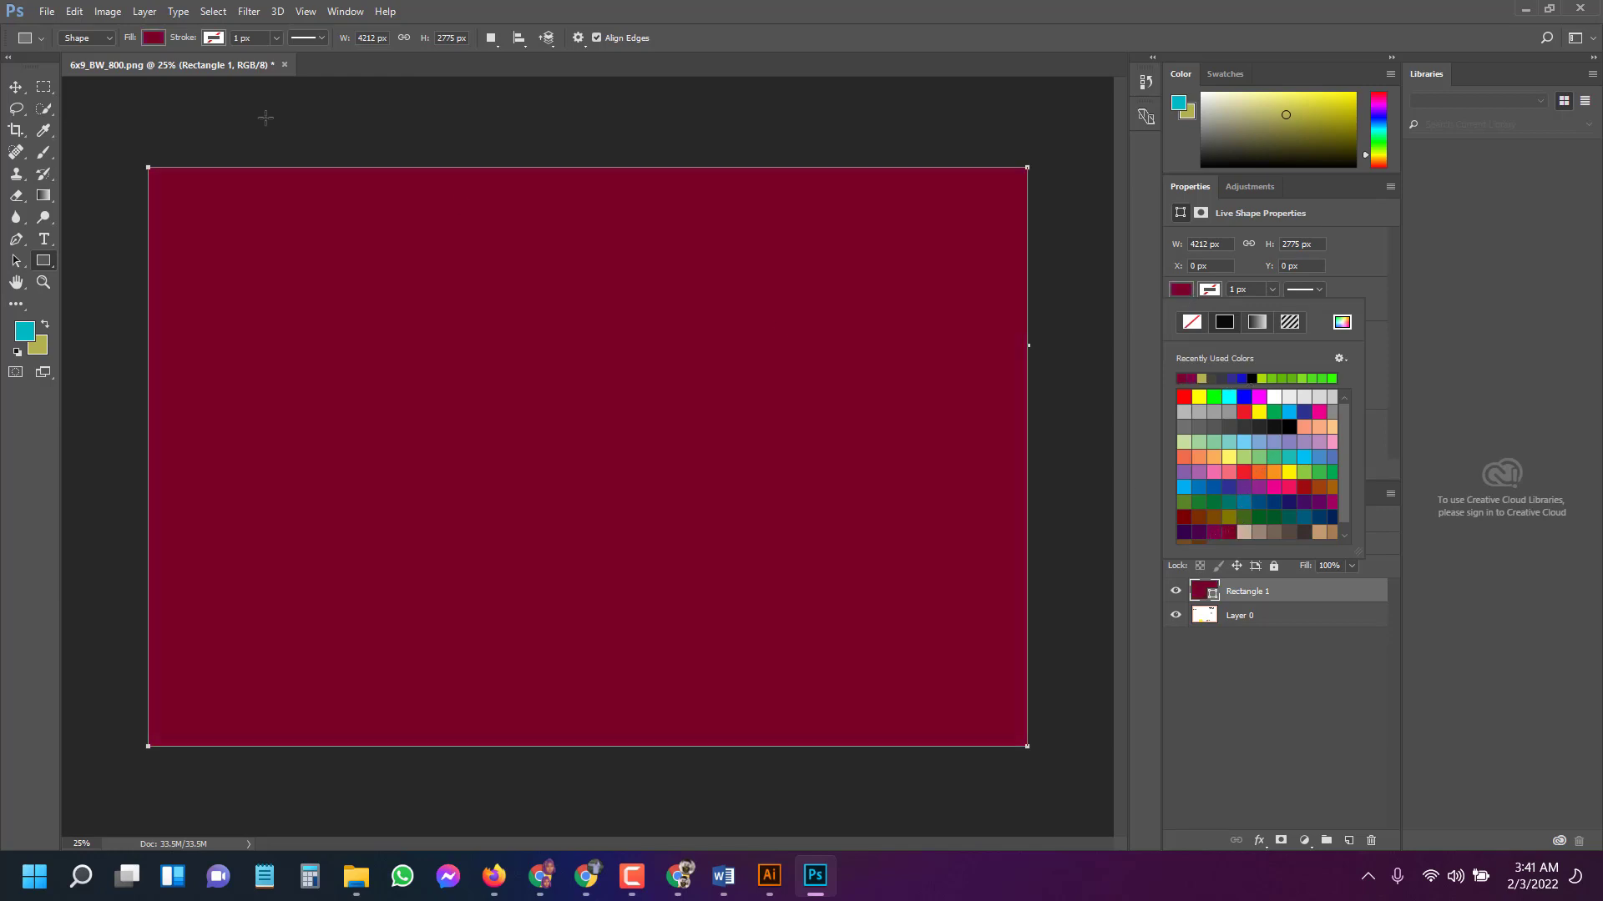
{"action": "left_click", "coordinate": [48, 11]}
{"action": "left_click", "coordinate": [47, 11]}
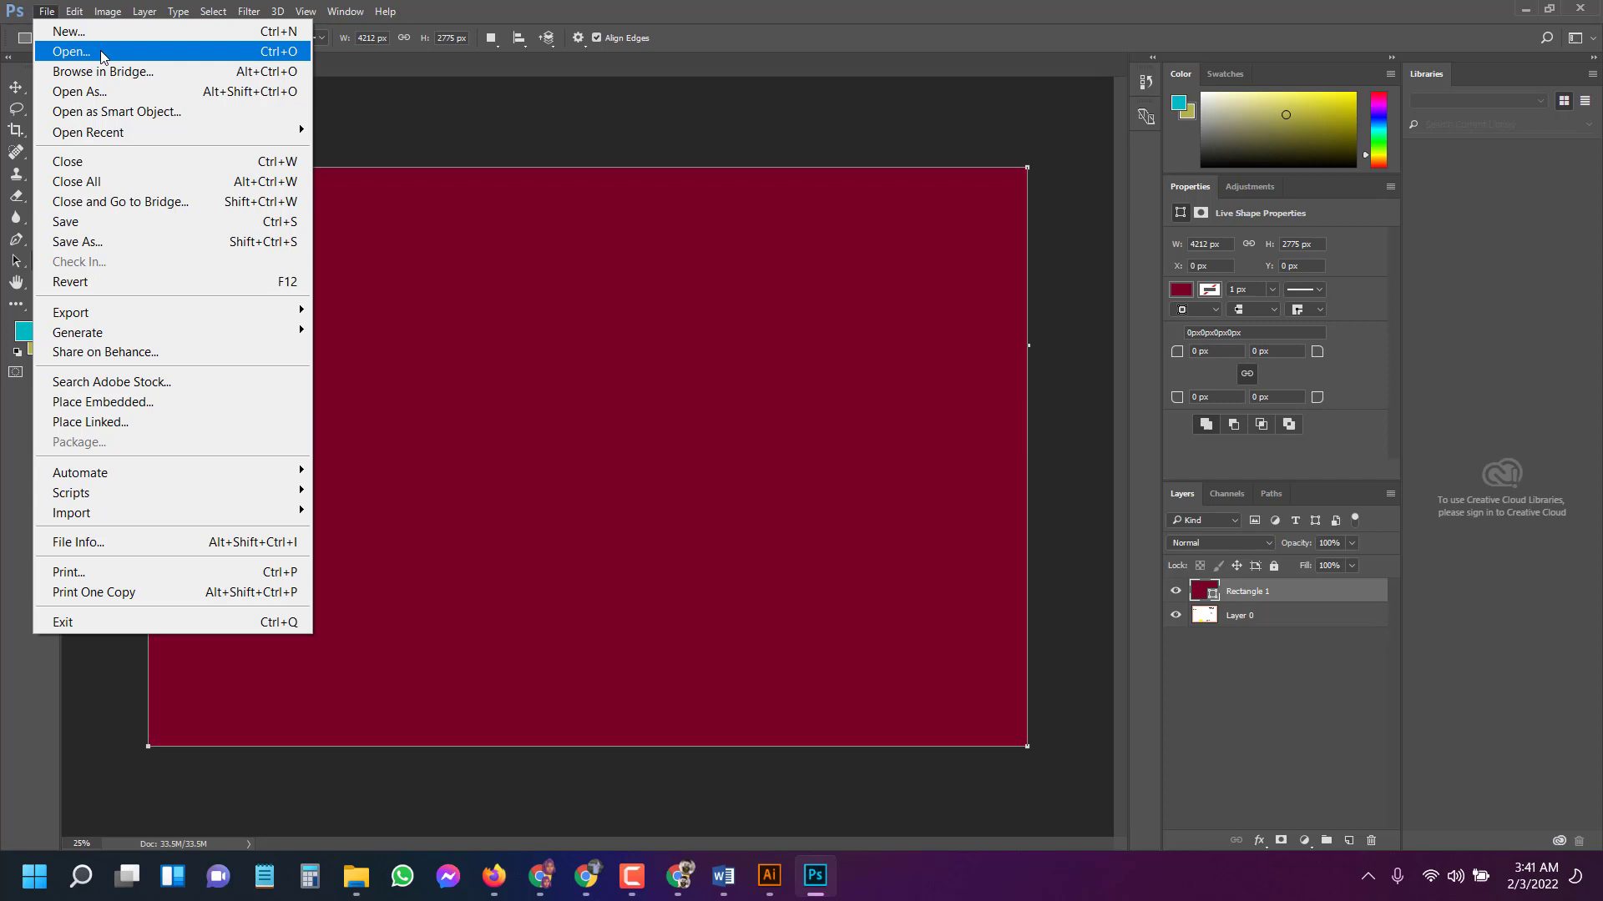
Open Untitled-1-01 and Untitled-2-01 together from the CC folder.
{"action": "left_click", "coordinate": [48, 11]}
{"action": "left_click", "coordinate": [47, 11]}
{"action": "left_click", "coordinate": [93, 52]}
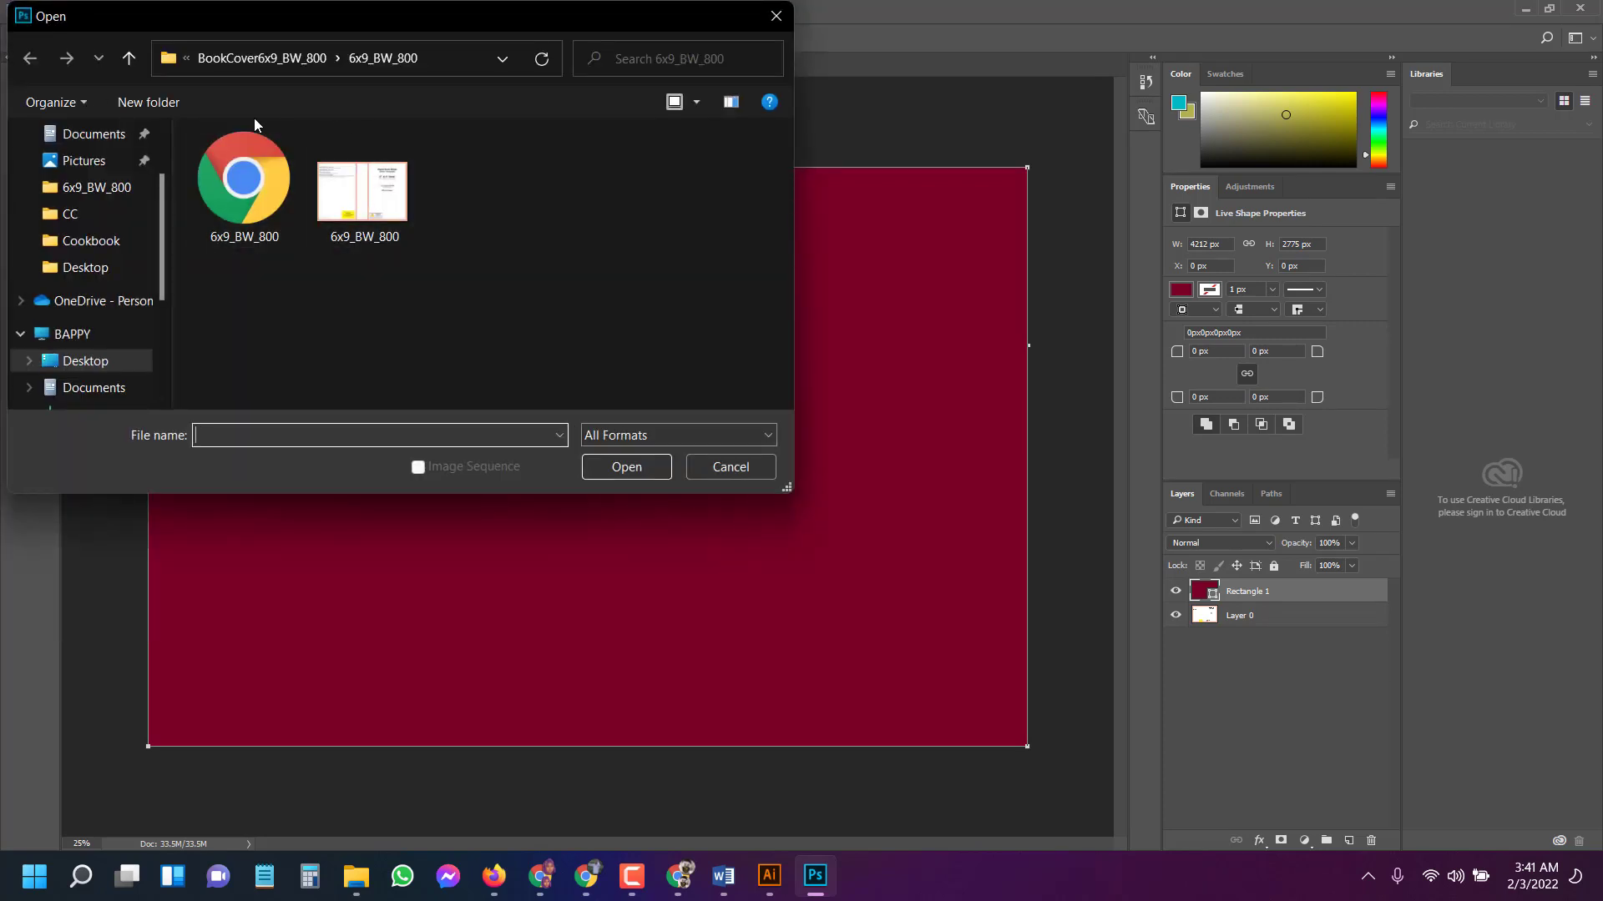
{"action": "left_click", "coordinate": [128, 58]}
{"action": "left_click", "coordinate": [129, 58]}
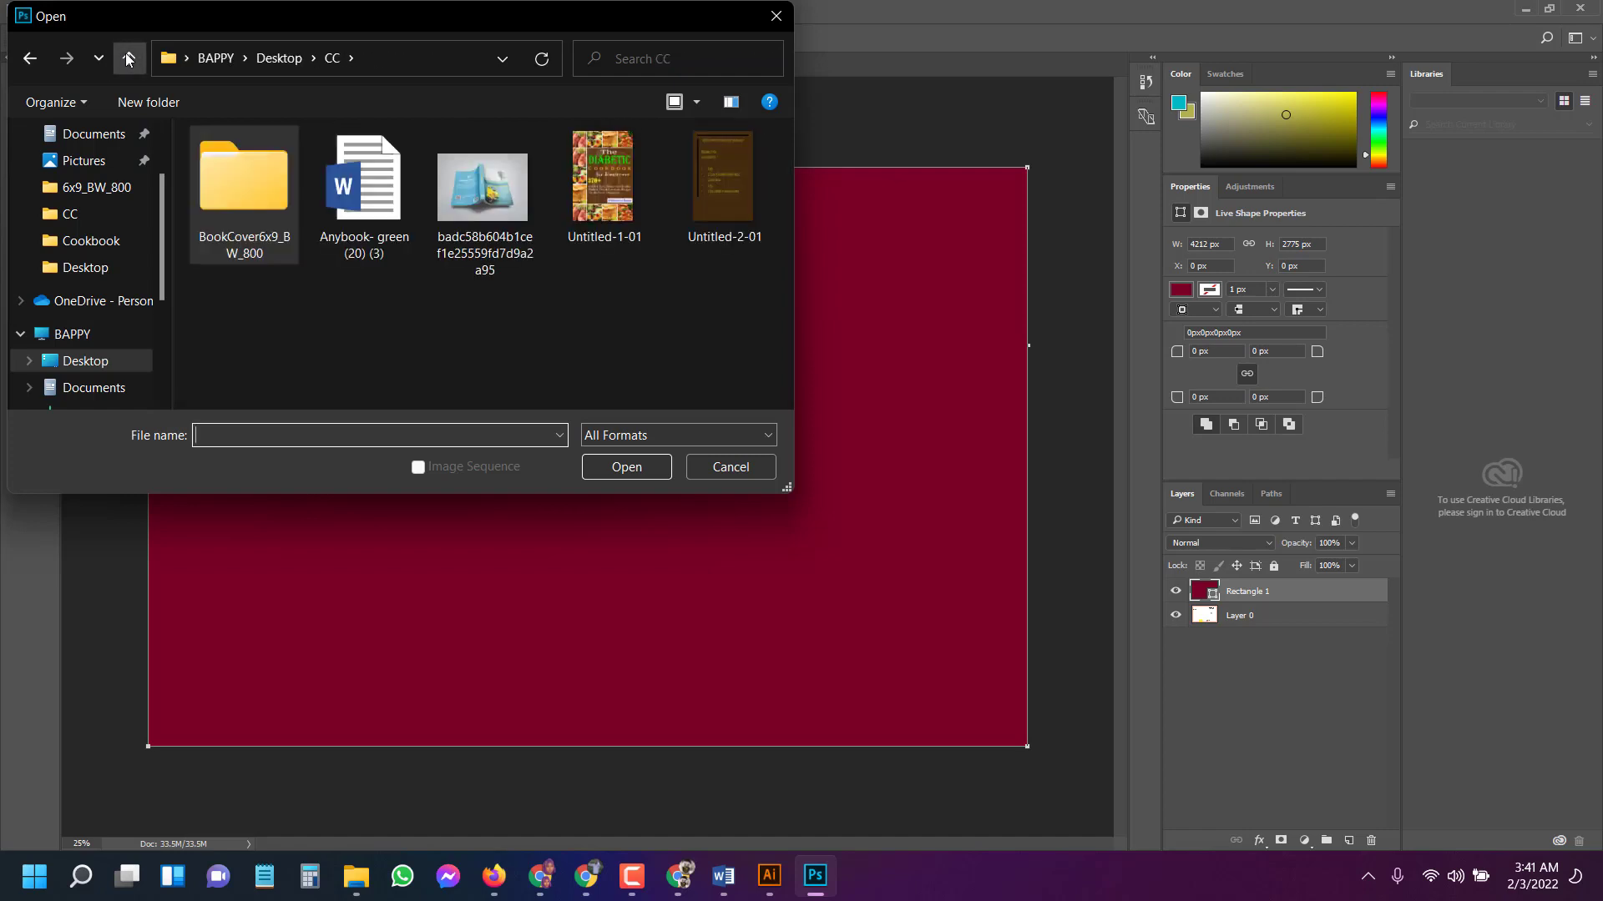
{"action": "left_click_drag", "start_coordinate": [635, 283], "coordinate": [730, 192]}
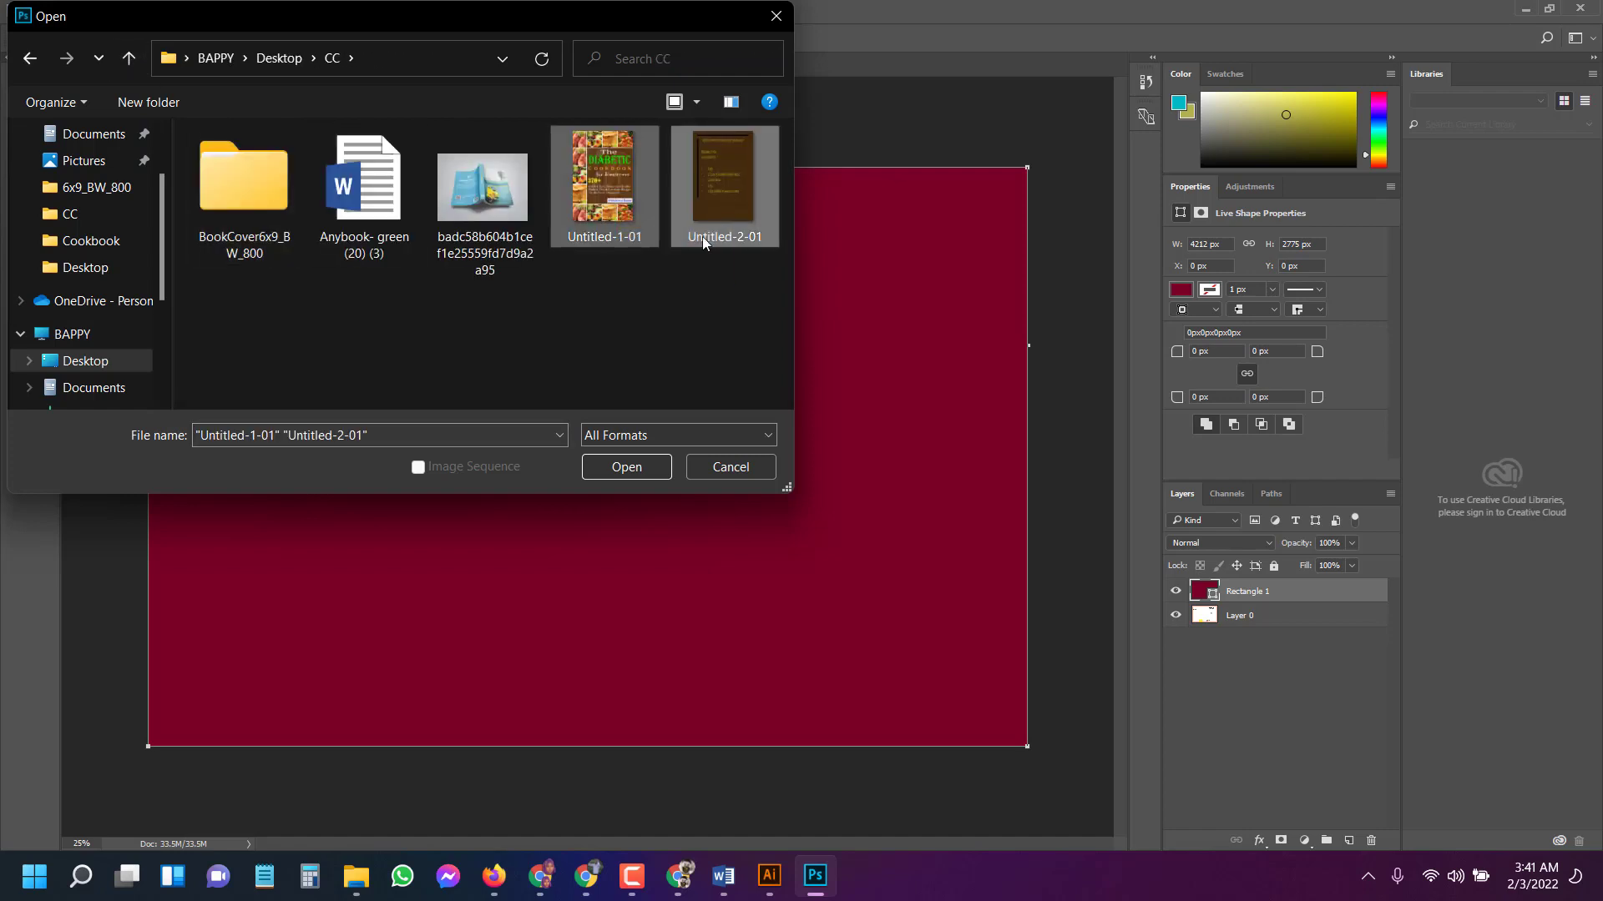
{"action": "left_click", "coordinate": [626, 467]}
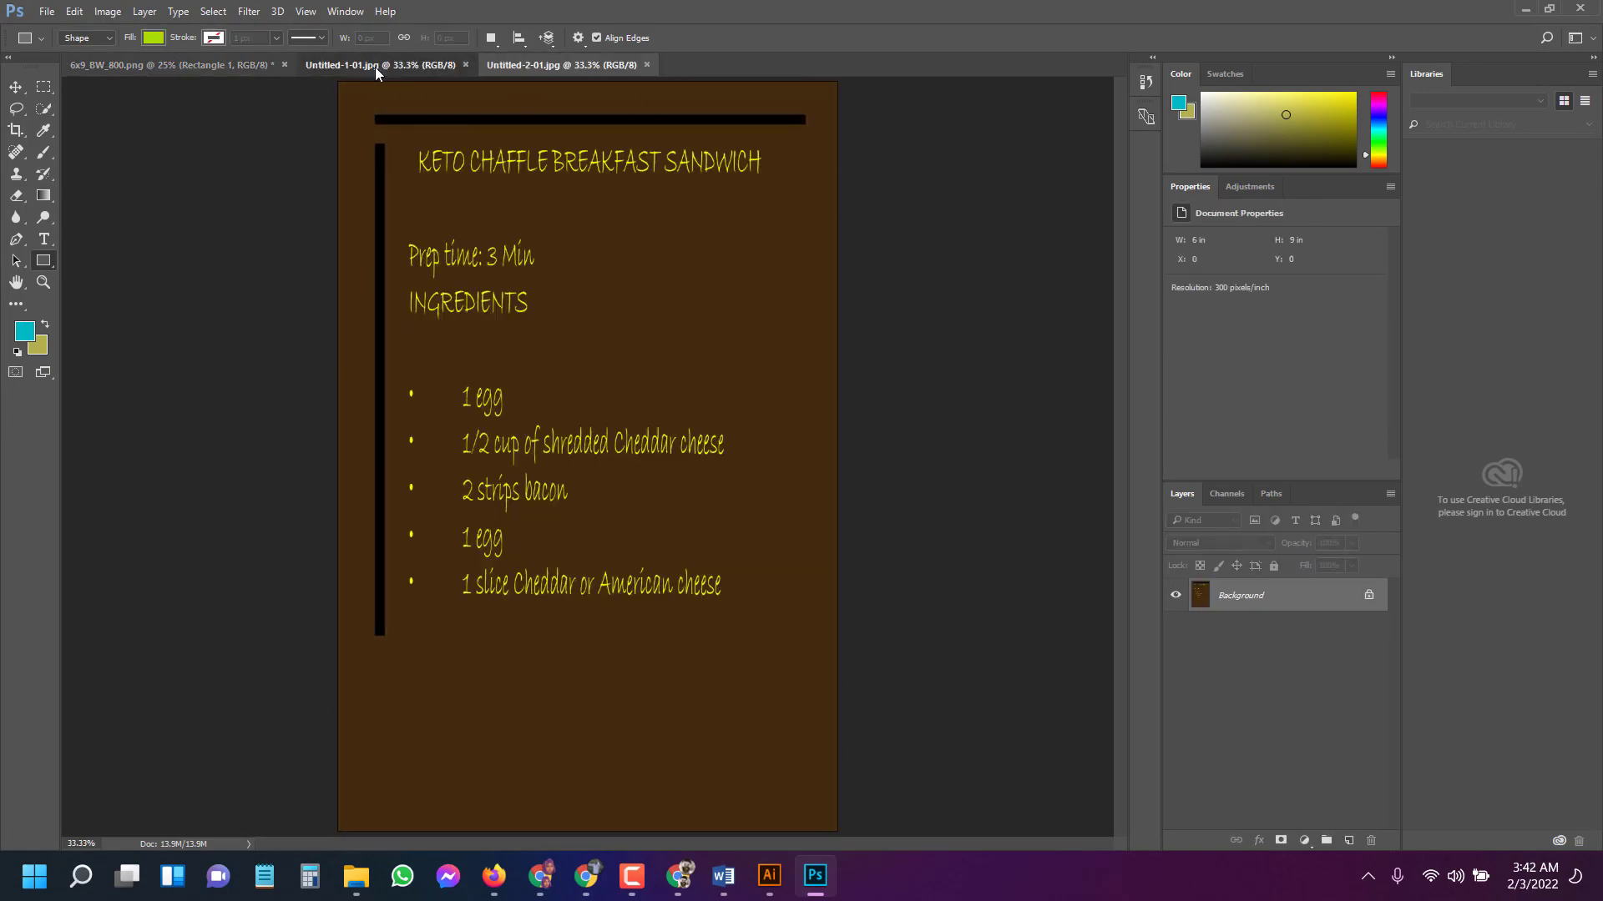
Review the open document tabs, ending on the Untitled-1-01 cookbook cover.
{"action": "left_click", "coordinate": [380, 65]}
{"action": "left_click", "coordinate": [559, 64]}
{"action": "left_click", "coordinate": [213, 67]}
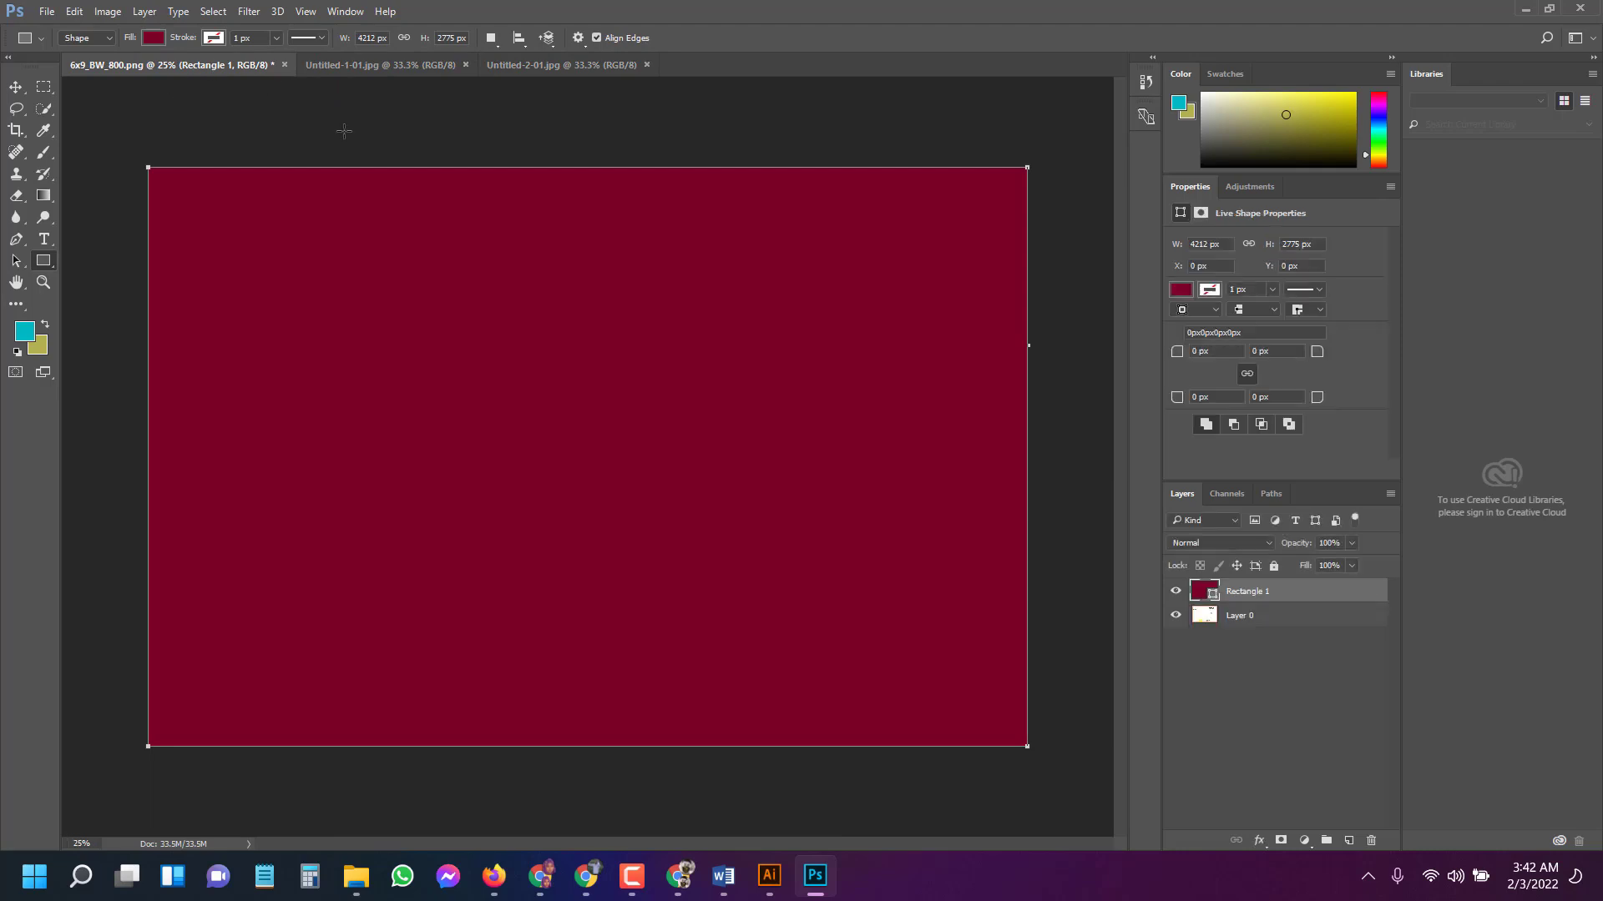
{"action": "left_click", "coordinate": [417, 65]}
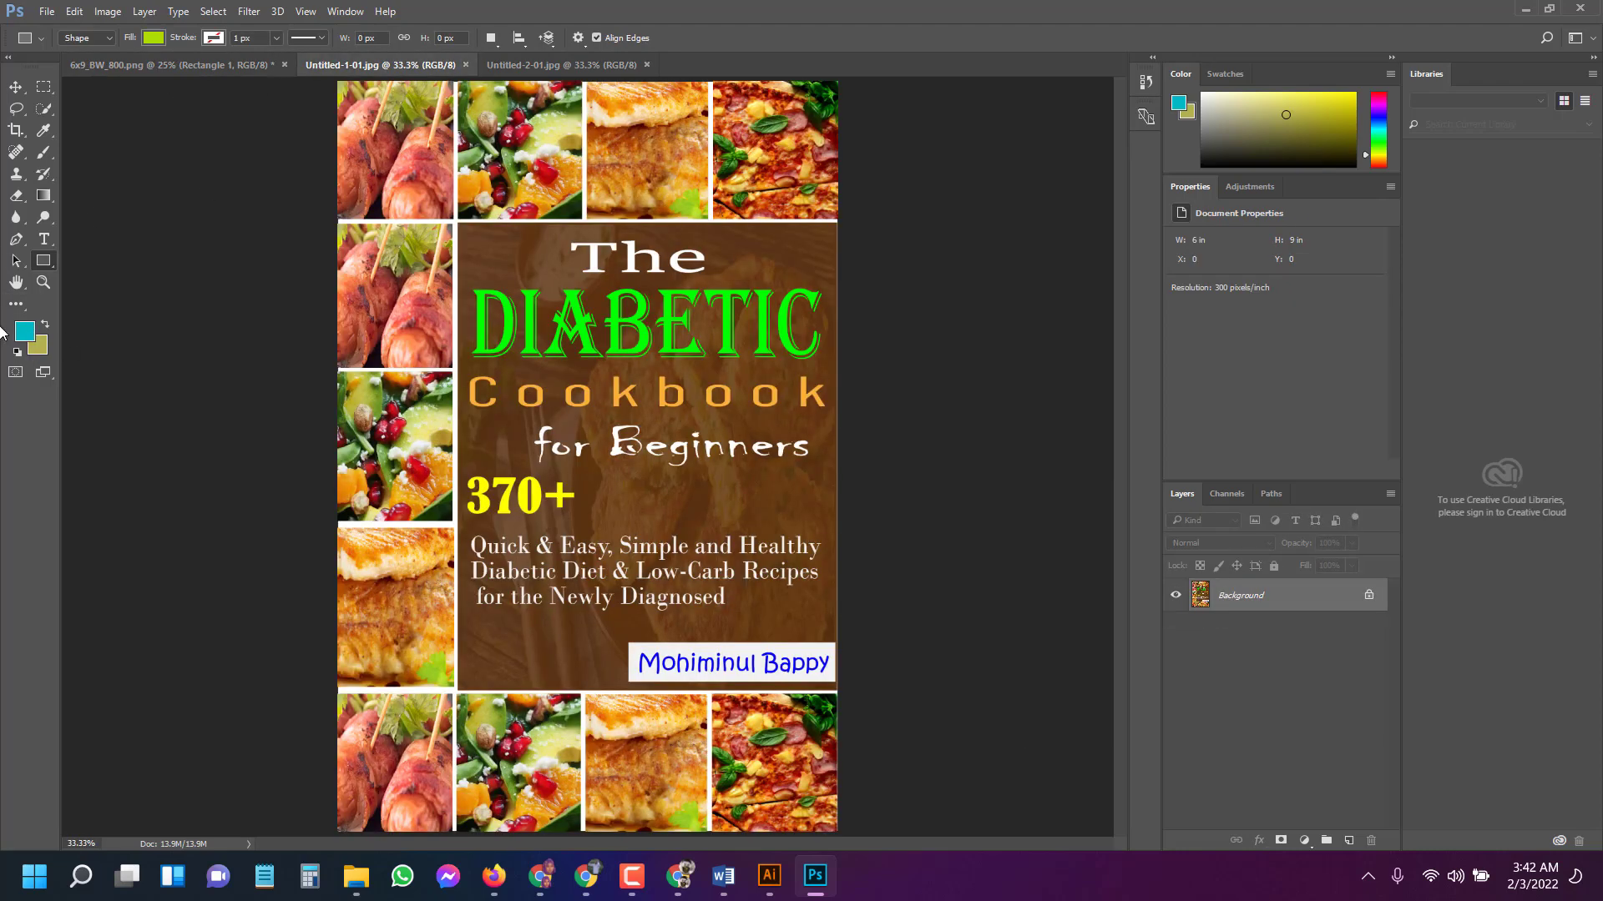
Sample the recipe page's dark brown background, 442c10, as the foreground colour.
{"action": "left_click", "coordinate": [26, 334]}
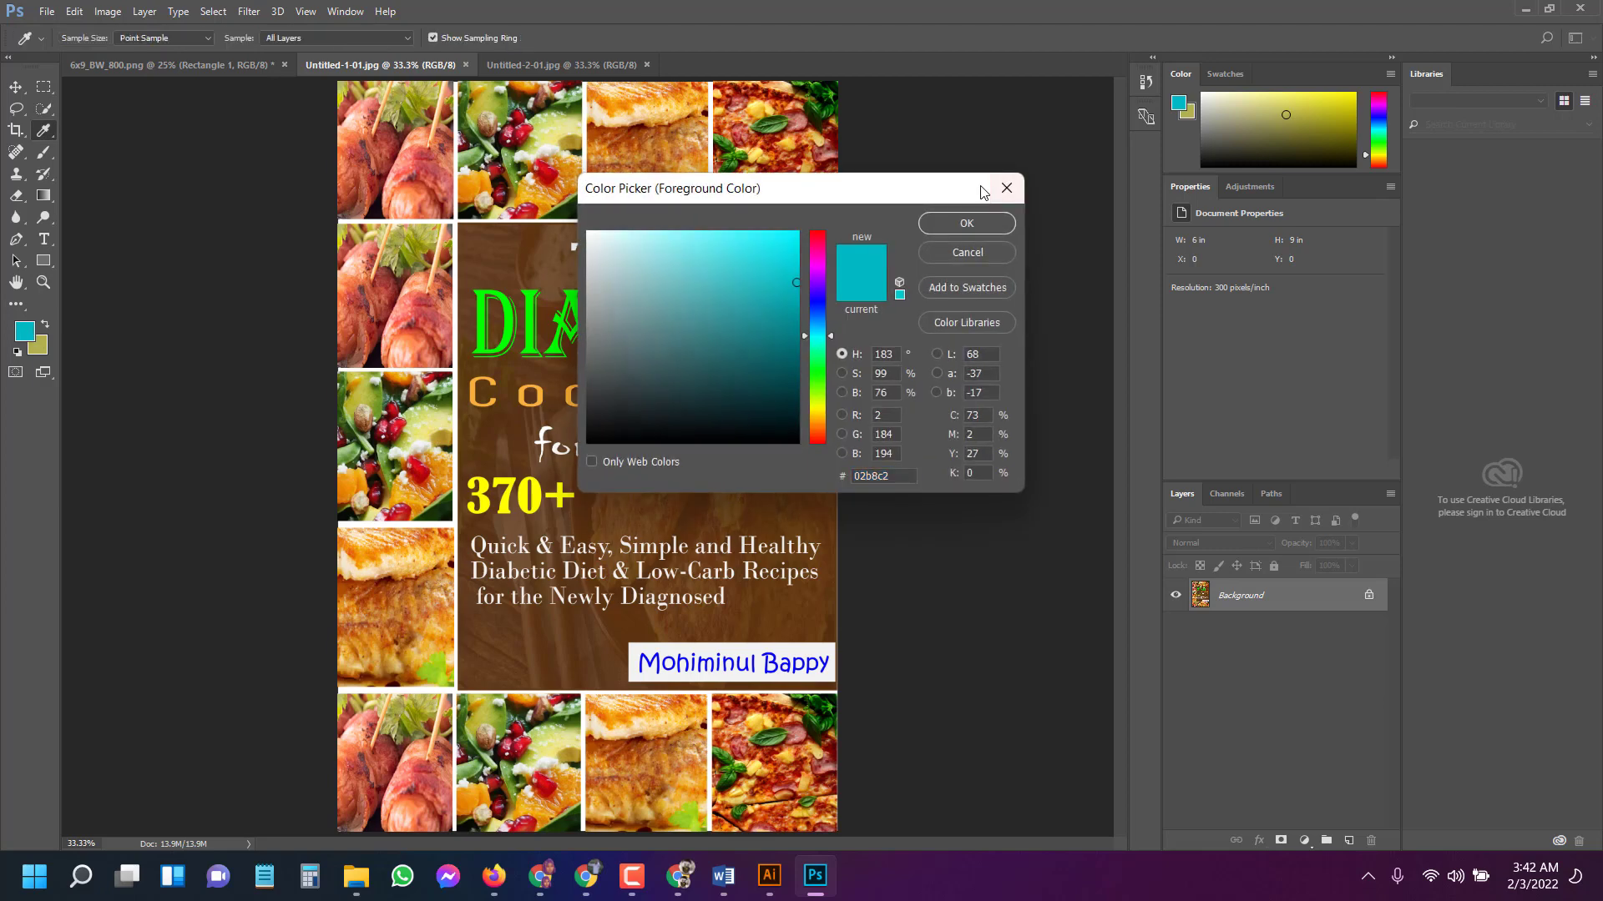
{"action": "left_click", "coordinate": [1006, 188]}
{"action": "key", "text": "ctrl+Tab"}
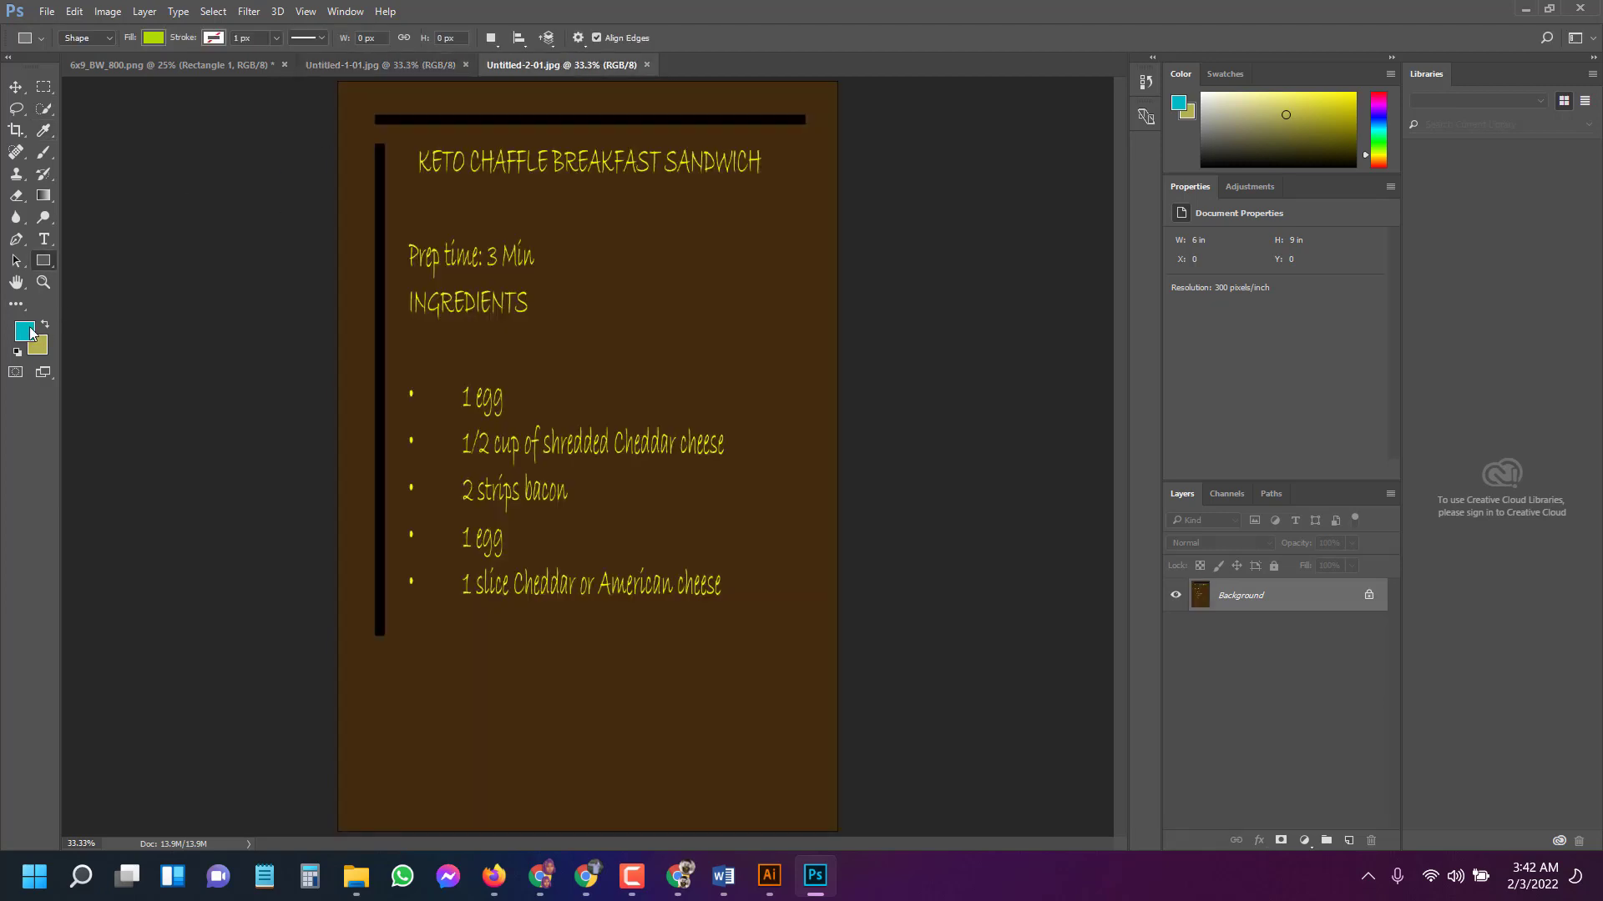
{"action": "left_click", "coordinate": [24, 331]}
{"action": "left_click", "coordinate": [536, 204]}
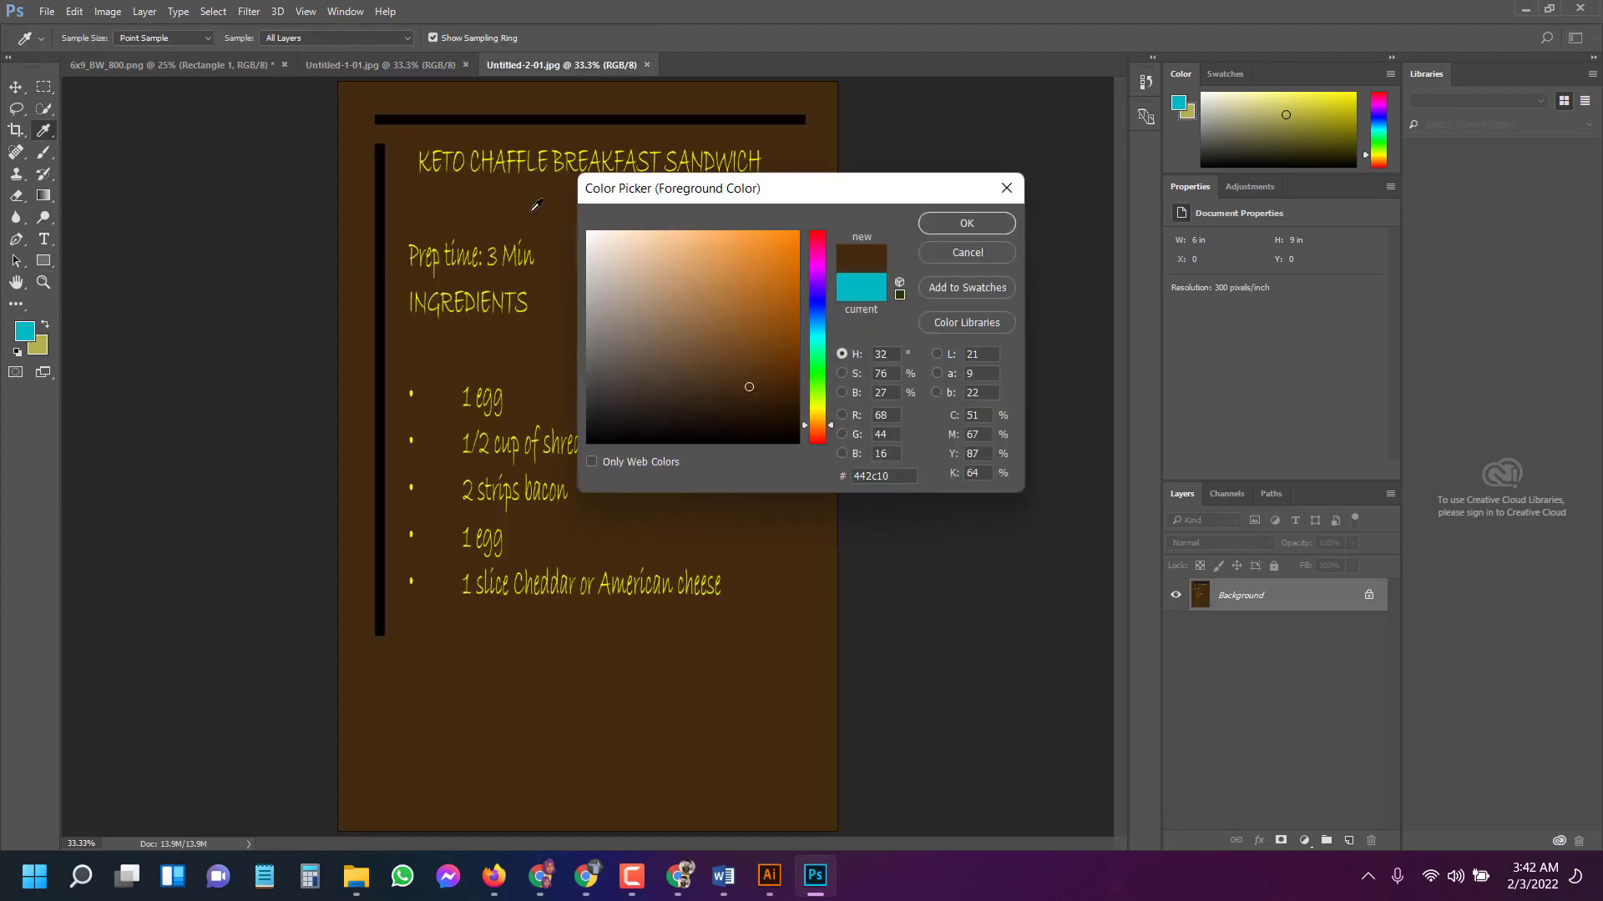
{"action": "left_click", "coordinate": [969, 223]}
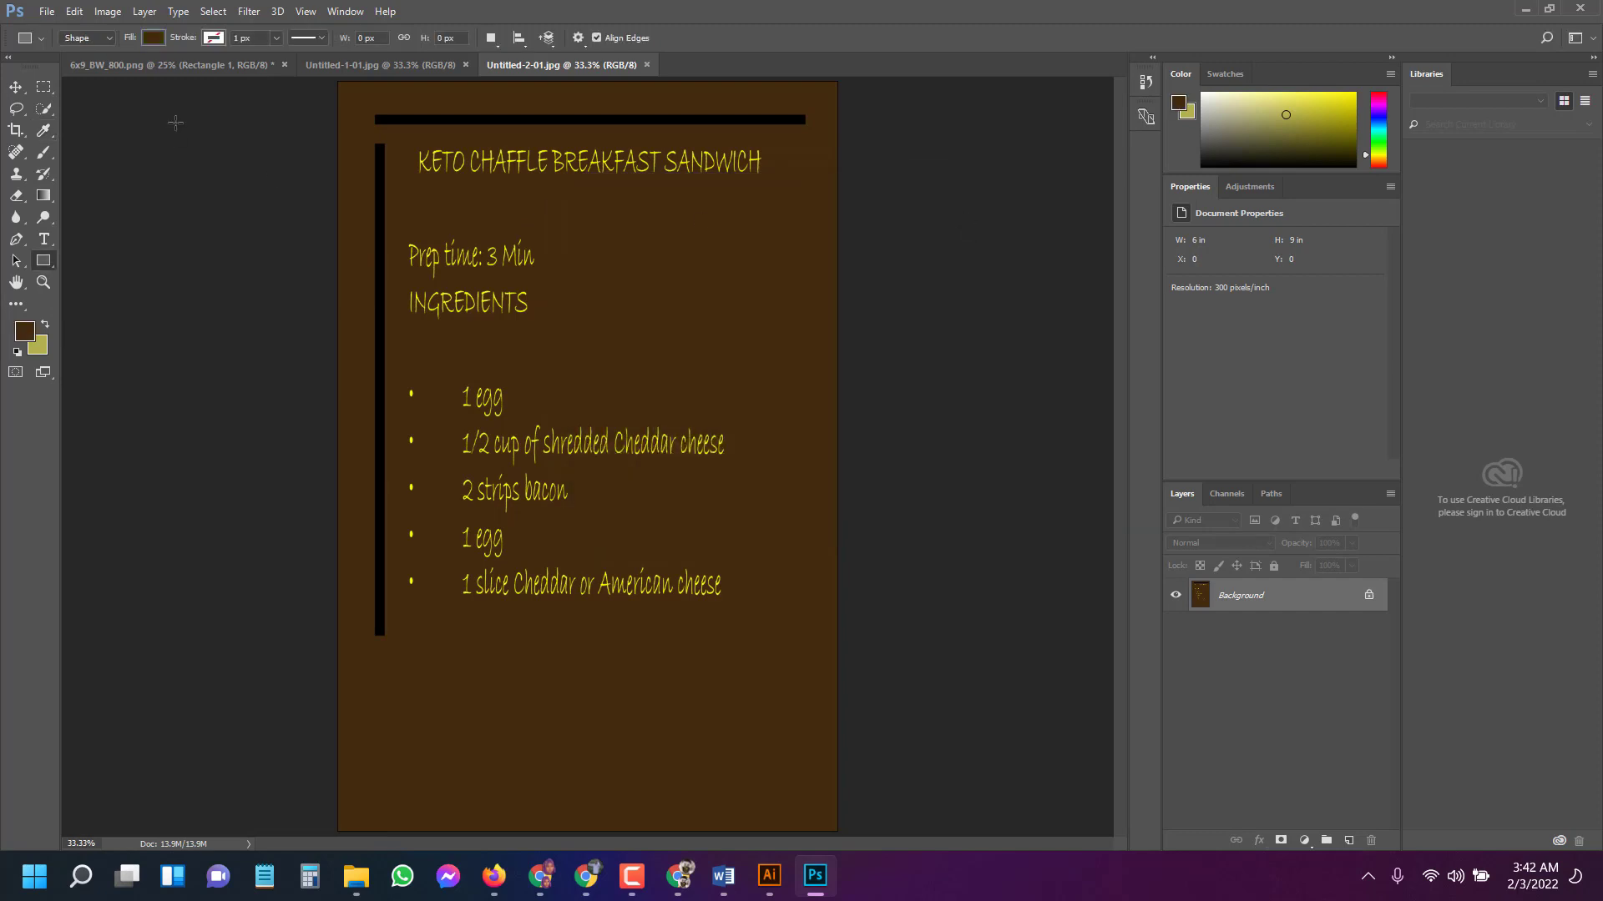
On the 6x9_BW_800 template, change the rectangle's fill to the brown 442c10.
{"action": "left_click", "coordinate": [175, 66]}
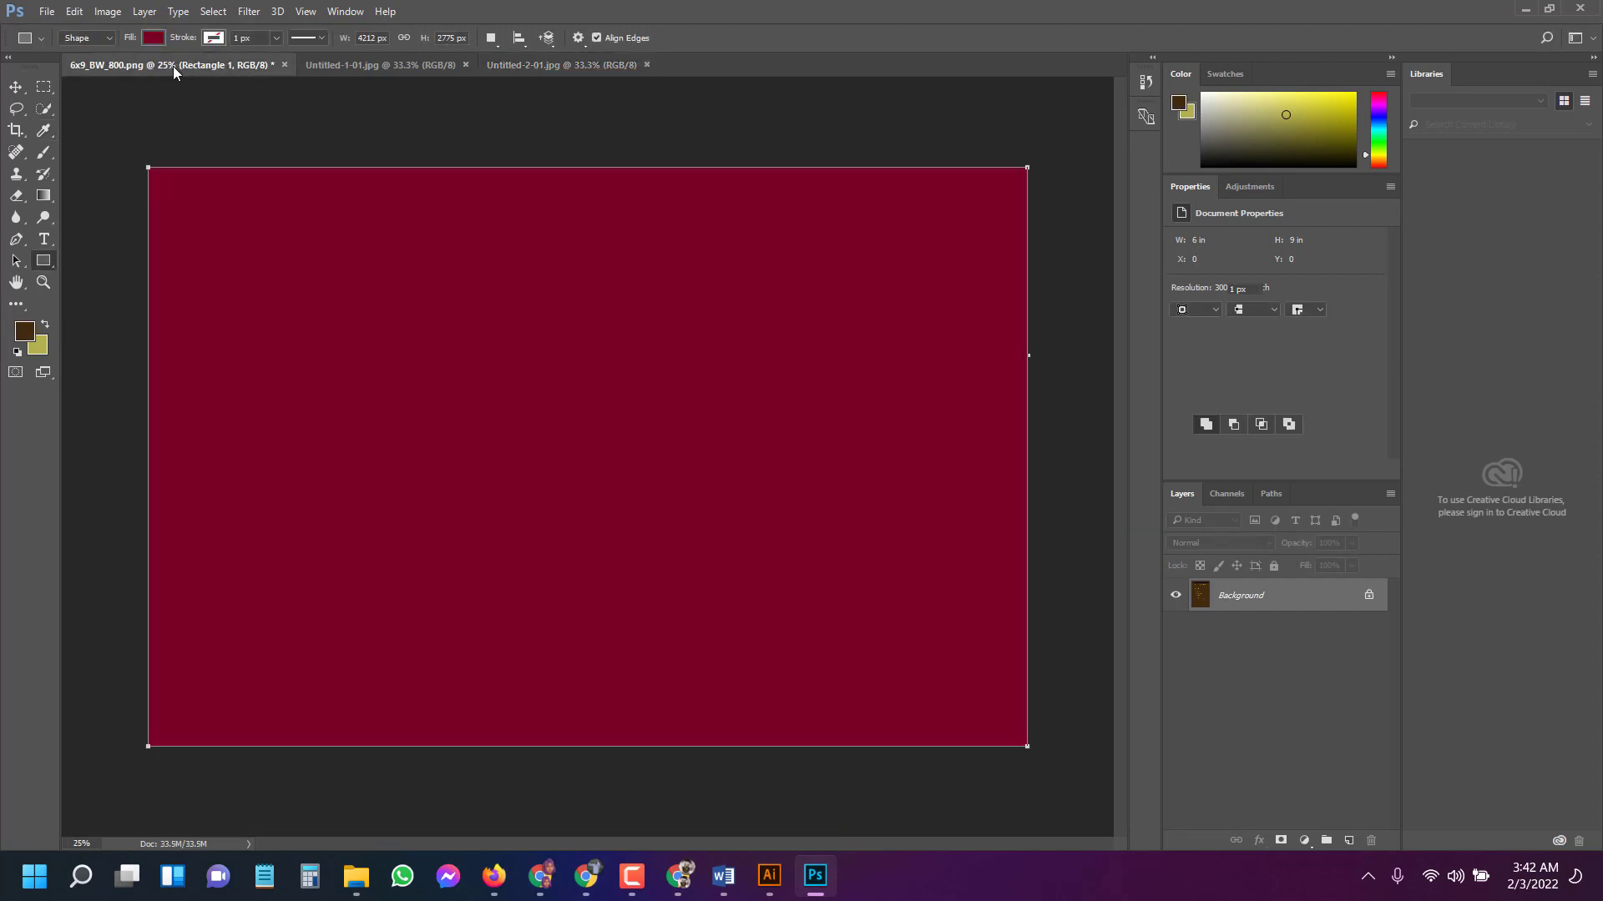
{"action": "left_click", "coordinate": [24, 331]}
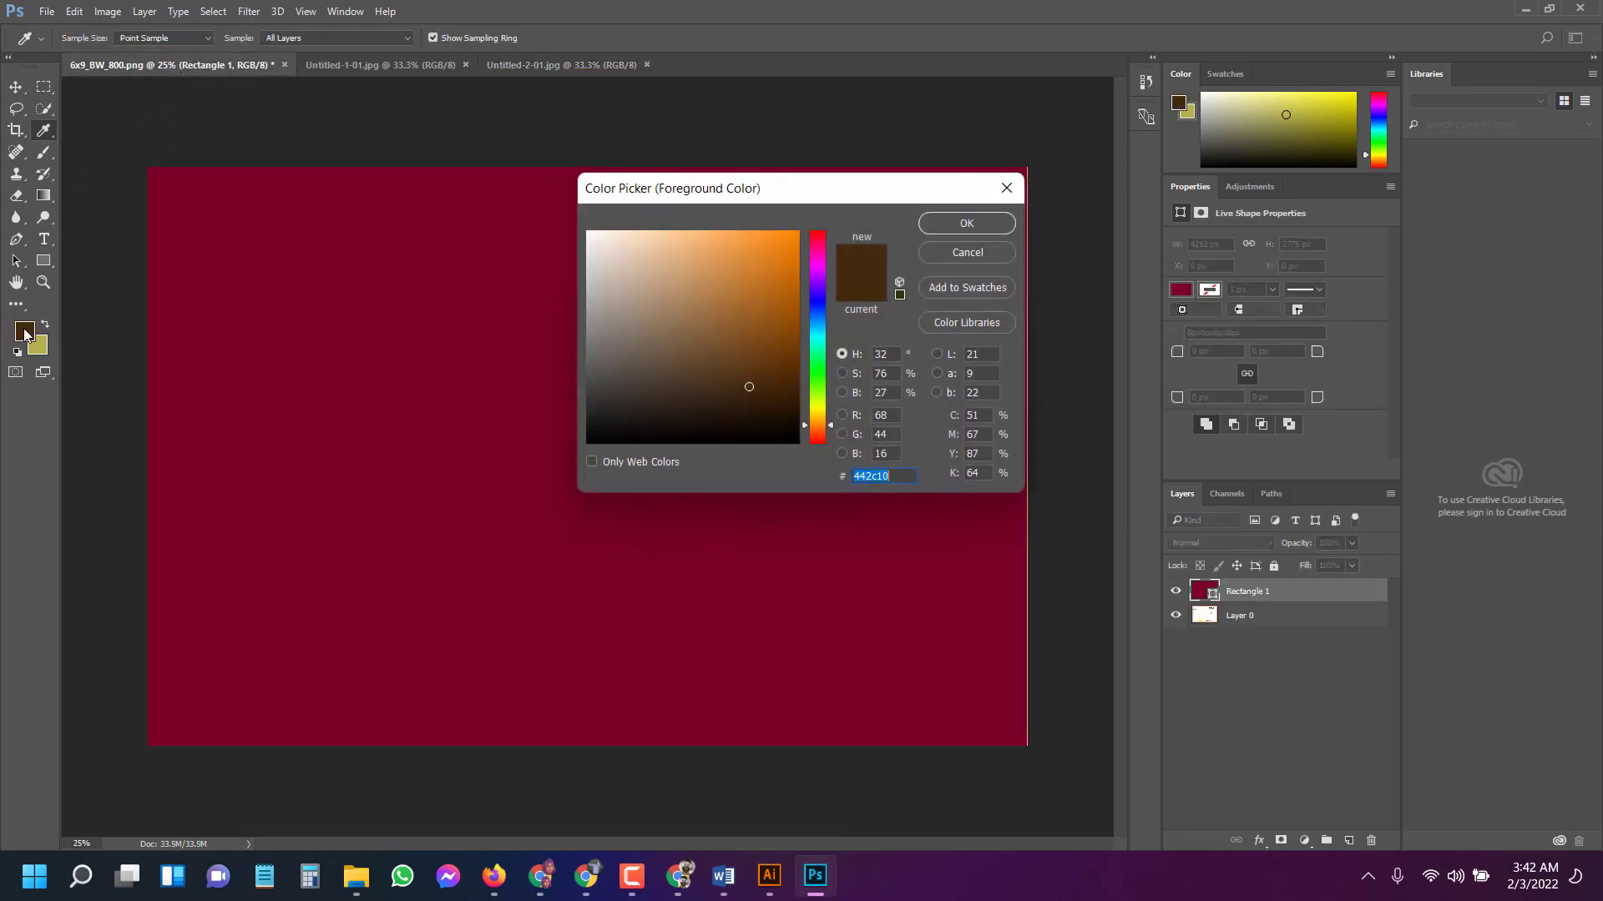
{"action": "left_click", "coordinate": [974, 221]}
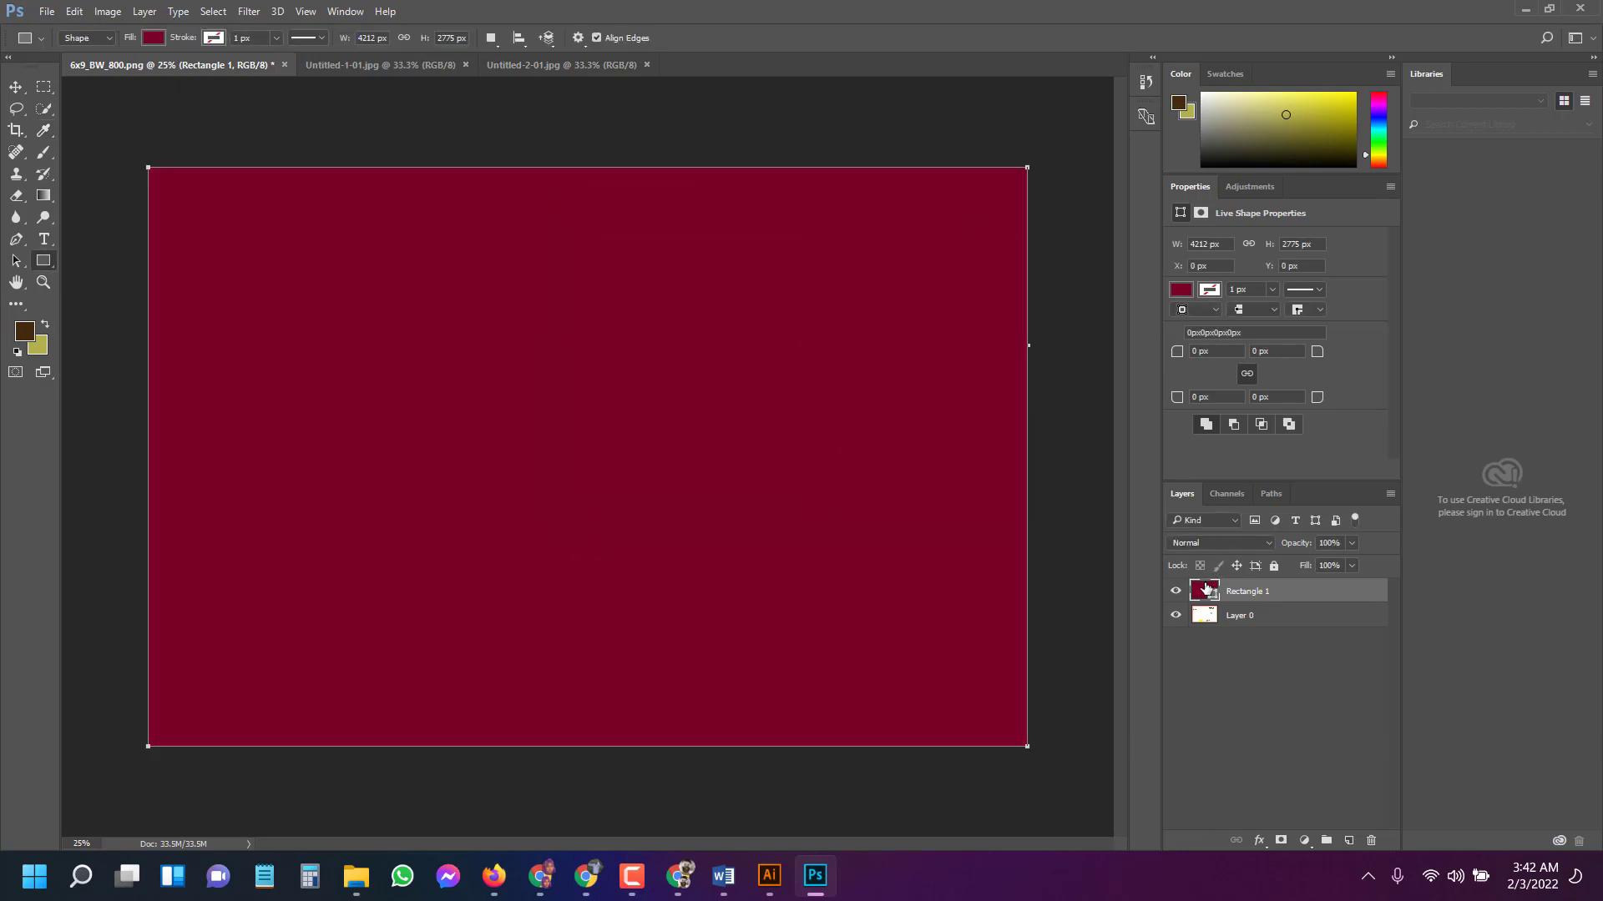
{"action": "left_click", "coordinate": [1179, 292]}
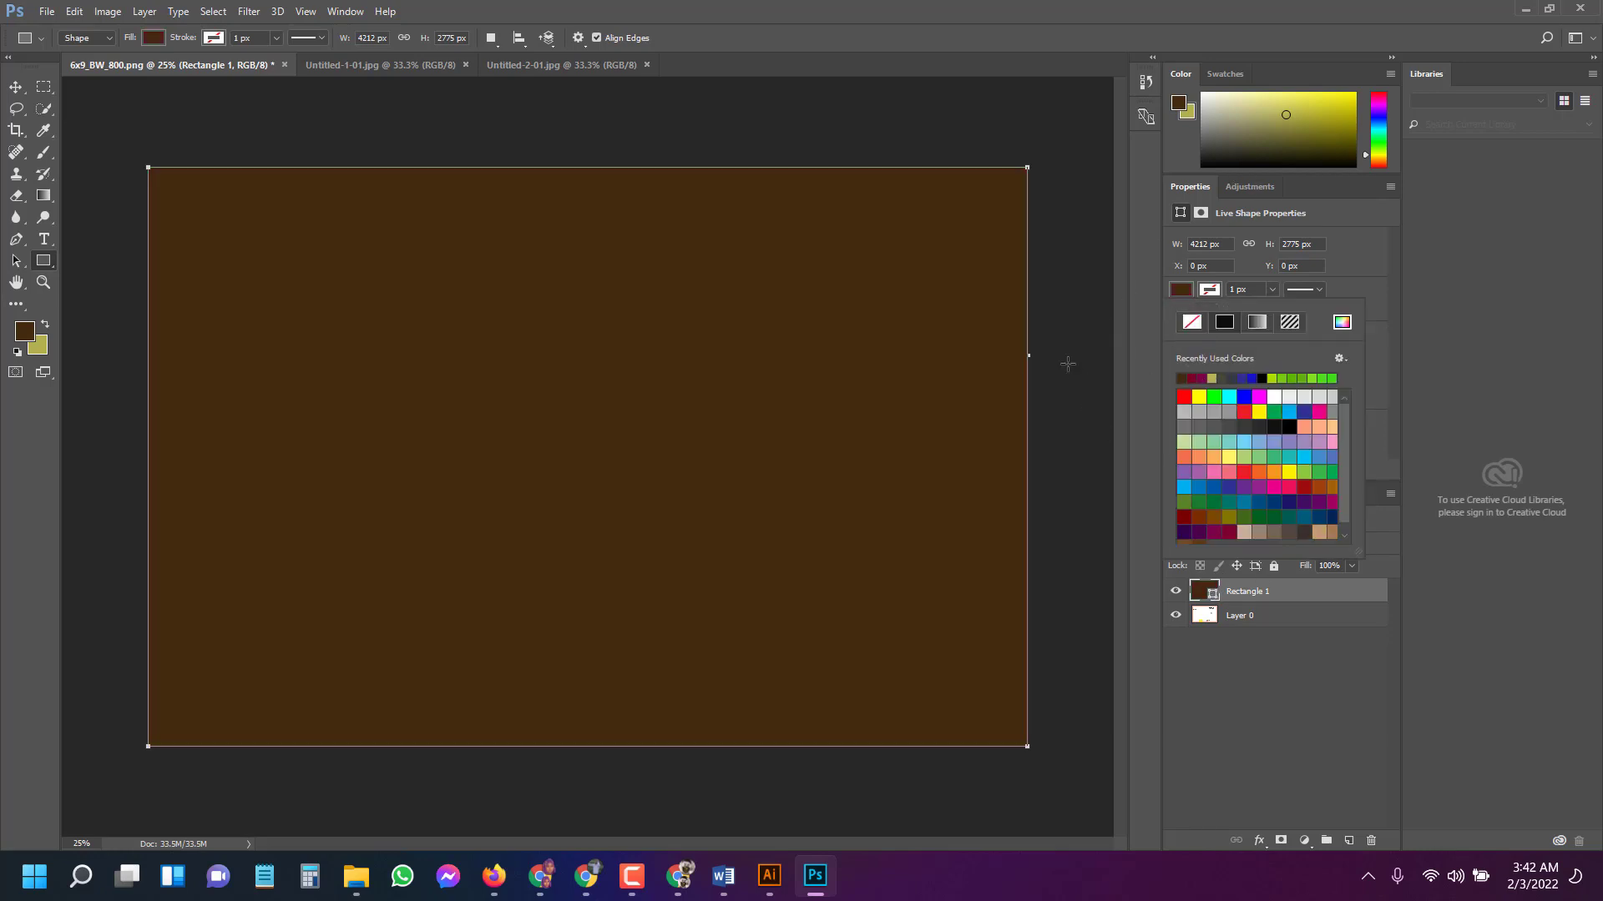
{"action": "left_click", "coordinate": [16, 86]}
Select the brown Rectangle 1 with the Move tool and nudge it slightly.
{"action": "left_click", "coordinate": [209, 138]}
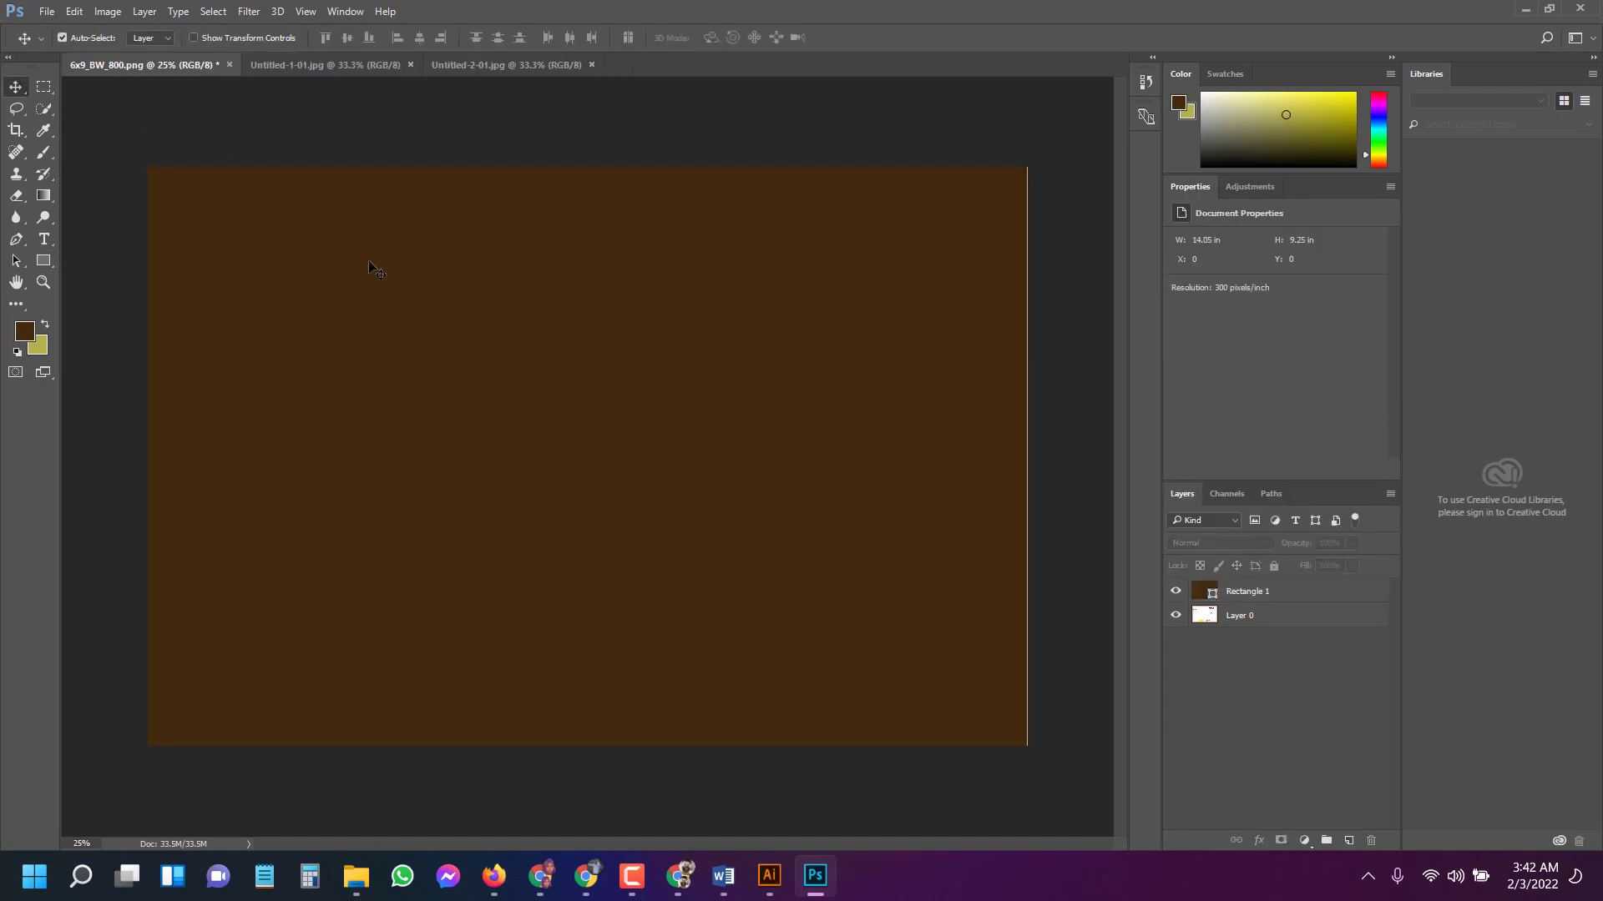
{"action": "left_click", "coordinate": [503, 338]}
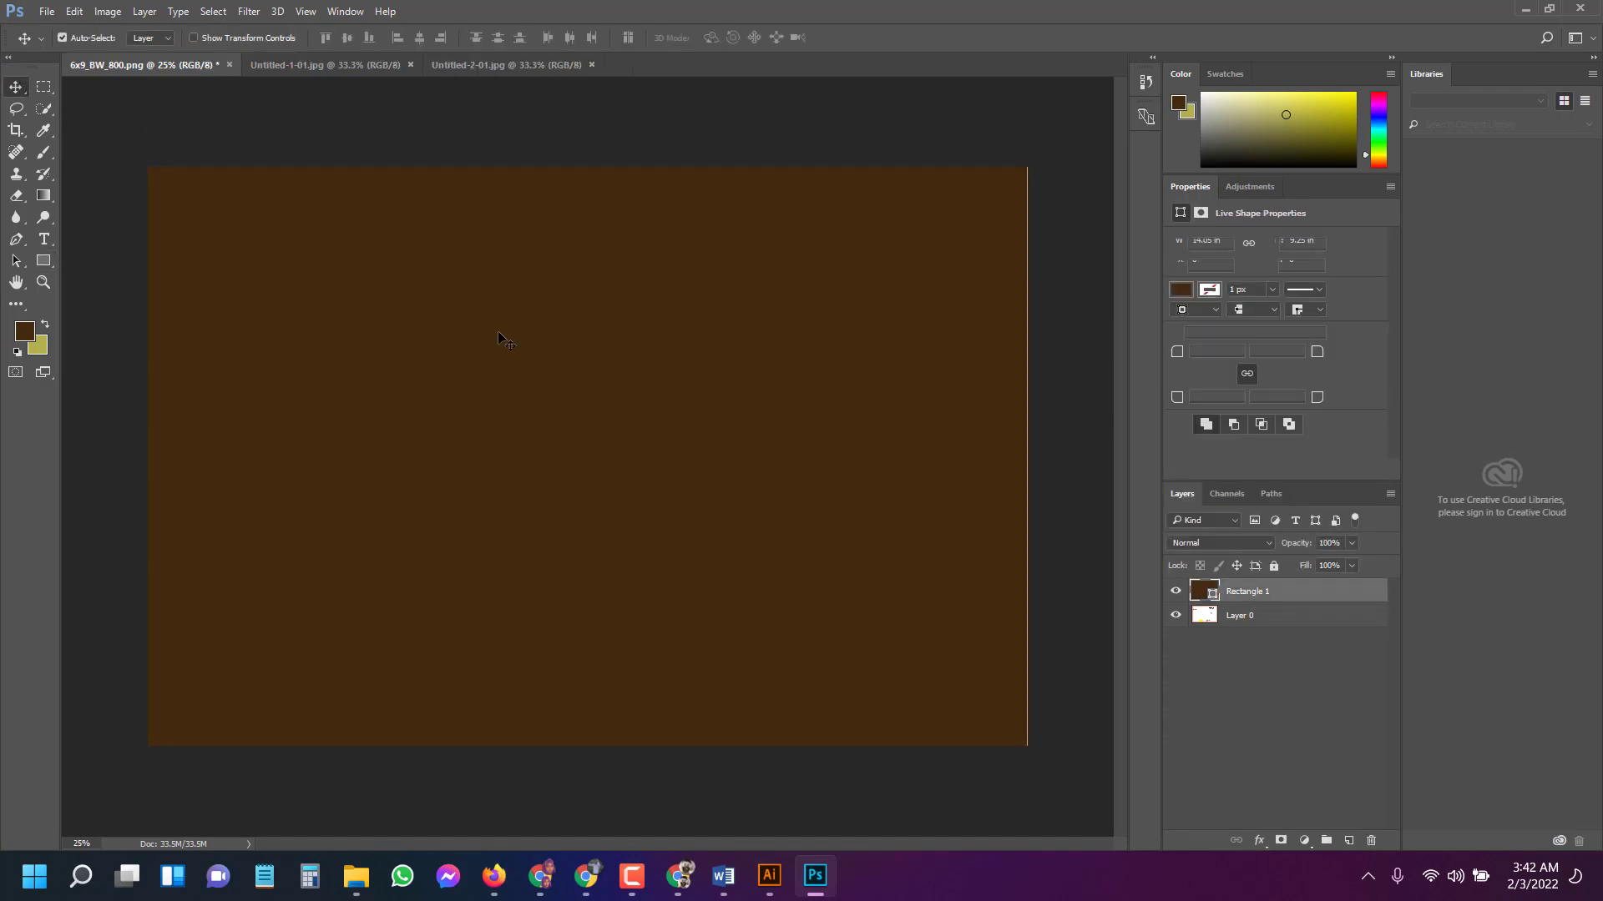
{"action": "left_click_drag", "start_coordinate": [1035, 194], "coordinate": [1020, 194]}
{"action": "left_click", "coordinate": [1050, 202]}
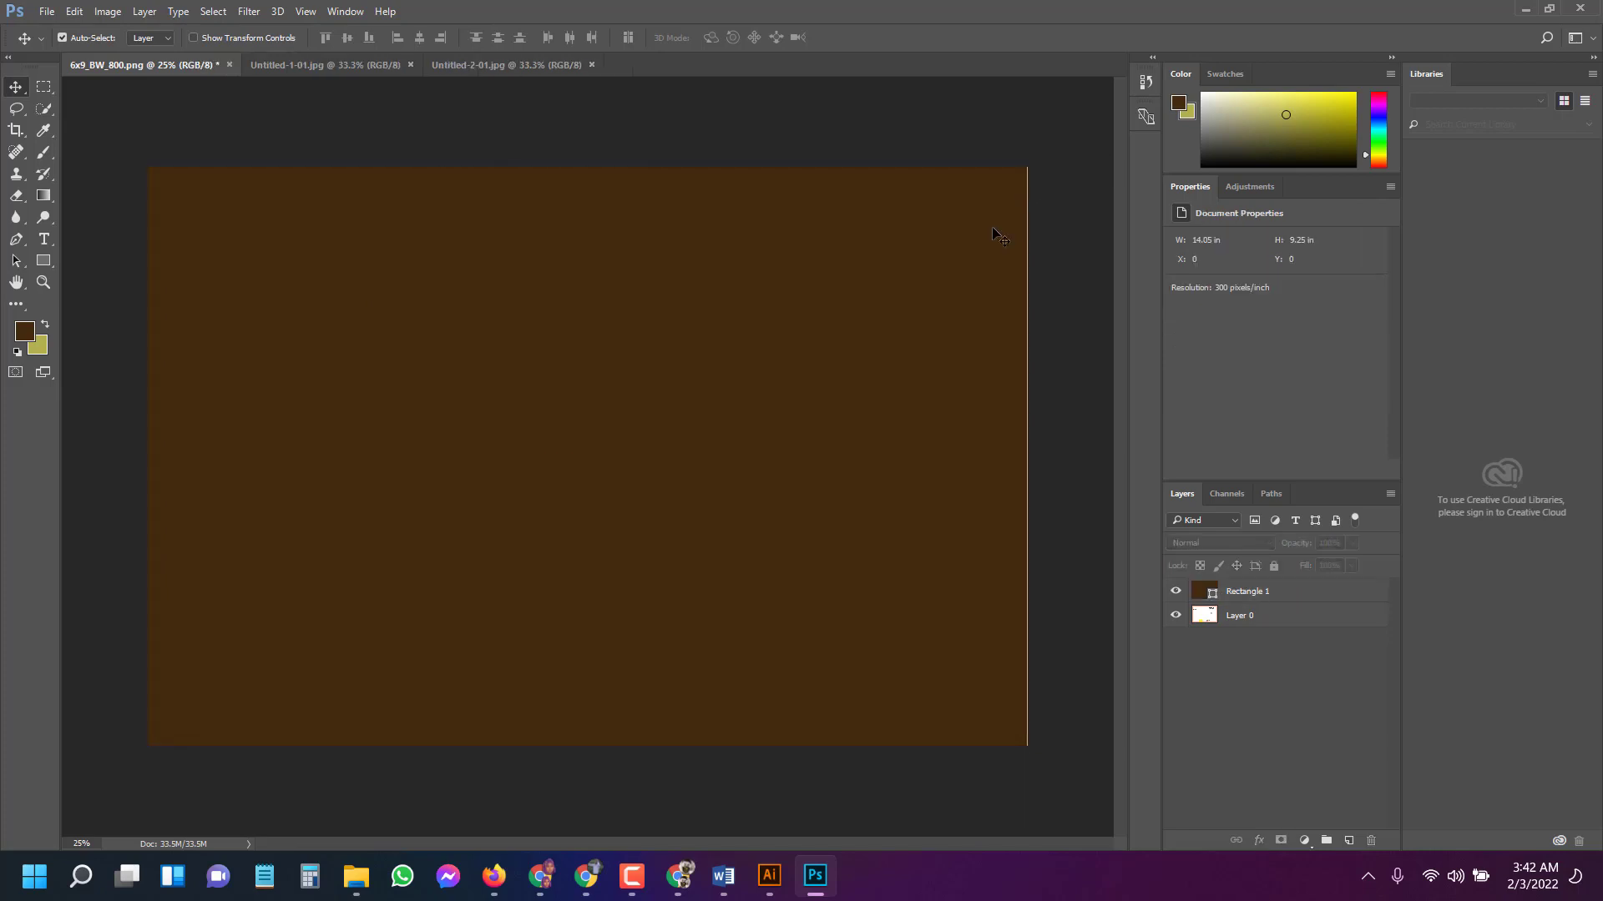
{"action": "left_click", "coordinate": [998, 237]}
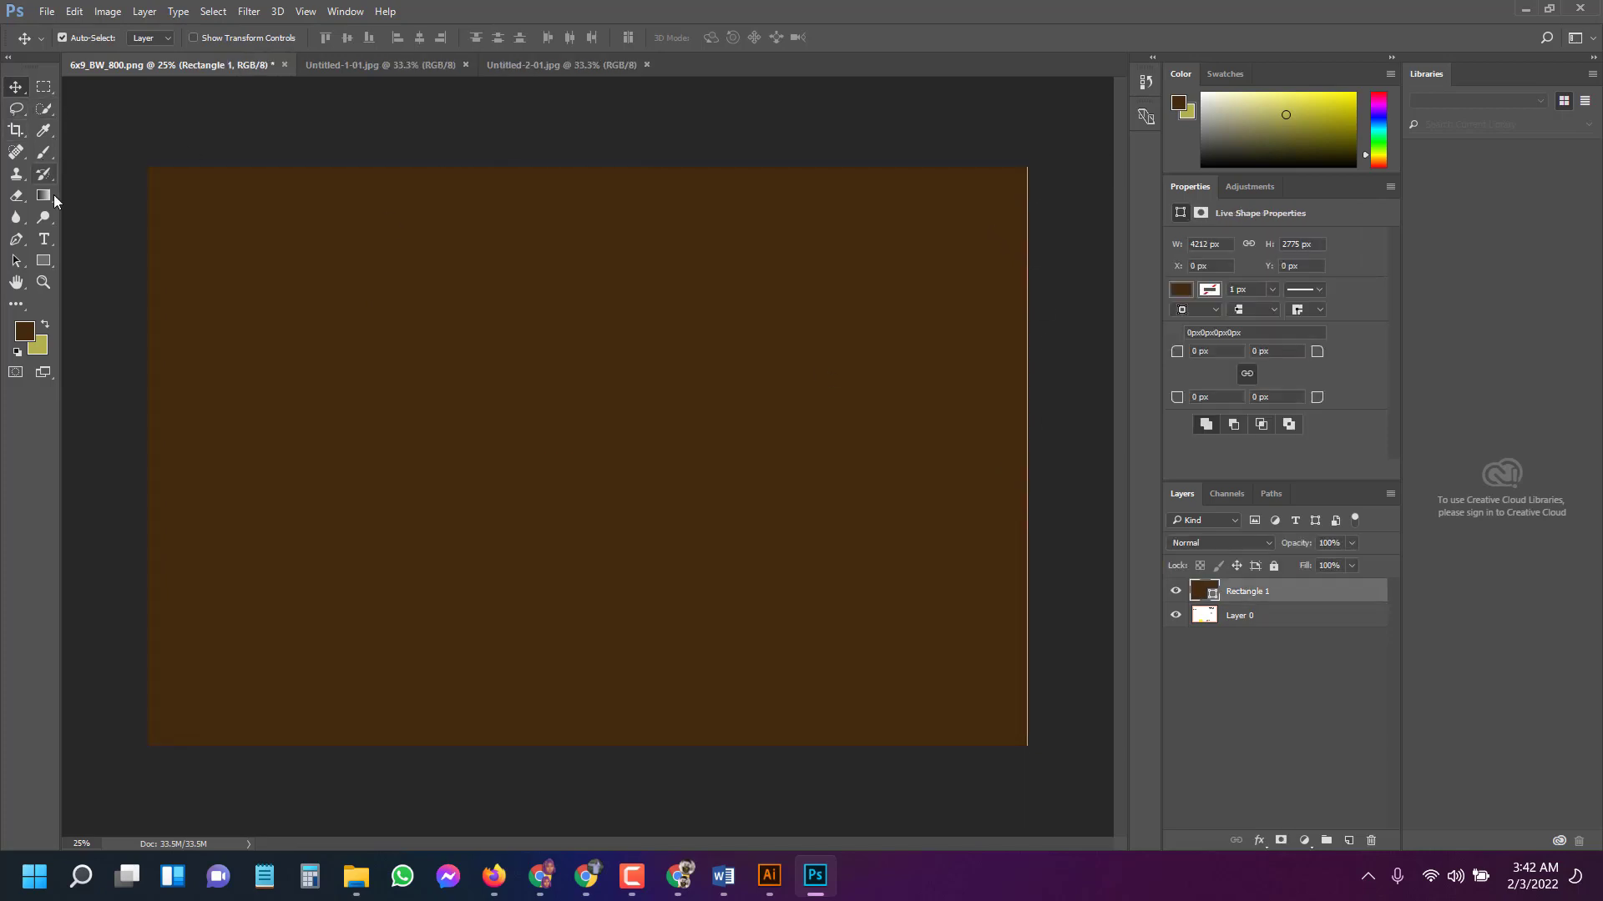
Draw a small rectangle at the canvas's right edge, then nudge Rectangle 1 with the arrow keys.
{"action": "left_click", "coordinate": [44, 261]}
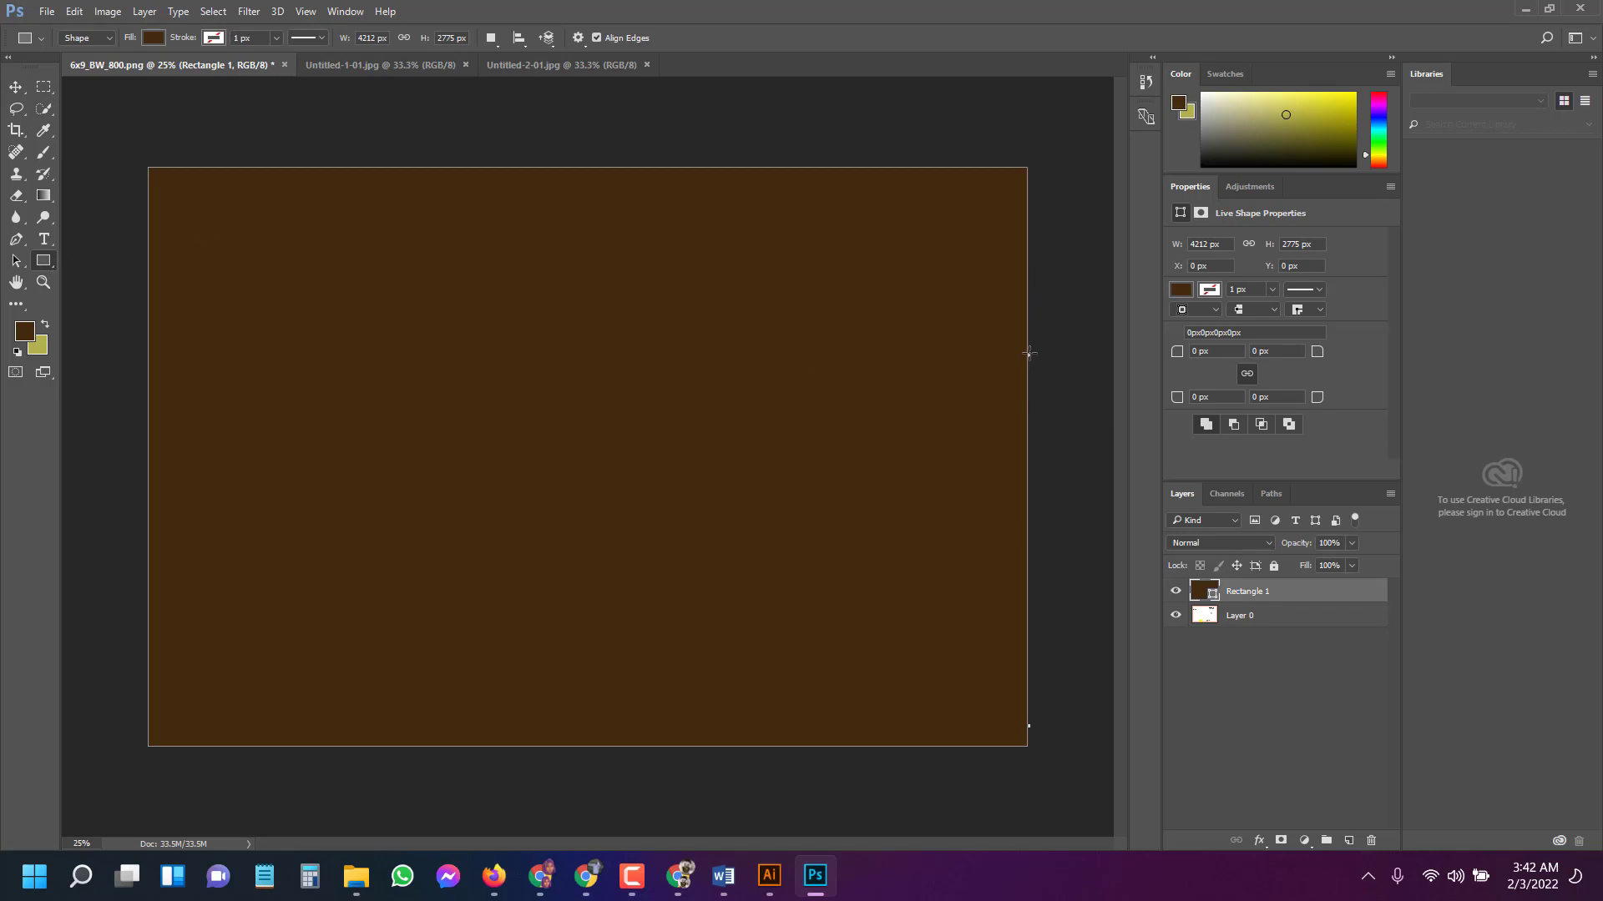
{"action": "left_click_drag", "start_coordinate": [1026, 354], "coordinate": [1032, 355]}
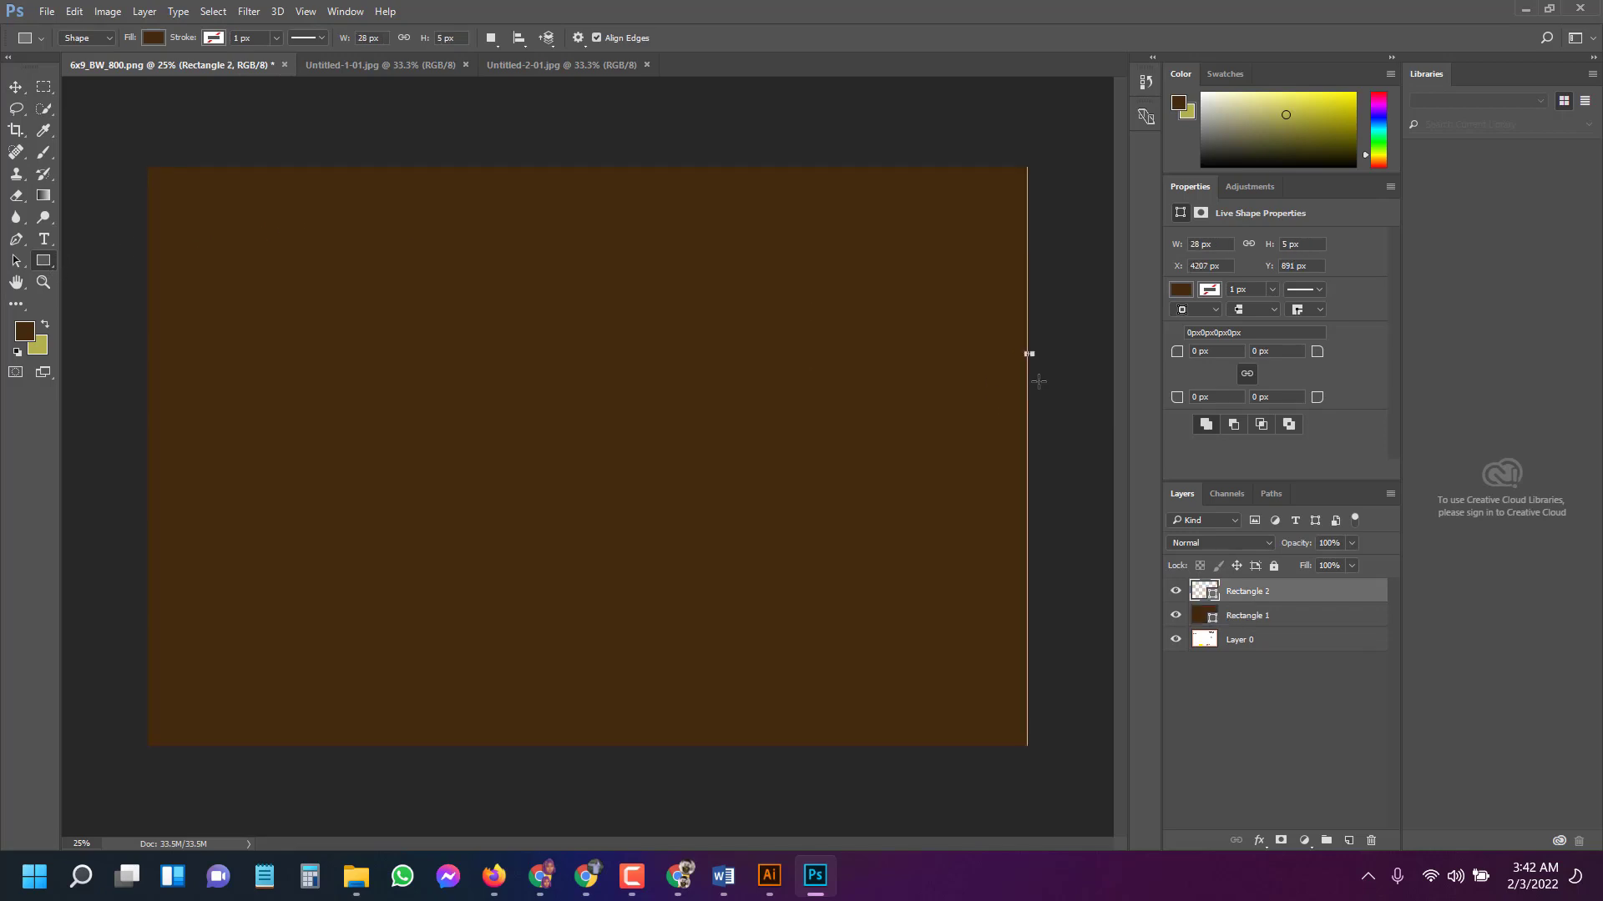
{"action": "left_click", "coordinate": [15, 87]}
{"action": "left_click_drag", "start_coordinate": [800, 358], "coordinate": [802, 360]}
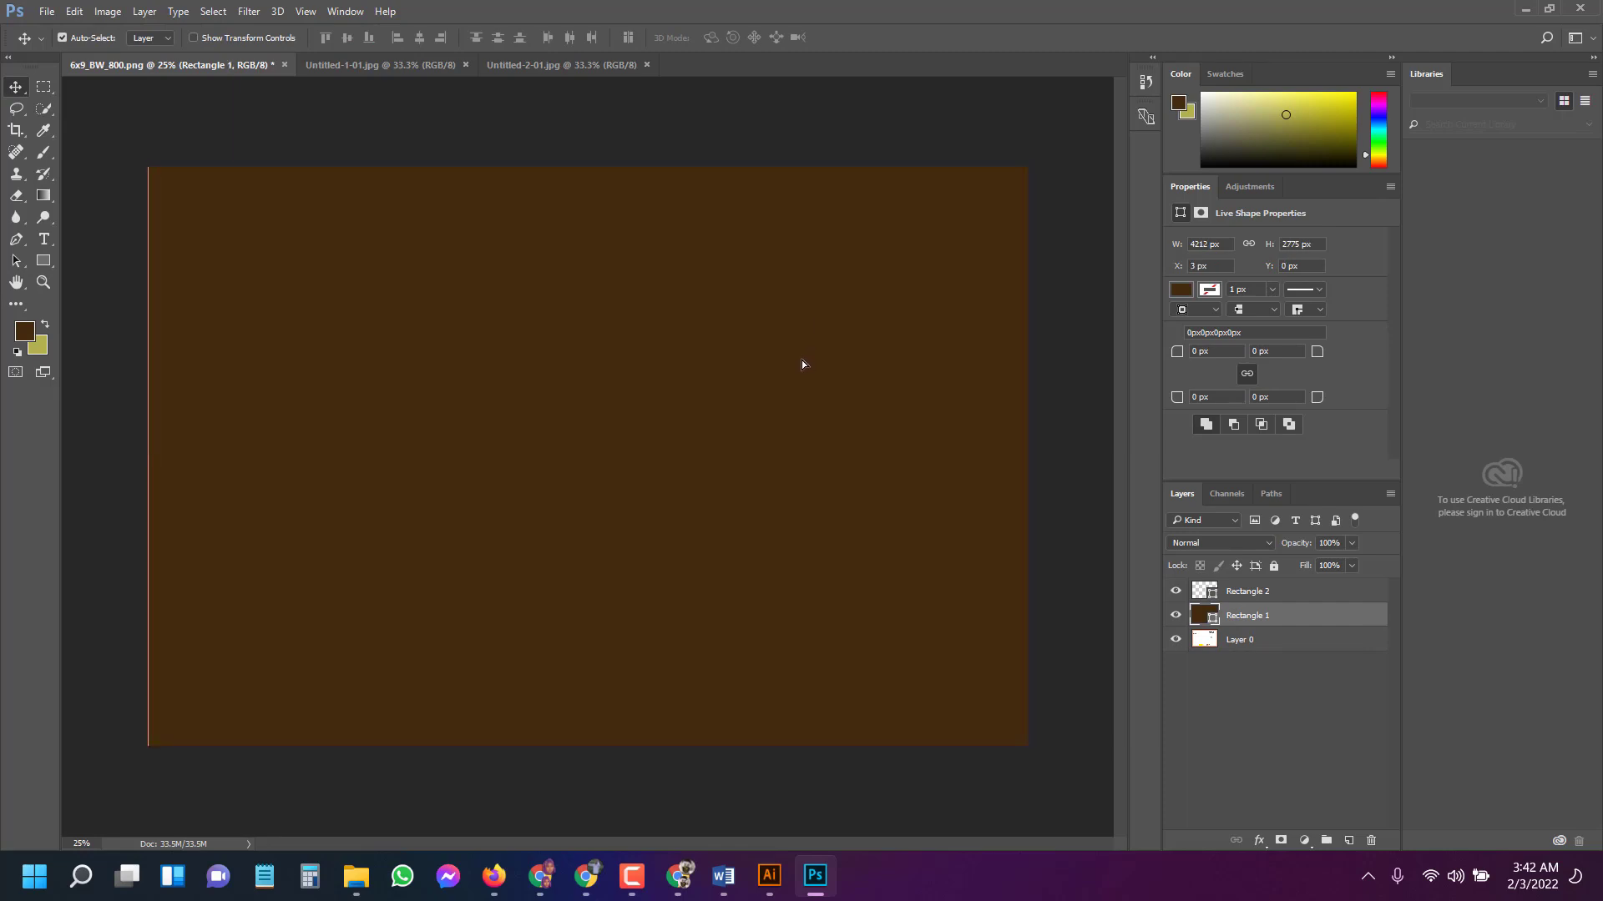
{"action": "key", "text": "Left"}
{"action": "key", "text": "Left"}
{"action": "key", "text": "Left"}
{"action": "key", "text": "Left"}
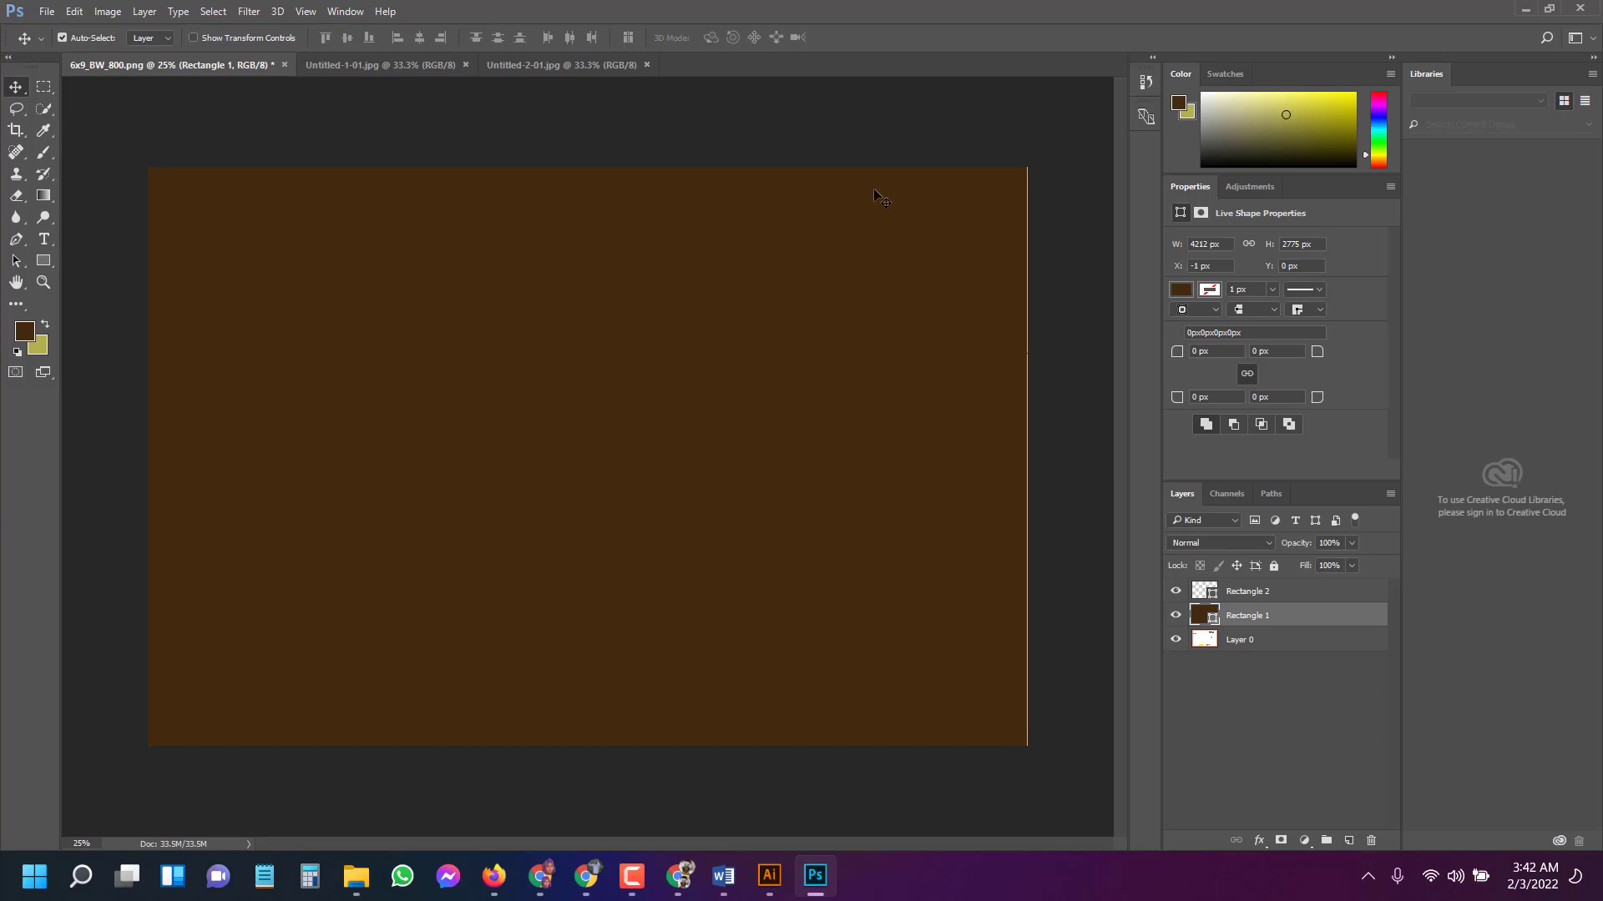
{"action": "key", "text": "Up"}
{"action": "key", "text": "Right"}
{"action": "key", "text": "Down"}
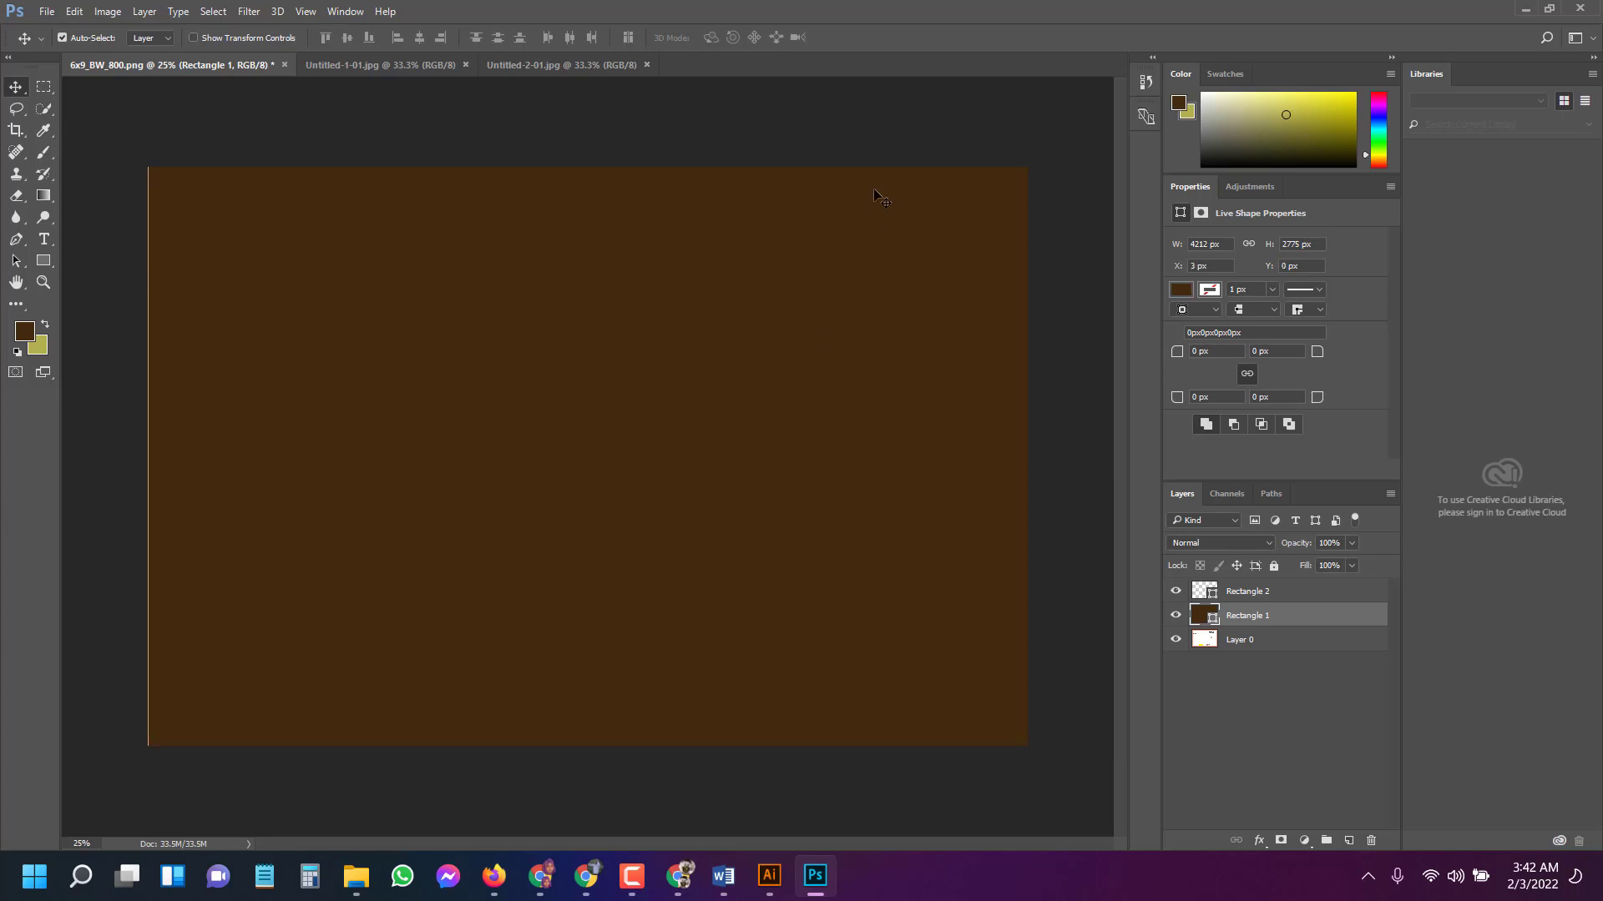
{"action": "key", "text": "Left"}
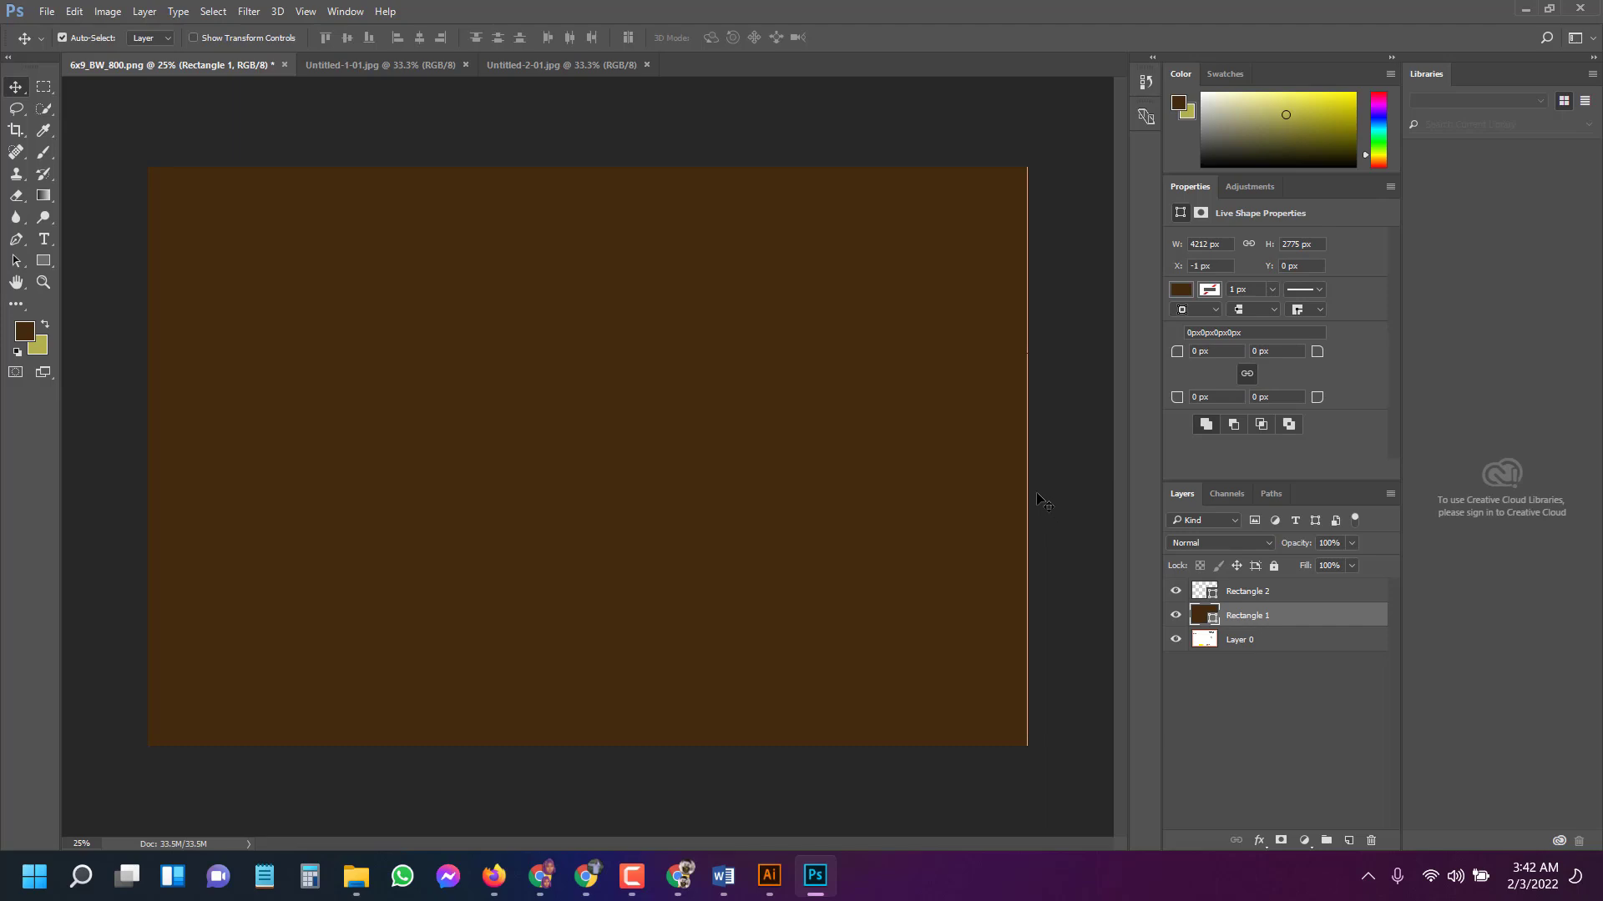
Toggle the brown fill's visibility to compare it against the template.
{"action": "left_click", "coordinate": [1175, 591]}
{"action": "left_click", "coordinate": [1176, 616]}
{"action": "left_click", "coordinate": [1177, 616]}
{"action": "left_click", "coordinate": [43, 262]}
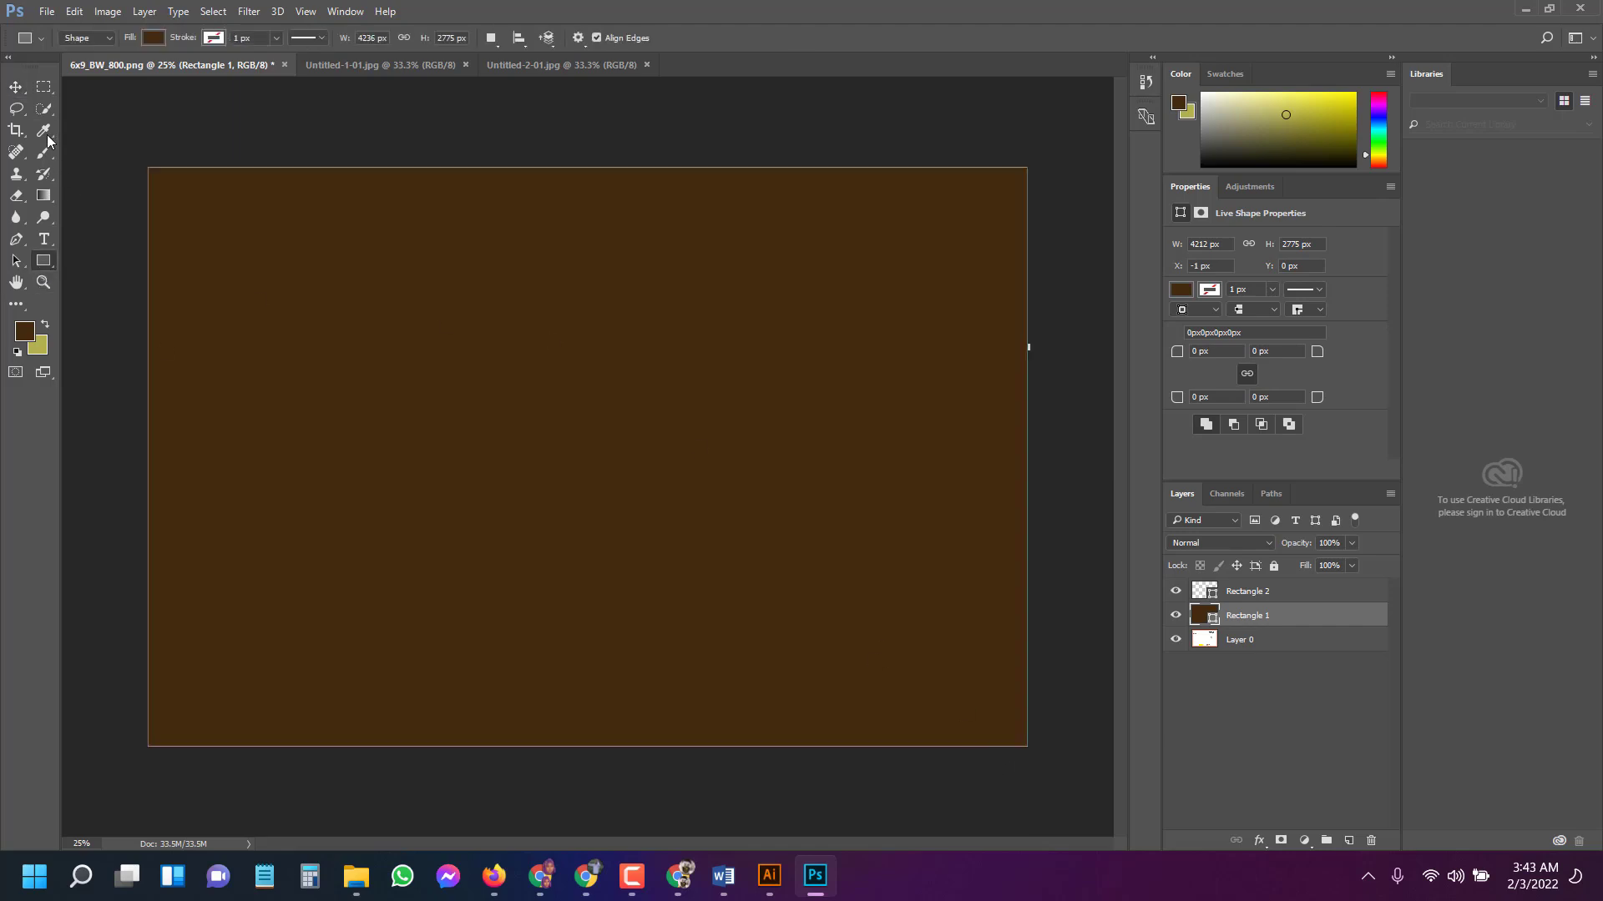
{"action": "left_click", "coordinate": [16, 86]}
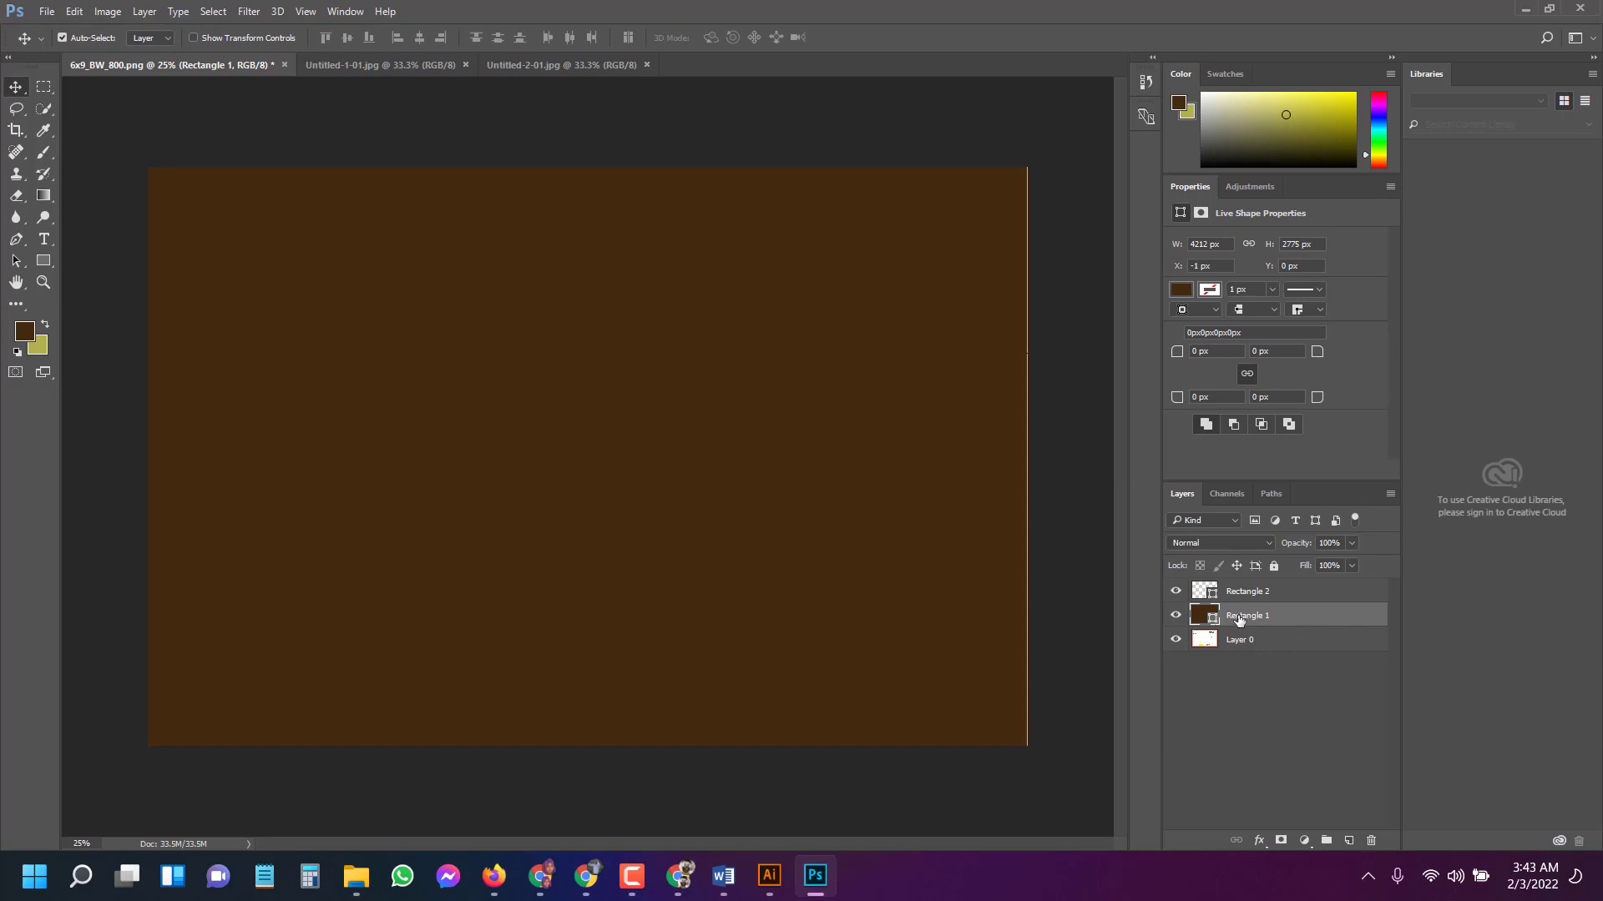
Hide and delete the stray Rectangle 2 layer.
{"action": "left_click", "coordinate": [1227, 594]}
{"action": "left_click", "coordinate": [1176, 592]}
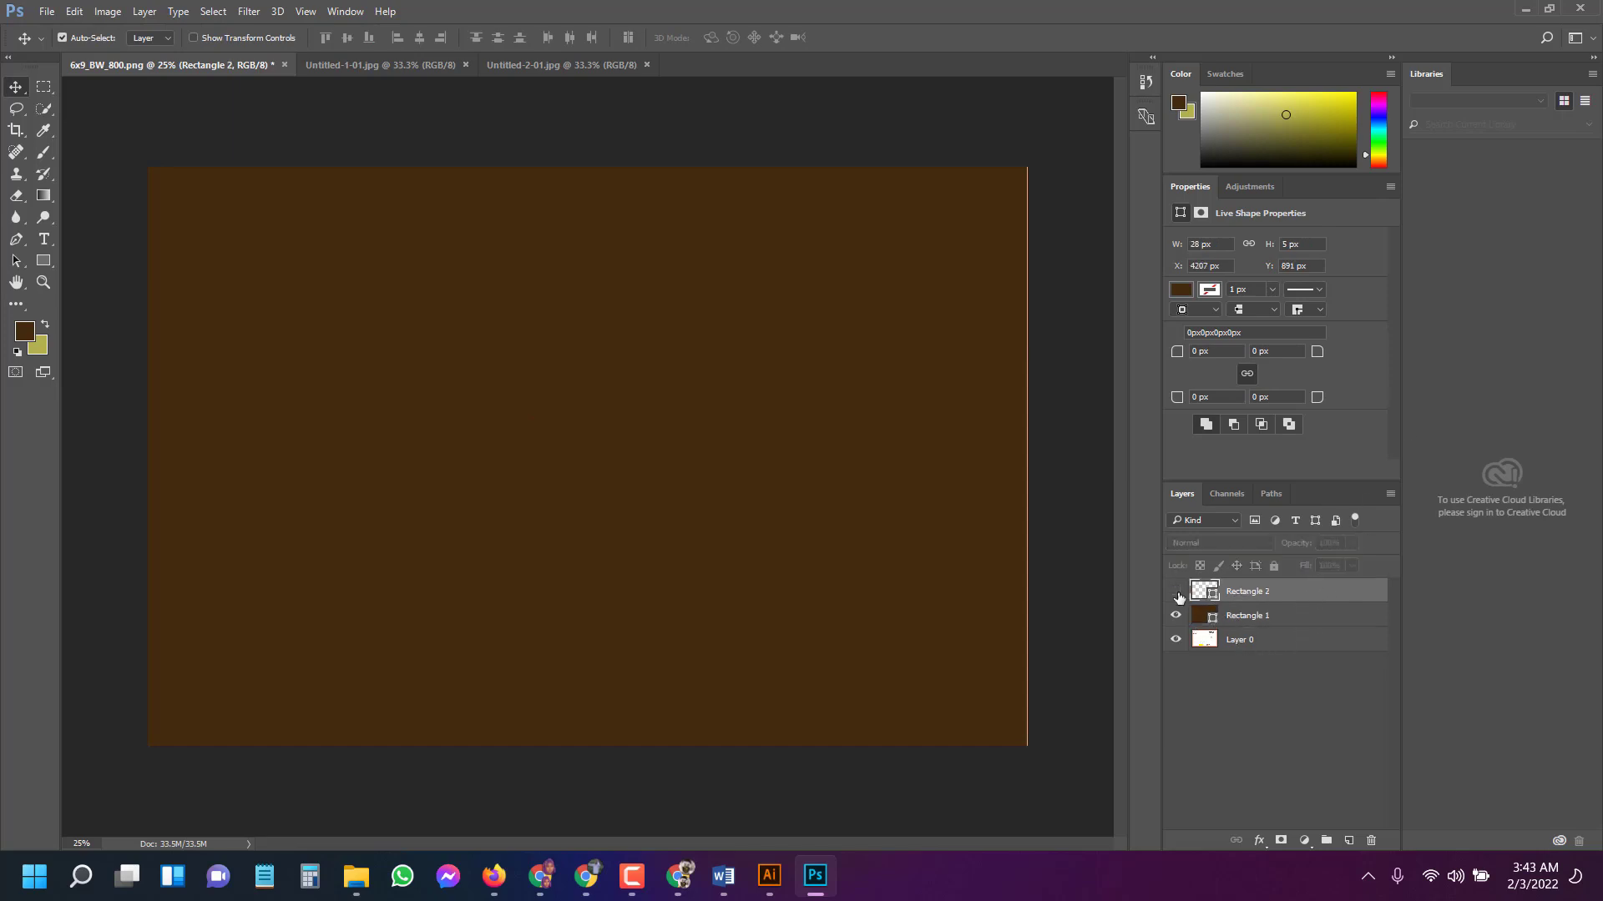
{"action": "right_click", "coordinate": [1234, 593]}
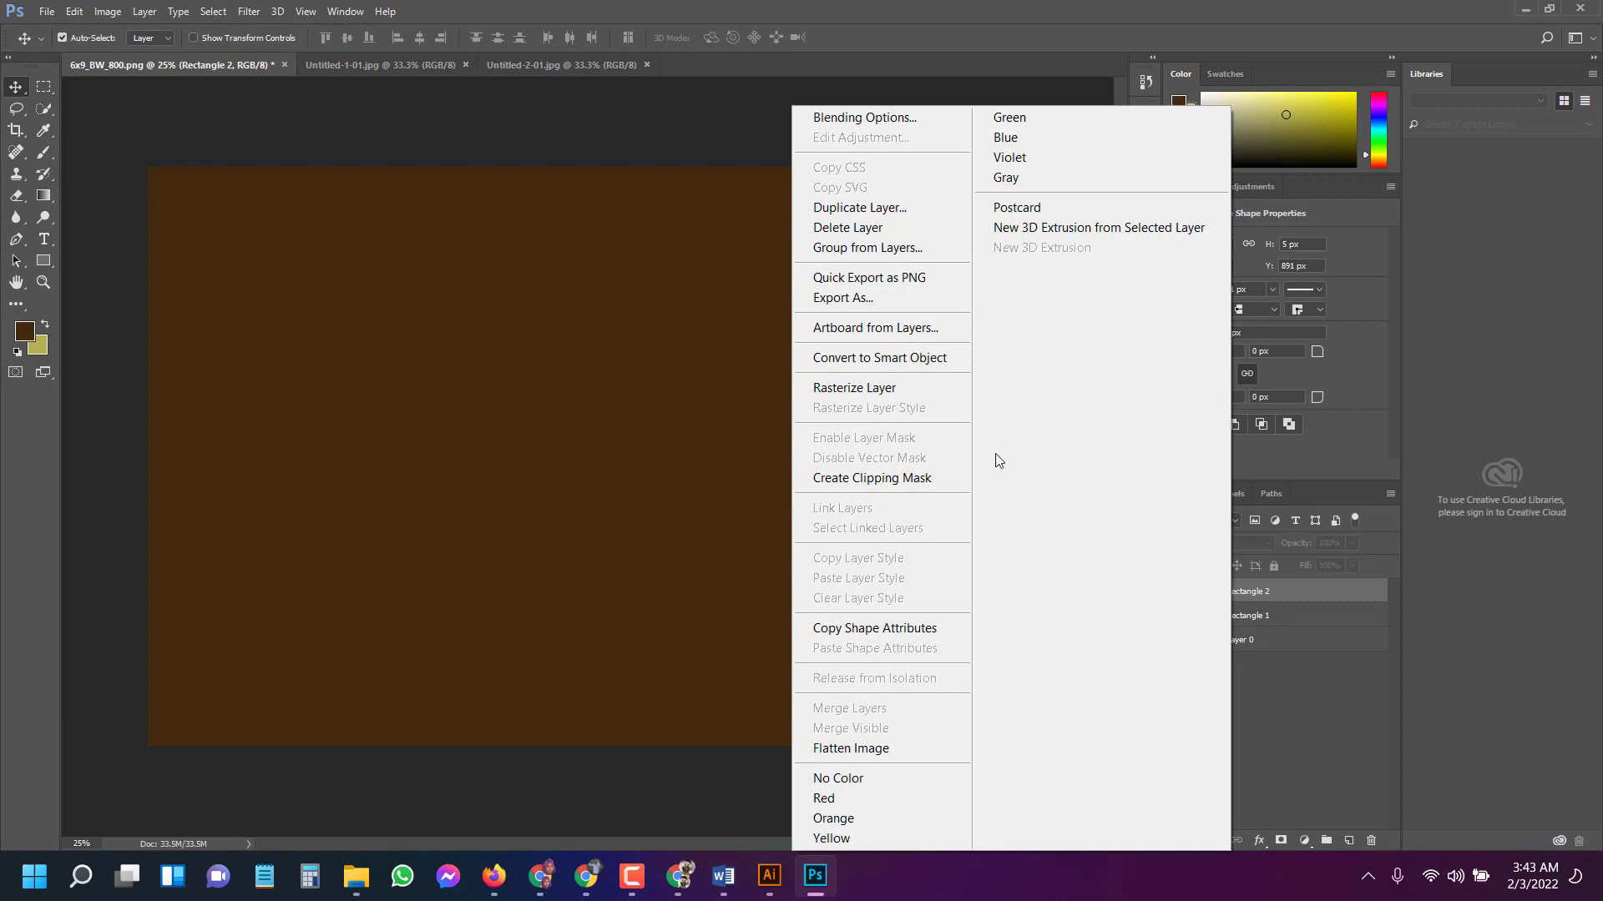
{"action": "left_click", "coordinate": [851, 234]}
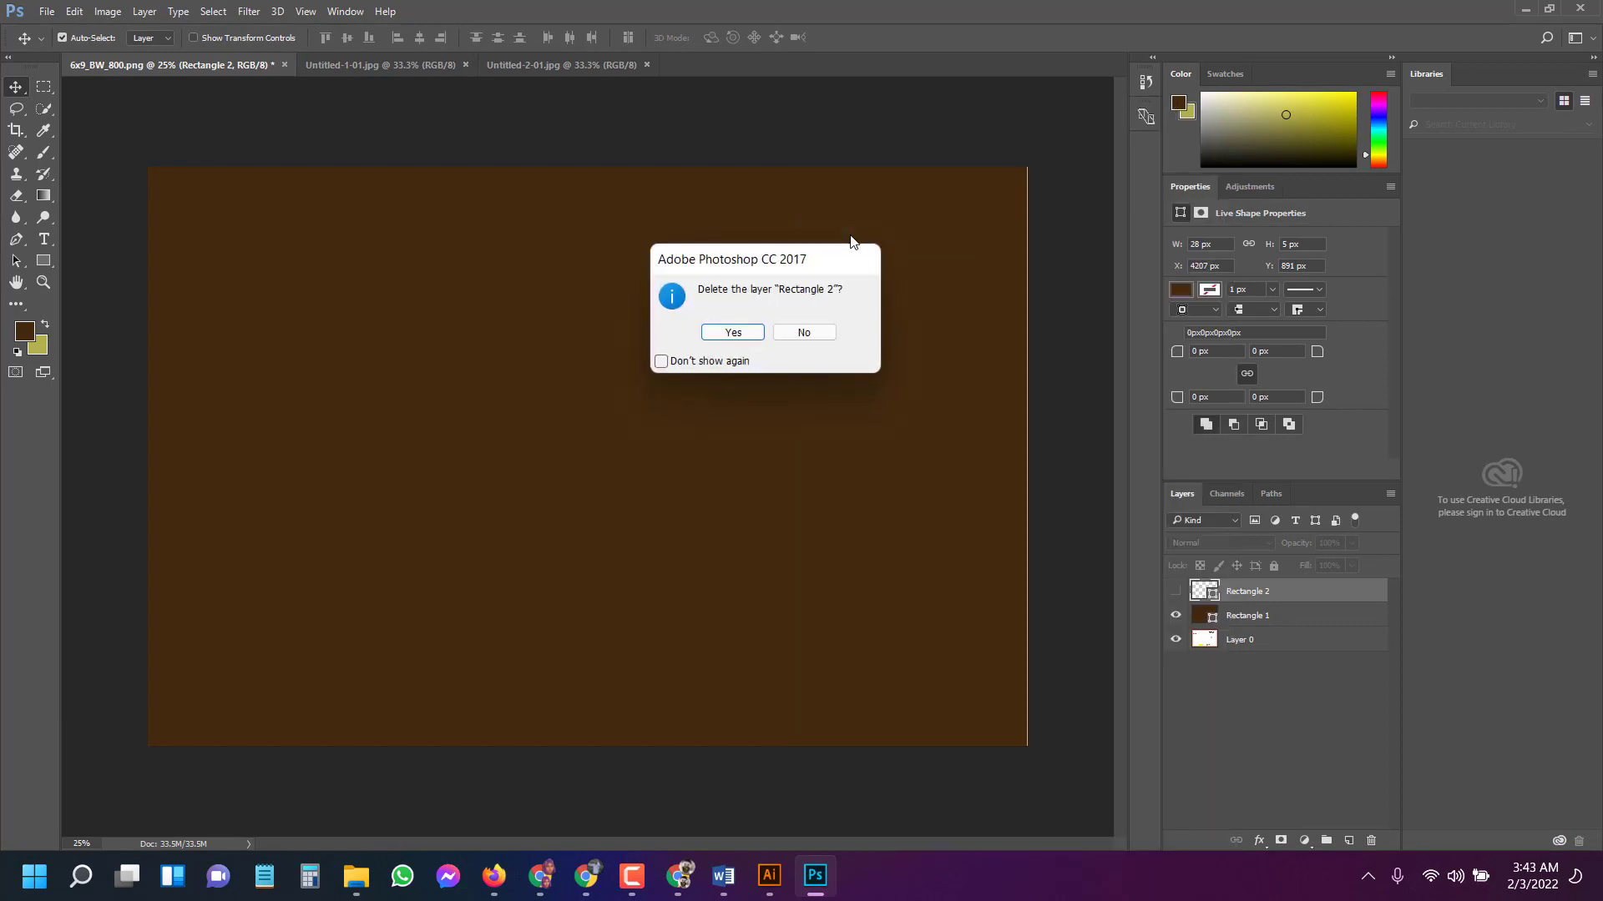
{"action": "left_click", "coordinate": [733, 333]}
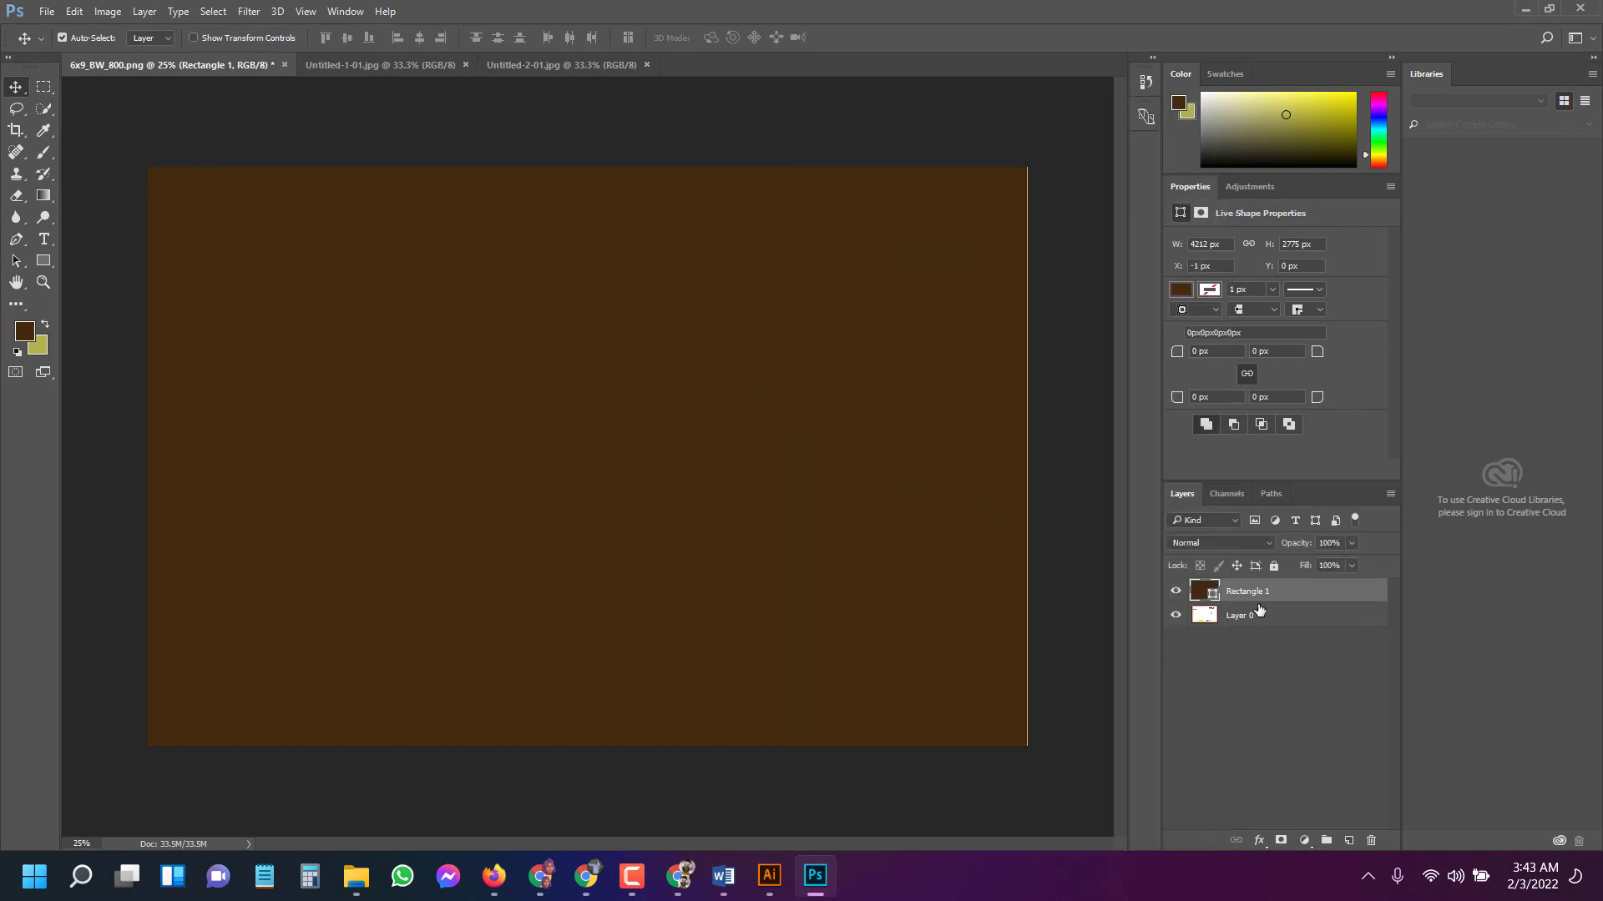
Hide Rectangle 1 to reveal the cover template and turn on View > Rulers.
{"action": "left_click", "coordinate": [1175, 592]}
{"action": "left_click", "coordinate": [1175, 593]}
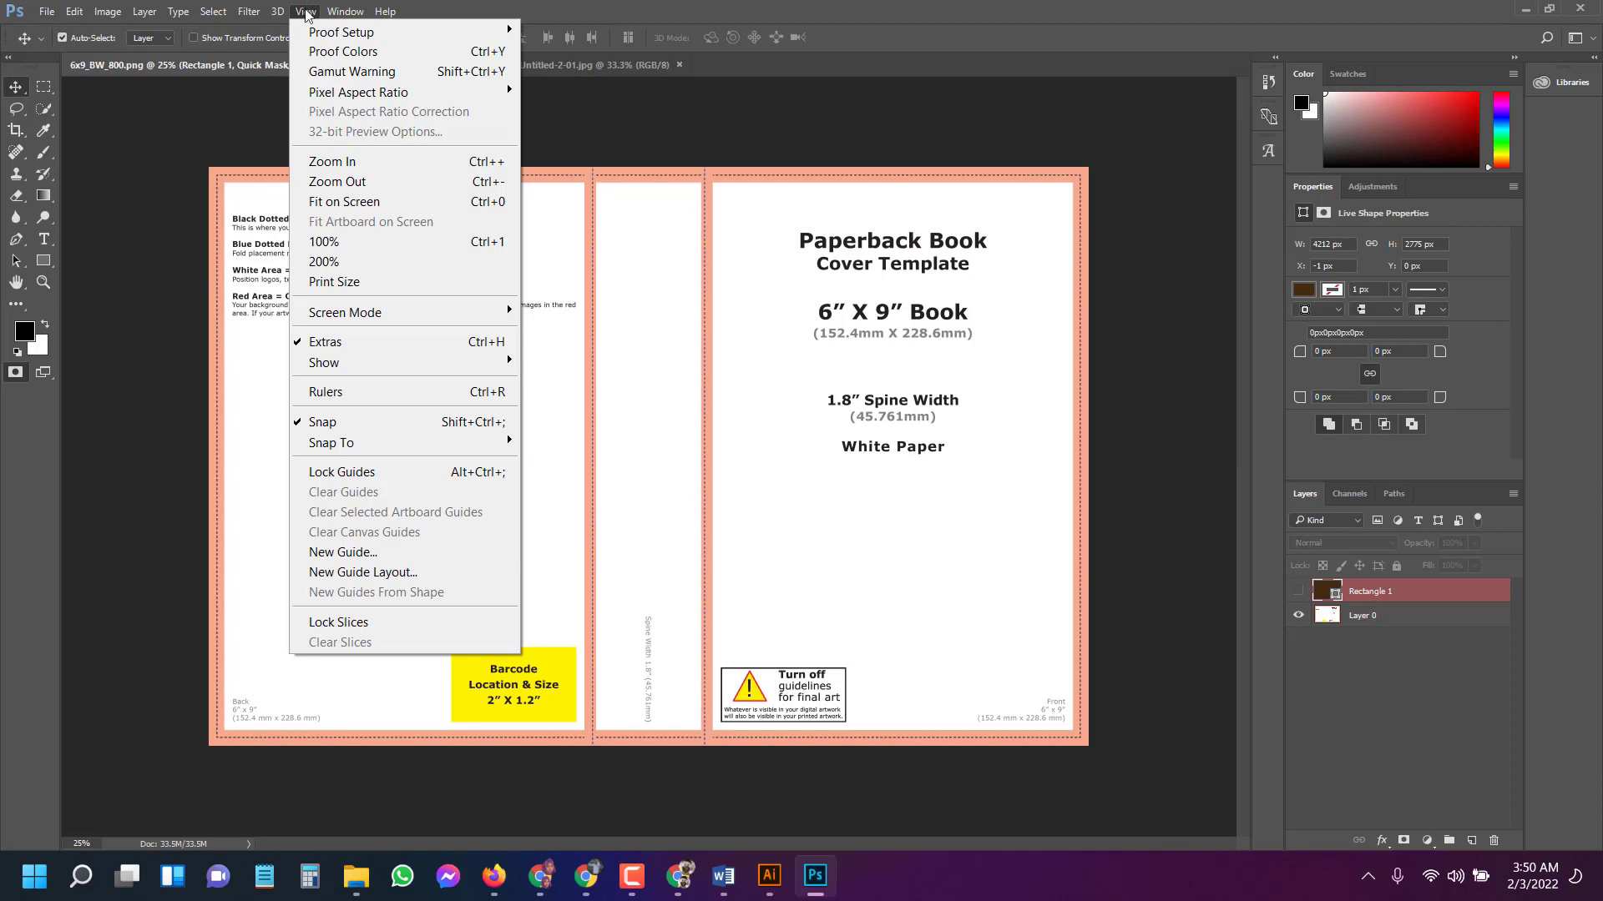
{"action": "left_click", "coordinate": [401, 400]}
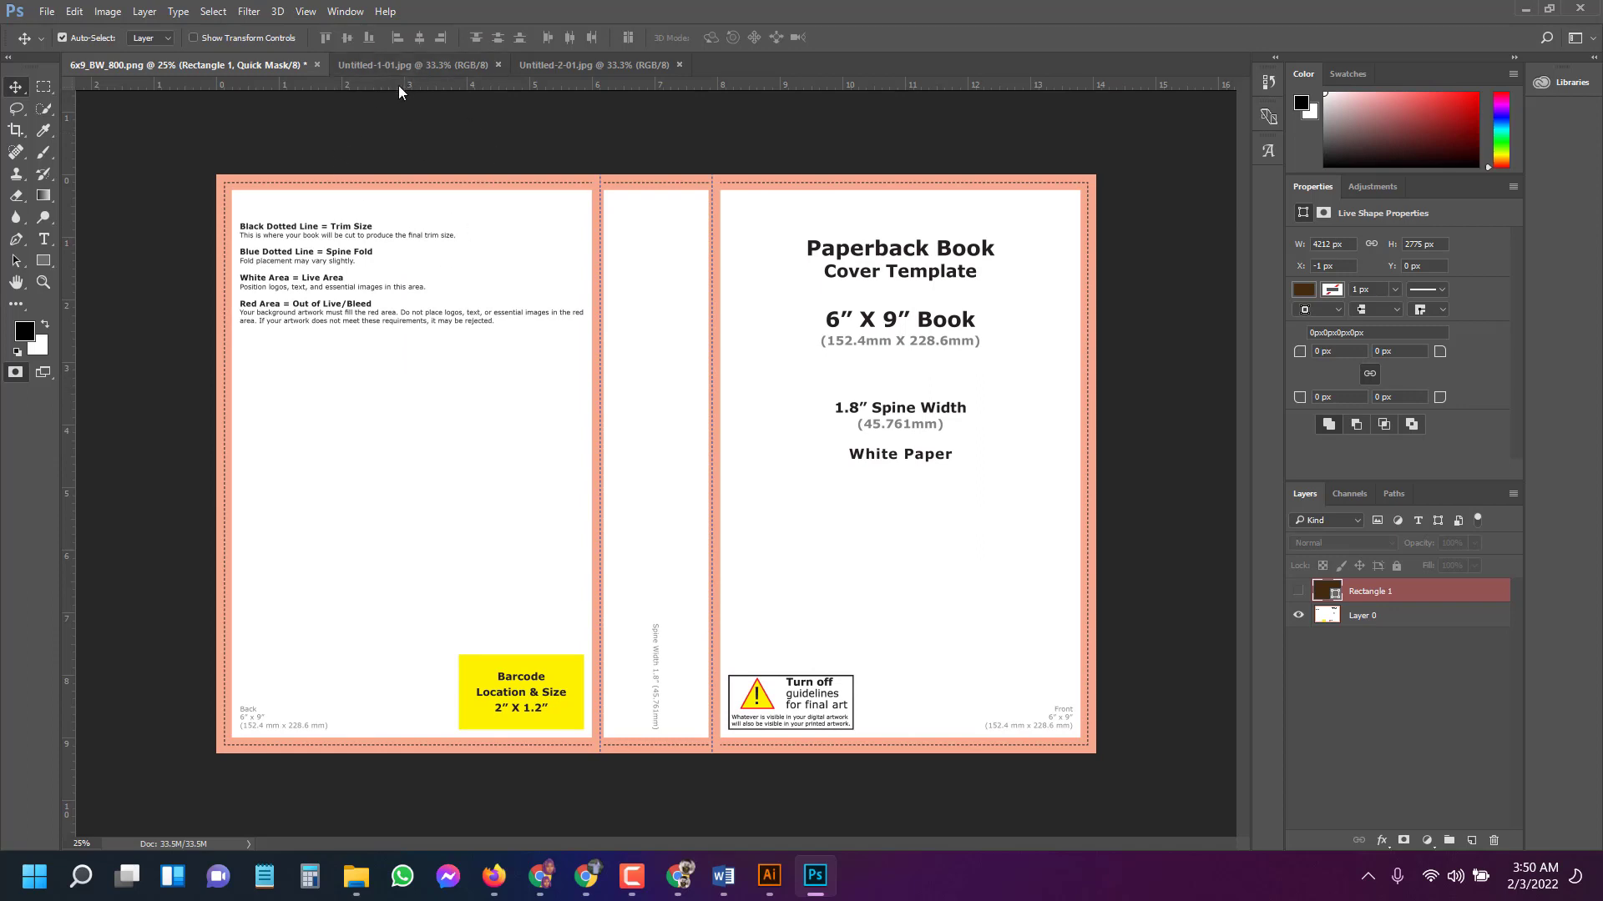
Add guides at the canvas's top, bottom and left edges, the back cover's left trim, and the top and bottom trims.
{"action": "left_click_drag", "start_coordinate": [360, 81], "coordinate": [361, 173]}
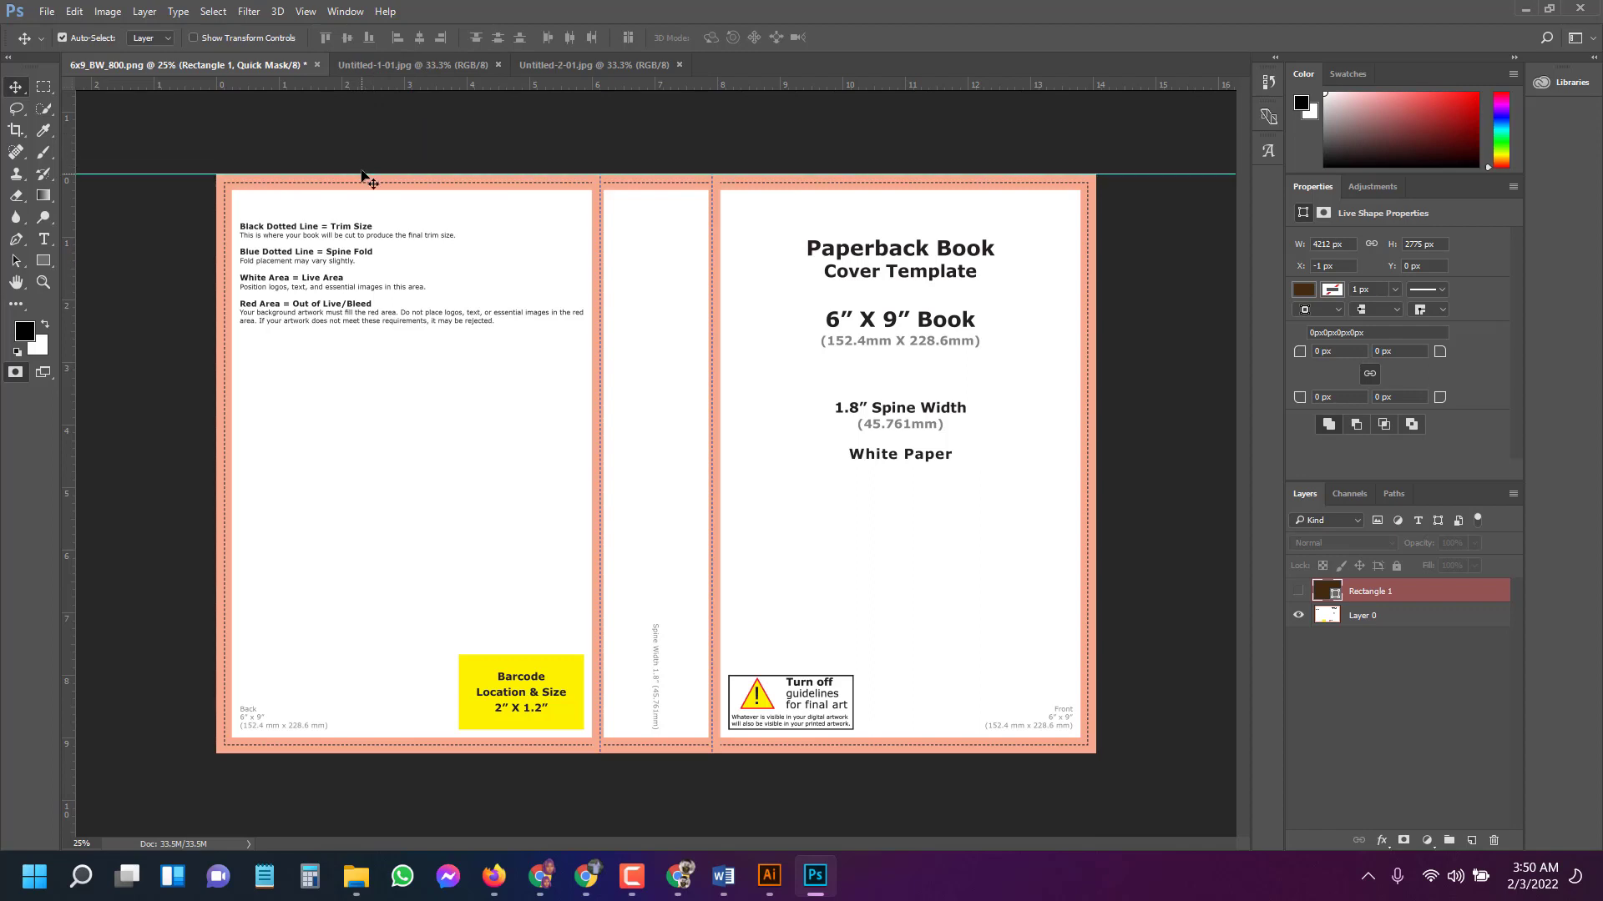
{"action": "left_click_drag", "start_coordinate": [344, 86], "coordinate": [405, 753]}
{"action": "left_click_drag", "start_coordinate": [66, 477], "coordinate": [215, 475]}
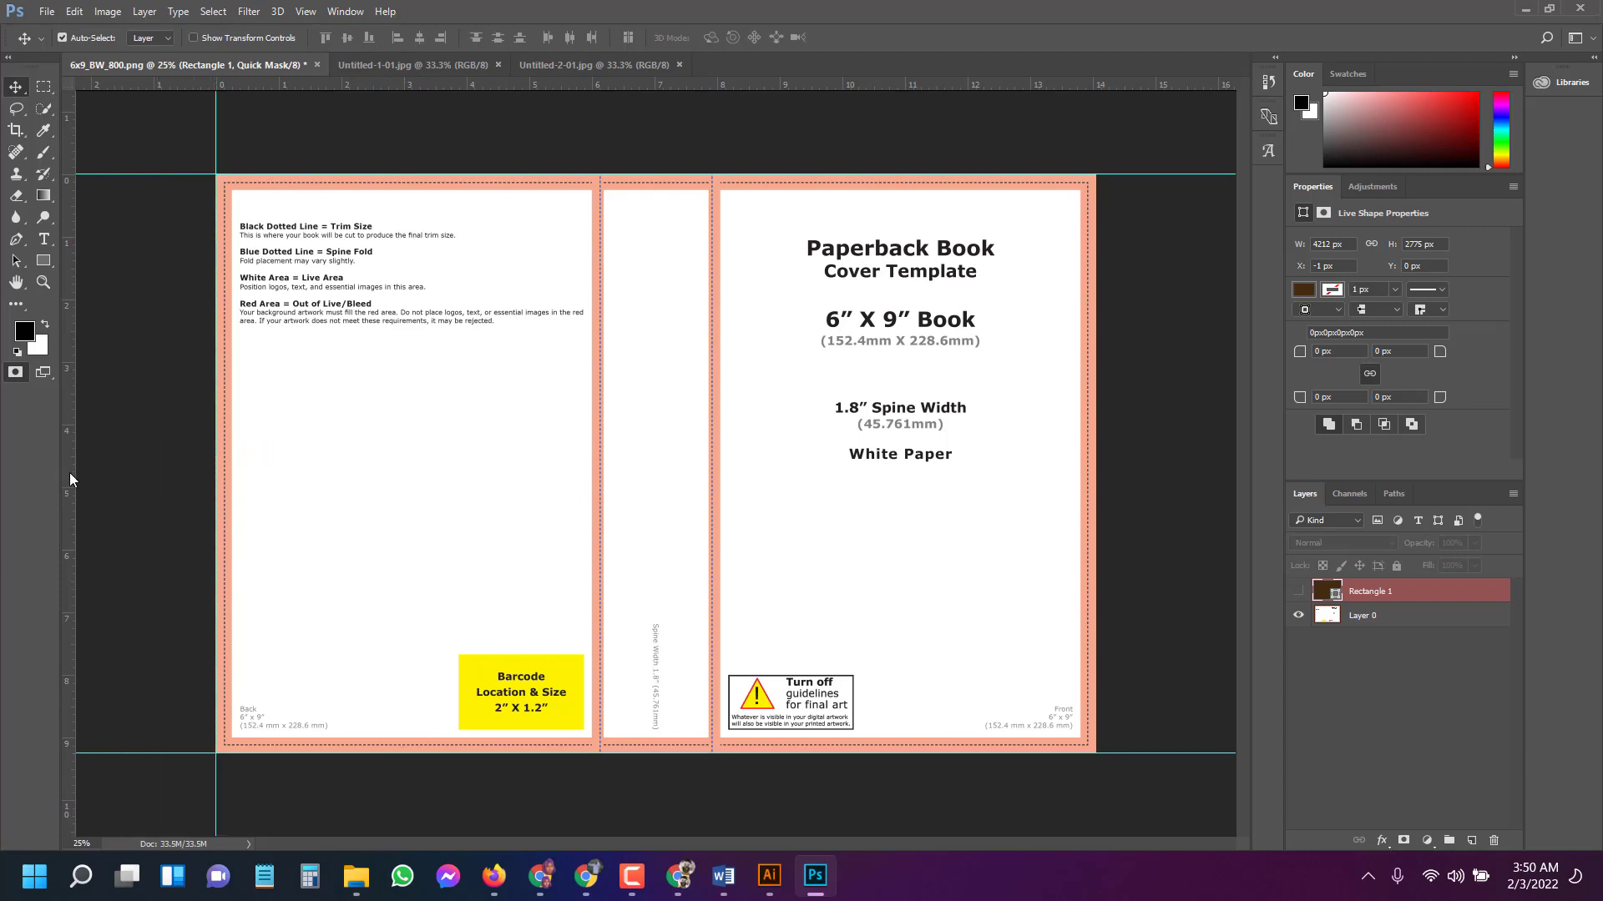
{"action": "left_click_drag", "start_coordinate": [71, 478], "coordinate": [230, 489]}
{"action": "left_click_drag", "start_coordinate": [420, 87], "coordinate": [470, 738]}
{"action": "left_click_drag", "start_coordinate": [413, 85], "coordinate": [433, 190]}
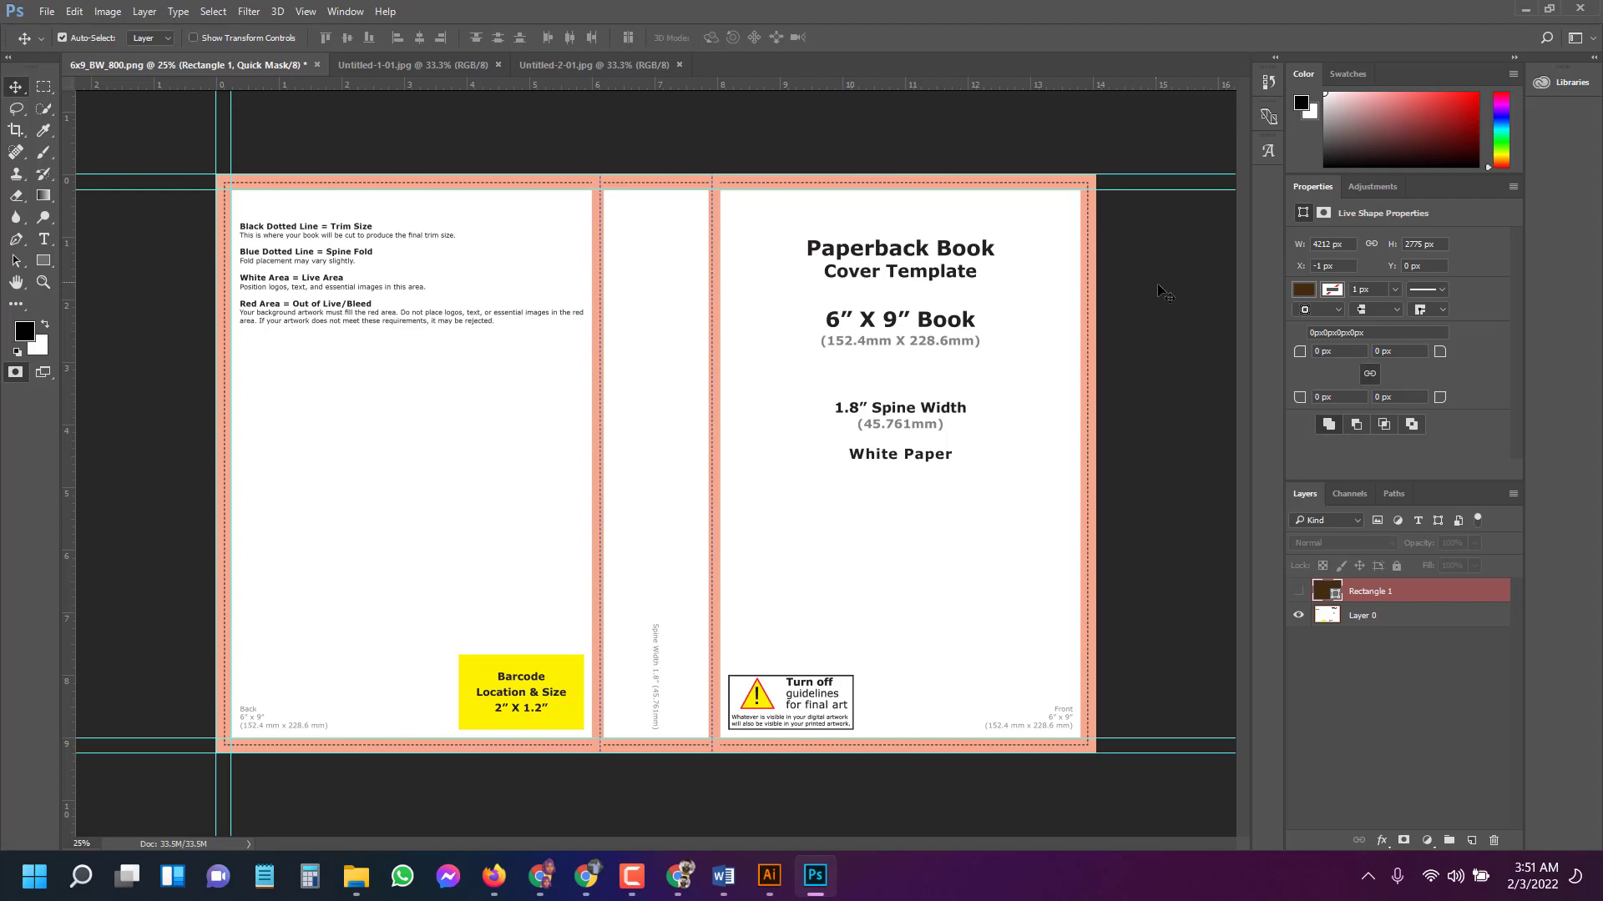
Add vertical guides at both spine folds and the front cover's edges out to 14.050 in, then disable Auto-Select.
{"action": "left_click_drag", "start_coordinate": [69, 316], "coordinate": [591, 359]}
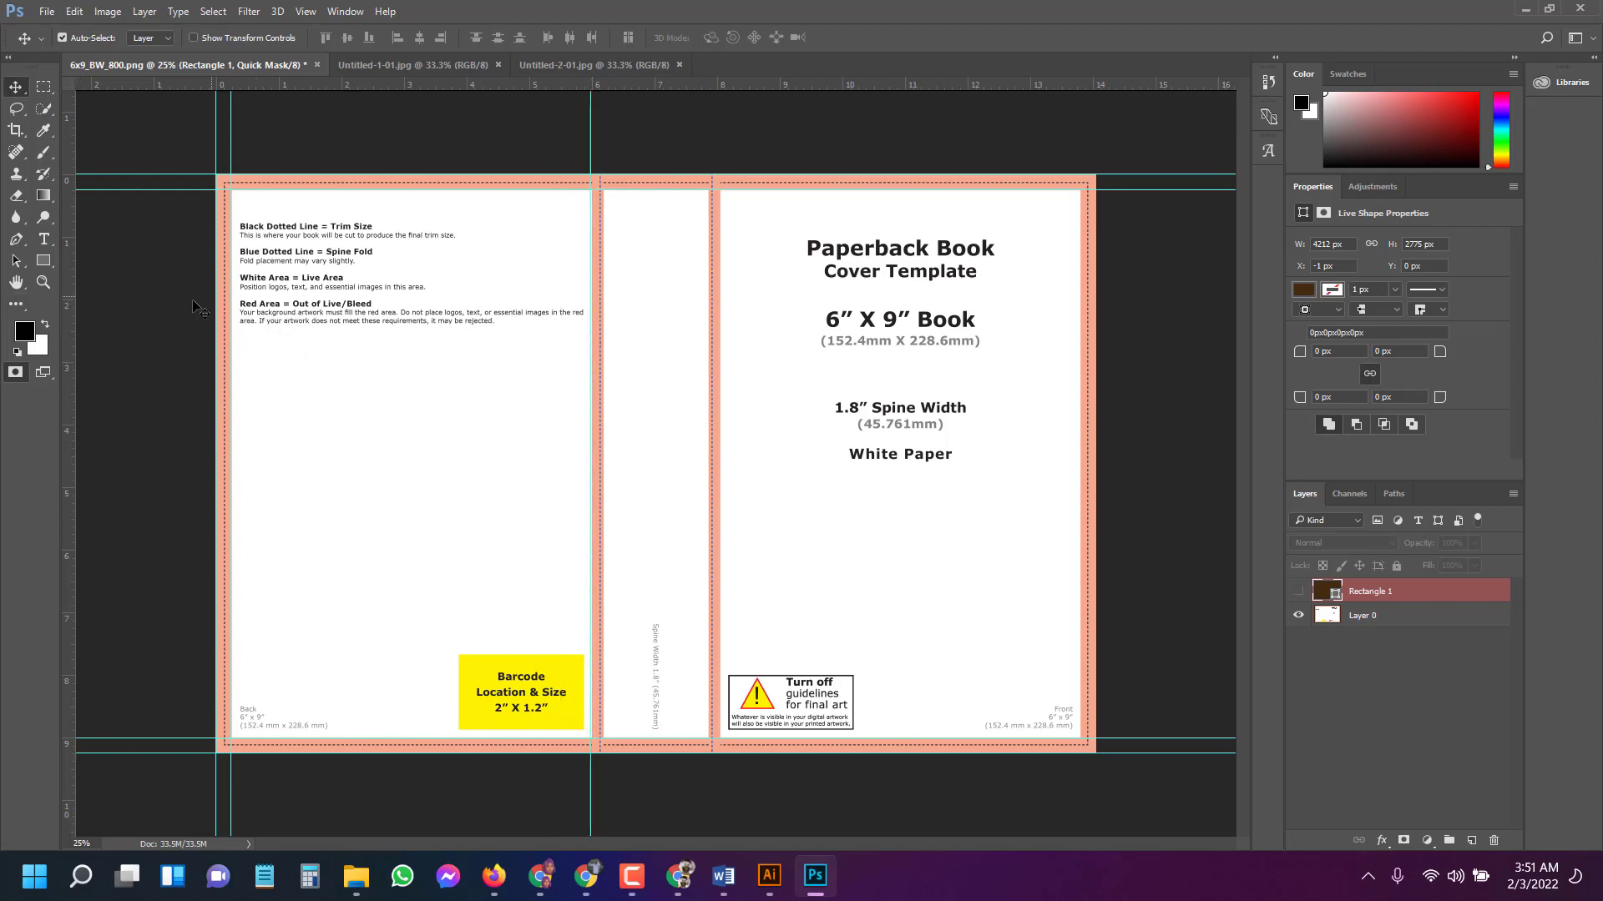
{"action": "left_click_drag", "start_coordinate": [70, 321], "coordinate": [605, 377]}
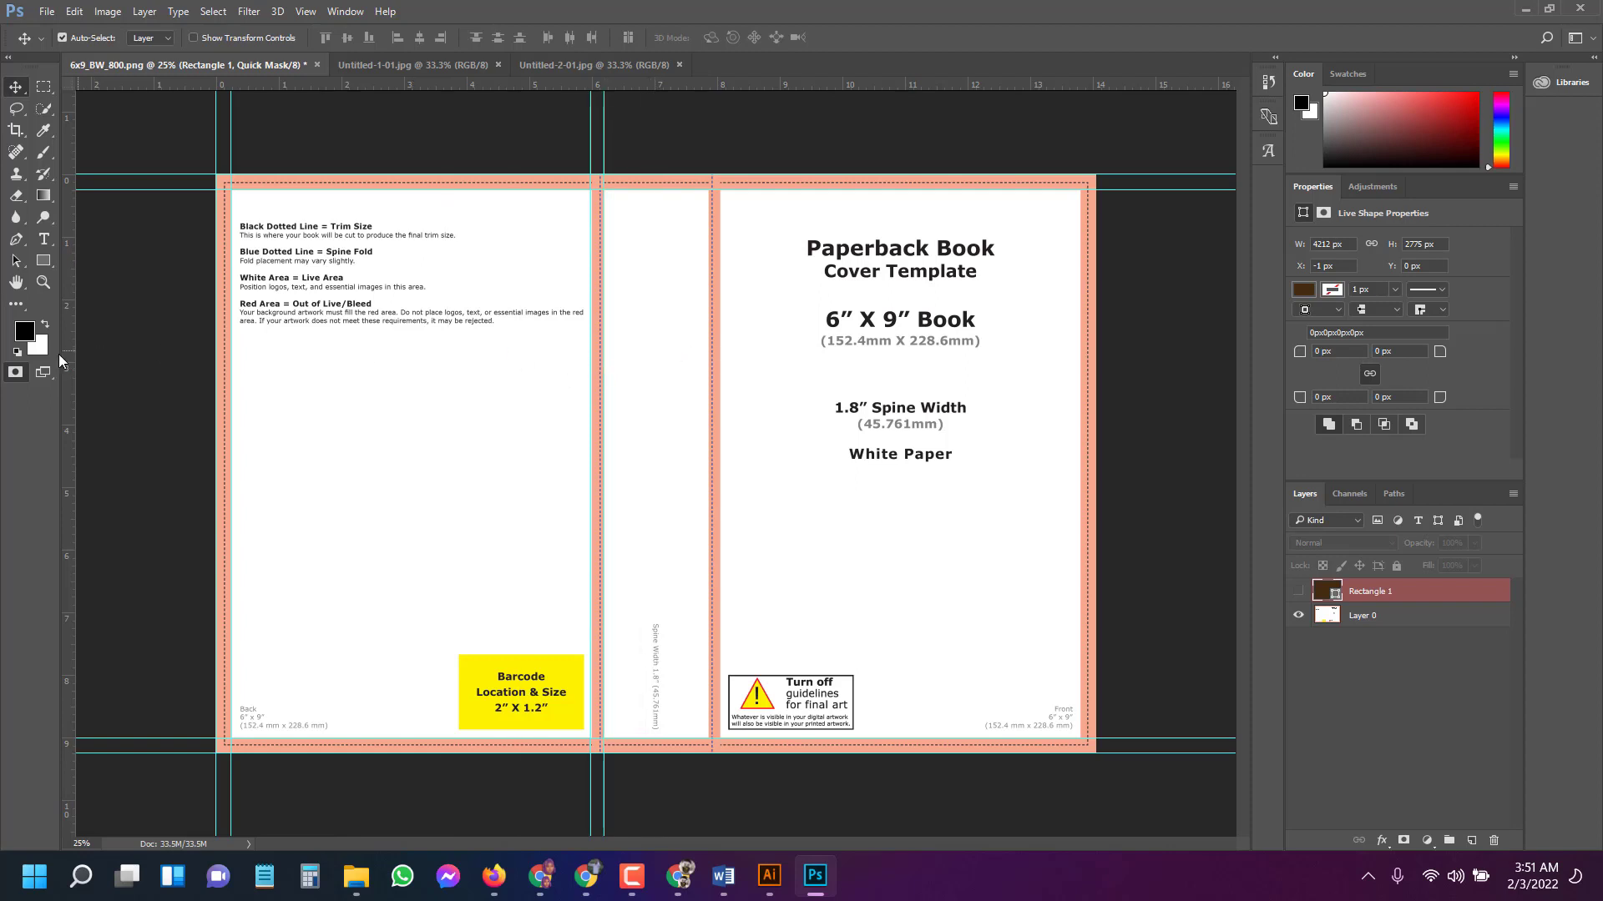
{"action": "left_click_drag", "start_coordinate": [68, 364], "coordinate": [709, 390]}
{"action": "left_click_drag", "start_coordinate": [77, 402], "coordinate": [721, 416]}
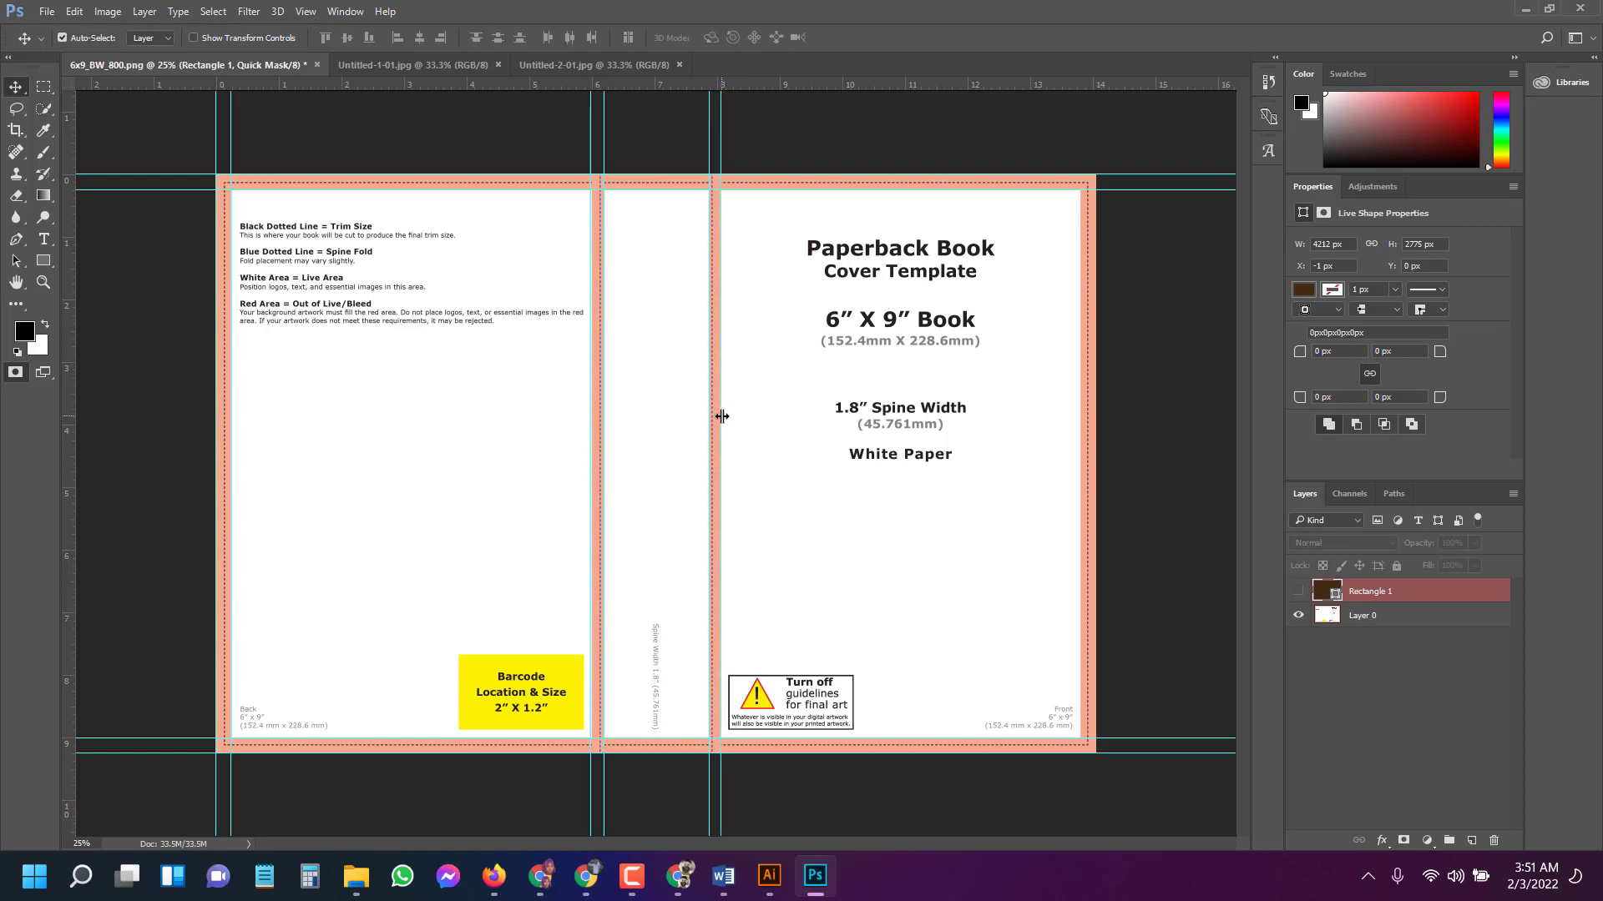
{"action": "left_click_drag", "start_coordinate": [62, 407], "coordinate": [1082, 413]}
{"action": "left_click_drag", "start_coordinate": [74, 463], "coordinate": [1101, 451]}
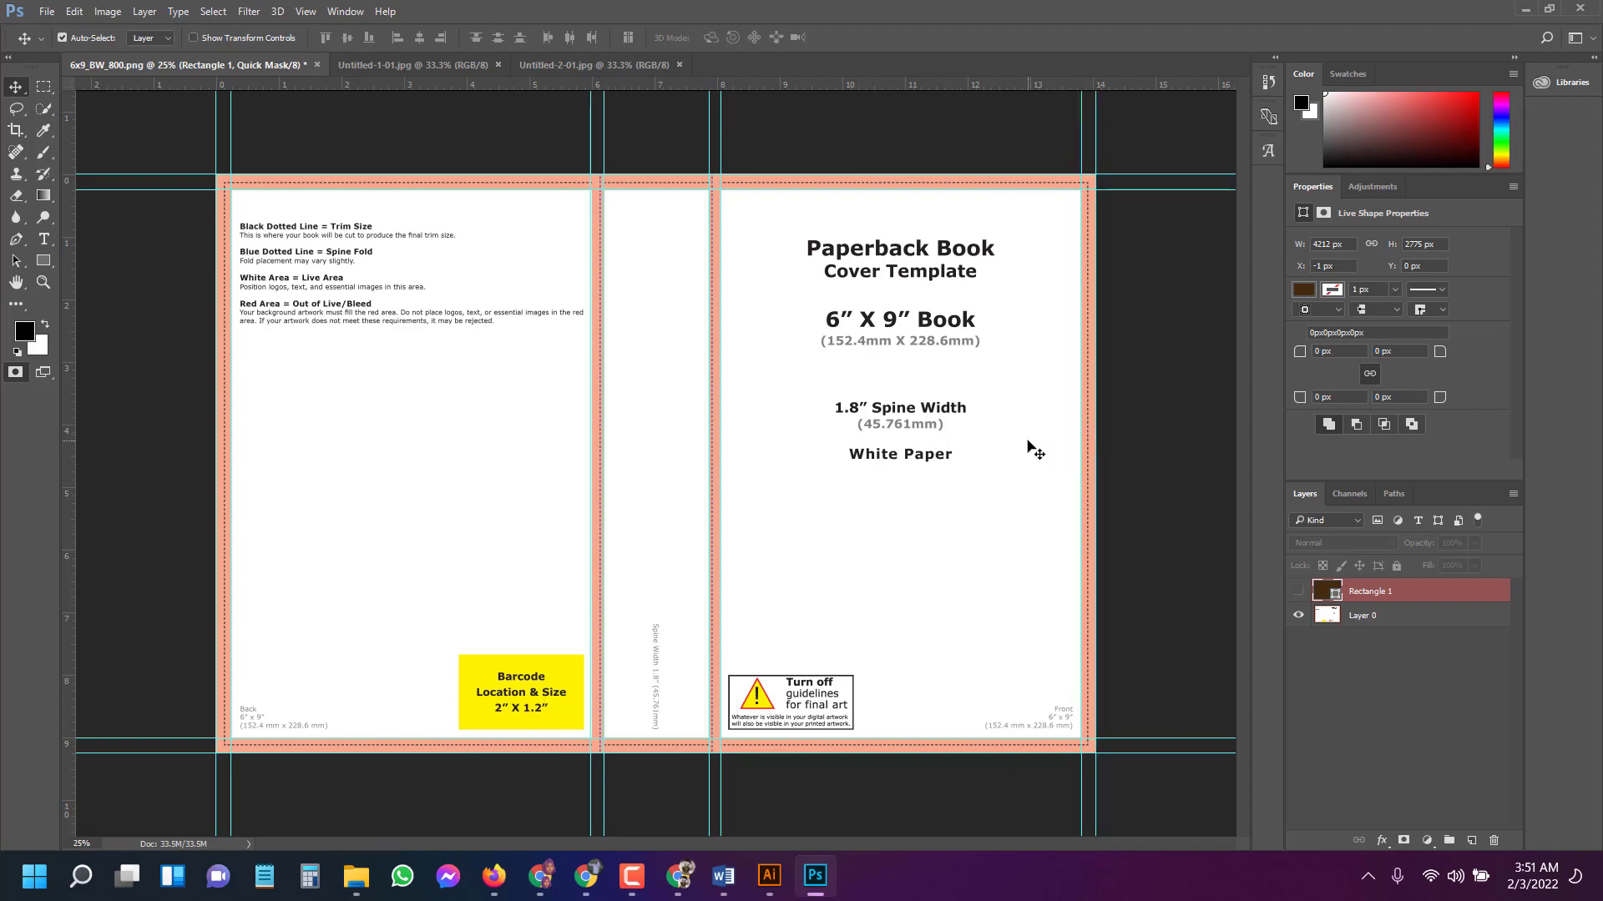
{"action": "key", "text": "ctrl"}
{"action": "scroll", "coordinate": [480, 344], "scroll_direction": "up", "scroll_amount": 1}
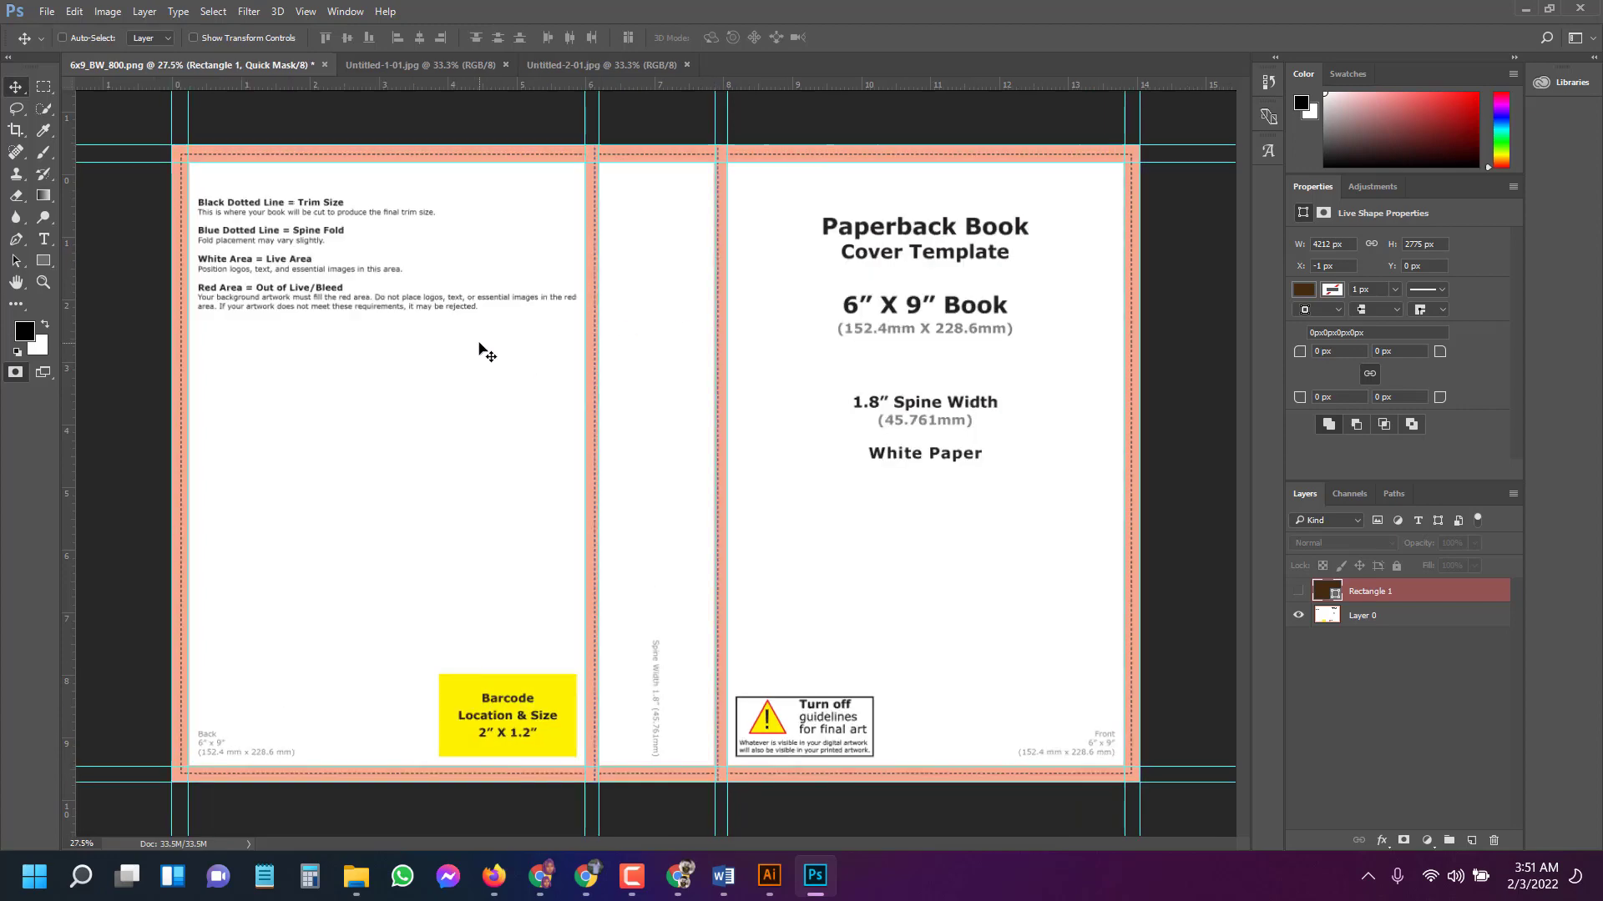
{"action": "scroll", "coordinate": [482, 348], "scroll_direction": "up", "scroll_amount": 5}
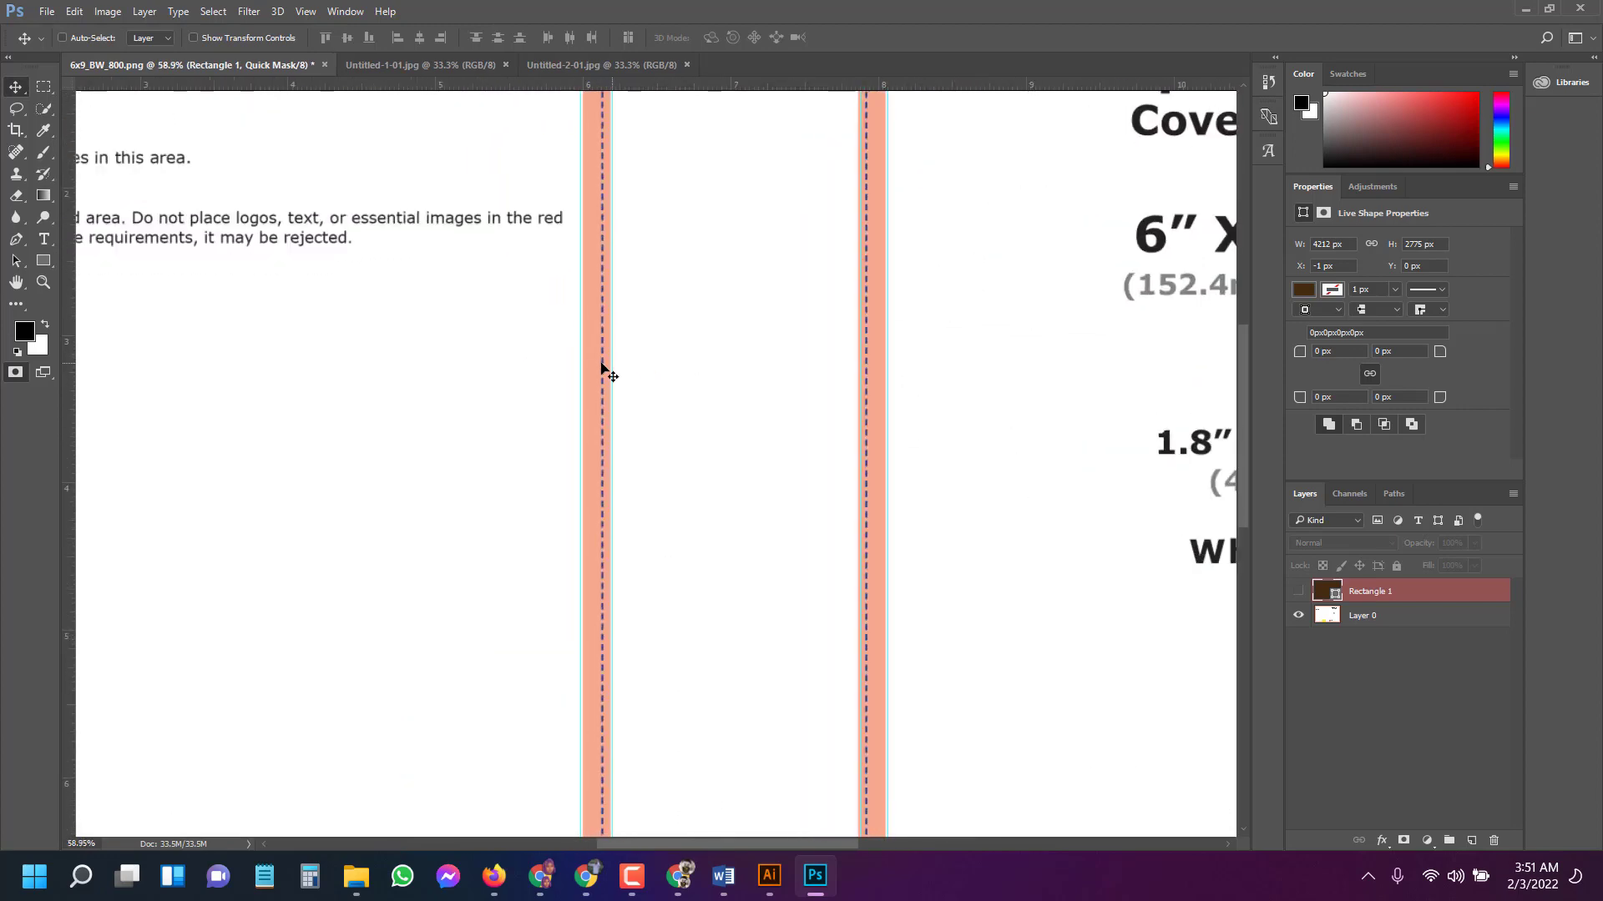
{"action": "scroll", "coordinate": [593, 413], "scroll_direction": "up", "scroll_amount": 1}
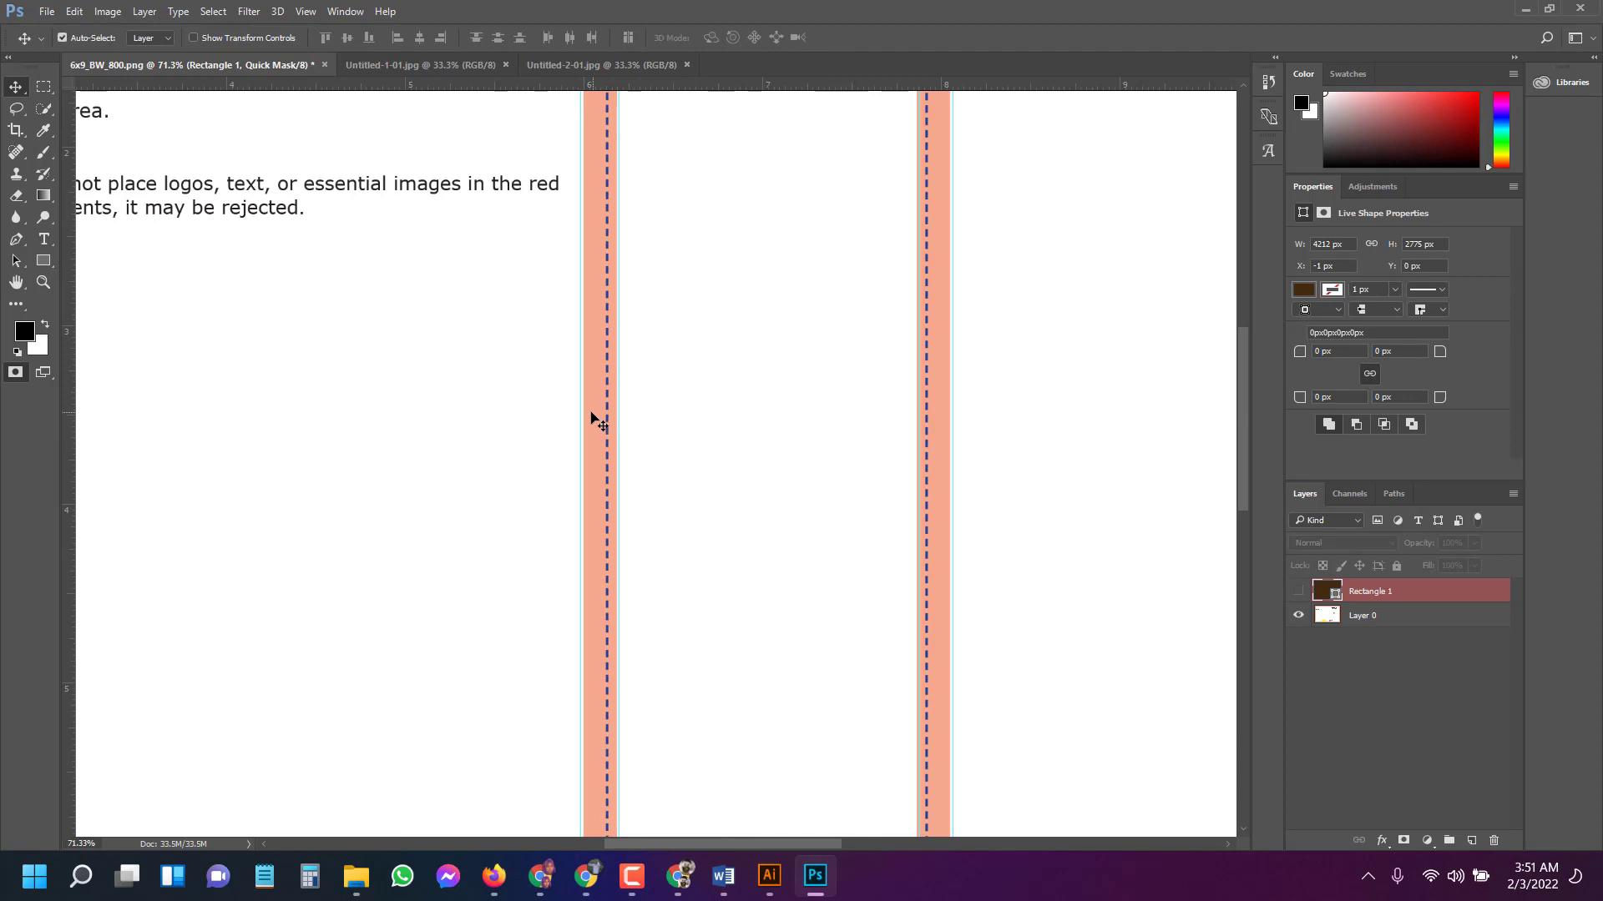
{"action": "left_click_drag", "start_coordinate": [583, 417], "coordinate": [619, 416]}
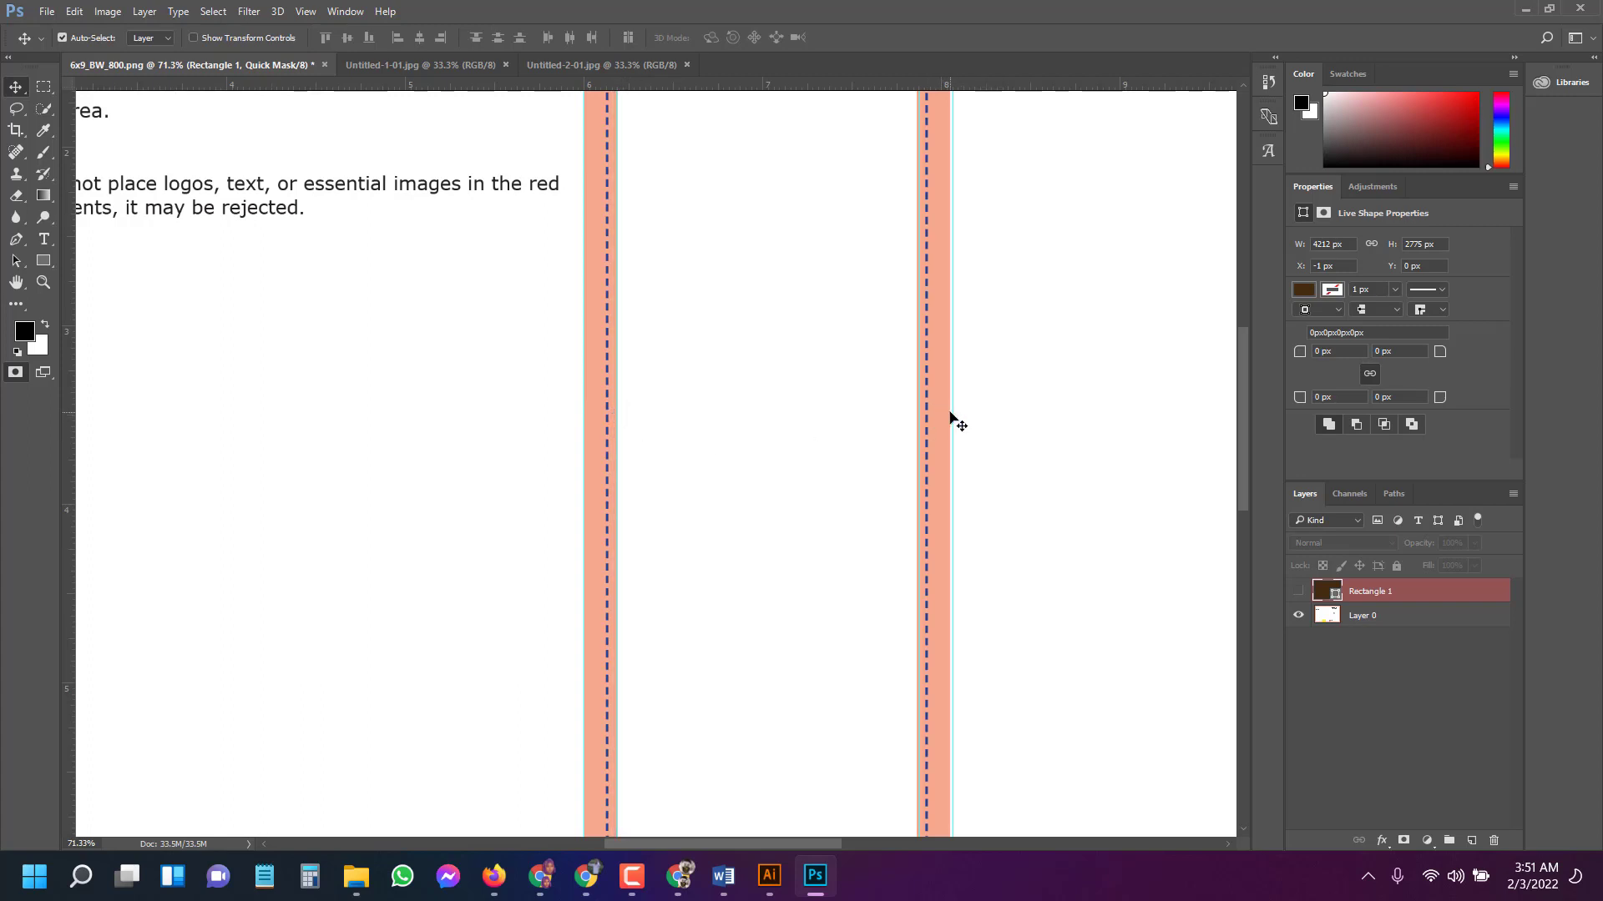
{"action": "left_click_drag", "start_coordinate": [950, 415], "coordinate": [951, 424]}
{"action": "scroll", "coordinate": [1017, 483], "scroll_direction": "right", "scroll_amount": 3}
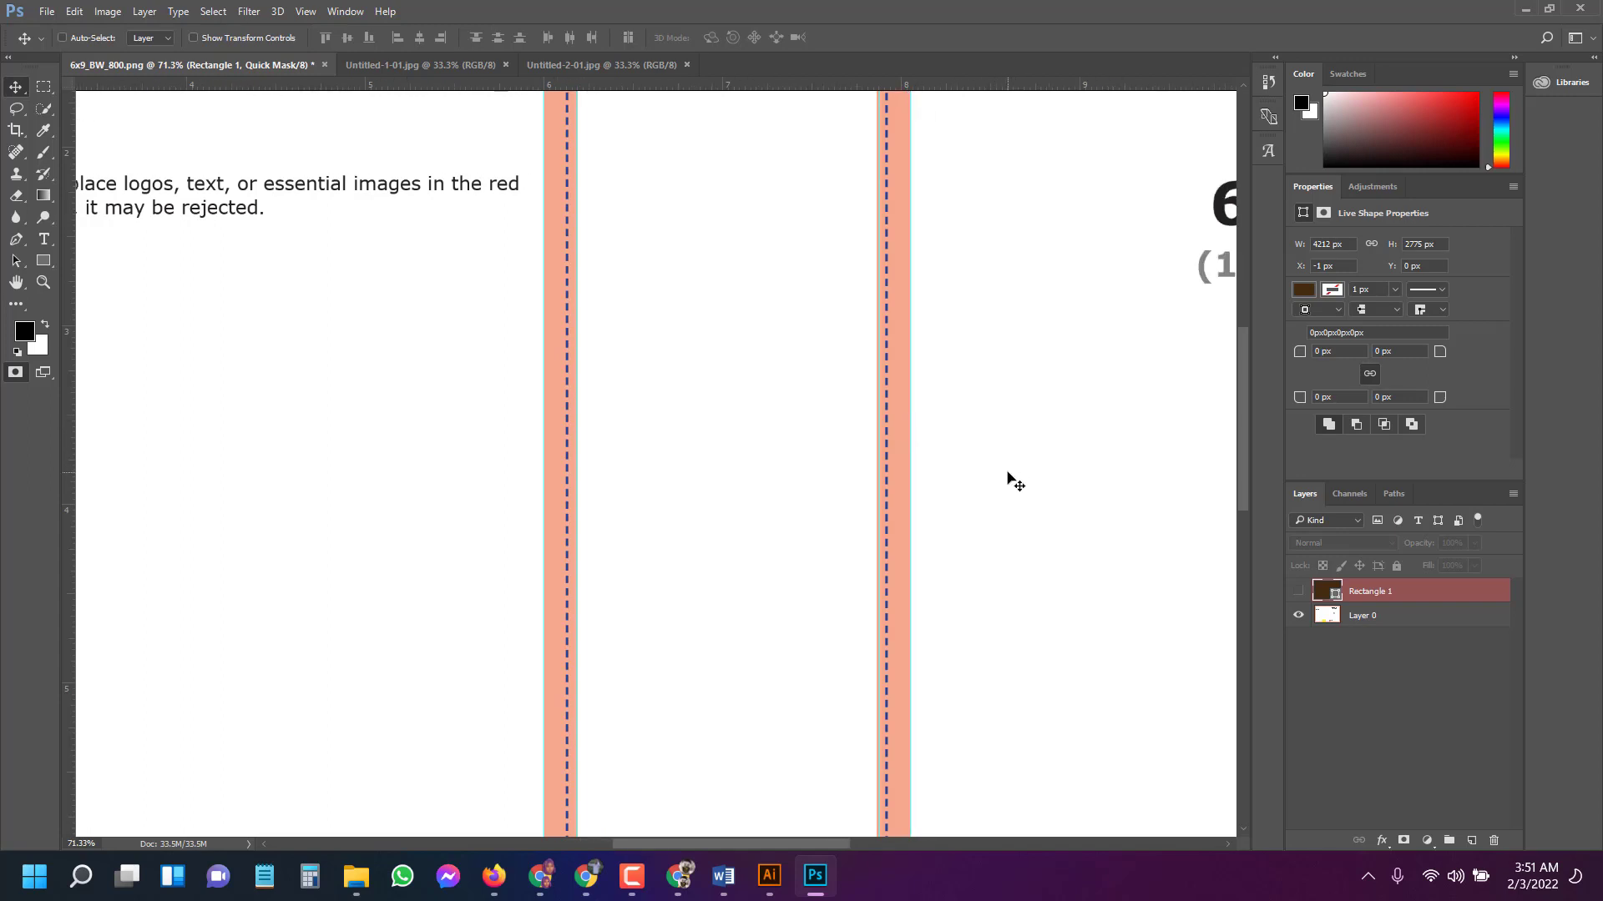
{"action": "left_click_drag", "start_coordinate": [700, 841], "coordinate": [875, 844]}
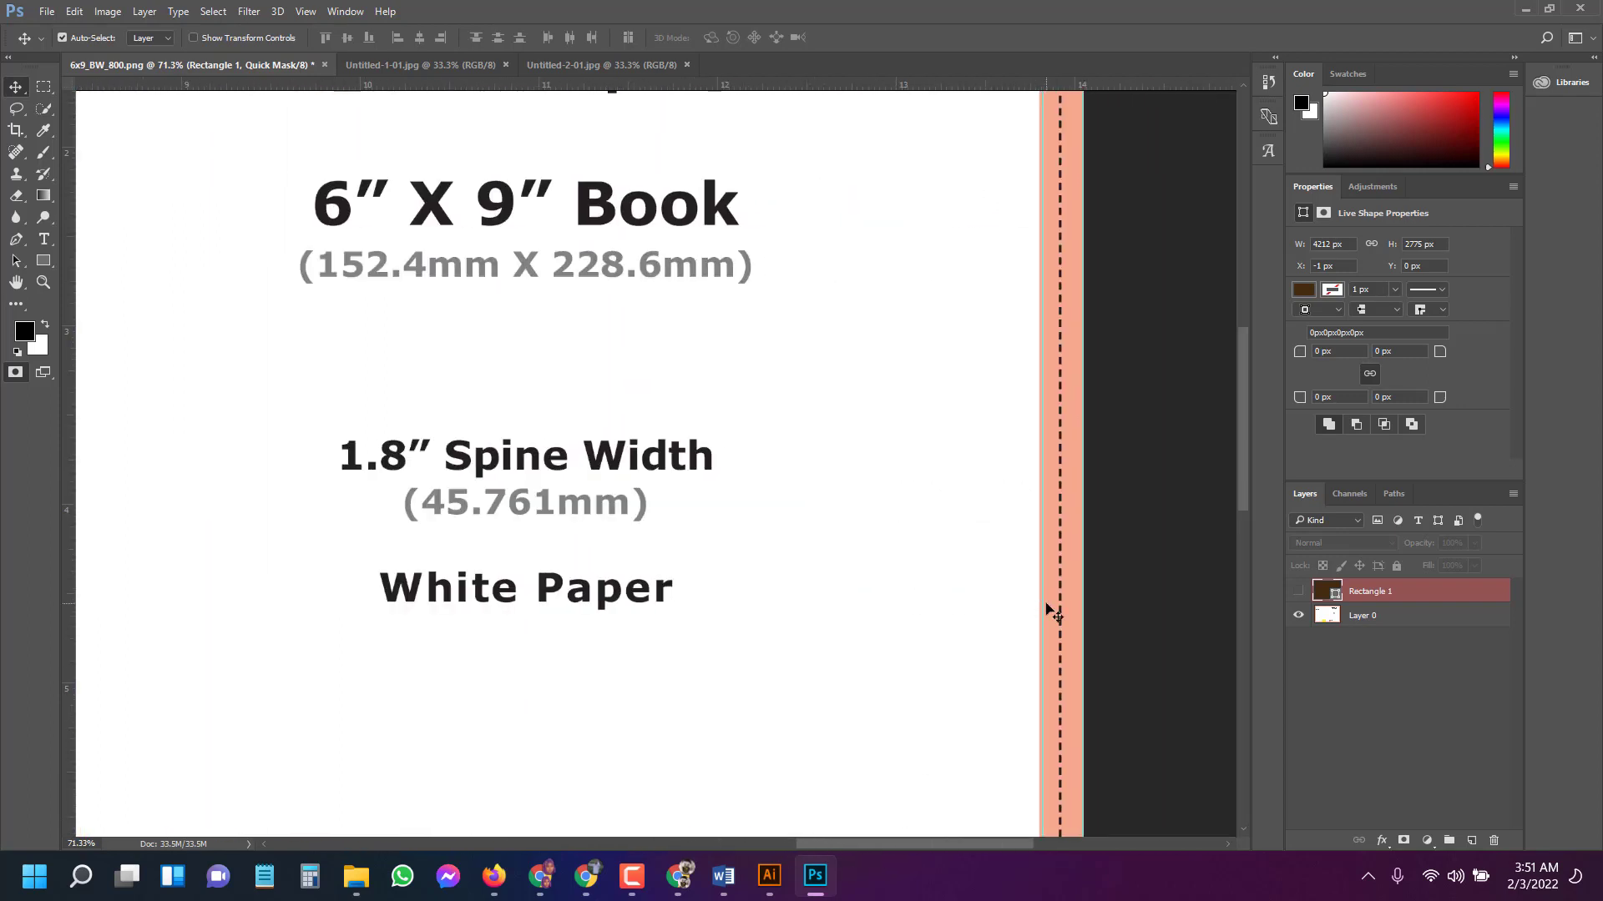
{"action": "left_click_drag", "start_coordinate": [1043, 606], "coordinate": [1039, 606]}
{"action": "scroll", "coordinate": [984, 626], "scroll_direction": "right", "scroll_amount": 1}
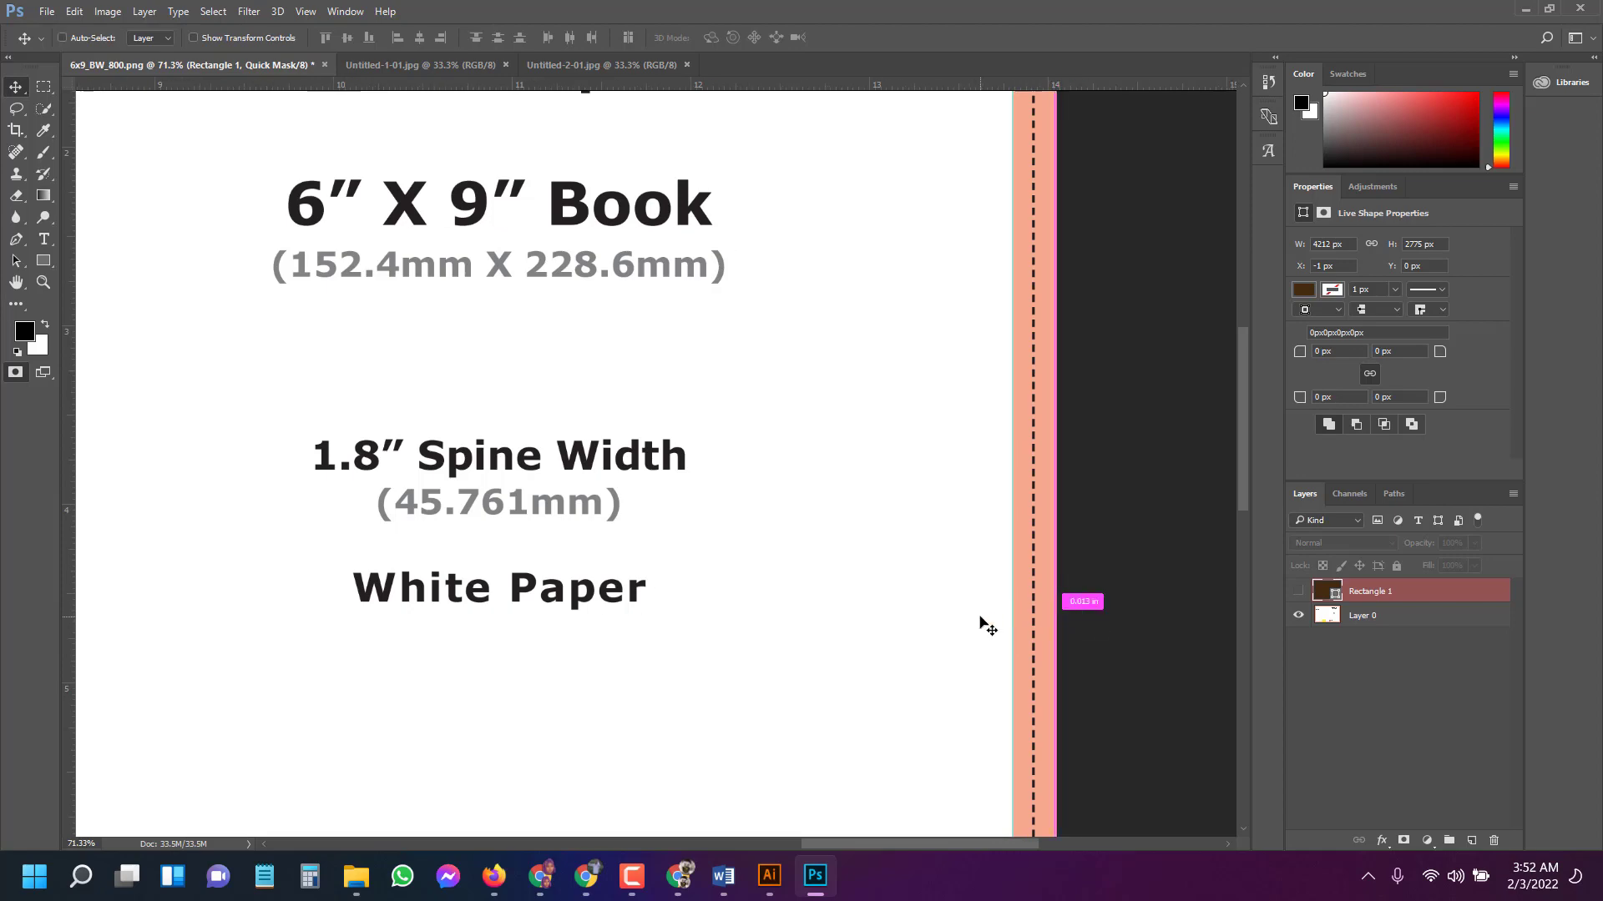
{"action": "scroll", "coordinate": [987, 626], "scroll_direction": "down", "scroll_amount": 6}
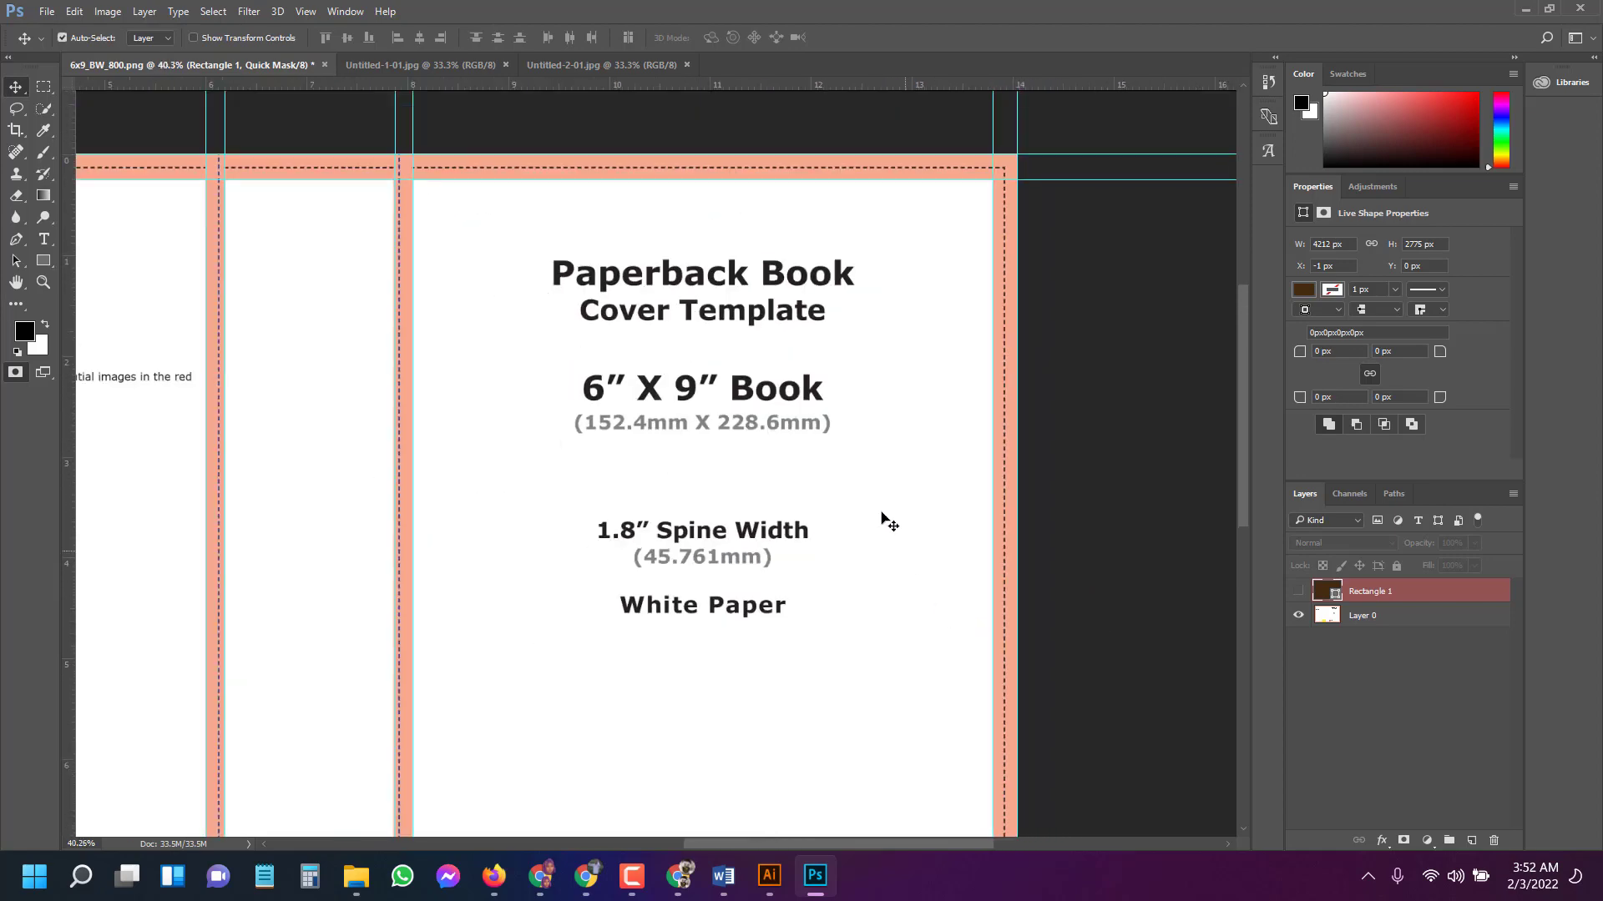
{"action": "scroll", "coordinate": [429, 303], "scroll_direction": "up", "scroll_amount": 12}
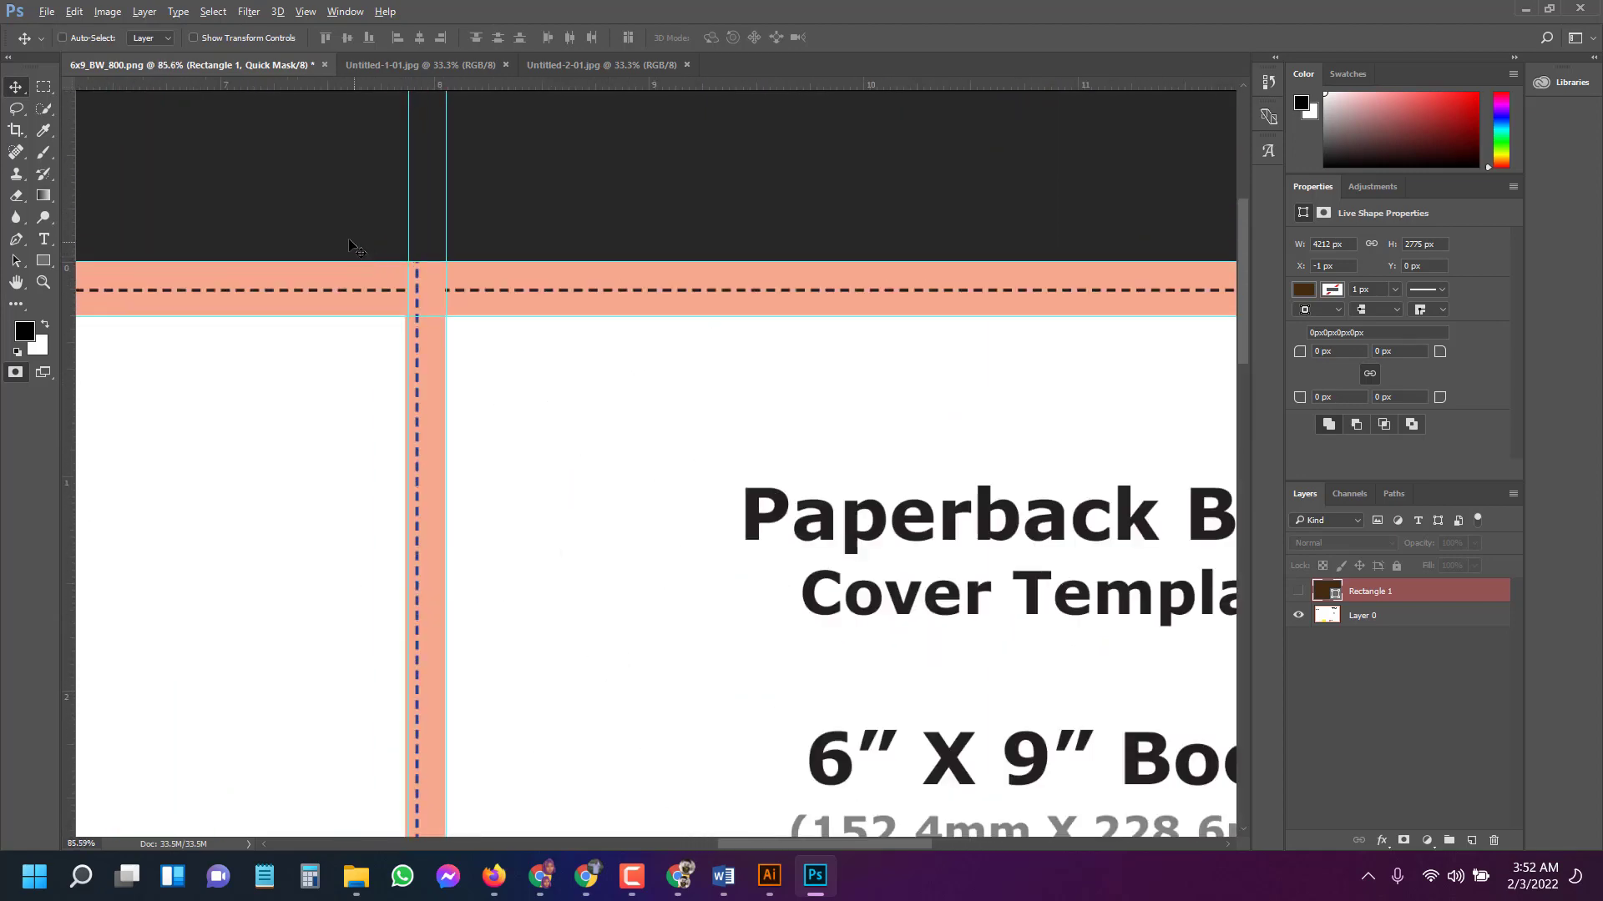
{"action": "left_click_drag", "start_coordinate": [438, 335], "coordinate": [433, 334]}
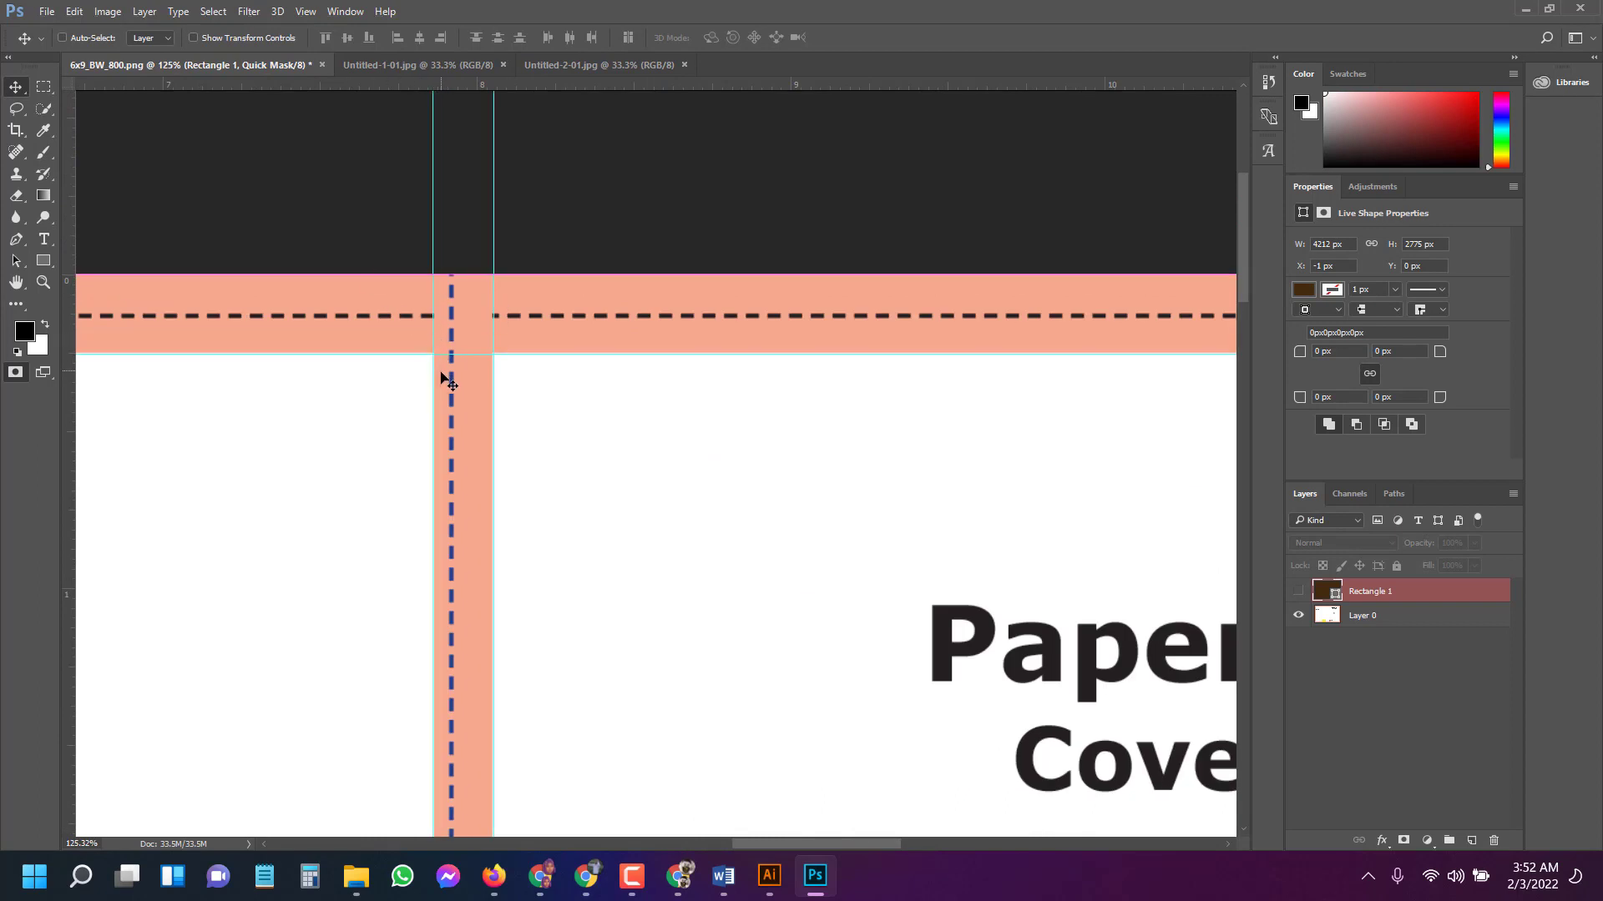
{"action": "scroll", "coordinate": [446, 384], "scroll_direction": "down", "scroll_amount": 9}
{"action": "scroll", "coordinate": [447, 391], "scroll_direction": "down", "scroll_amount": 3}
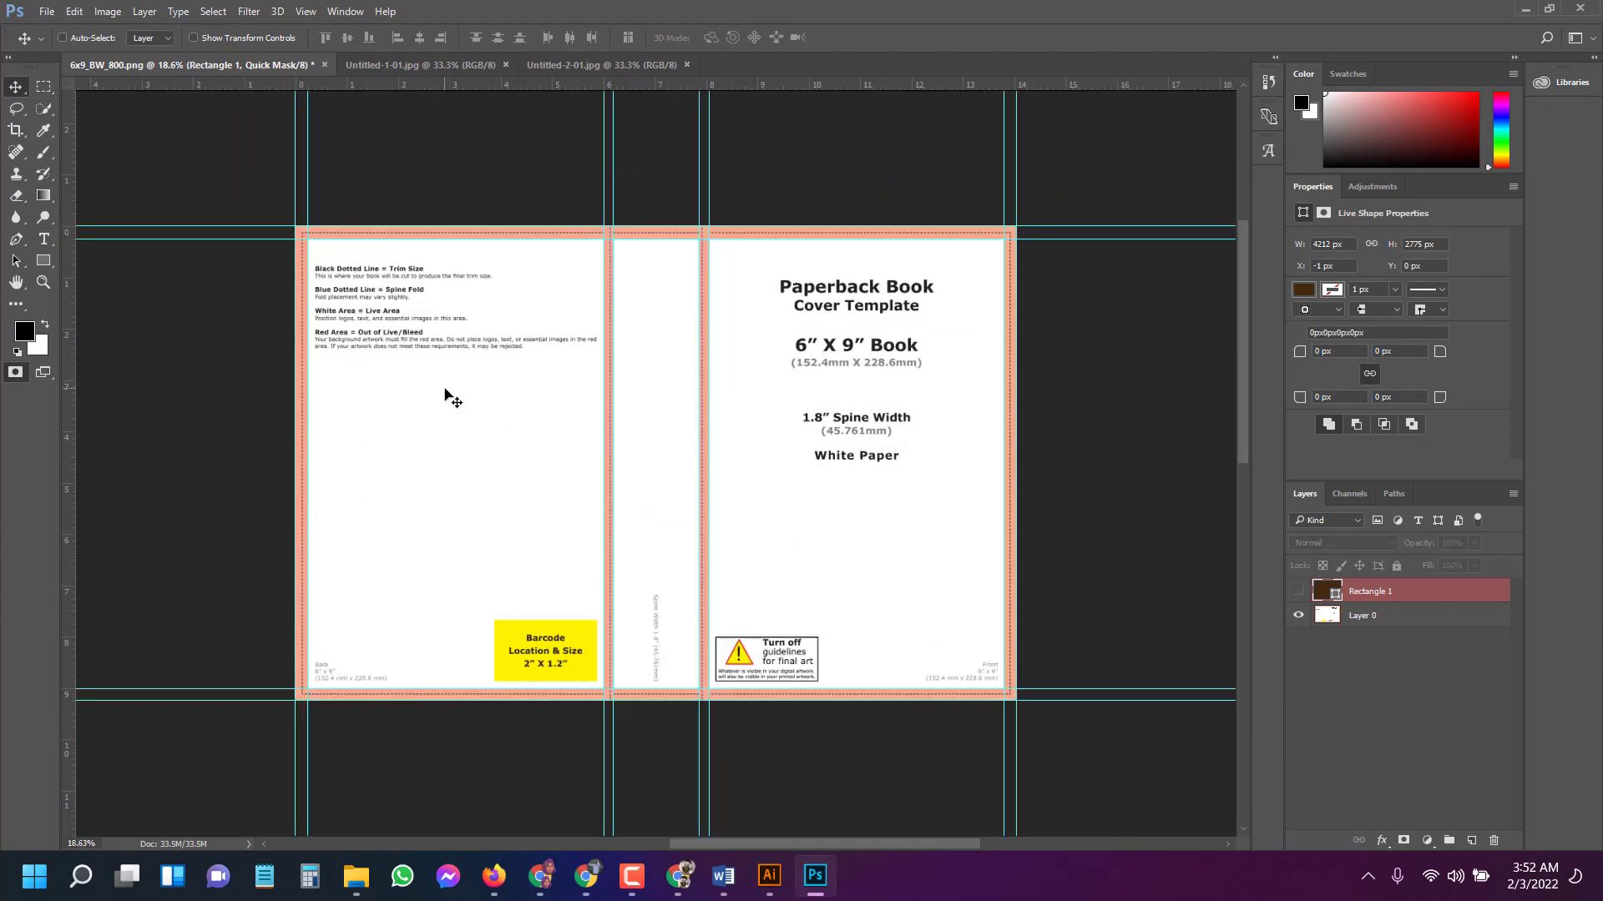
{"action": "scroll", "coordinate": [300, 643], "scroll_direction": "up", "scroll_amount": 4}
{"action": "scroll", "coordinate": [201, 723], "scroll_direction": "up", "scroll_amount": 3}
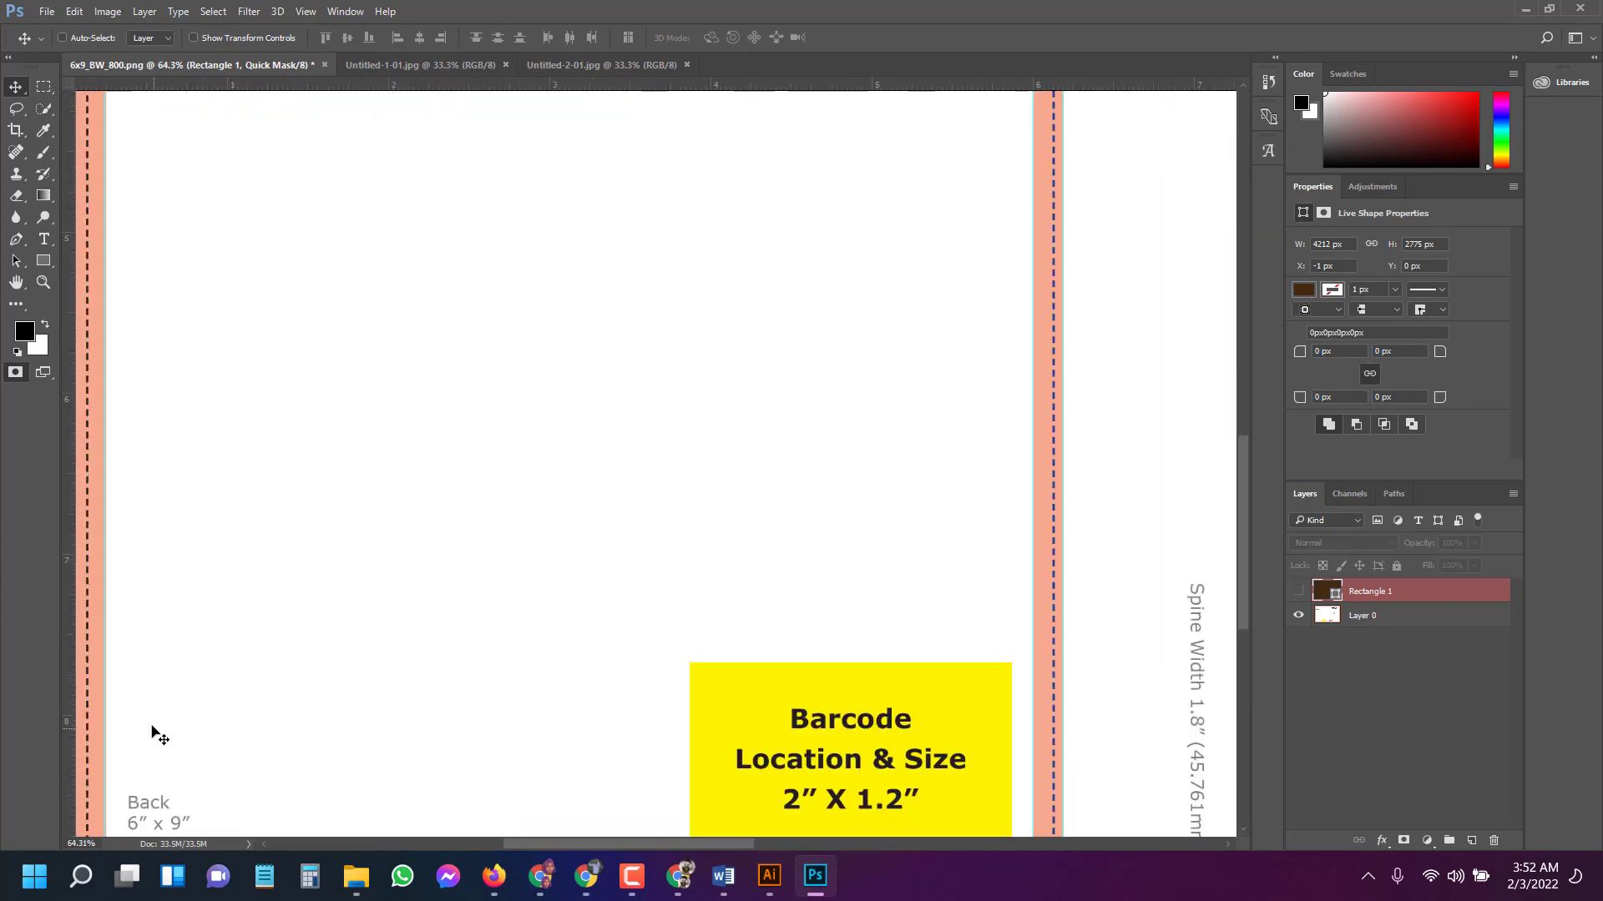
{"action": "left_click_drag", "start_coordinate": [591, 842], "coordinate": [474, 841]}
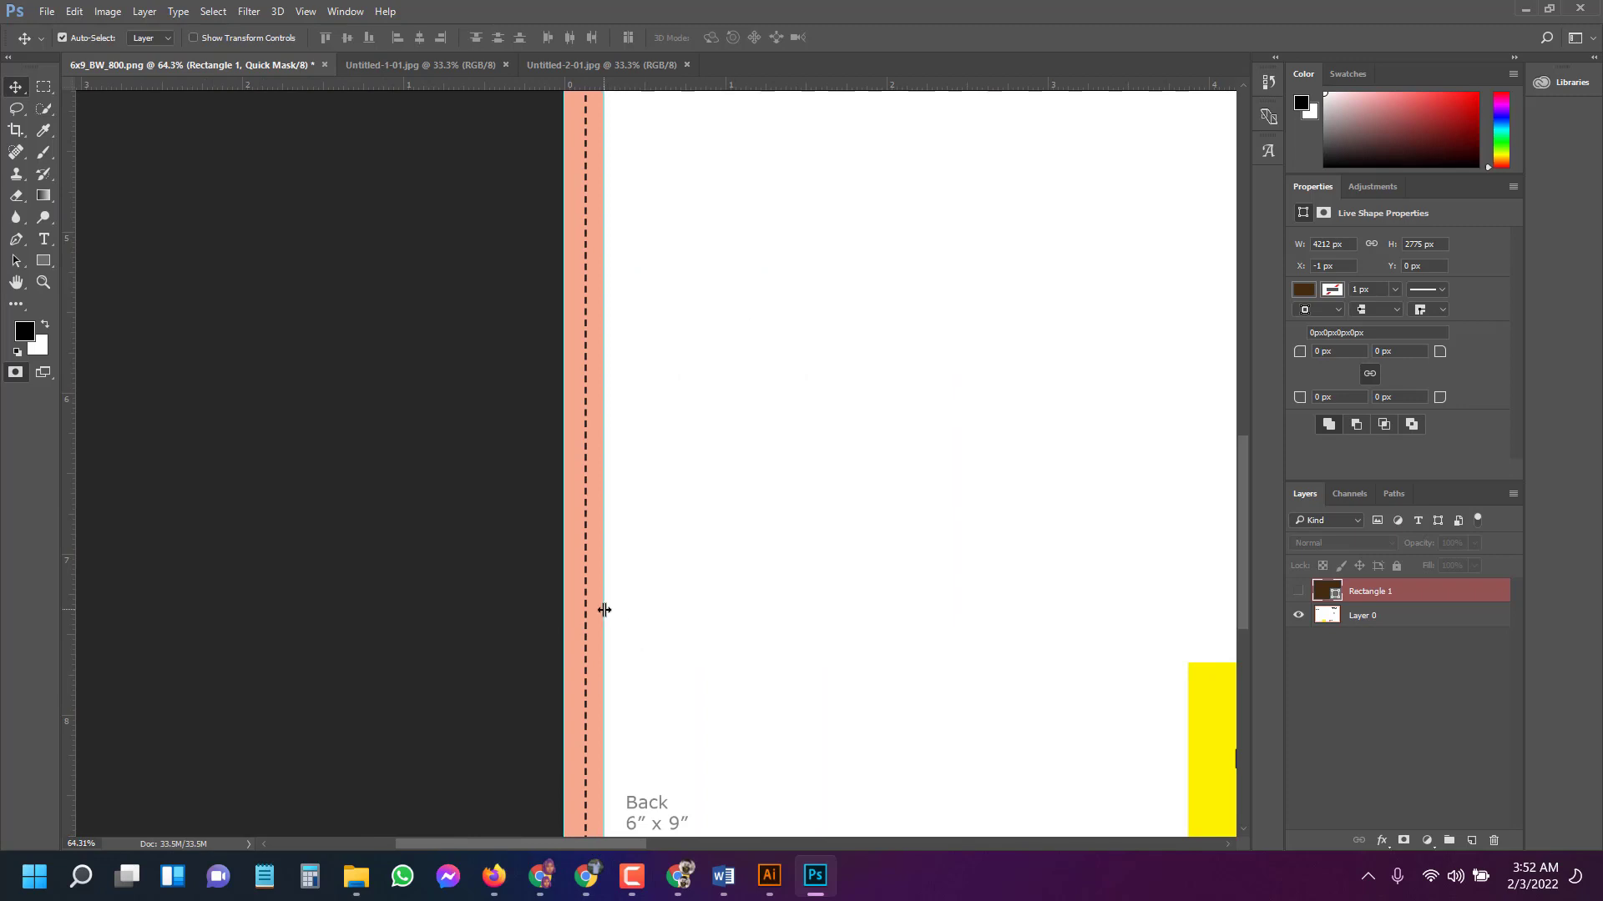
{"action": "scroll", "coordinate": [648, 655], "scroll_direction": "up", "scroll_amount": 5}
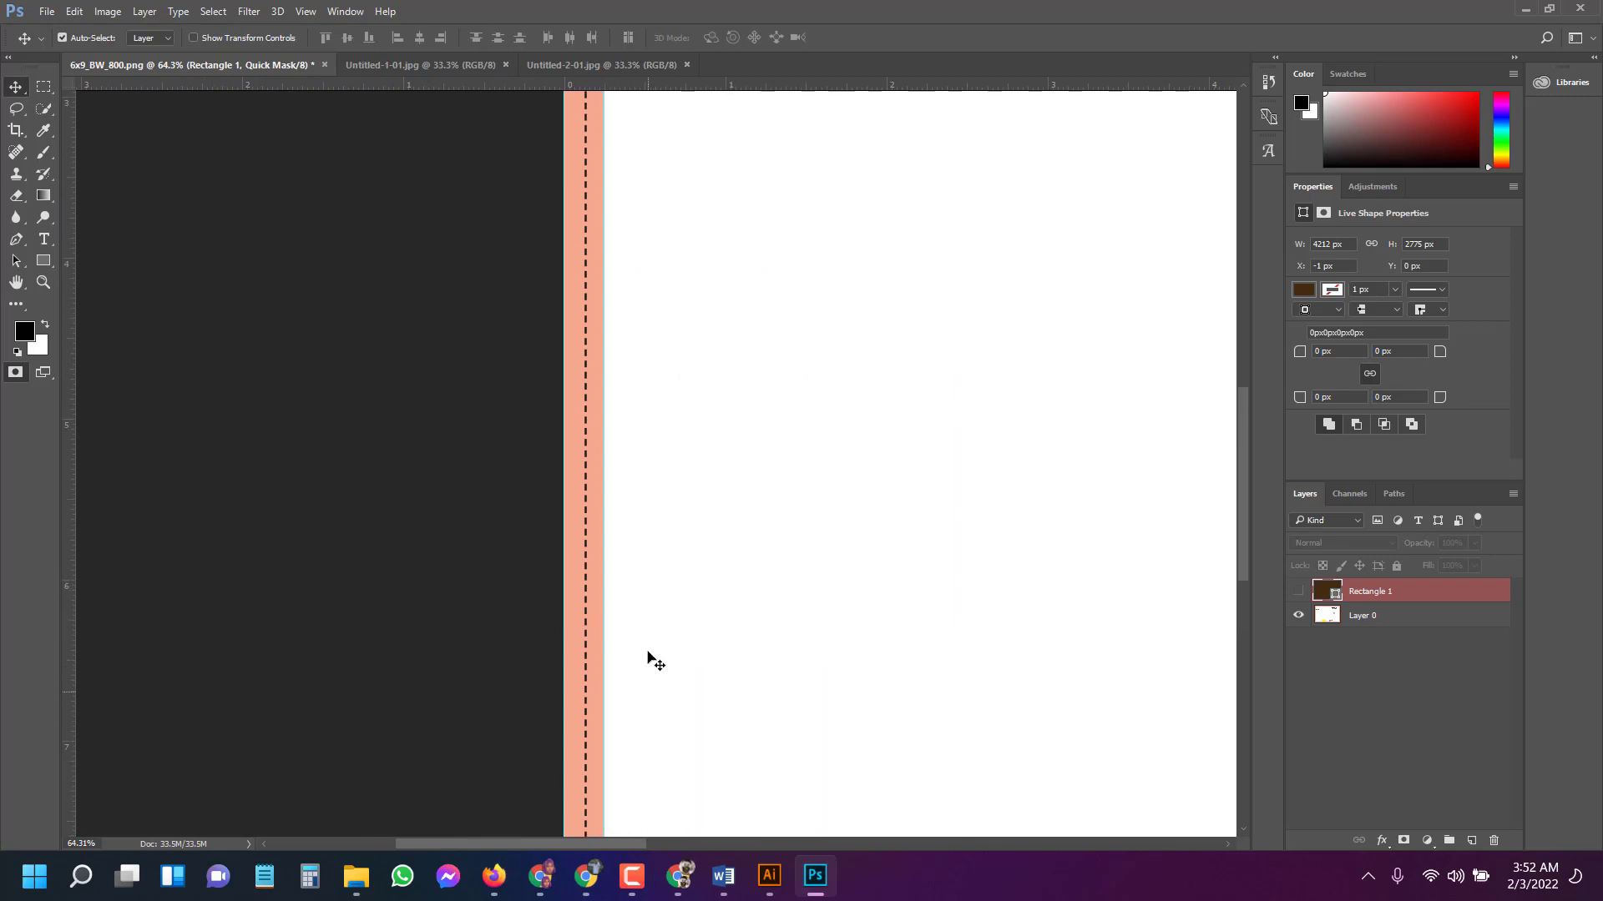
{"action": "scroll", "coordinate": [648, 661], "scroll_direction": "up", "scroll_amount": 7}
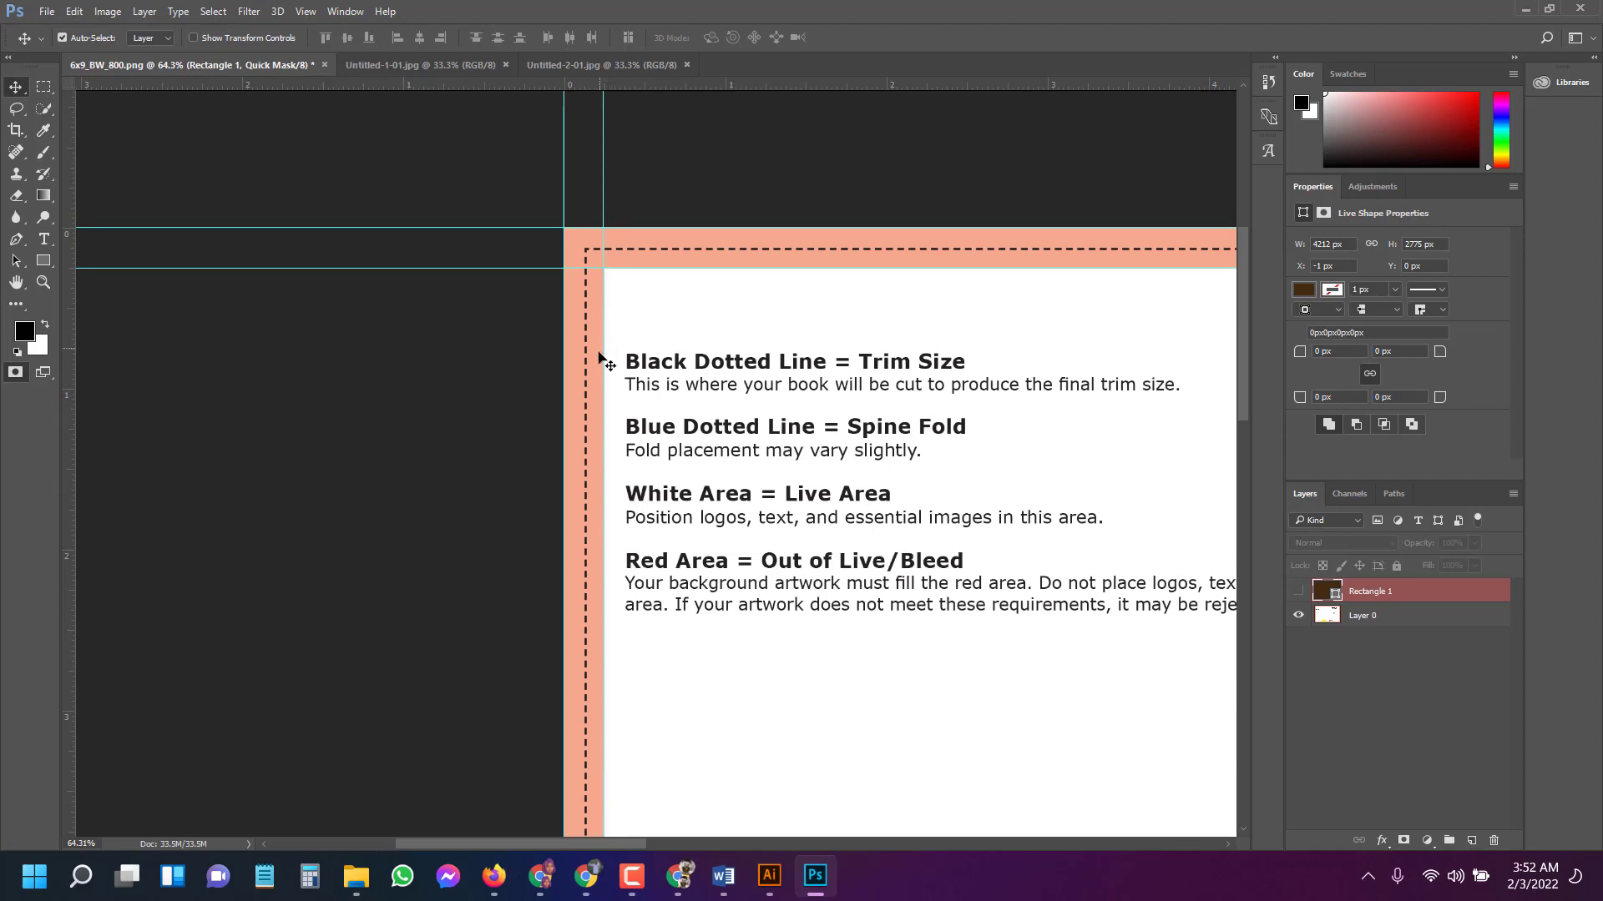
{"action": "scroll", "coordinate": [601, 366], "scroll_direction": "up", "scroll_amount": 4}
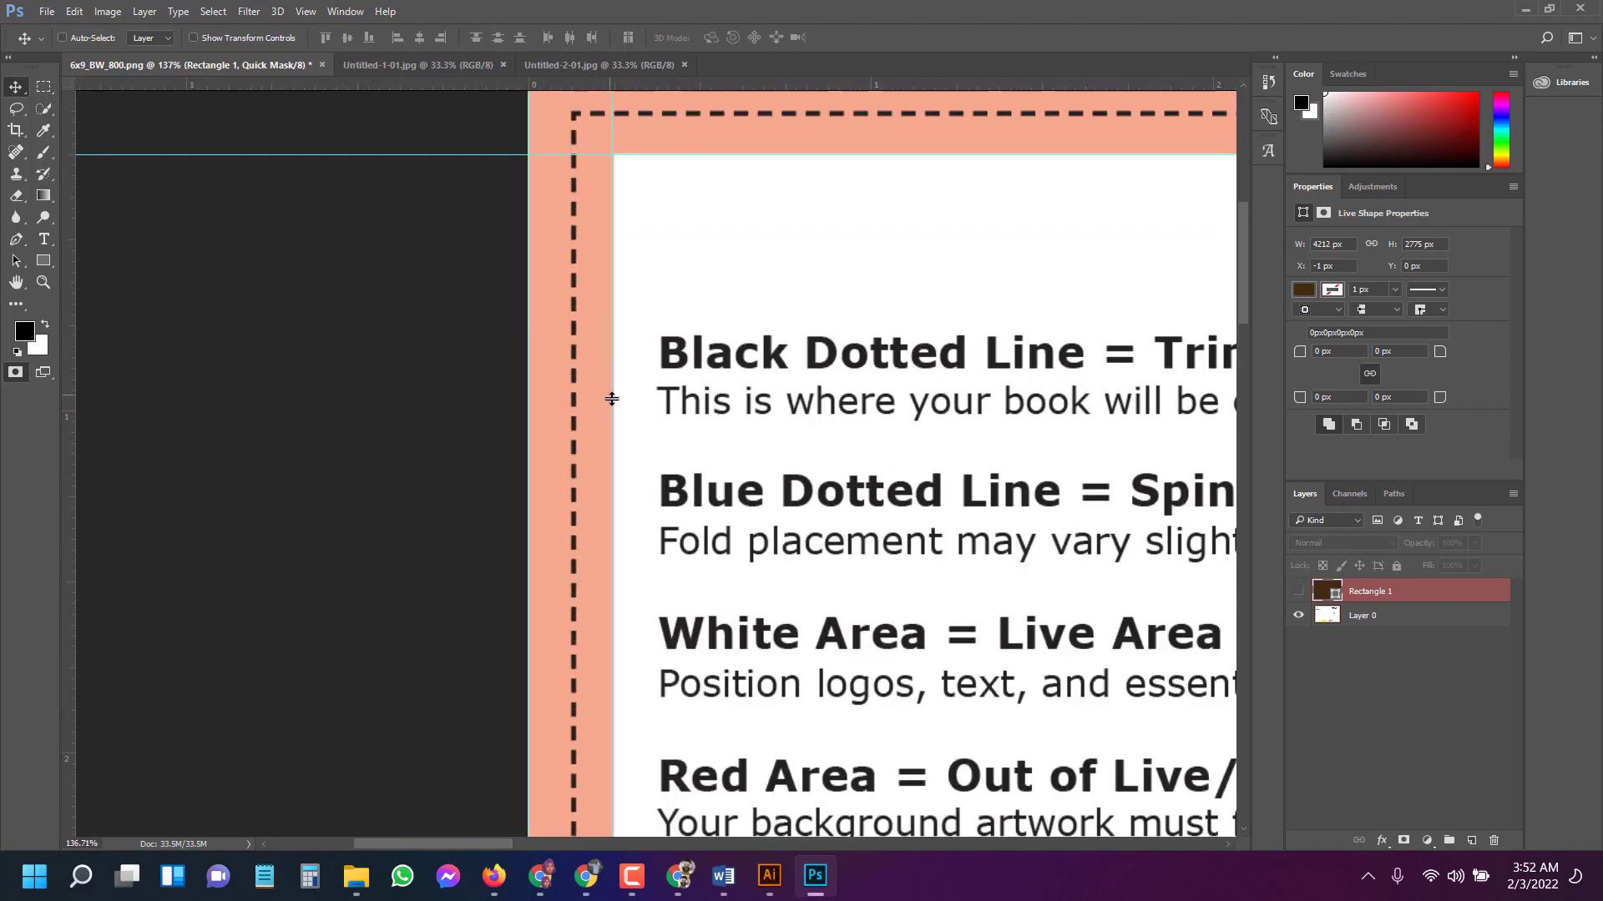
{"action": "scroll", "coordinate": [611, 399], "scroll_direction": "up", "scroll_amount": 1}
{"action": "mouse_move", "coordinate": [614, 427]}
{"action": "left_mouse_down"}
{"action": "mouse_move", "coordinate": [612, 405]}
{"action": "mouse_move", "coordinate": [614, 421]}
{"action": "left_mouse_up"}
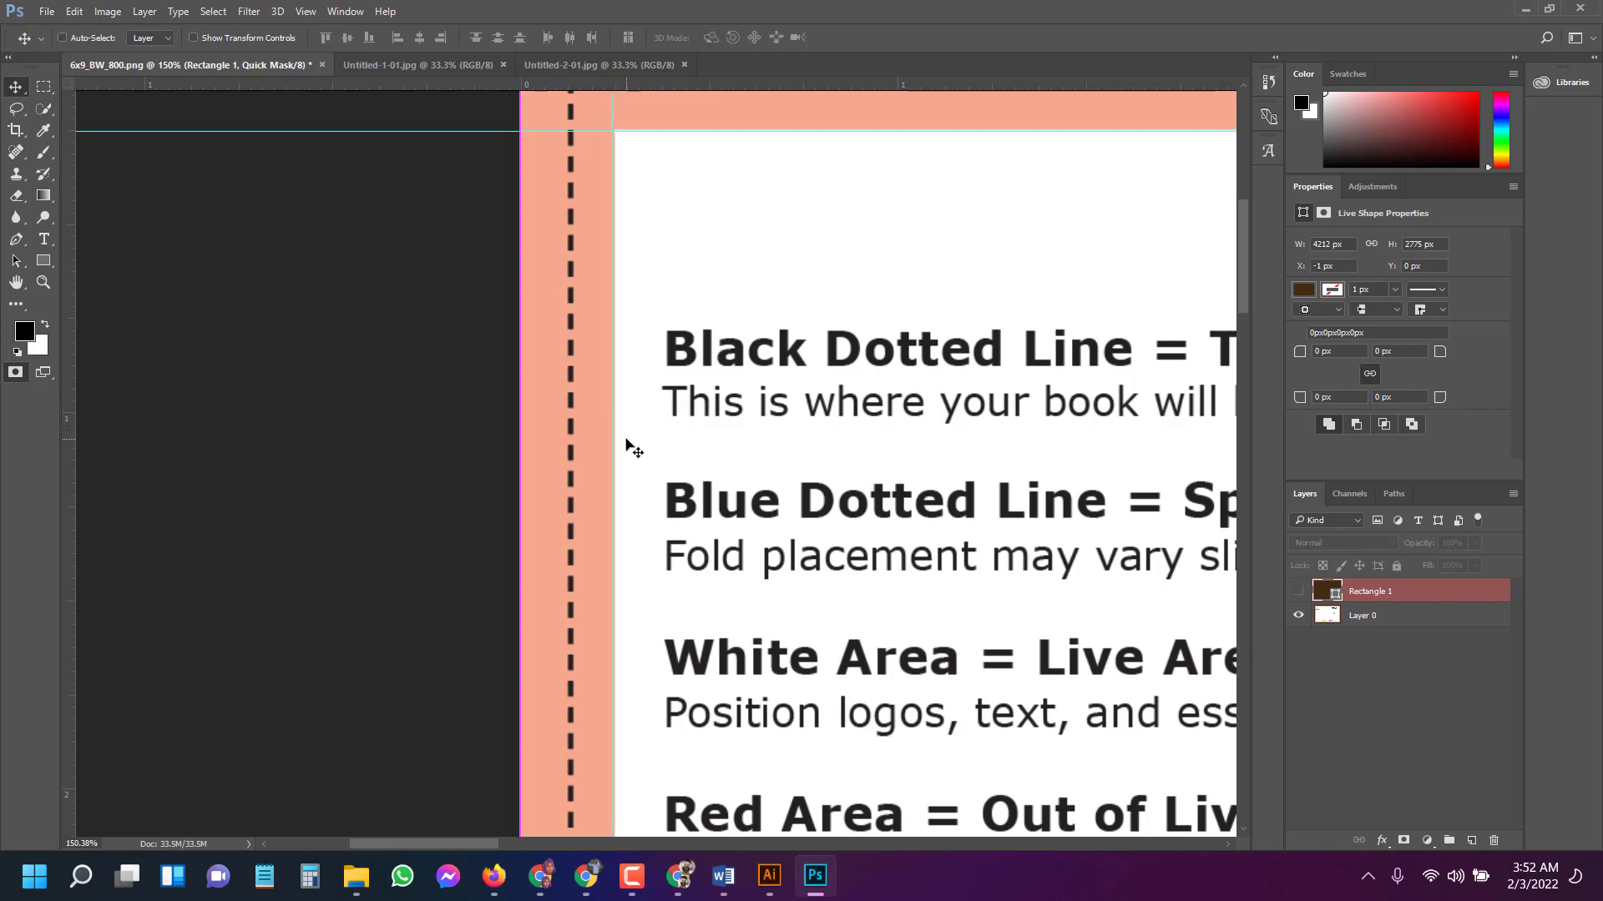
{"action": "scroll", "coordinate": [632, 446], "scroll_direction": "down", "scroll_amount": 10}
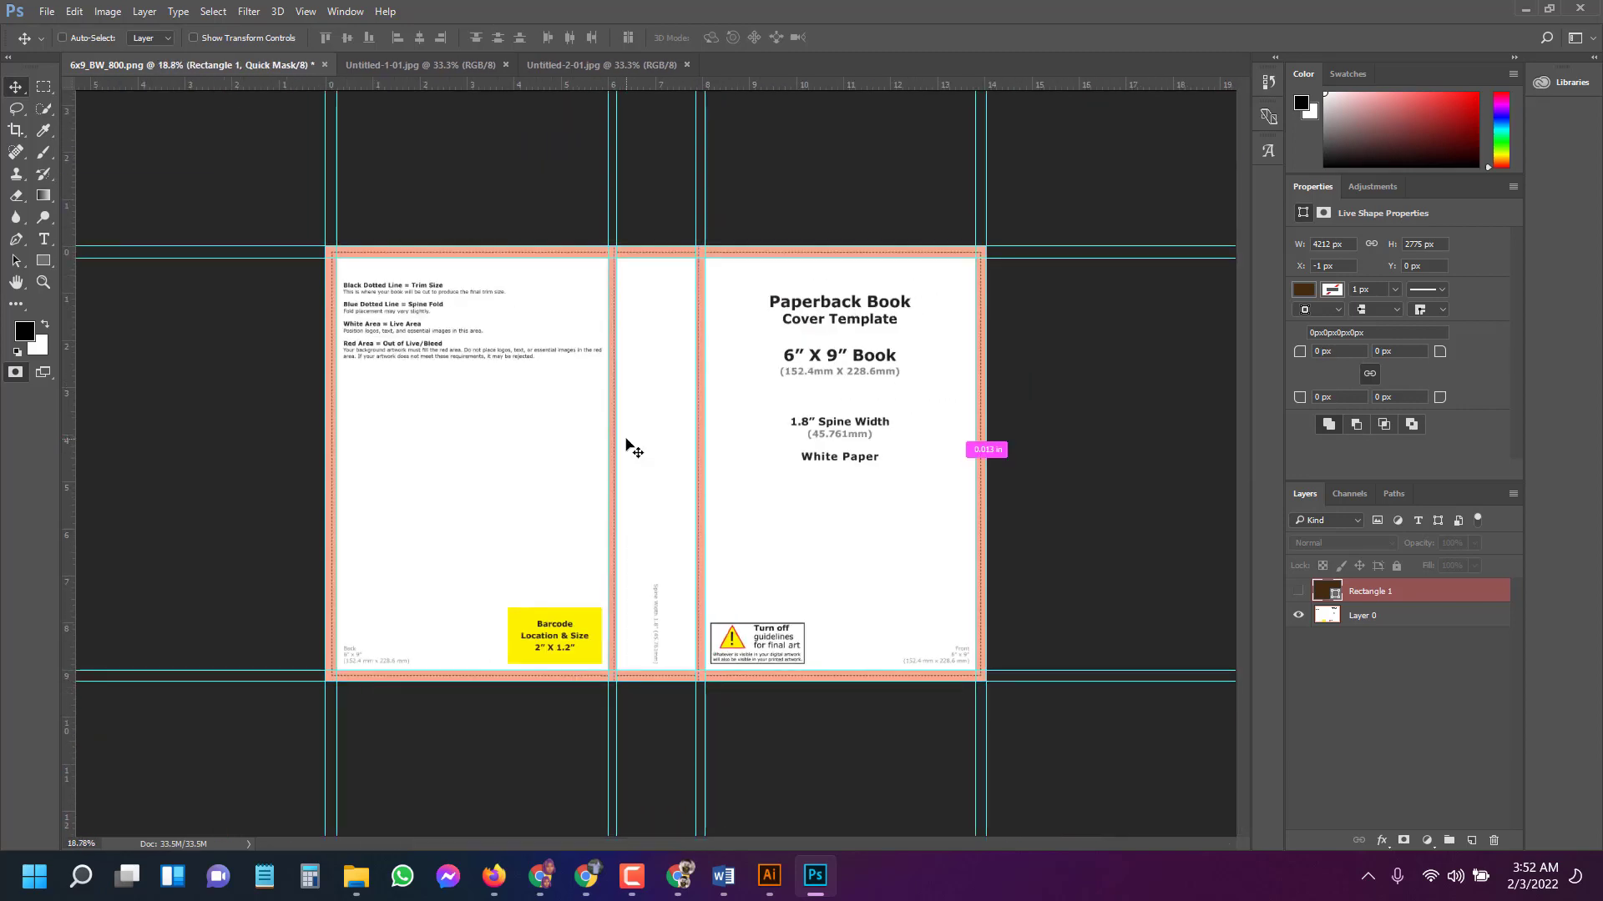
{"action": "scroll", "coordinate": [616, 433], "scroll_direction": "up", "scroll_amount": 1}
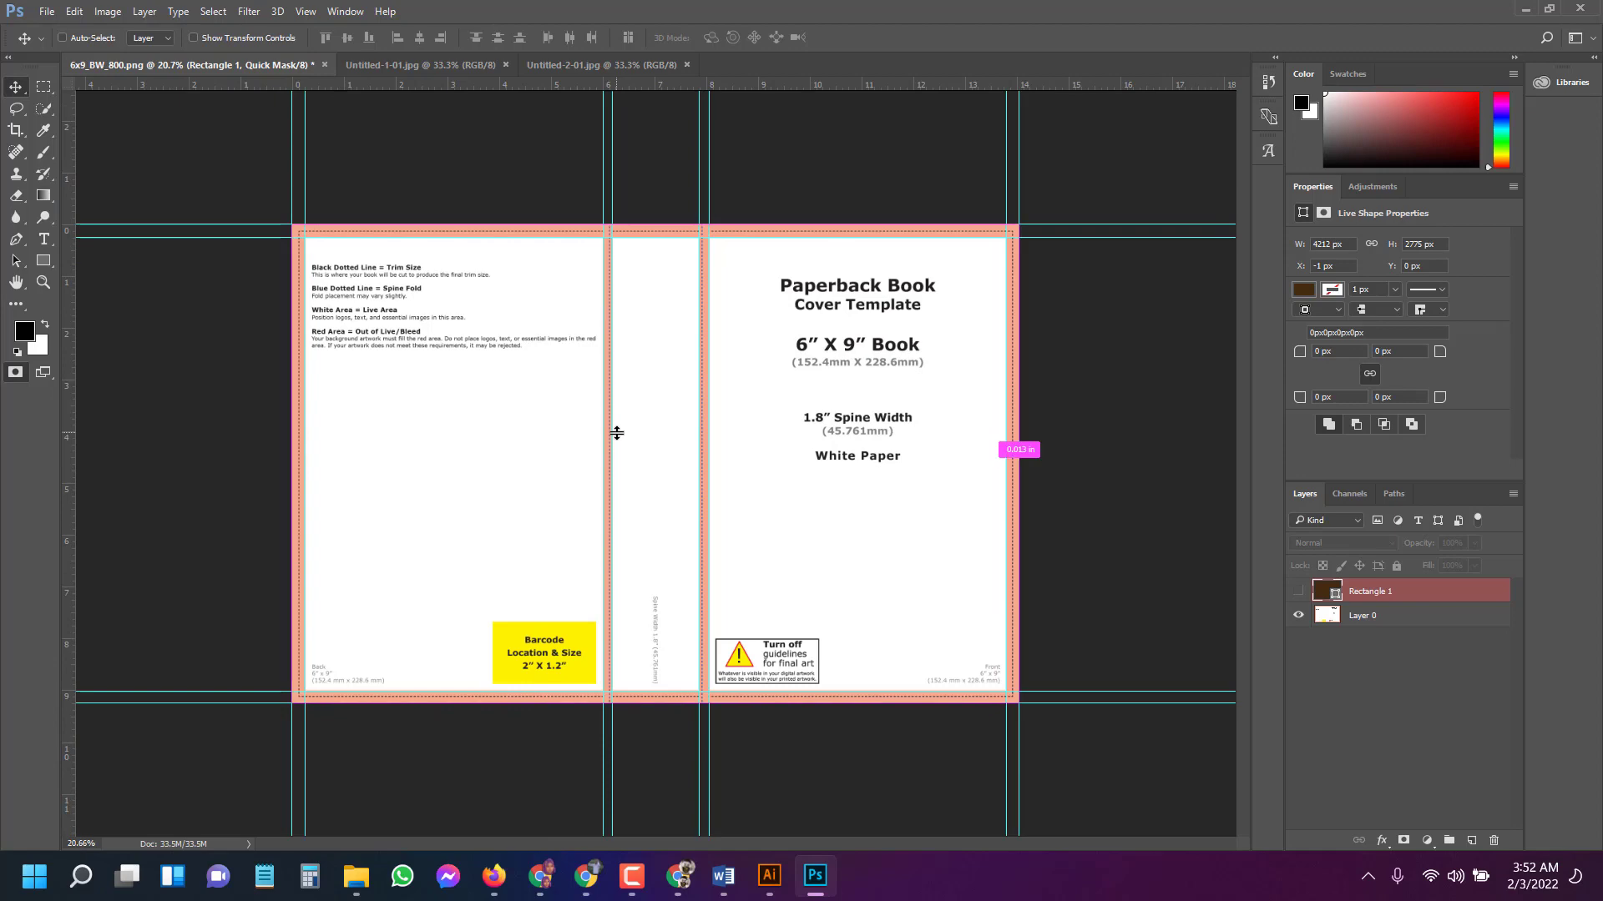
{"action": "left_click", "coordinate": [444, 68]}
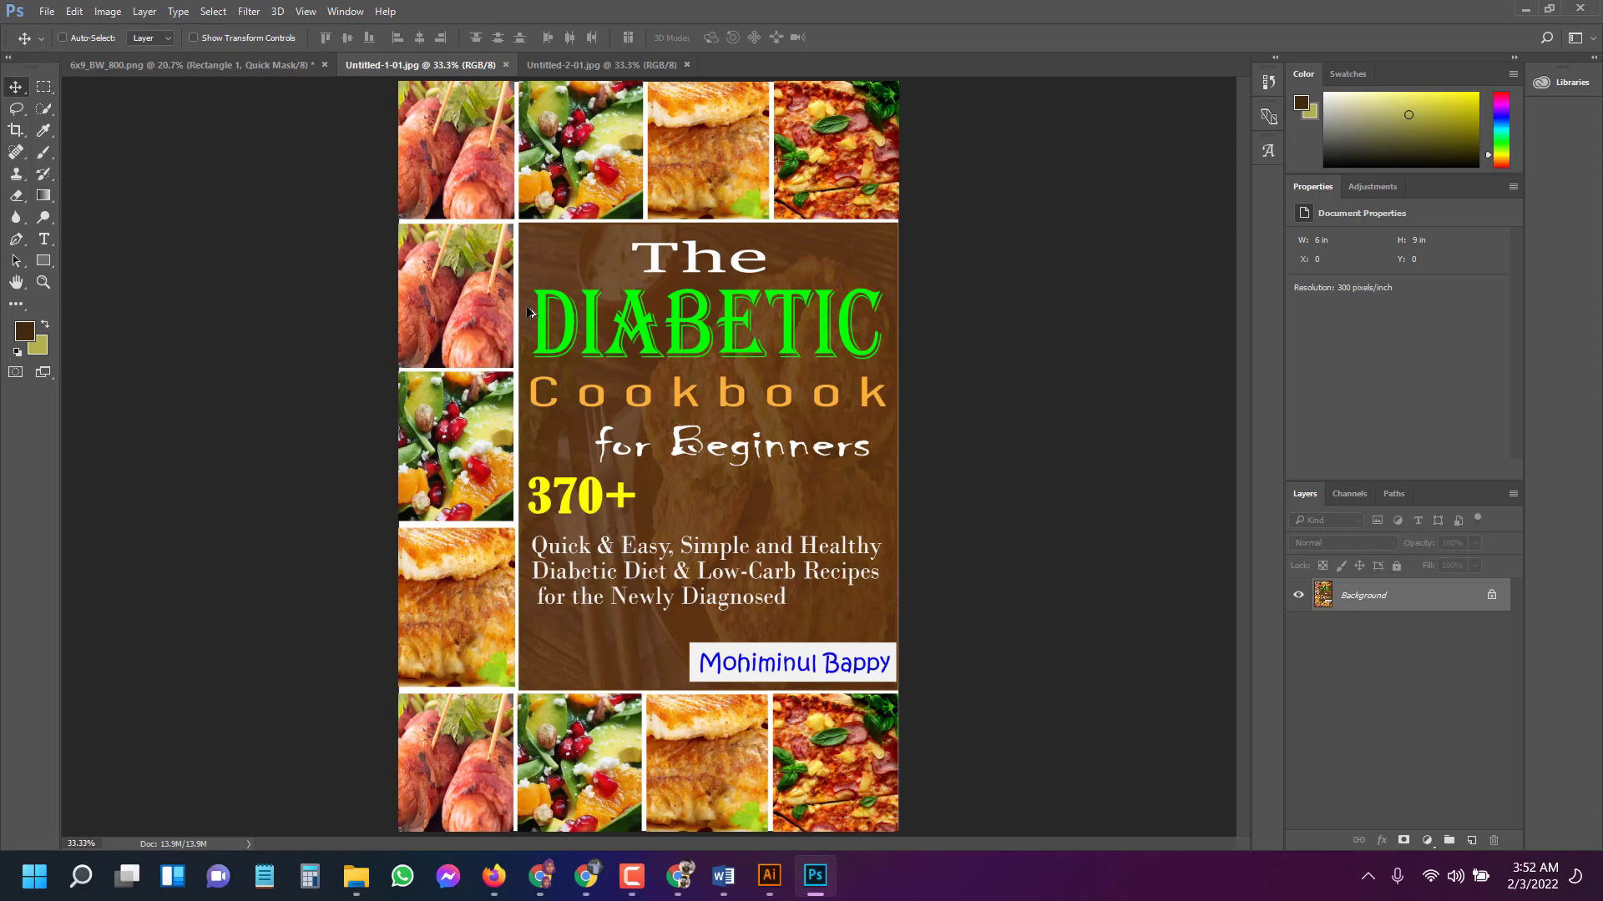
{"action": "left_click_drag", "start_coordinate": [527, 313], "coordinate": [224, 70]}
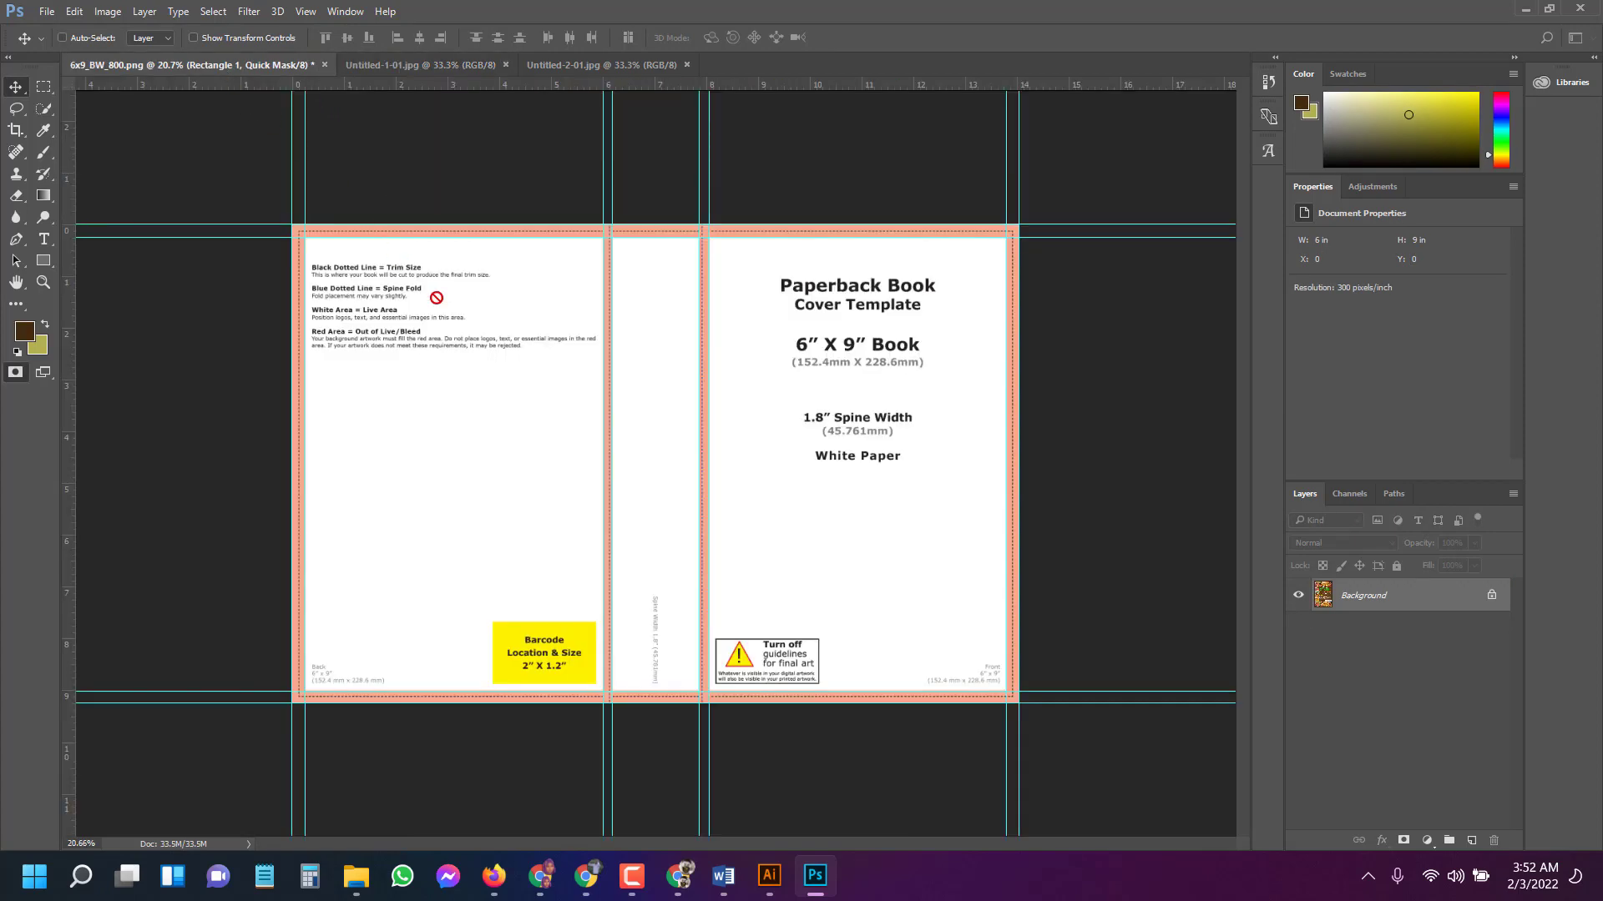
{"action": "left_click_drag", "start_coordinate": [436, 298], "coordinate": [480, 353]}
{"action": "left_click_drag", "start_coordinate": [355, 125], "coordinate": [451, 200]}
{"action": "left_click_drag", "start_coordinate": [557, 325], "coordinate": [455, 381]}
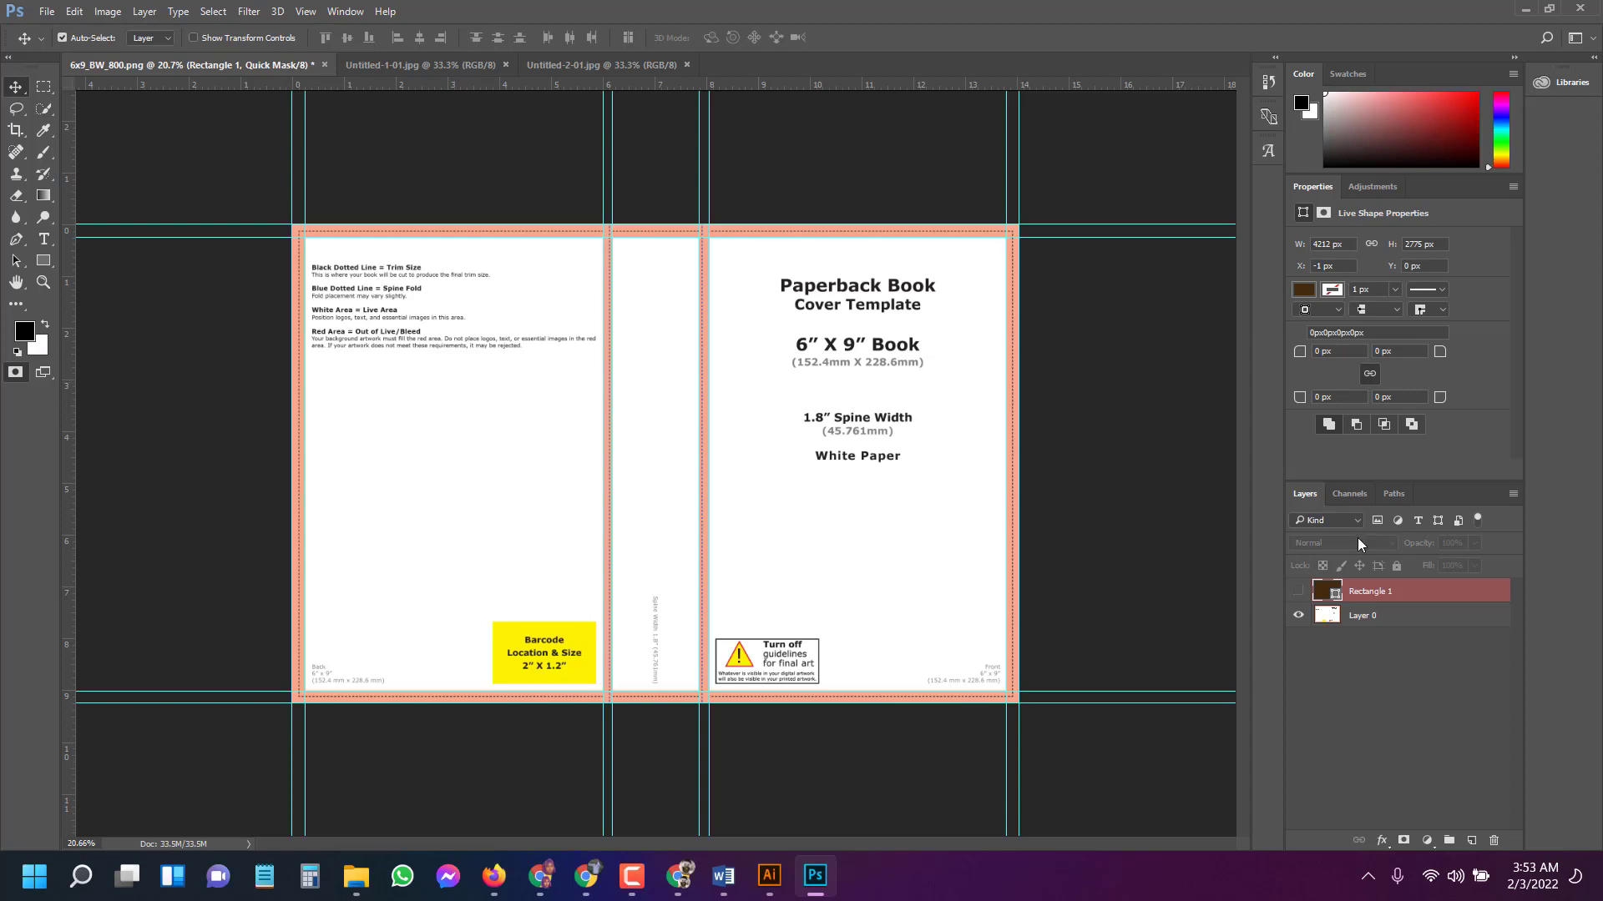
Toggle layer visibilities, leaving the brown Rectangle 1 visible over the template.
{"action": "left_click", "coordinate": [1299, 593]}
{"action": "left_click", "coordinate": [1299, 593]}
{"action": "left_click", "coordinate": [1299, 591]}
{"action": "left_click", "coordinate": [1299, 616]}
{"action": "left_click", "coordinate": [1300, 616]}
{"action": "left_click", "coordinate": [1299, 592]}
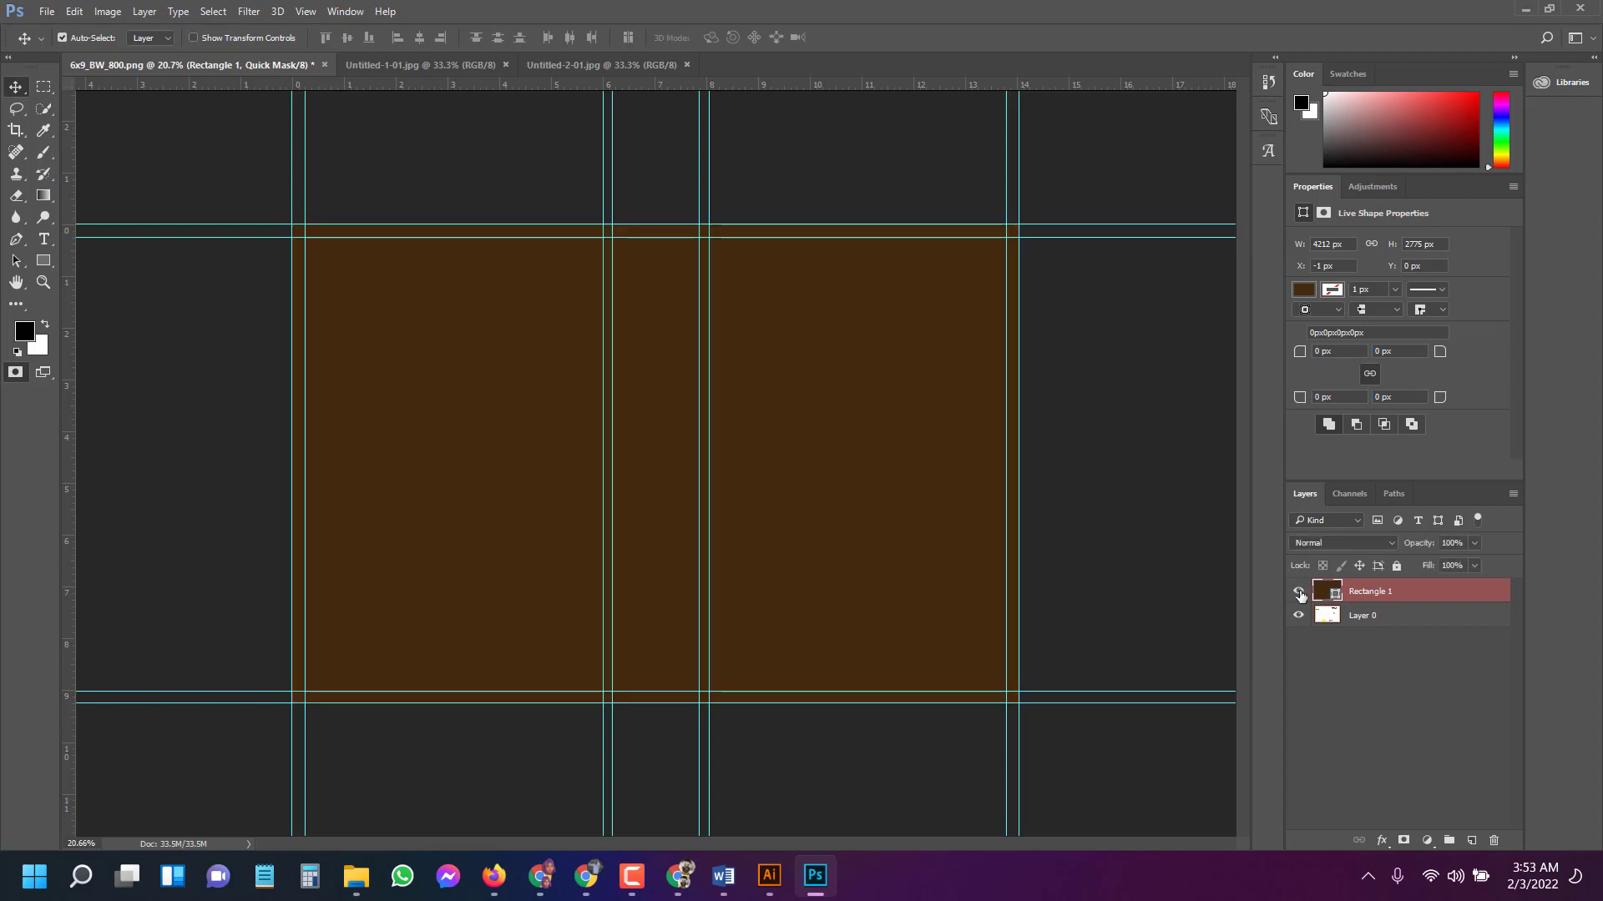
Delete the template layer Layer 0.
{"action": "left_click", "coordinate": [1369, 618]}
{"action": "right_click", "coordinate": [1369, 618]}
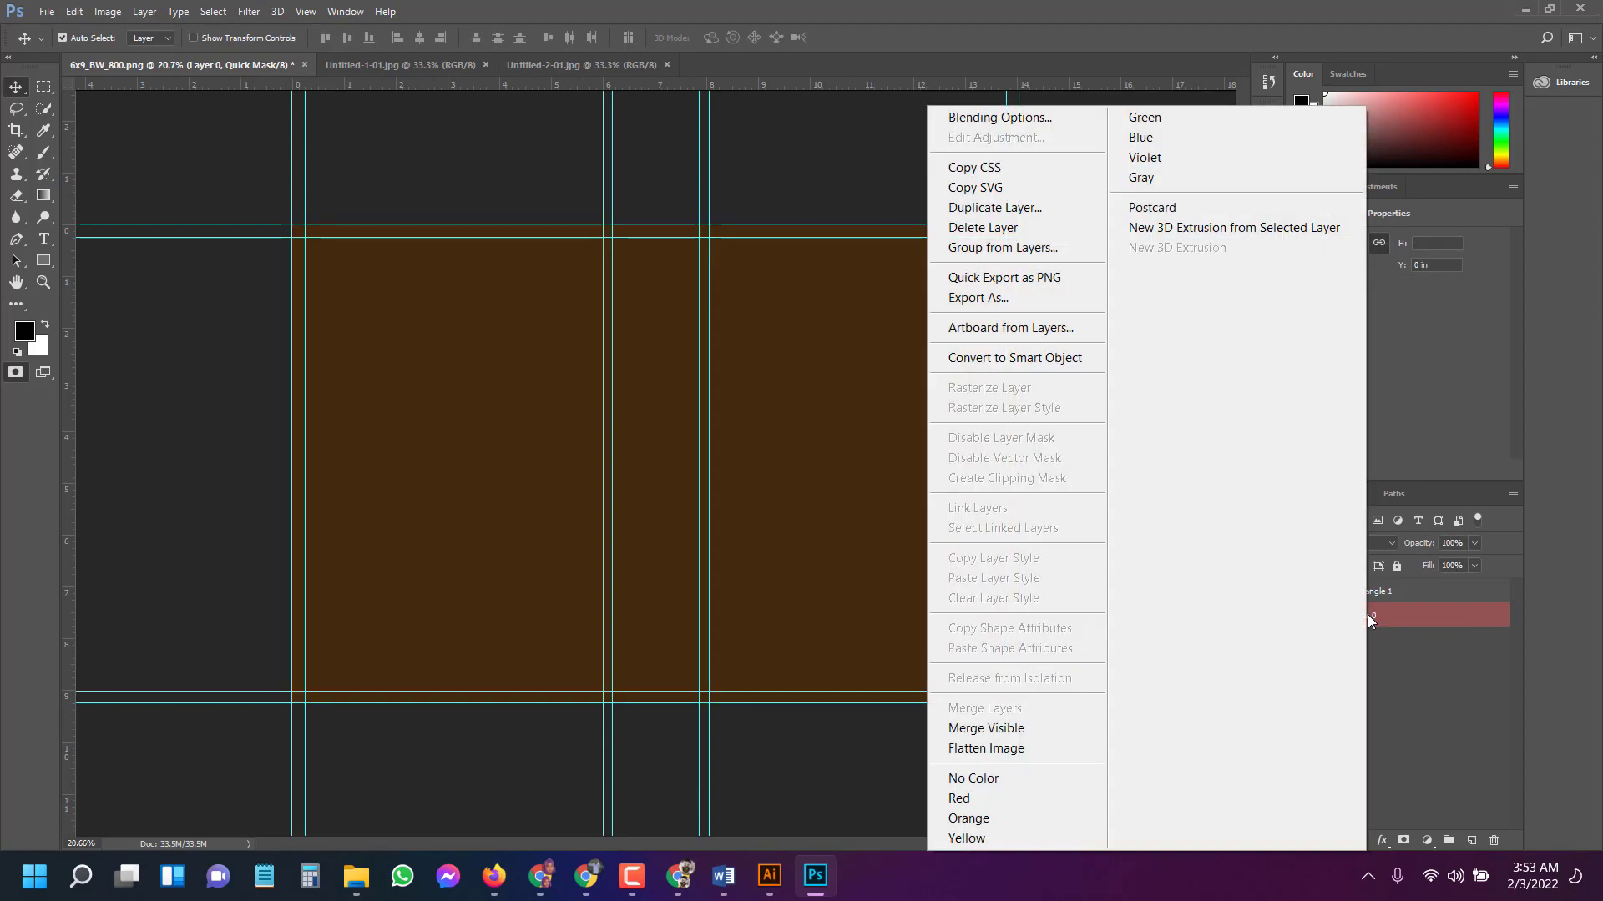
{"action": "left_click", "coordinate": [1035, 228]}
{"action": "left_click", "coordinate": [741, 329]}
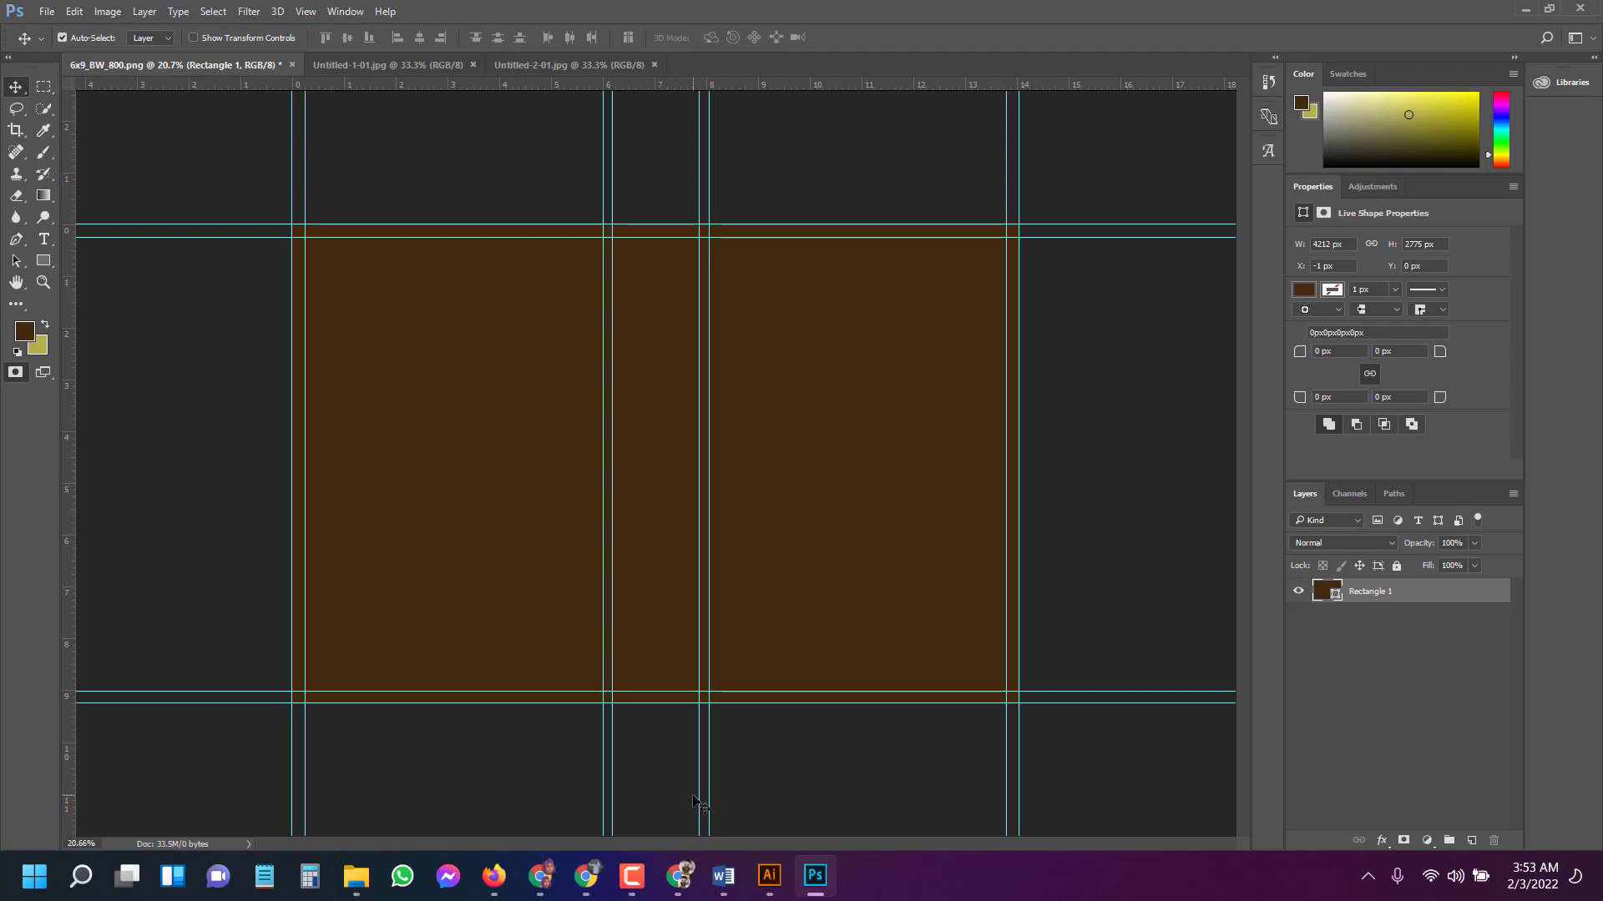
Drag the Diabetic Cookbook cover into the template as Layer 1 and scale it to fill the front panel.
{"action": "left_click", "coordinate": [432, 65]}
{"action": "key", "text": "ctrl"}
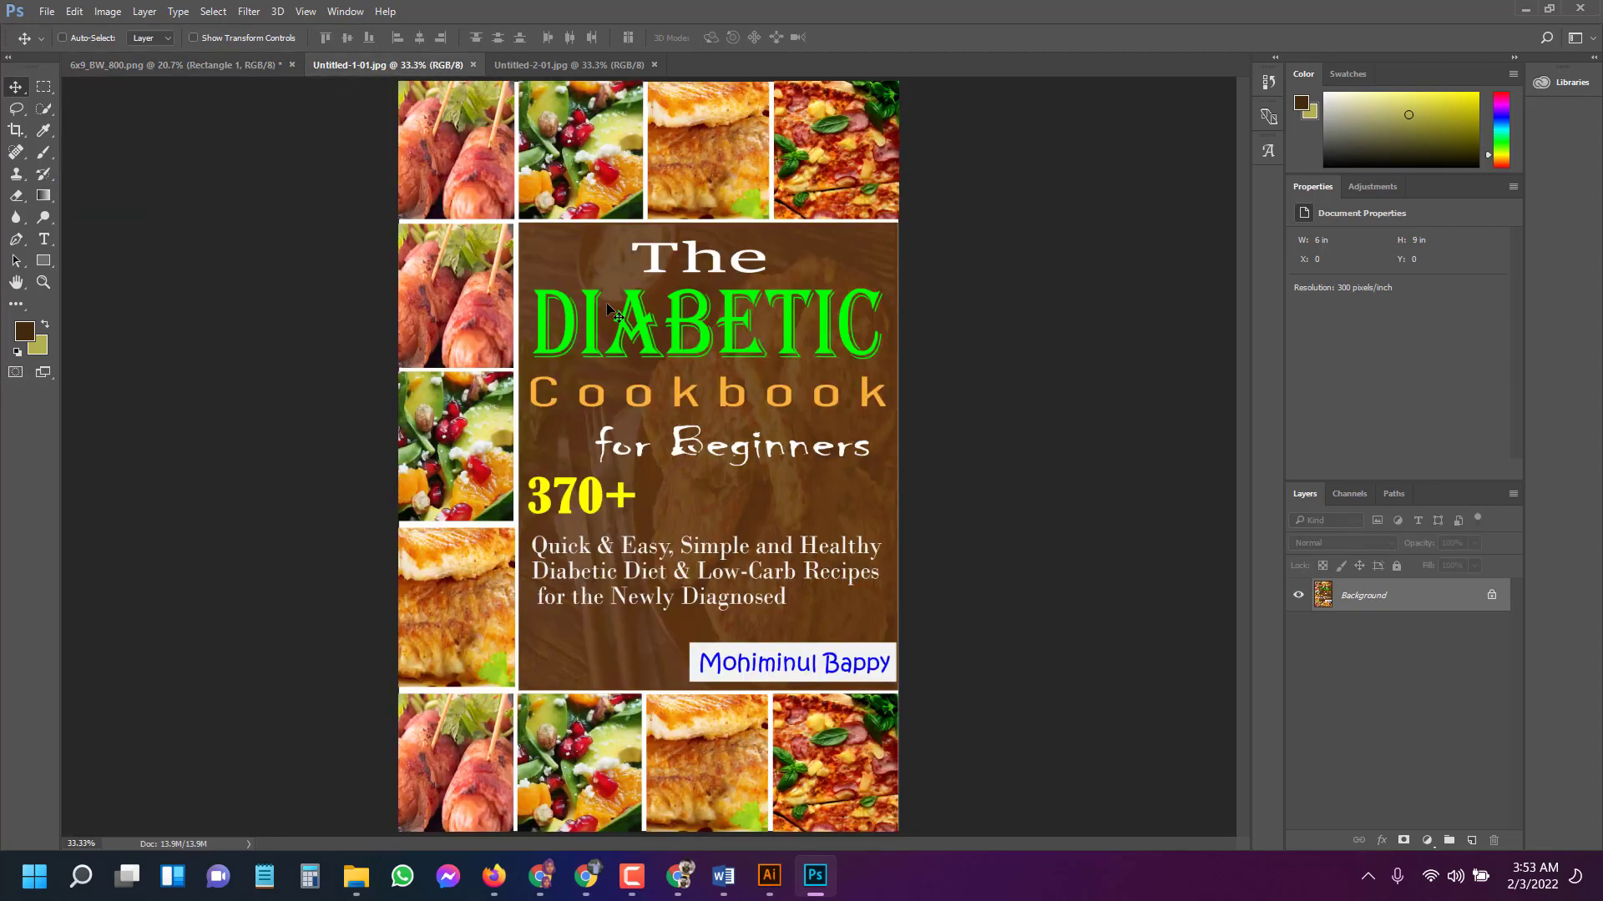
{"action": "left_click_drag", "start_coordinate": [662, 371], "coordinate": [566, 432]}
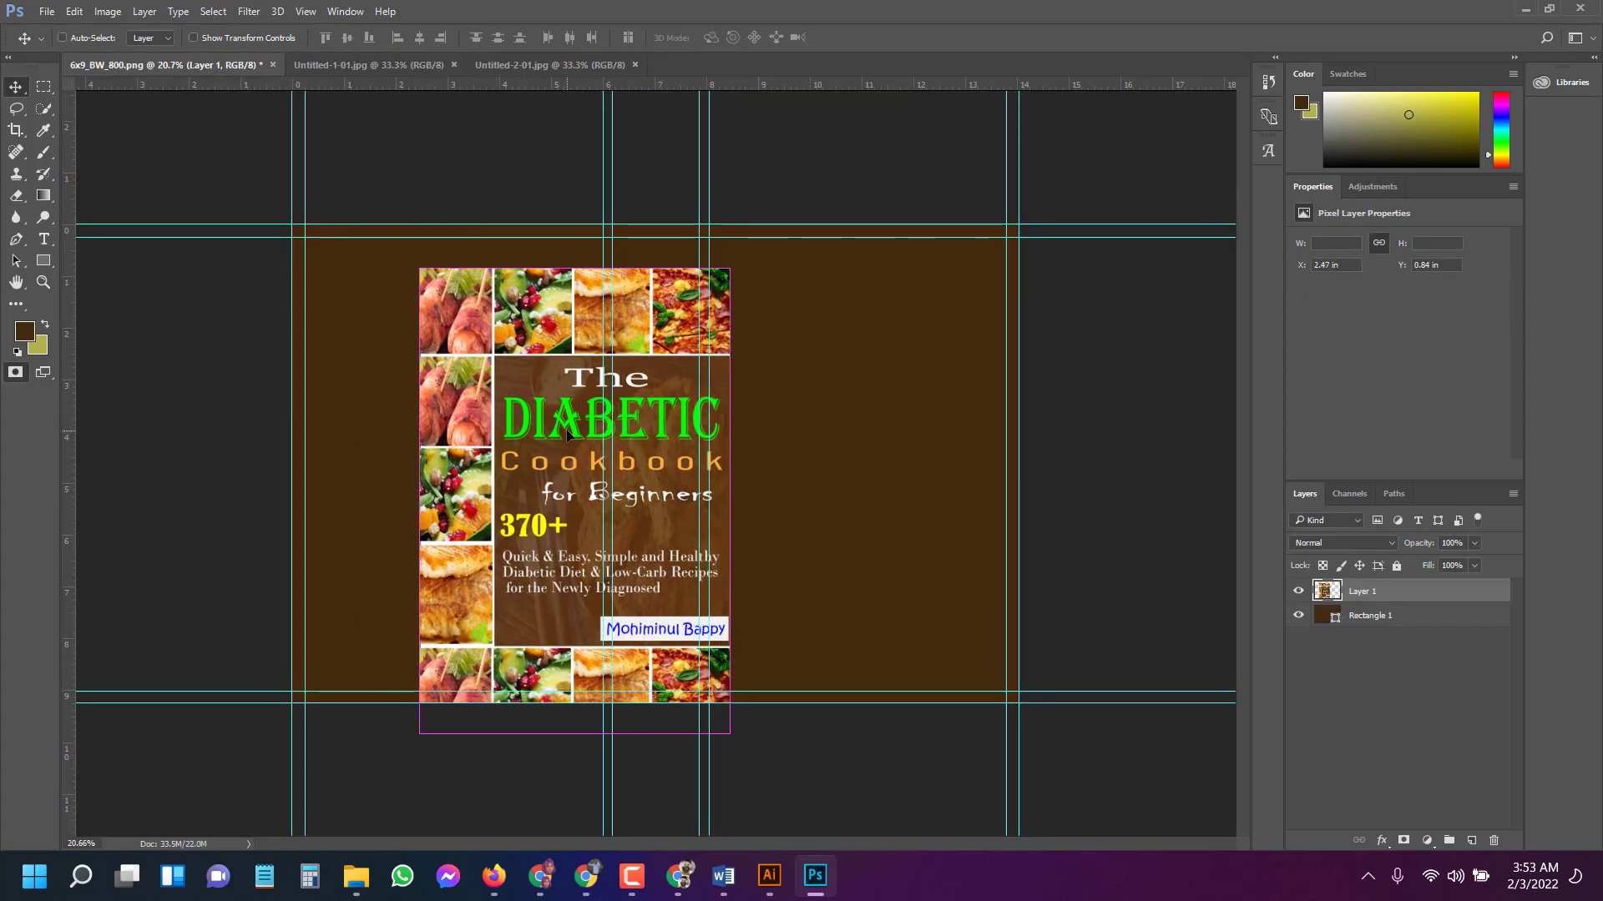
{"action": "key", "text": "ctrl+t"}
{"action": "left_click_drag", "start_coordinate": [420, 269], "coordinate": [513, 419]}
{"action": "left_click_drag", "start_coordinate": [584, 491], "coordinate": [767, 333]}
{"action": "left_click_drag", "start_coordinate": [765, 332], "coordinate": [765, 332]}
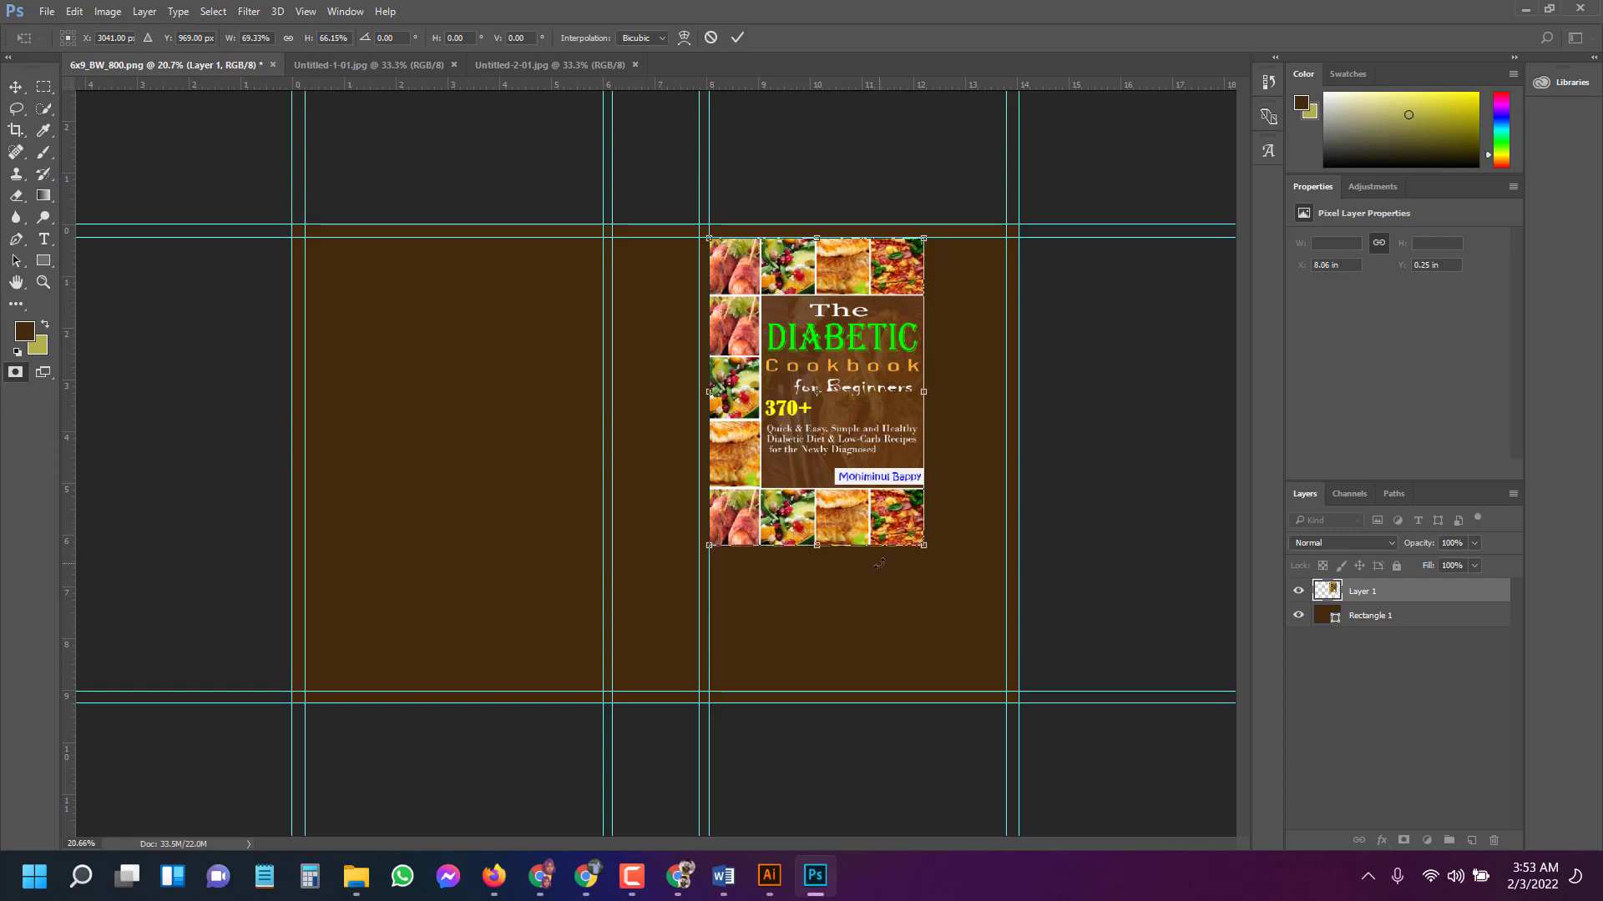
{"action": "left_click_drag", "start_coordinate": [933, 539], "coordinate": [1005, 689]}
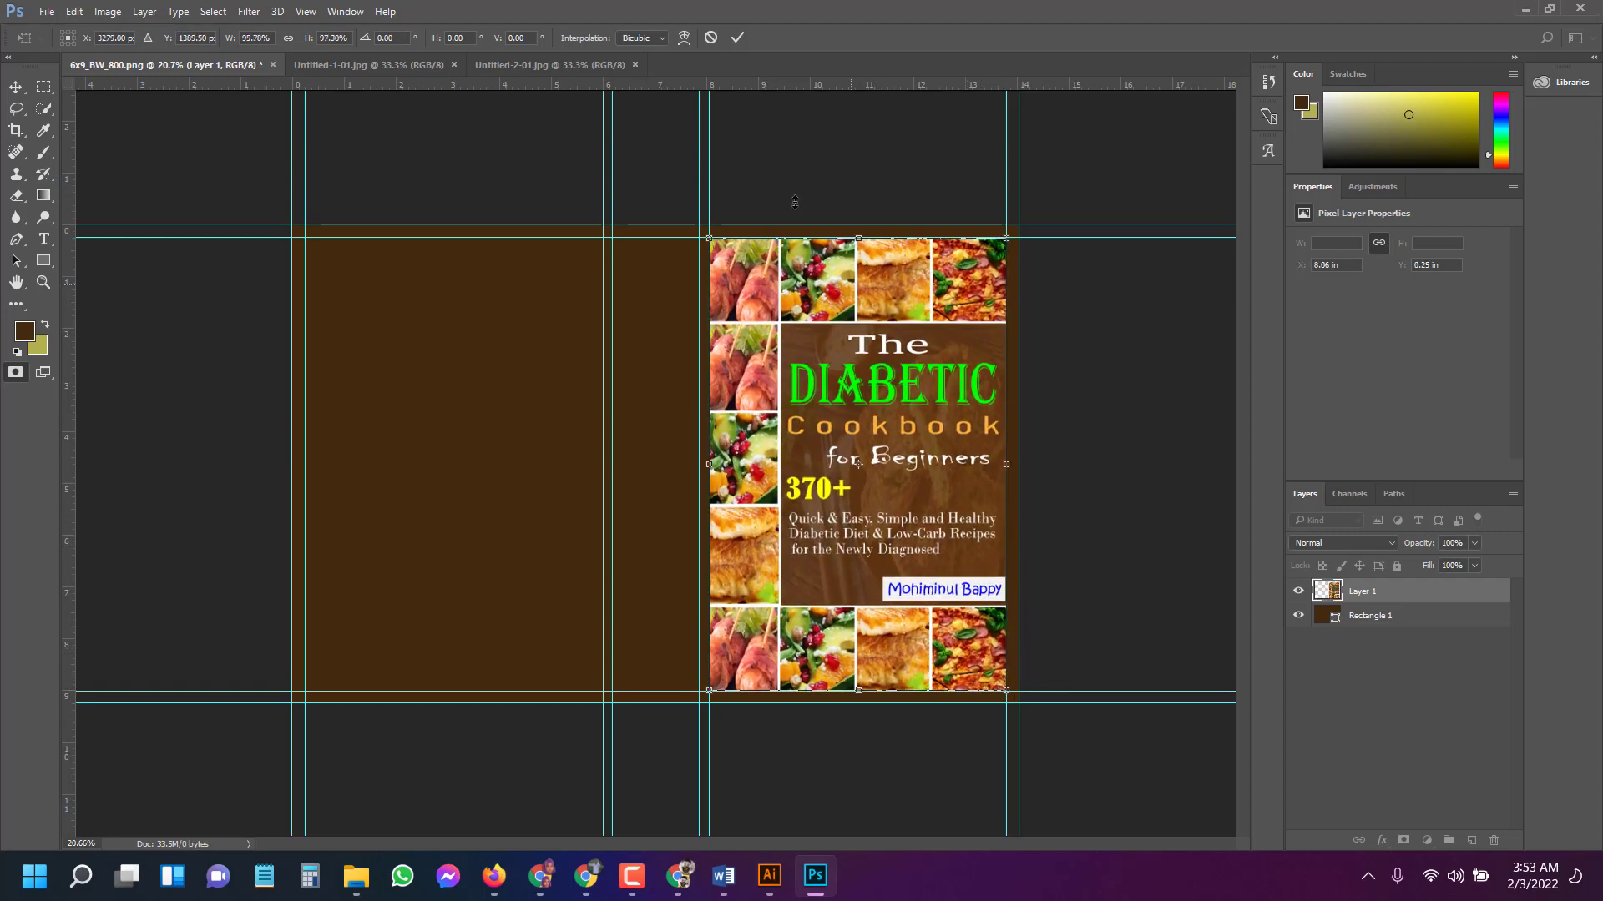
{"action": "left_click", "coordinate": [737, 38]}
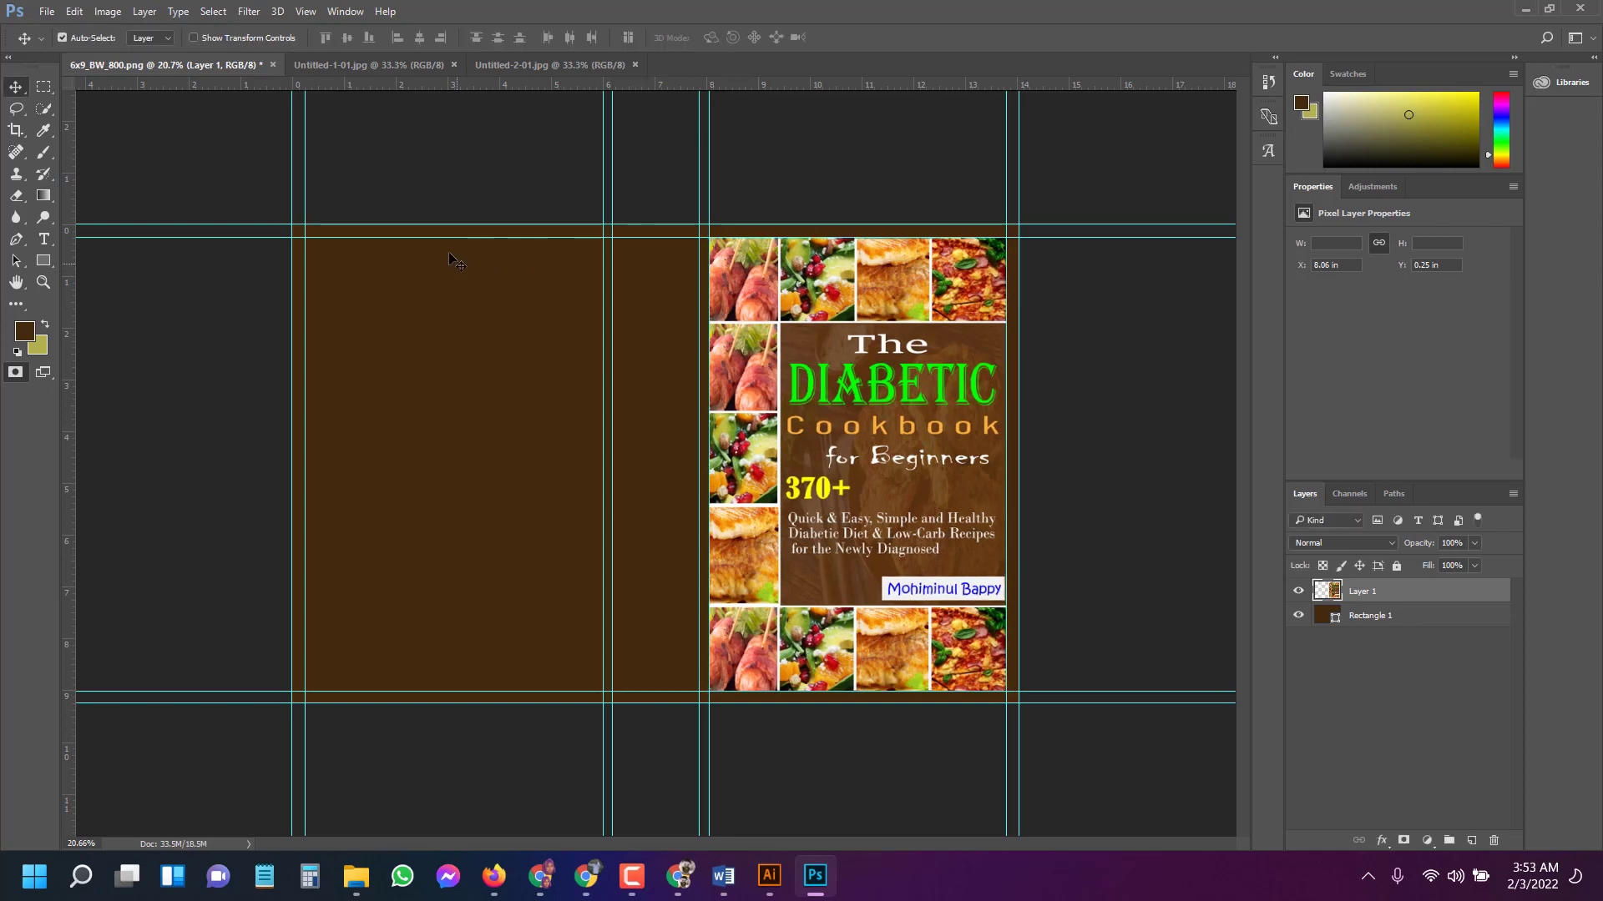
{"action": "left_click", "coordinate": [518, 65]}
Drag the KETO CHAFFLE BREAKFAST SANDWICH recipe page from Untitled-2-01 into the cover layout.
{"action": "left_click", "coordinate": [403, 63]}
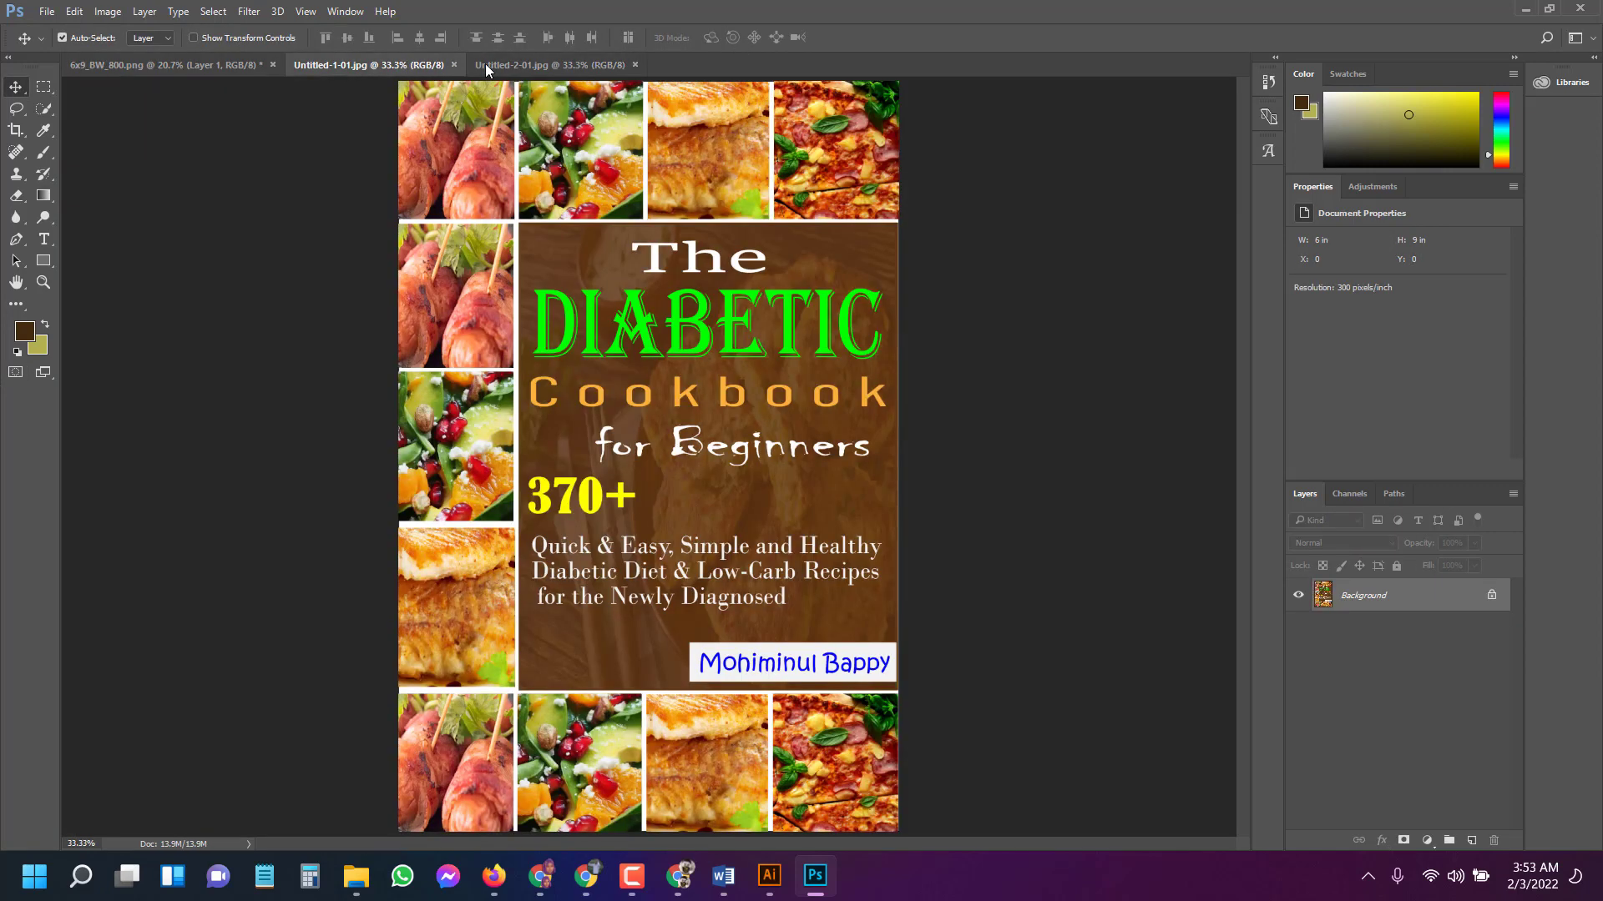
{"action": "left_click", "coordinate": [527, 66]}
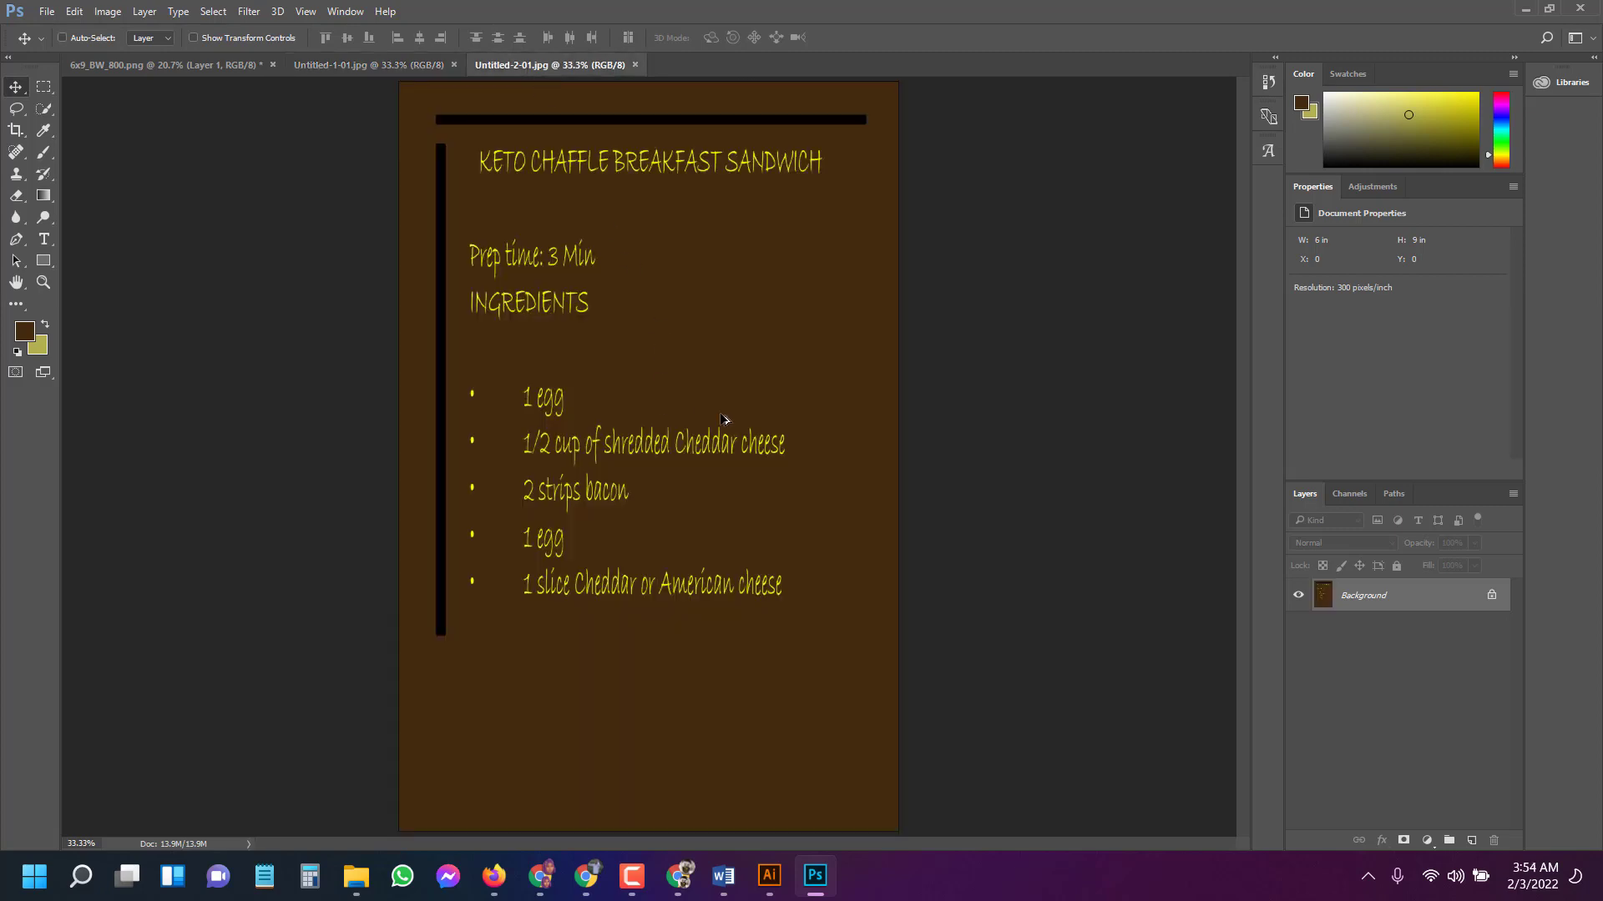
{"action": "left_click_drag", "start_coordinate": [733, 422], "coordinate": [517, 432]}
{"action": "key", "text": "ctrl"}
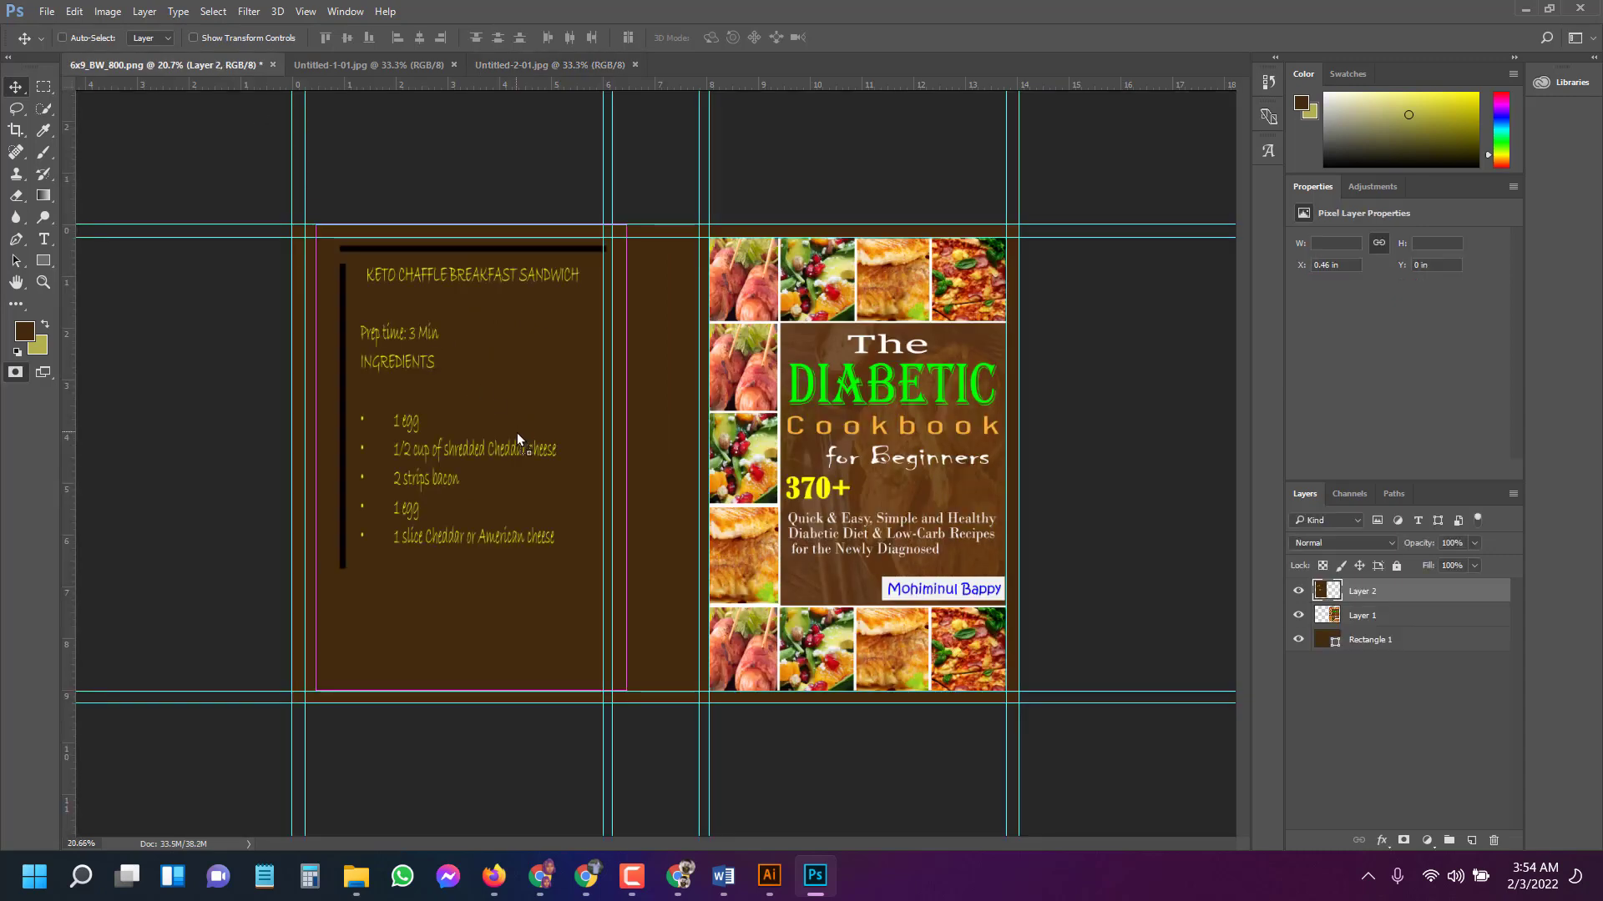
Scale and position the recipe page (Layer 2) to fill the back panel between the guides.
{"action": "key", "text": "ctrl+t"}
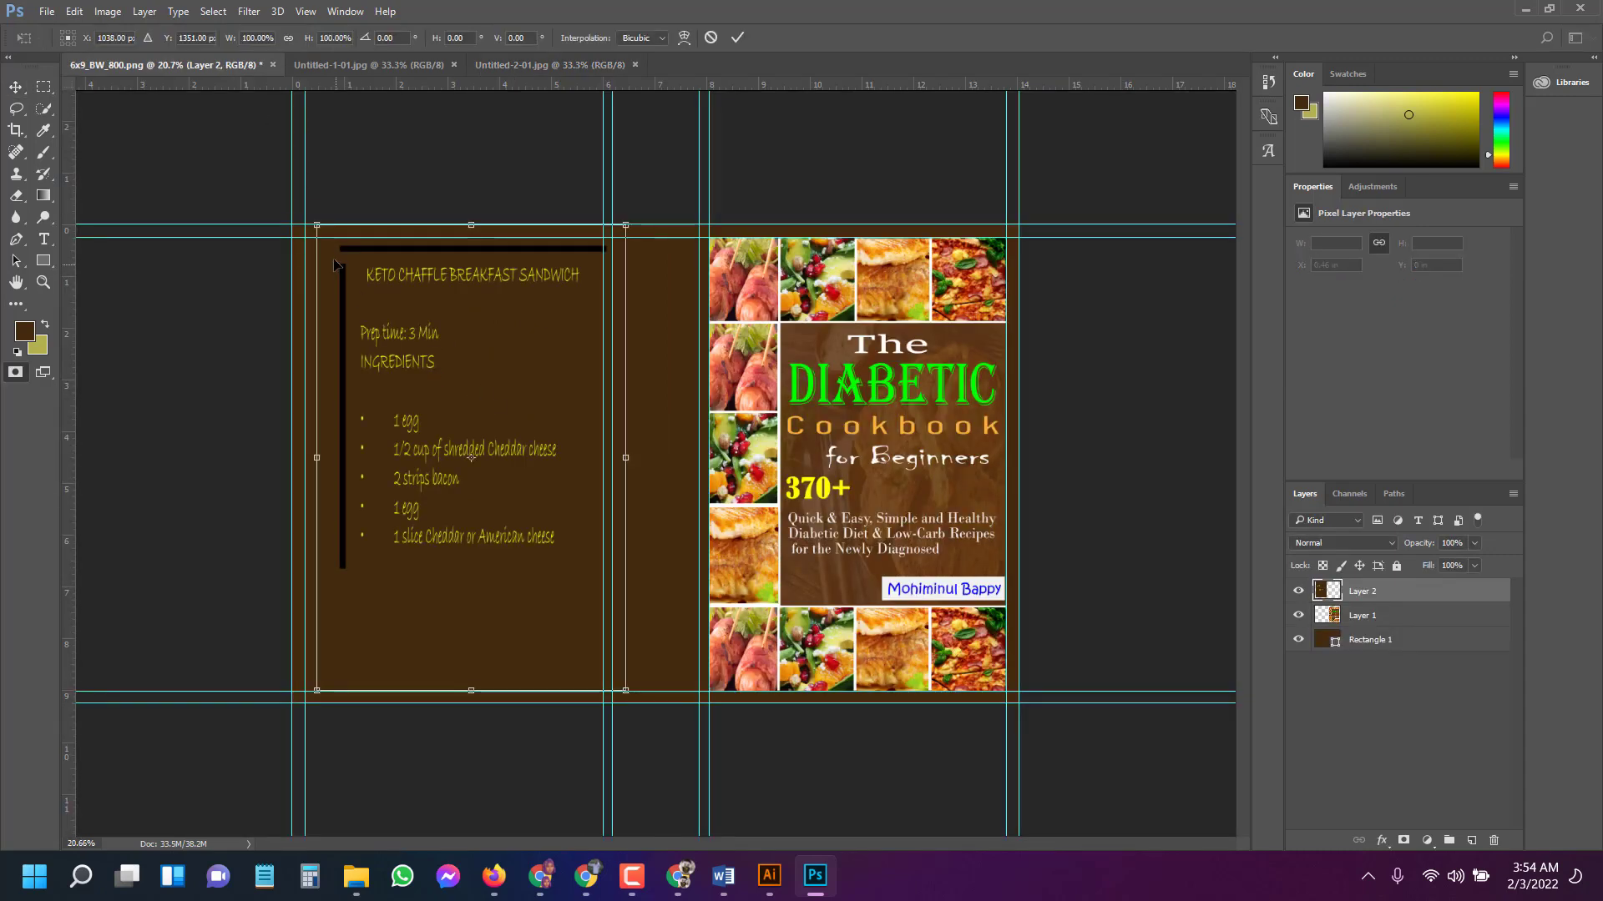
{"action": "left_click_drag", "start_coordinate": [317, 226], "coordinate": [343, 262]}
{"action": "left_click_drag", "start_coordinate": [410, 359], "coordinate": [377, 336]}
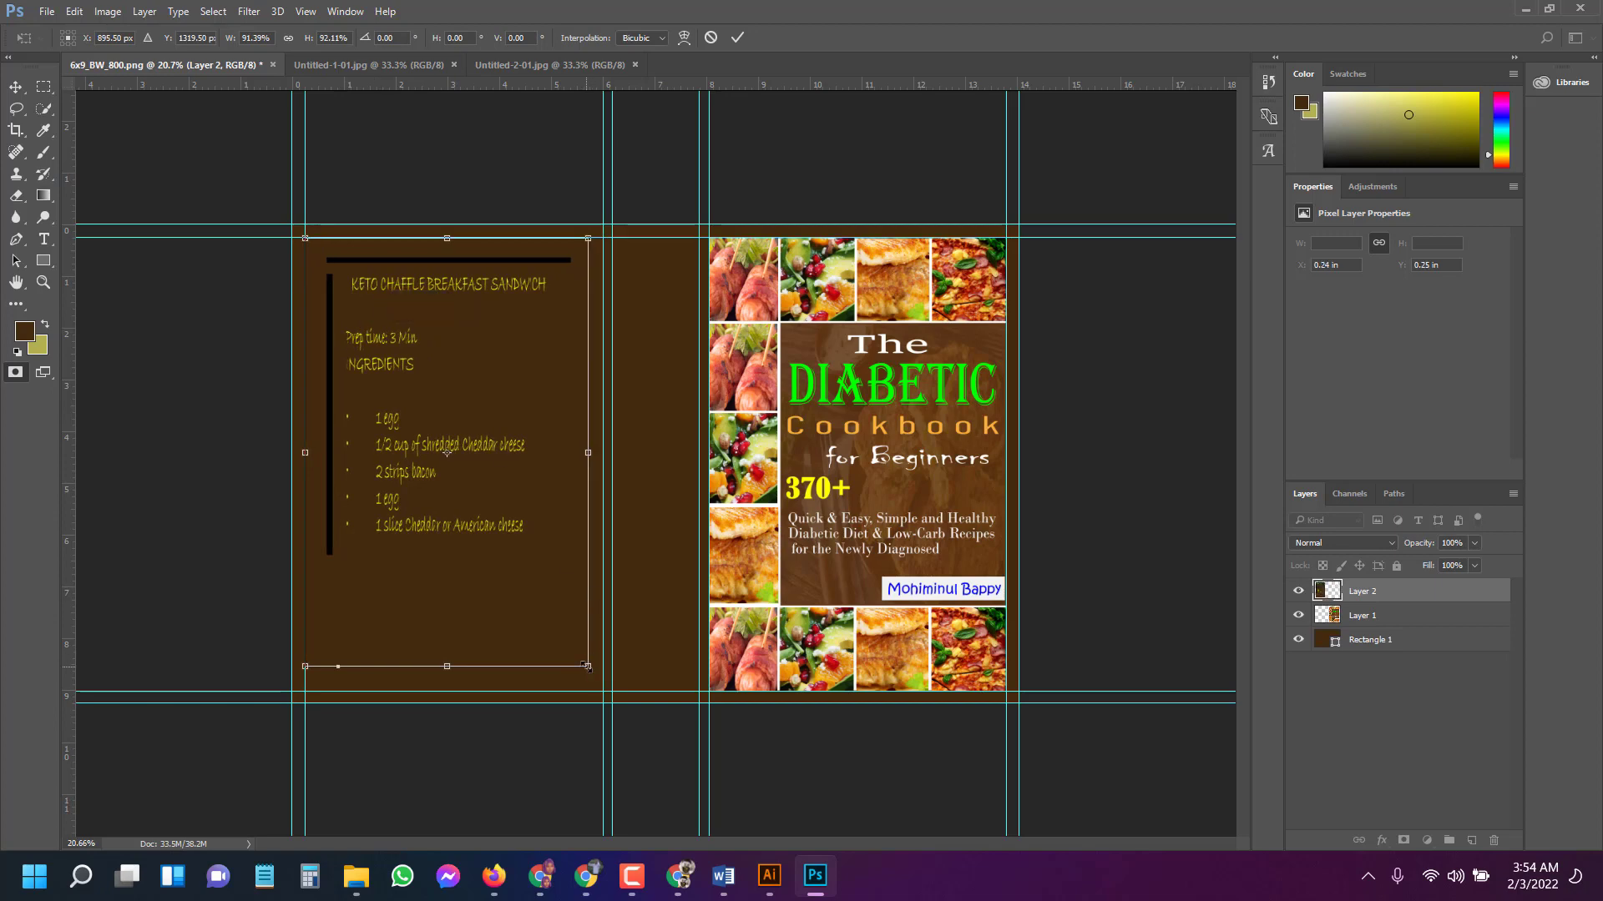
{"action": "left_click_drag", "start_coordinate": [587, 666], "coordinate": [596, 686]}
{"action": "left_click", "coordinate": [738, 37]}
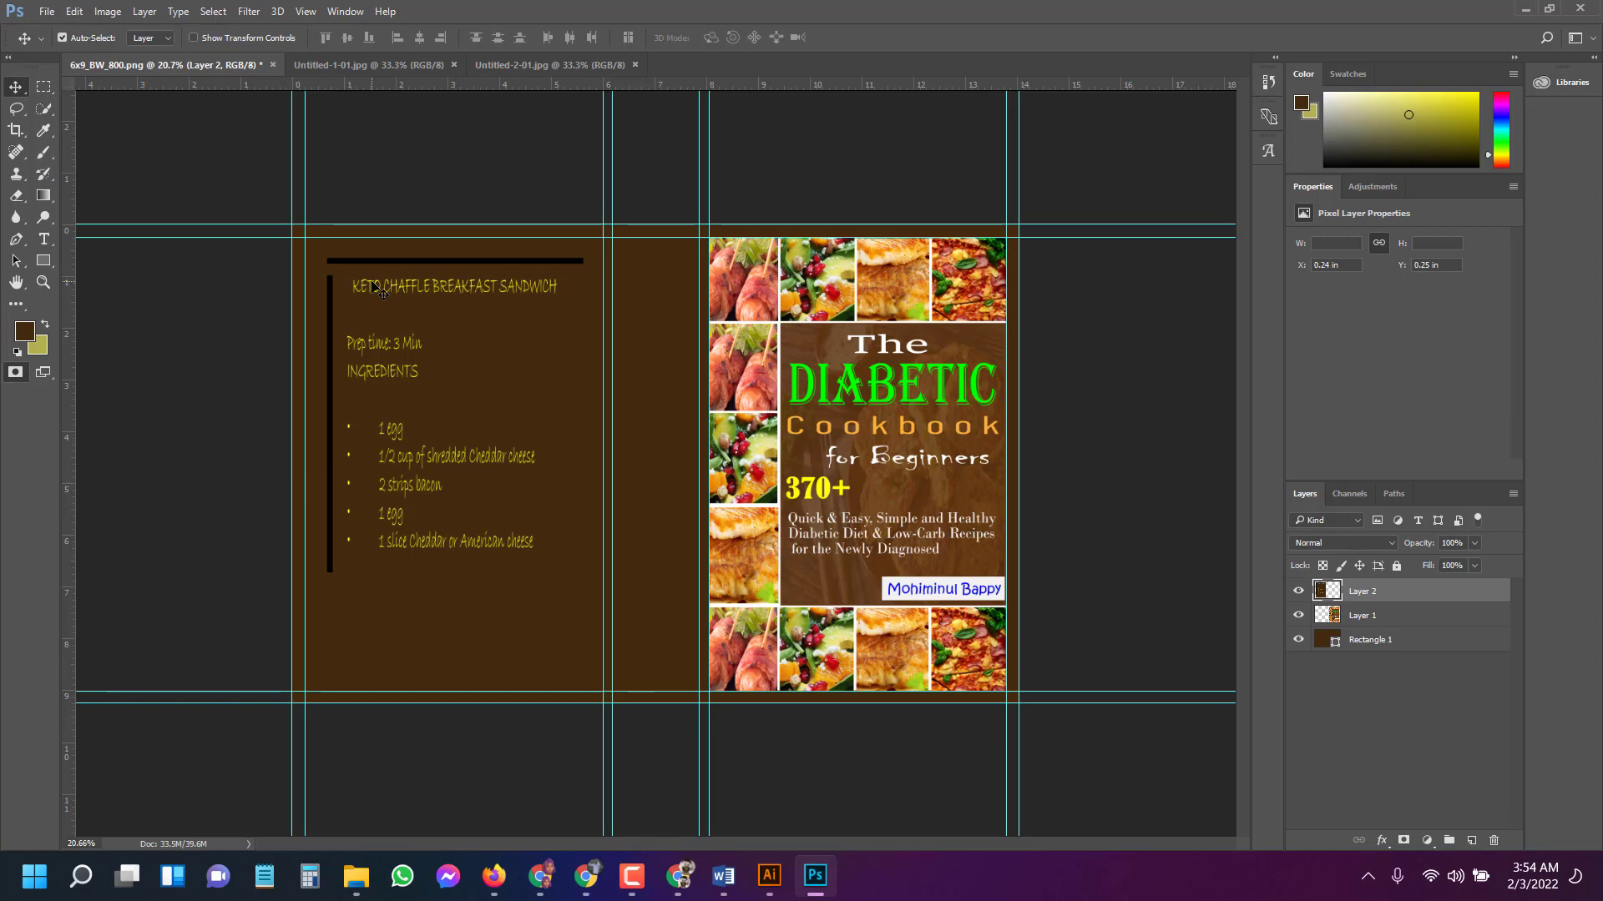
{"action": "key", "text": "ctrl+r"}
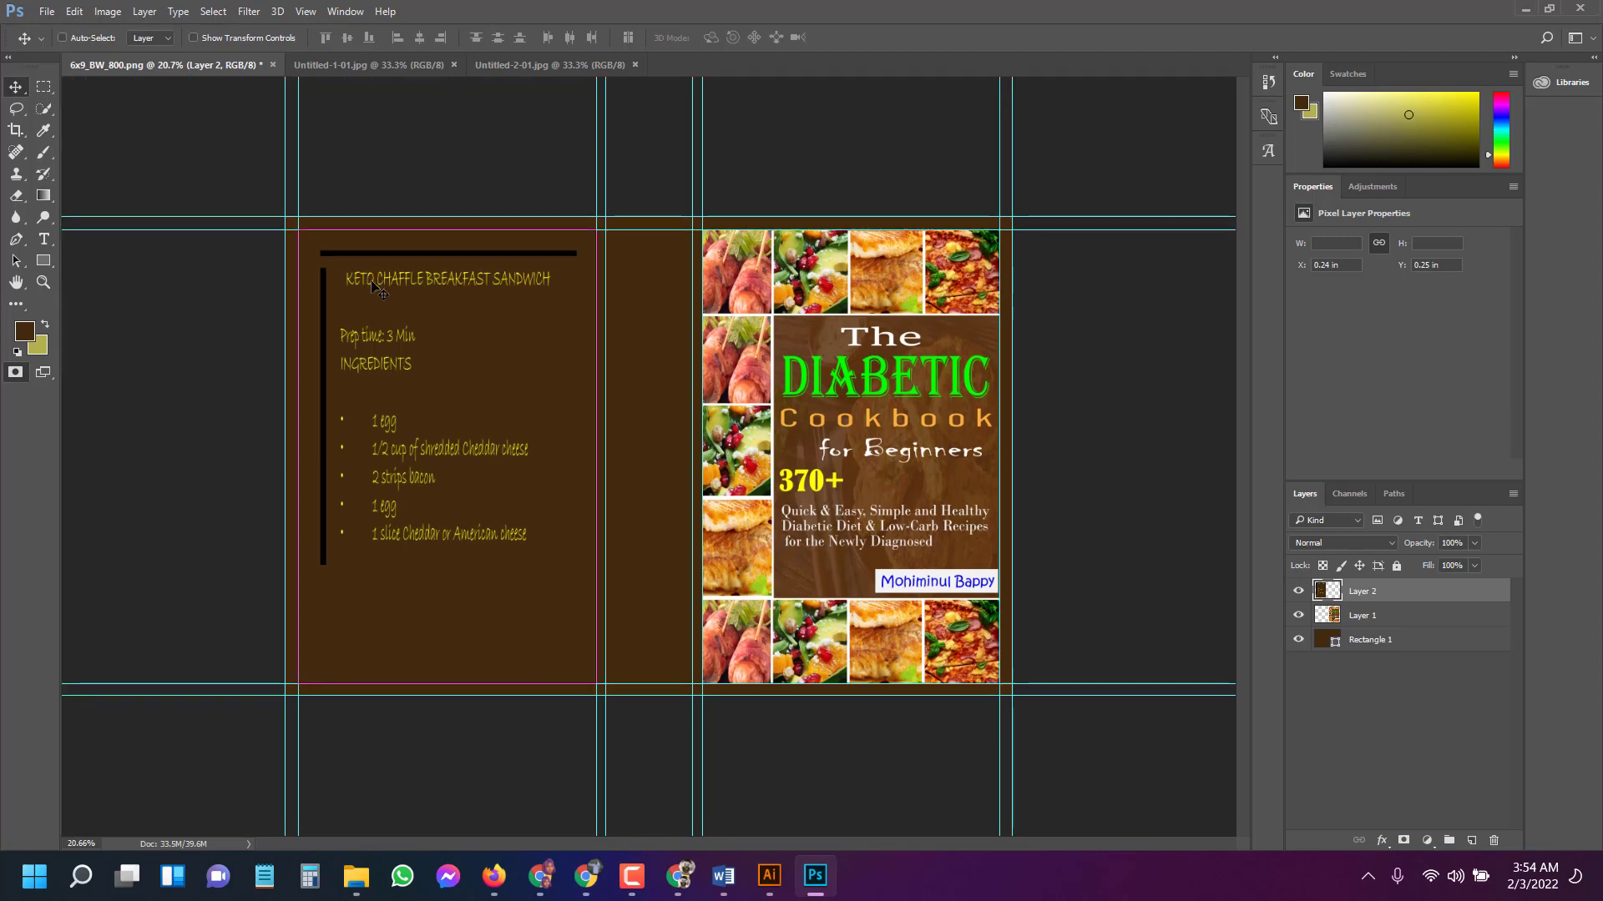
{"action": "key", "text": "ctrl+r"}
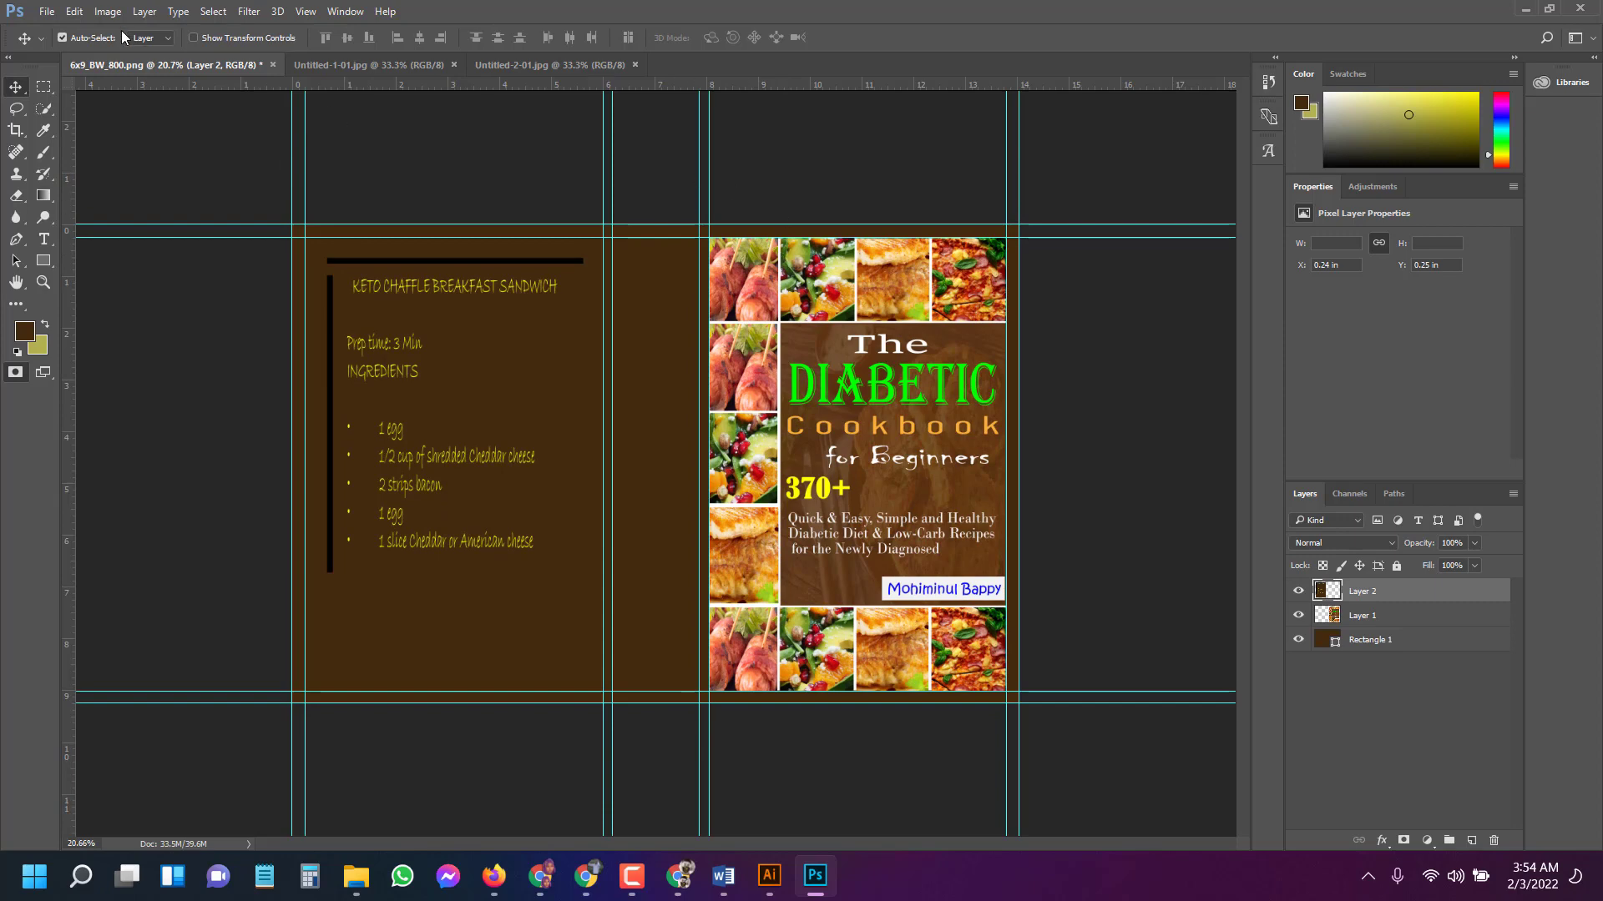
Start a Save As and browse to the CC folder on the Desktop.
{"action": "left_click", "coordinate": [54, 14]}
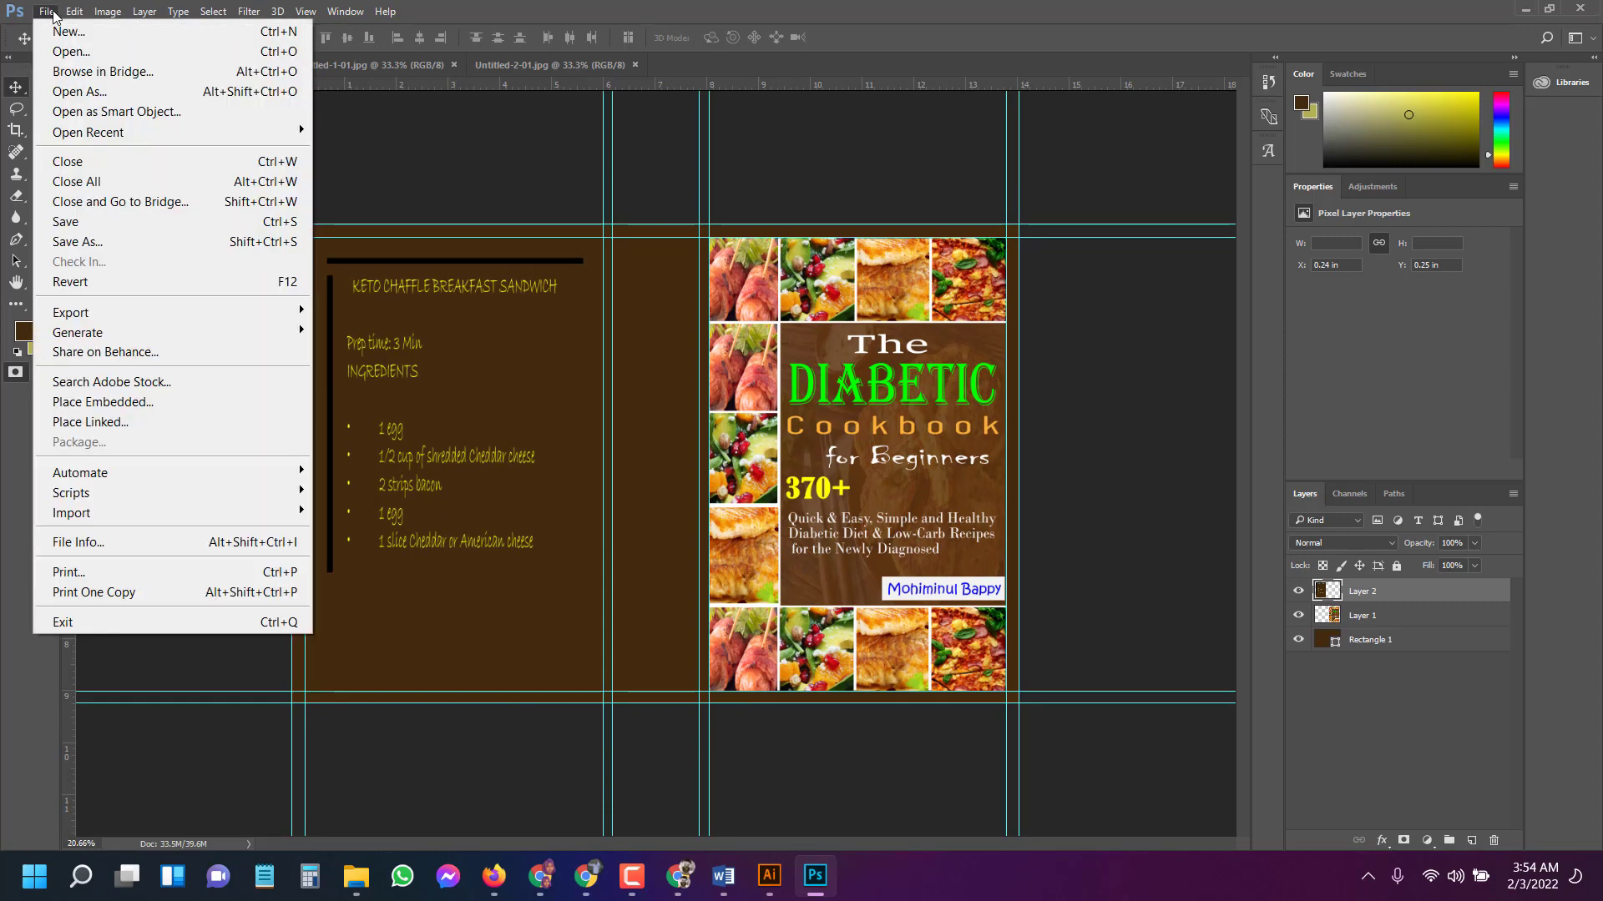
{"action": "left_click", "coordinate": [152, 248]}
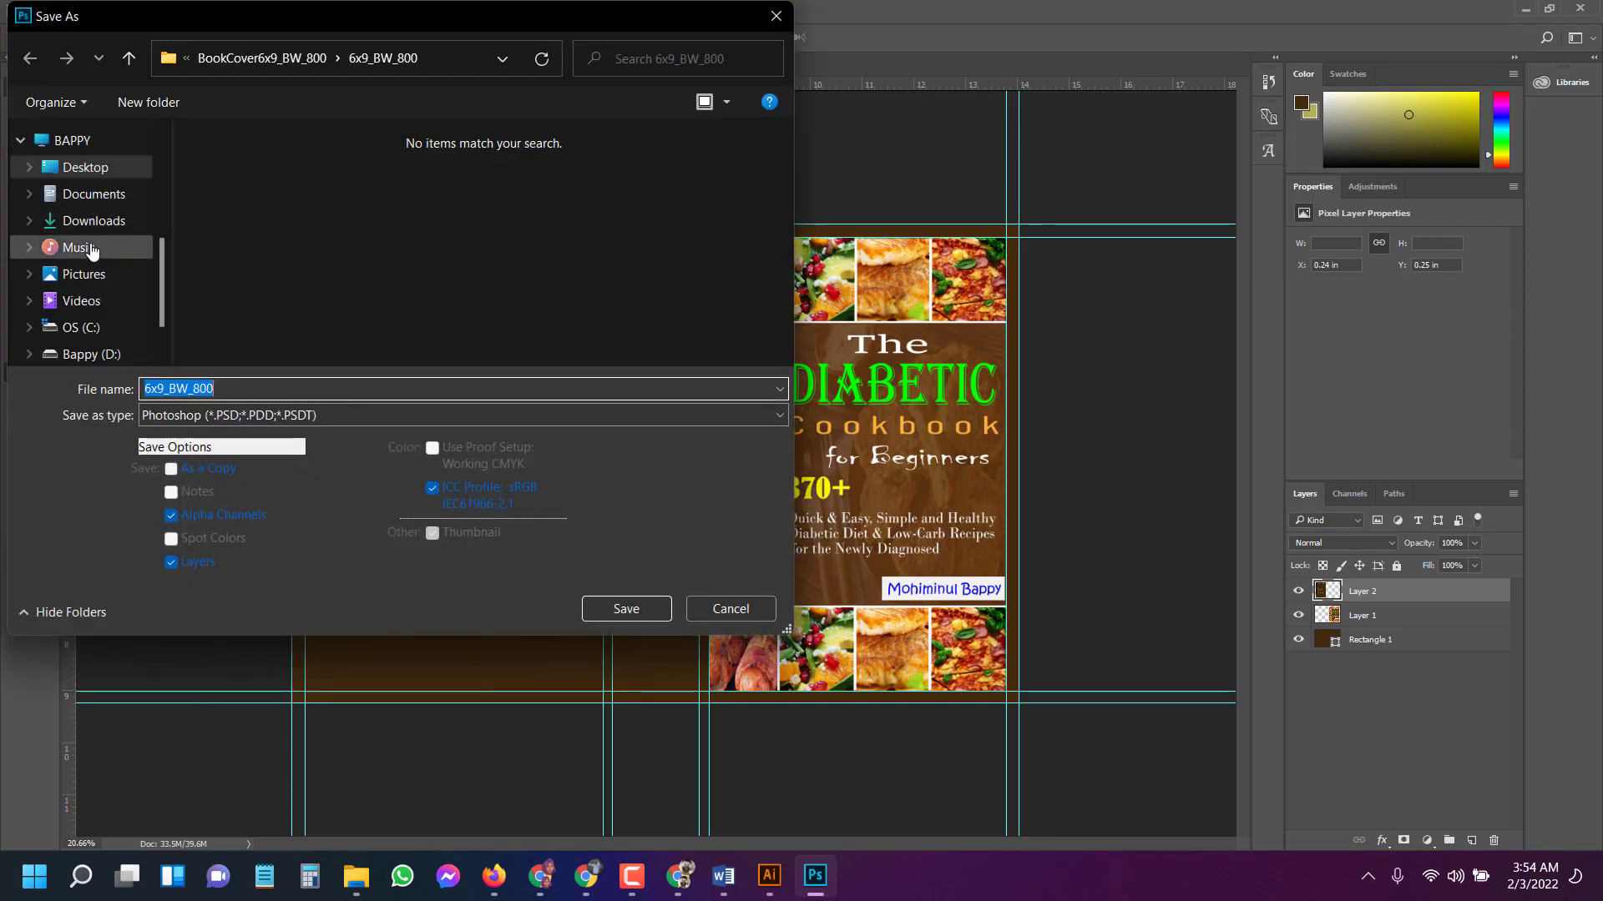
{"action": "scroll", "coordinate": [98, 318], "scroll_direction": "down", "scroll_amount": 1}
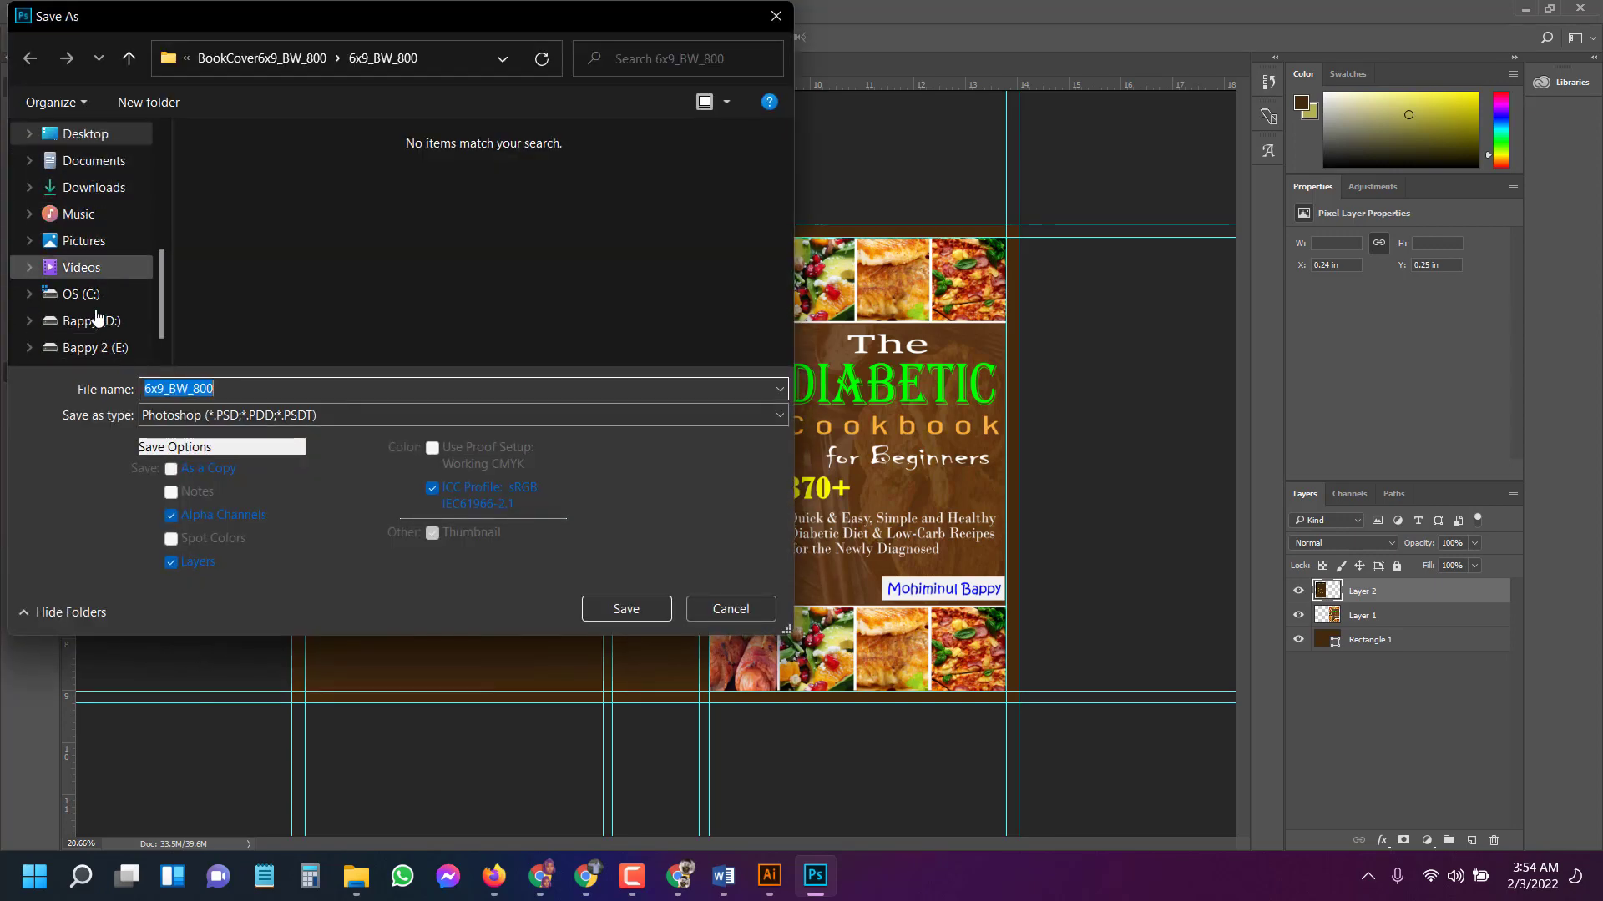
{"action": "scroll", "coordinate": [98, 317], "scroll_direction": "down", "scroll_amount": 1}
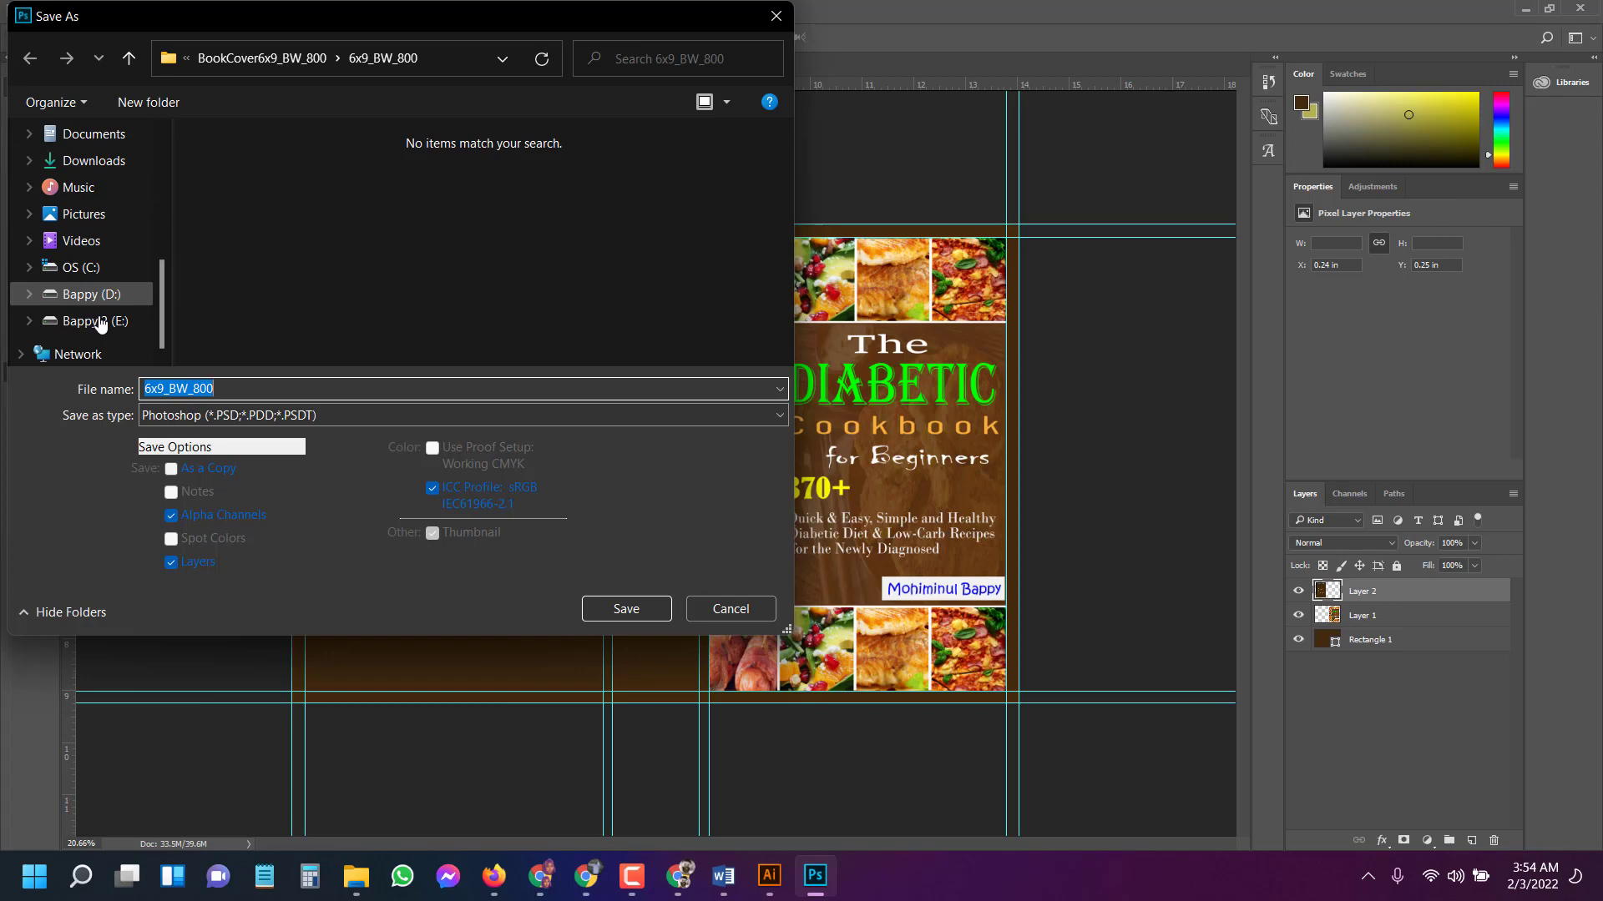
{"action": "scroll", "coordinate": [100, 324], "scroll_direction": "up", "scroll_amount": 2}
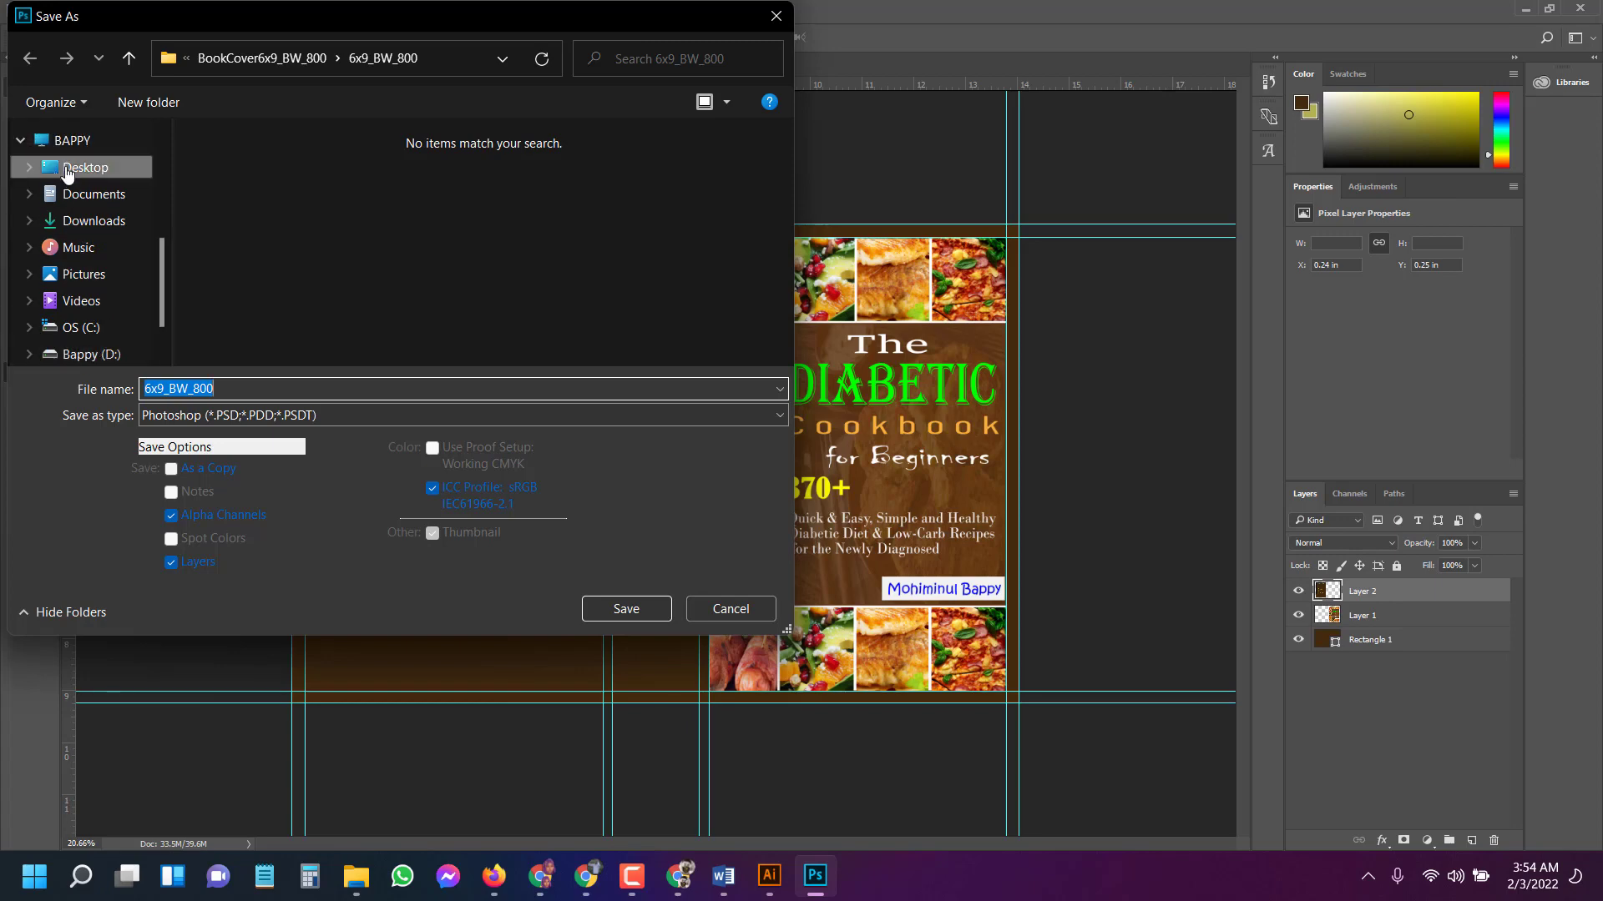
{"action": "left_click", "coordinate": [69, 172]}
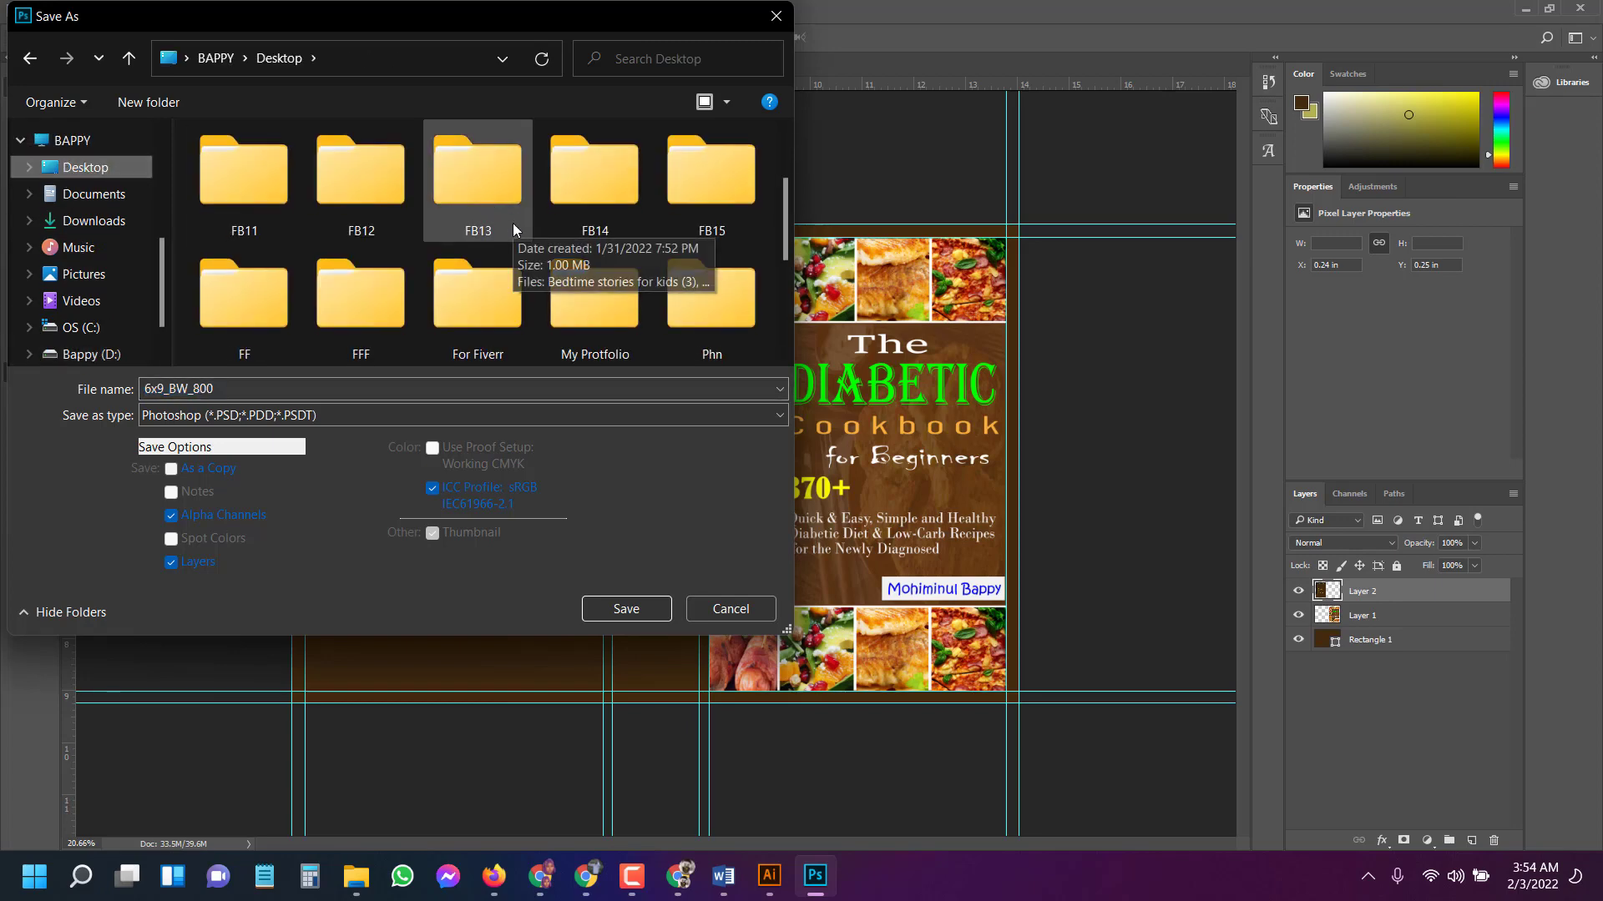
{"action": "double_click", "coordinate": [356, 191]}
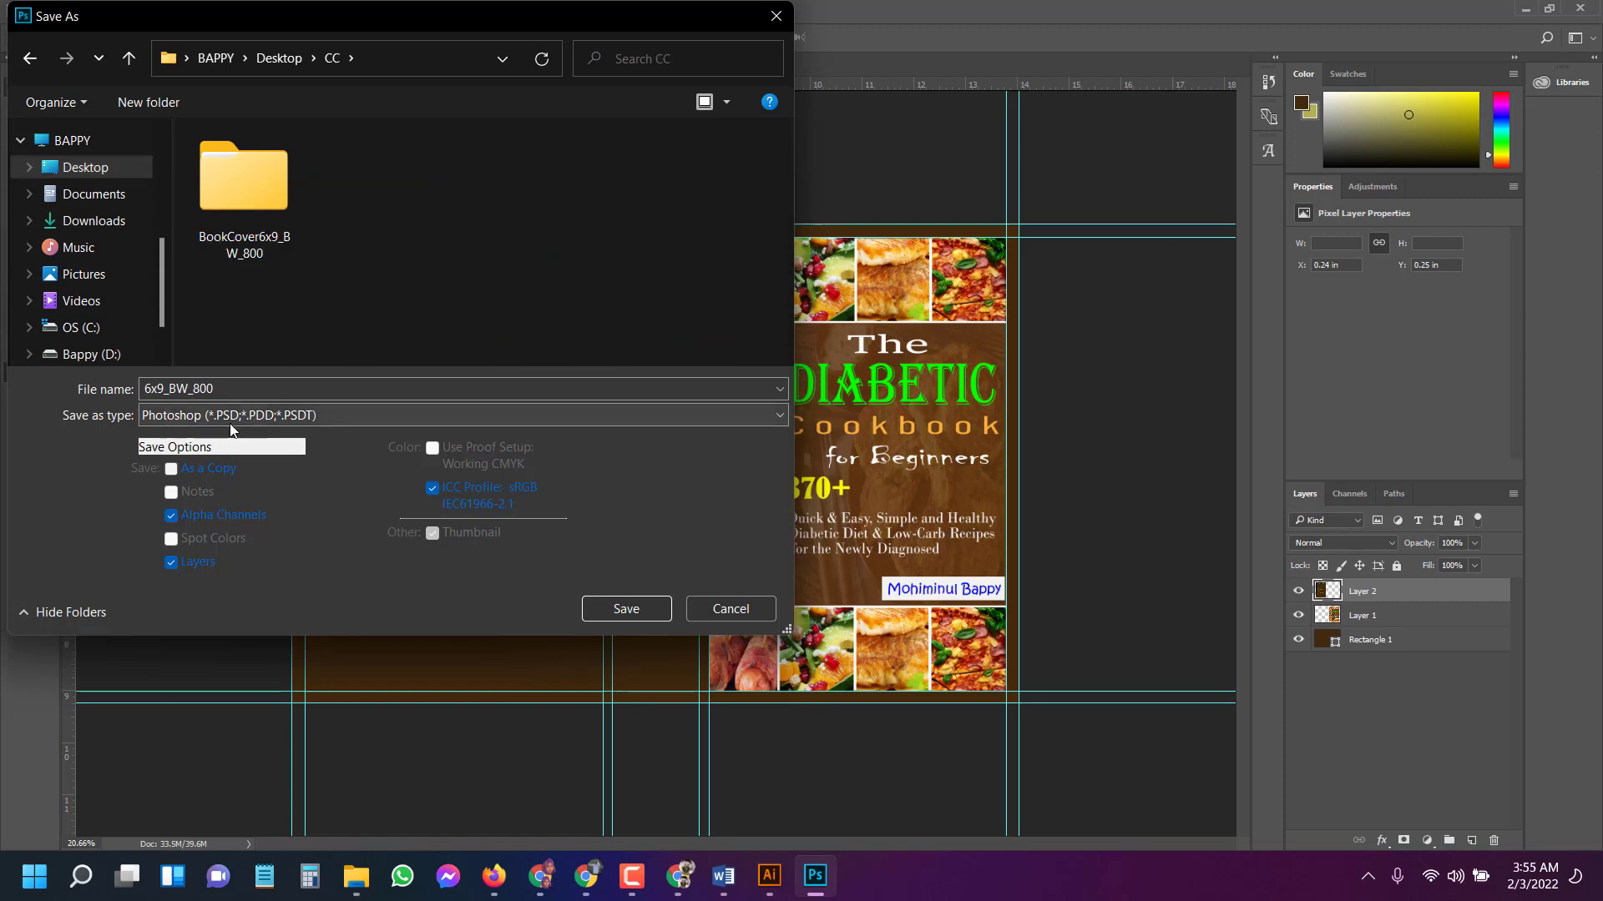
Leave the file format on Photoshop and close the save dialog without saving.
{"action": "left_click", "coordinate": [204, 415]}
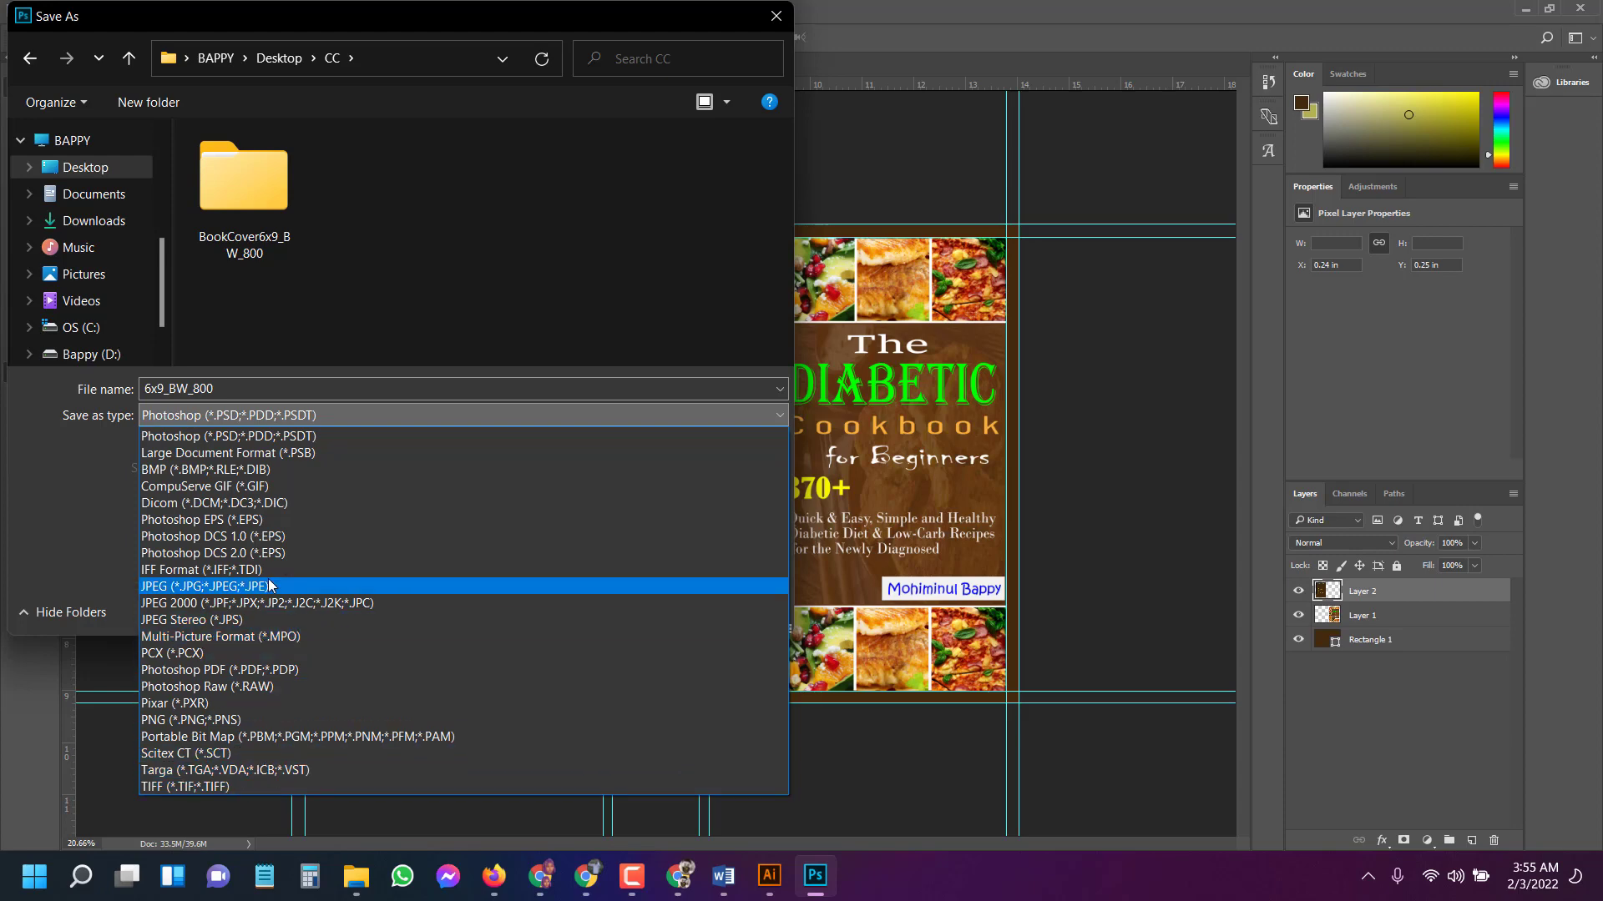
{"action": "left_click", "coordinate": [777, 16]}
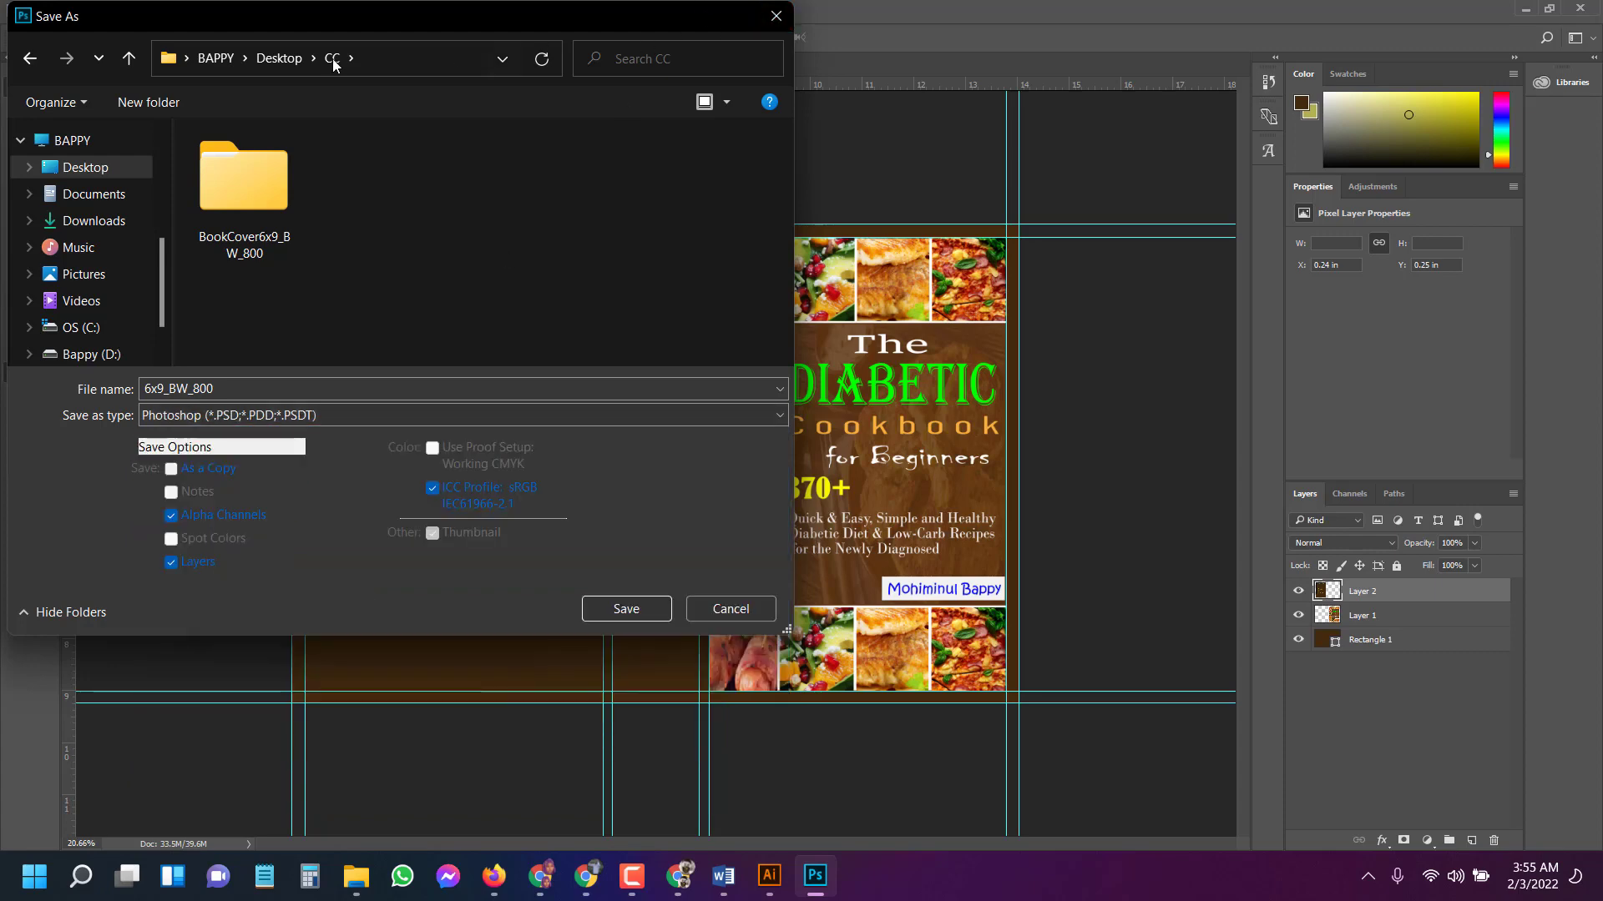
{"action": "left_click", "coordinate": [776, 18]}
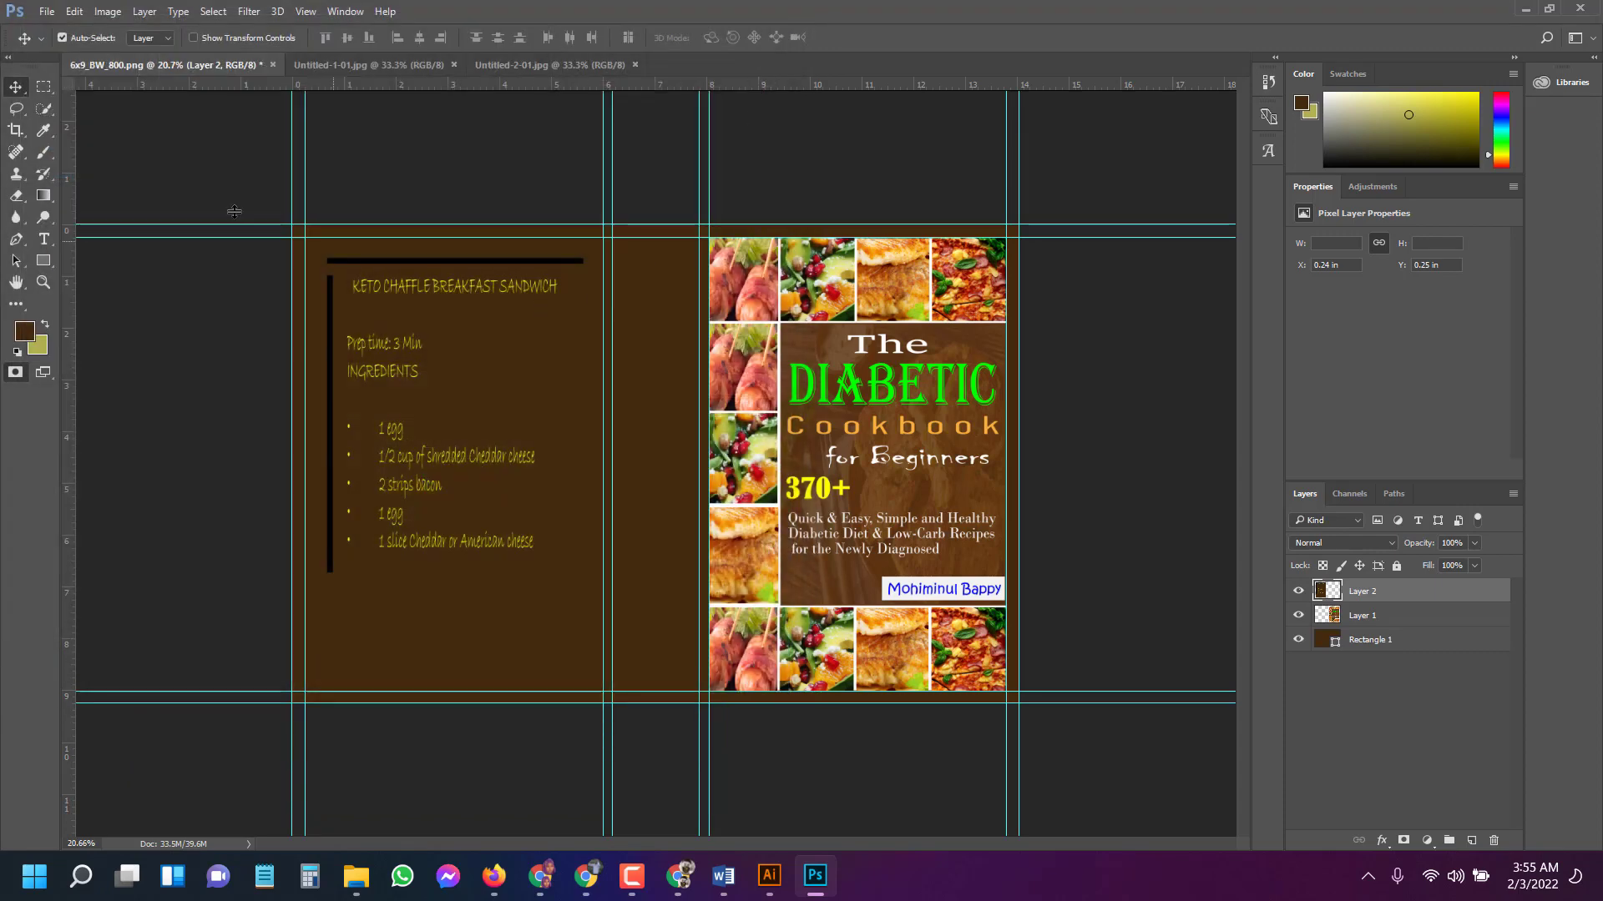
{"action": "left_click", "coordinate": [47, 11]}
{"action": "mouse_move", "coordinate": [128, 309]}
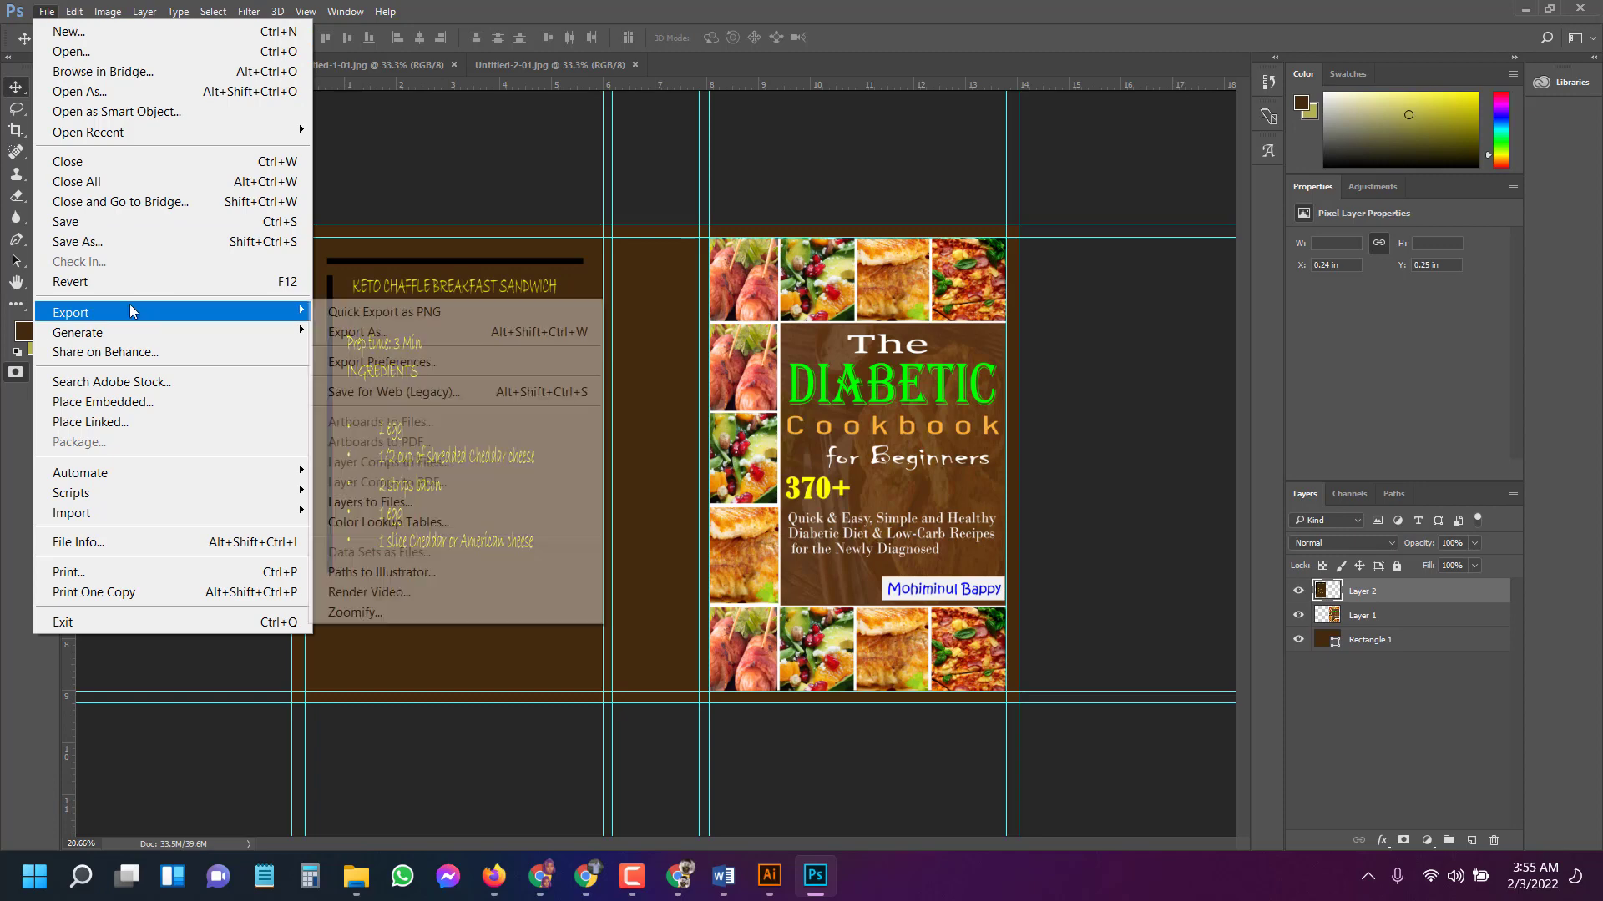
{"action": "left_click", "coordinate": [359, 332]}
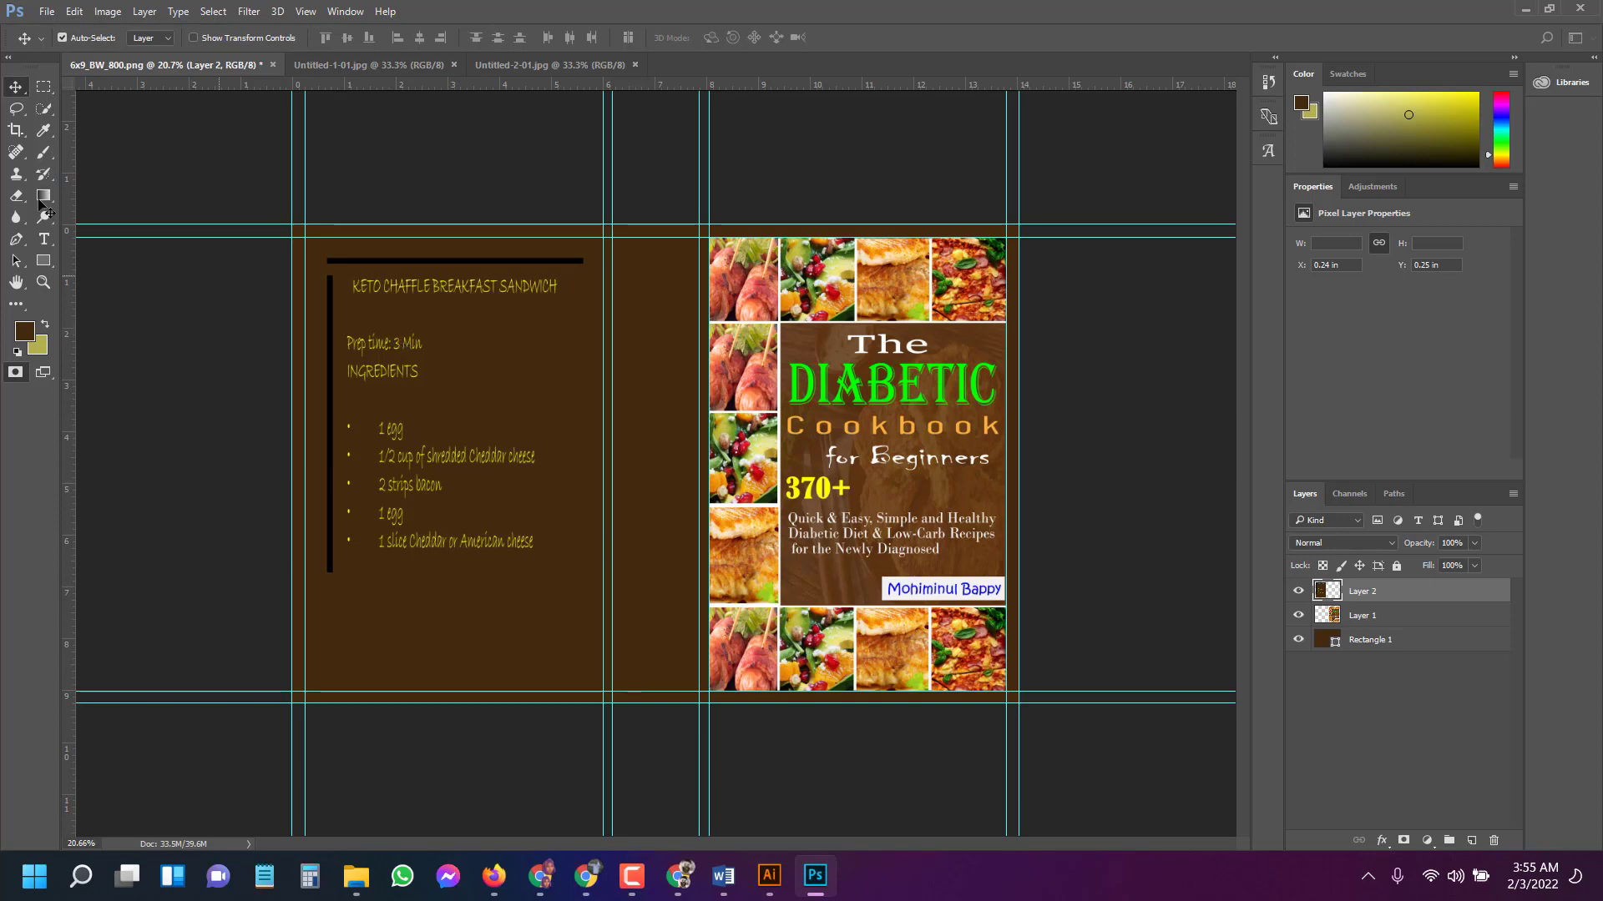
{"action": "left_click", "coordinate": [47, 12]}
{"action": "left_click", "coordinate": [47, 15]}
{"action": "key", "text": "ctrl+alt+shift+w"}
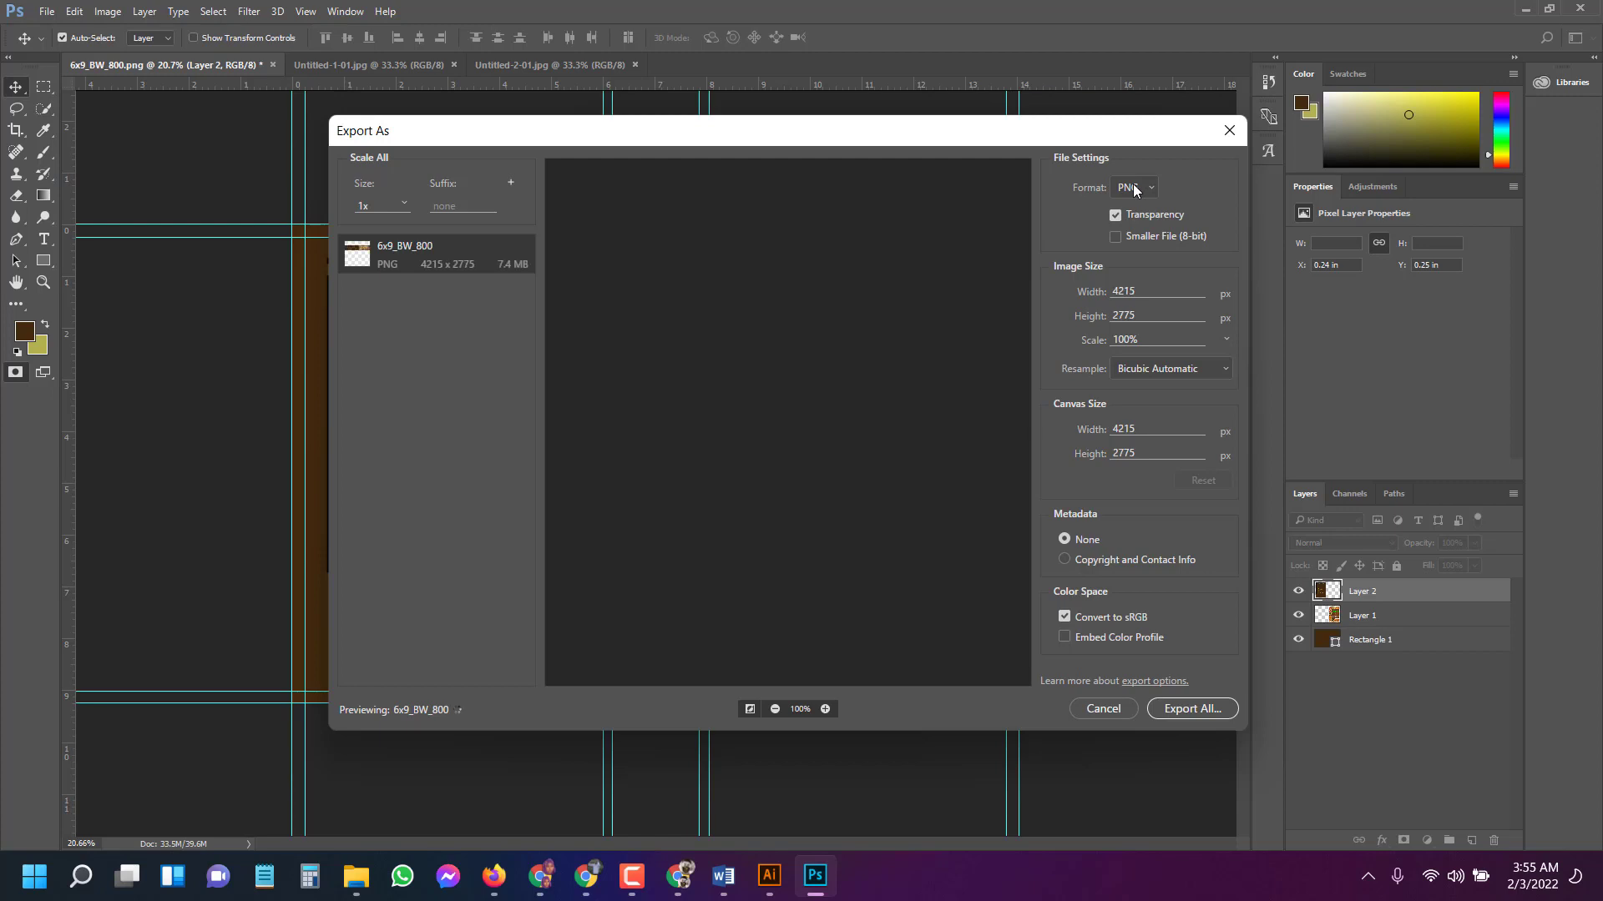
{"action": "left_click", "coordinate": [1134, 188]}
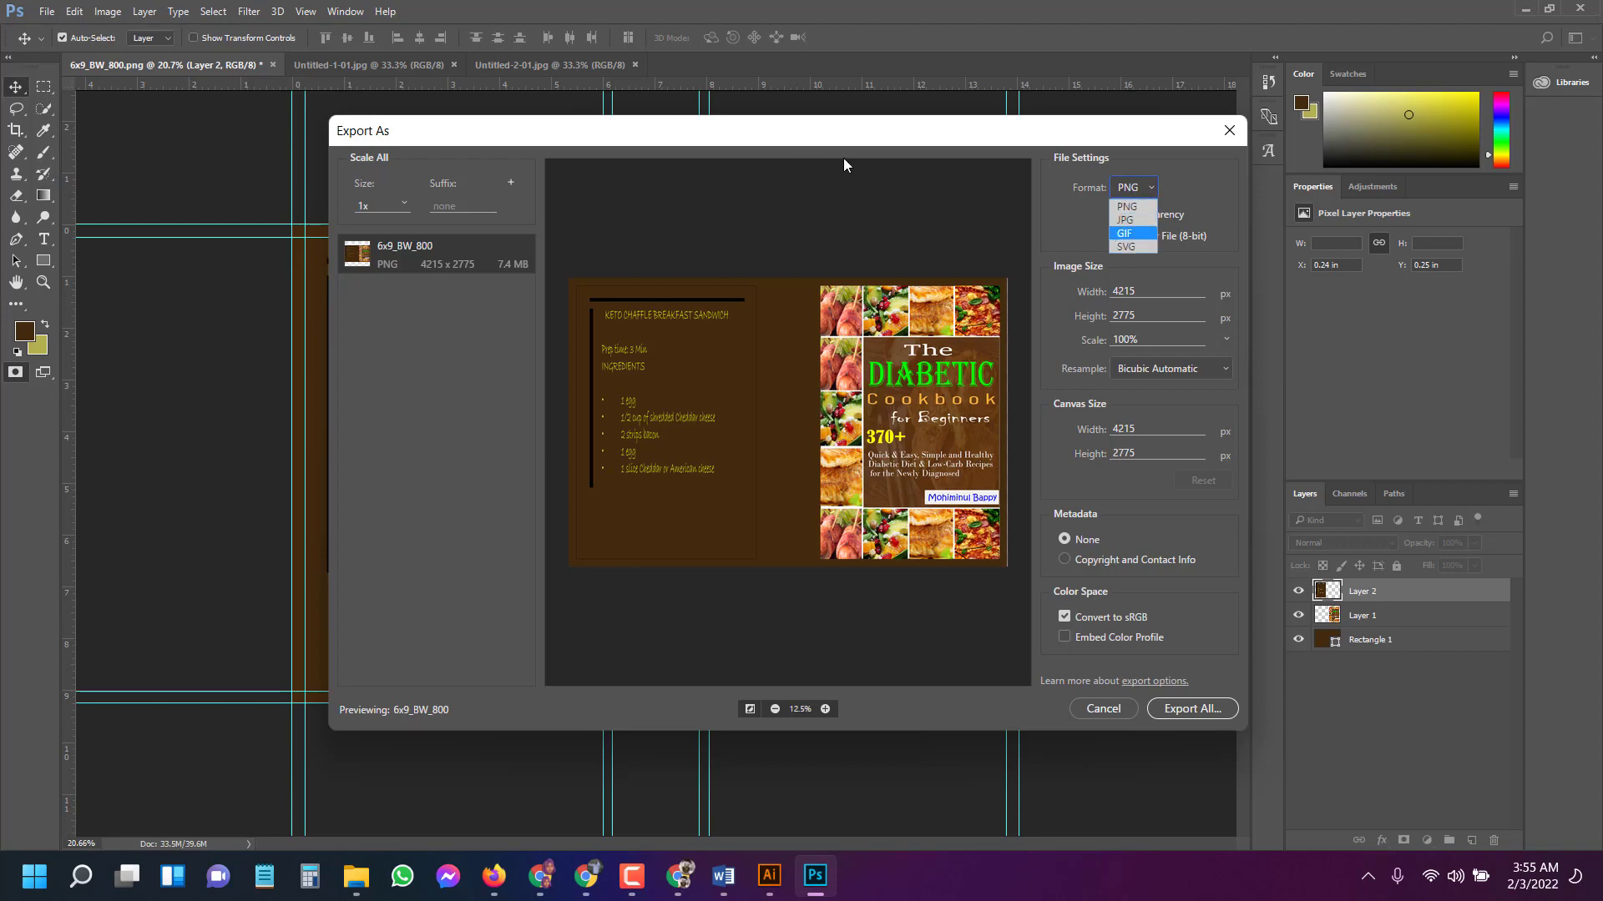
{"action": "left_click", "coordinate": [1229, 131]}
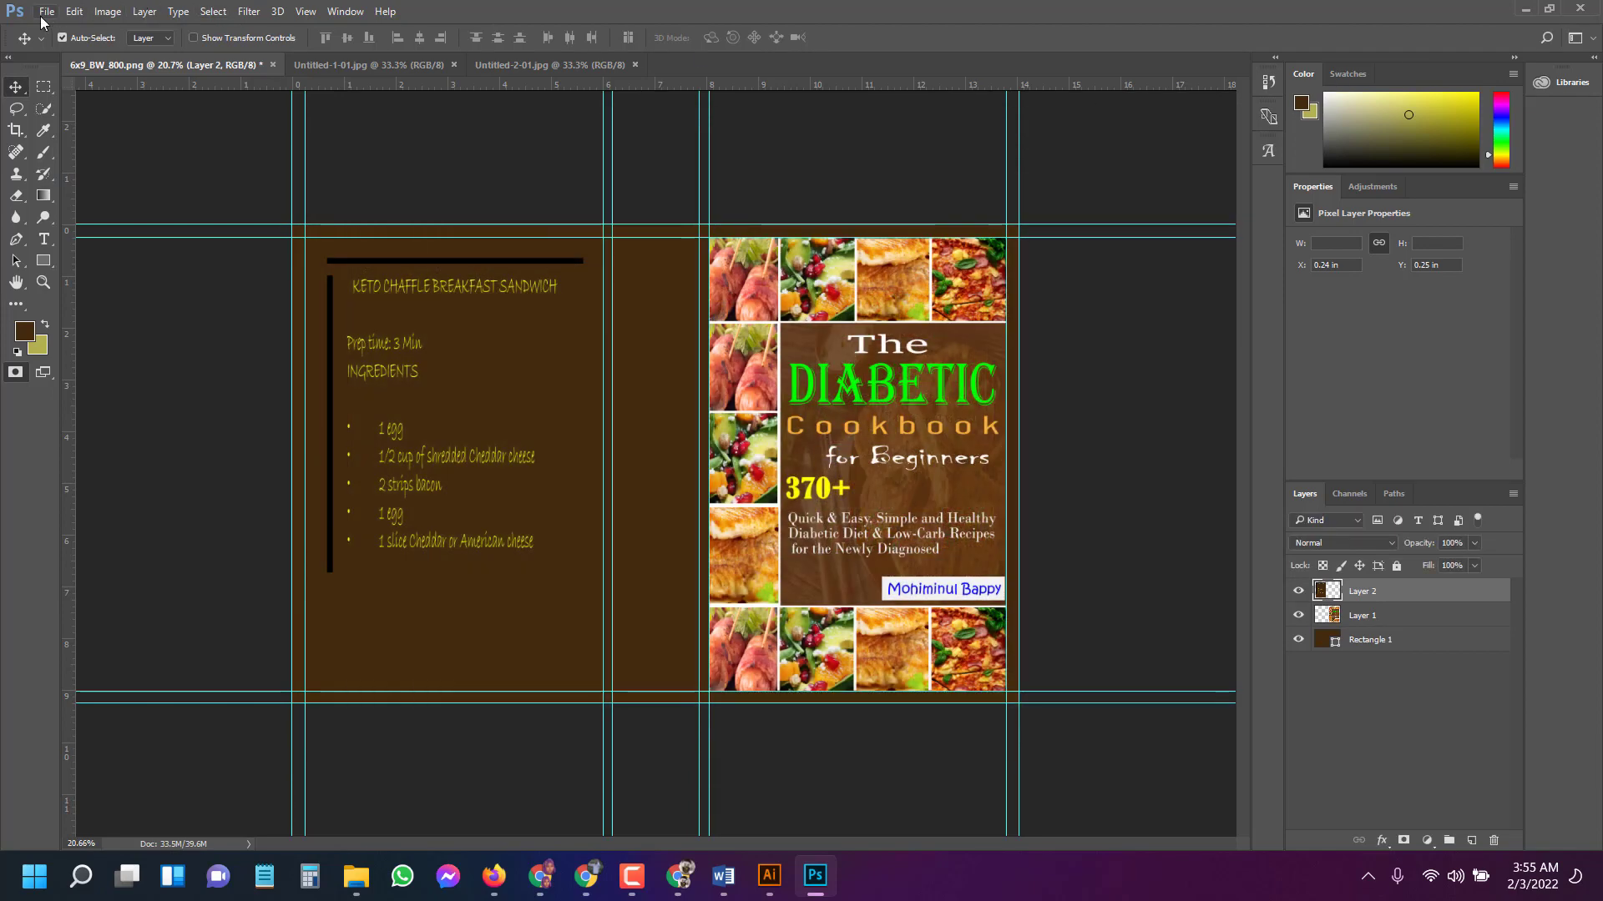
Save As Photoshop PDF, declining to replace the existing 6x9_BW_800.pdf.
{"action": "left_click", "coordinate": [47, 12]}
{"action": "left_click", "coordinate": [141, 237]}
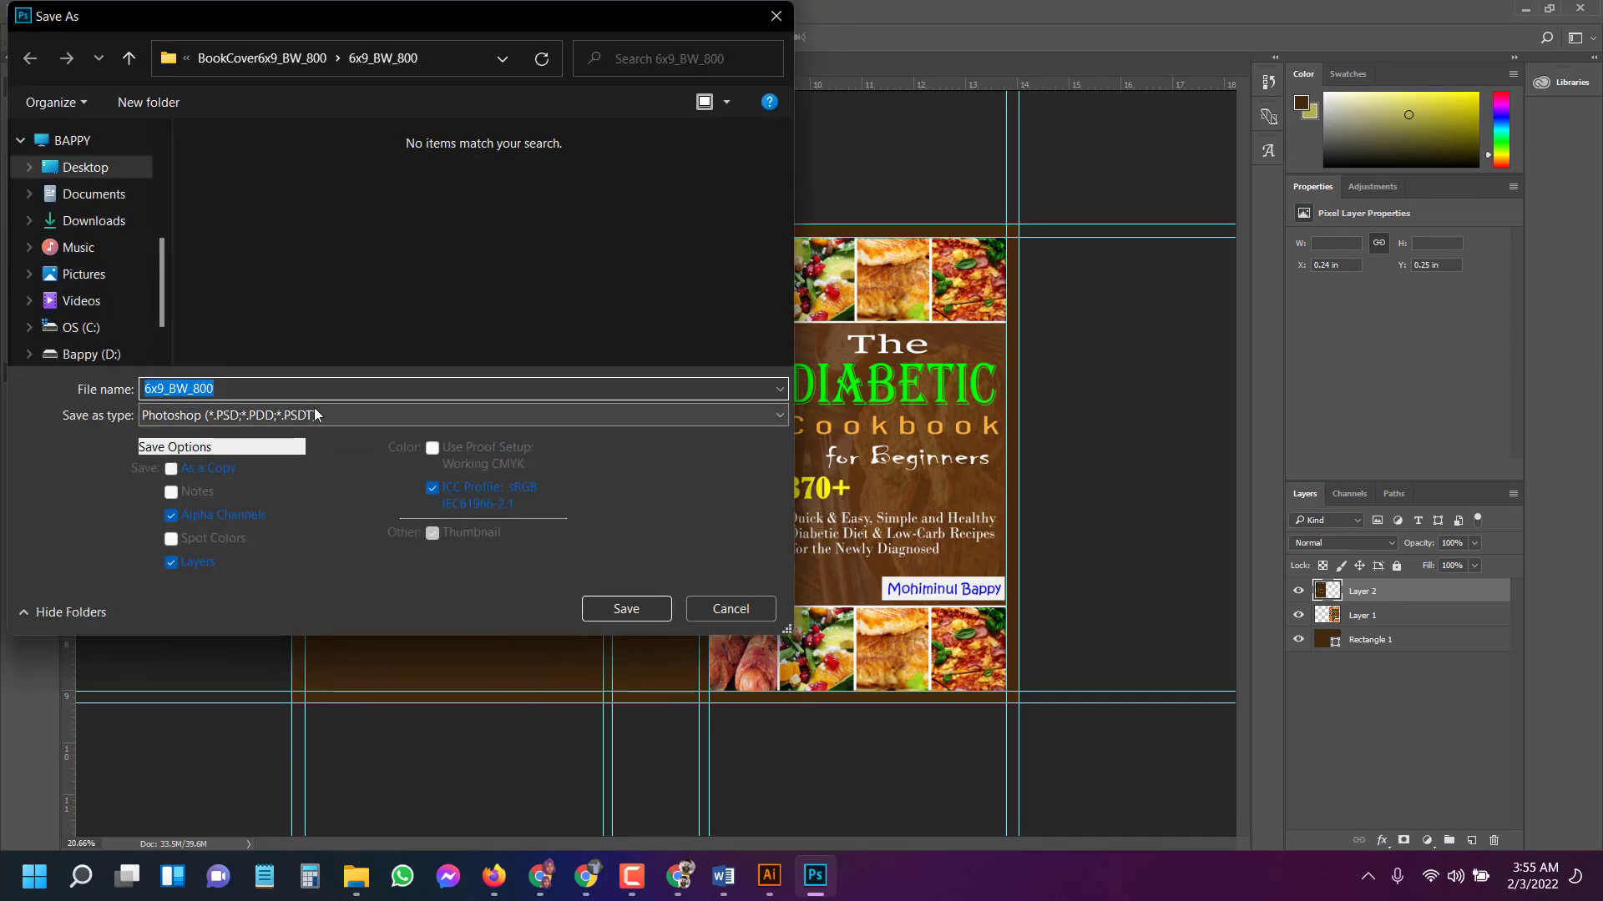
{"action": "left_click", "coordinate": [317, 418]}
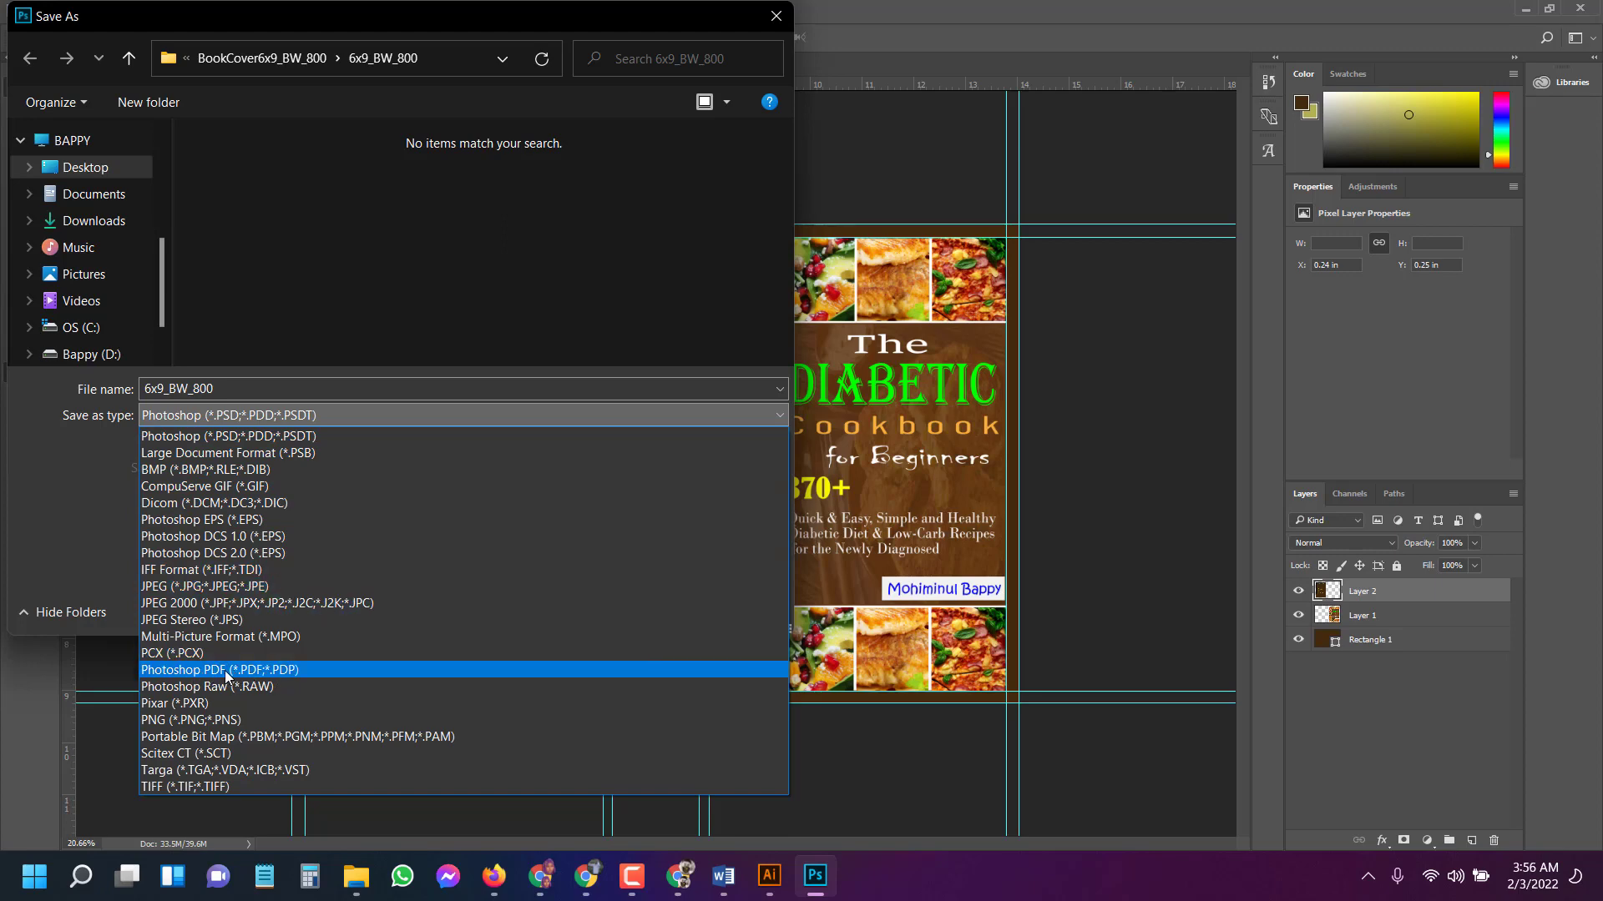
{"action": "left_click", "coordinate": [226, 673]}
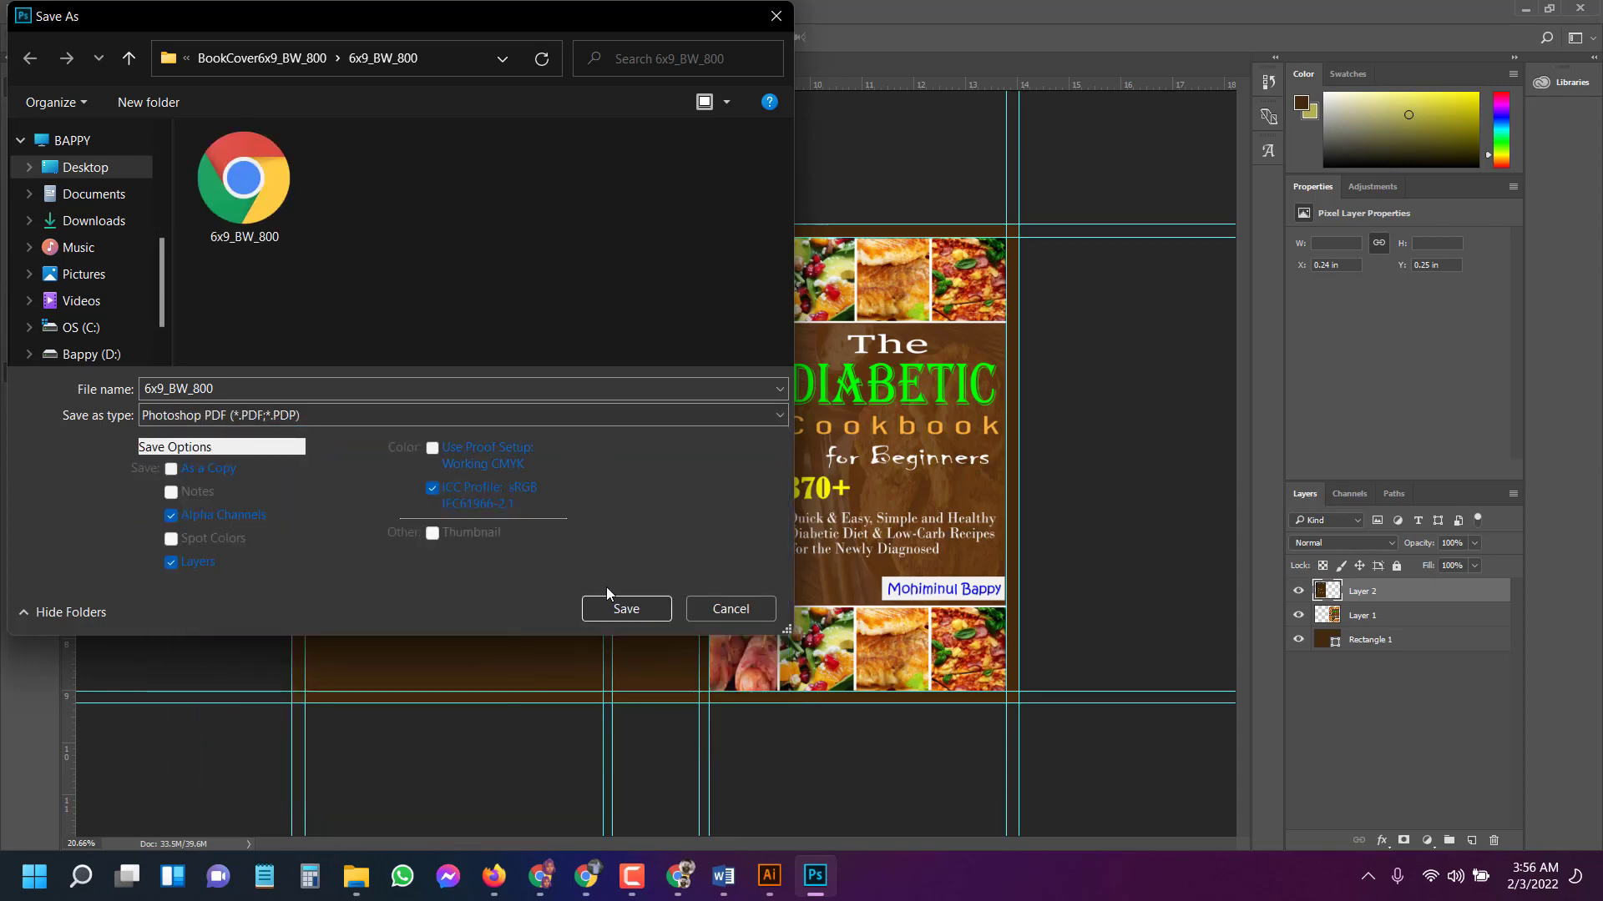
{"action": "left_click", "coordinate": [618, 610]}
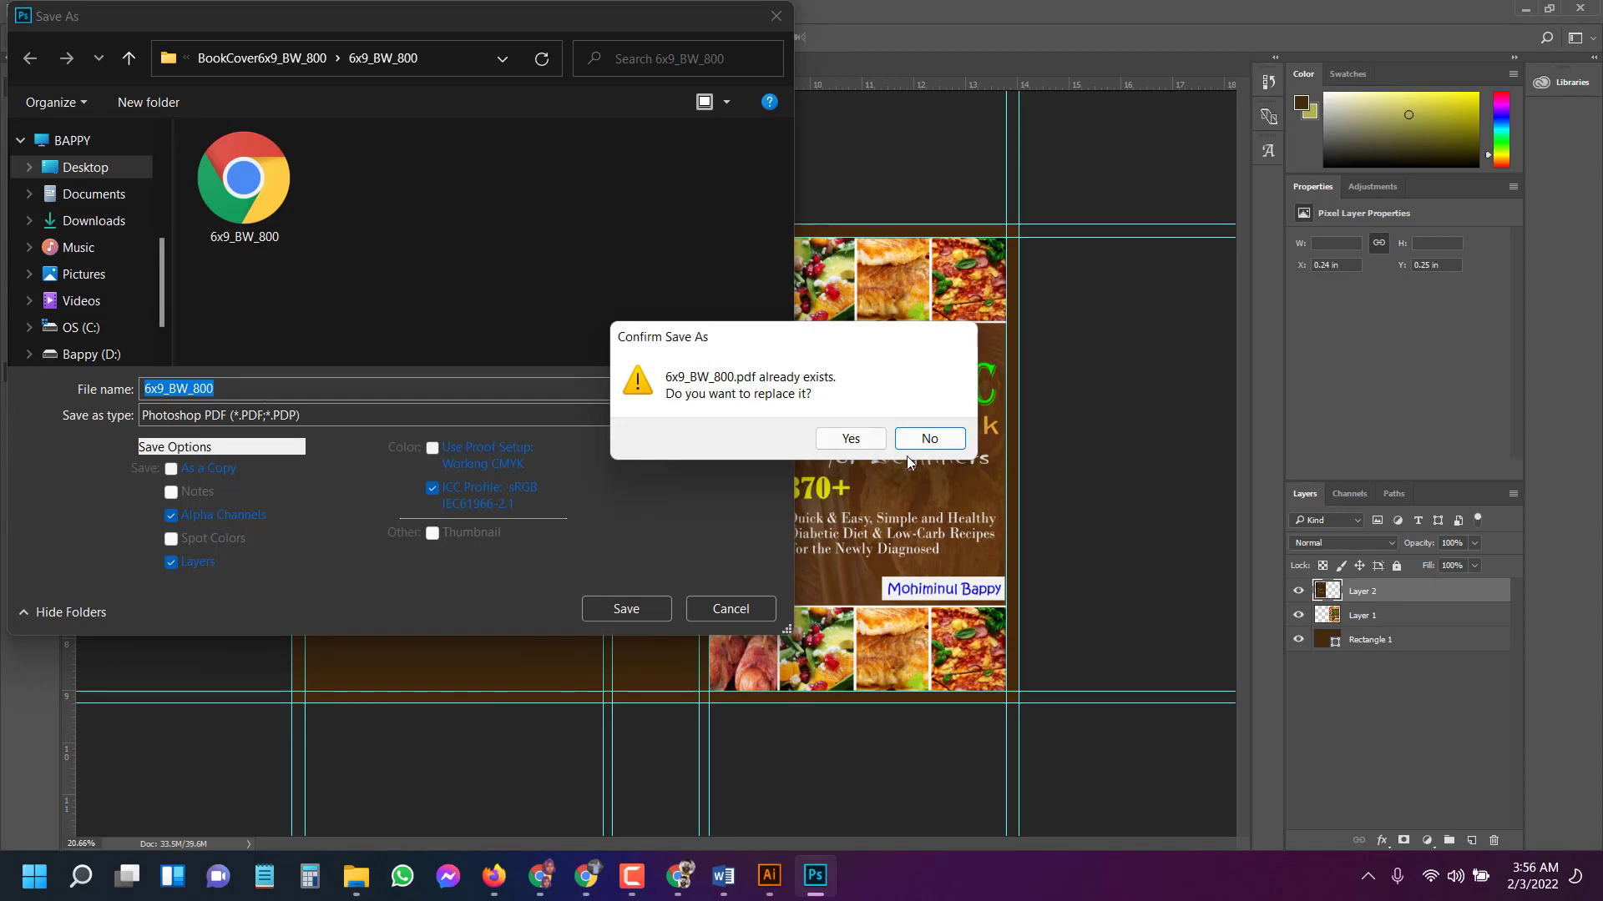
{"action": "left_click", "coordinate": [927, 440]}
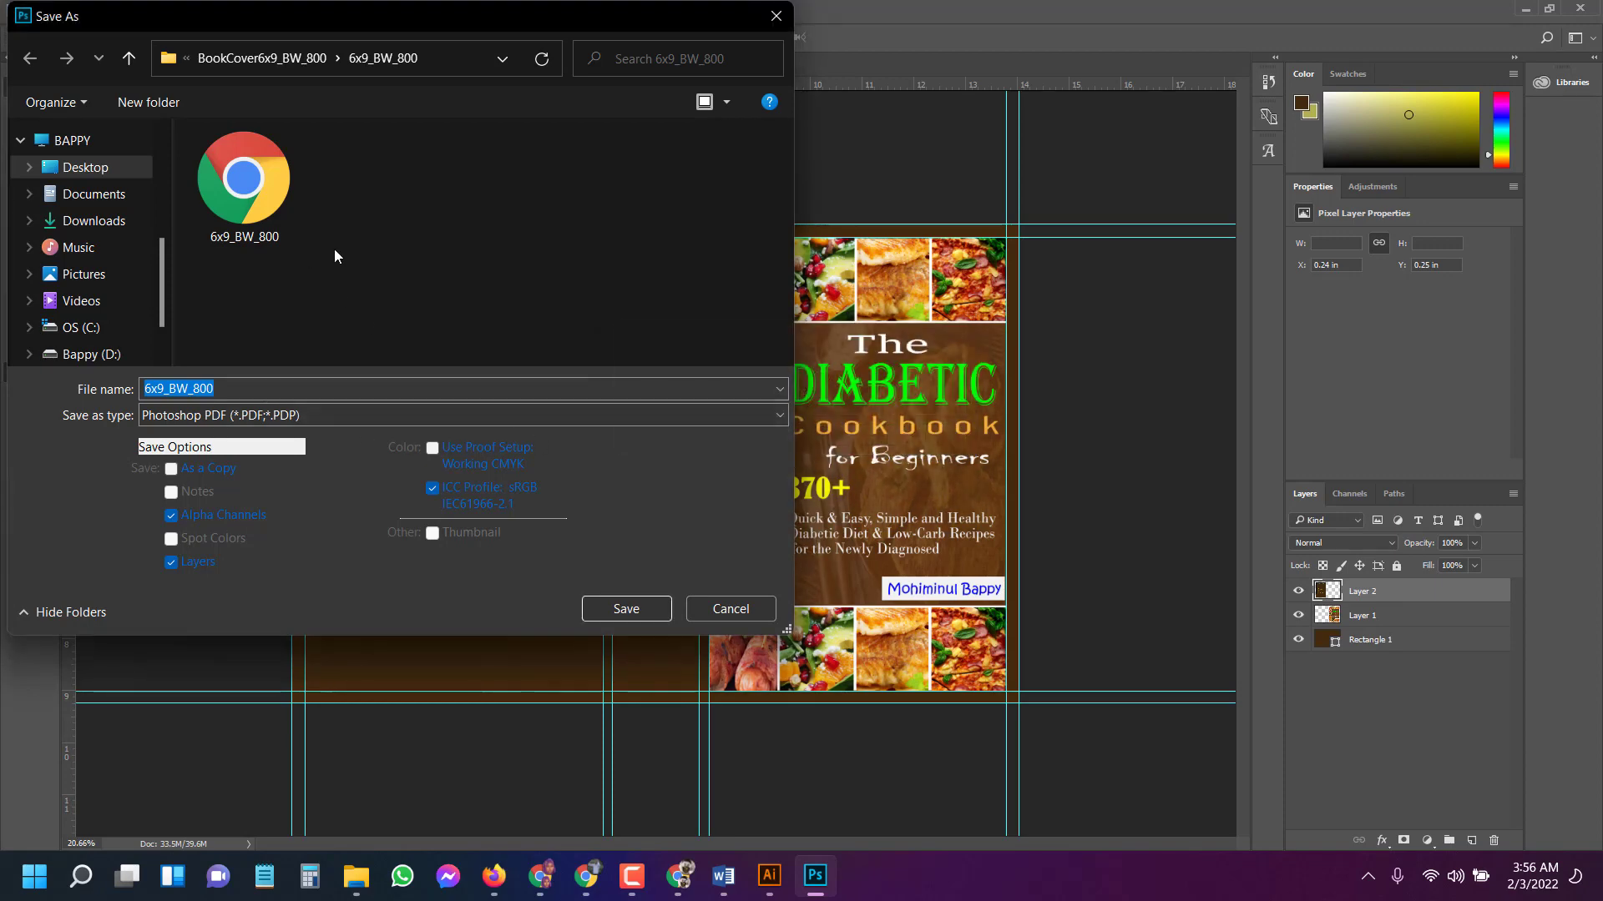
Save 6x9_BW_800.pdf in the CC folder with the High Quality Print preset, then minimize Photoshop.
{"action": "left_click", "coordinate": [137, 58]}
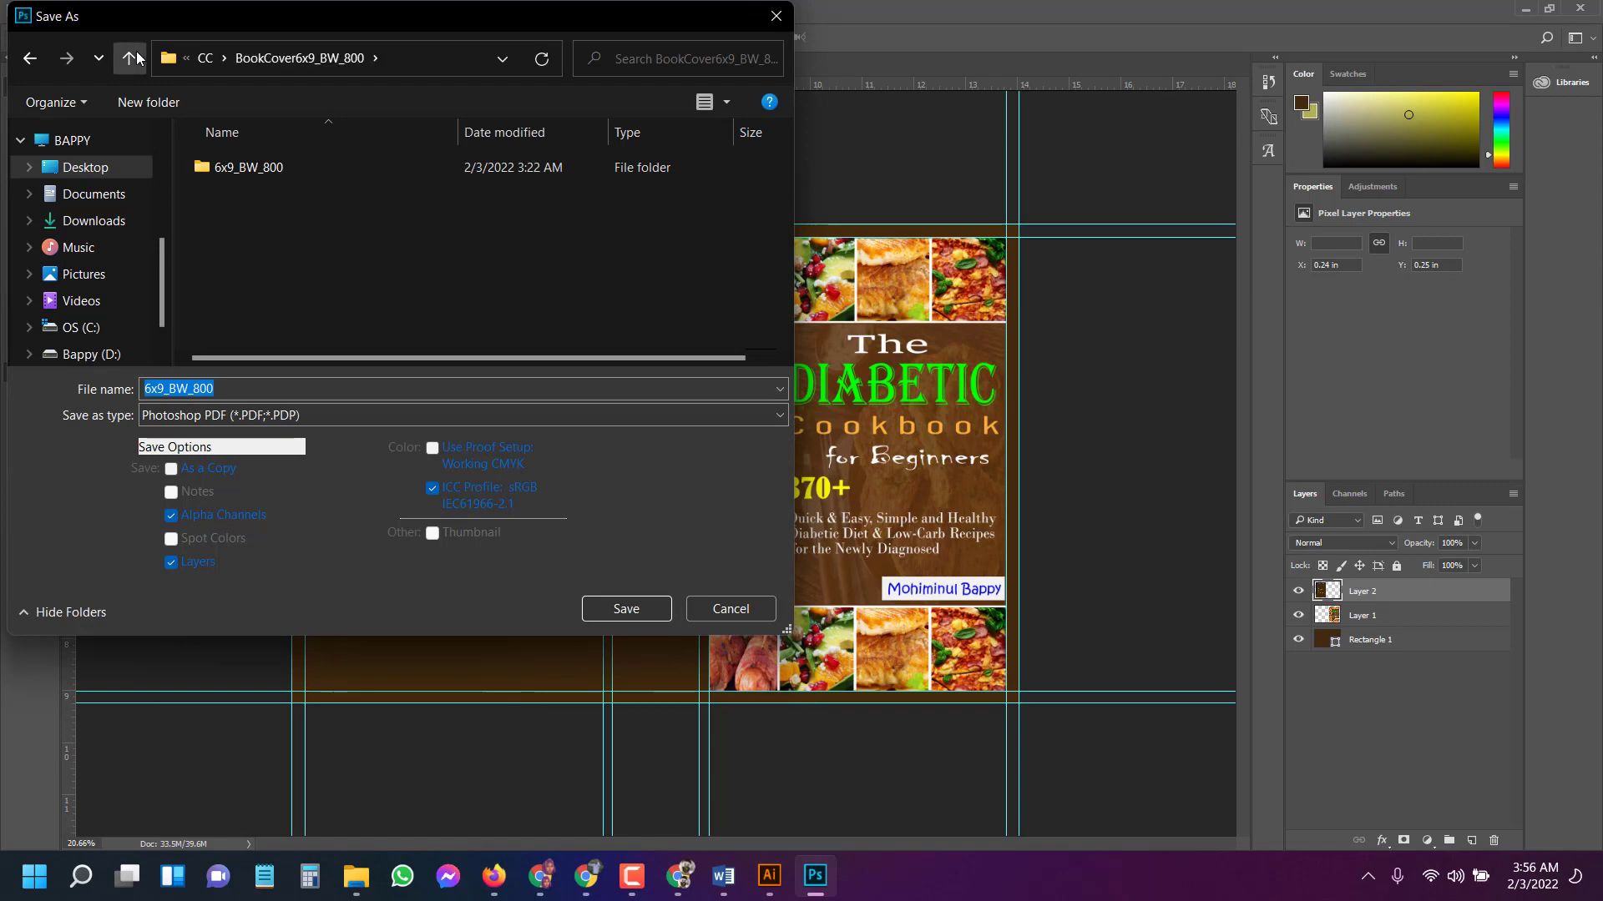
{"action": "left_click", "coordinate": [134, 58]}
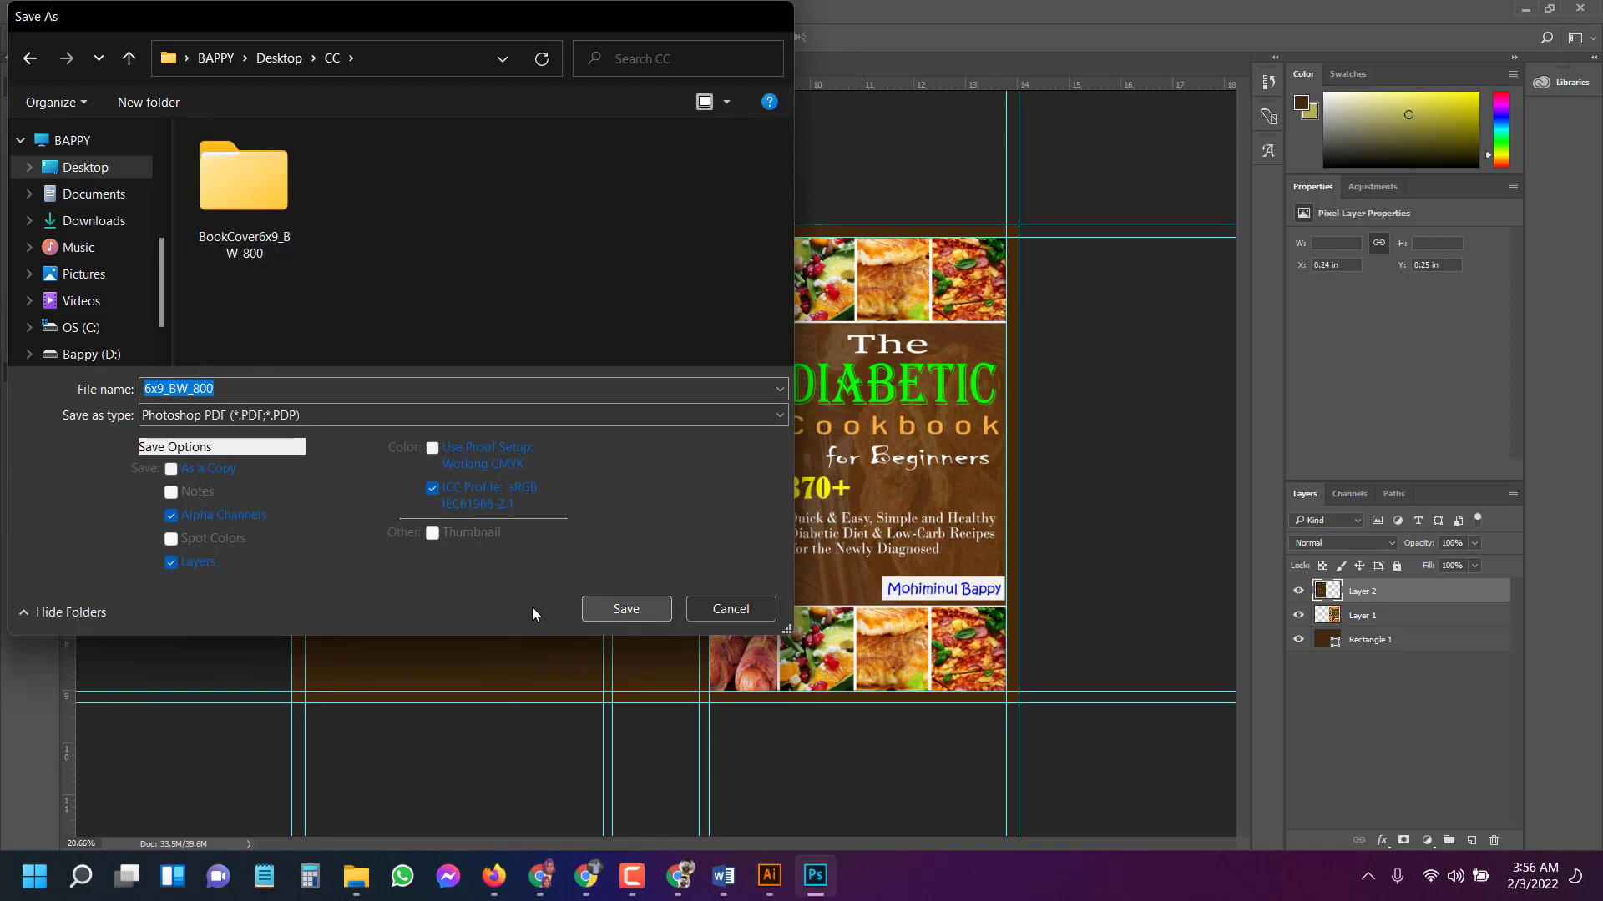
{"action": "key", "text": "Return"}
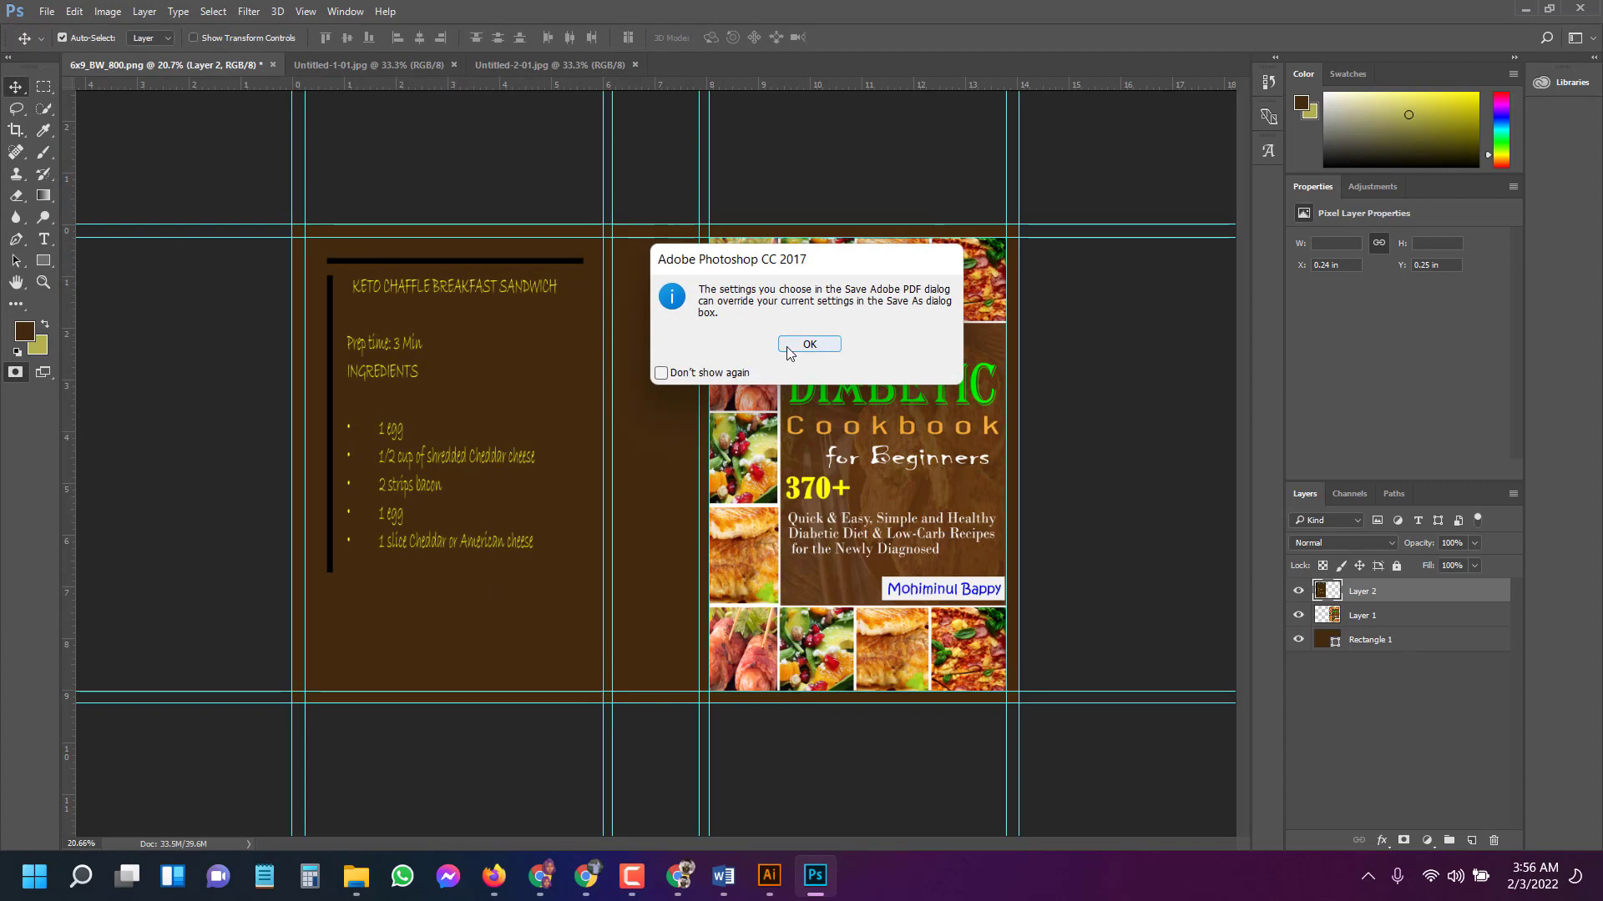
{"action": "left_click", "coordinate": [785, 346]}
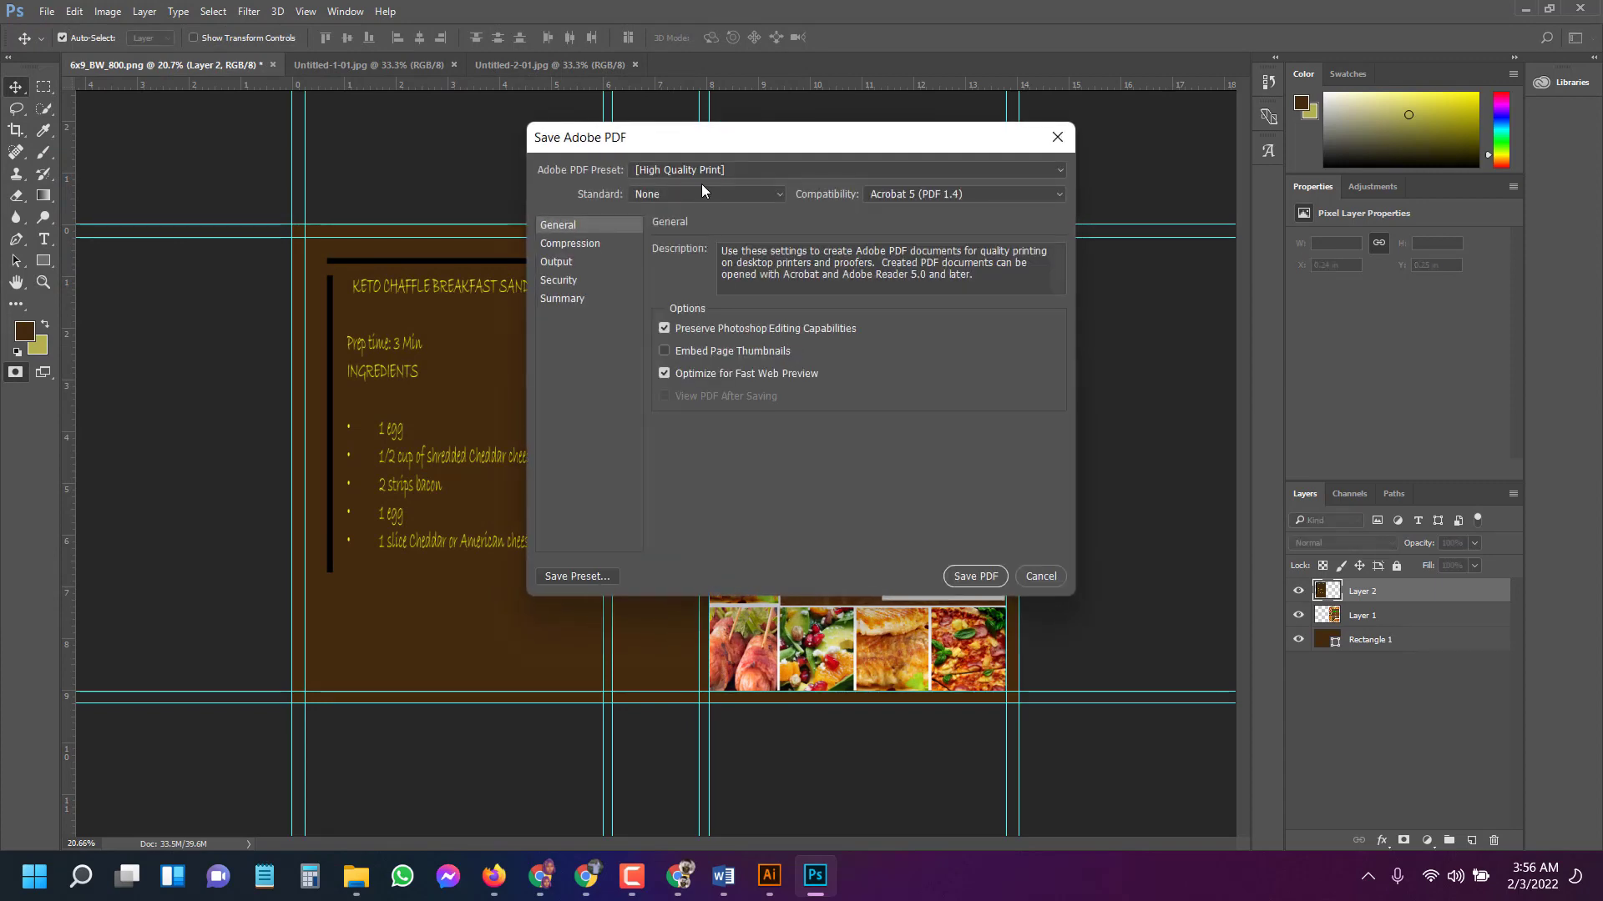
{"action": "left_click", "coordinate": [971, 575]}
{"action": "left_click", "coordinate": [824, 373]}
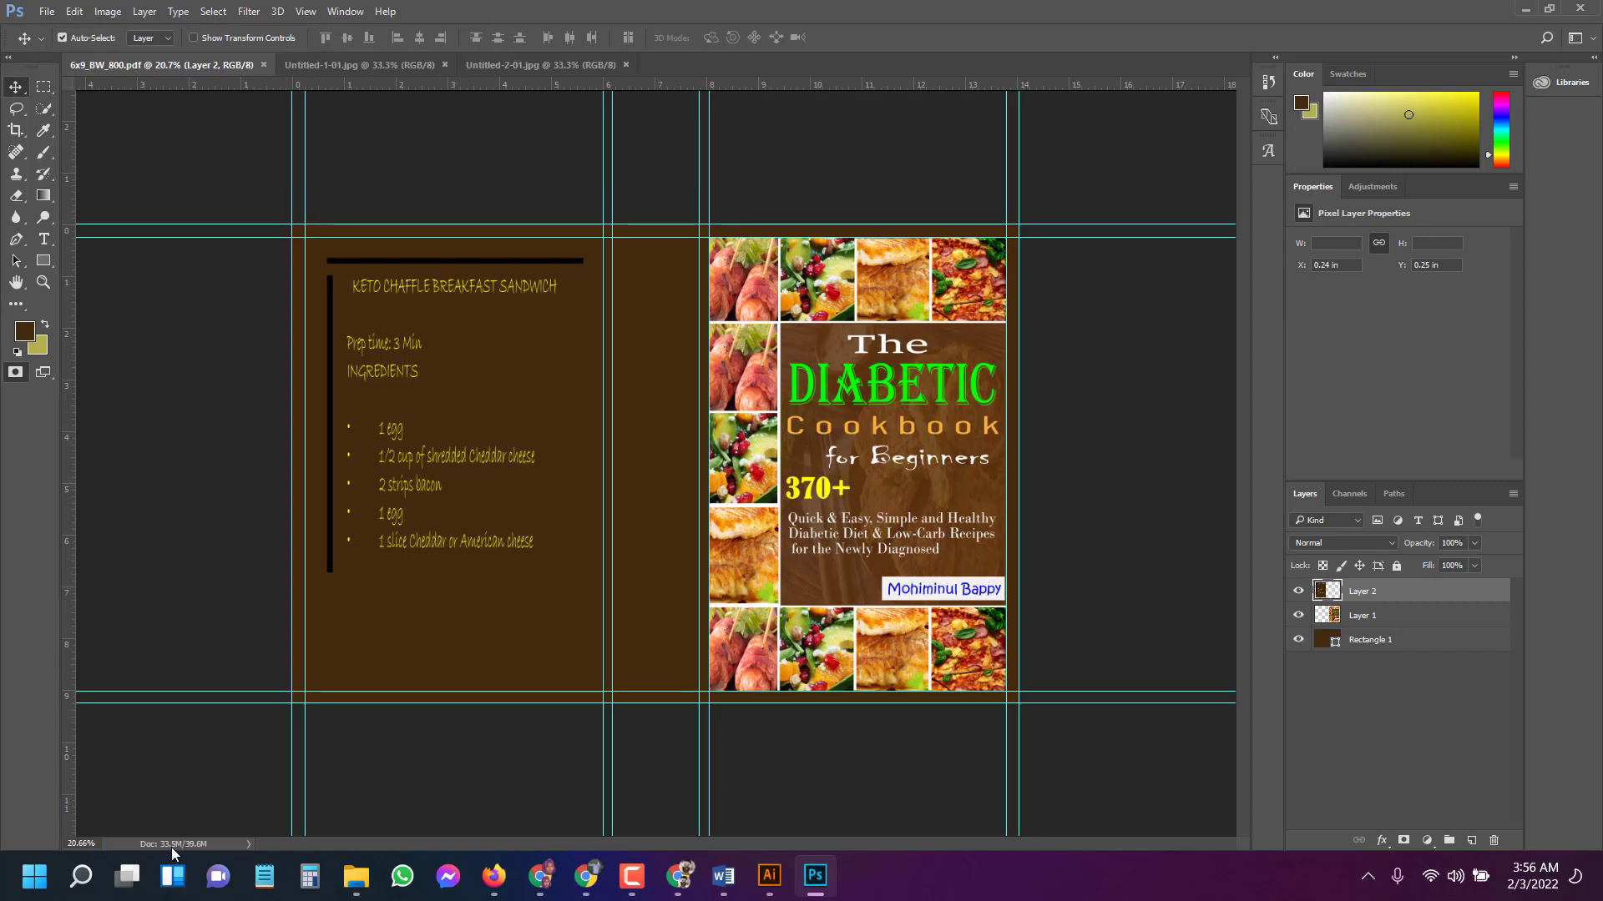
{"action": "left_click", "coordinate": [1521, 7]}
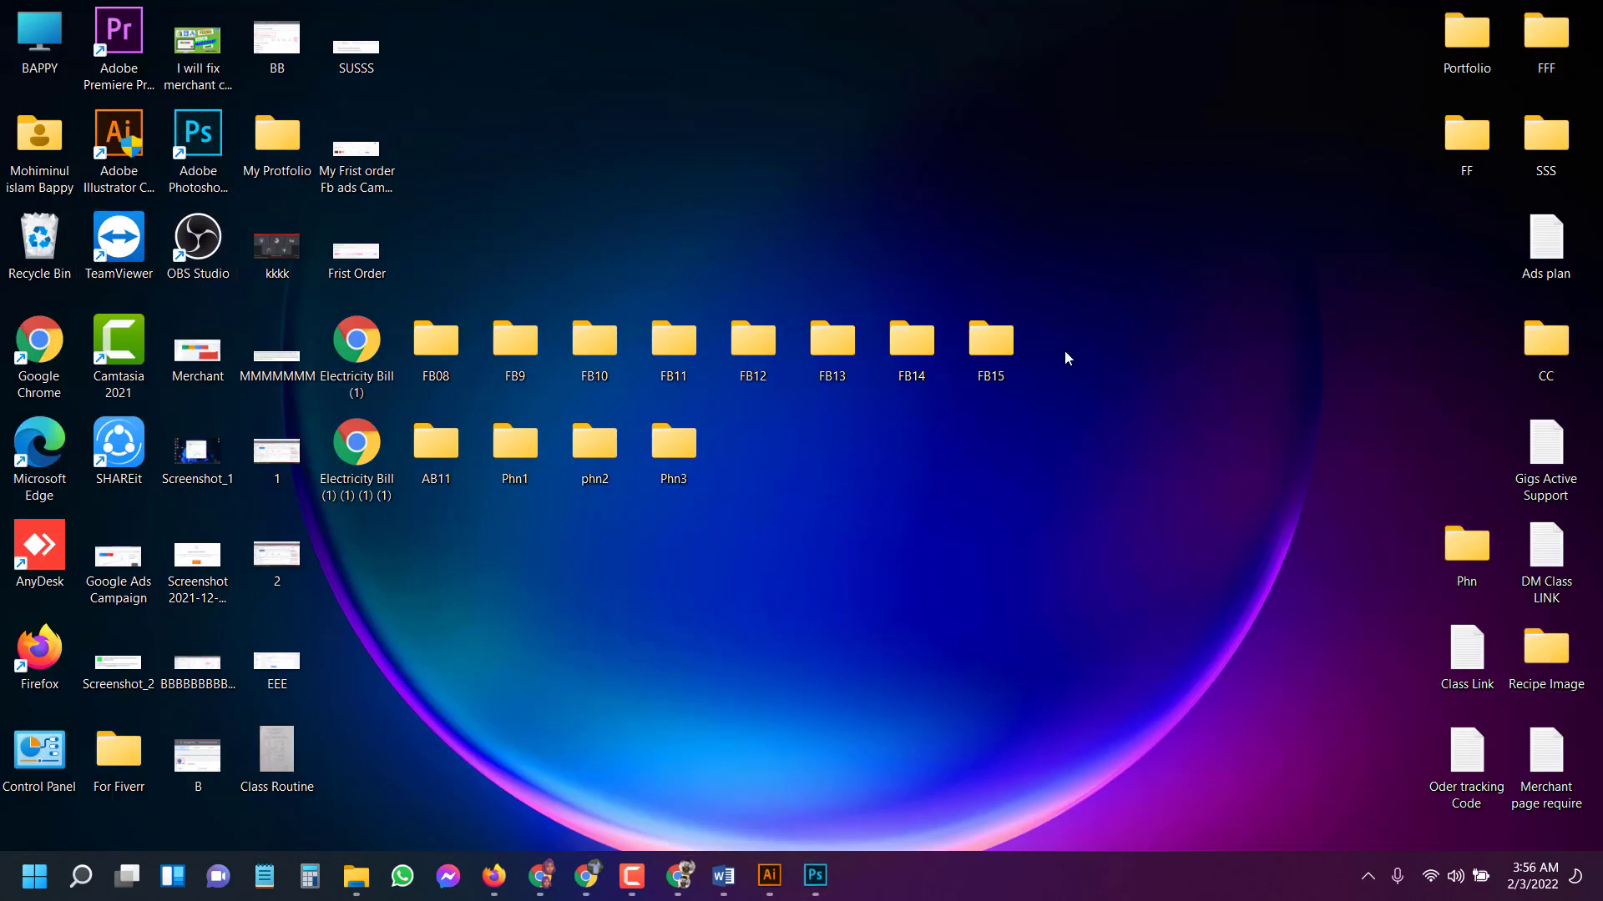
Open the Desktop's CC folder and open 6x9_BW_800.pdf in Chrome.
{"action": "double_click", "coordinate": [1546, 342]}
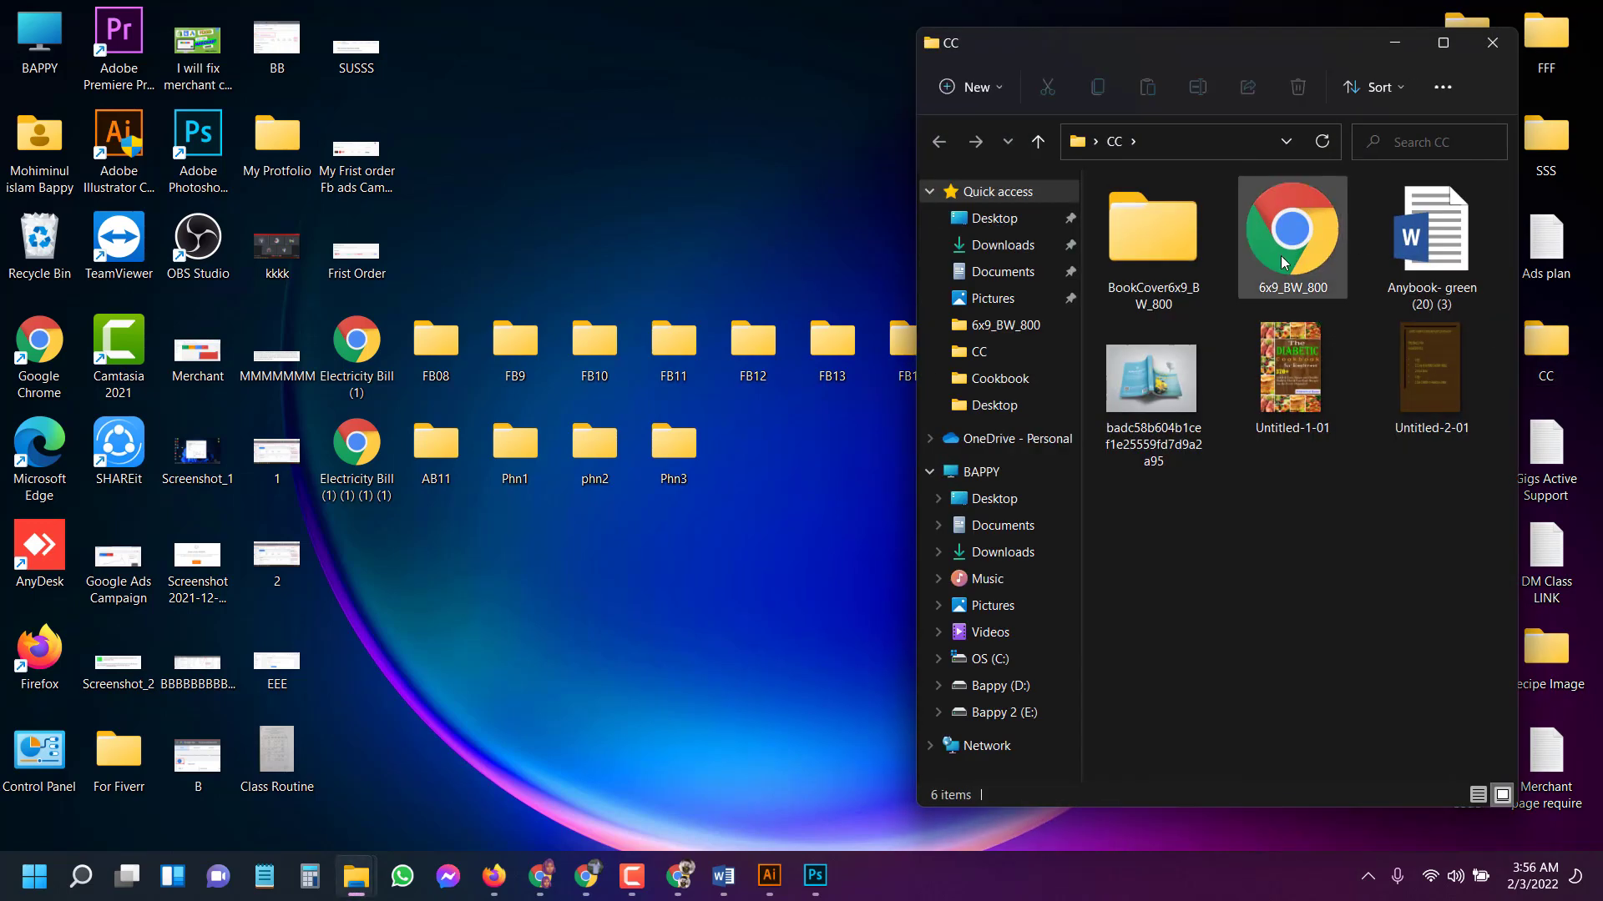
{"action": "left_click_drag", "start_coordinate": [1290, 280], "coordinate": [1305, 243]}
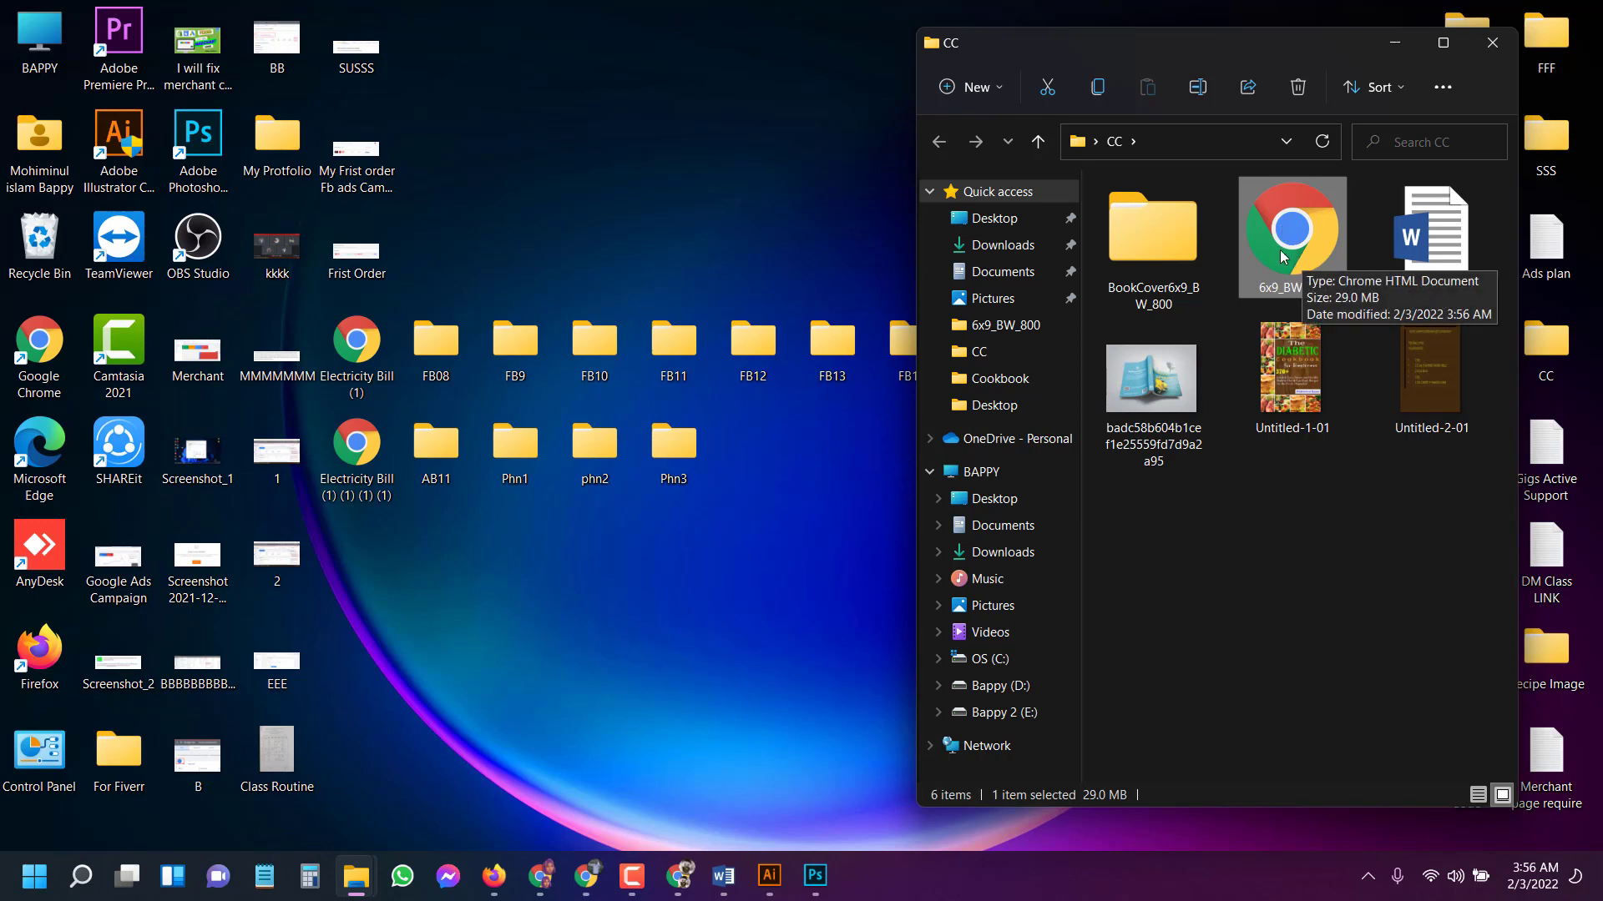
{"action": "double_click", "coordinate": [1298, 242]}
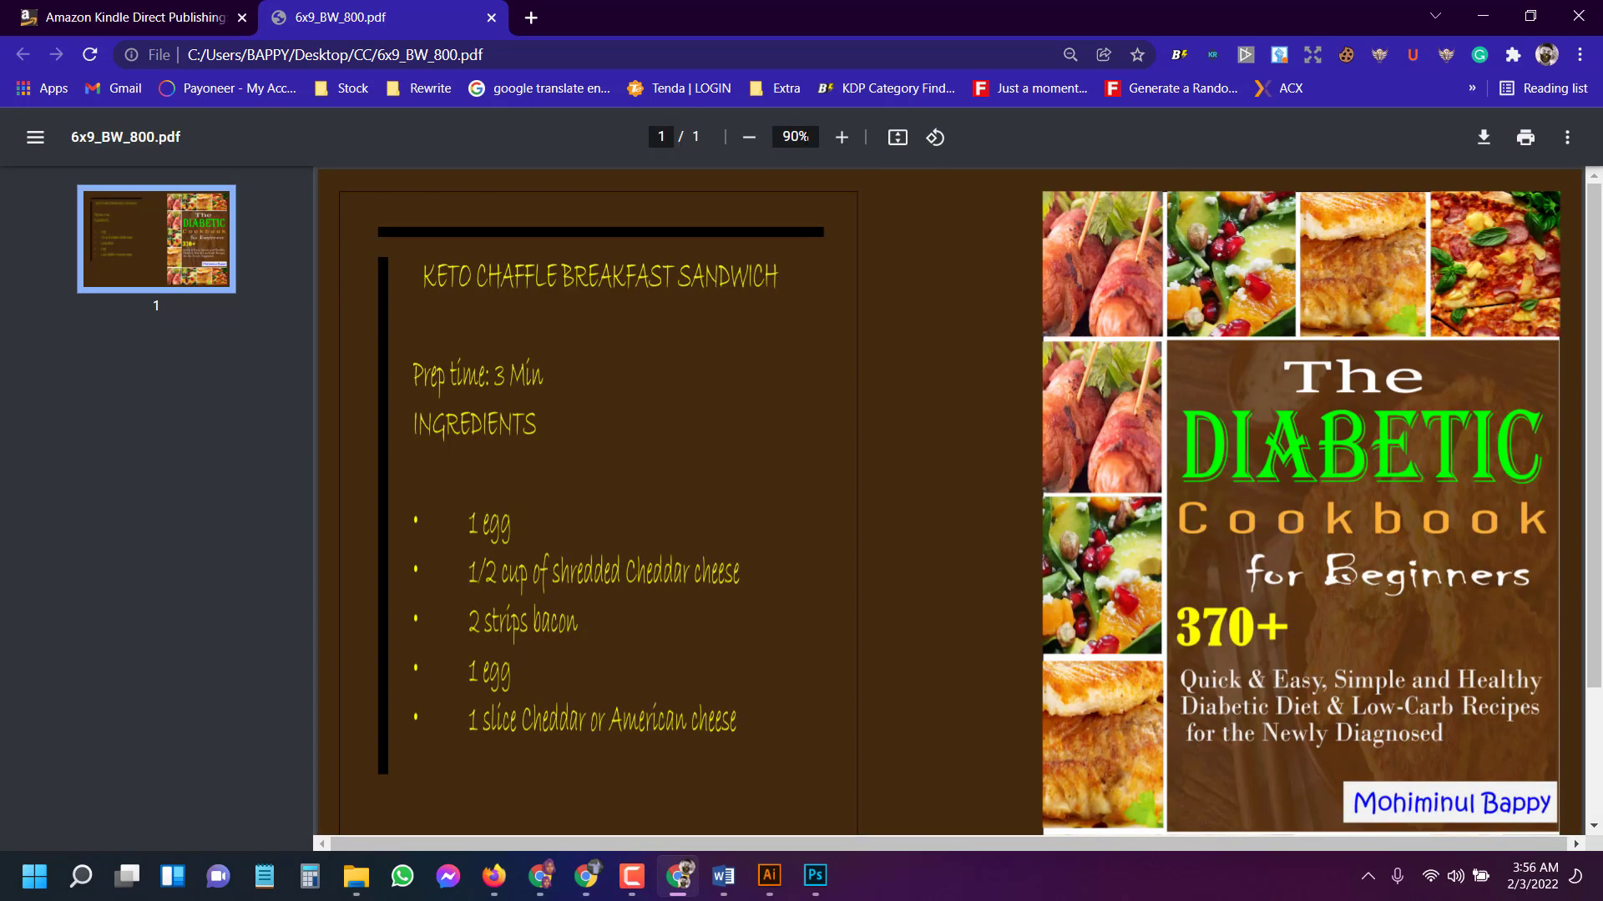
{"action": "scroll", "coordinate": [896, 273], "scroll_direction": "down", "scroll_amount": 5}
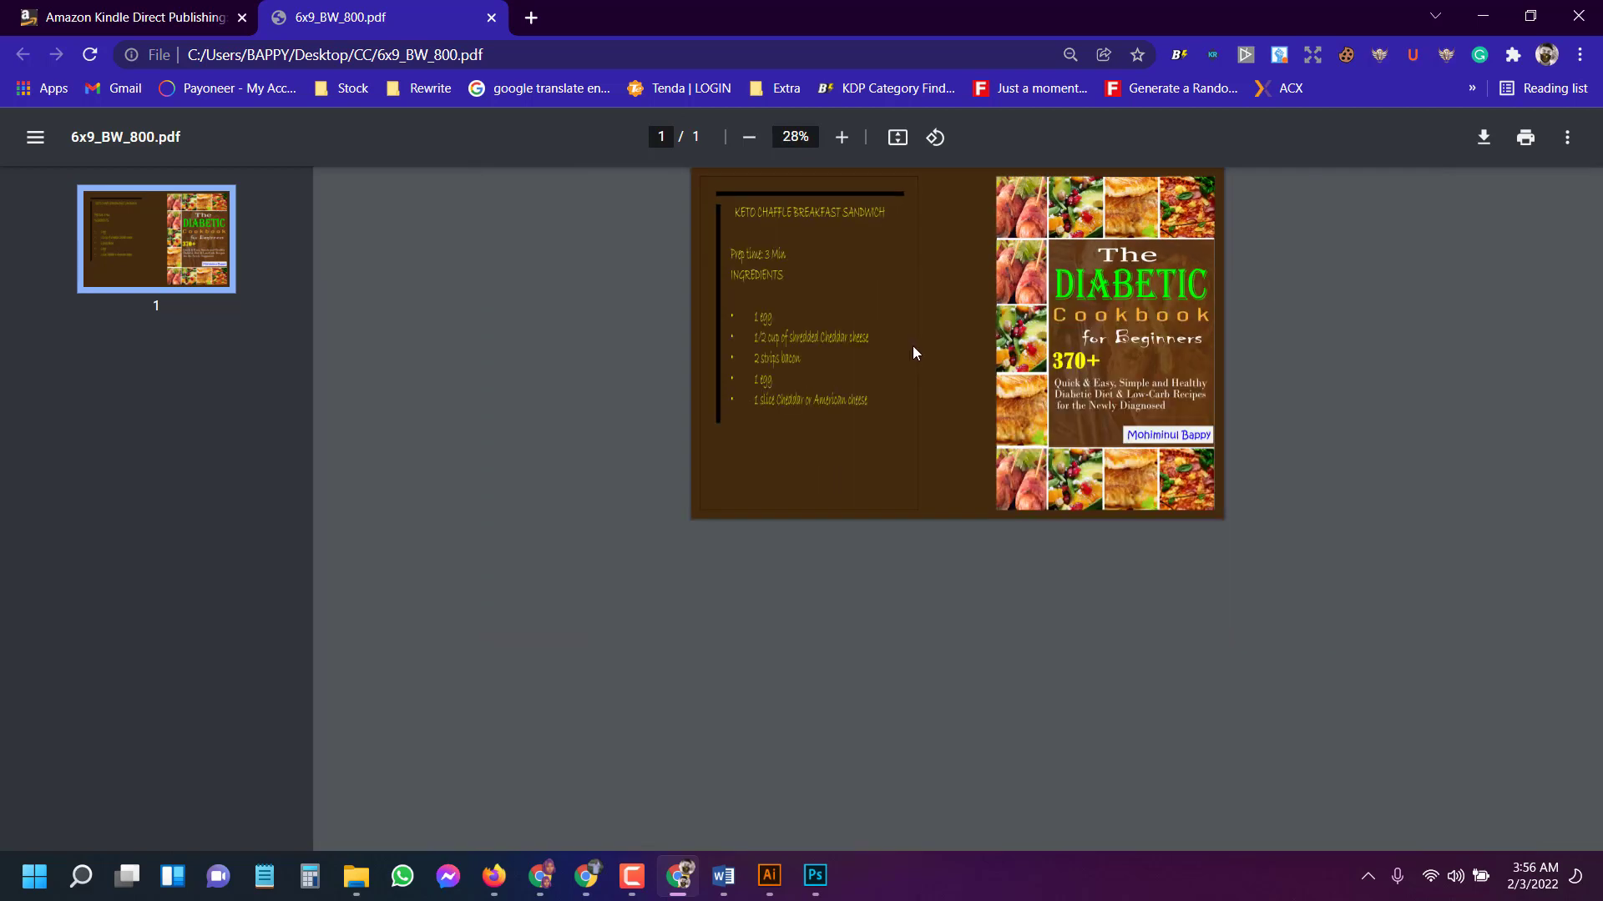
{"action": "scroll", "coordinate": [1000, 370], "scroll_direction": "up", "scroll_amount": 2}
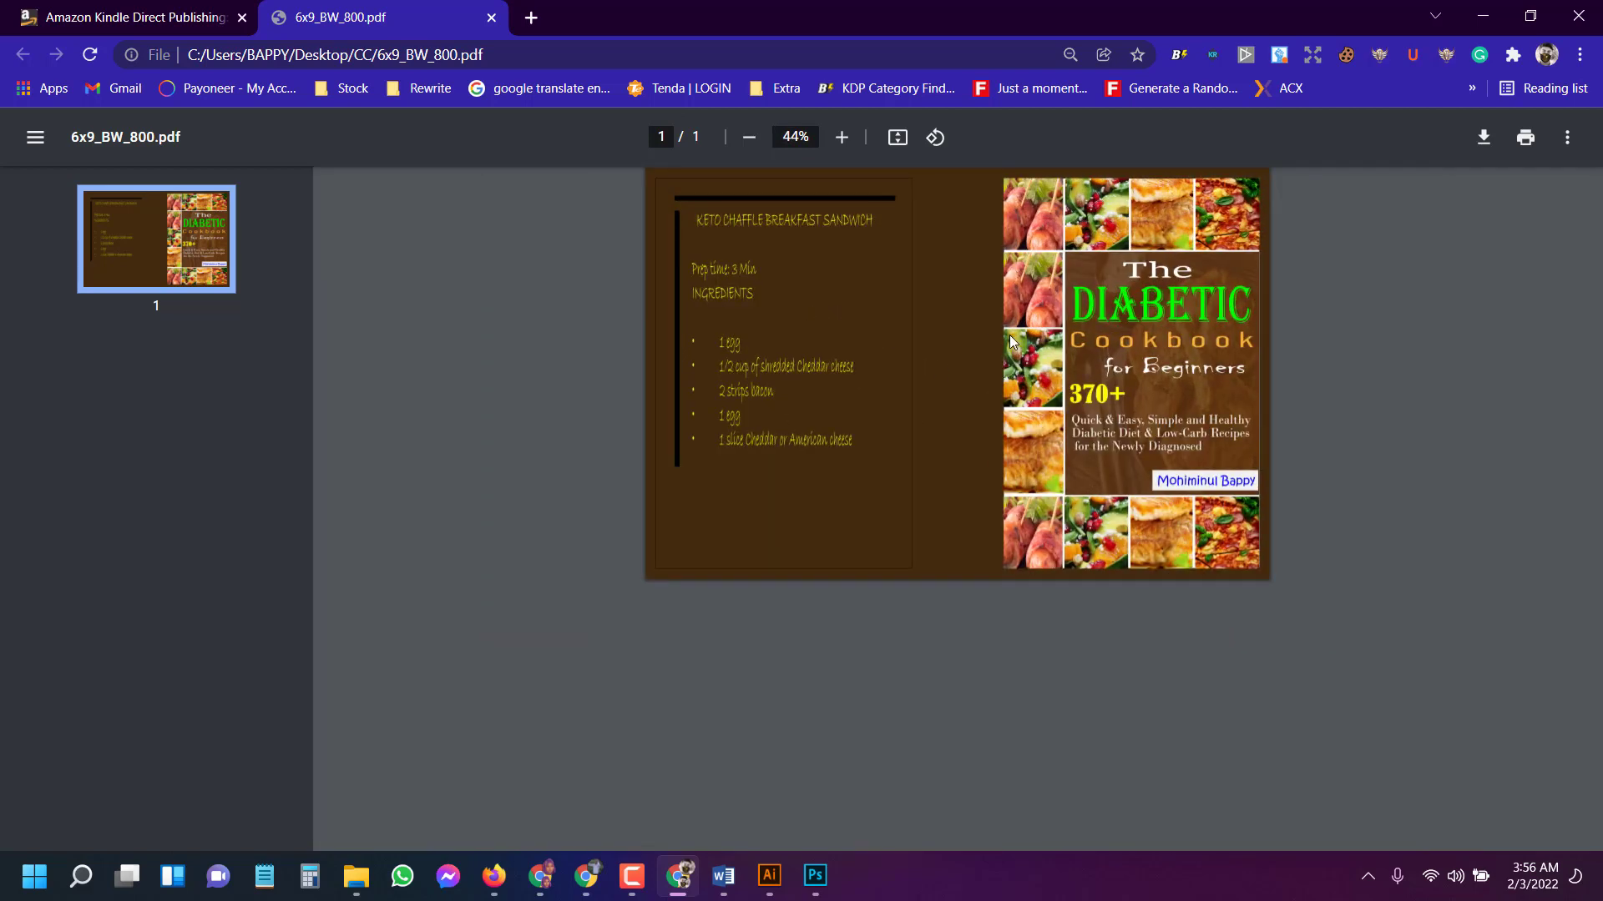
{"action": "scroll", "coordinate": [1009, 340], "scroll_direction": "up", "scroll_amount": 2}
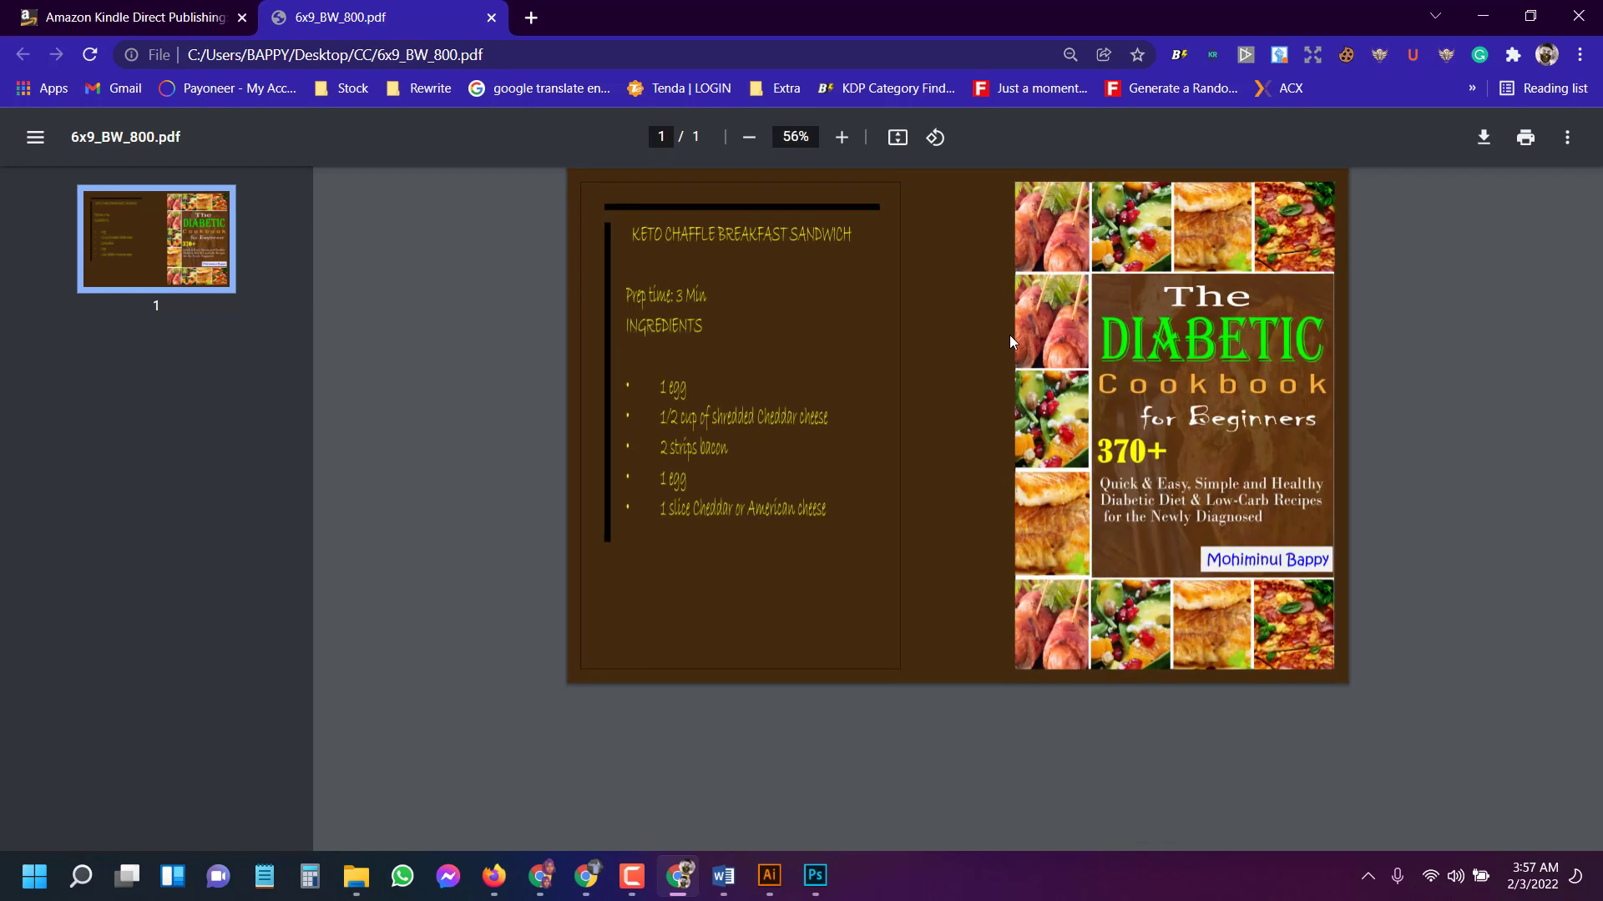